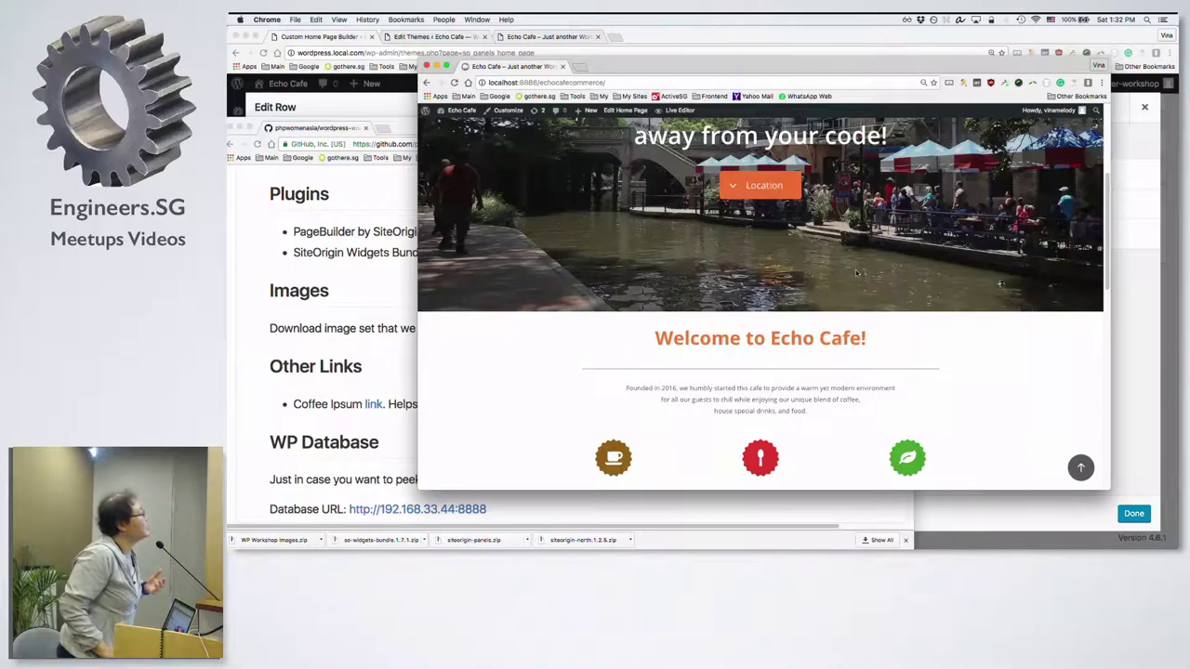
Step: Review the Echo Cafe front page down to its Coffee, Gourmet Food and Salad features
scroll(794, 274, "up", 5)
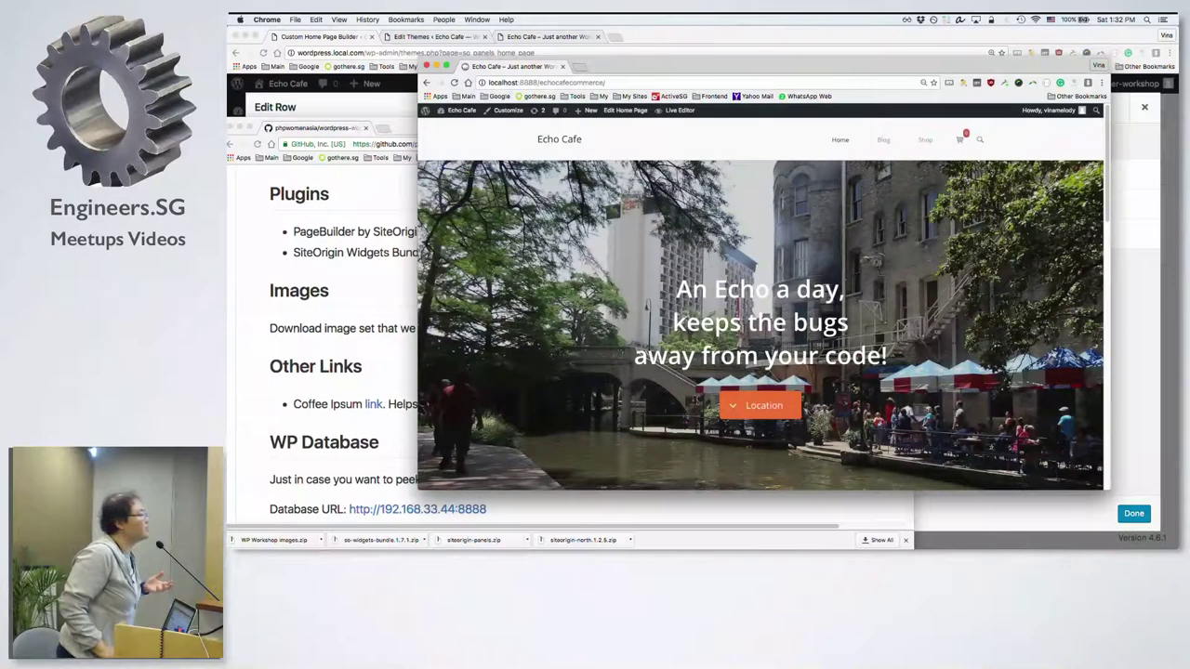
scroll(774, 385, "down", 5)
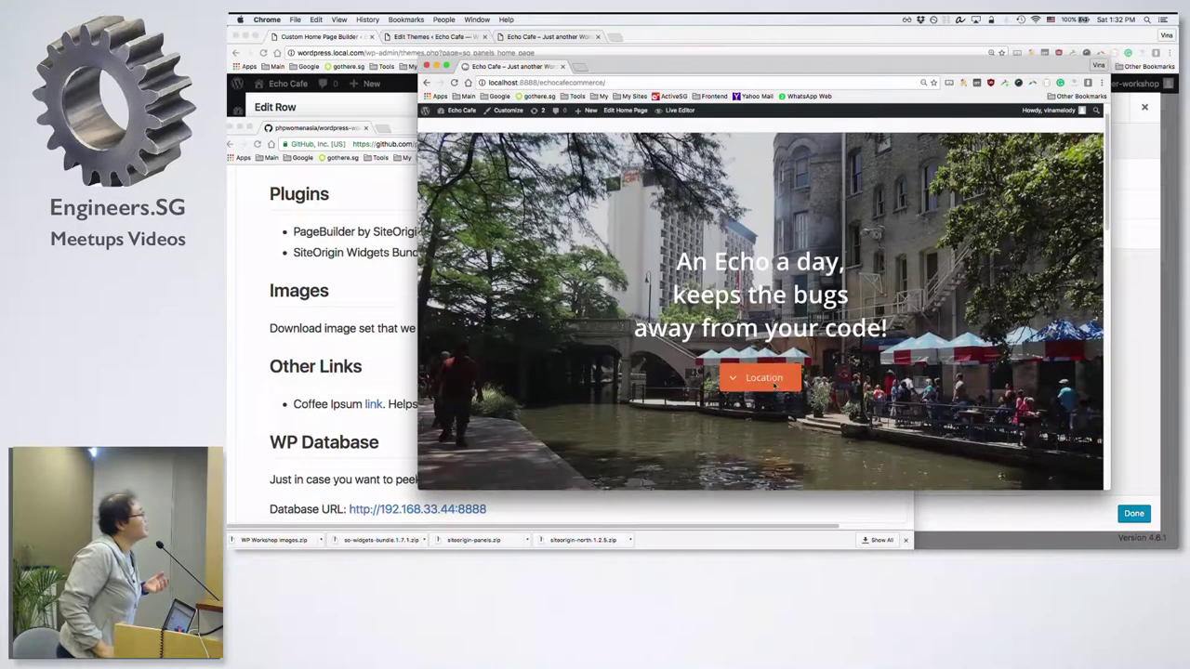
scroll(775, 385, "down", 2)
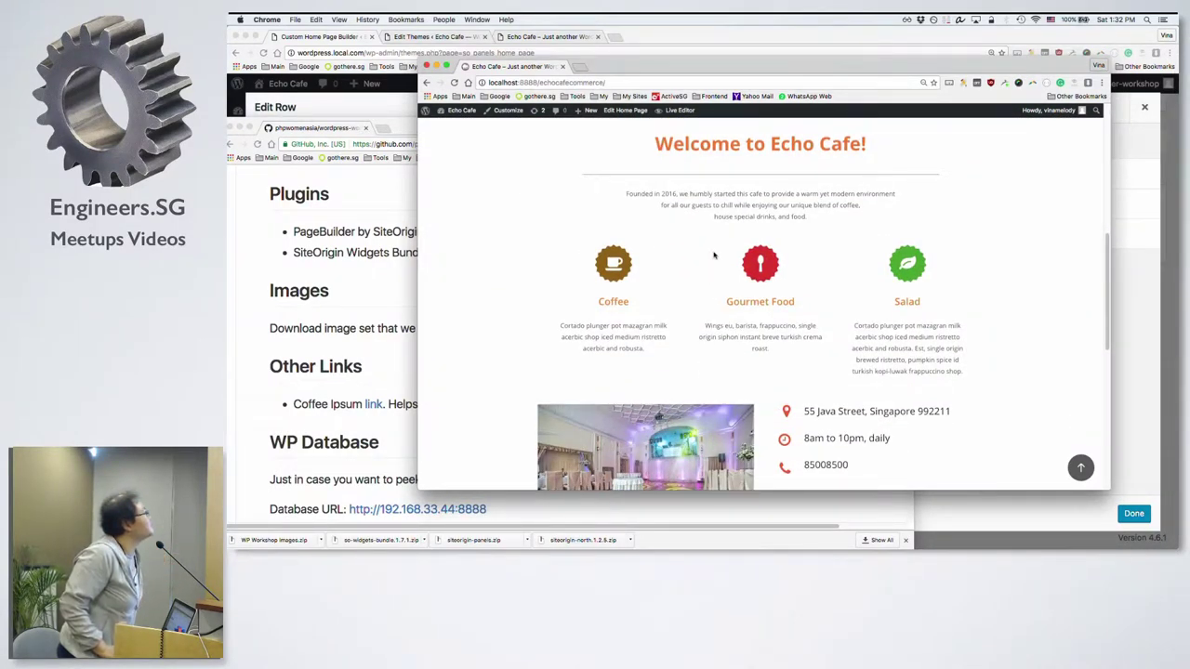
left_click_drag(673, 147, 806, 162)
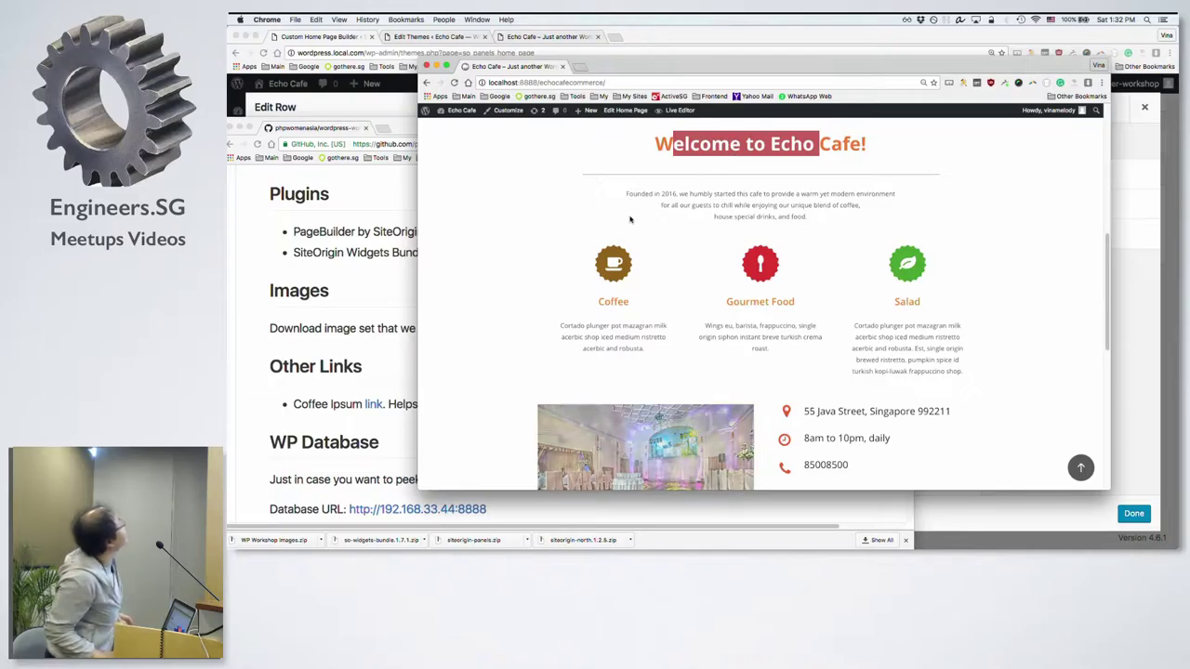
left_click(357, 99)
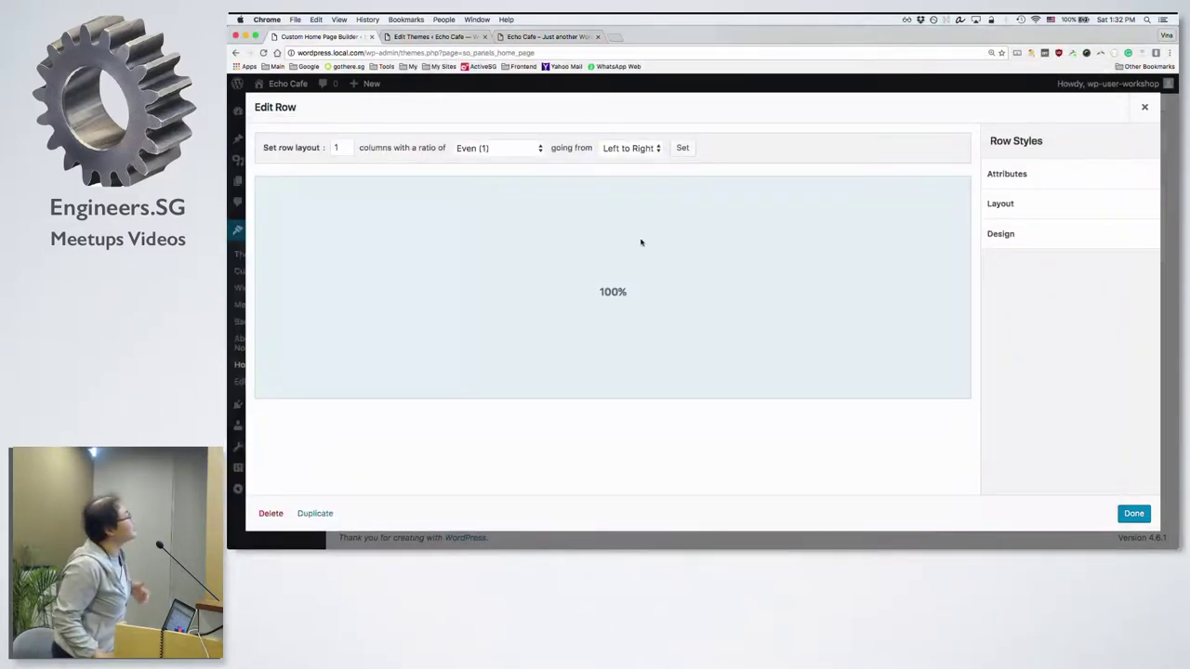
Step: Close the Edit Row dialog unchanged and compare the Echo Cafe site in its own window
left_click(1142, 109)
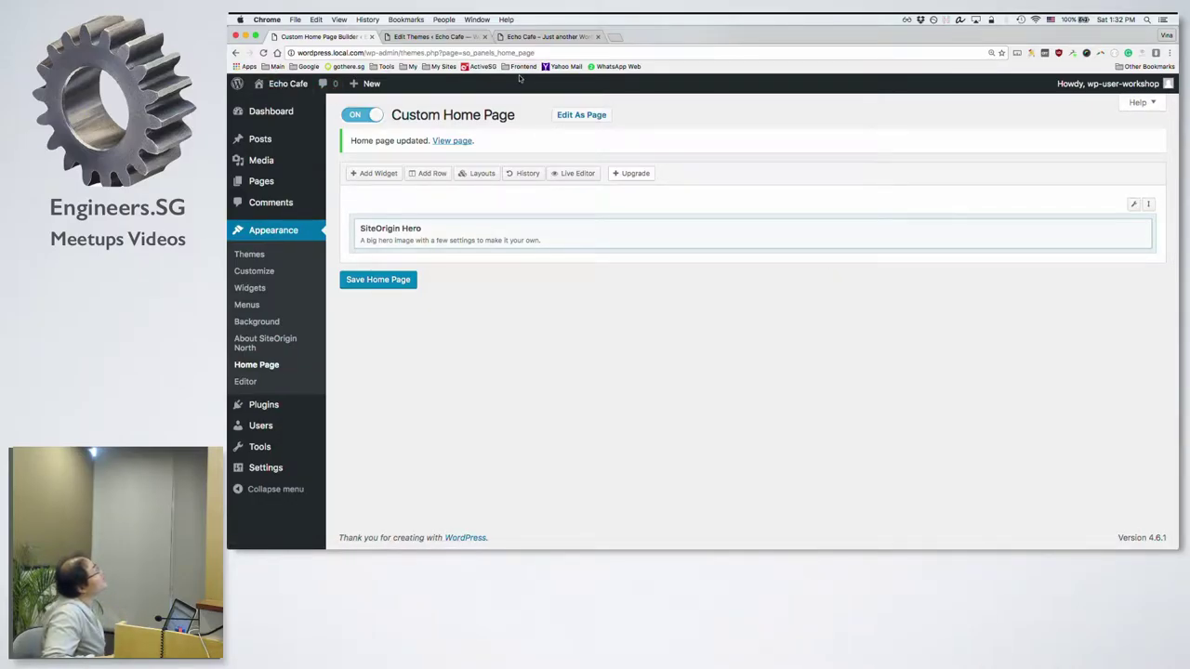
left_click_drag(530, 37, 497, 66)
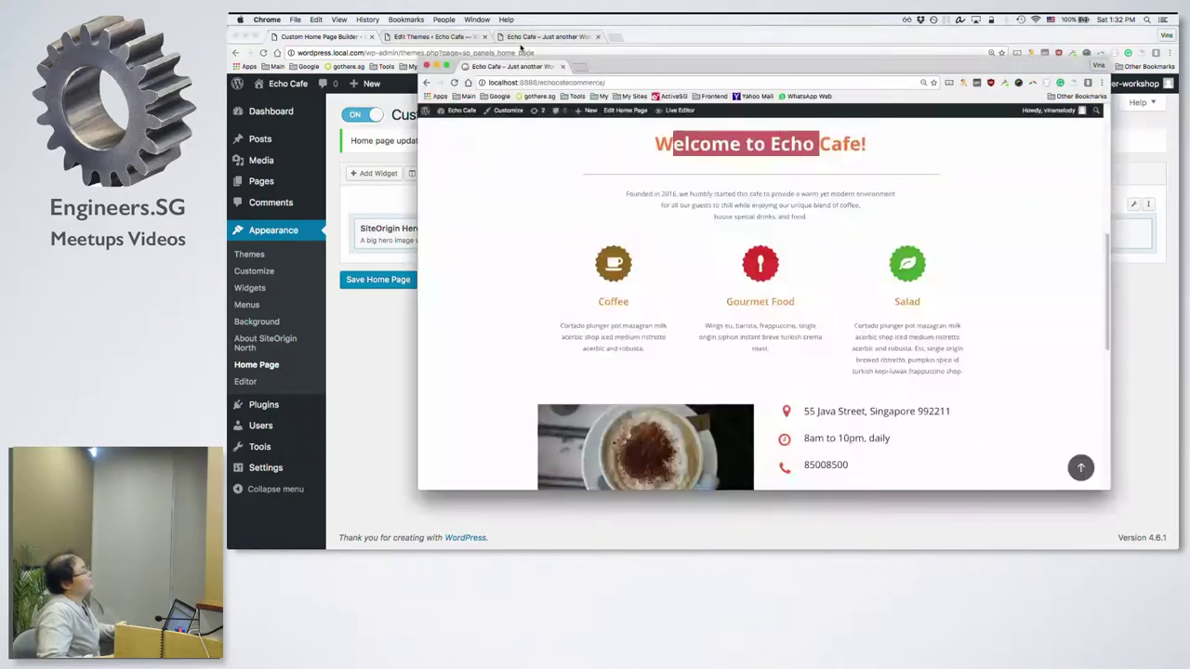
triple_click(679, 152)
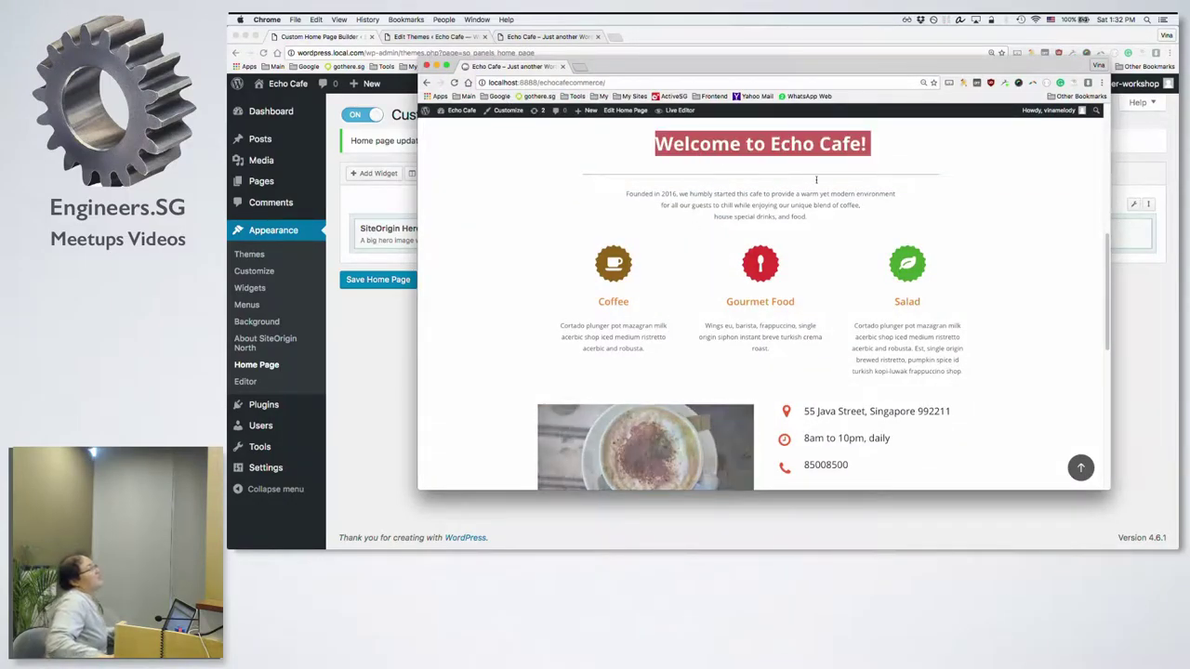
scroll(818, 182, "up", 4)
scroll(818, 182, "down", 1)
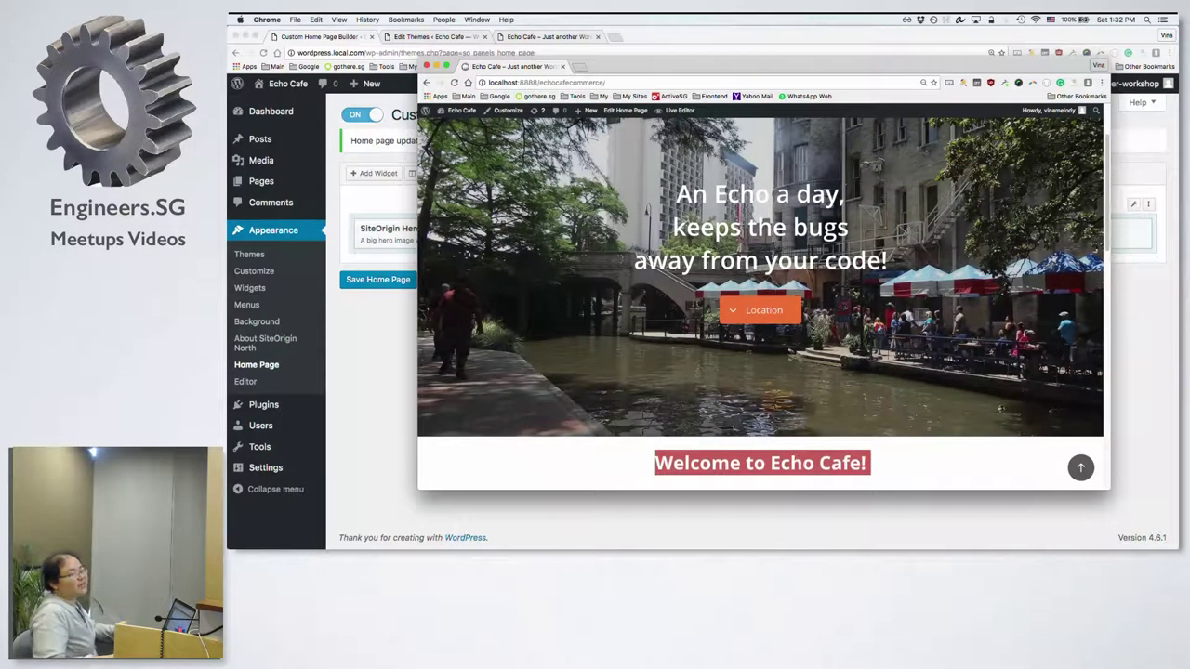
key("super+w")
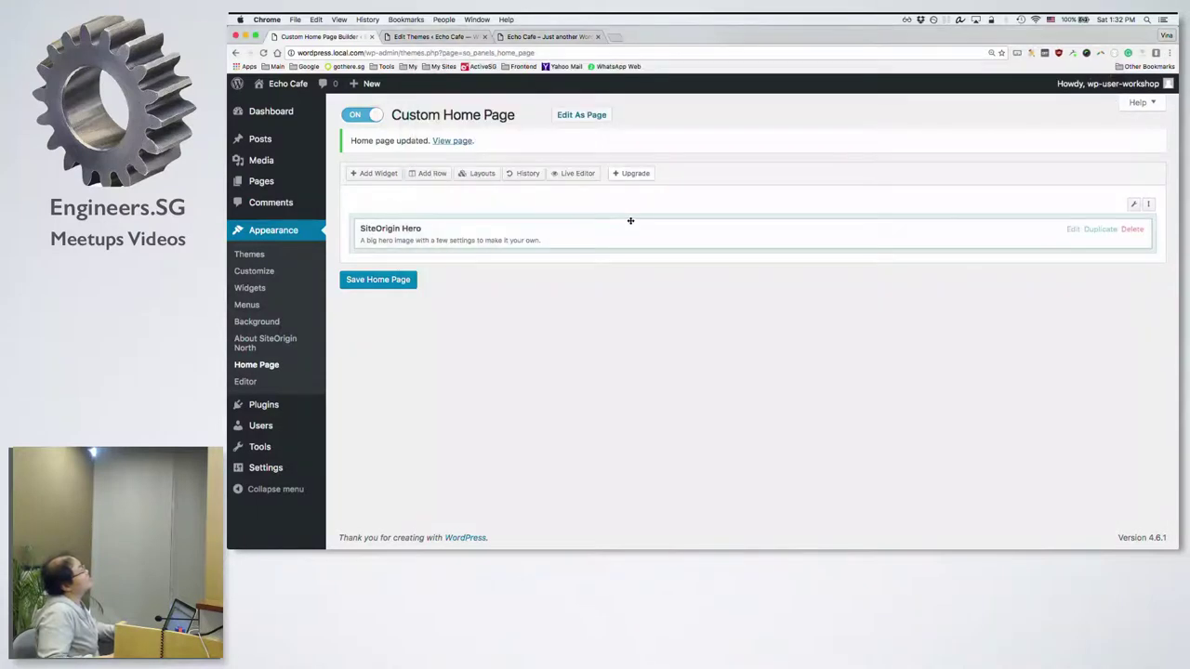
Step: Insert an empty one-column row below the SiteOrigin Hero row and bring up the widget chooser
left_click(423, 173)
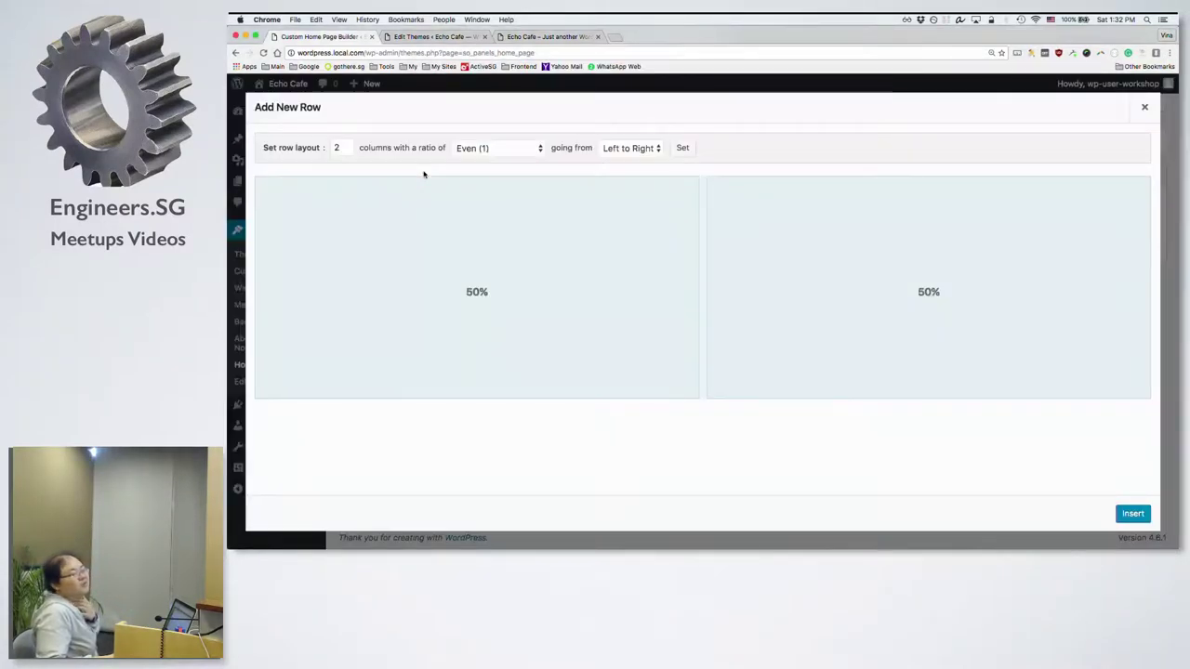
left_click(345, 150)
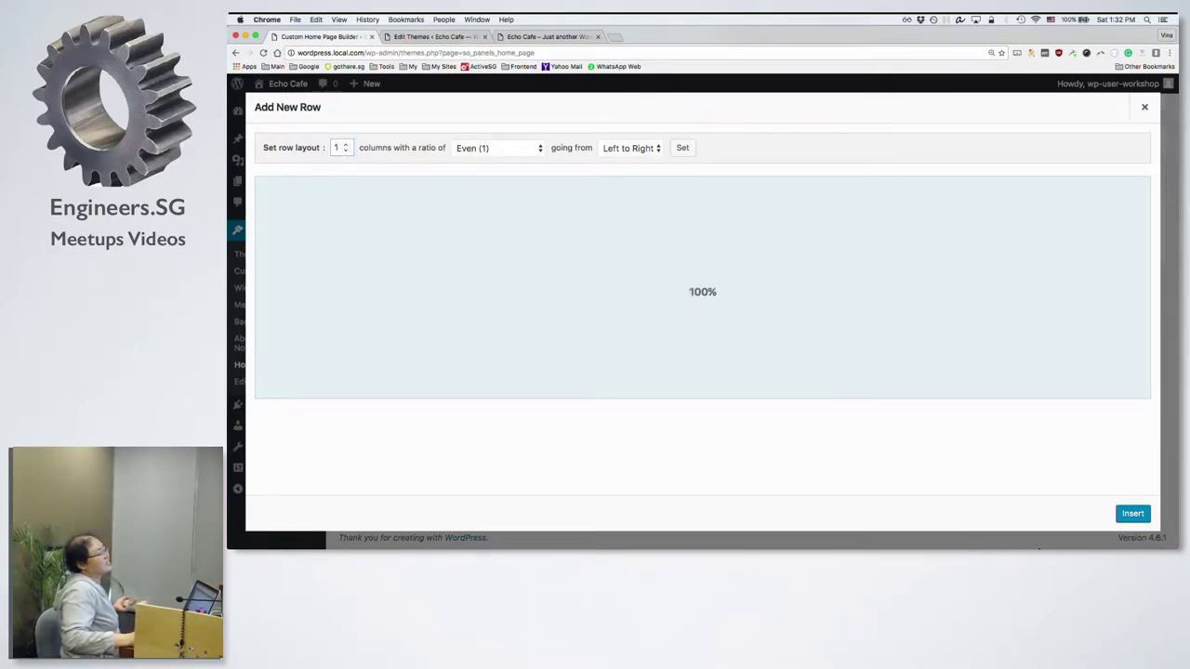
left_click(1133, 514)
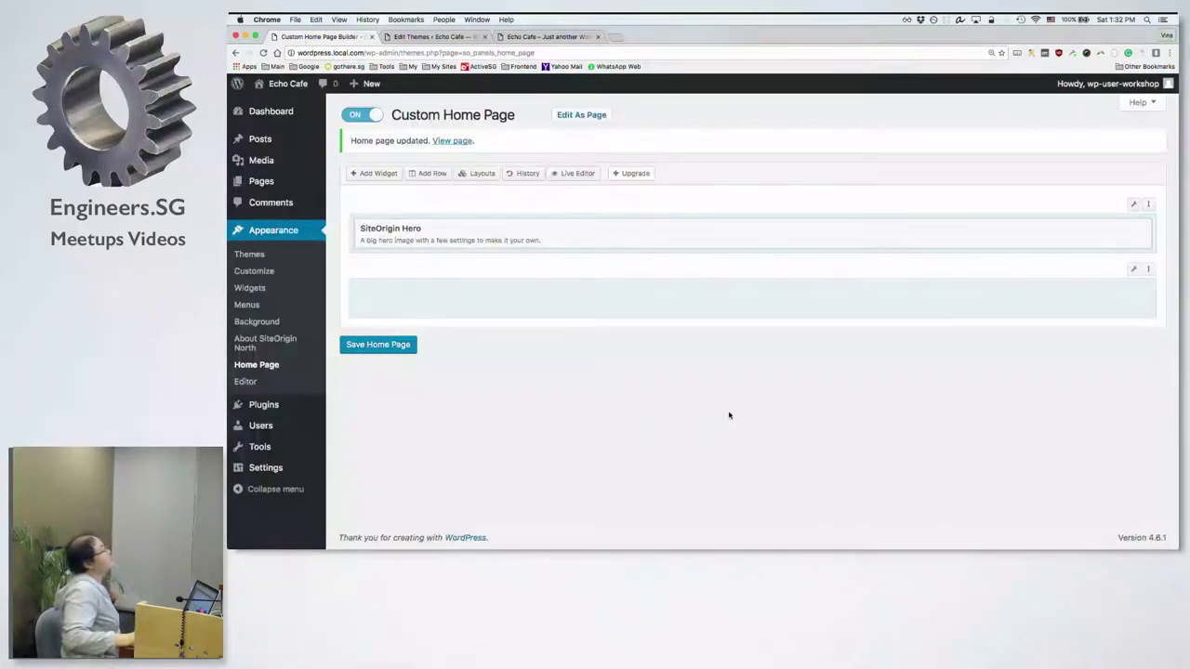
left_click(409, 295)
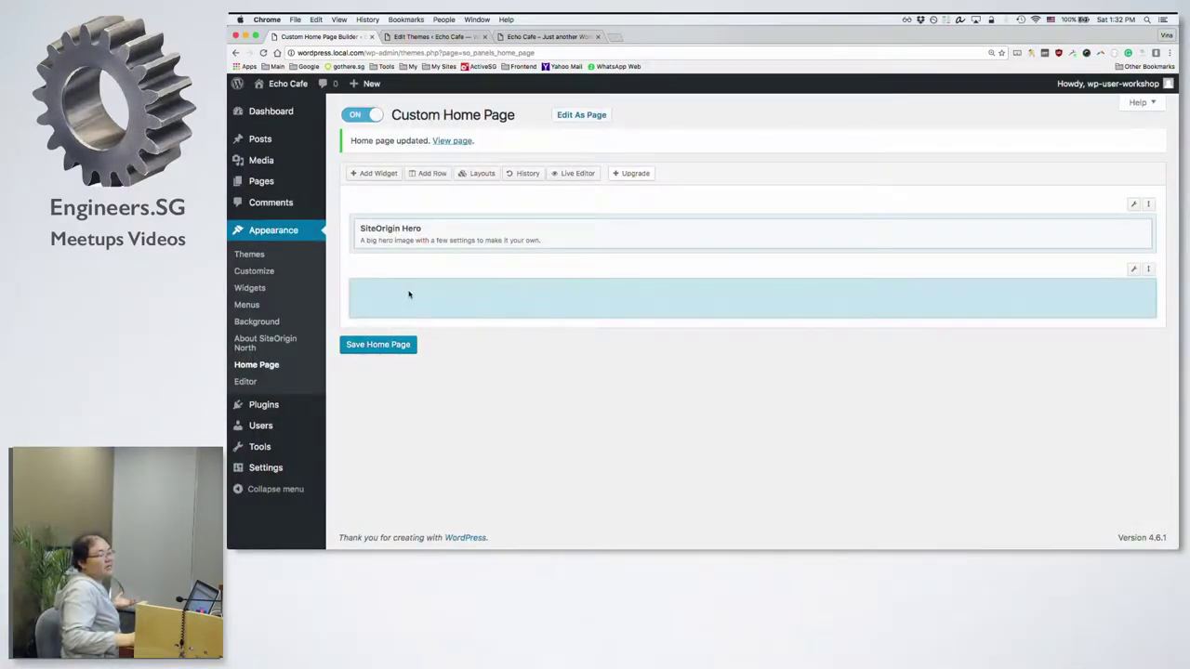
left_click(398, 217)
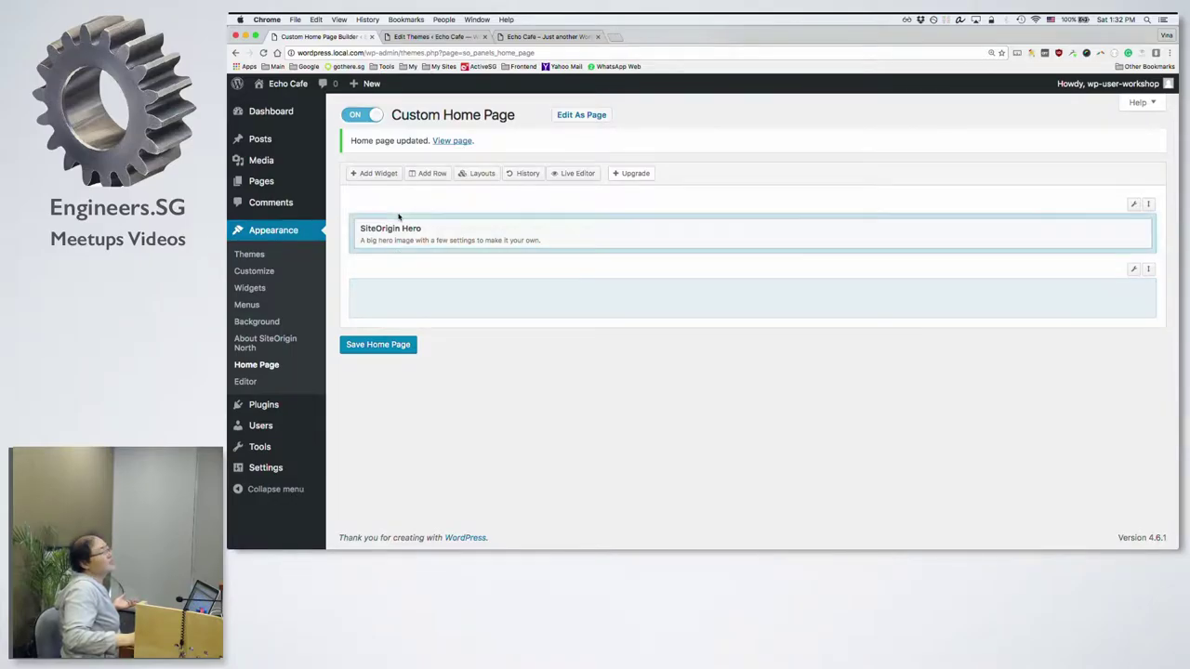
left_click(424, 295)
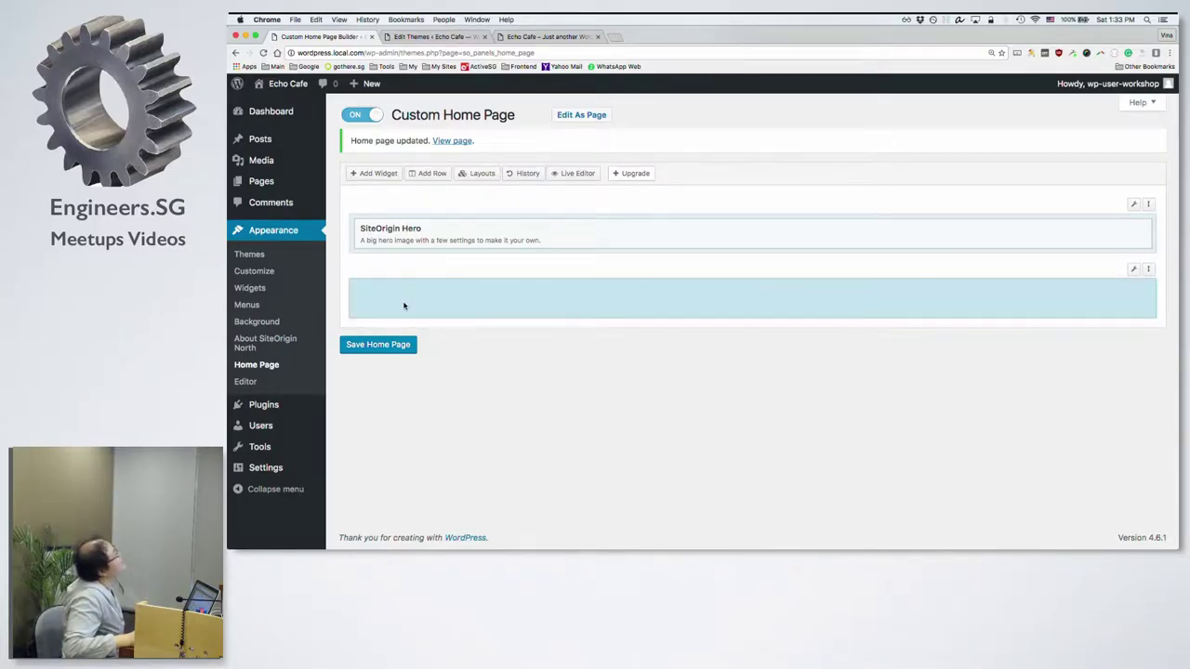
left_click(379, 174)
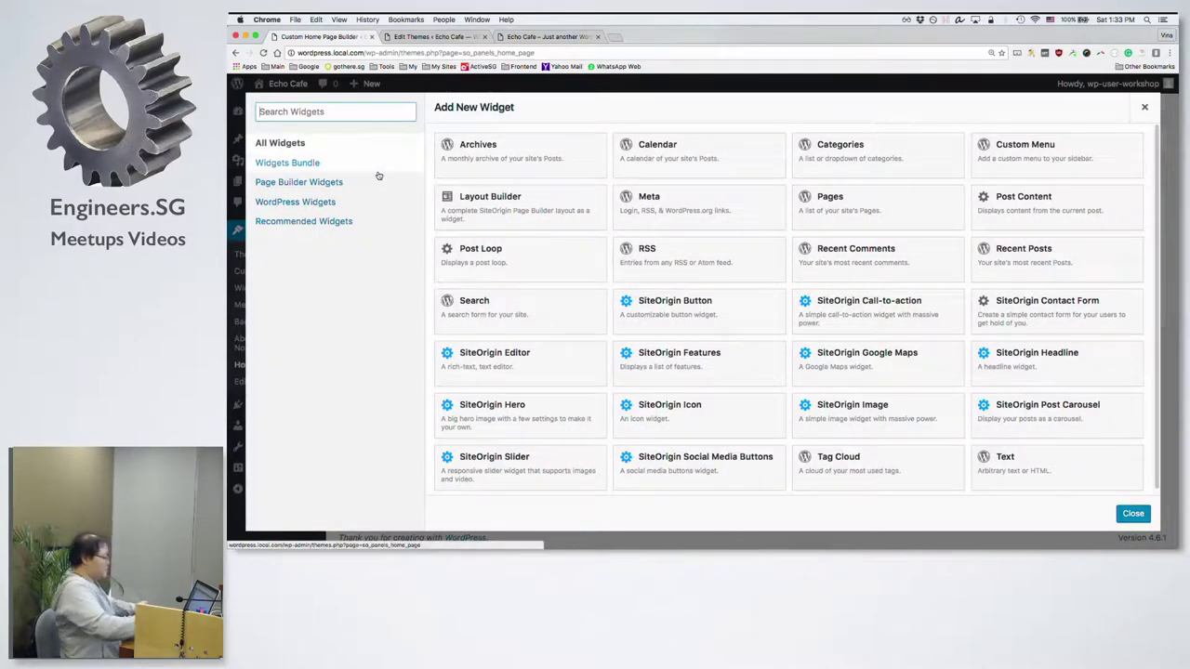
Step: Search 'he' and add the SiteOrigin Headline widget to the new row
type("he")
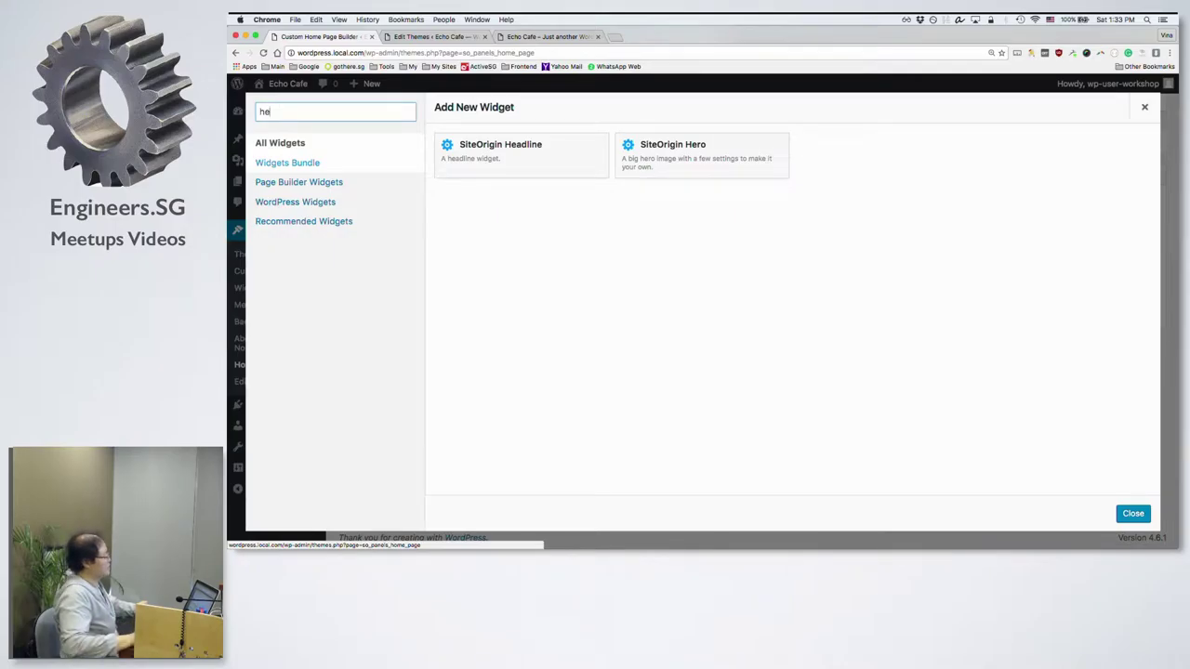
left_click(546, 146)
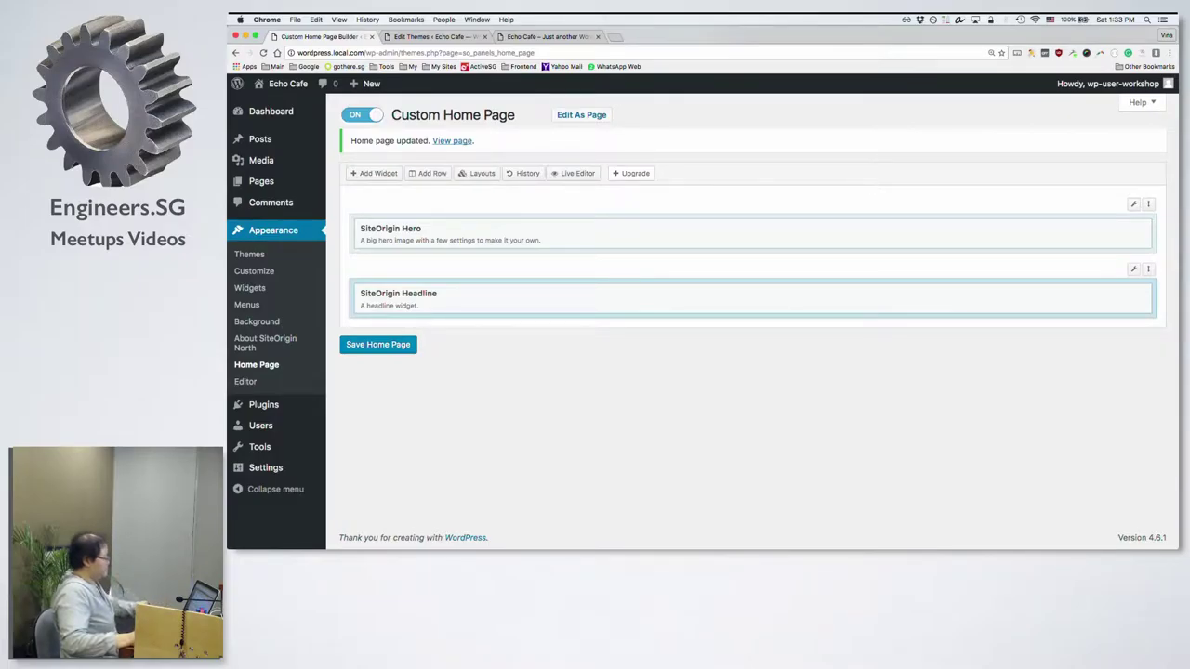
key("super+grave")
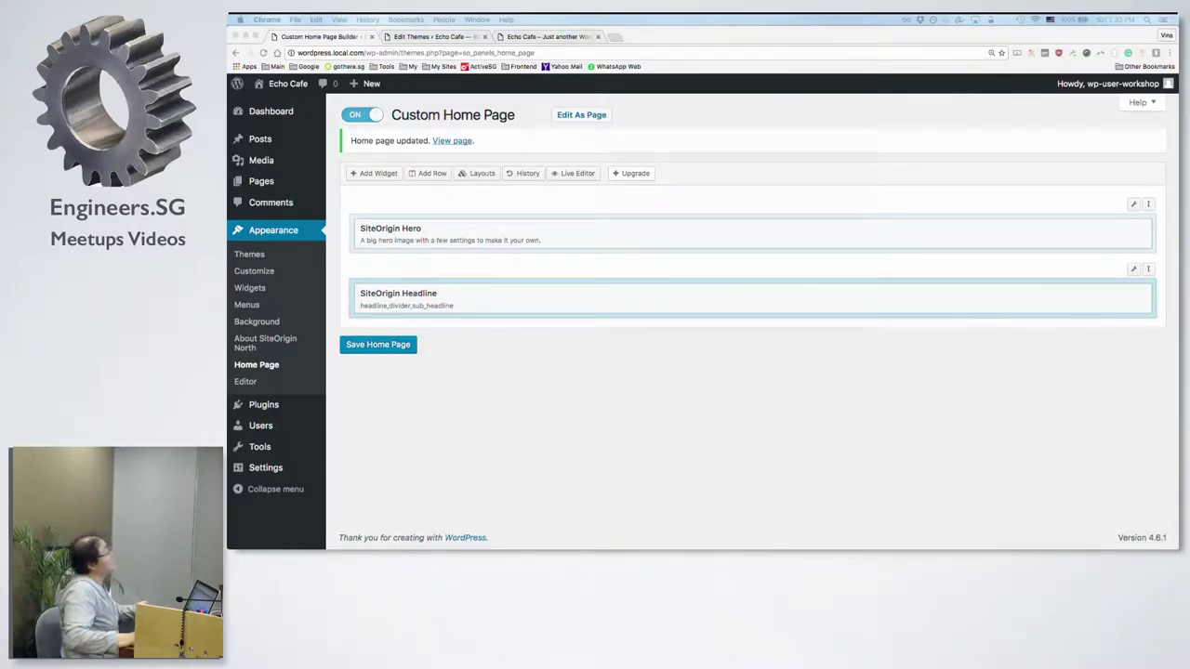
left_click(630, 309)
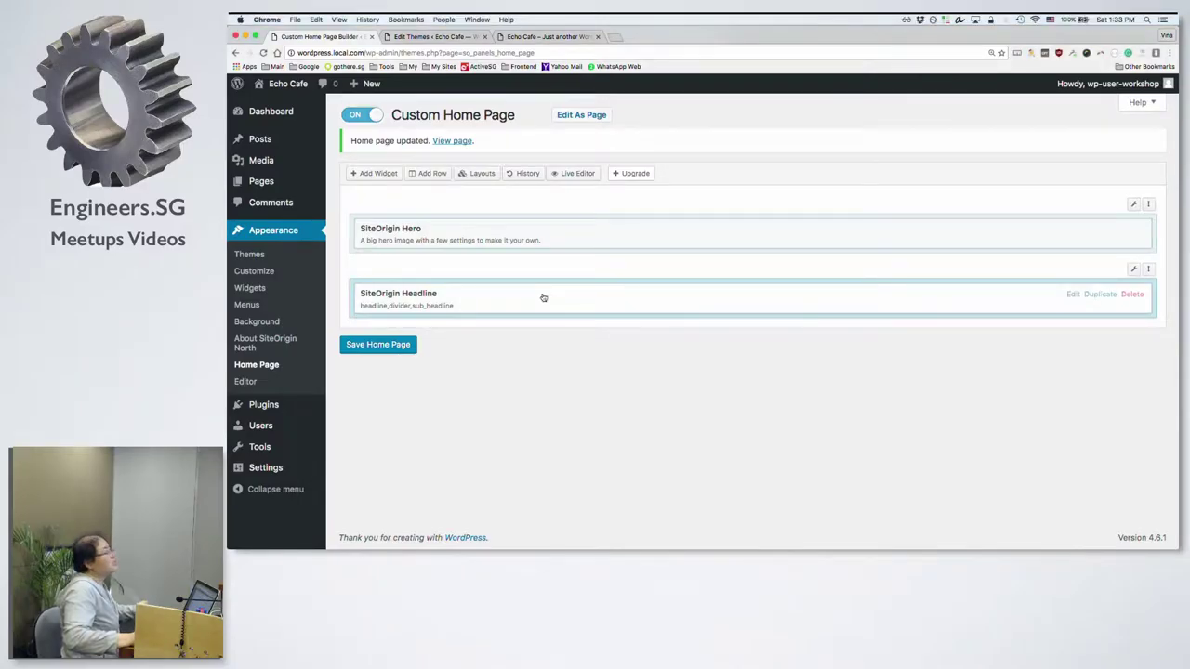
Step: Enter 'Welcome to Echo Cafe!' as the Headline widget's headline text
left_click(459, 297)
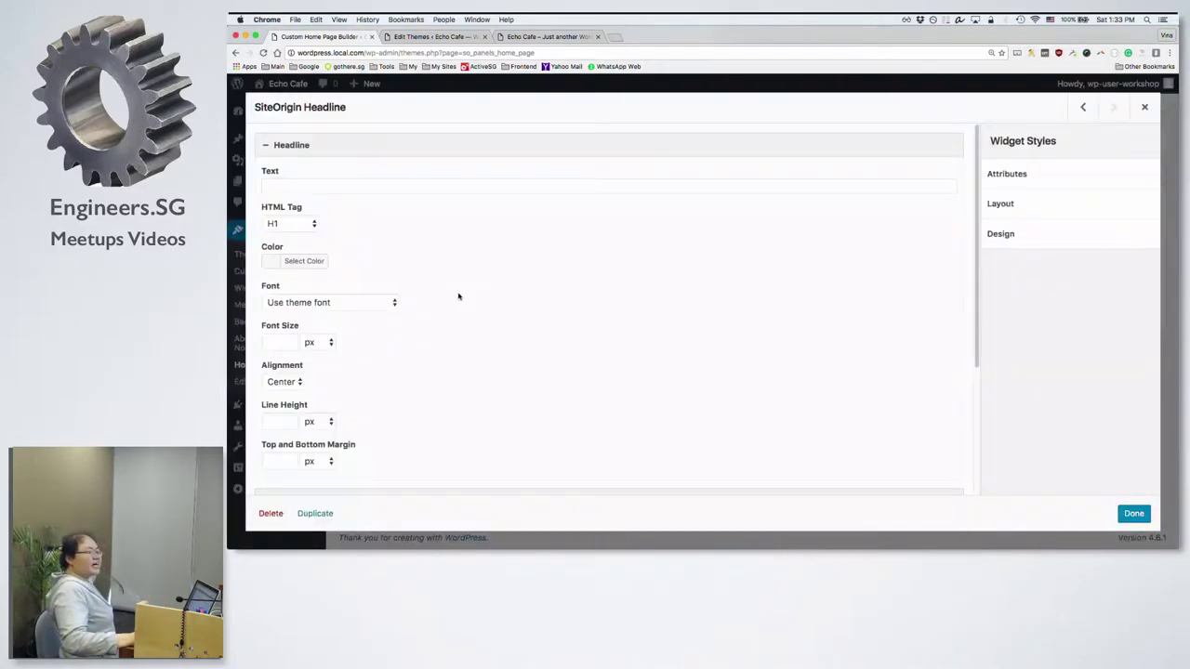
left_click(382, 187)
type("W")
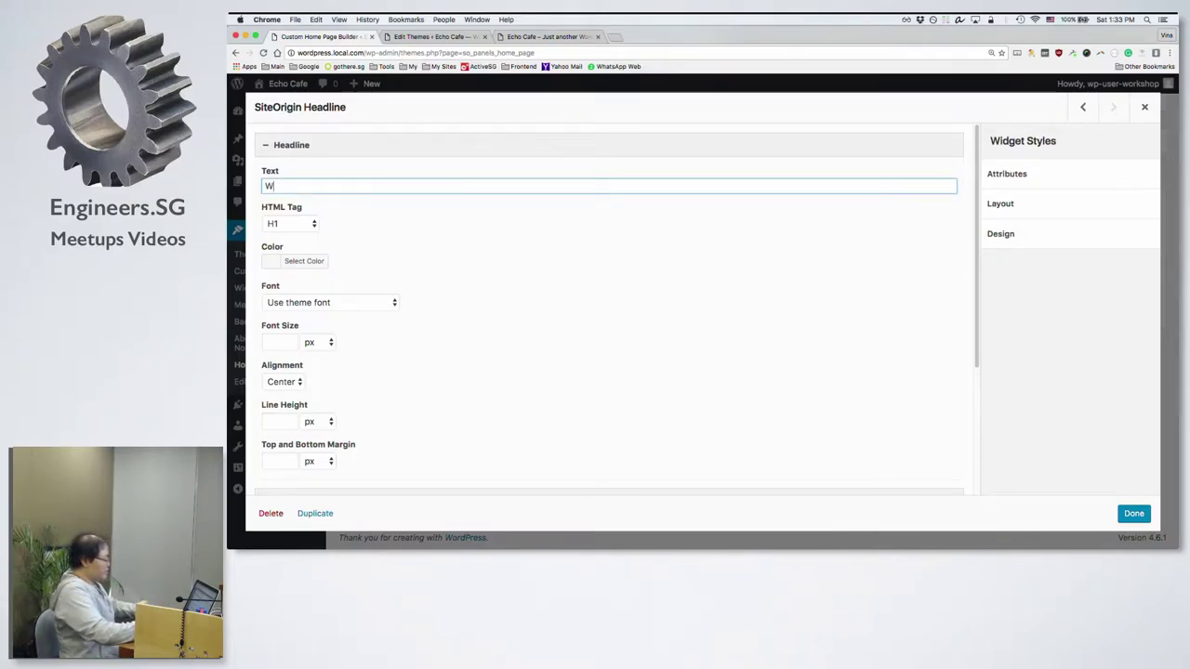
type("elcome to Echo Cafe!")
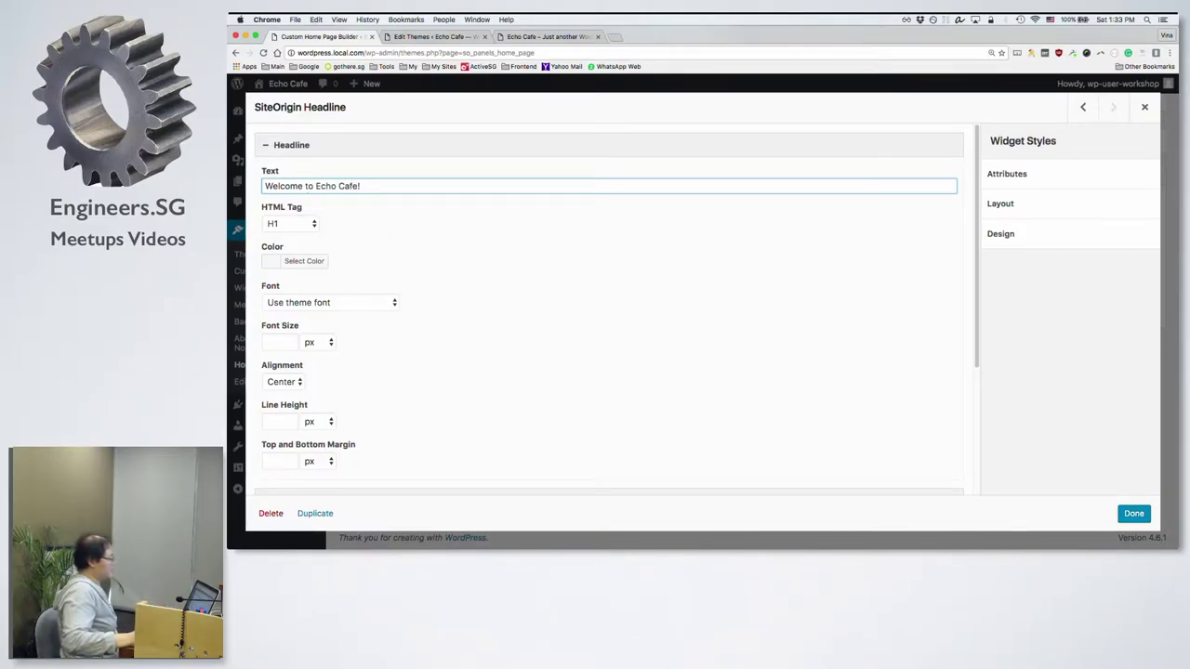
key("super+Tab")
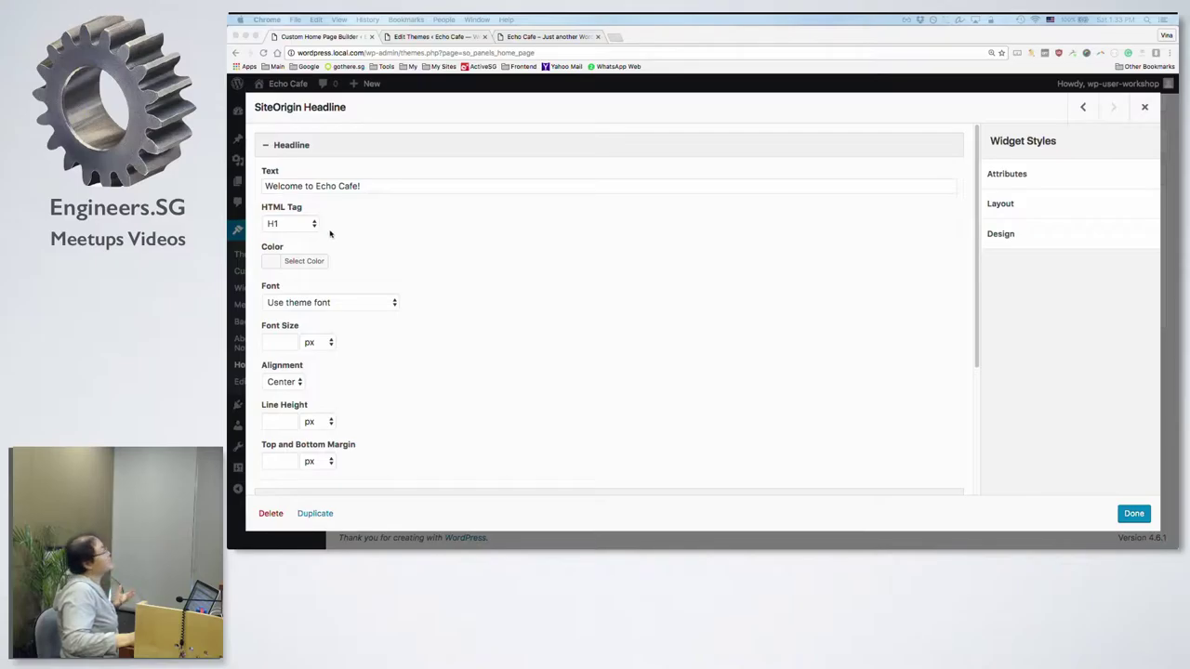
left_click(307, 223)
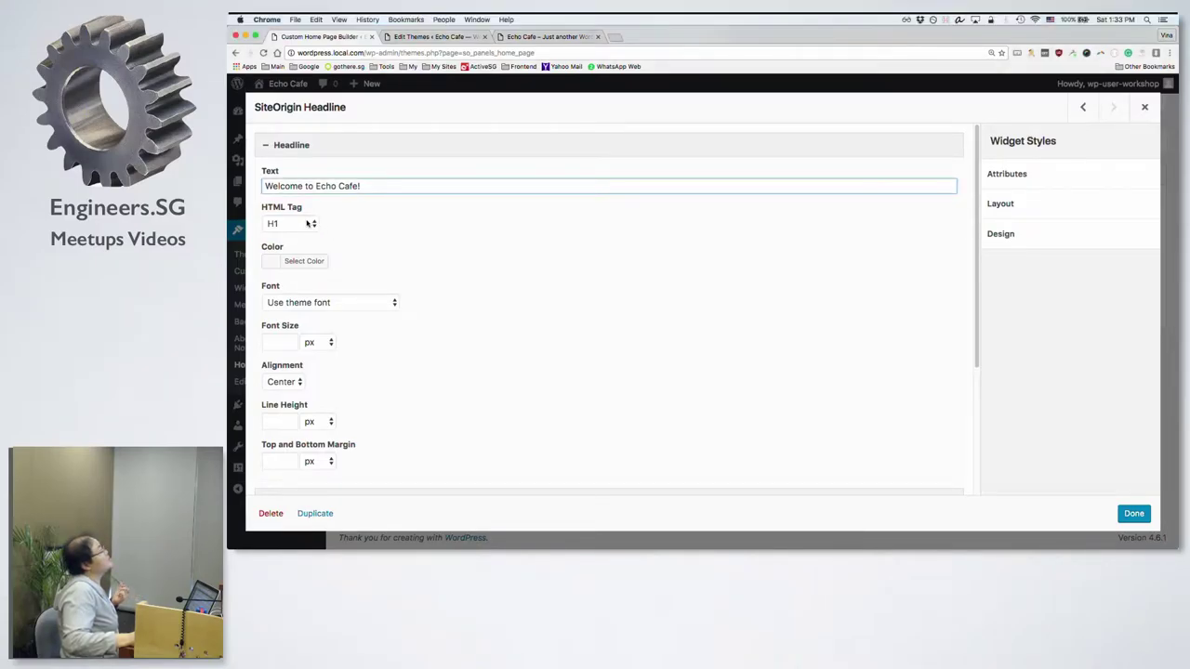
Step: Make the headline an H2 heading coloured red
left_click(307, 223)
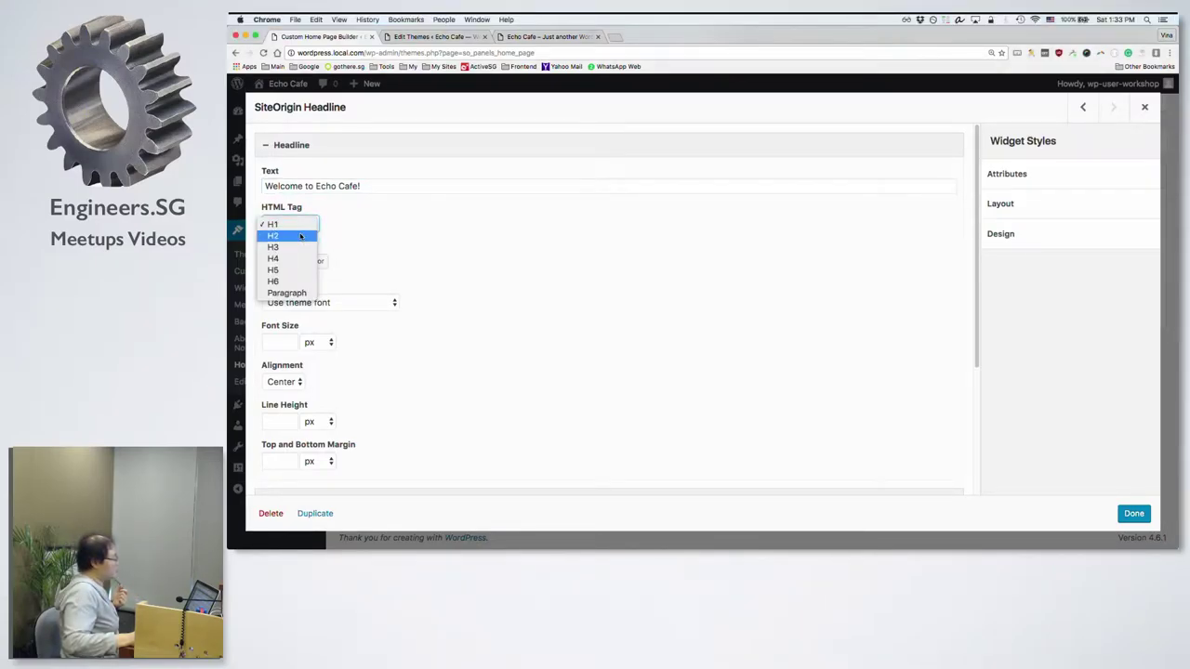
left_click(296, 230)
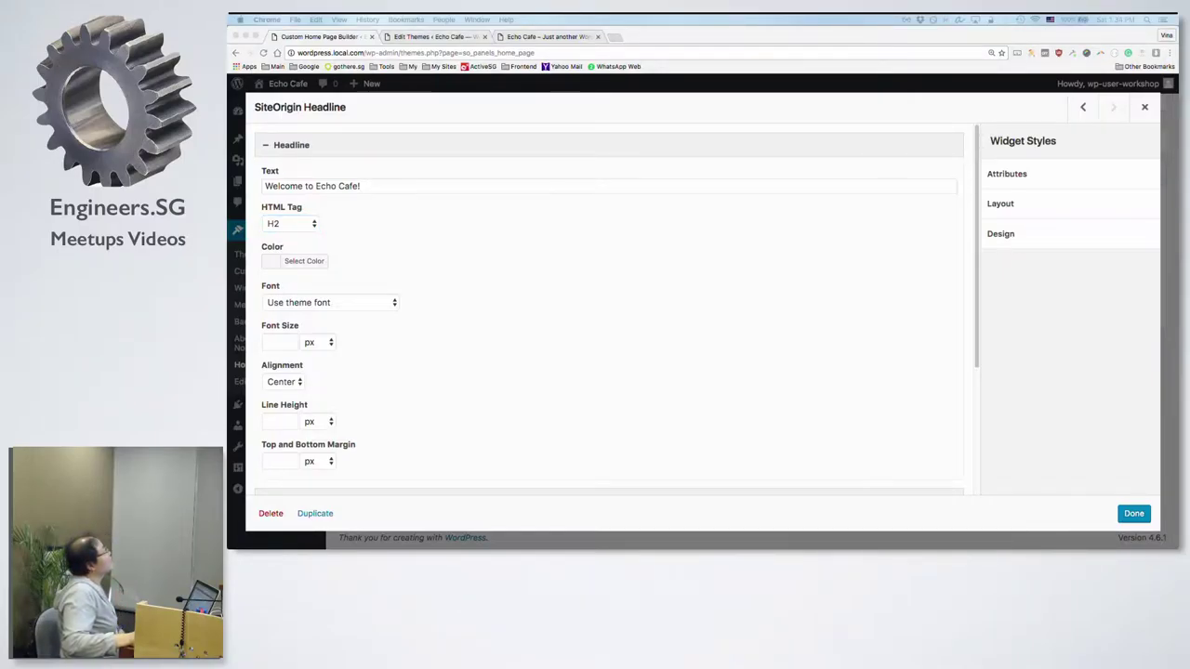
left_click(307, 261)
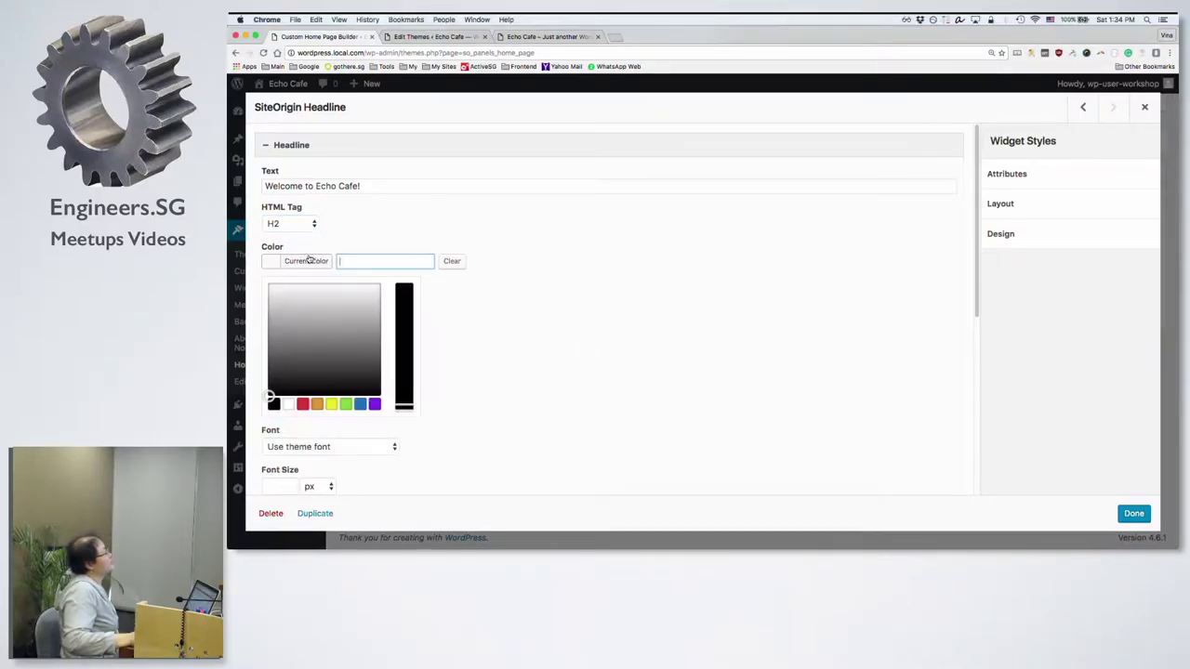
left_click(93, 487)
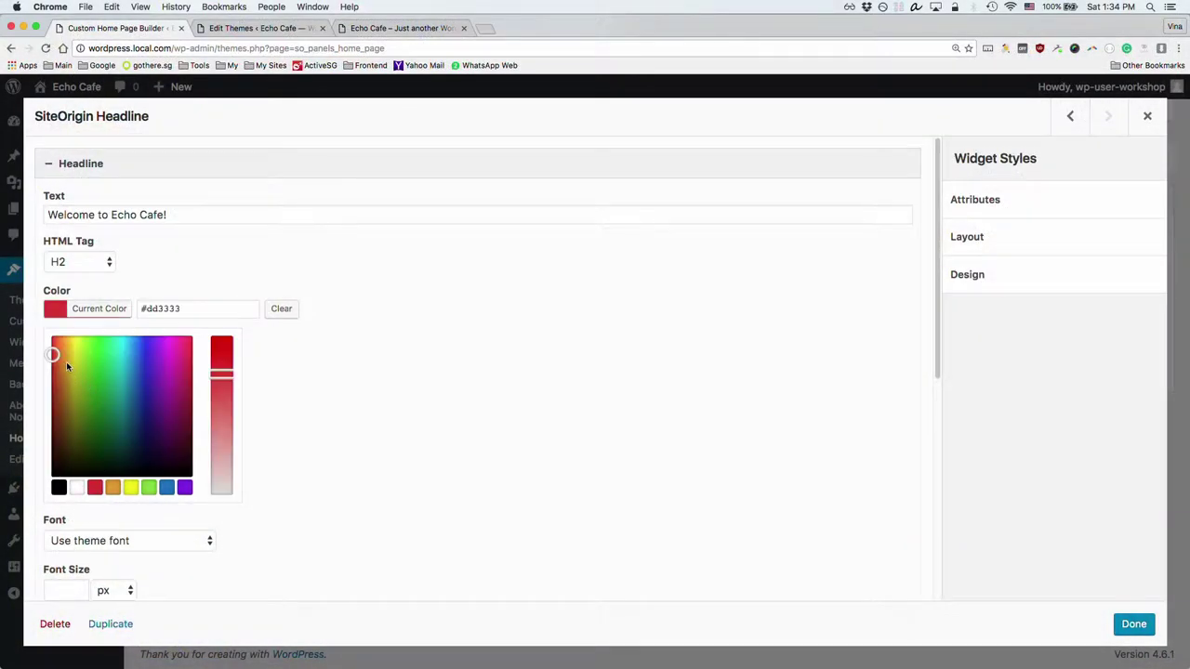
left_click(374, 354)
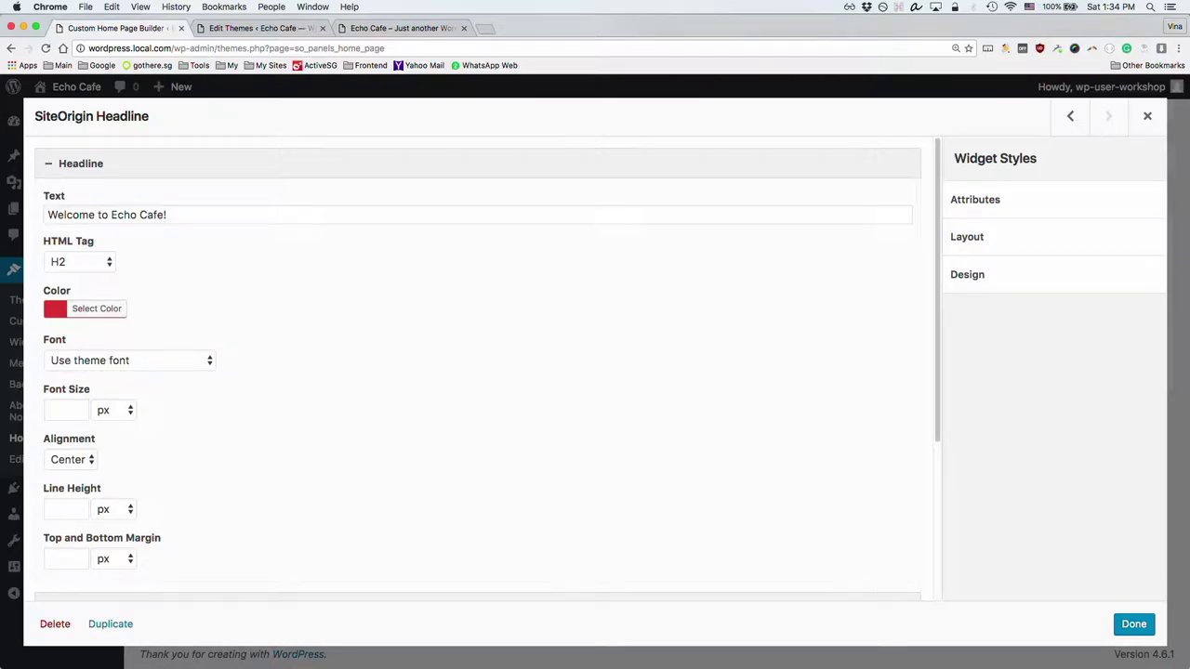
Step: Set the headline's font size to 42 px
key("super+Tab")
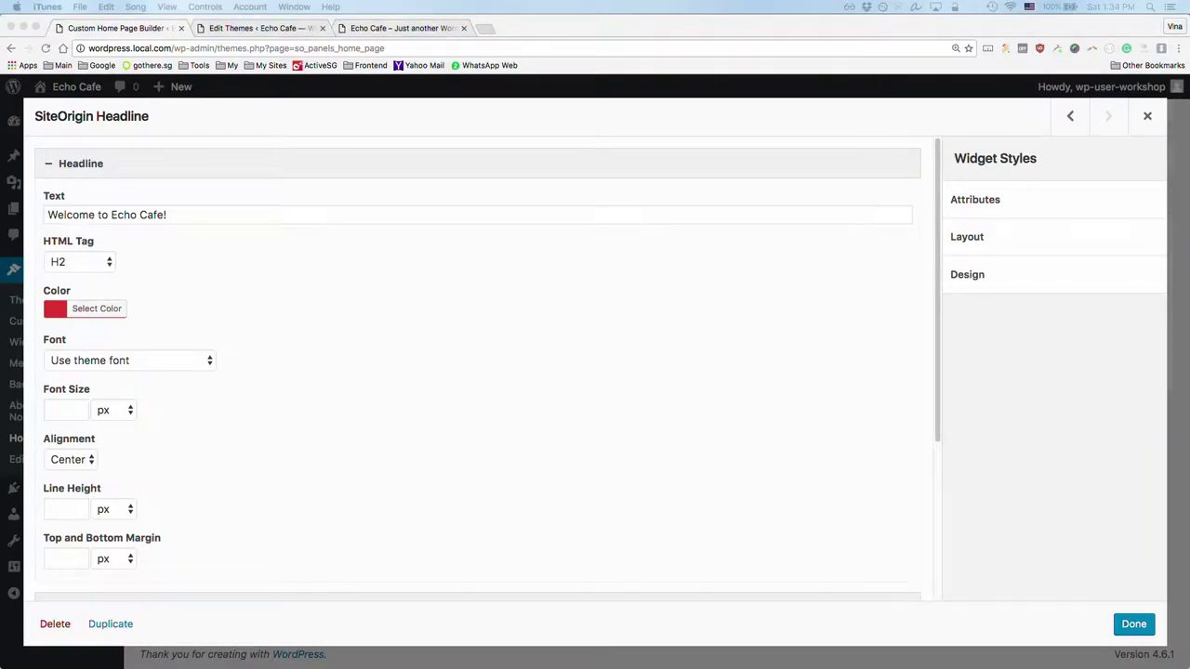
left_click(257, 420)
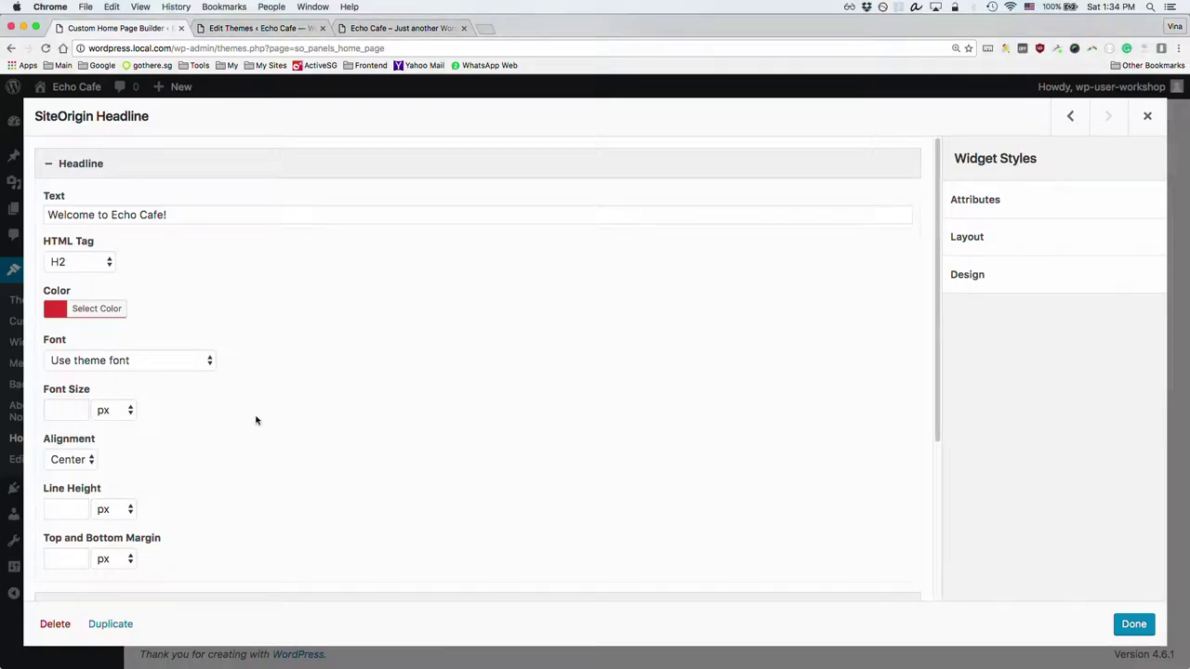
left_click(67, 408)
type("42")
Step: Keep the headline centred and expand the Divider settings, leaving the divider colour unchanged
left_click(90, 459)
left_click(90, 459)
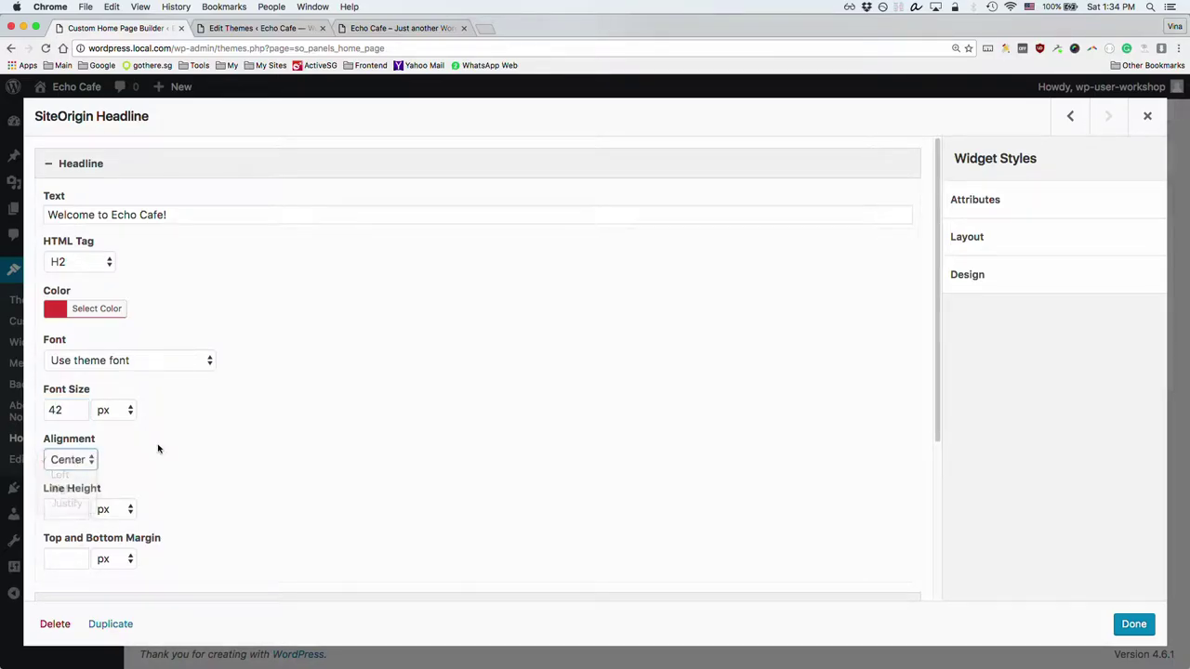
scroll(180, 465, "down", 2)
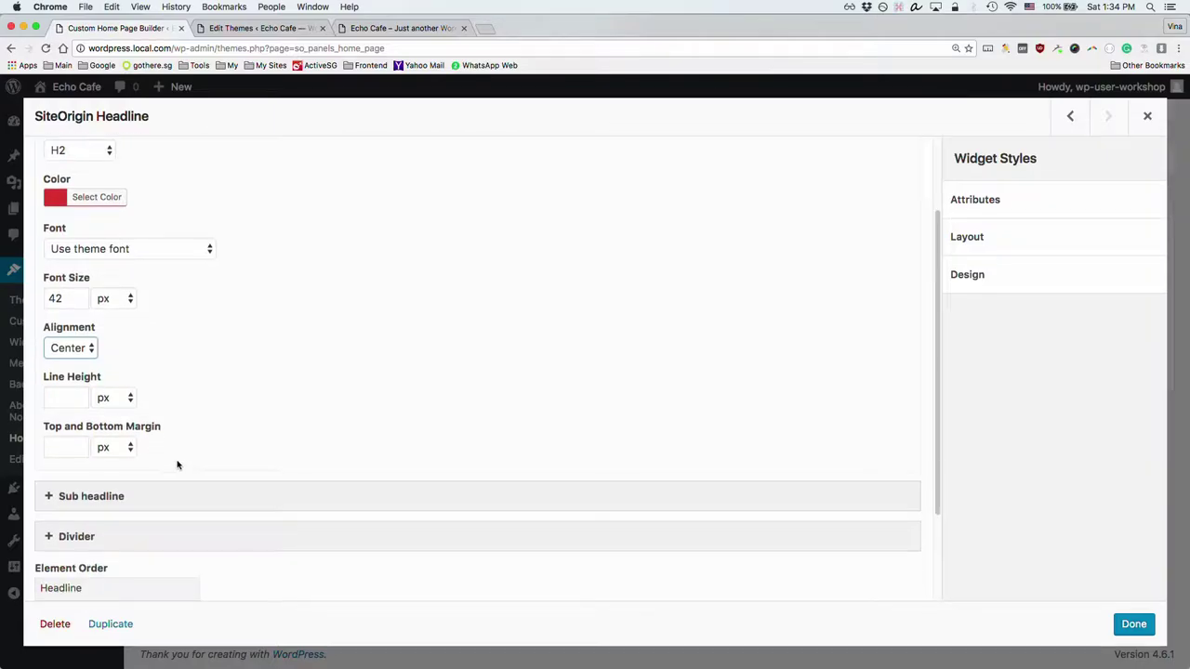
scroll(144, 494, "down", 2)
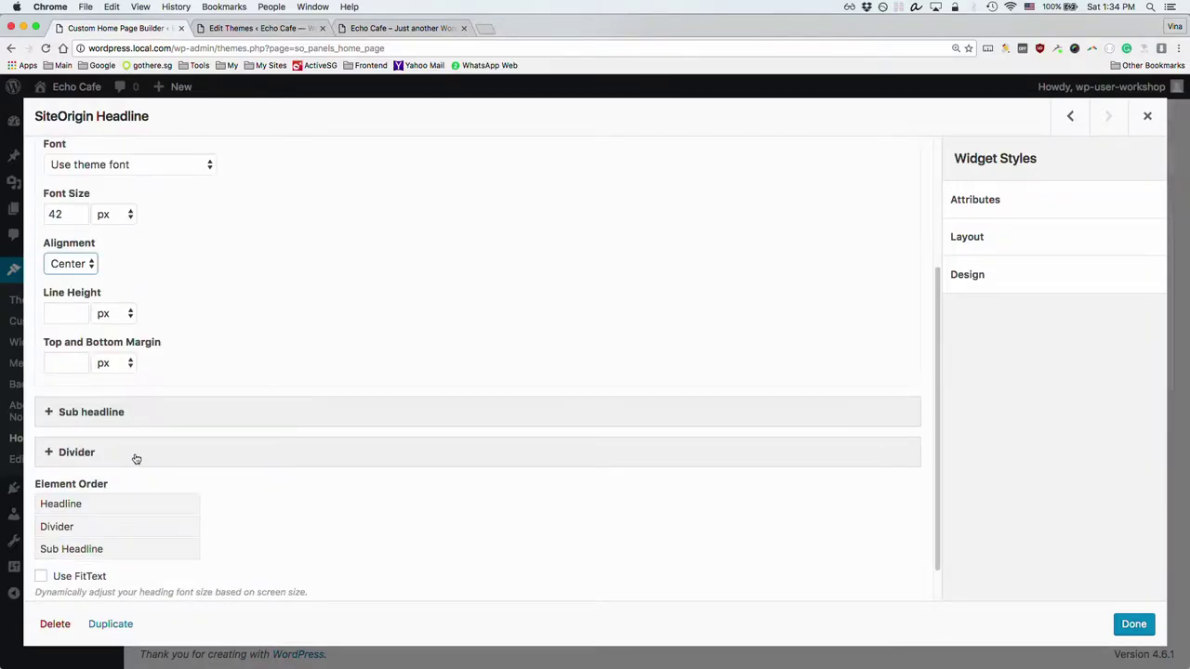
left_click(136, 458)
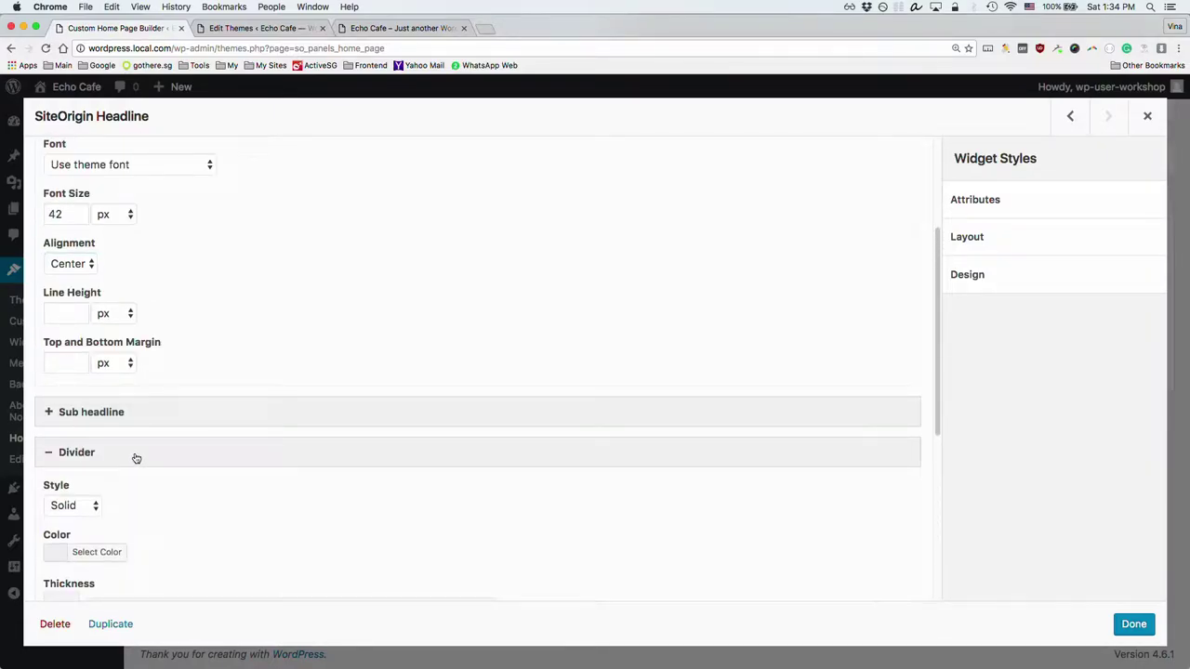
scroll(136, 459, "down", 1)
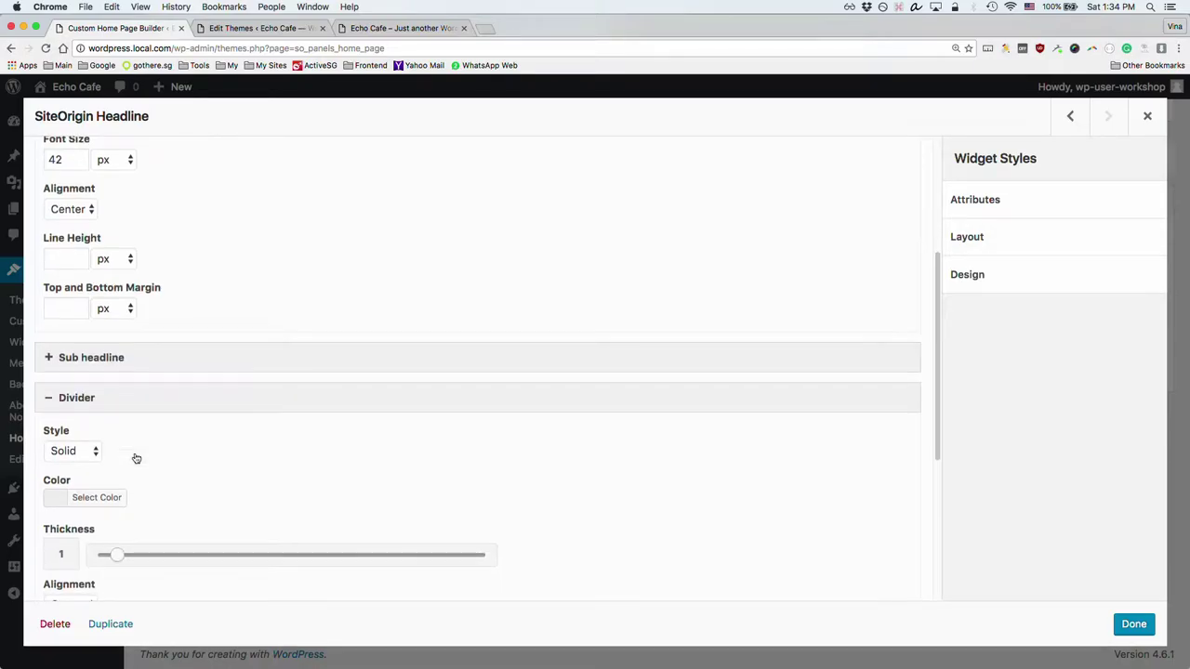
left_click(88, 502)
scroll(155, 456, "down", 1)
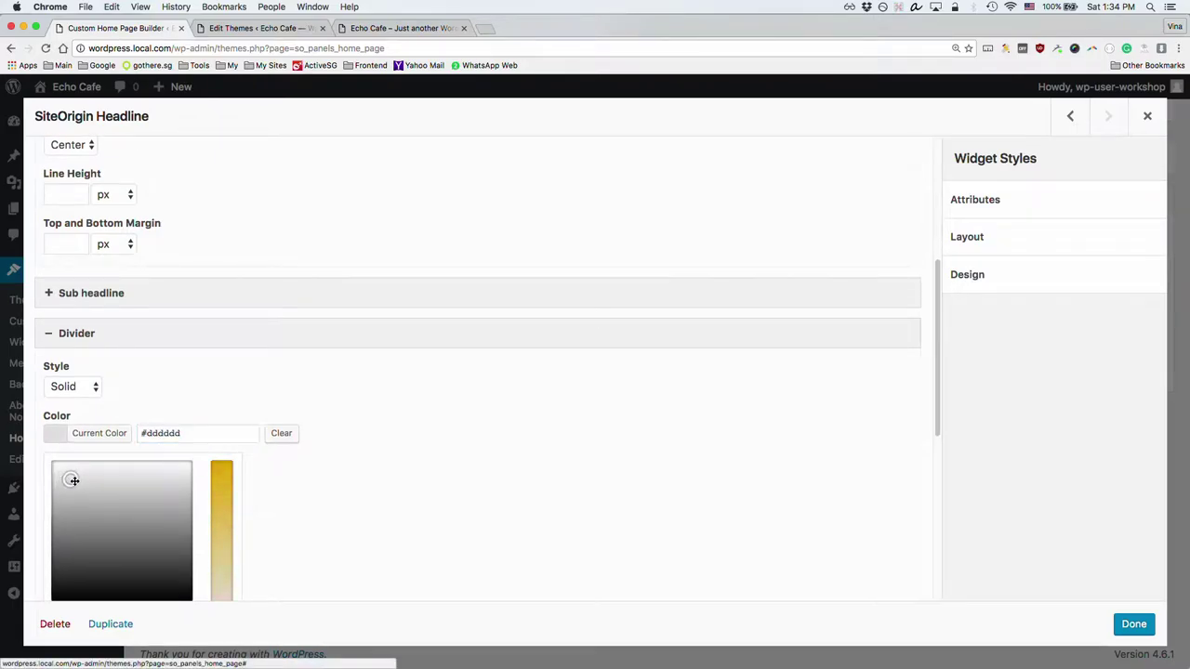
left_click(191, 389)
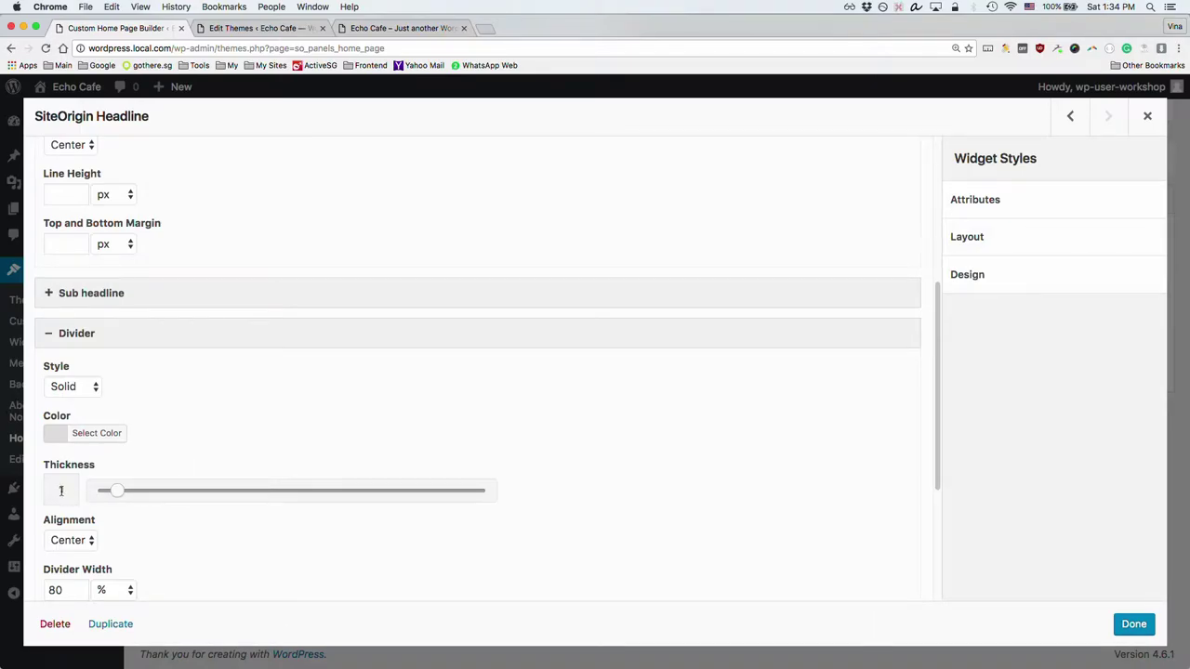
Step: Change the divider width from 80 to 30 %
scroll(61, 491, "down", 2)
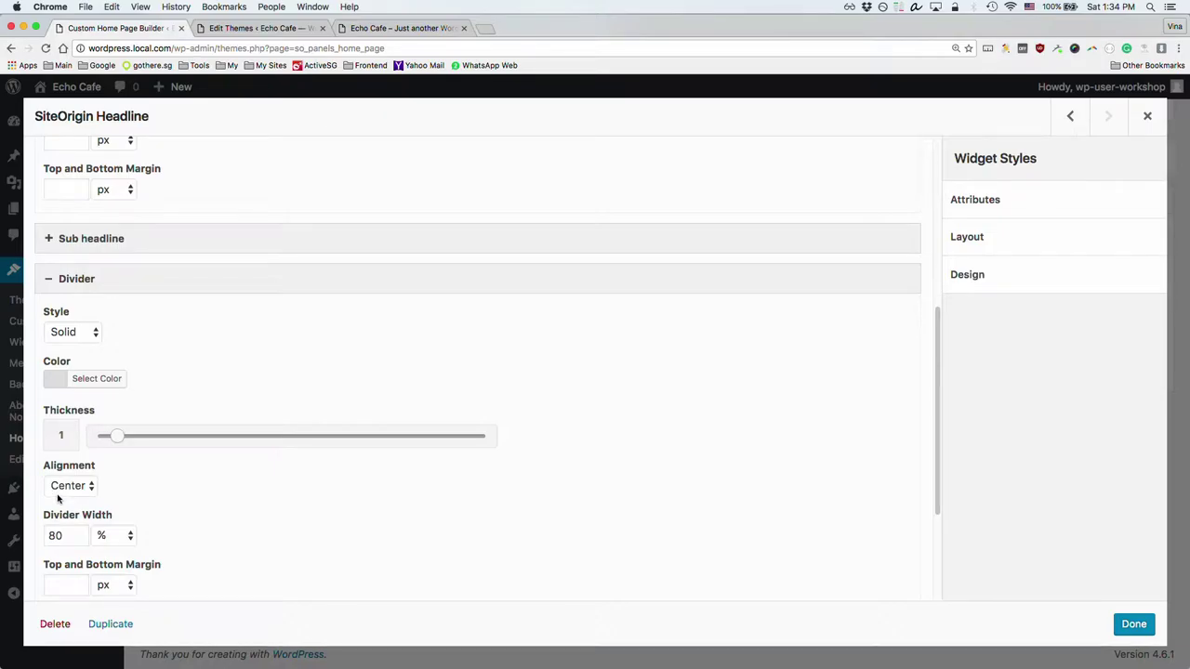
scroll(70, 493, "down", 2)
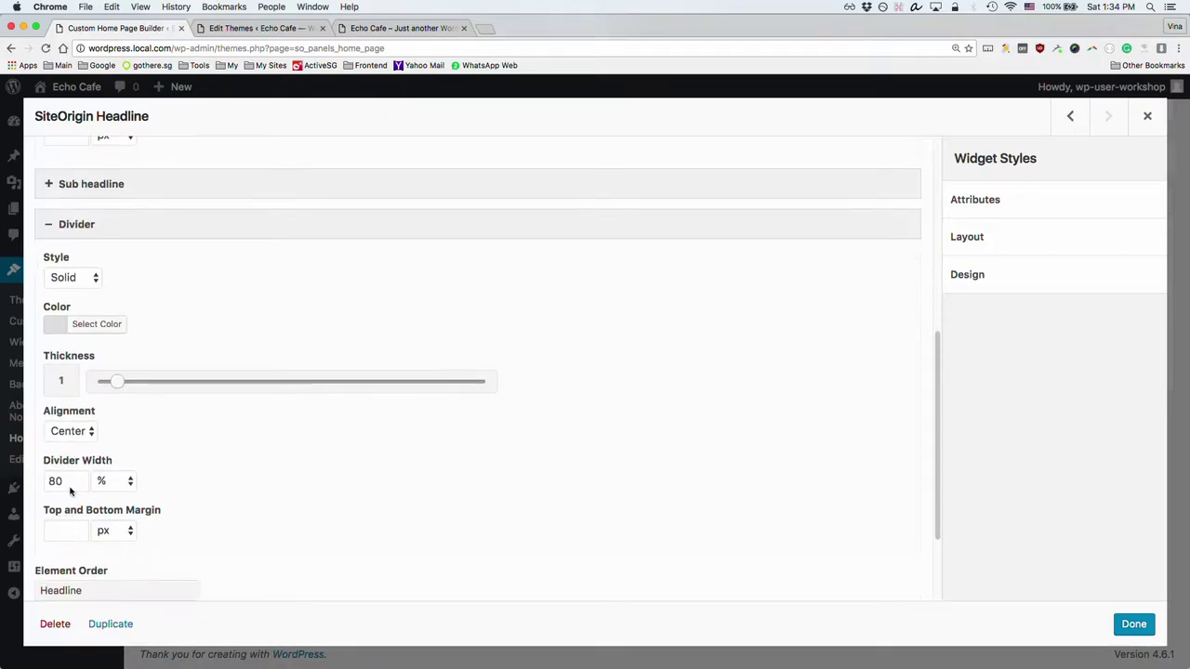
double_click(71, 480)
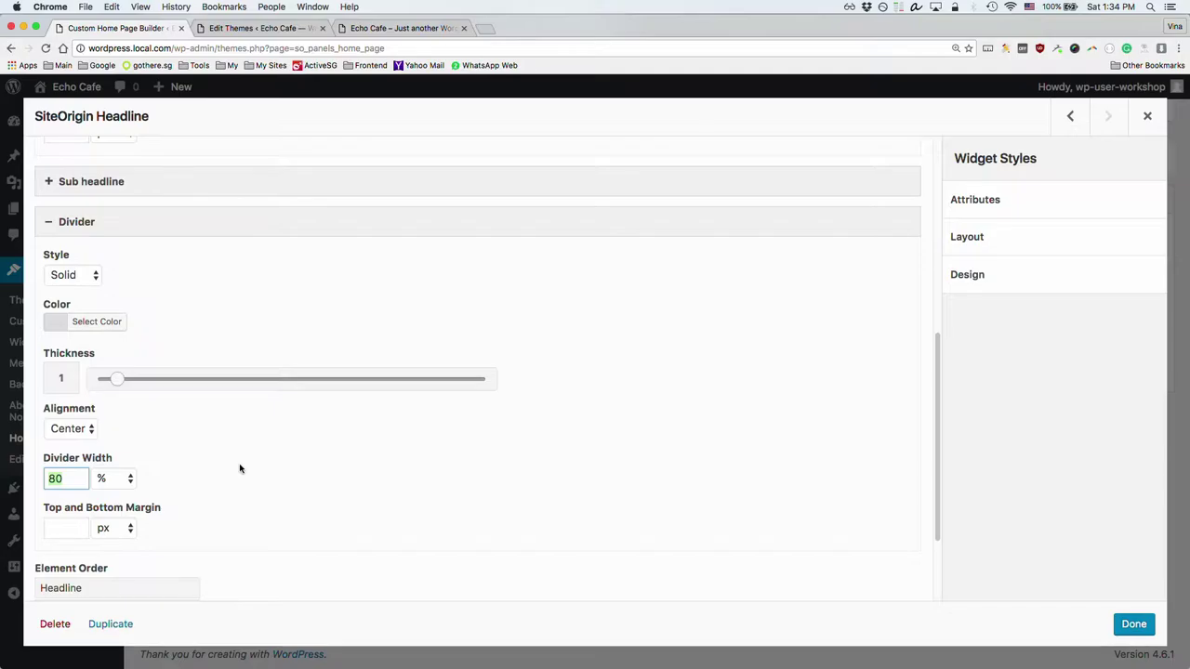
type("30")
scroll(240, 467, "down", 3)
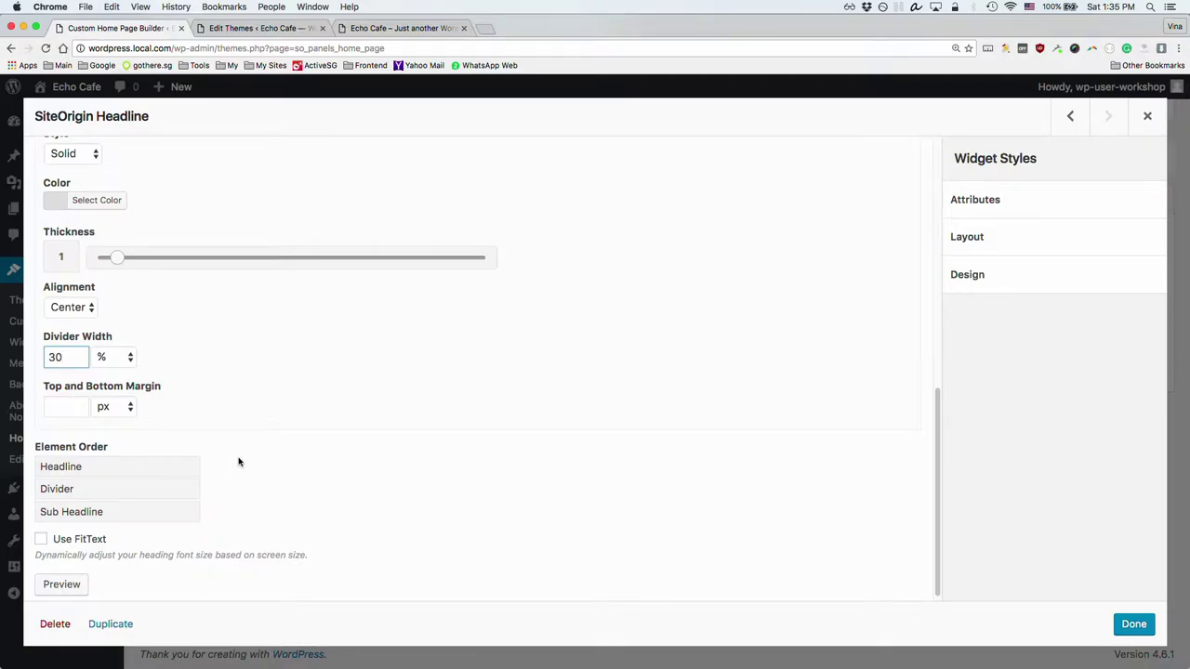
scroll(238, 462, "down", 1)
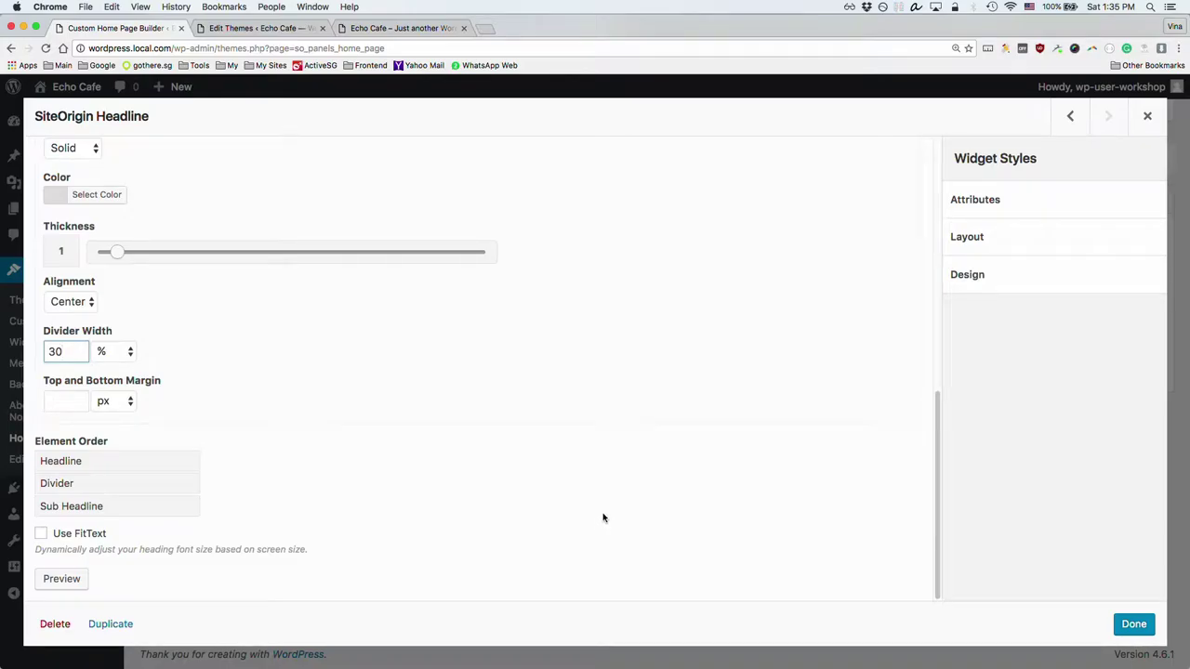
scroll(667, 511, "up", 3)
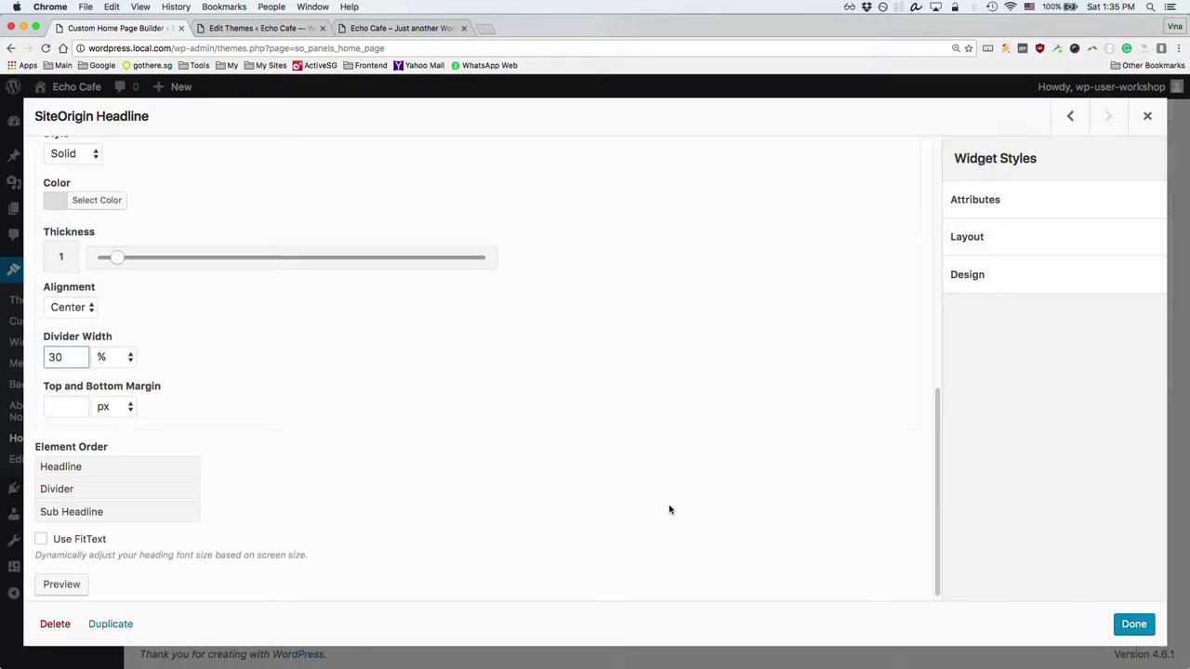
scroll(669, 510, "up", 3)
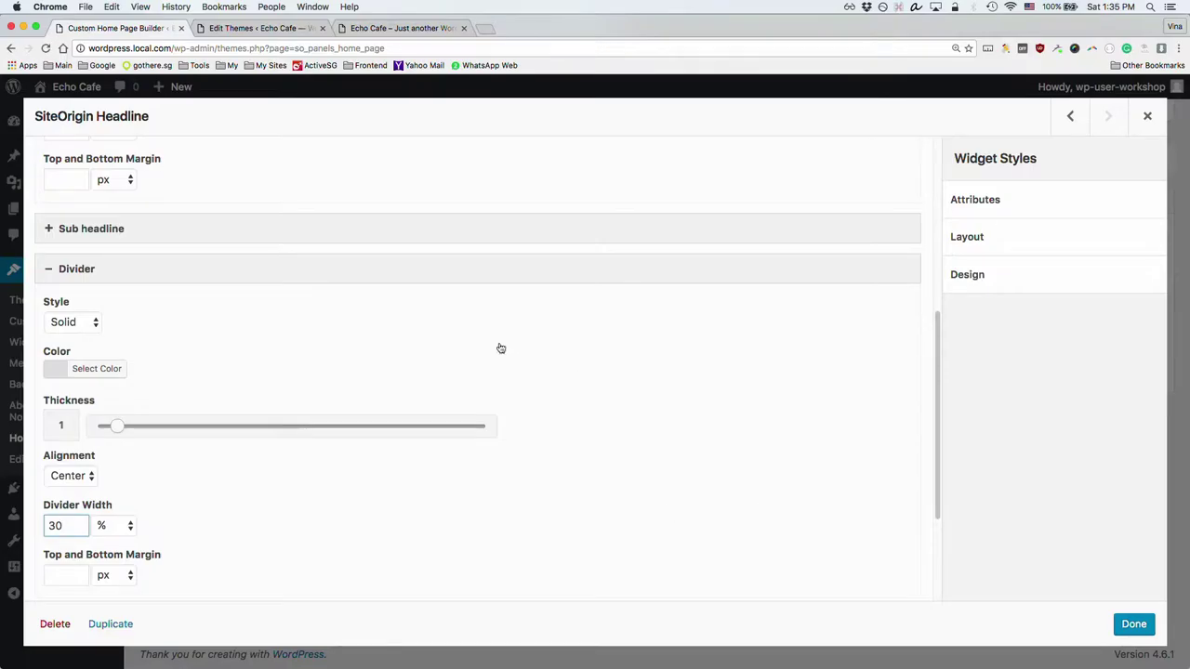
left_click(57, 372)
left_click(58, 372)
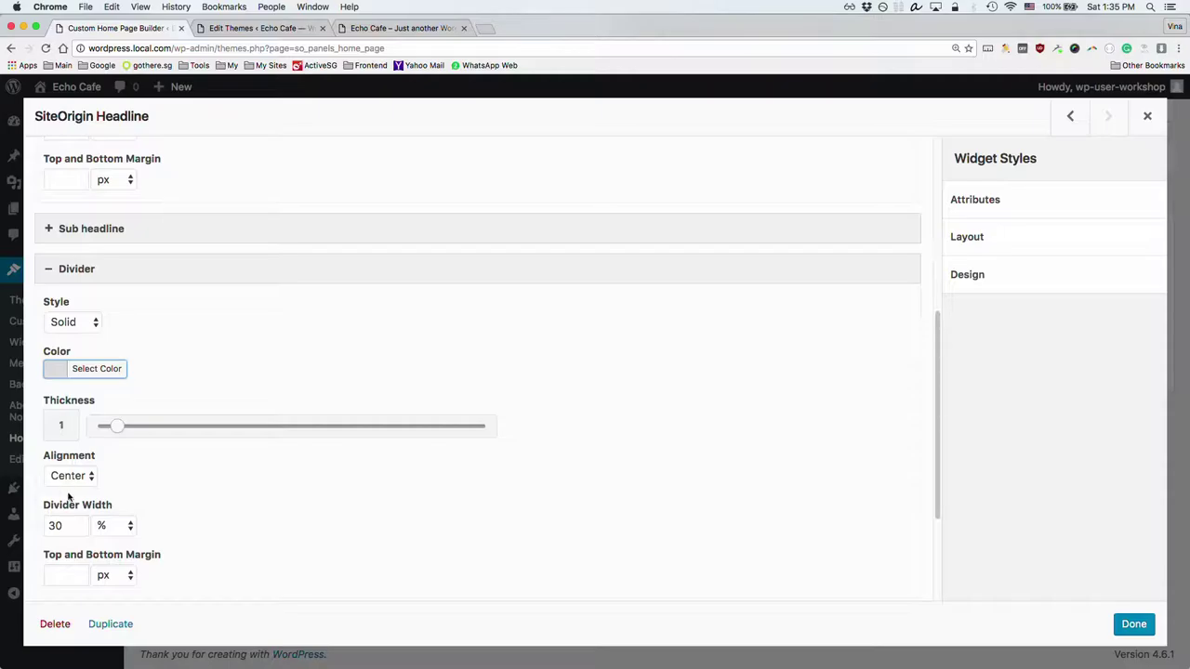
left_click(51, 526)
double_click(51, 527)
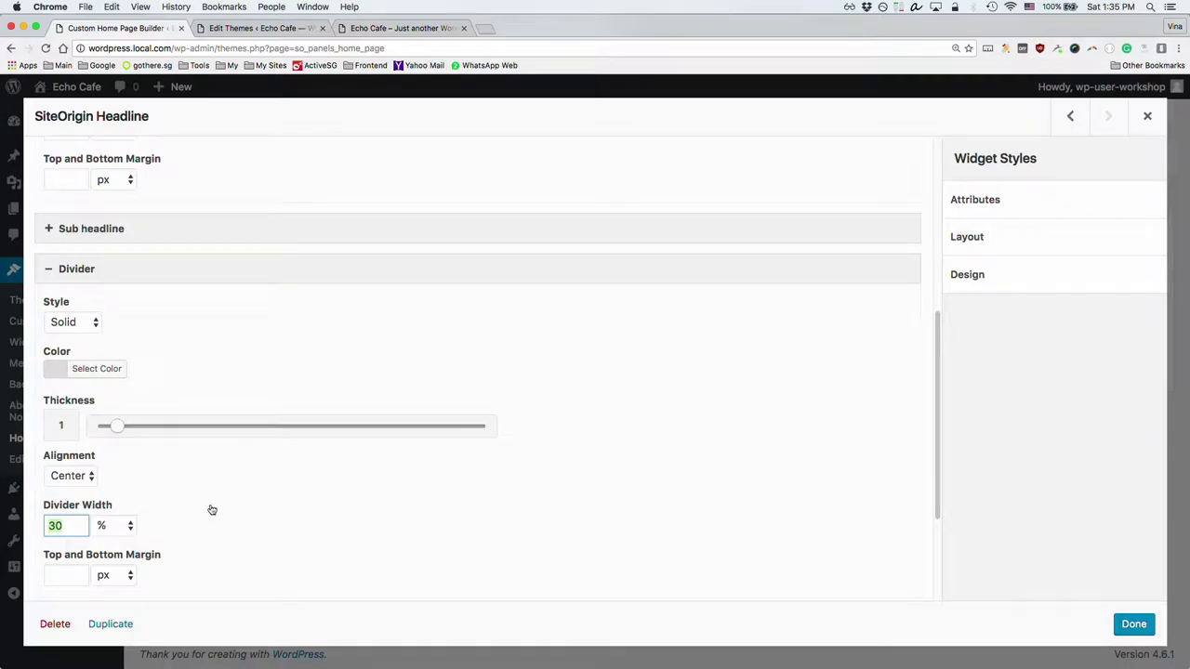
scroll(210, 433, "up", 6)
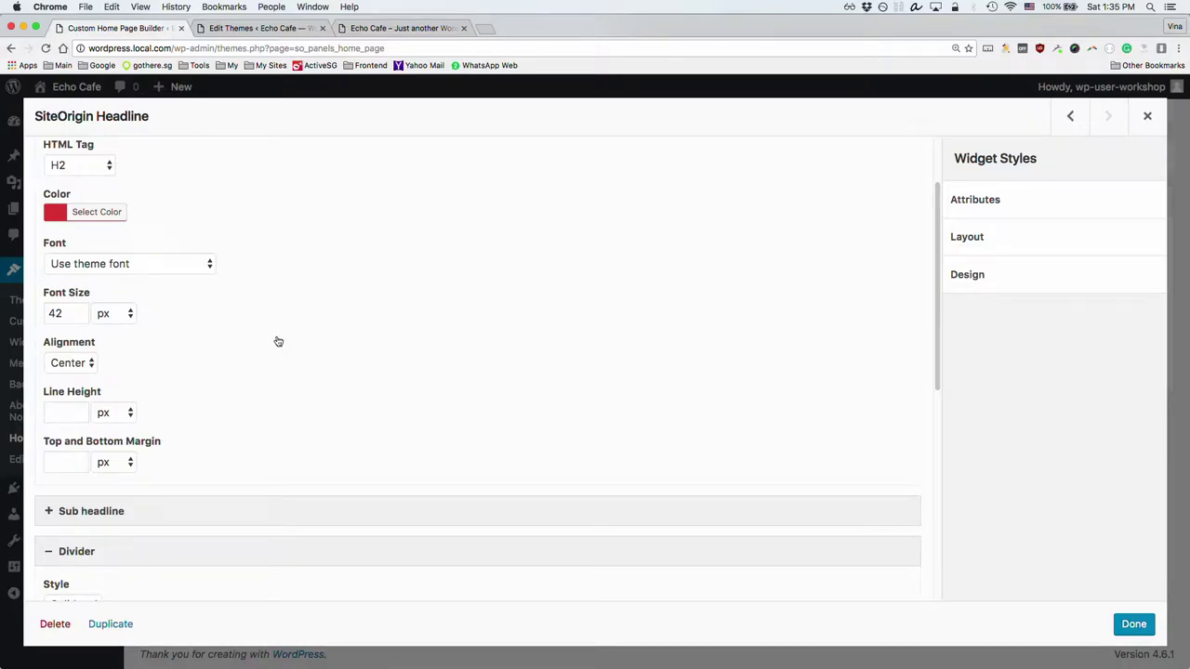
scroll(277, 341, "down", 10)
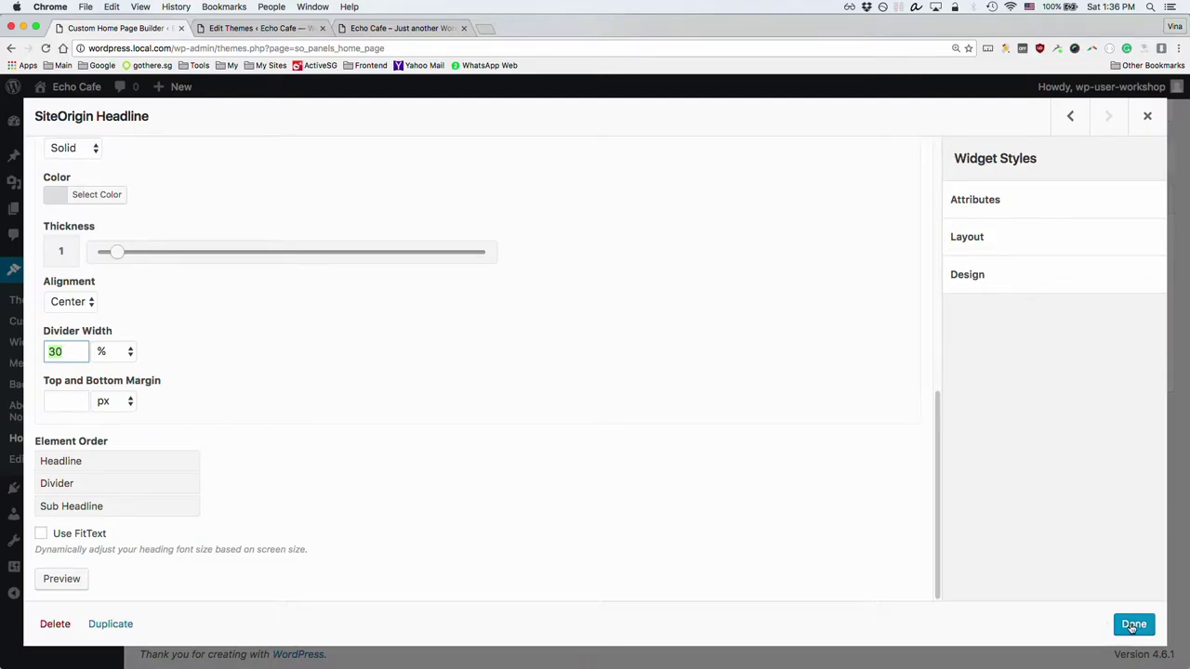
Step: Save the Home Page layout and close the theme editor tab
left_click(1133, 624)
left_click(206, 415)
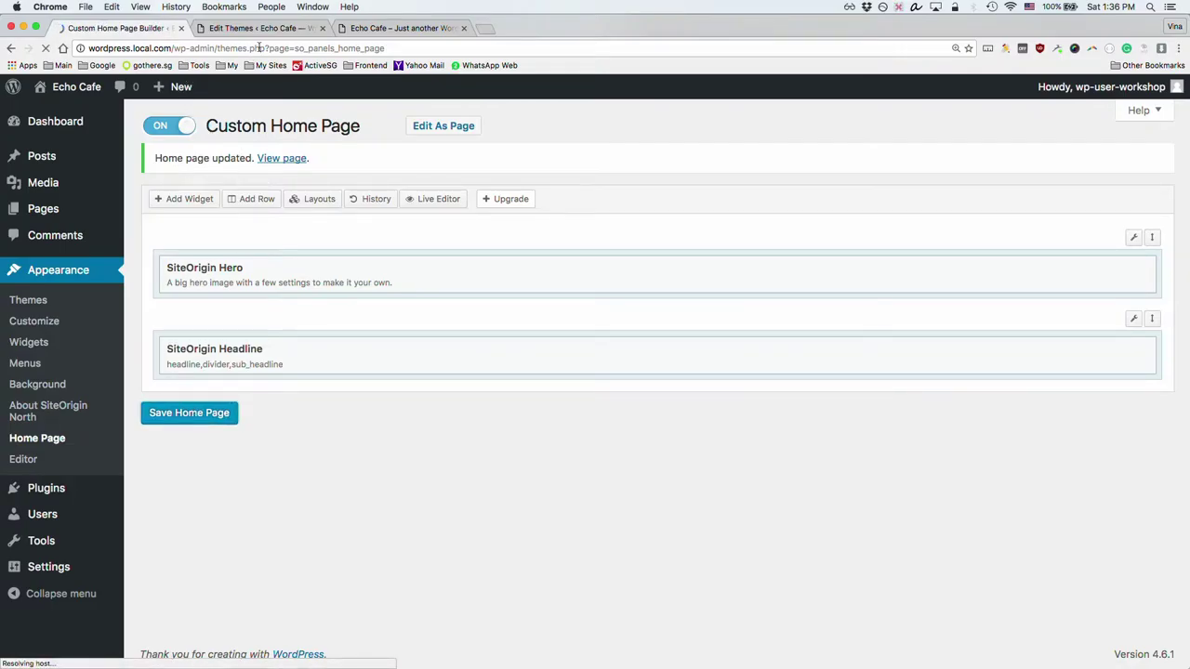
left_click(250, 29)
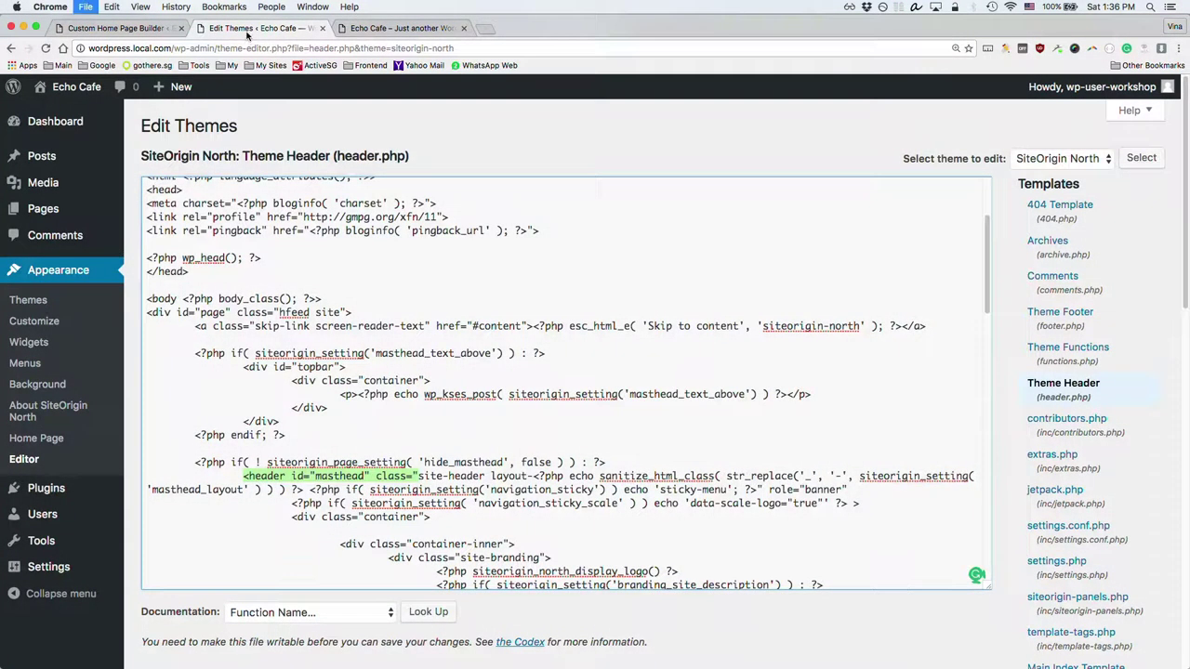
key("super+w")
Step: Reload the Echo Cafe site to check the red Welcome to Echo Cafe! heading
scroll(456, 295, "down", 3)
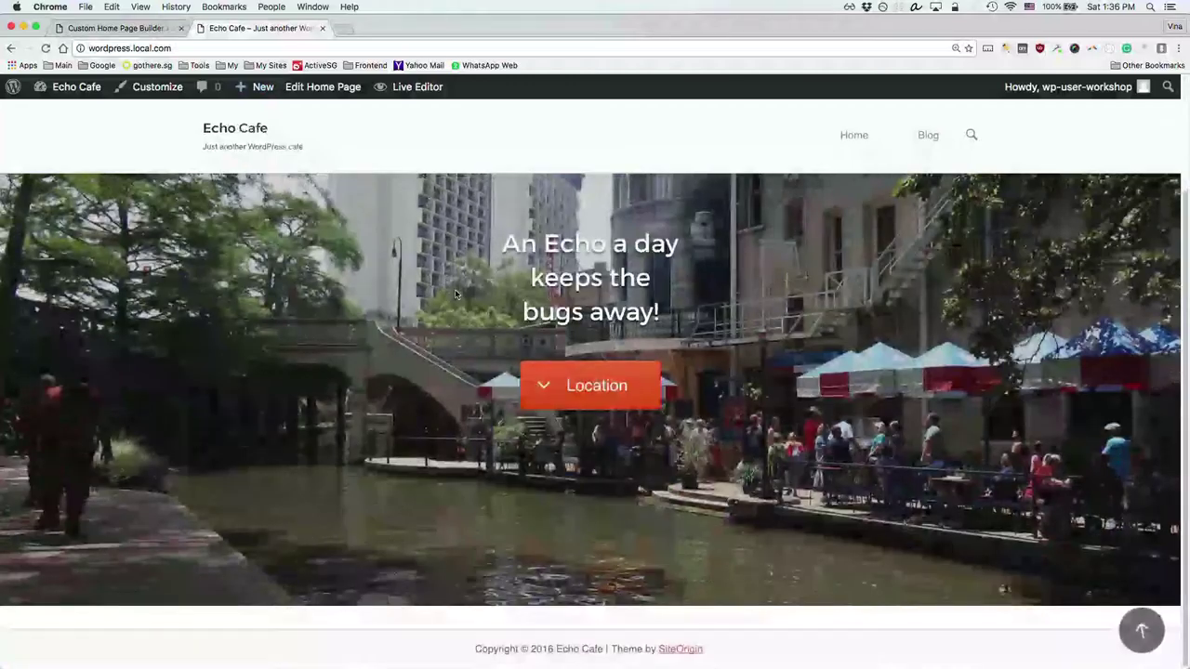
key("super+r")
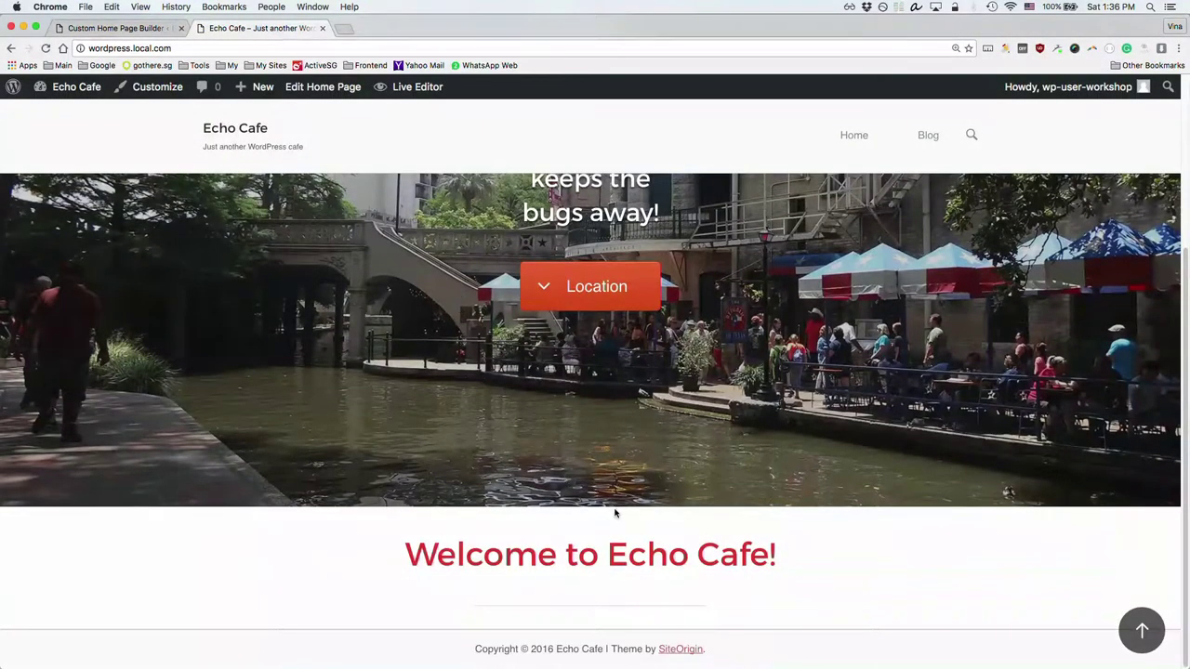
left_click_drag(499, 559, 629, 557)
left_click(672, 551)
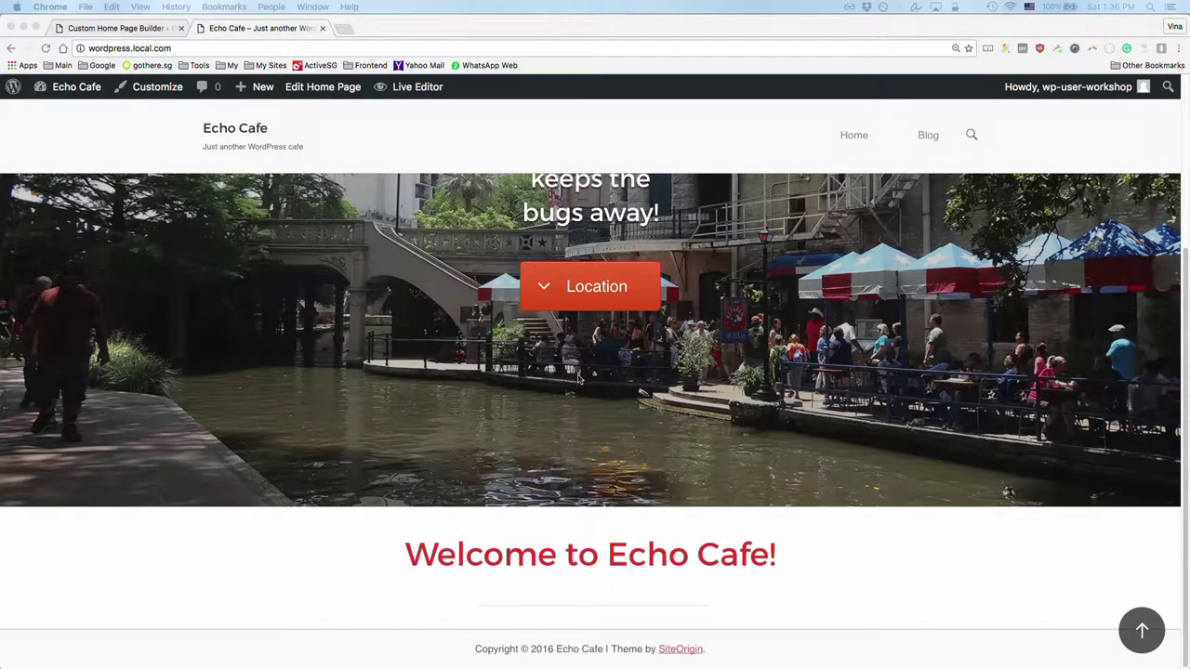
Step: Look over the Founded in 2016 intro paragraph on the finished reference site
key("super+Tab")
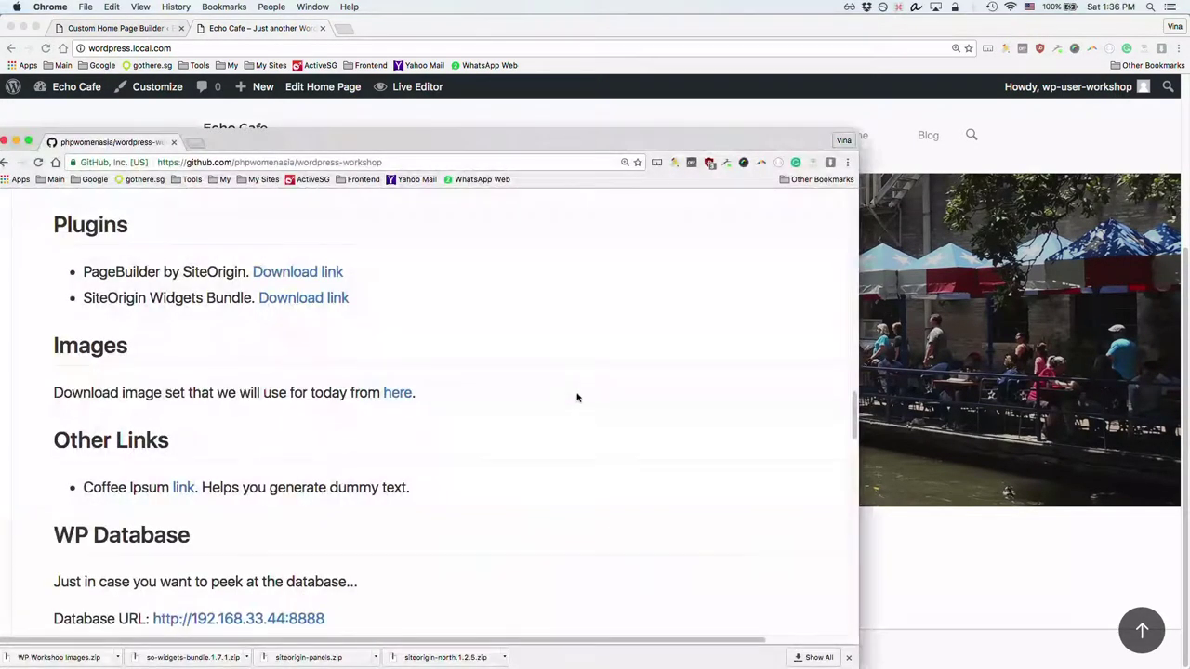
key("super+grave")
scroll(576, 397, "down", 5)
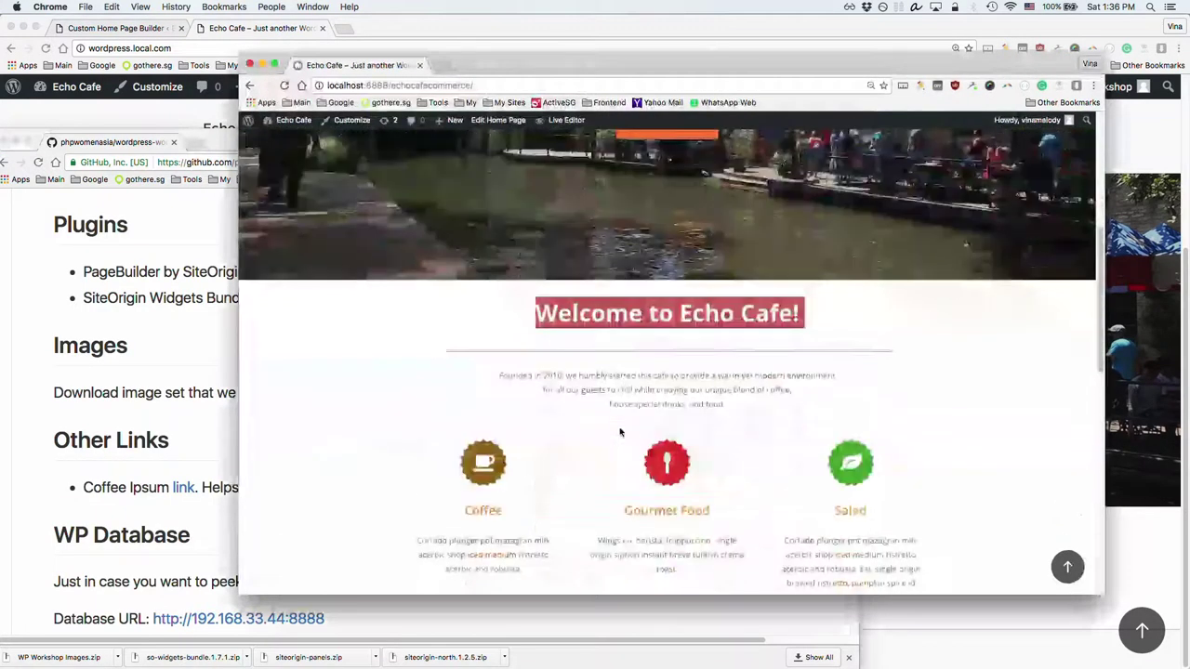
left_click_drag(499, 376, 715, 410)
left_click(724, 392)
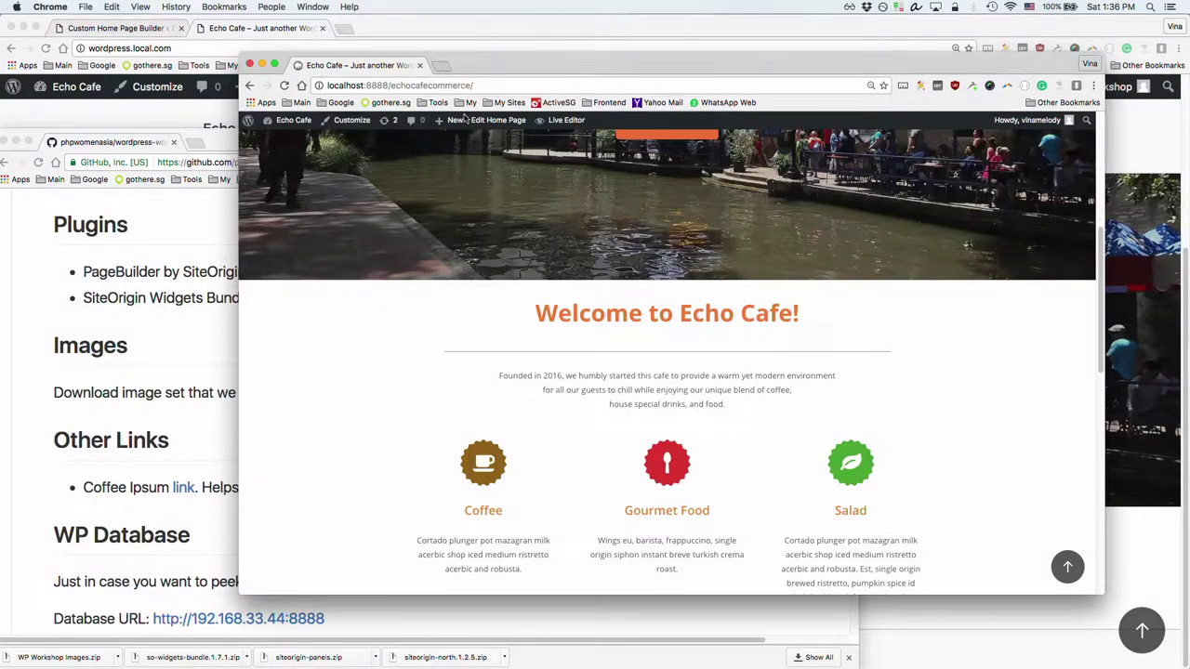
Step: Generate eight Coffee Ipsum filler paragraphs and select the second, Skinny caffeine paragraph
left_click(445, 67)
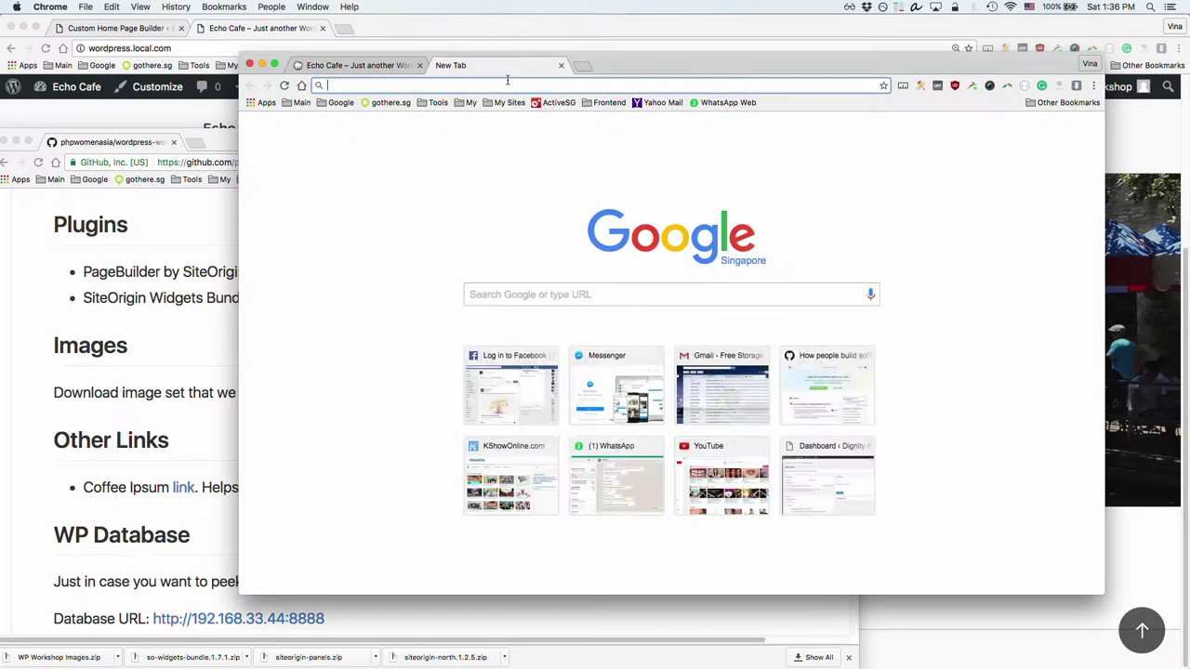
type("coffeeipsum.com")
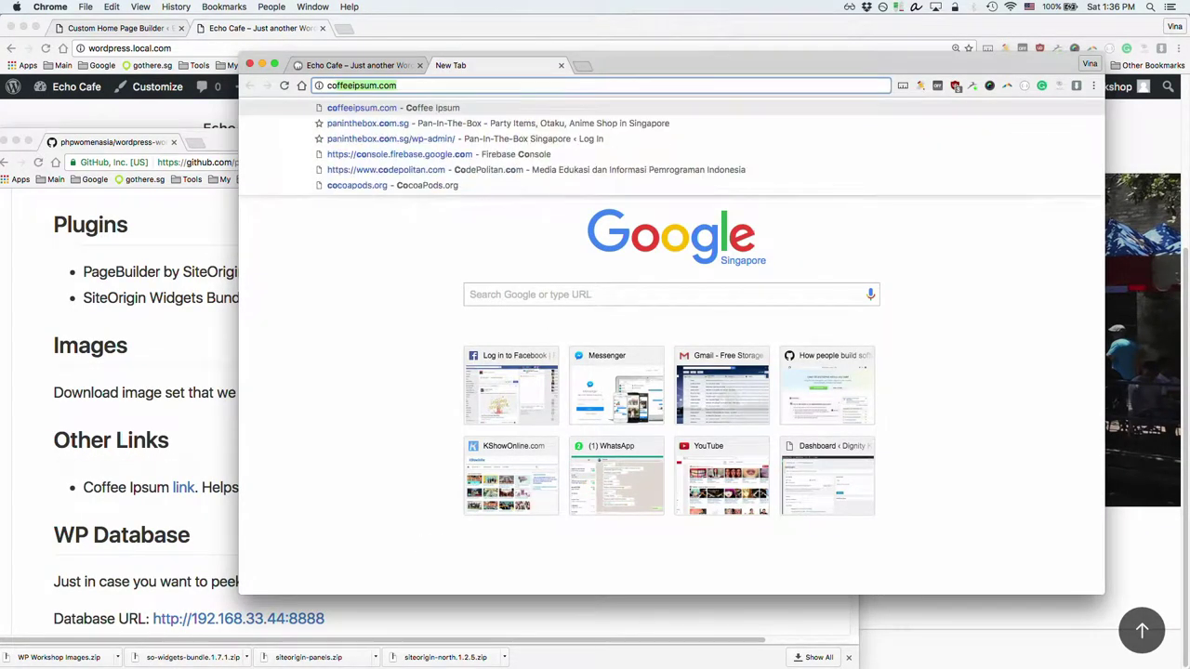
key("Return")
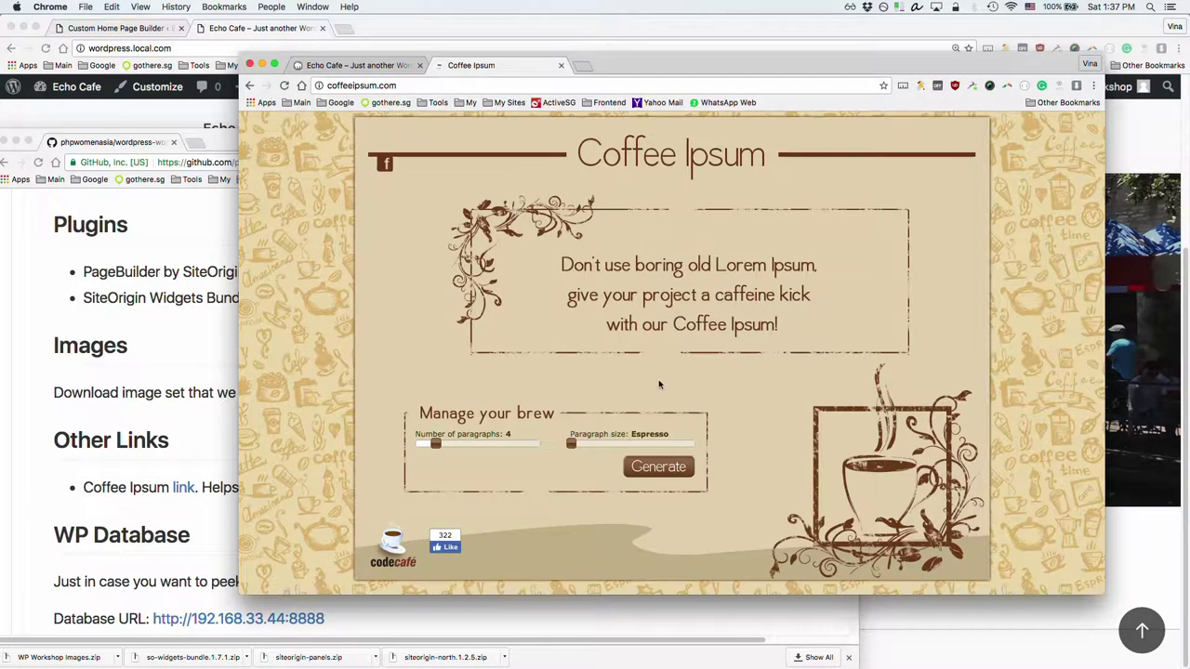
left_click_drag(435, 445, 464, 453)
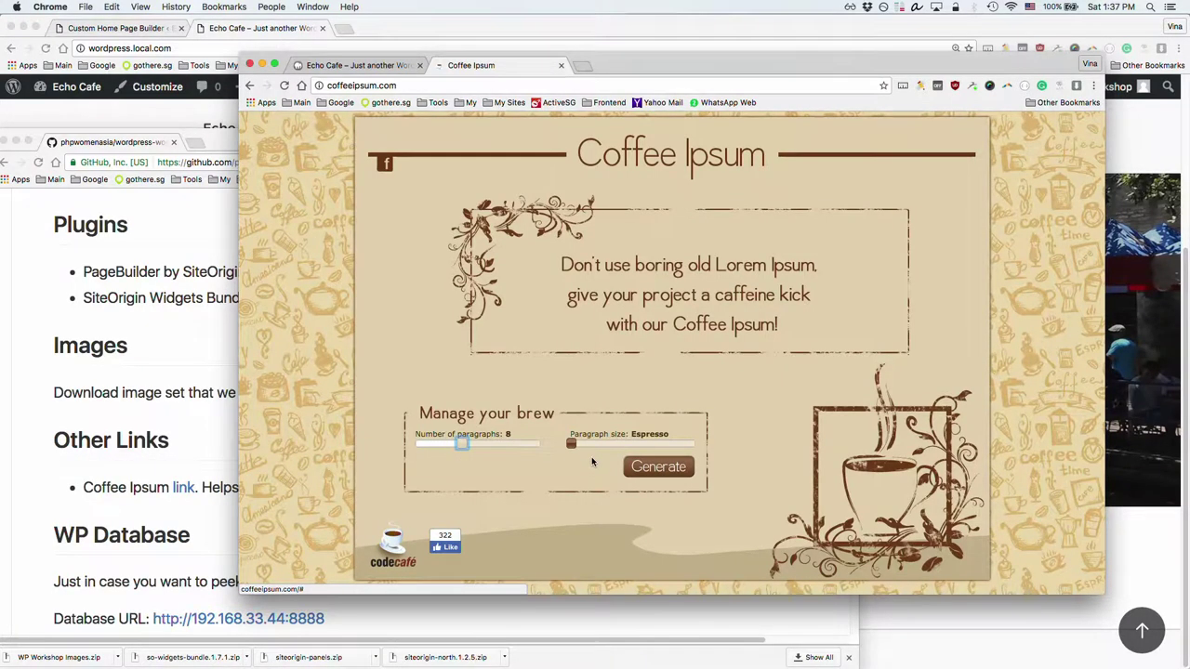
left_click(650, 468)
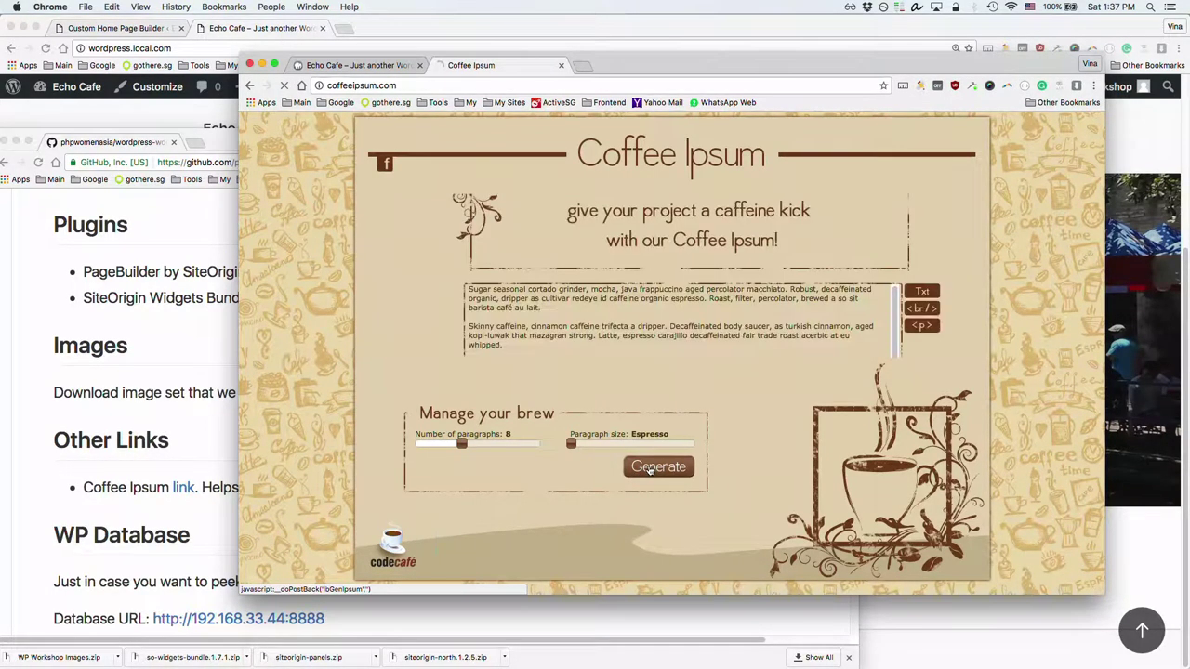
scroll(563, 282, "up", 1)
scroll(568, 275, "down", 1)
scroll(574, 262, "up", 1)
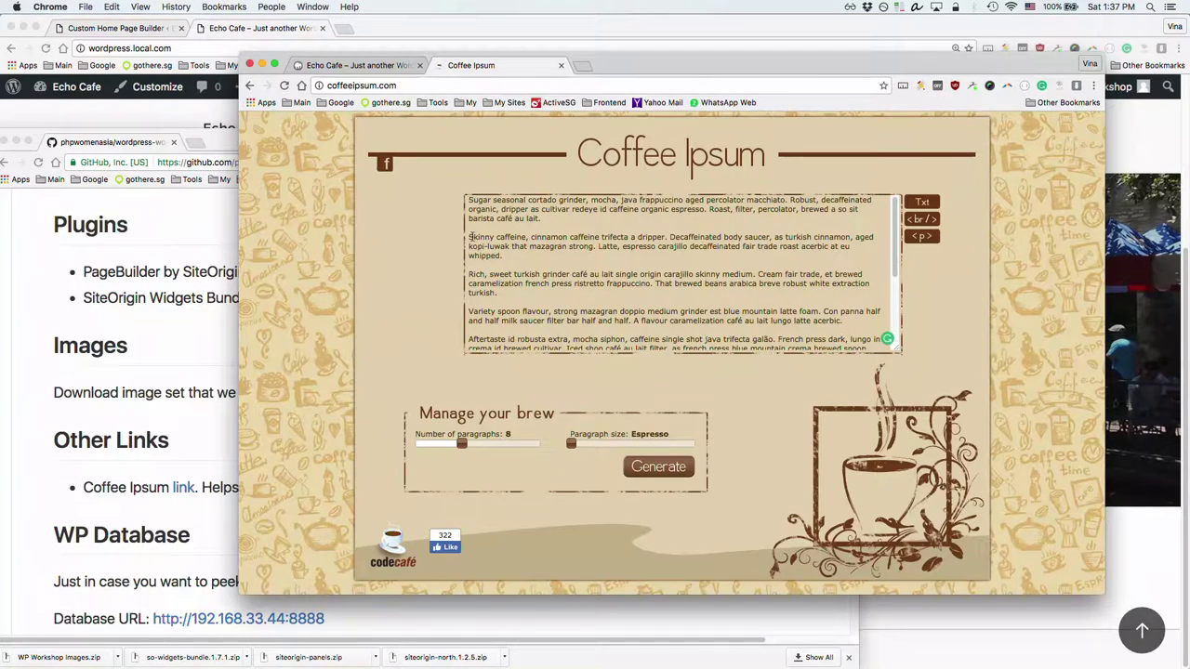
left_click_drag(470, 238, 507, 260)
key("super+c")
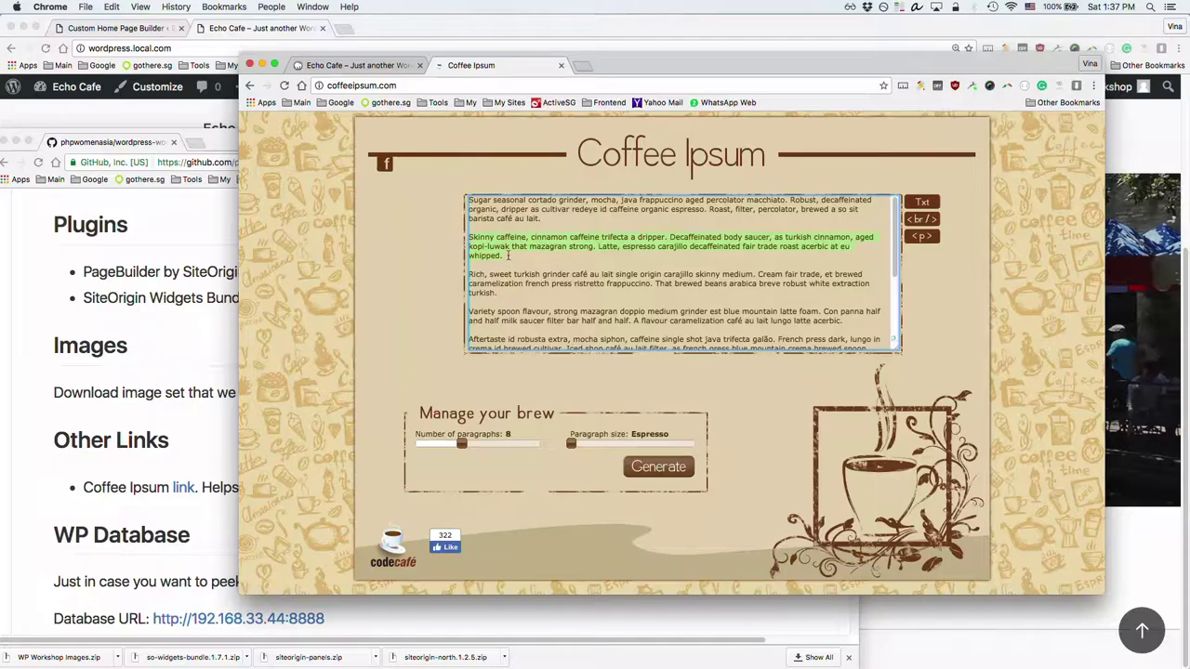
Step: Compare the intro text on the Echo Cafe front end, then return to the home page builder
left_click(184, 111)
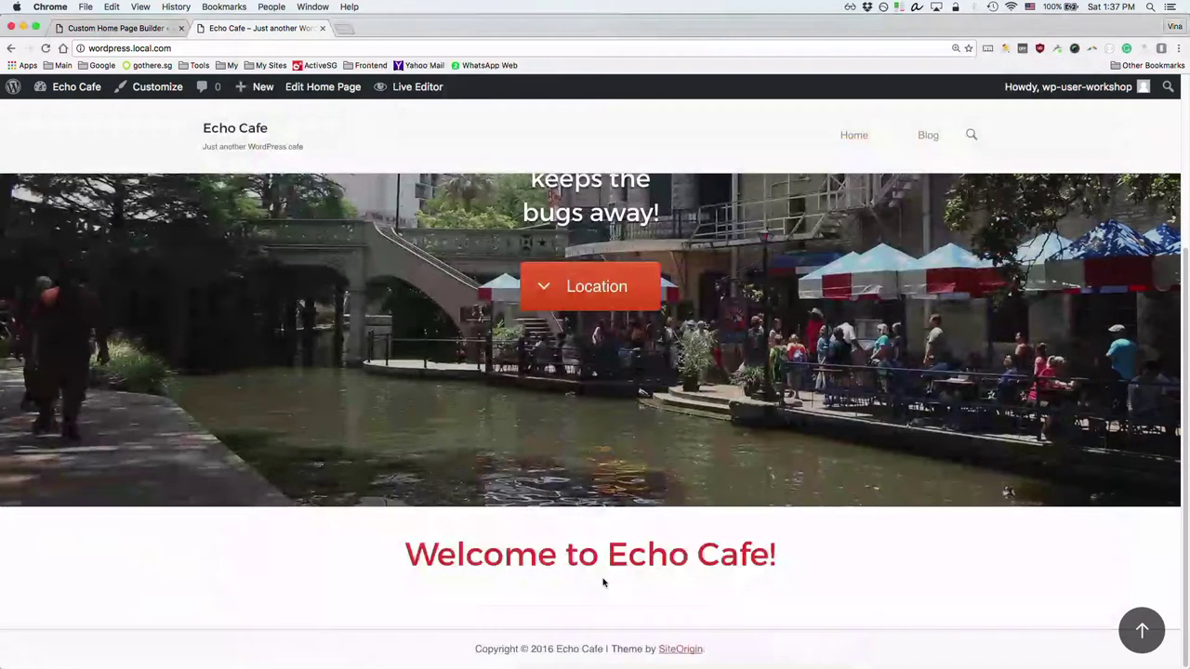
key("super+grave")
key("super+grave")
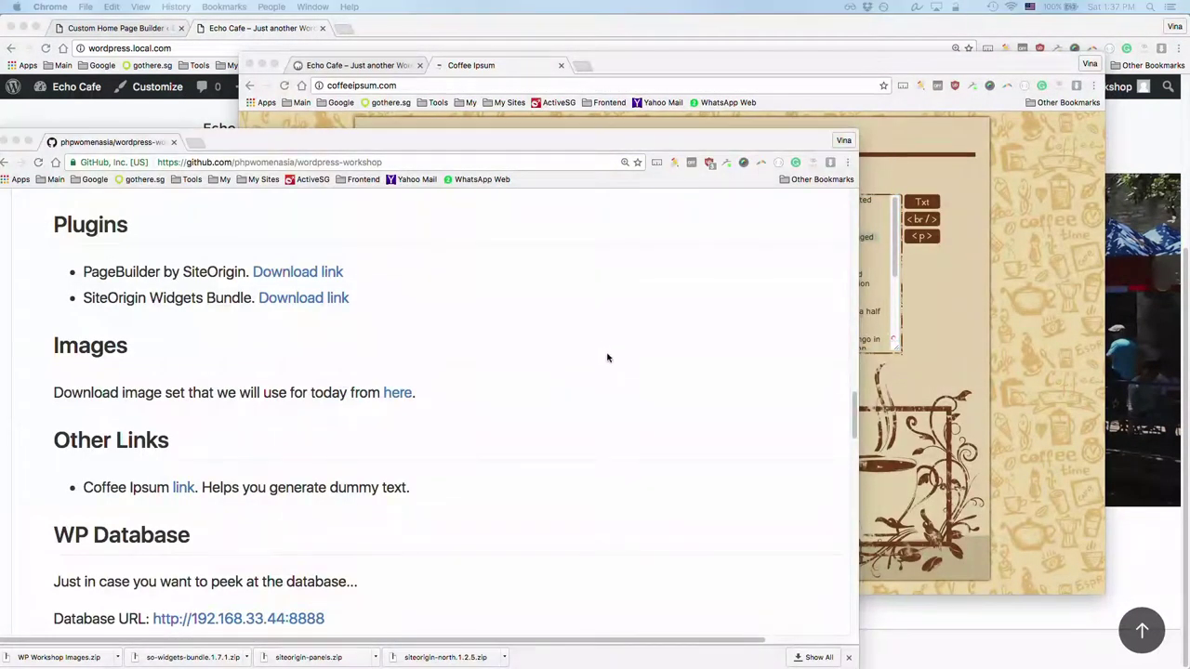
key("super+grave")
scroll(569, 298, "down", 5)
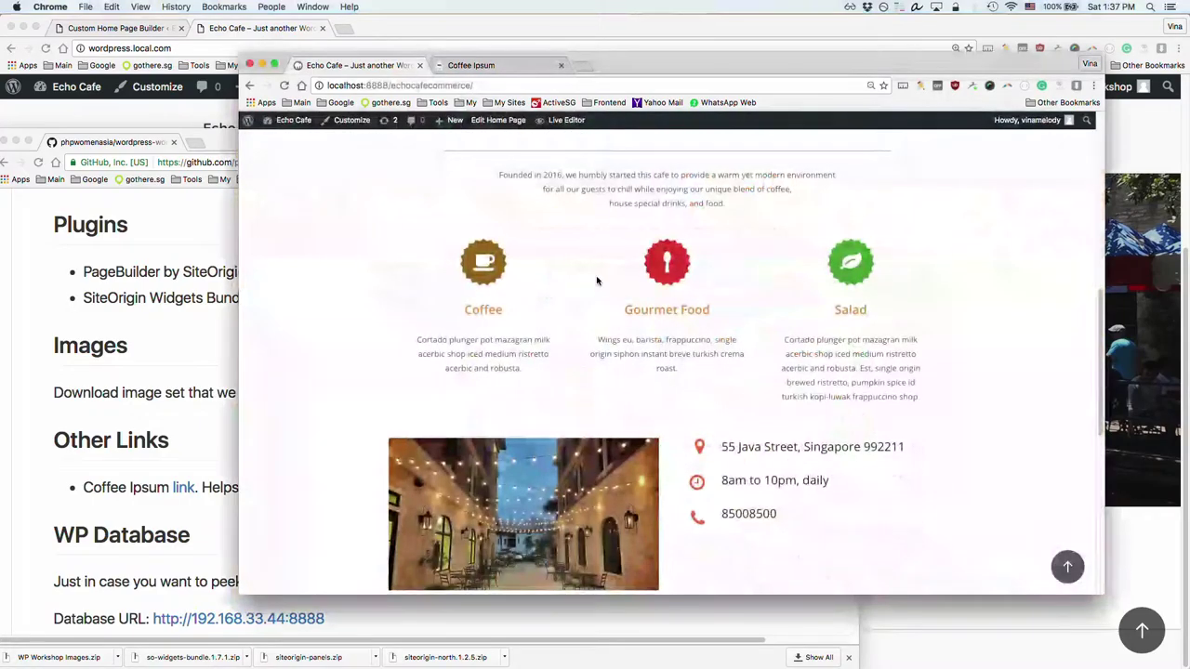
scroll(592, 285, "up", 1)
left_click_drag(499, 197, 720, 226)
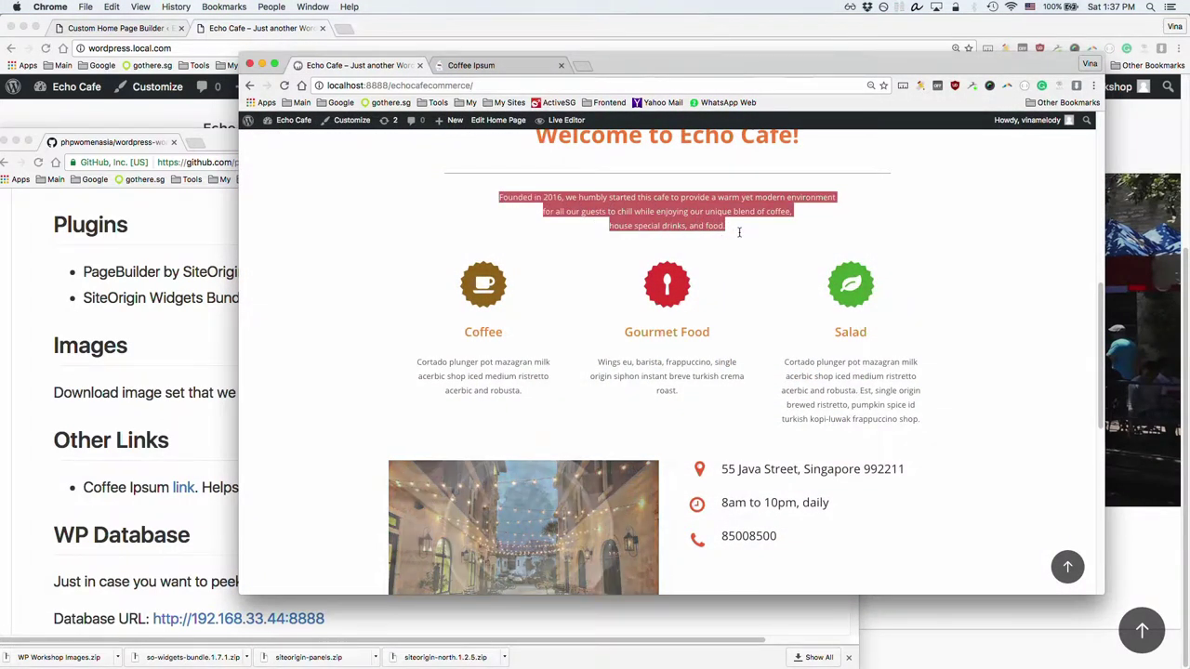
left_click(739, 232)
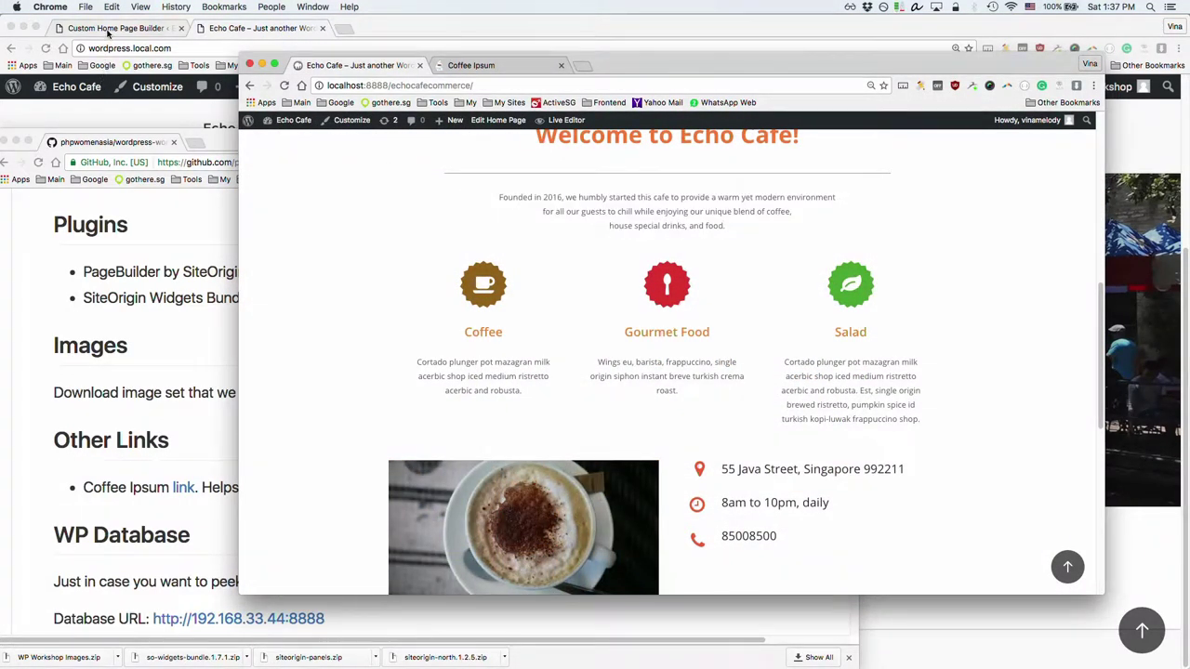
left_click(108, 35)
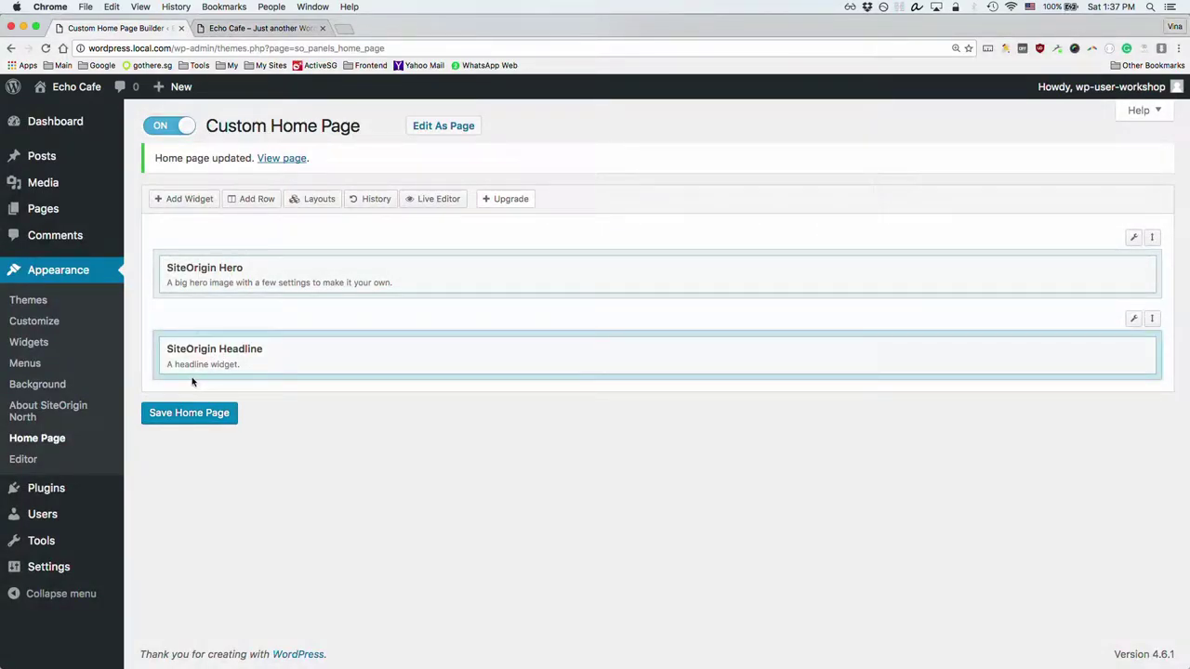
Step: Add a SiteOrigin Editor widget beneath the Headline and open it for editing
left_click(193, 202)
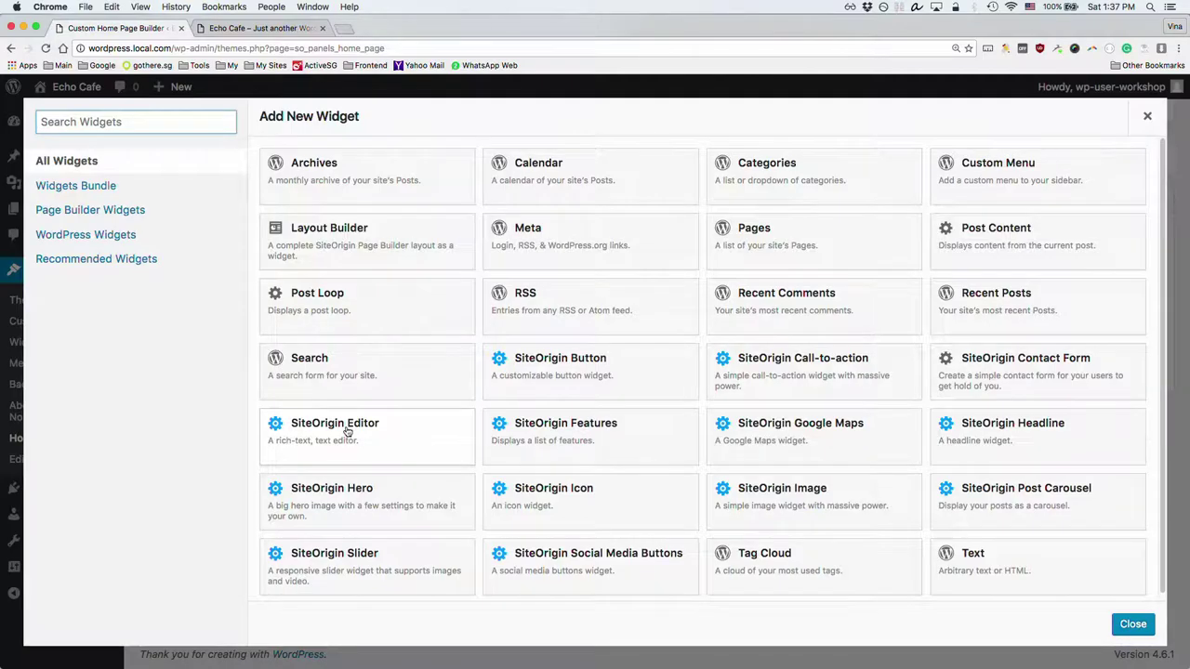
left_click(347, 431)
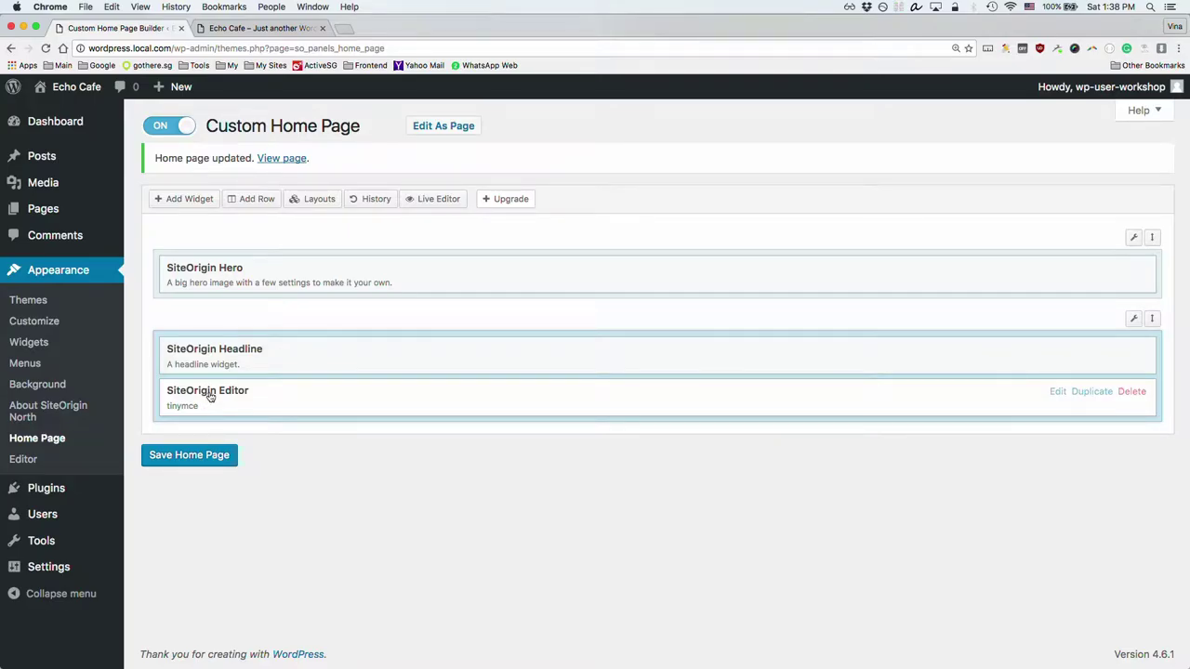
left_click(210, 394)
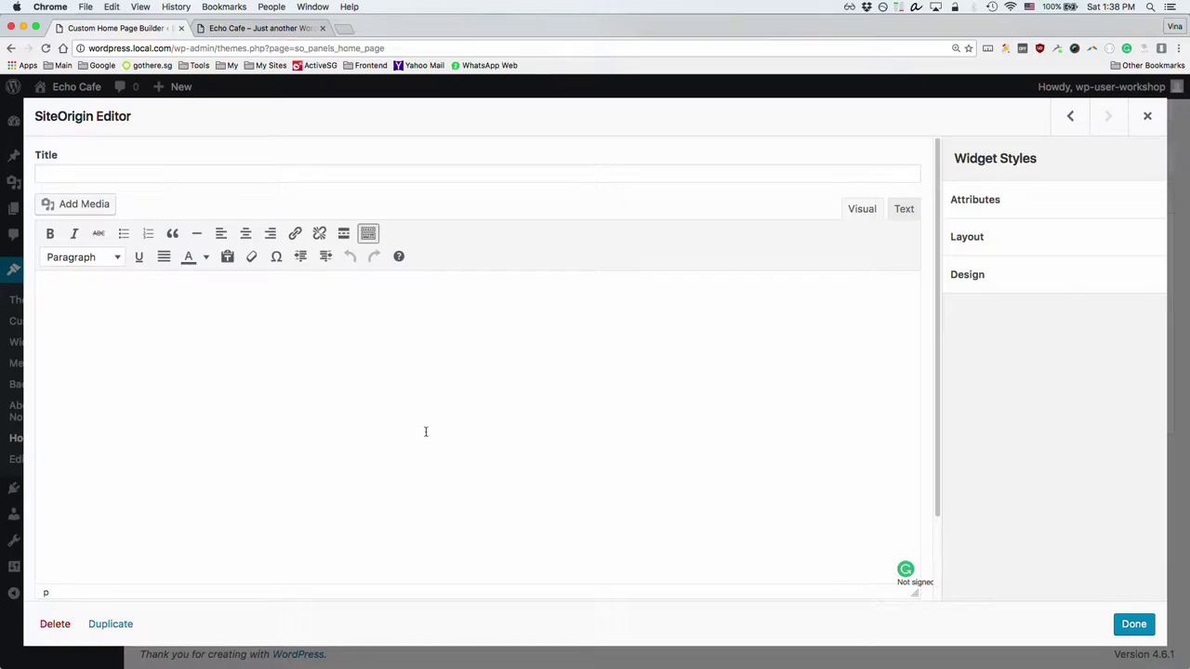
Step: Paste the Skinny caffeine filler paragraph into the Editor's Text view, correcting 'kinny' to 'Skinny'
left_click(904, 210)
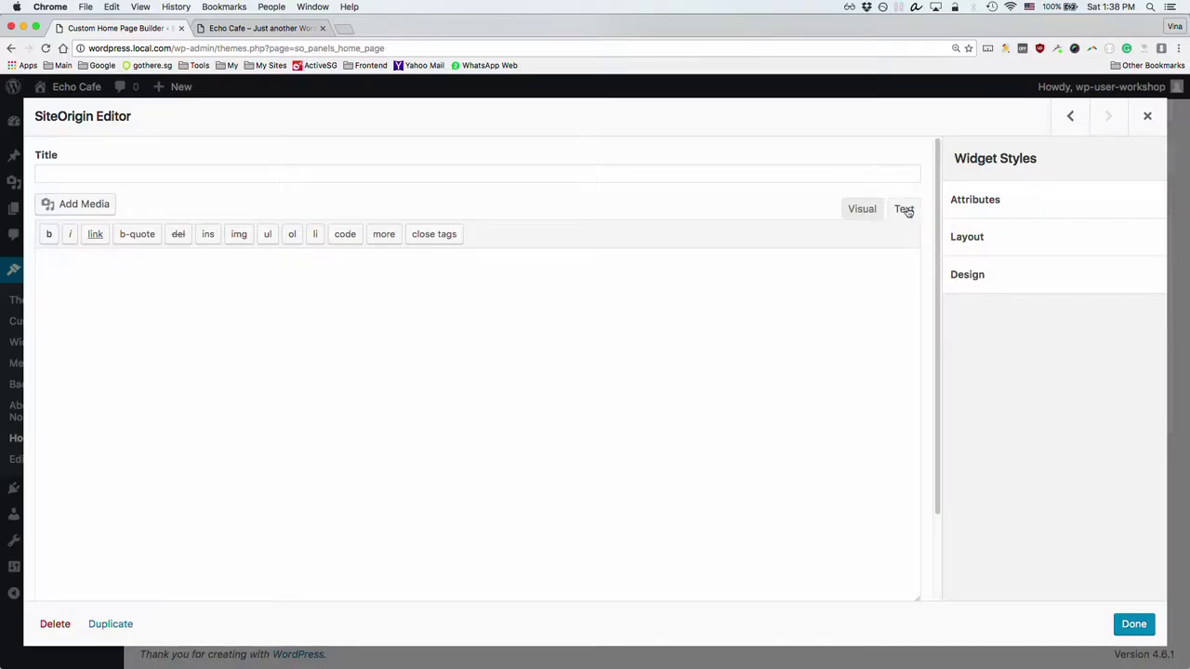
left_click(830, 265)
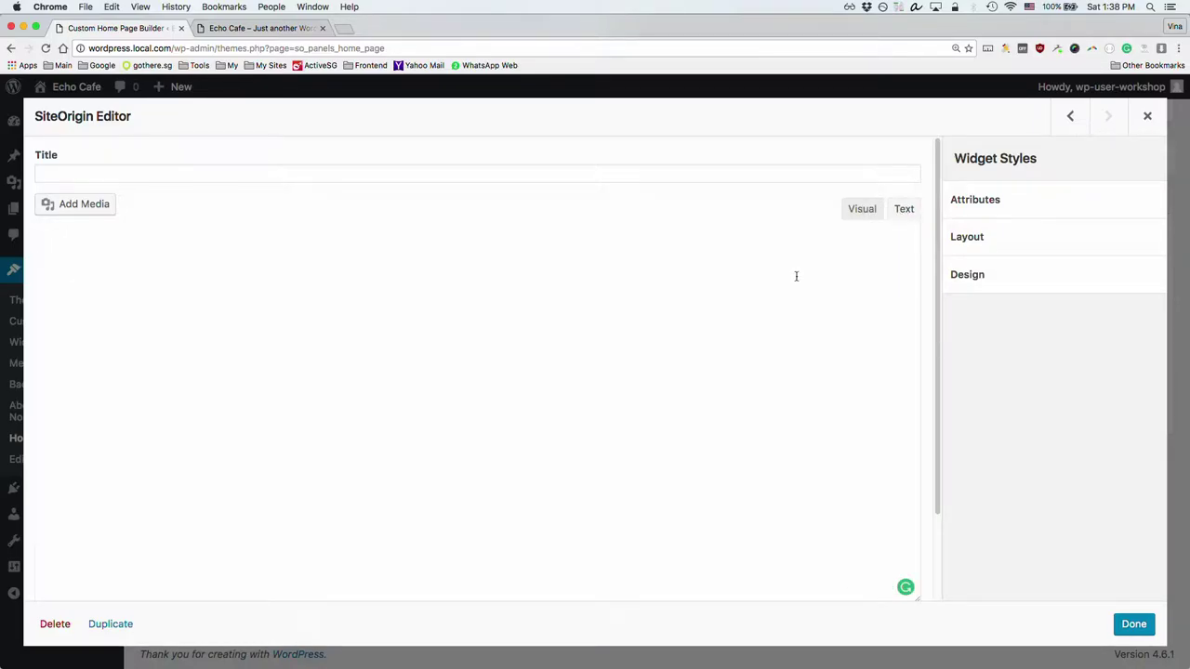
key("super+v")
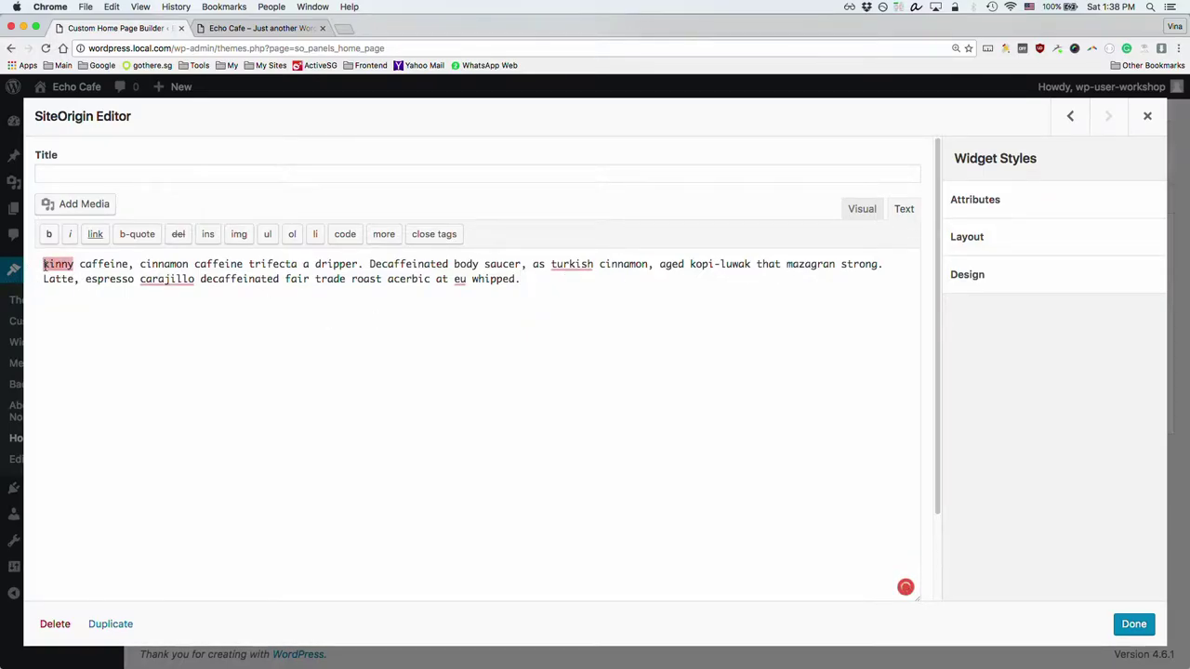
mouse_move(45, 264)
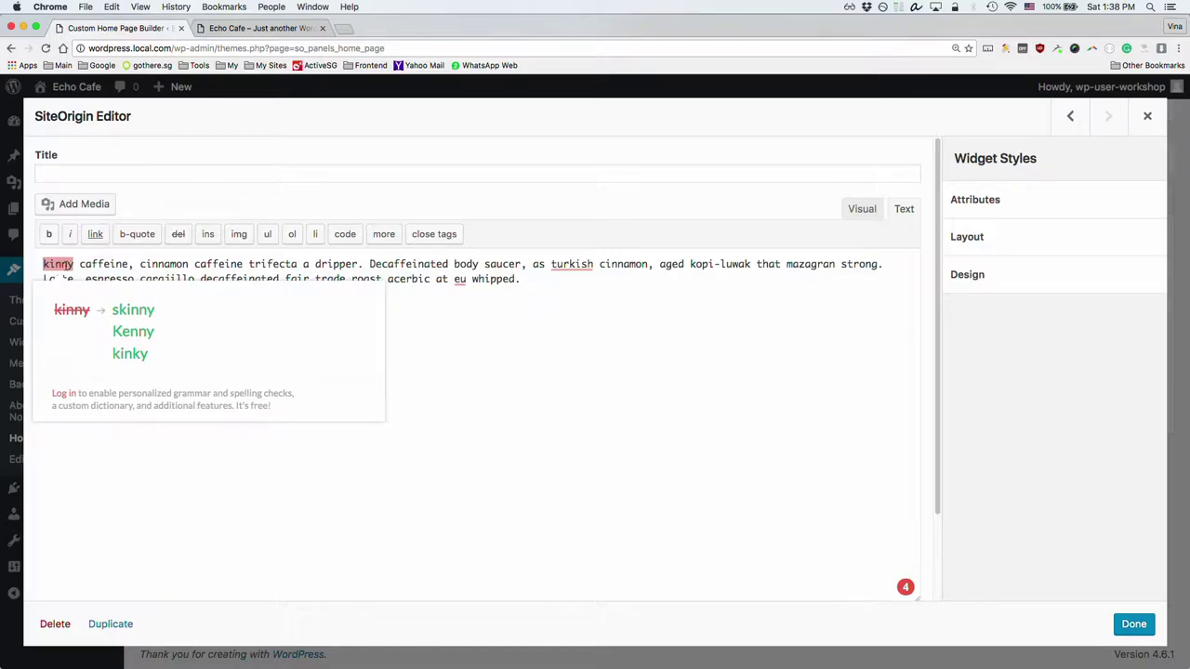
left_click(46, 264)
type("S")
left_click(245, 292)
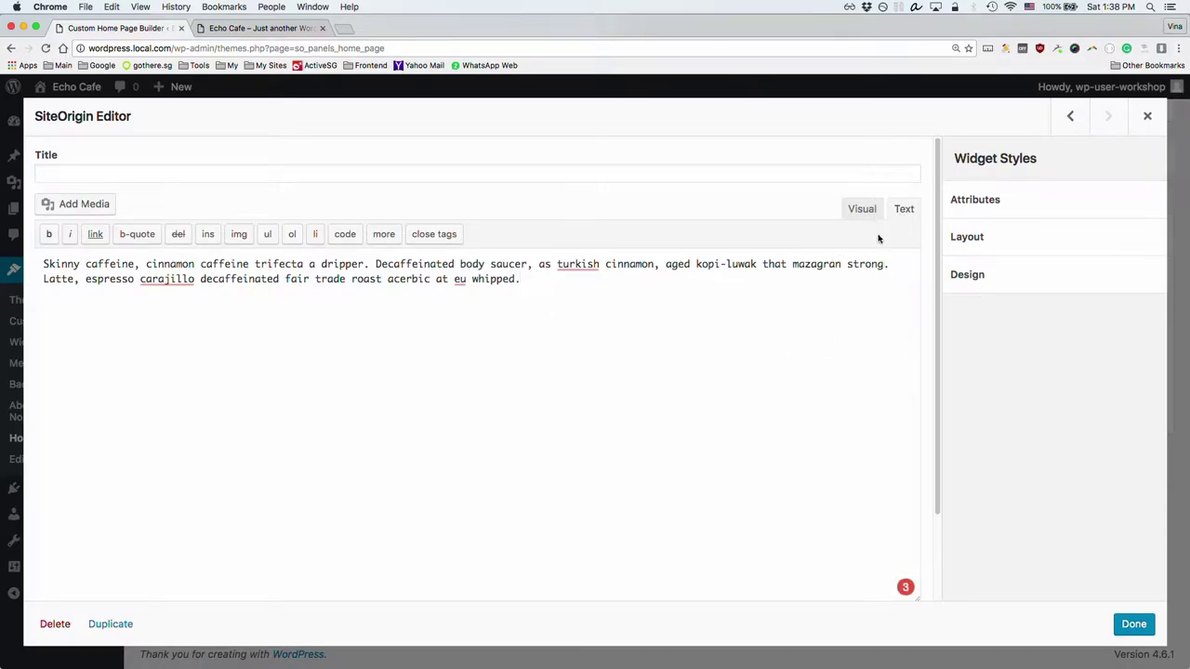
left_click_drag(442, 264, 533, 266)
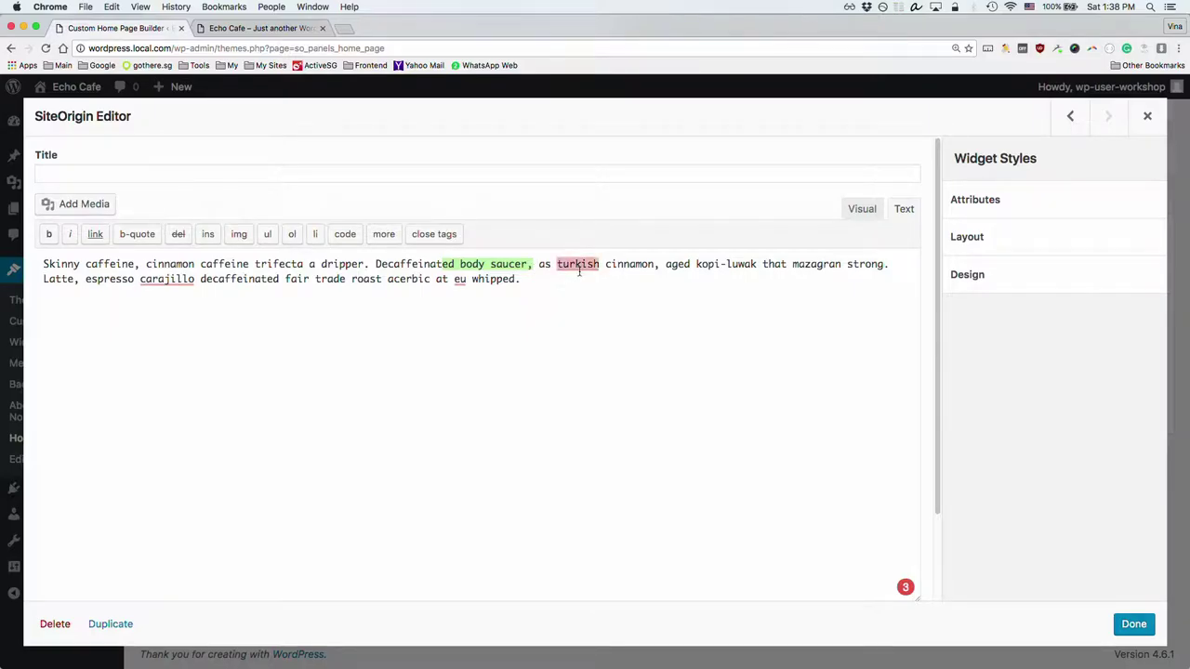
Step: Delete all the filler text from the Editor widget and return to the Visual view
mouse_move(578, 265)
left_click(520, 279)
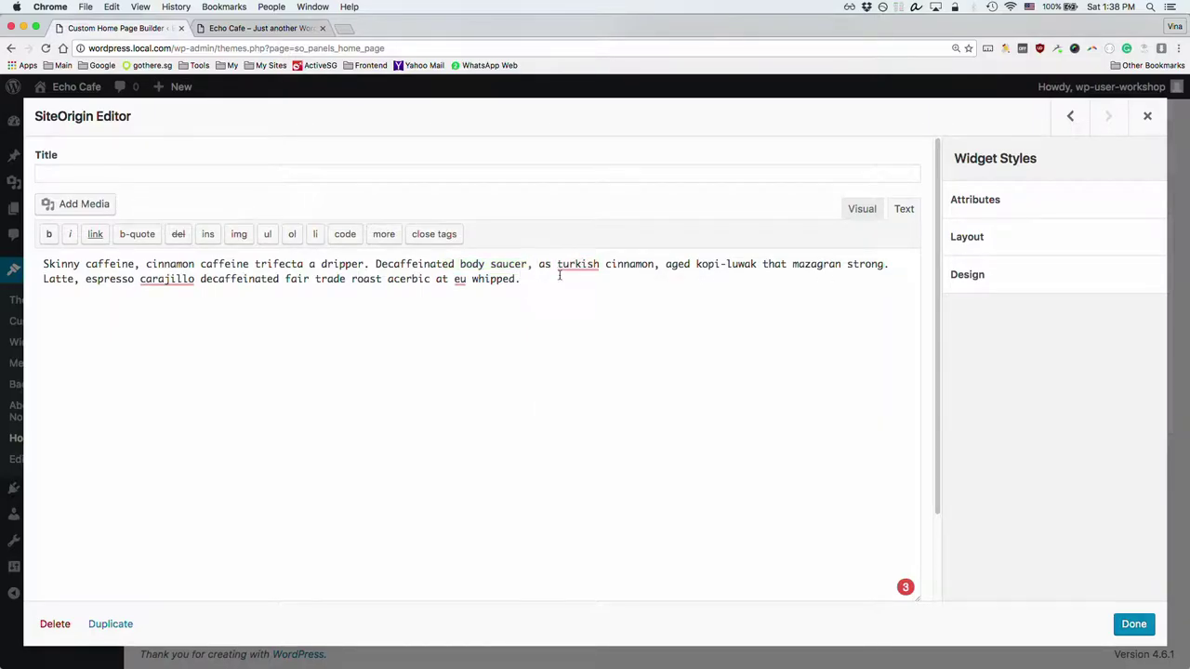
key("ctrl+a")
key("BackSpace")
left_click(861, 209)
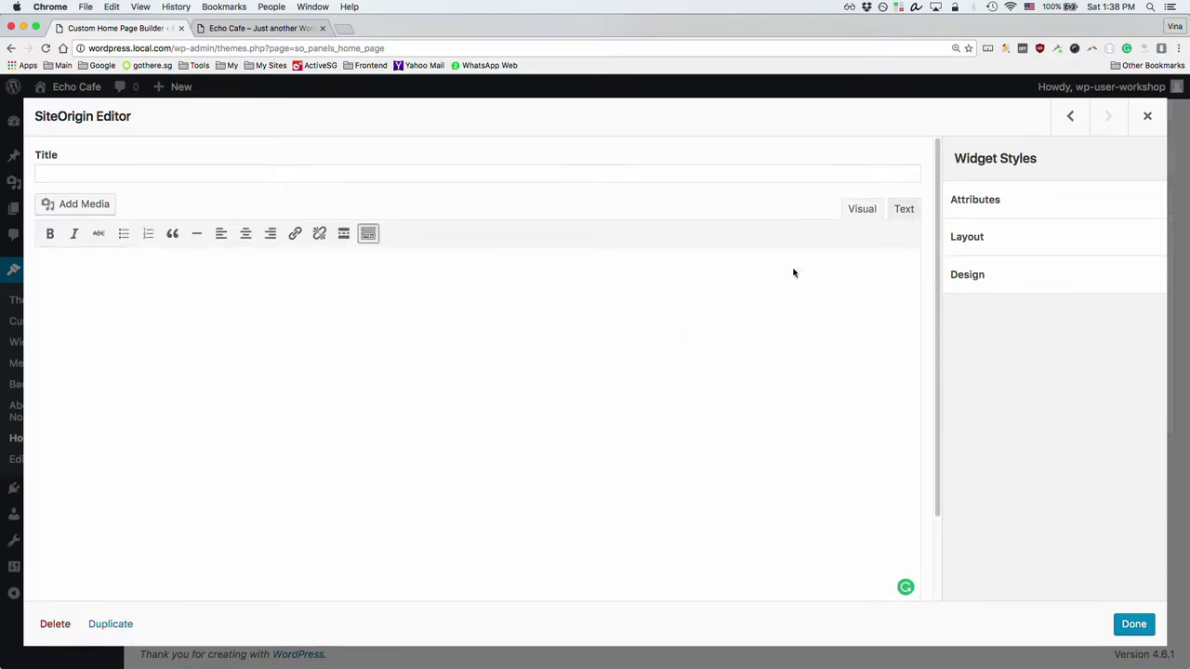
Step: Copy the 'Founded in 2016' intro paragraph from the front-end window into the widget
key("super+grave")
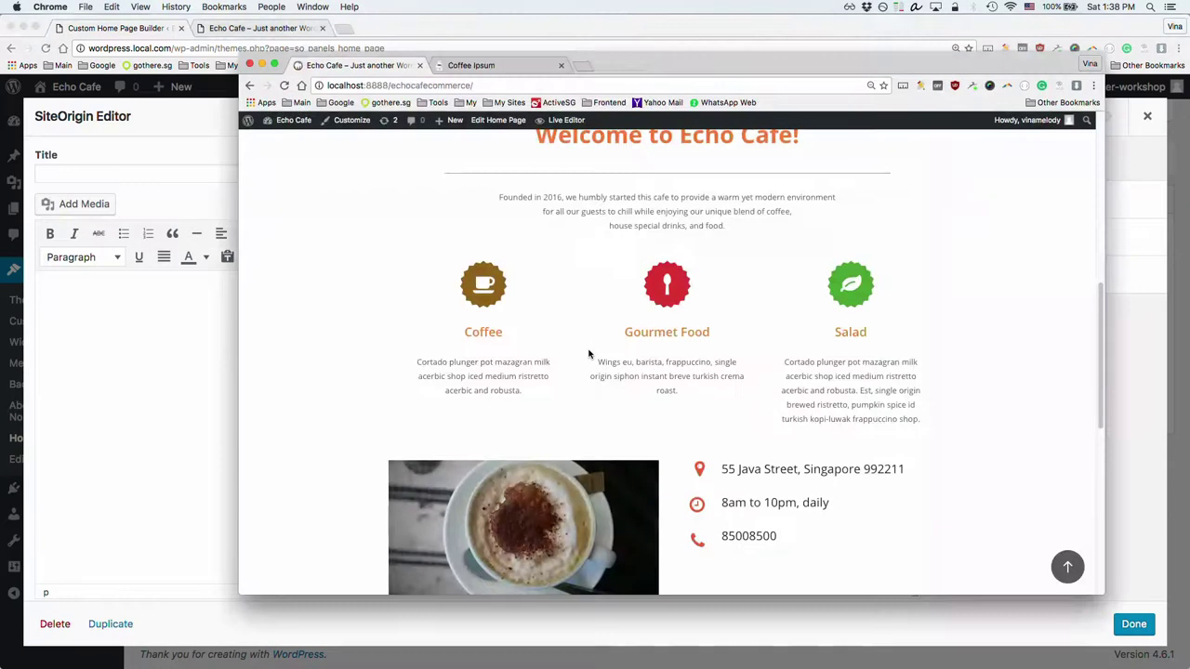
key("super+grave")
key("super+grave")
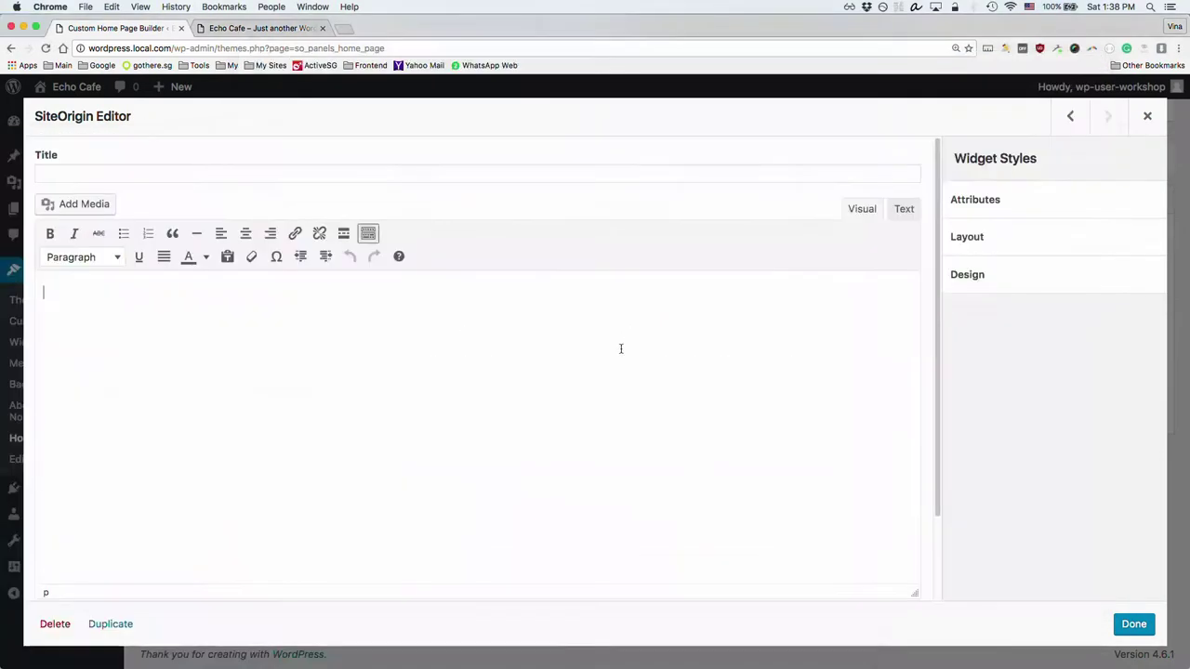
key("super+grave")
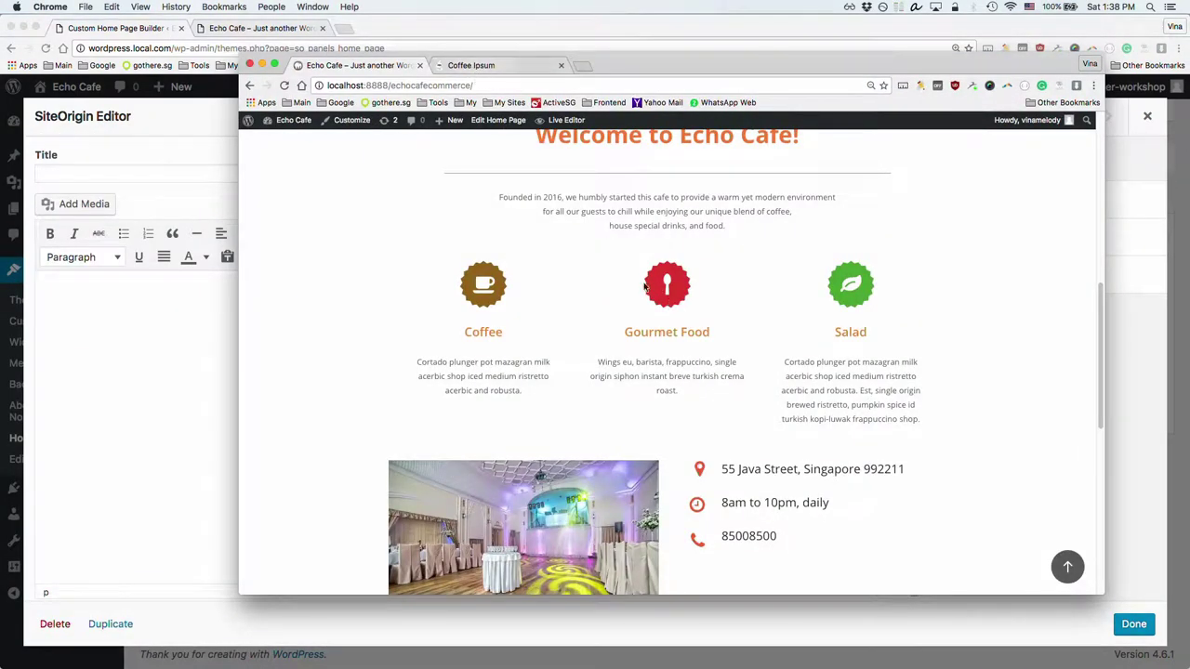
left_click_drag(500, 197, 751, 228)
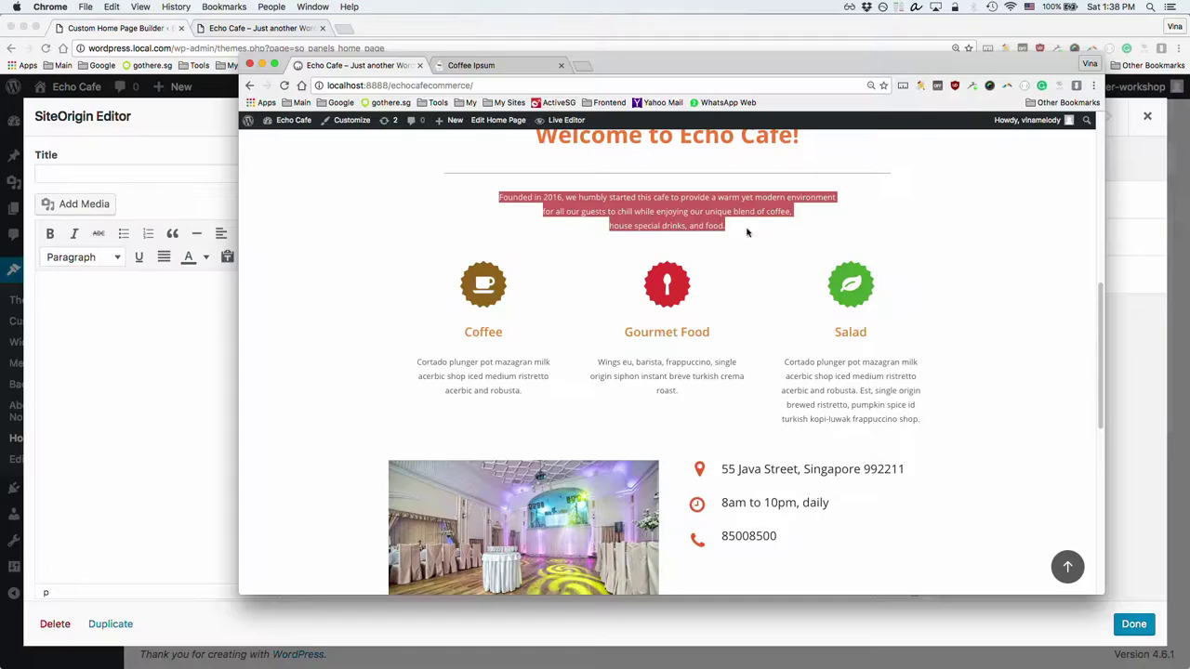
key("super+c")
left_click(212, 339)
key("super+v")
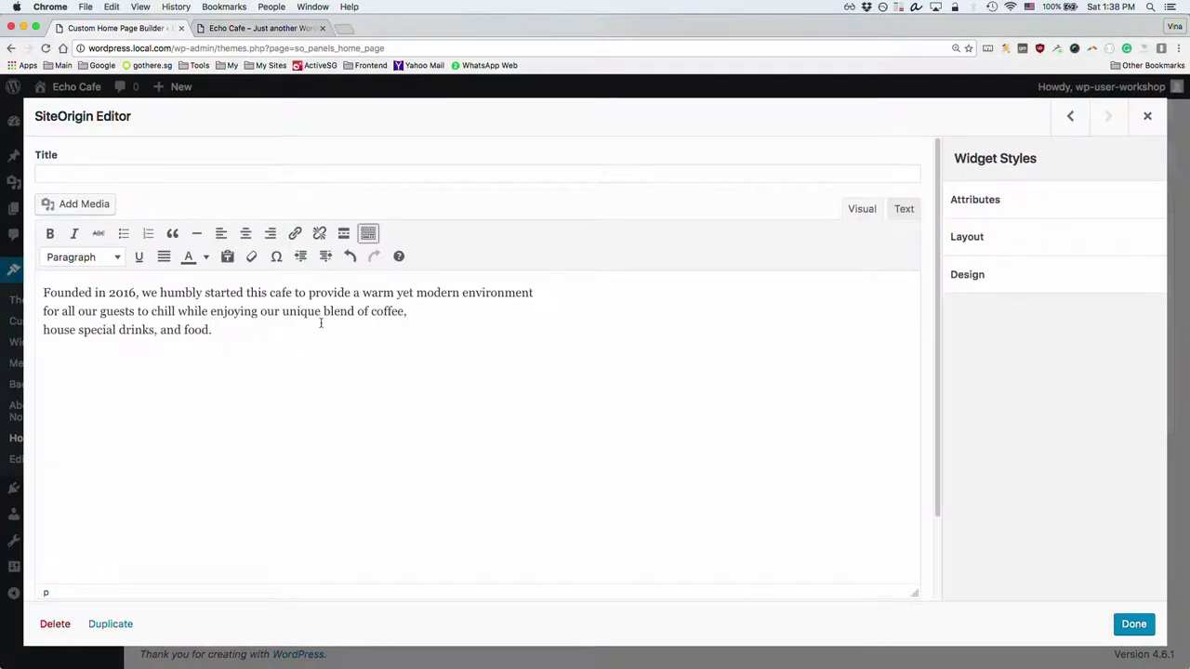
Step: Review the pasted intro paragraph in both Visual and Text views, ending in Text
left_click(459, 309)
left_click(909, 210)
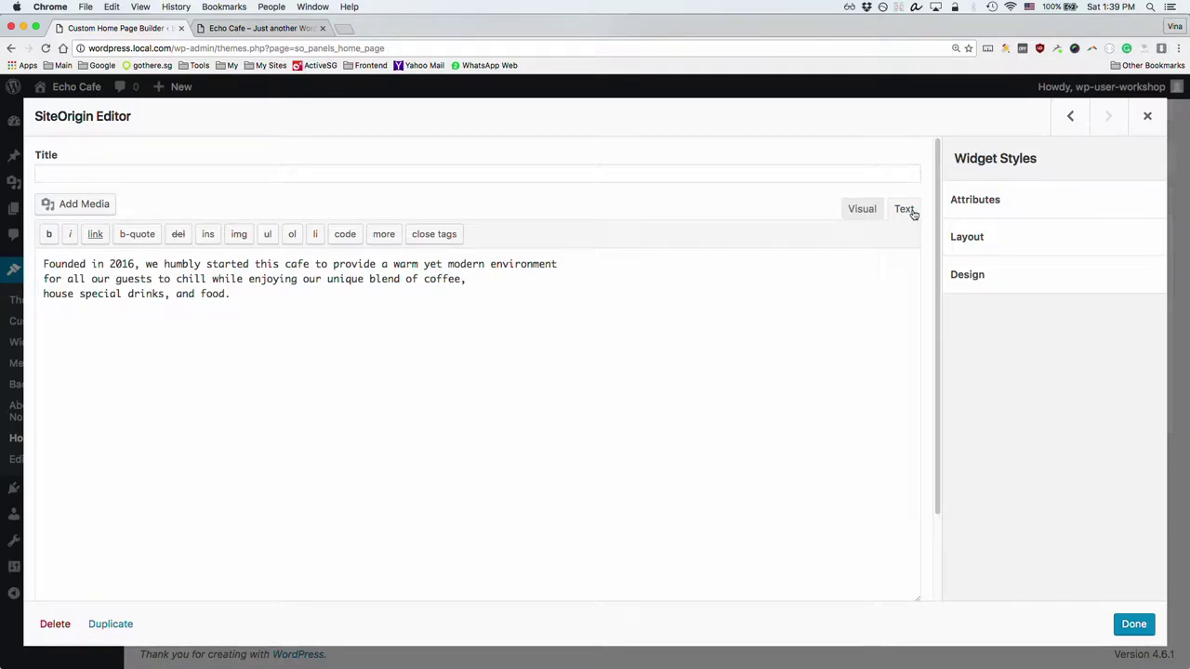
left_click(862, 208)
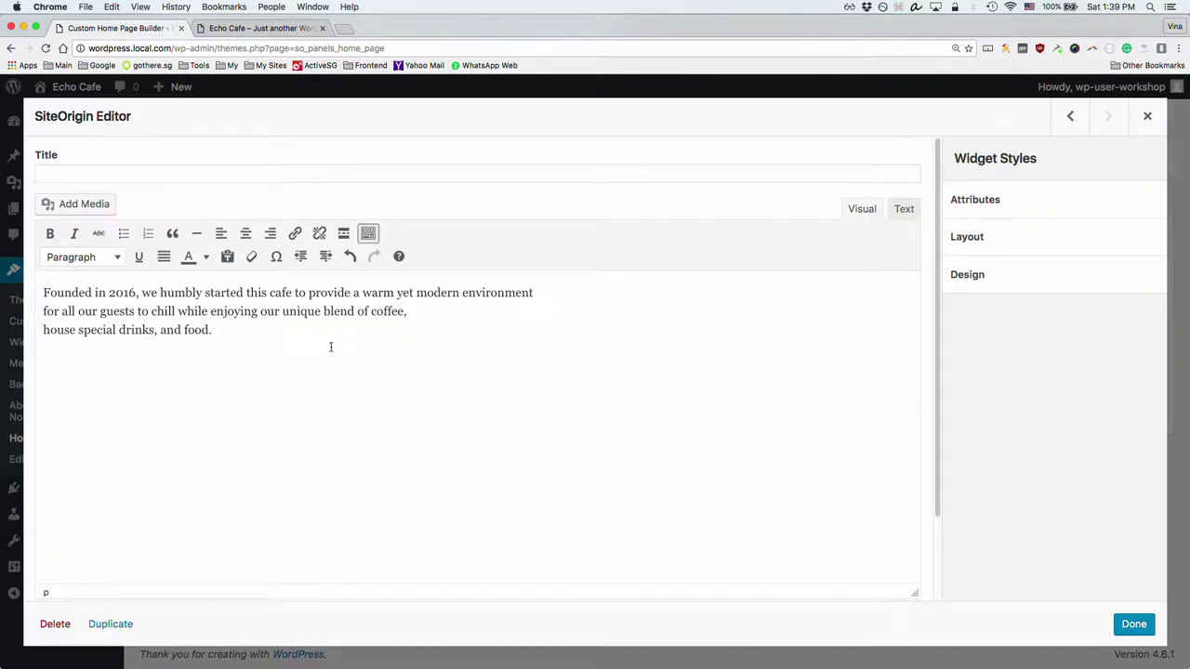
left_click(904, 209)
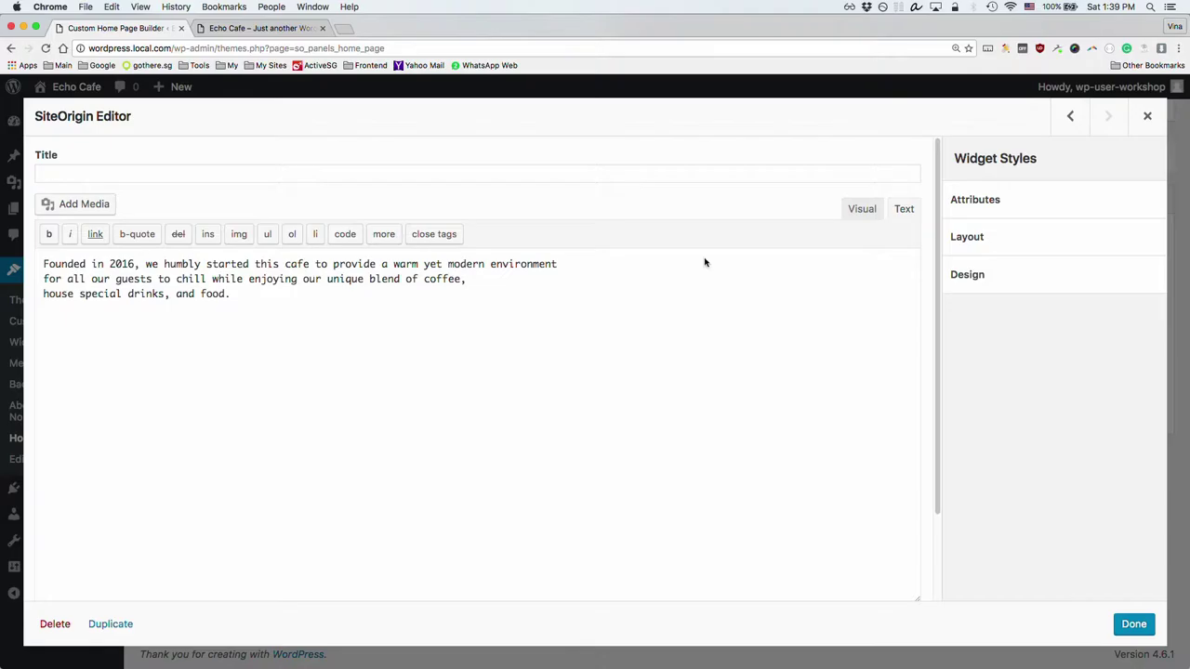
Step: Remove the stray empty bold and italic tags from the intro in Text view
left_click(249, 295)
left_click(50, 235)
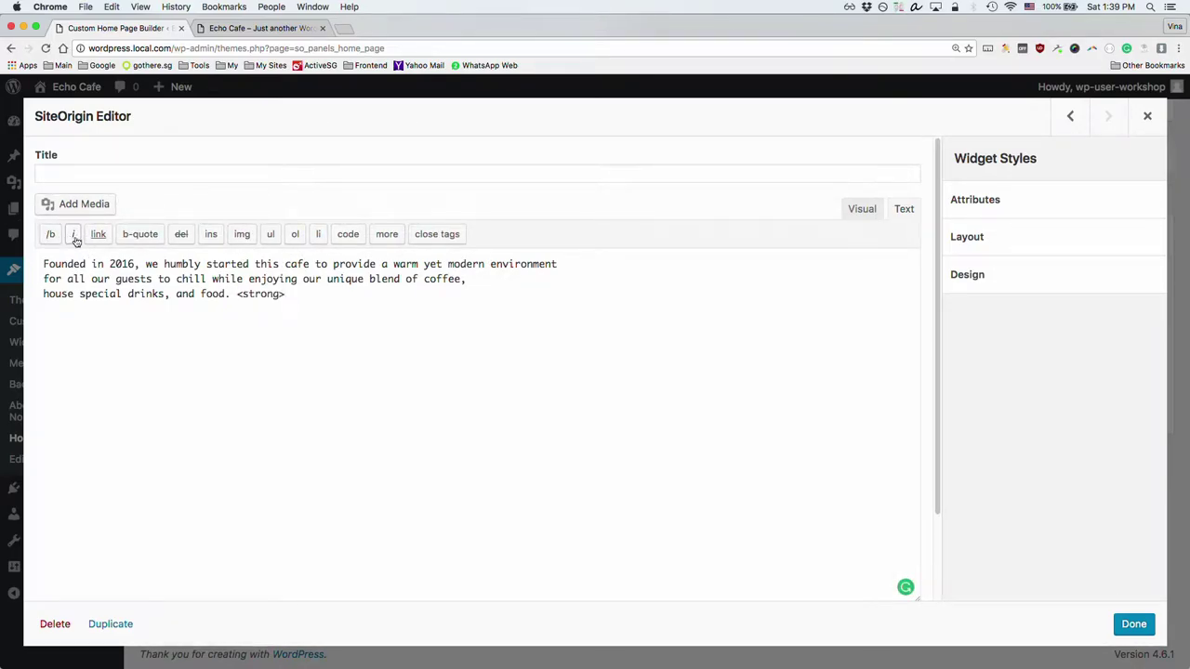
left_click(56, 237)
left_click(70, 235)
left_click(72, 235)
left_click_drag(402, 298, 37, 264)
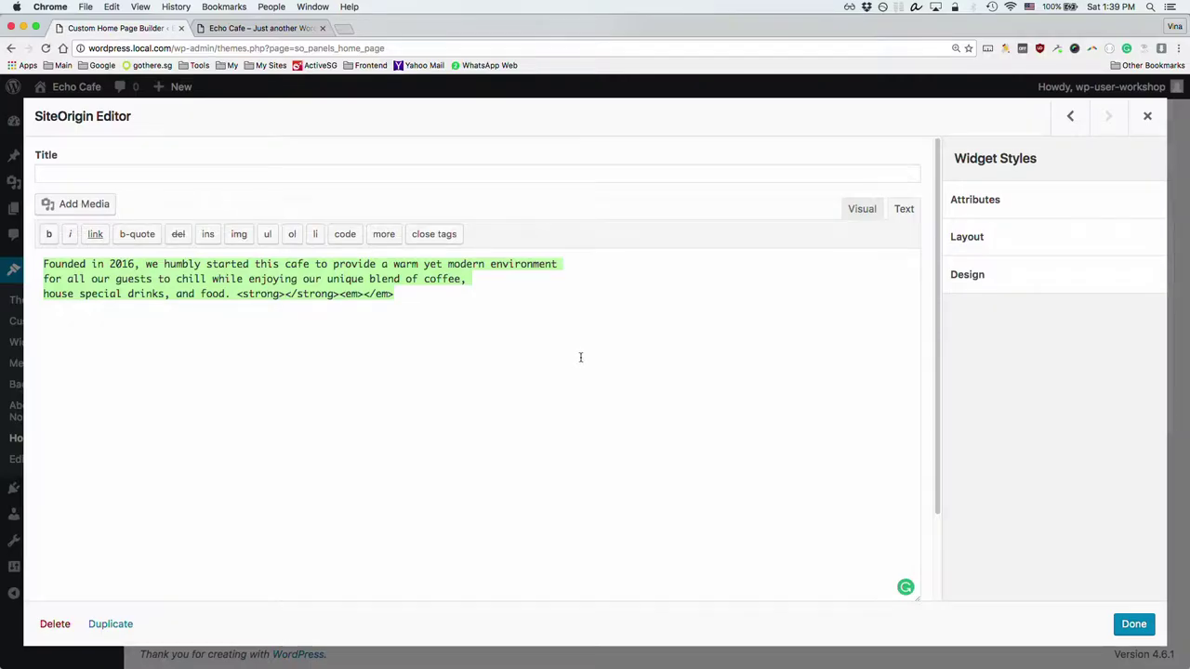
key("super+z")
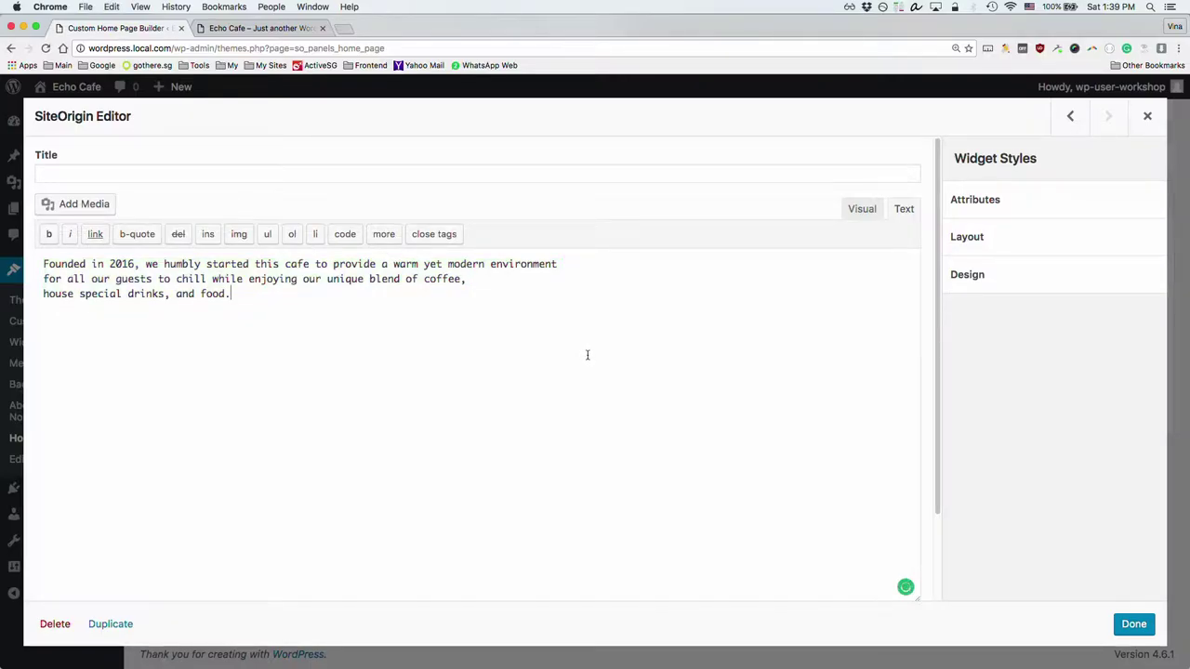
Step: Centre-align the intro paragraph in Visual view and close the widget editor
left_click(867, 210)
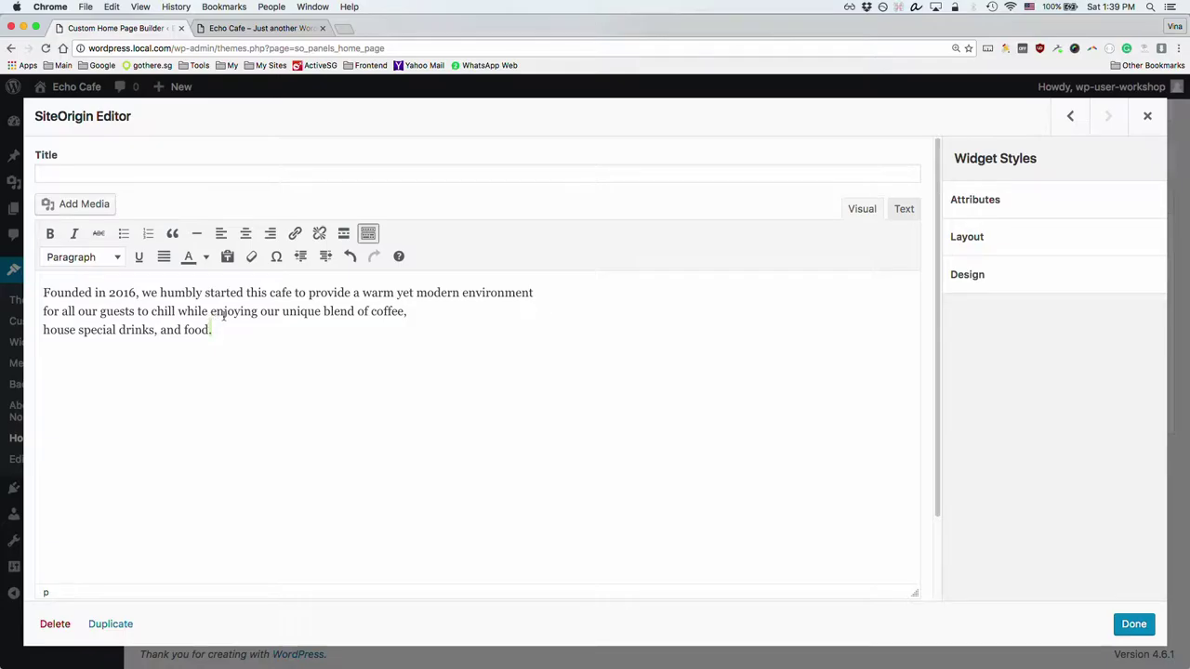
left_click_drag(212, 331, 38, 288)
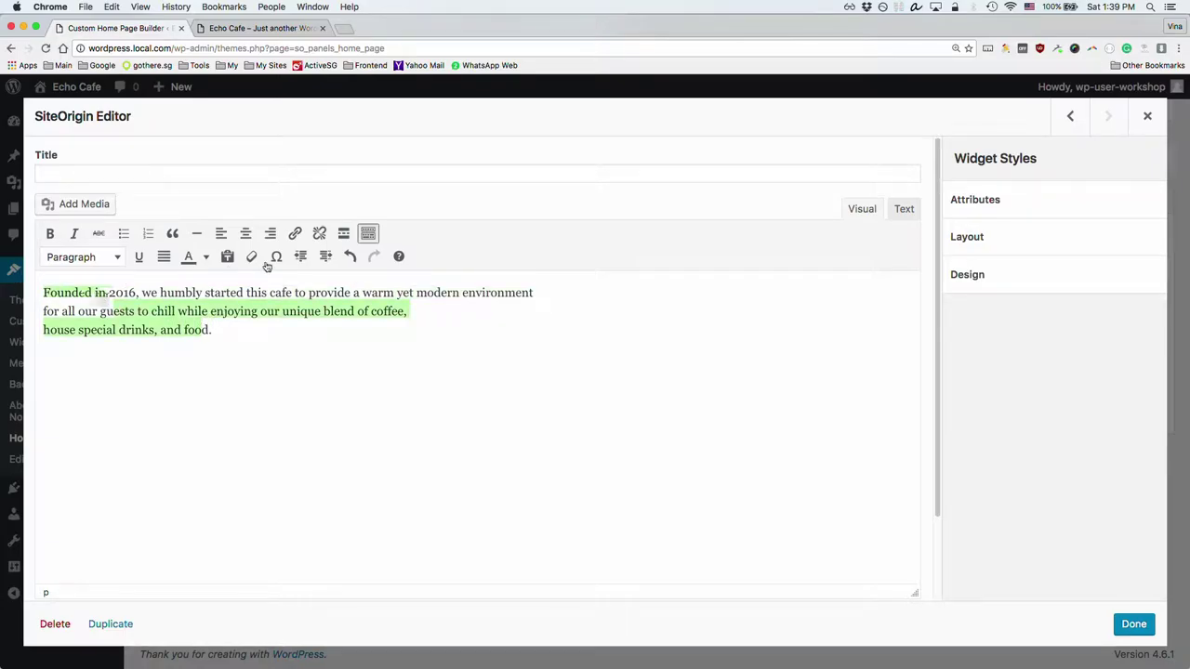
left_click(246, 233)
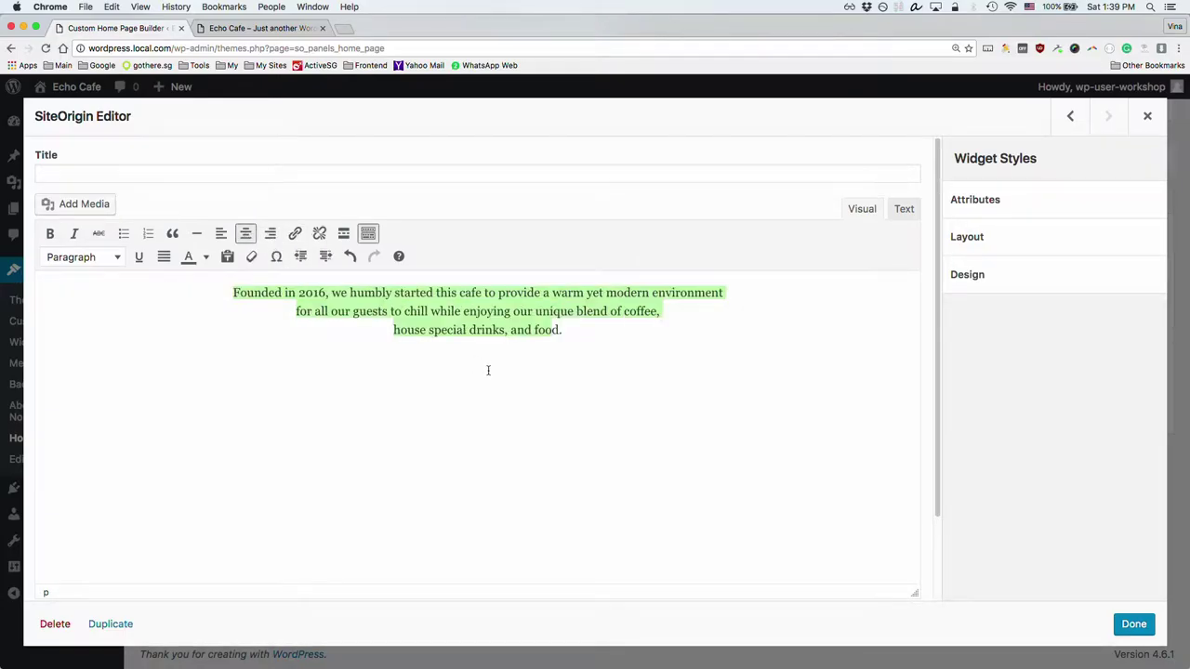
left_click(486, 330)
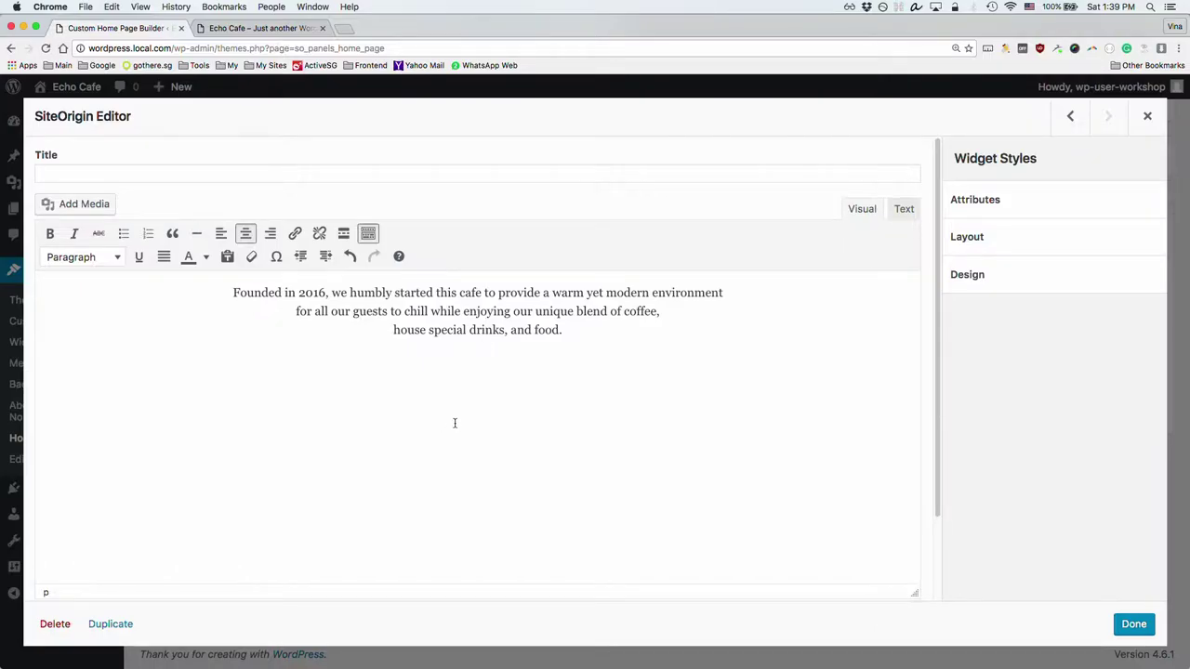
scroll(455, 423, "down", 2)
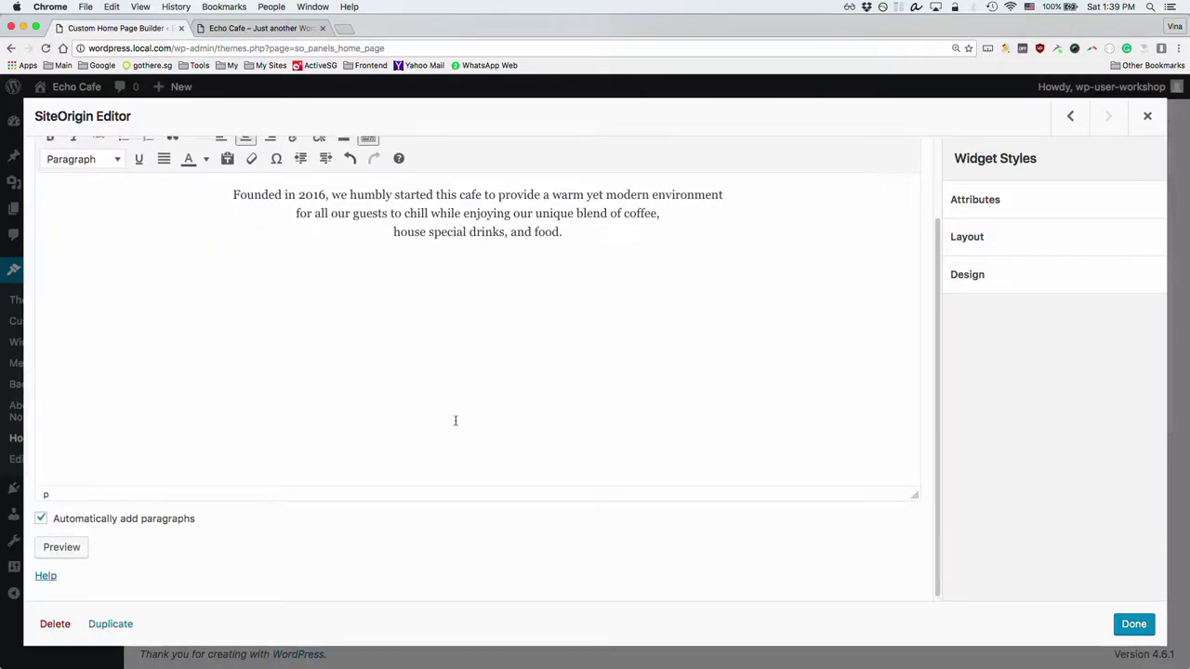
scroll(456, 420, "up", 2)
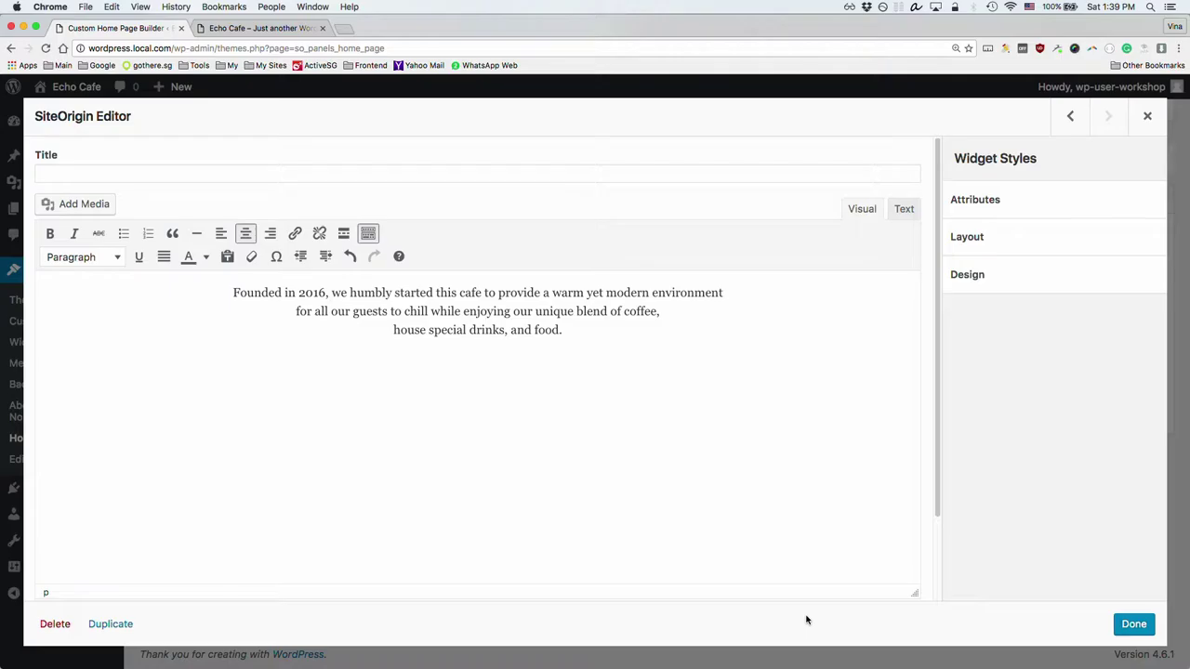
left_click(1134, 624)
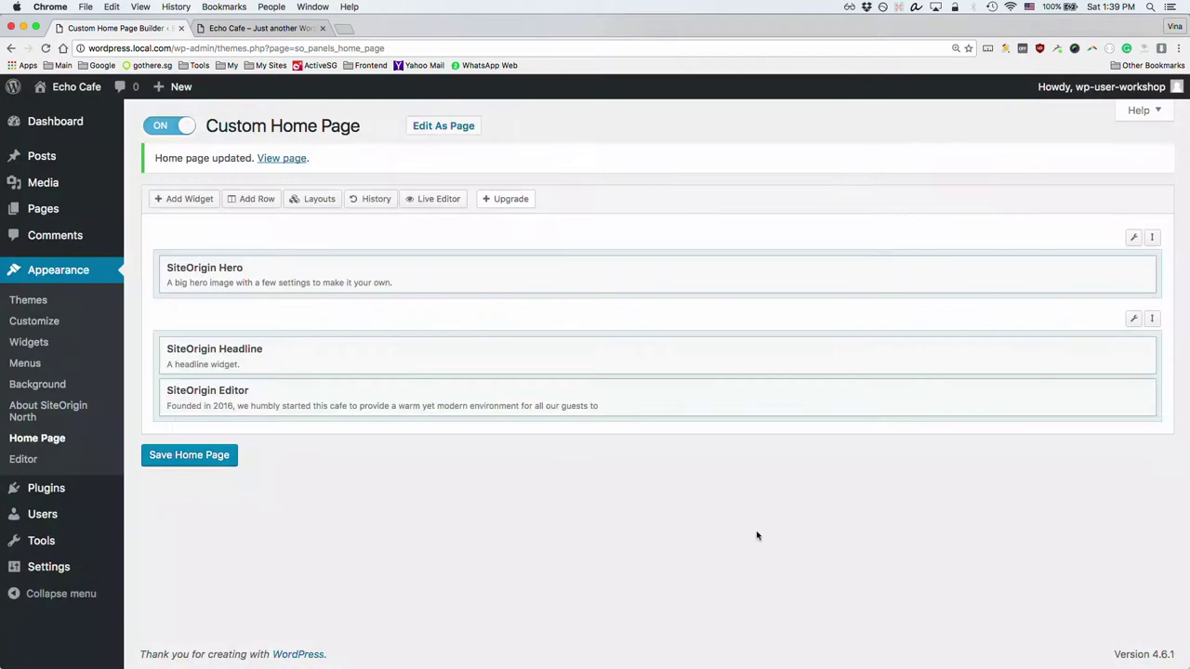
Step: Save the home page and reload the live Echo Cafe site to check the centred intro
left_click(186, 456)
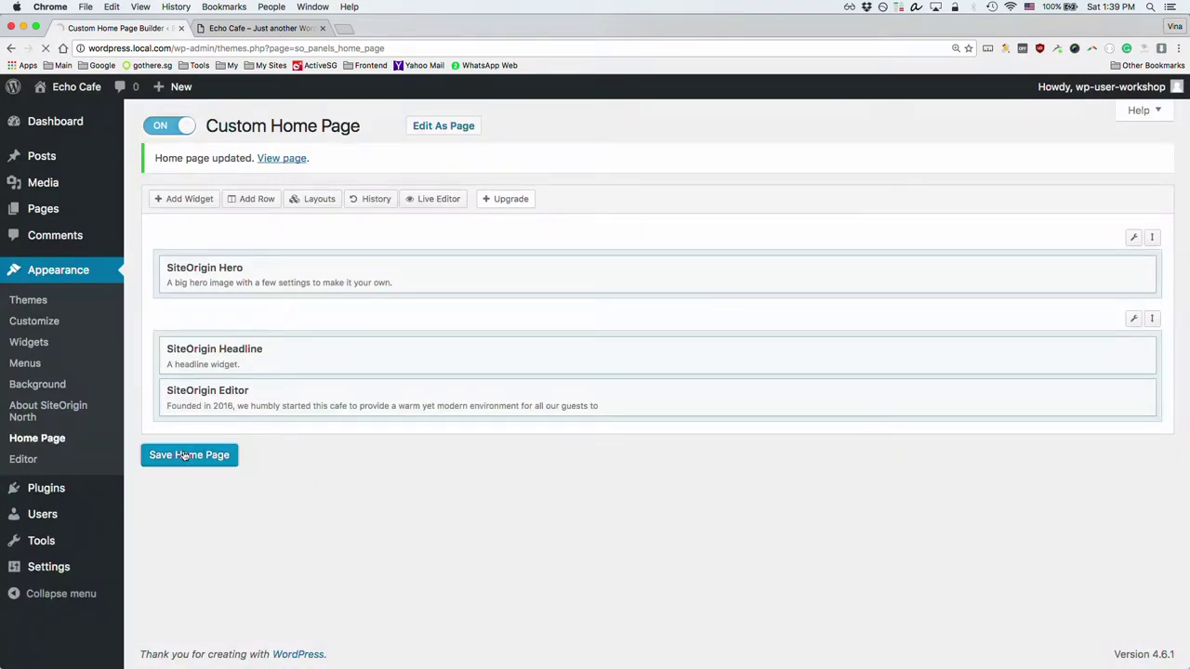
left_click(244, 28)
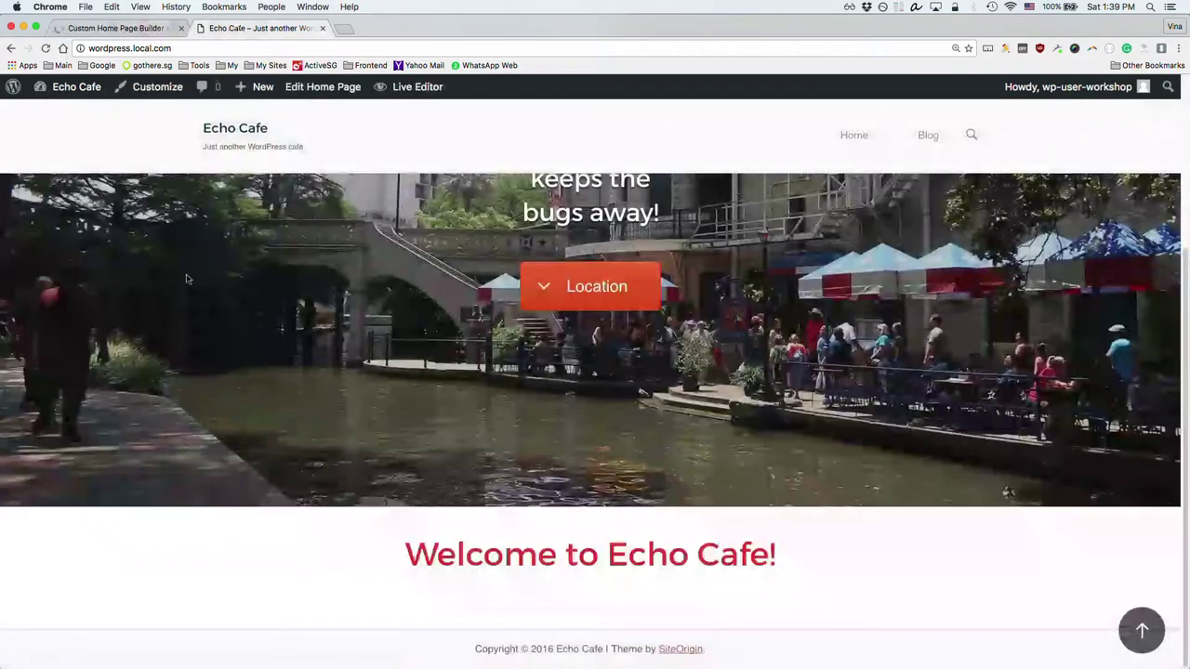
key("super+r")
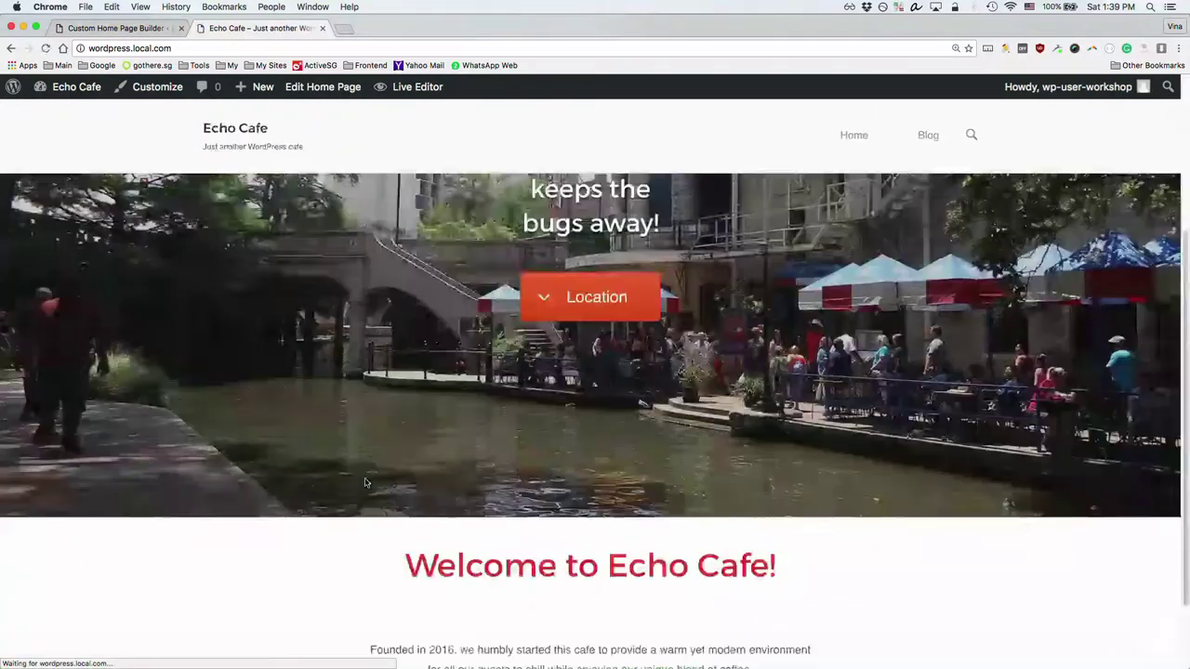
scroll(372, 481, "down", 2)
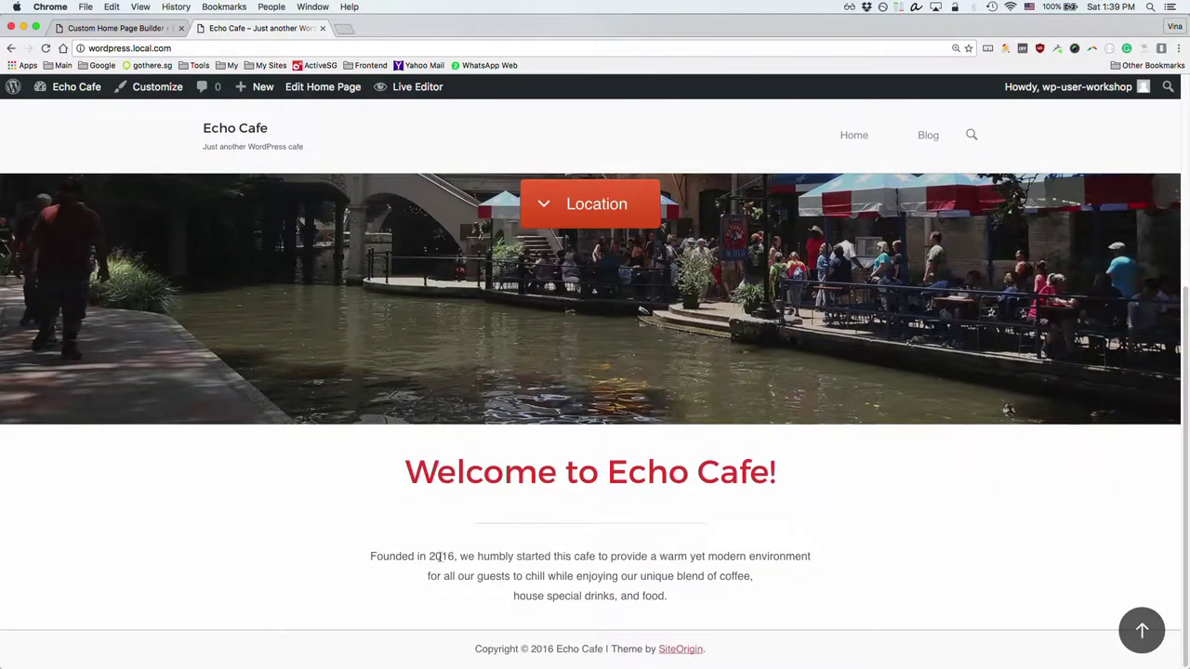
left_click_drag(438, 556, 643, 556)
left_click(683, 556)
Step: Compare against the reference site, then return to the home page builder
key("super+grave")
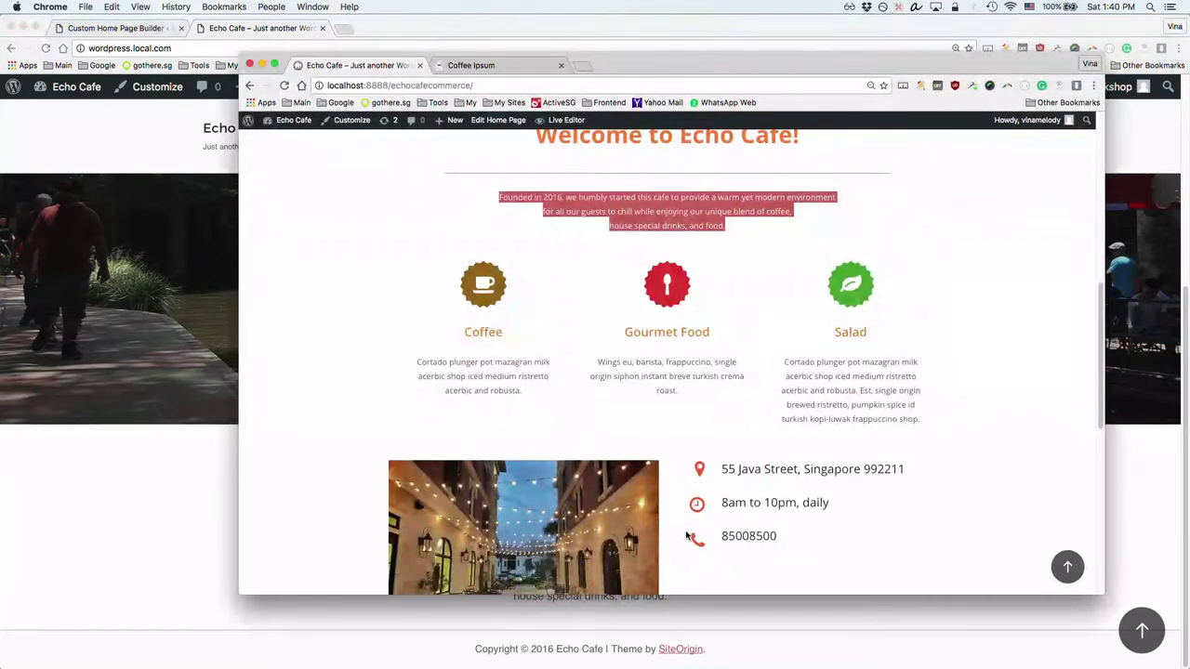
key("super+grave")
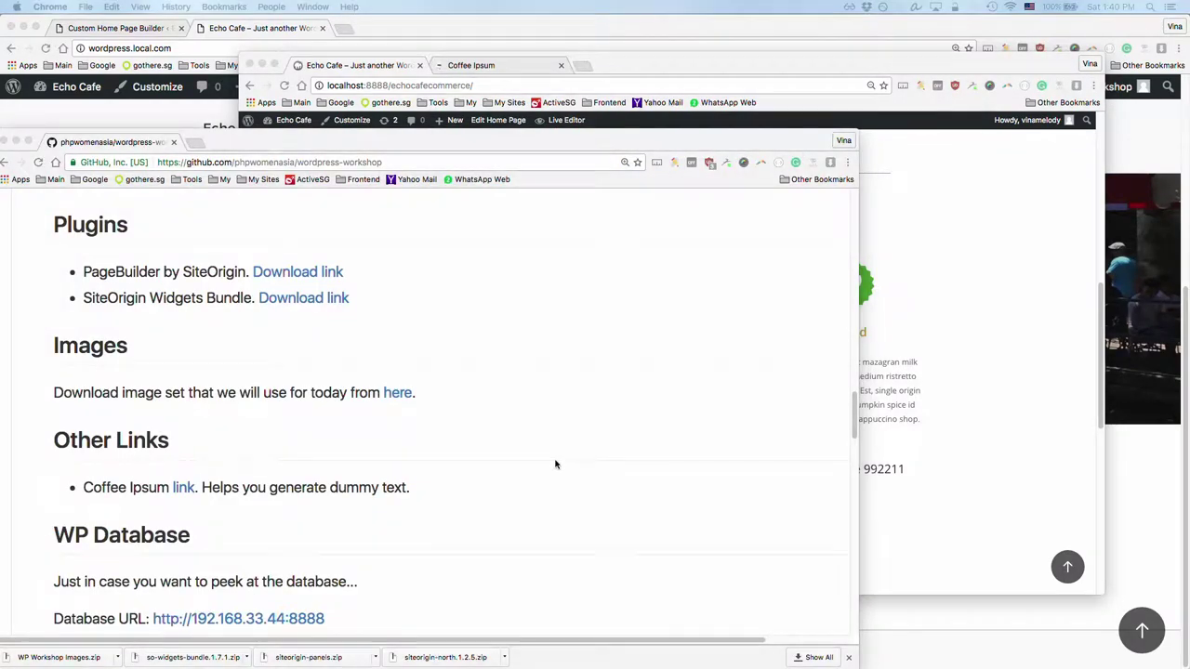
left_click(28, 131)
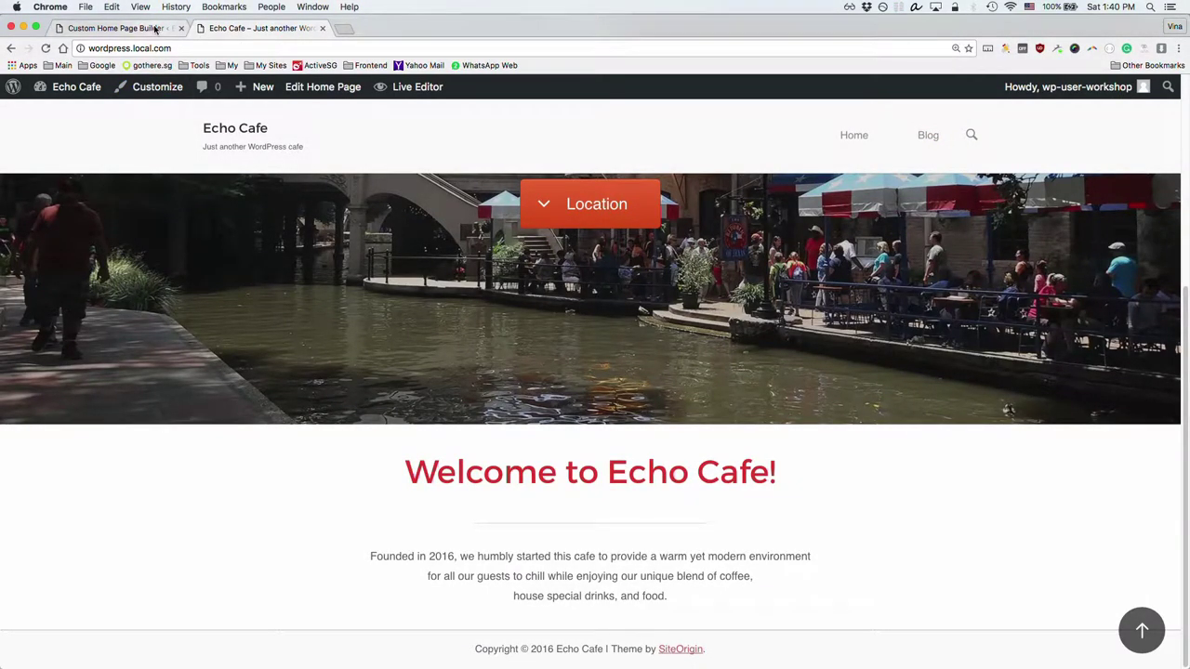
left_click(154, 28)
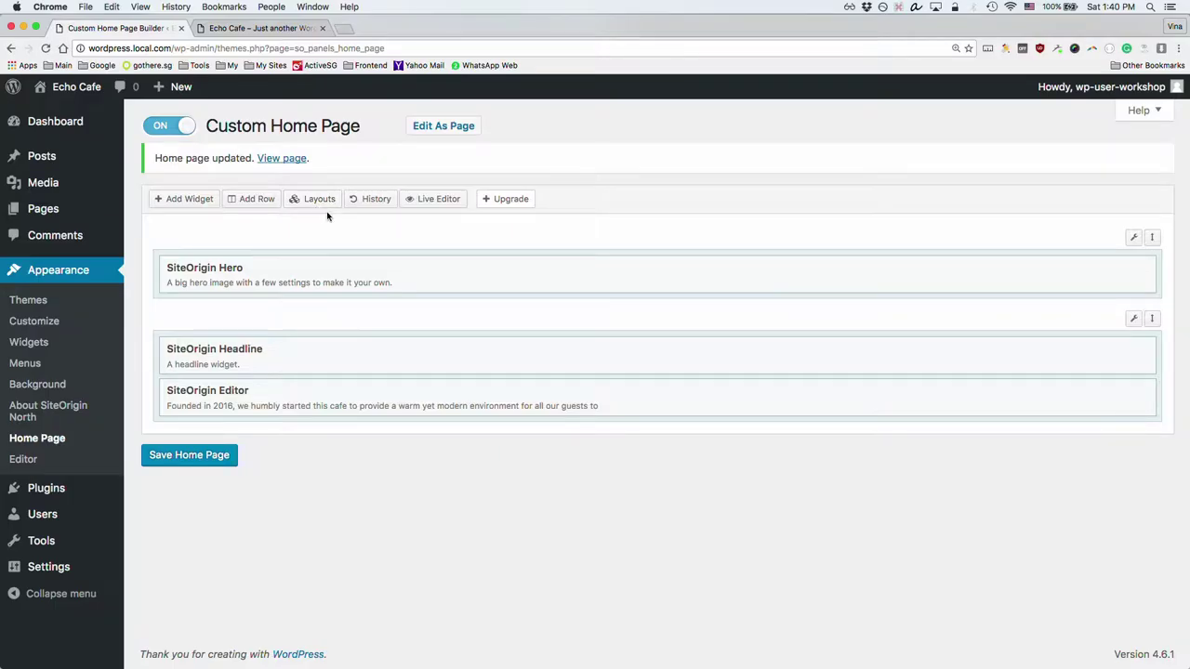
Step: Inspect the coffee icon on the reference Echo Cafe site in DevTools
key("super+Tab")
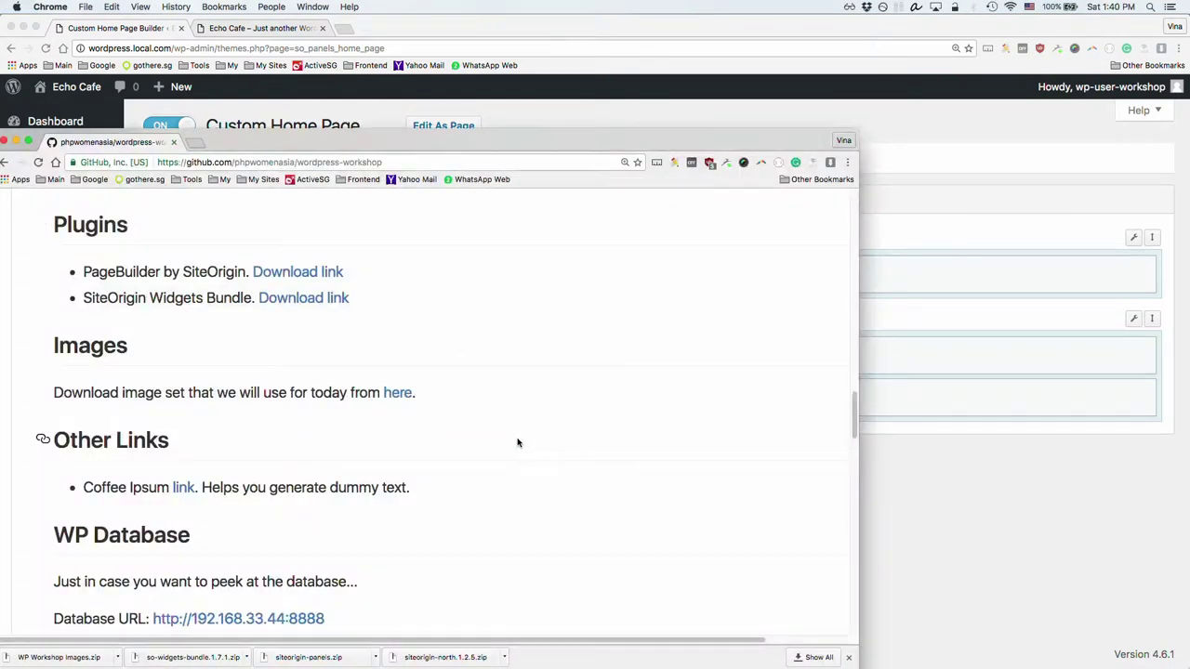
key("super+grave")
left_click(509, 295)
scroll(558, 307, "up", 5)
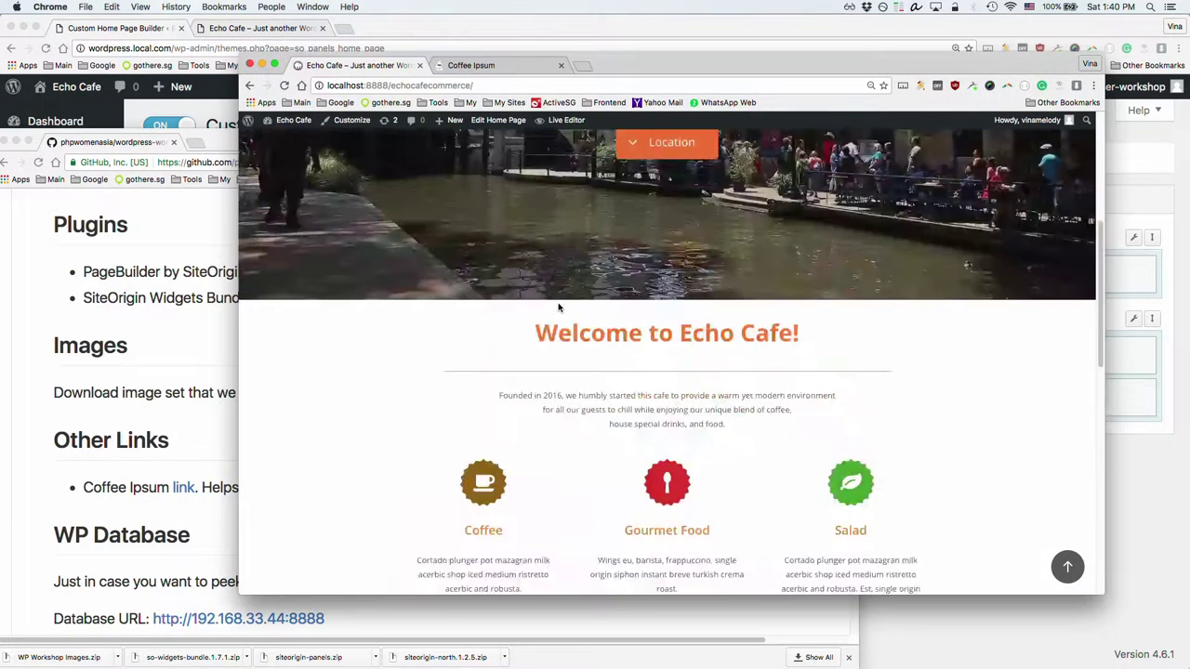
scroll(557, 307, "down", 2)
right_click(495, 397)
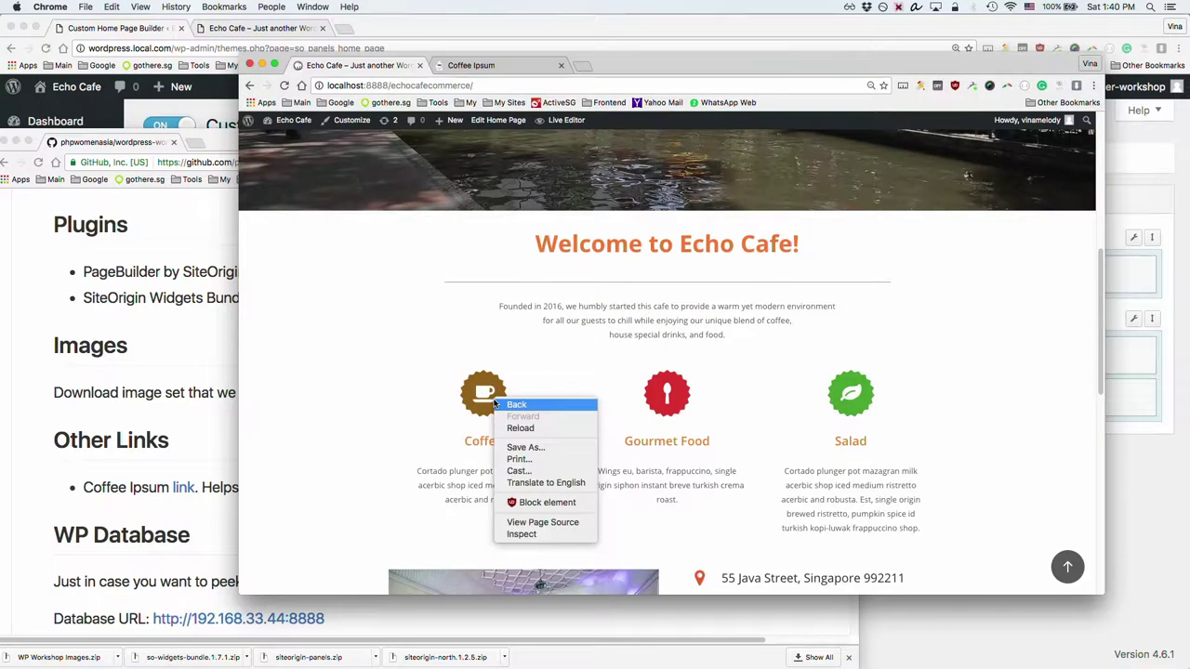
left_click(556, 534)
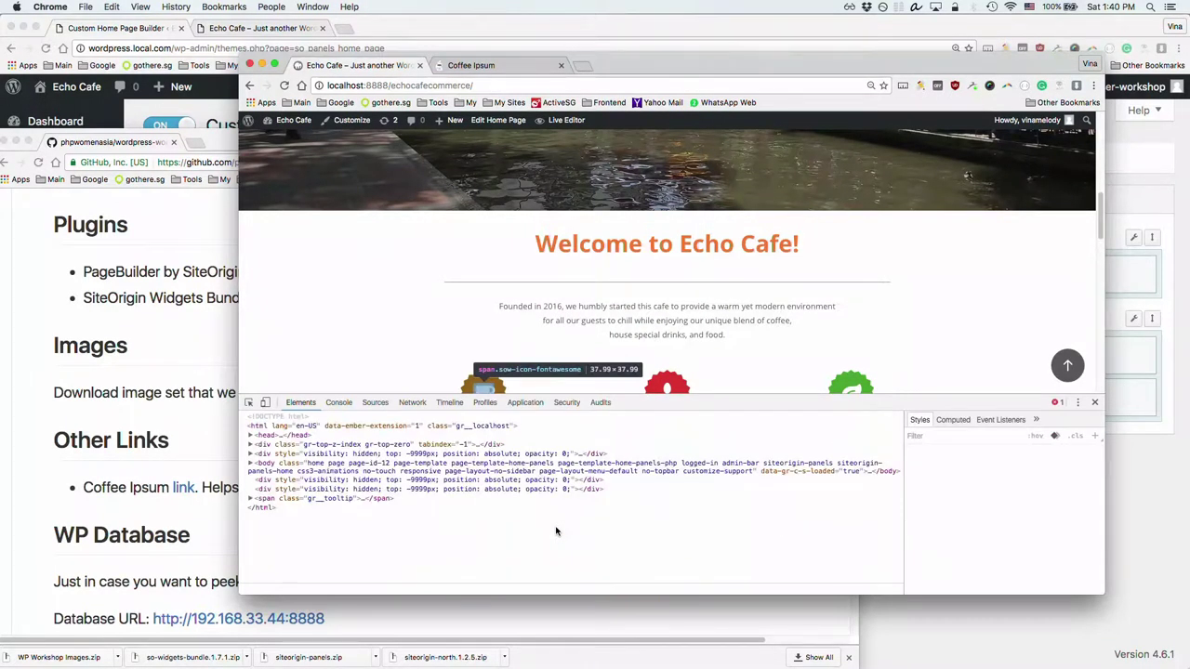
Step: Examine the sow-features container and its Coffee, Gourmet Food and Salad 33.333% columns
scroll(524, 311, "down", 2)
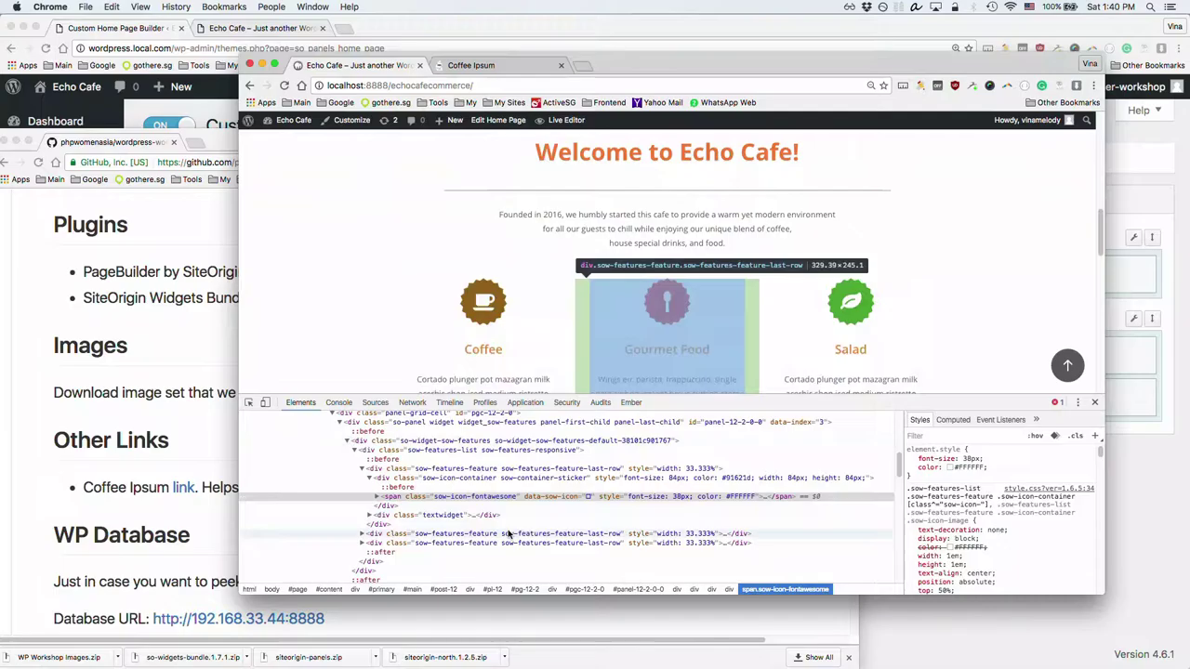
left_click(425, 442)
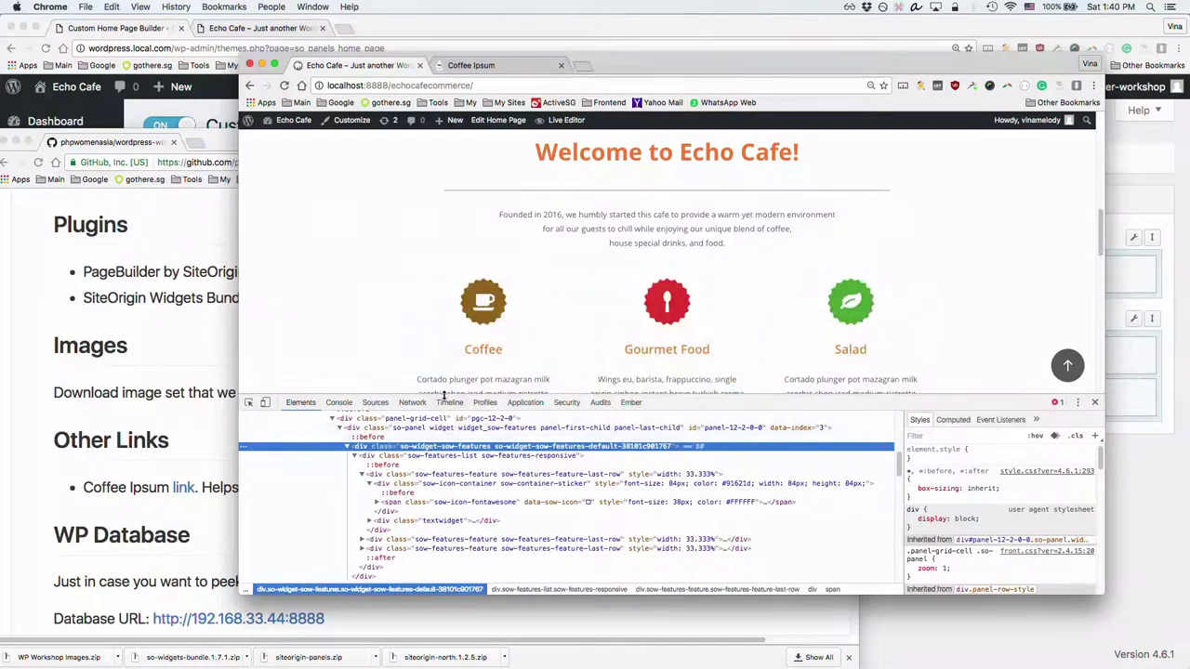
key("alt+super+f")
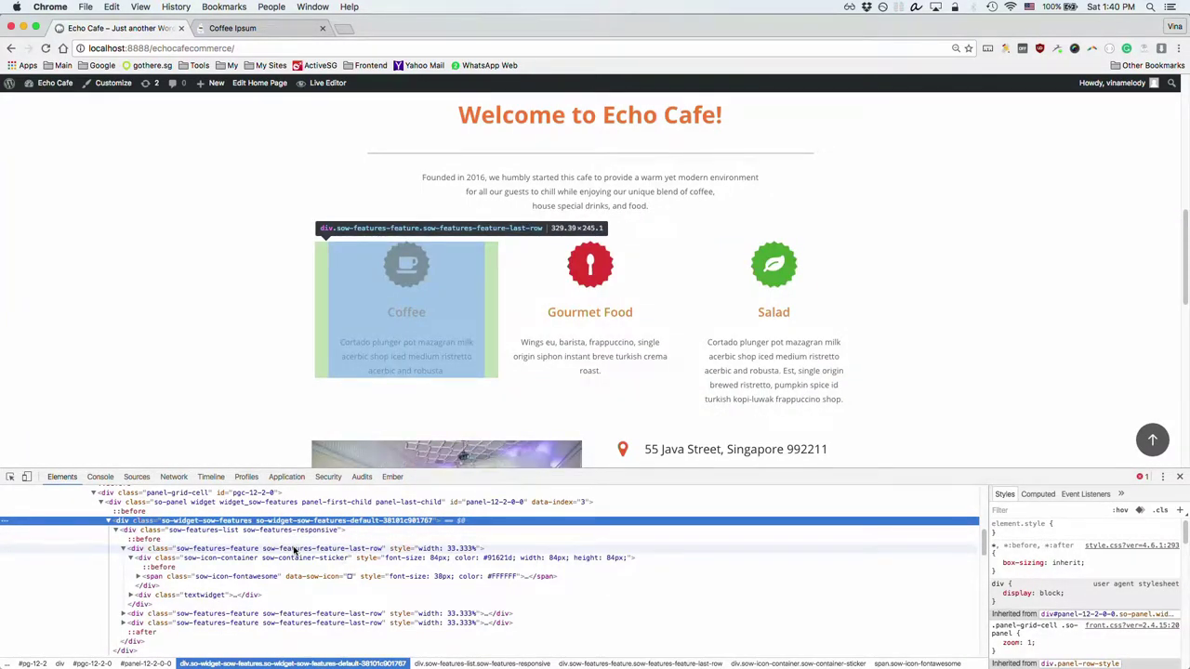
left_click(123, 548)
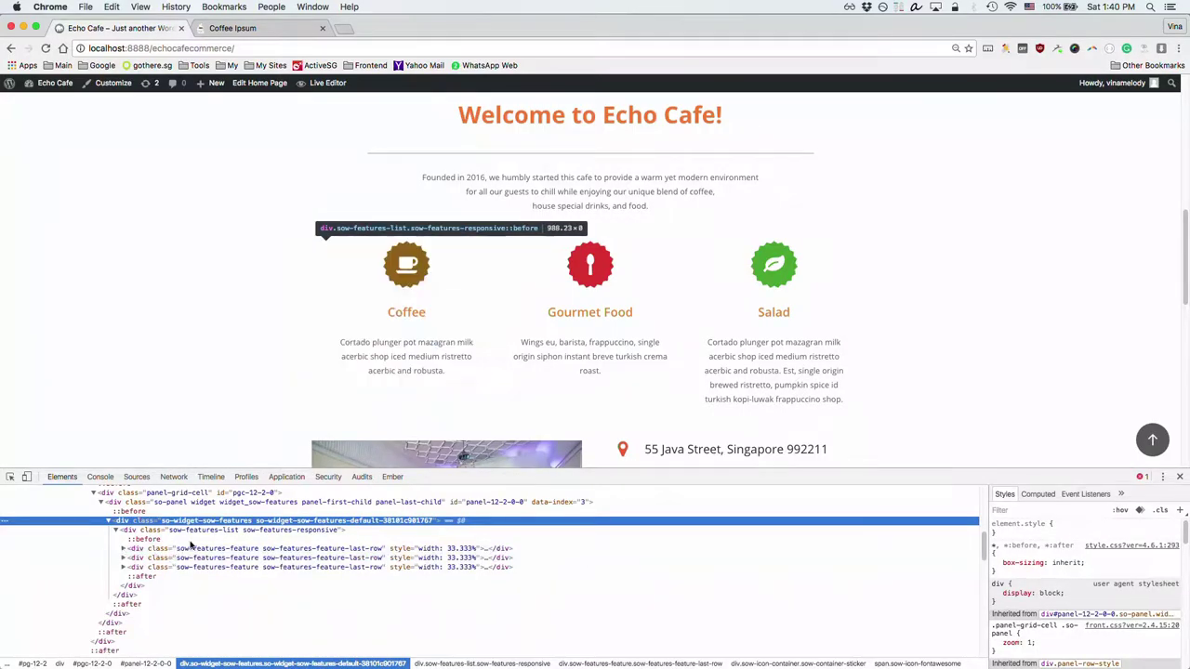
left_click(190, 548)
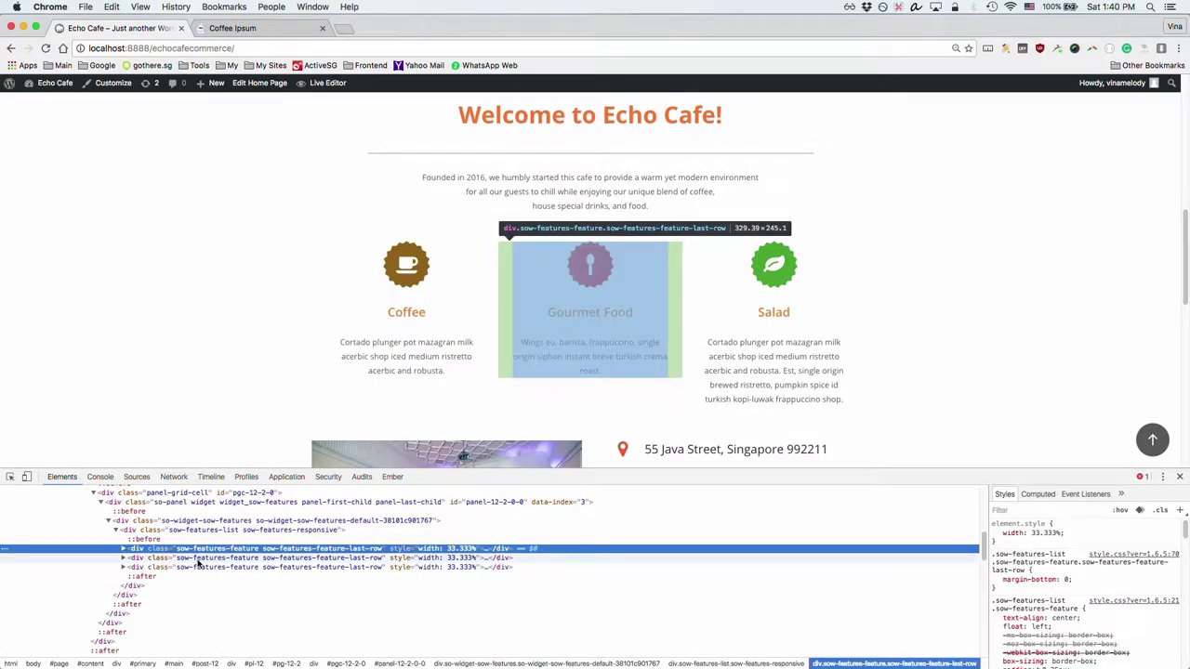
left_click(199, 559)
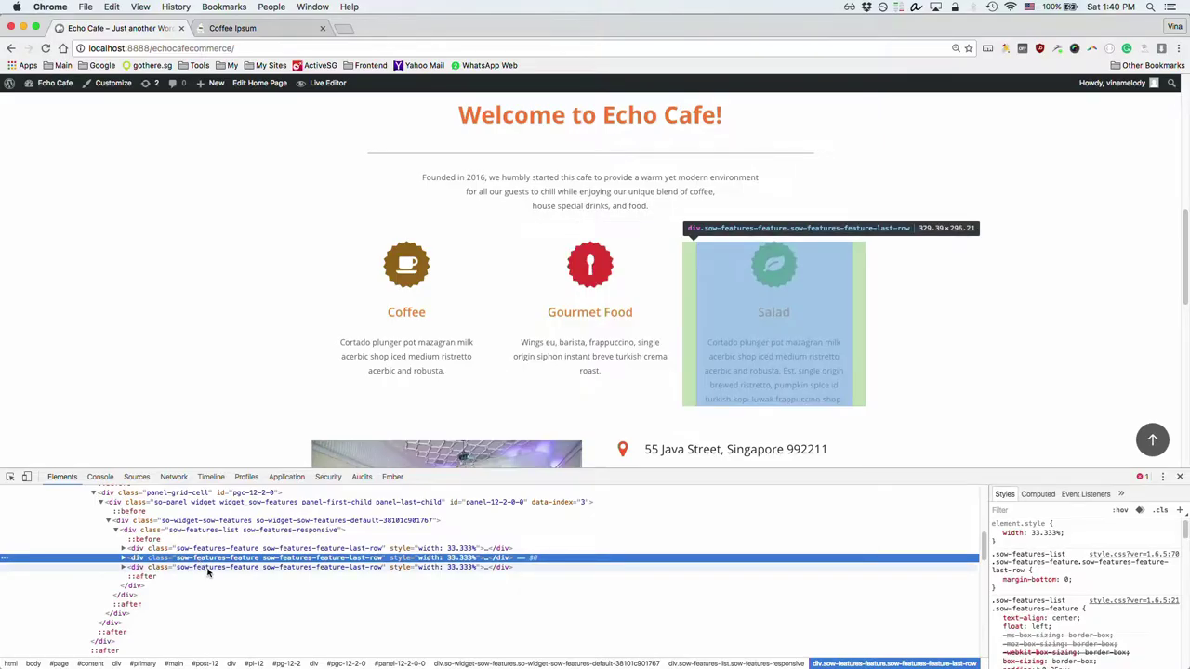
left_click(212, 567)
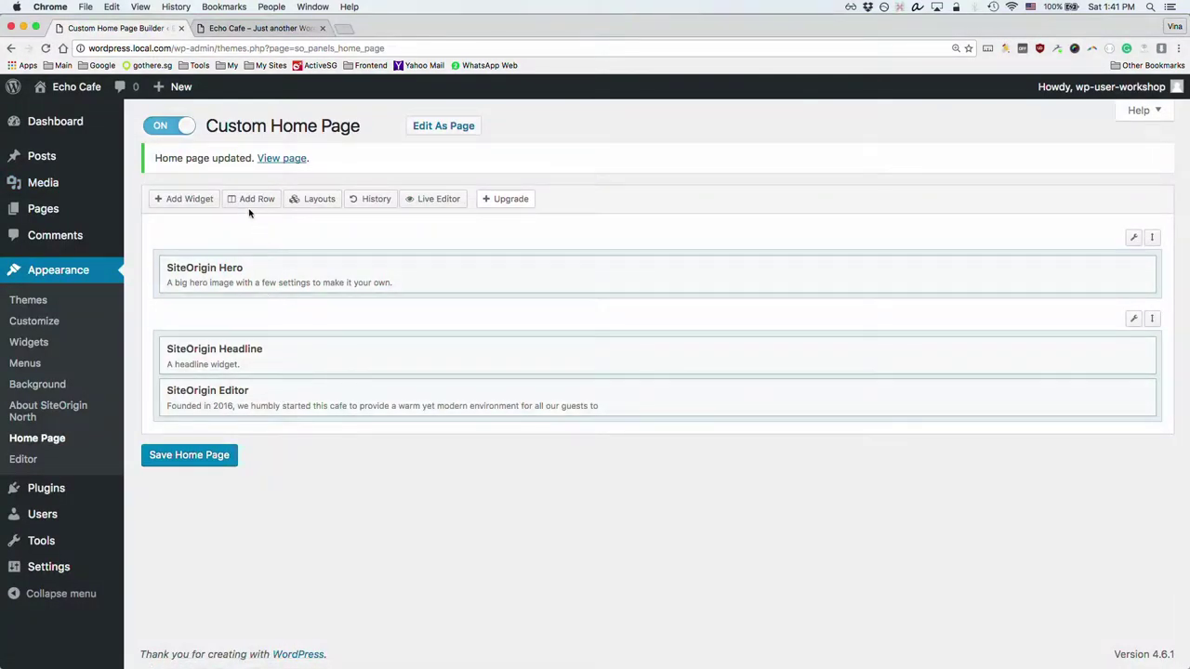
Step: Insert a new row of 3 even-ratio columns below the Hero row
left_click(253, 199)
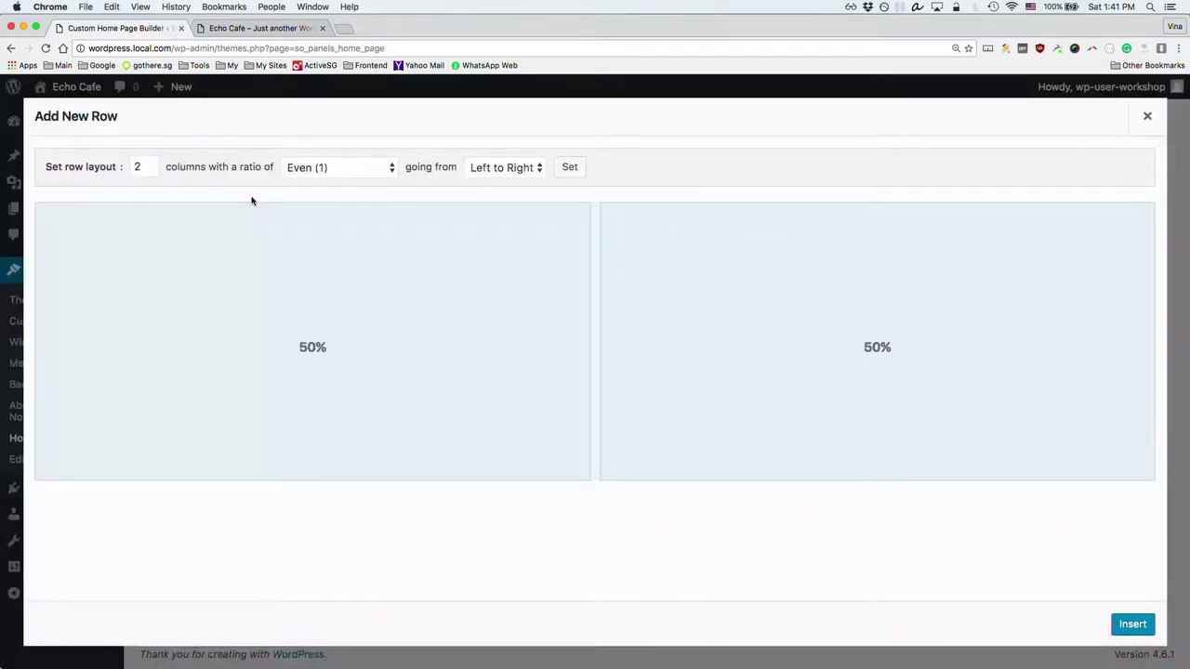
left_click(150, 164)
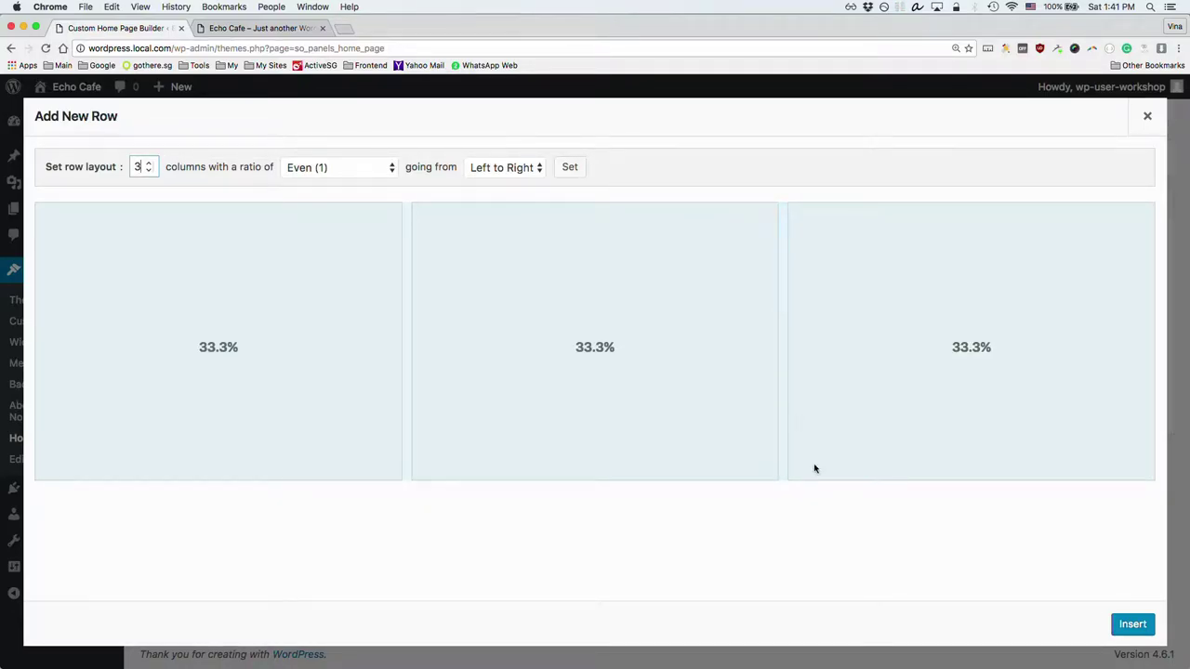
left_click(1132, 625)
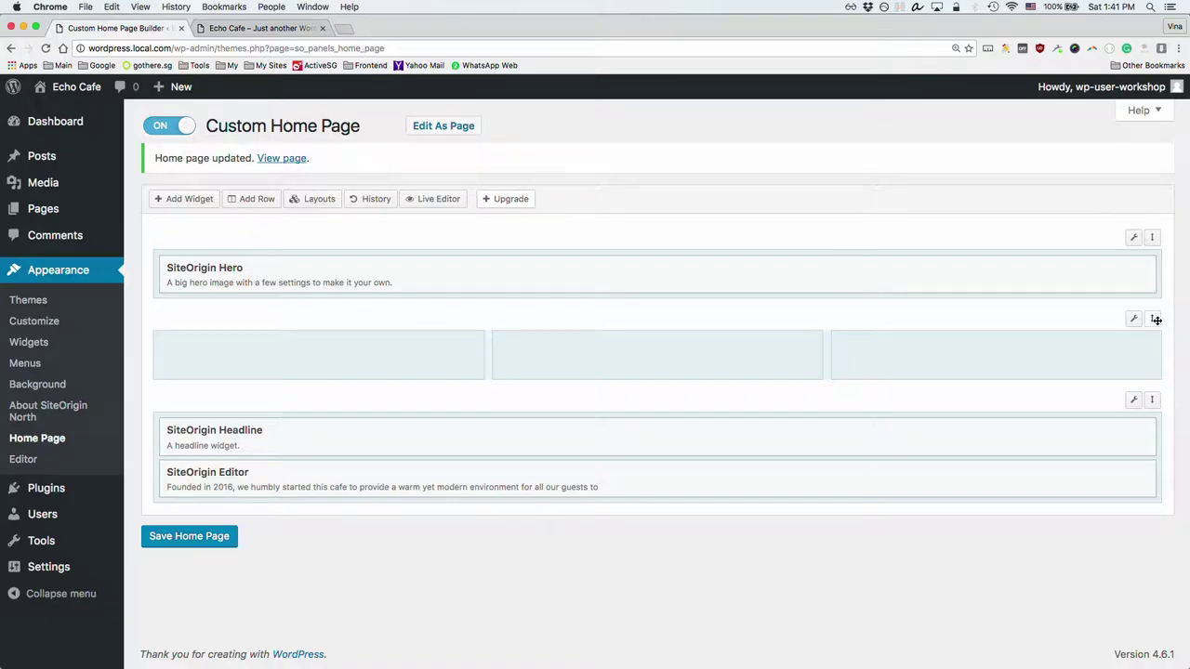
Step: Move the empty three-column row below the Headline/Editor row, then delete it
left_click_drag(1153, 320, 1153, 423)
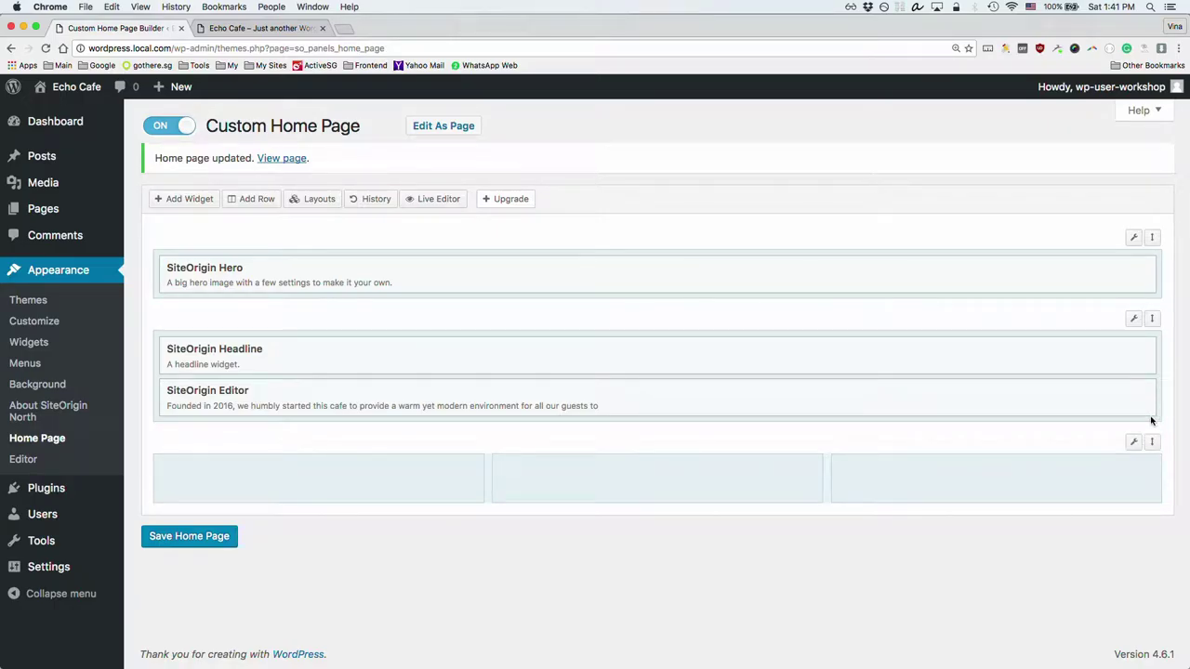
mouse_move(1151, 417)
mouse_move(81, 152)
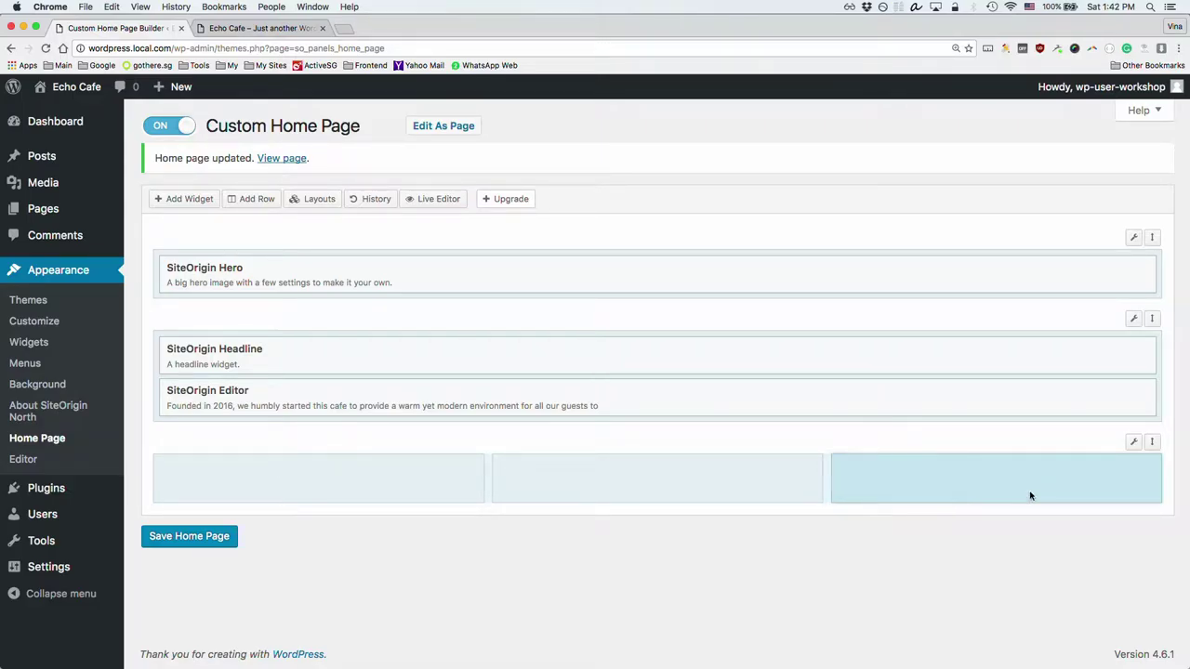
mouse_move(1133, 441)
left_click(1102, 501)
left_click(1093, 502)
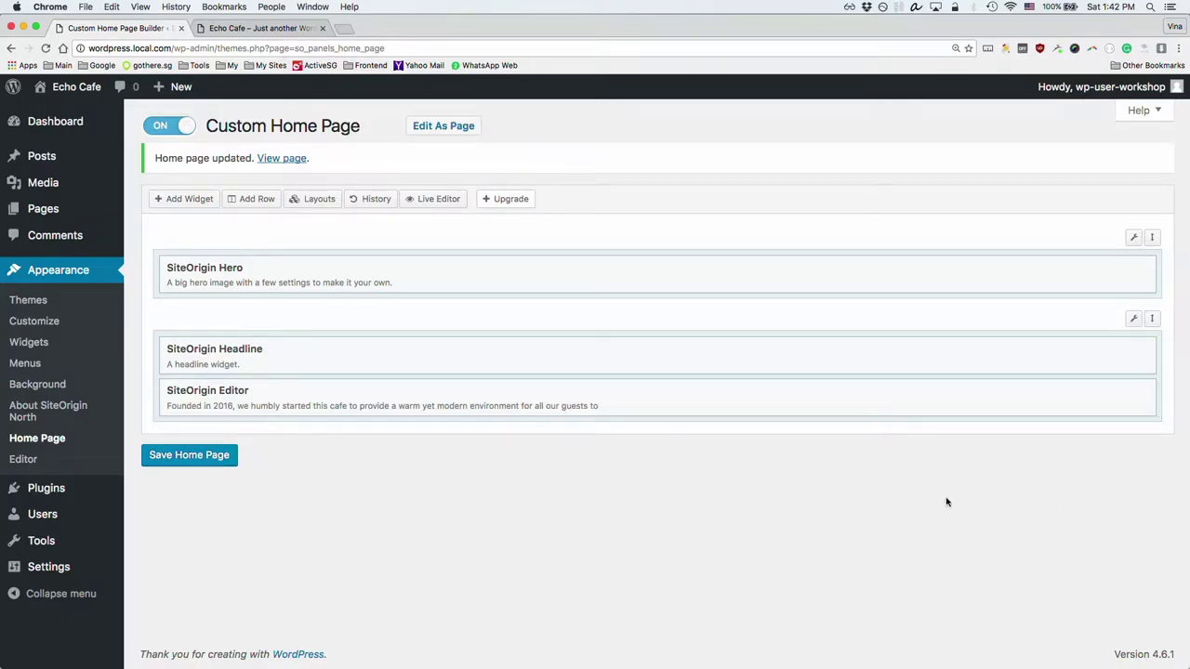
Step: Add a 1-column row and drag it below the Headline/Editor row
left_click(249, 202)
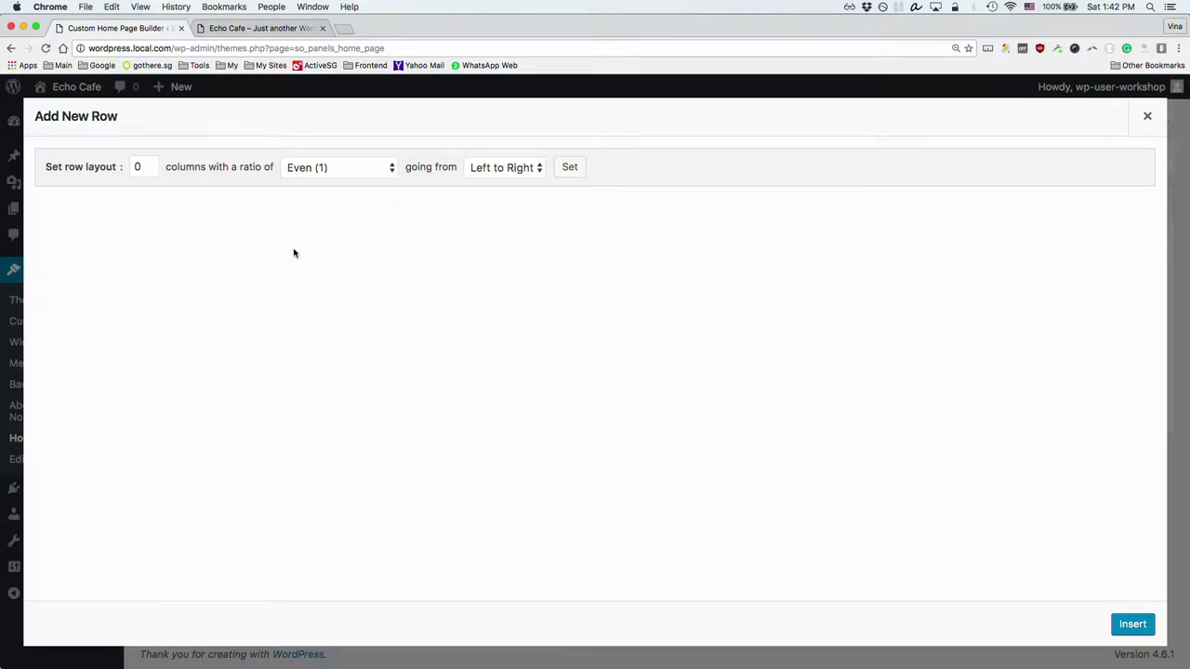
left_click(1147, 116)
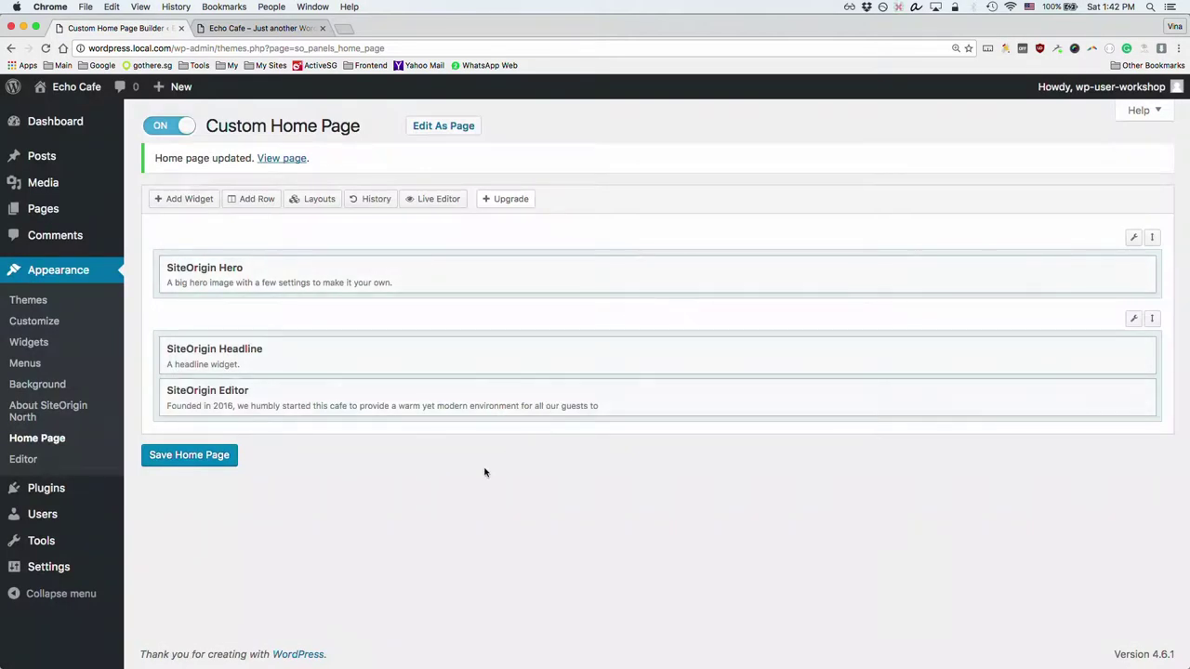
left_click(255, 201)
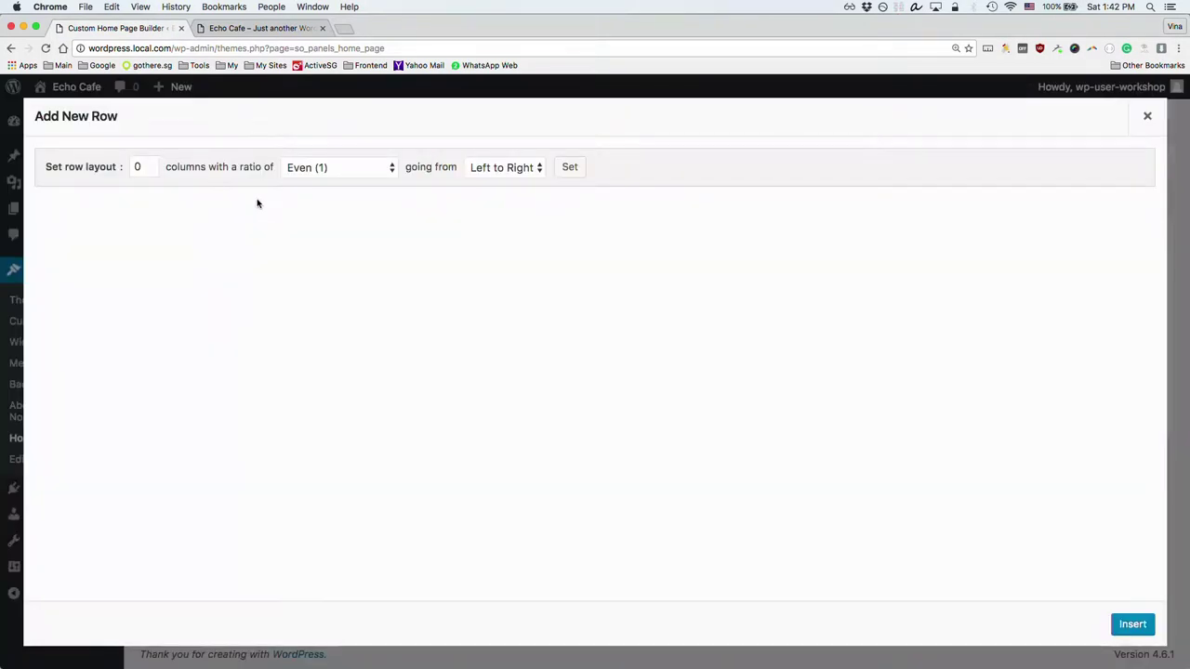
left_click(148, 163)
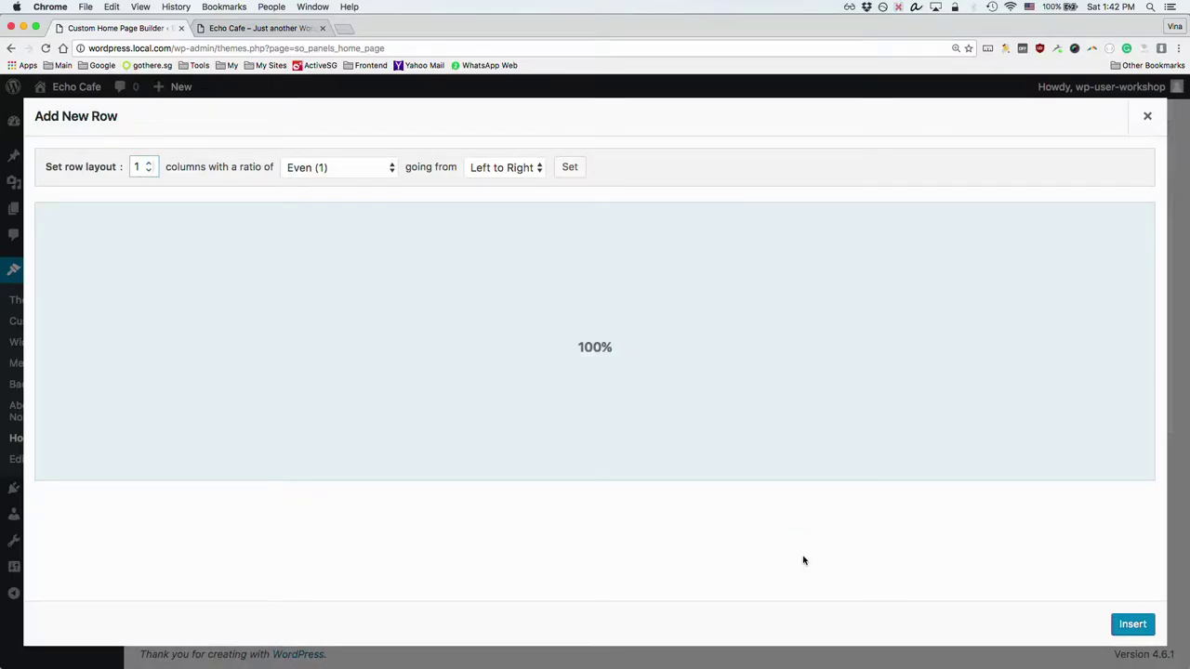
left_click(1130, 624)
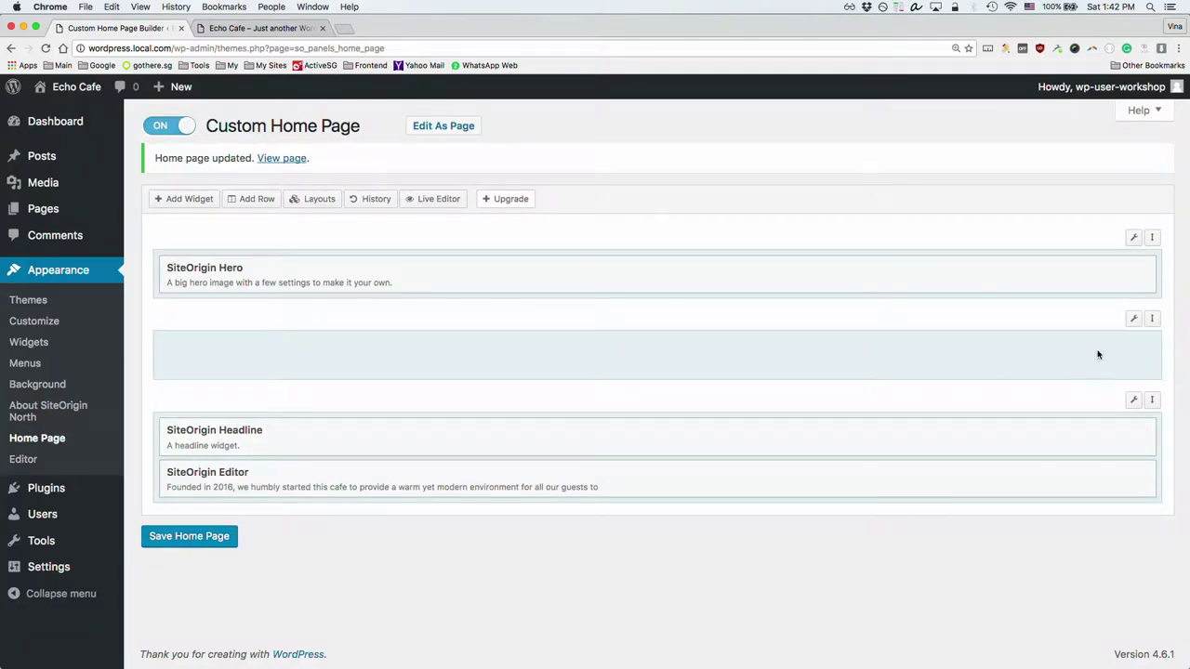
left_click_drag(1150, 318, 1136, 433)
left_click(176, 484)
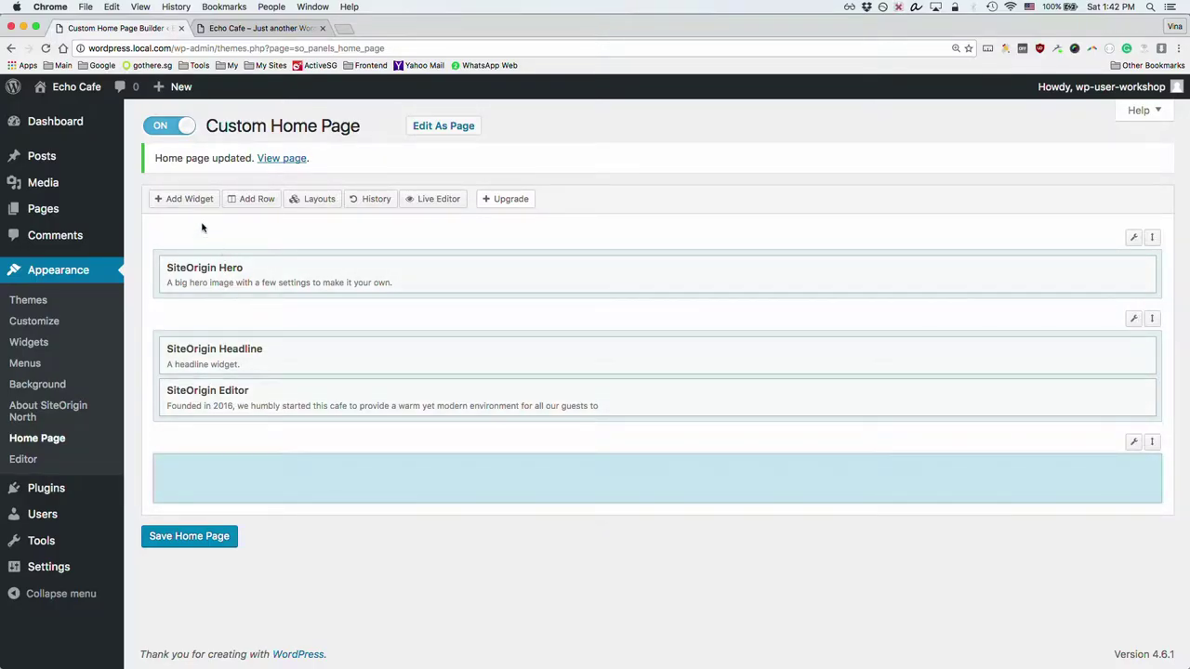
Step: Add a SiteOrigin Features widget to the new row, searching 'fe'
left_click(185, 199)
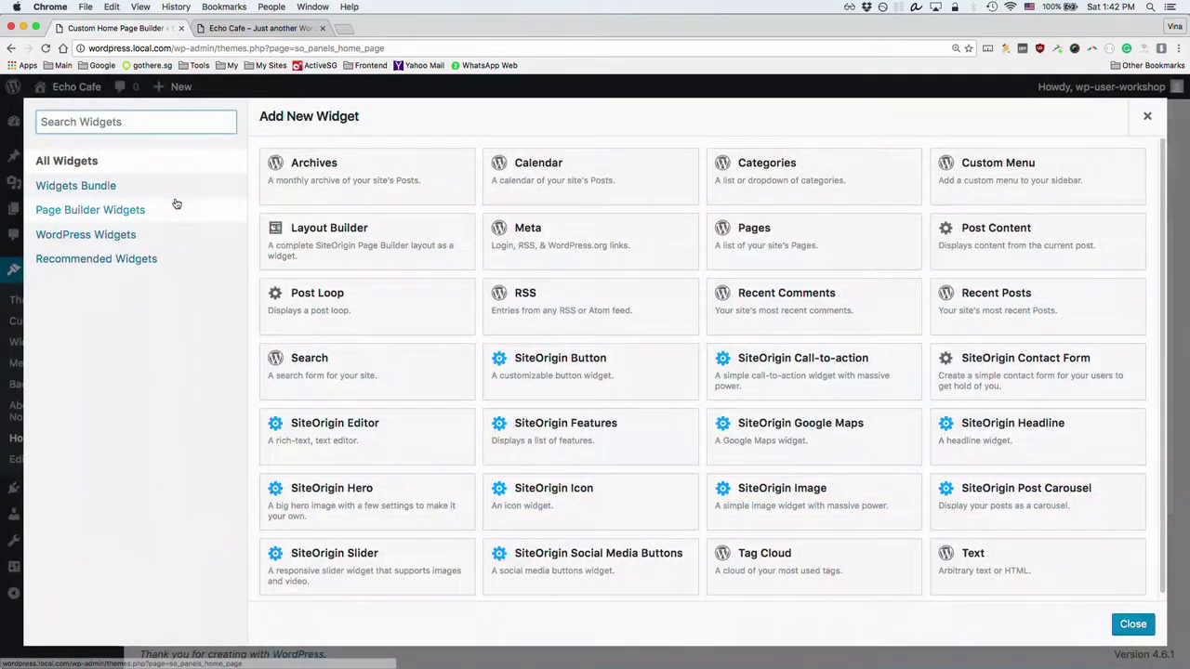
type("fe")
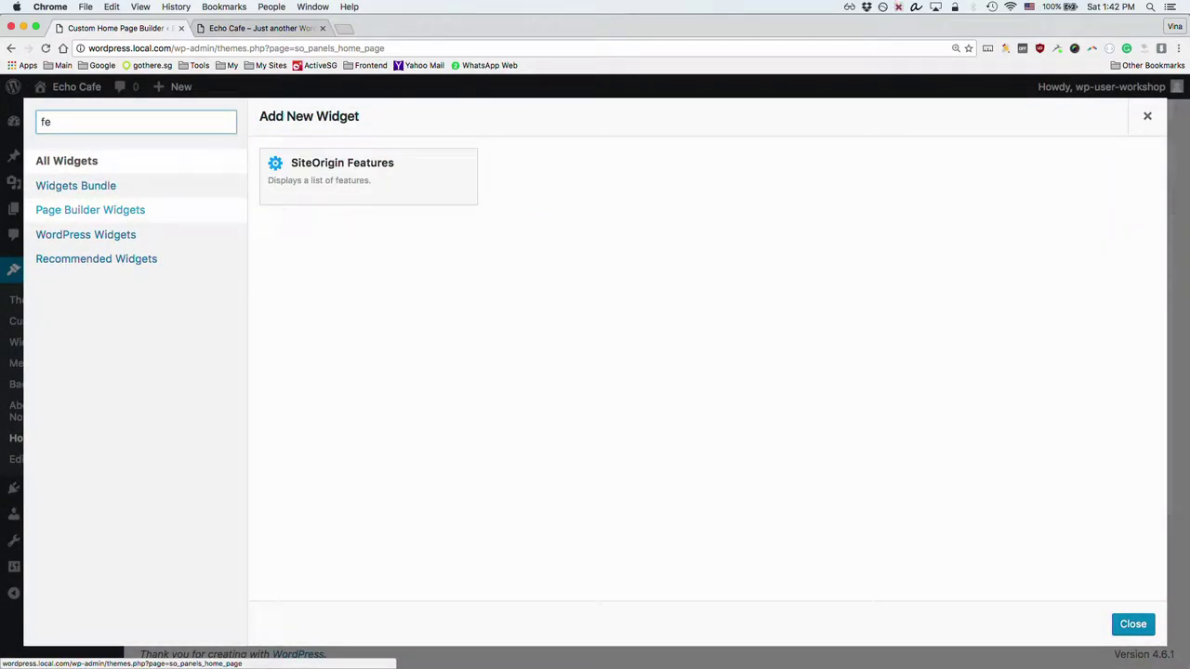
left_click(425, 175)
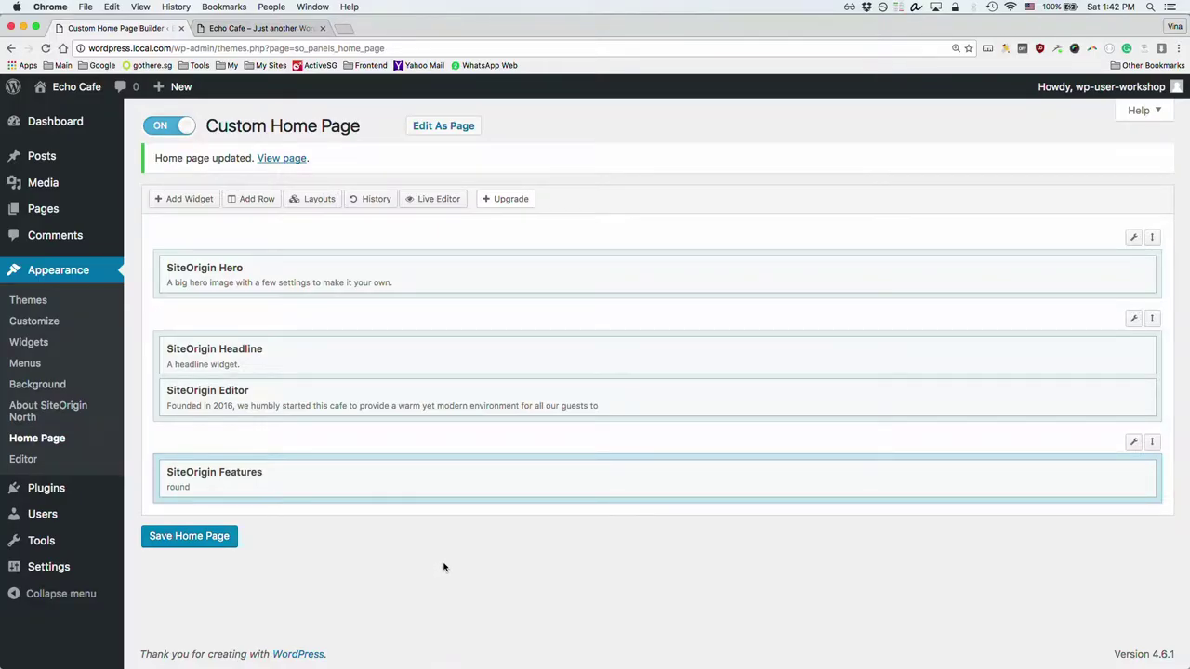
mouse_move(307, 482)
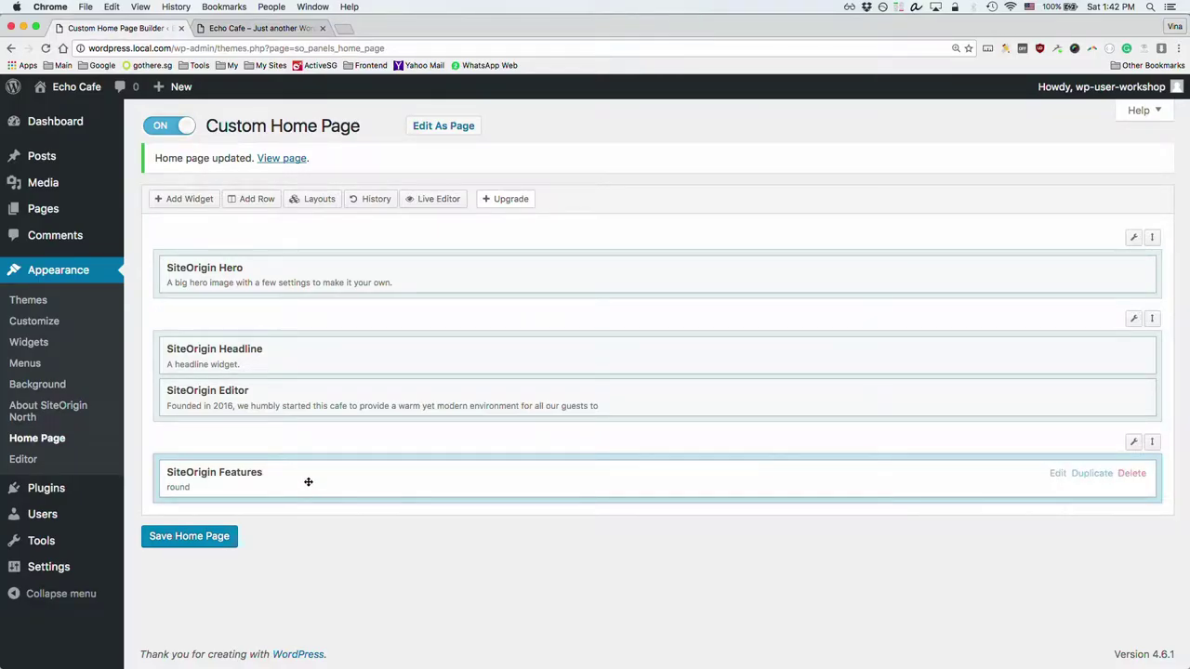
Step: Add a first Feature item to the Features widget with container colour #b7702a
left_click(241, 479)
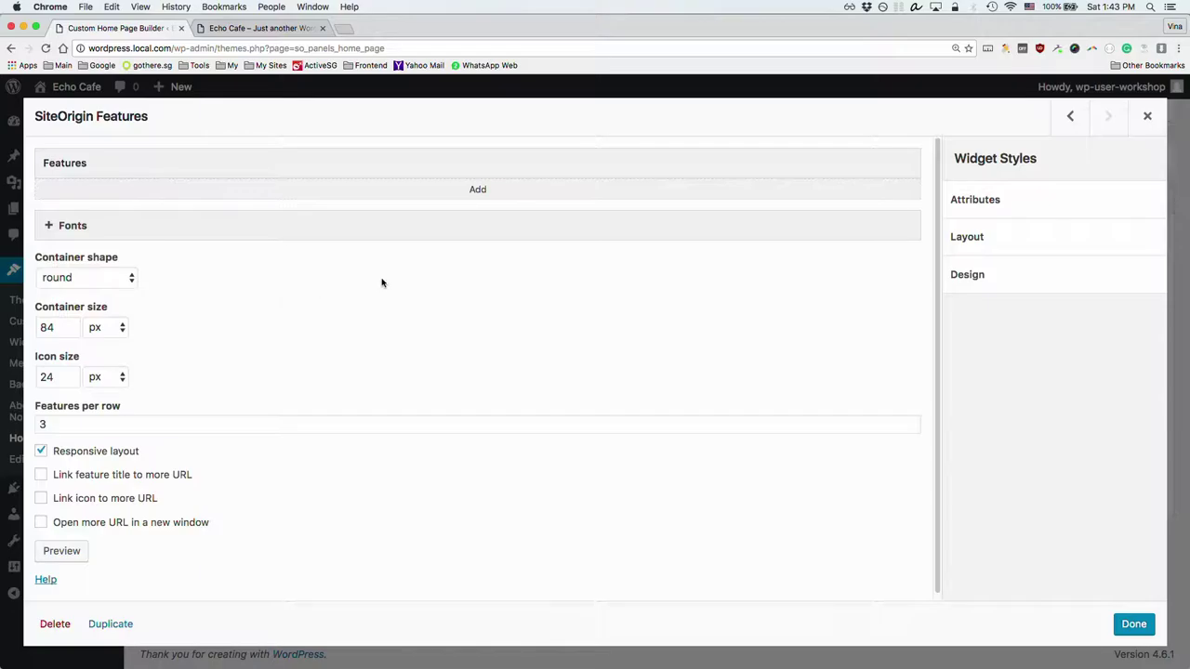
left_click(477, 189)
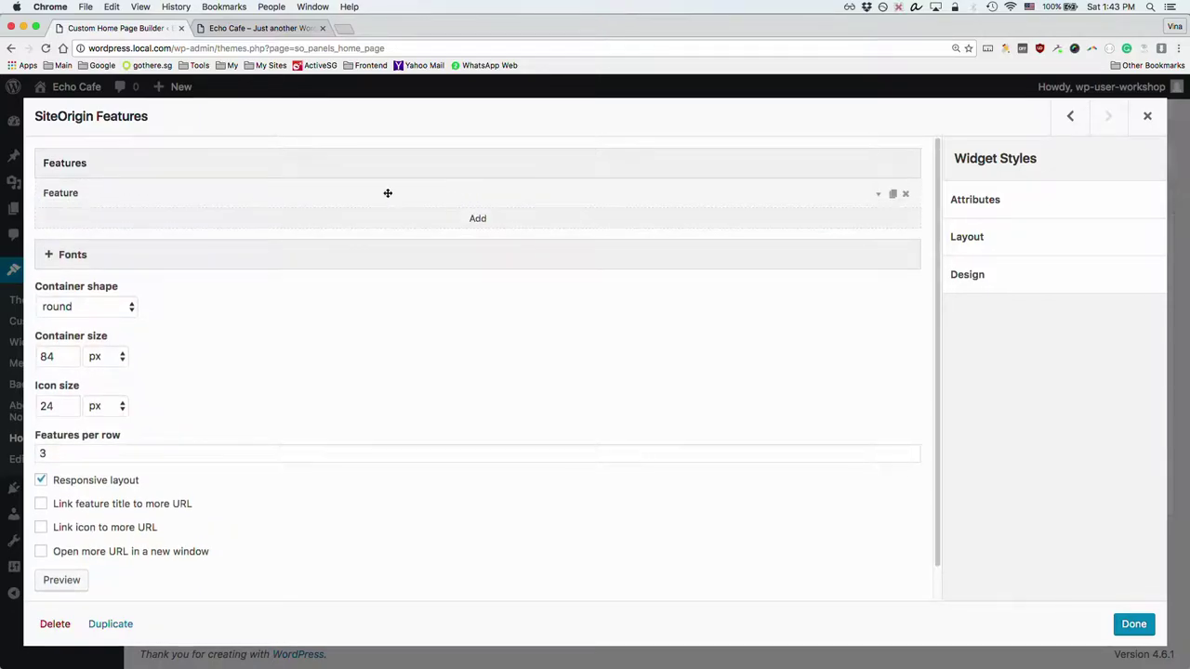
left_click(68, 192)
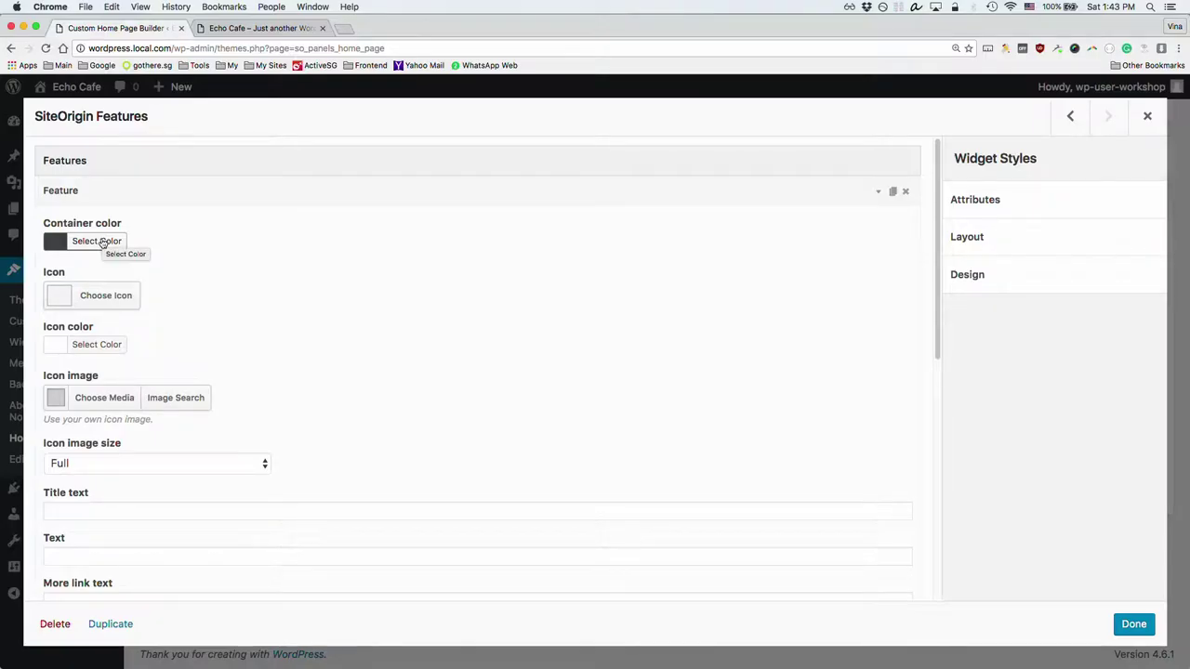
left_click(102, 242)
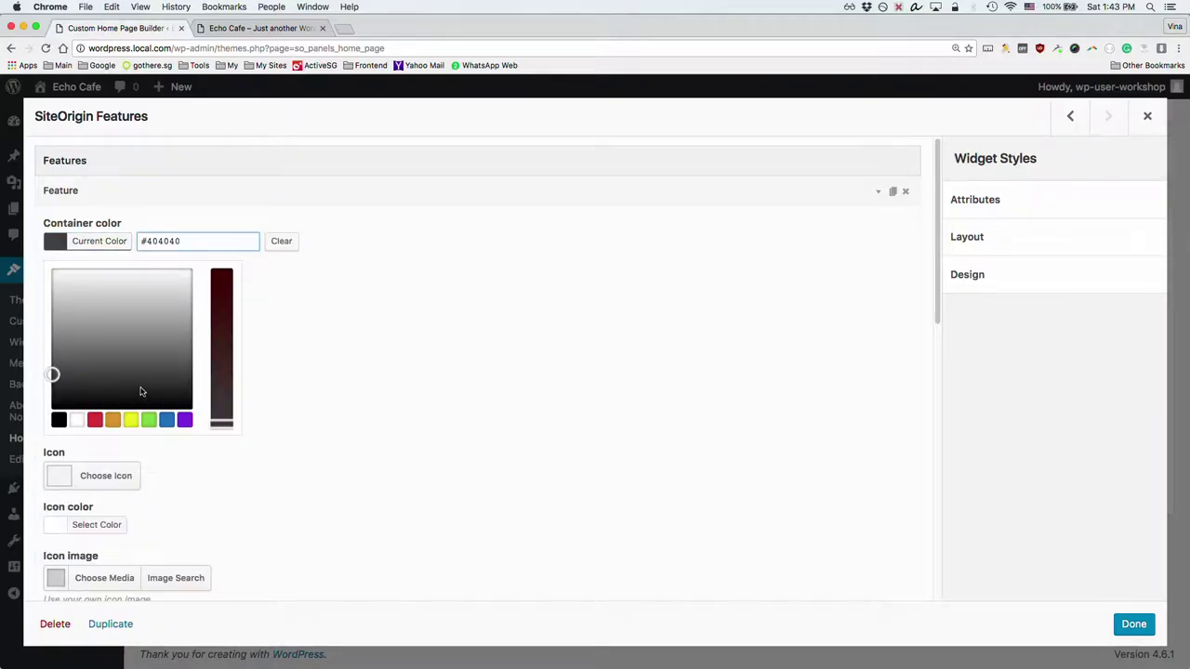
left_click(117, 420)
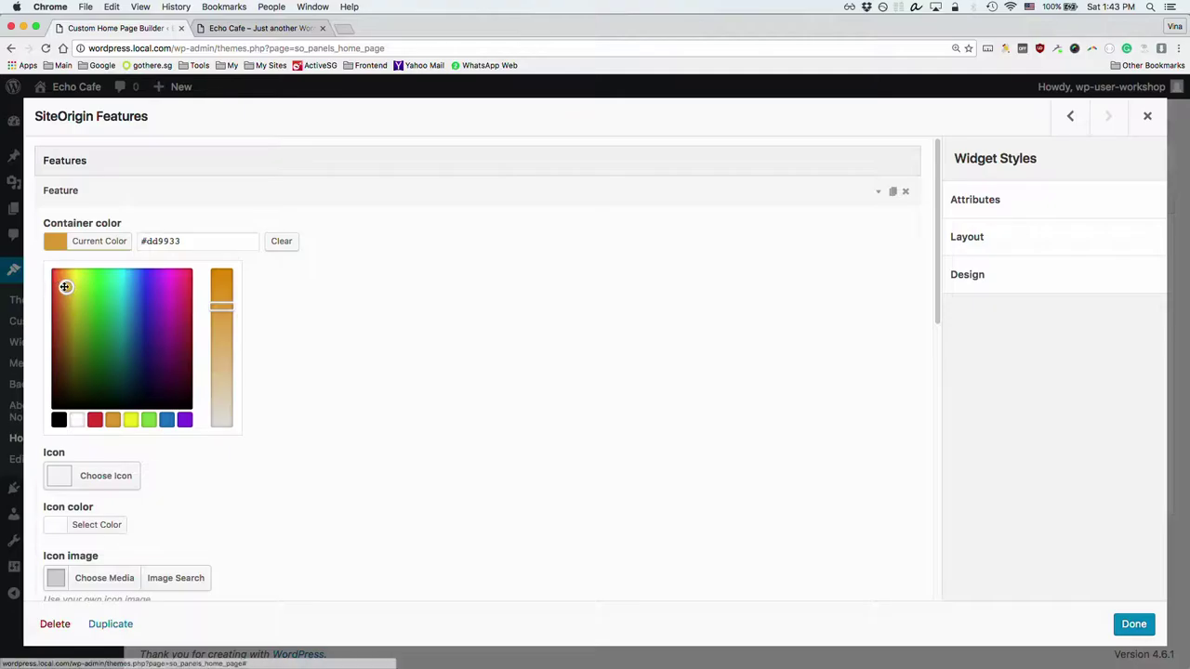
left_click_drag(66, 286, 63, 308)
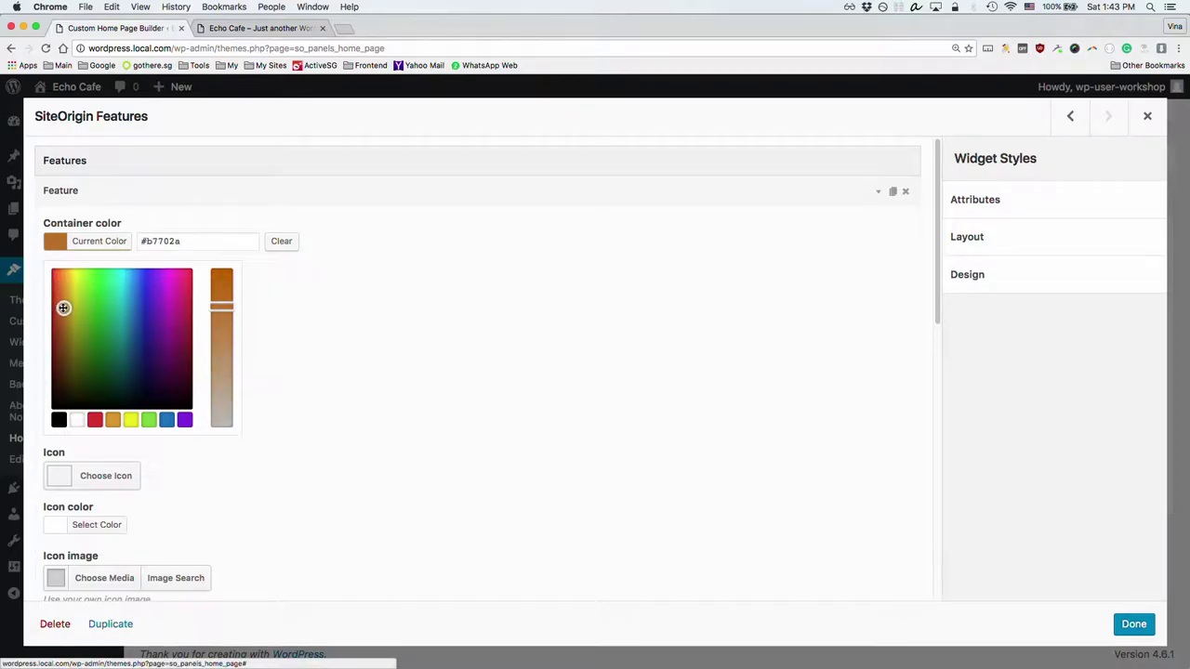
left_click(400, 335)
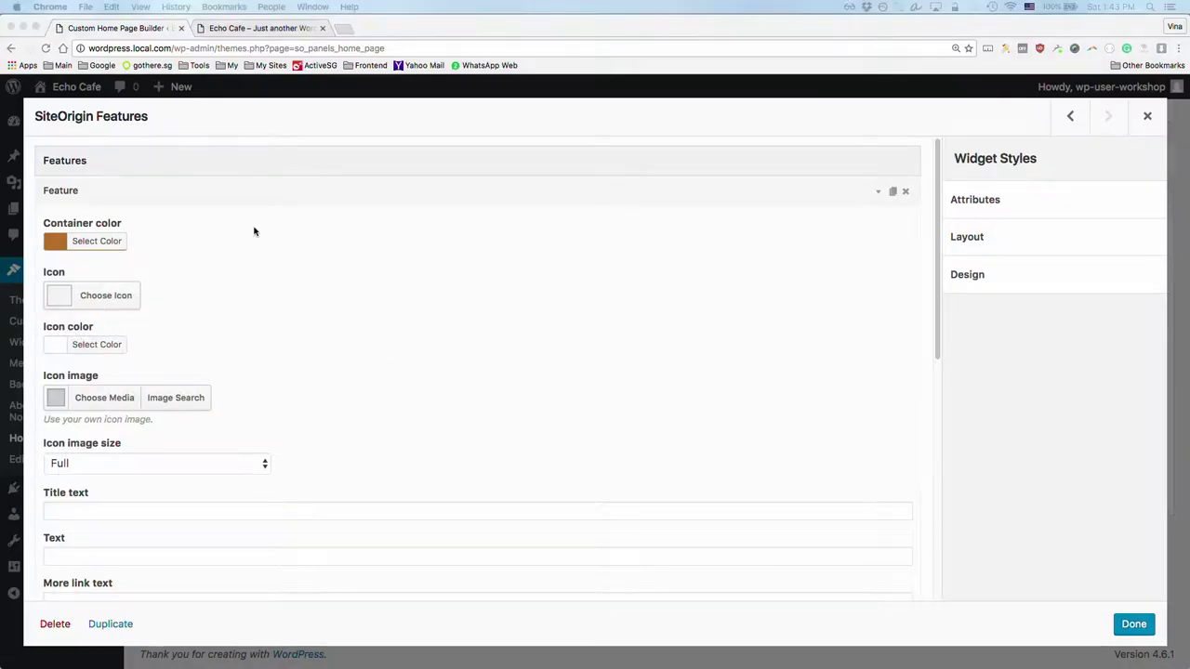
key("super+grave")
key("super+grave")
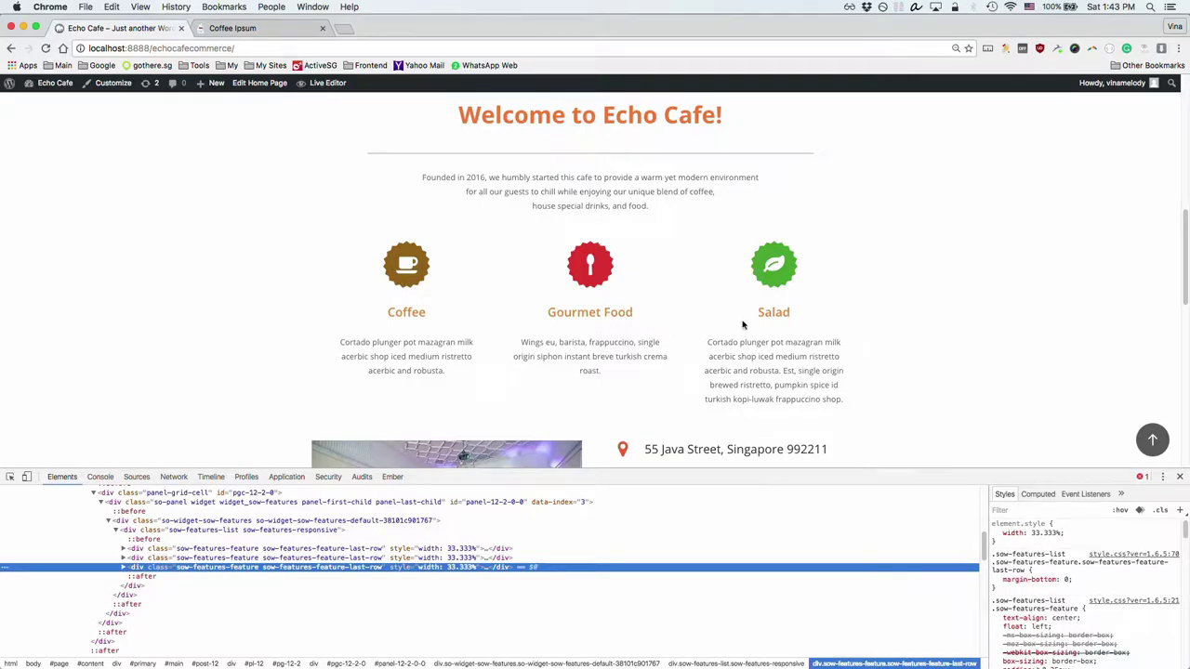
key("super+grave")
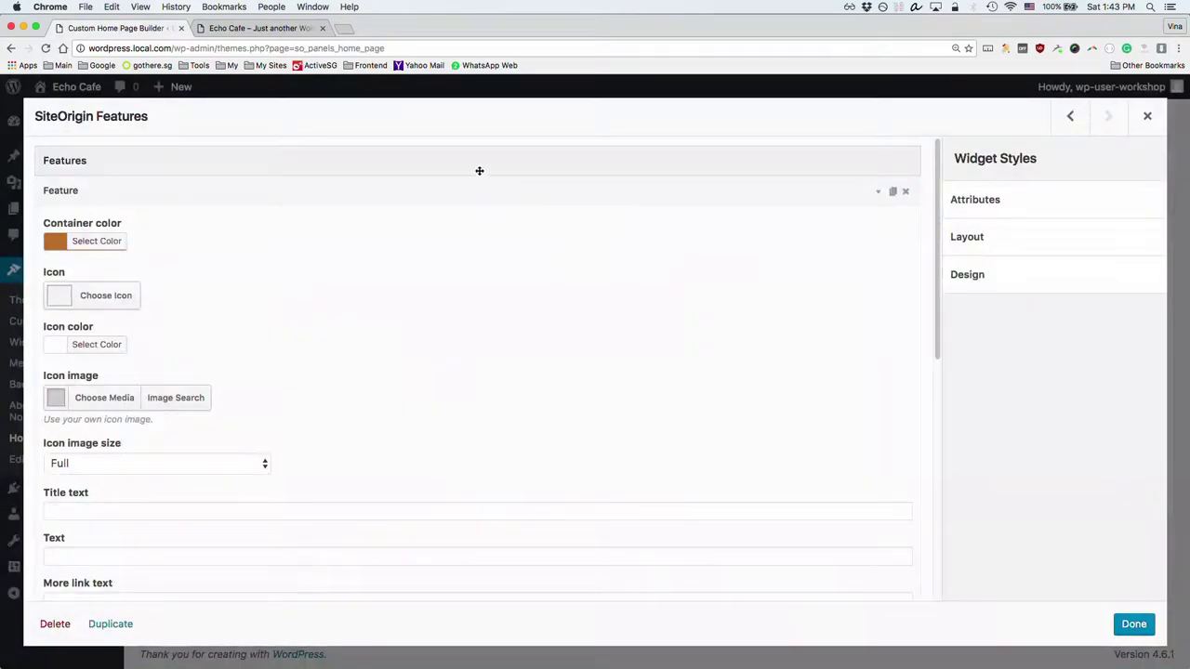
Step: Choose the coffee-cup icon for the feature by searching 'co'
left_click(103, 297)
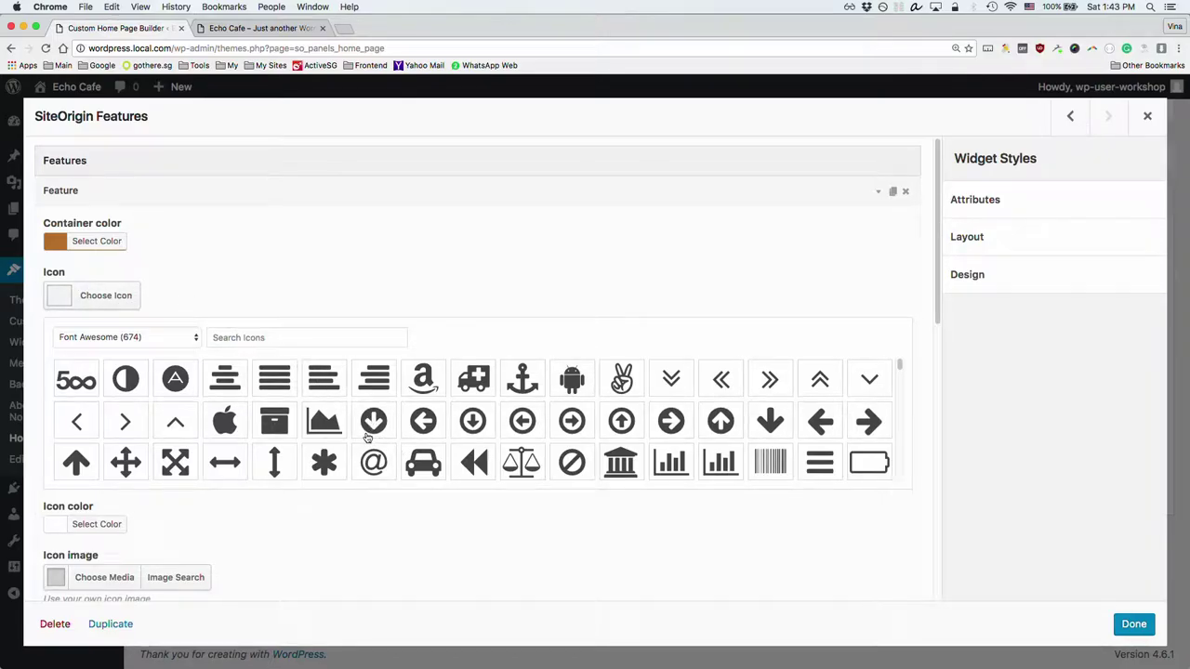
scroll(325, 425, "down", 3)
scroll(323, 421, "up", 5)
left_click(239, 341)
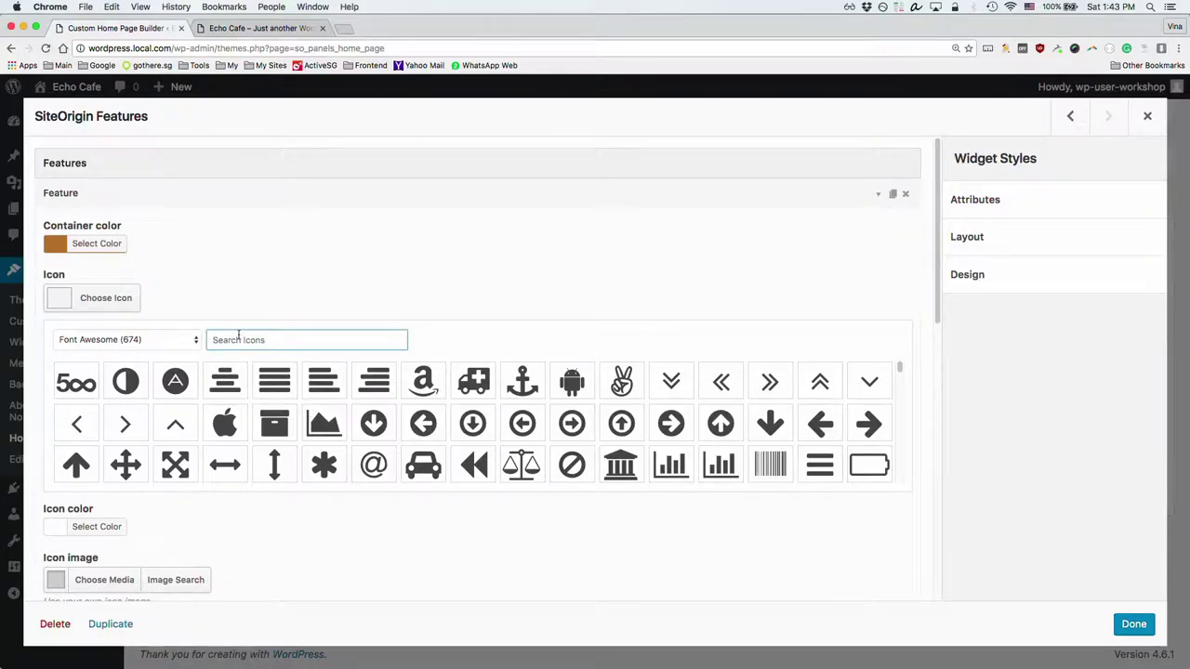
type("co")
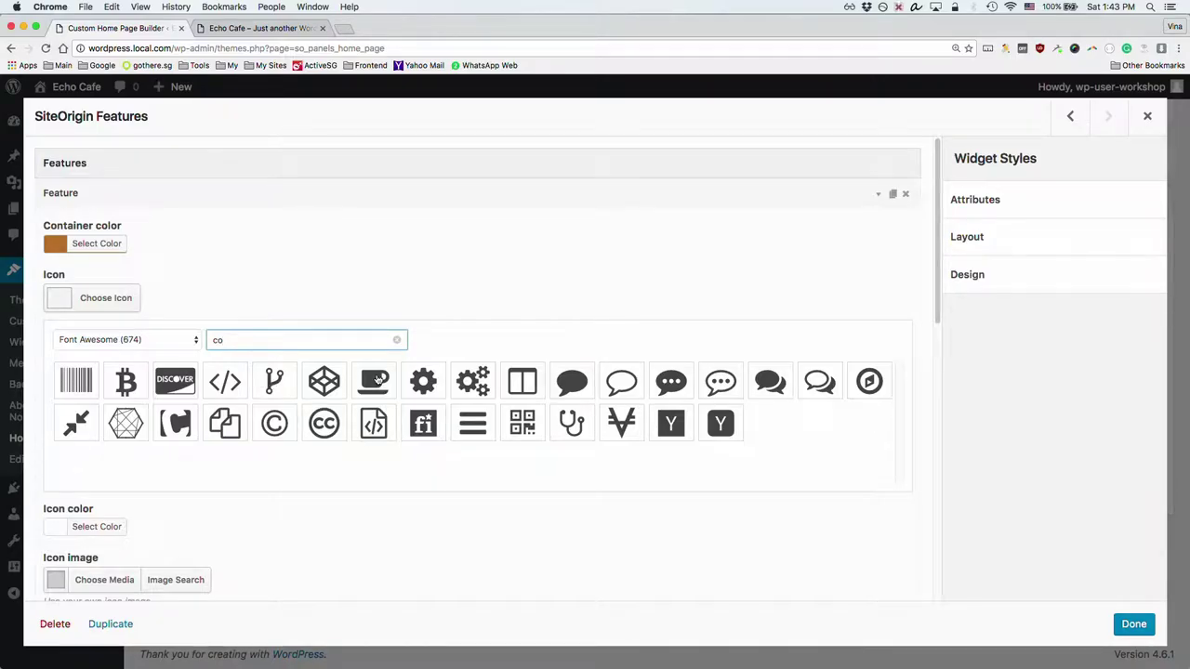
left_click(376, 380)
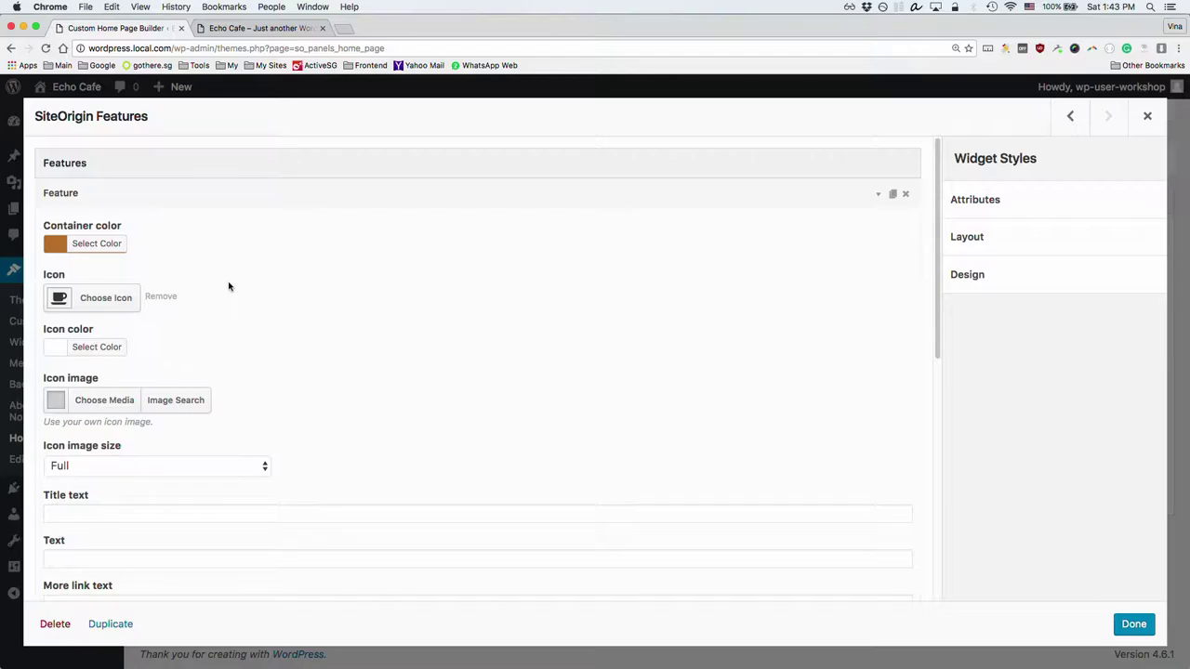
Step: Set the feature's icon colour to white (#ffffff)
left_click(102, 350)
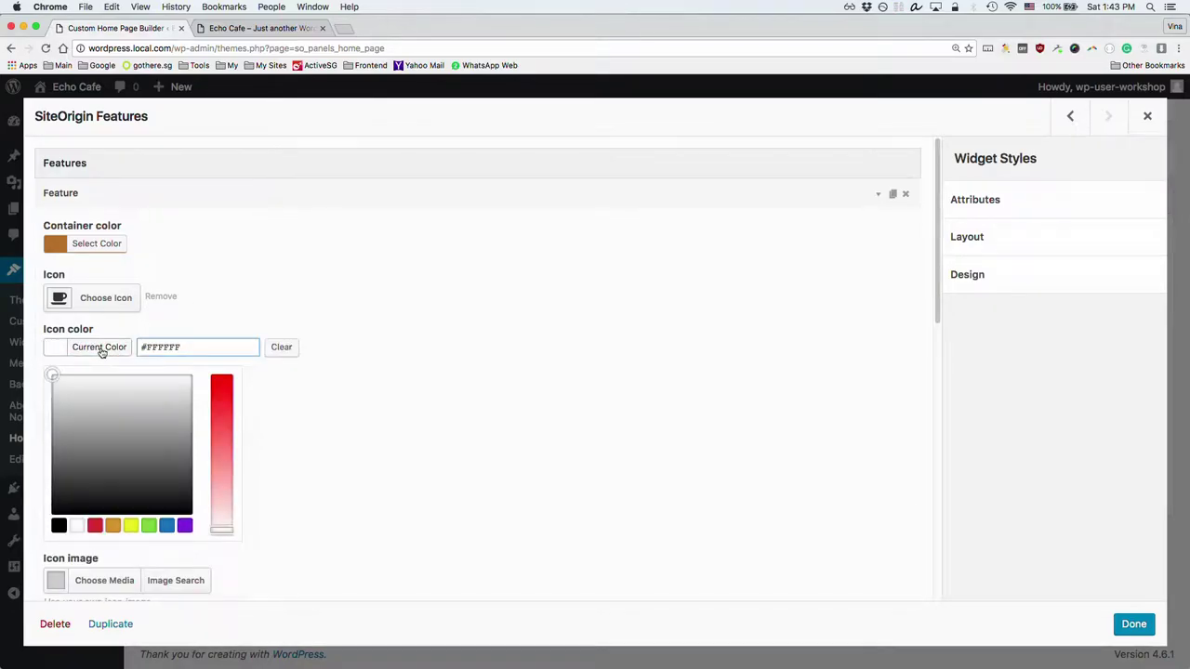
left_click(77, 526)
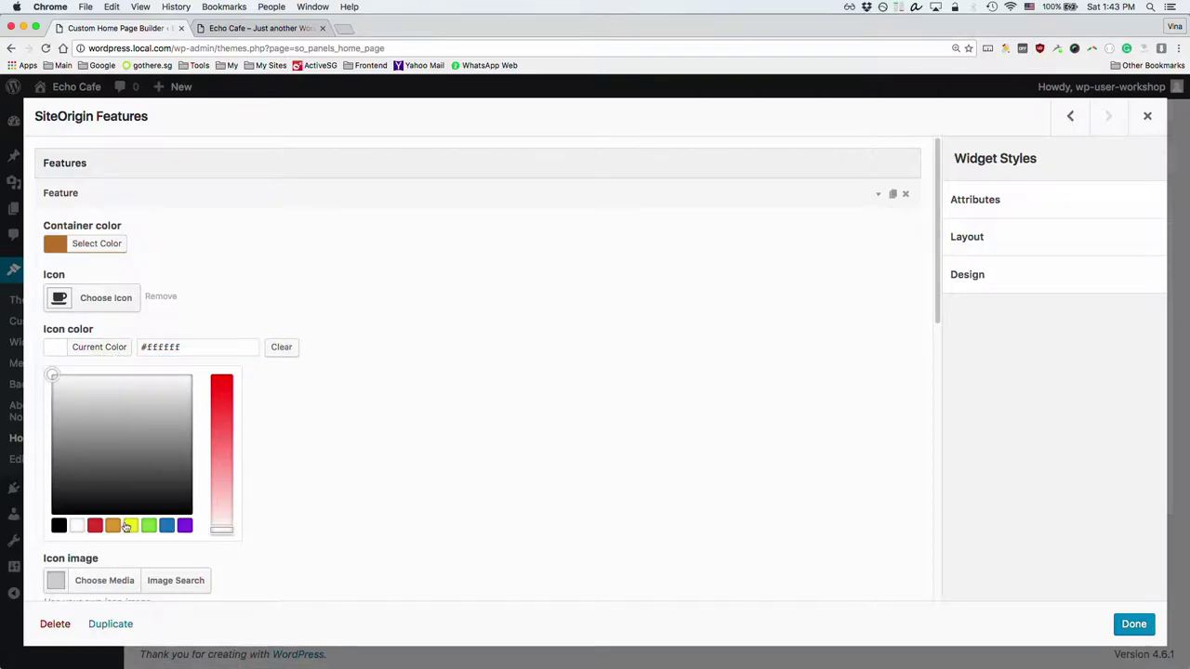
left_click(454, 460)
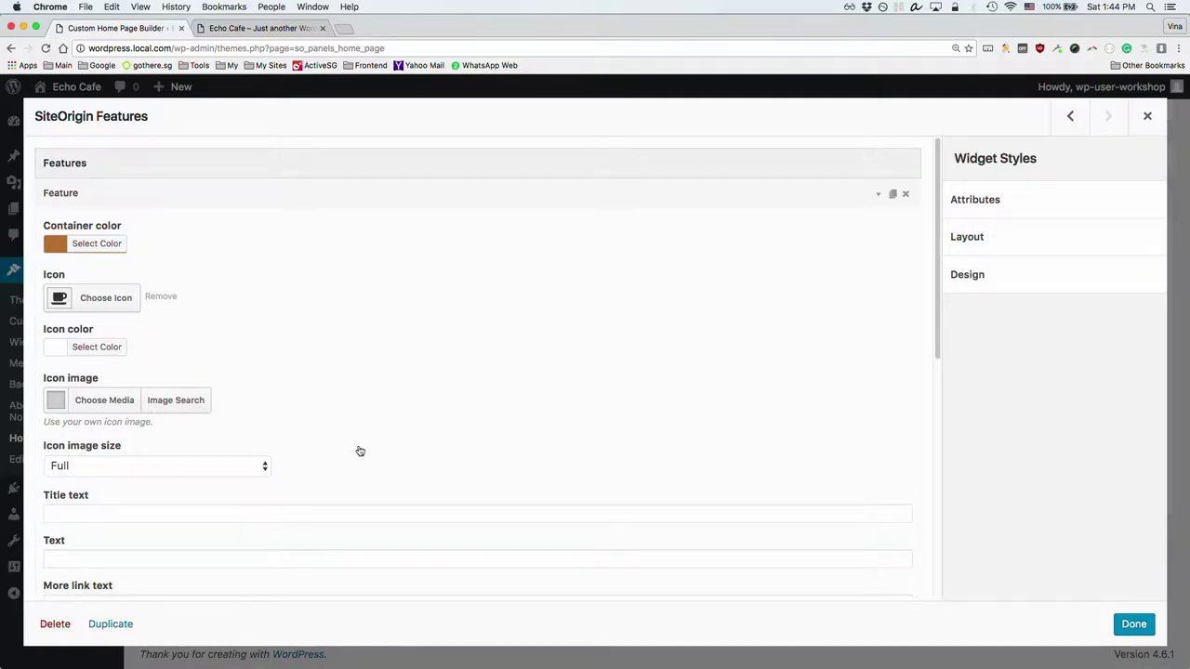
left_click(357, 510)
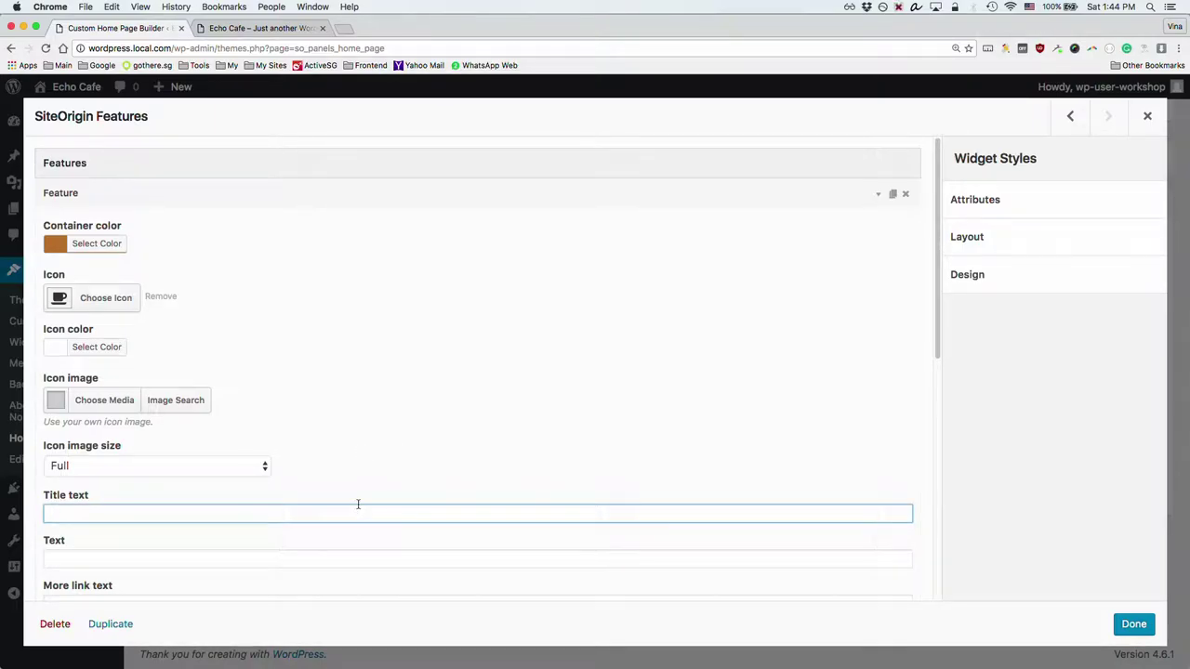
Step: Title the first feature 'Coffee' and look at its description on the live Echo Cafe page
type("Coffee")
left_click(112, 556)
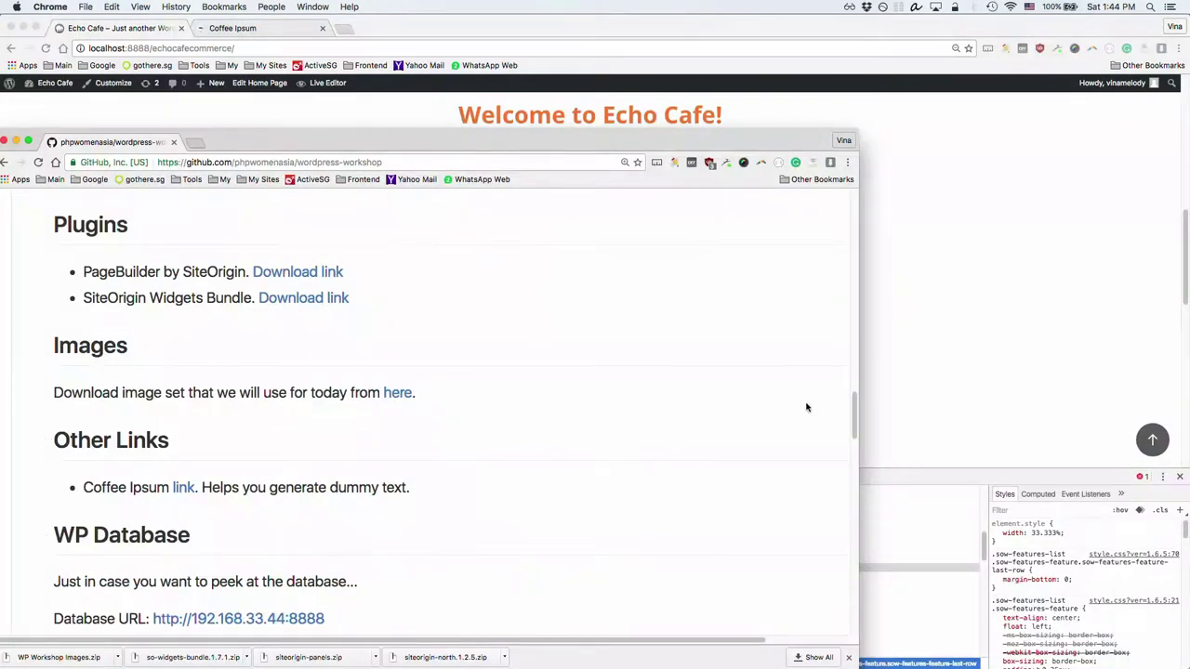
left_click(887, 366)
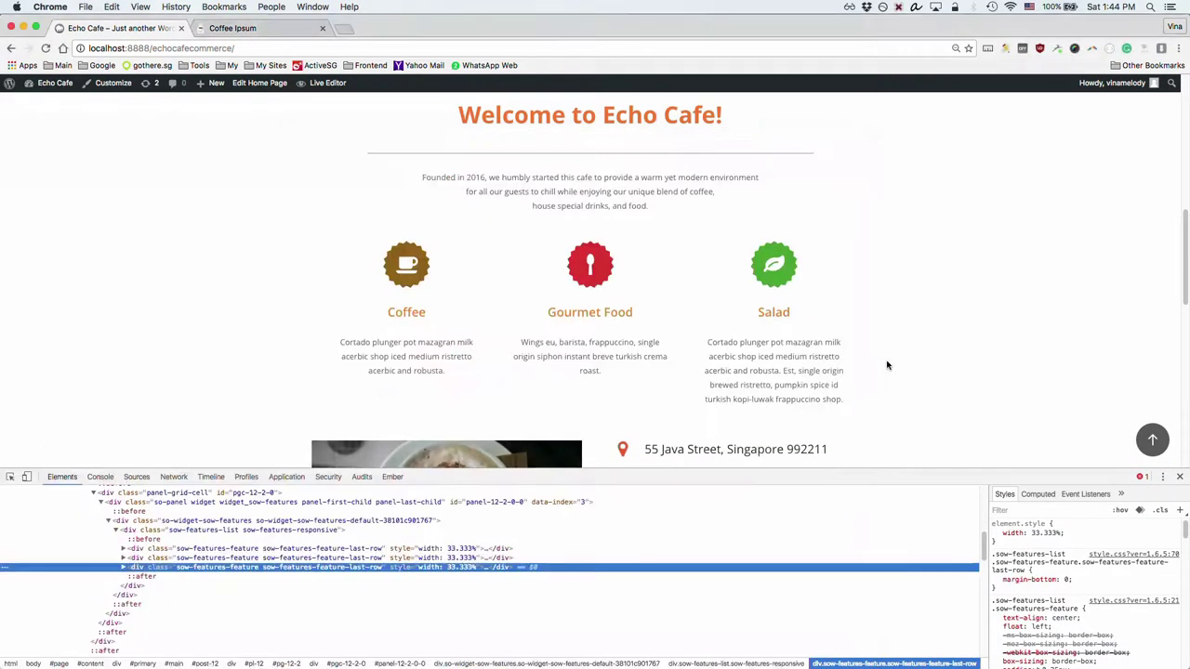
left_click_drag(349, 342, 457, 375)
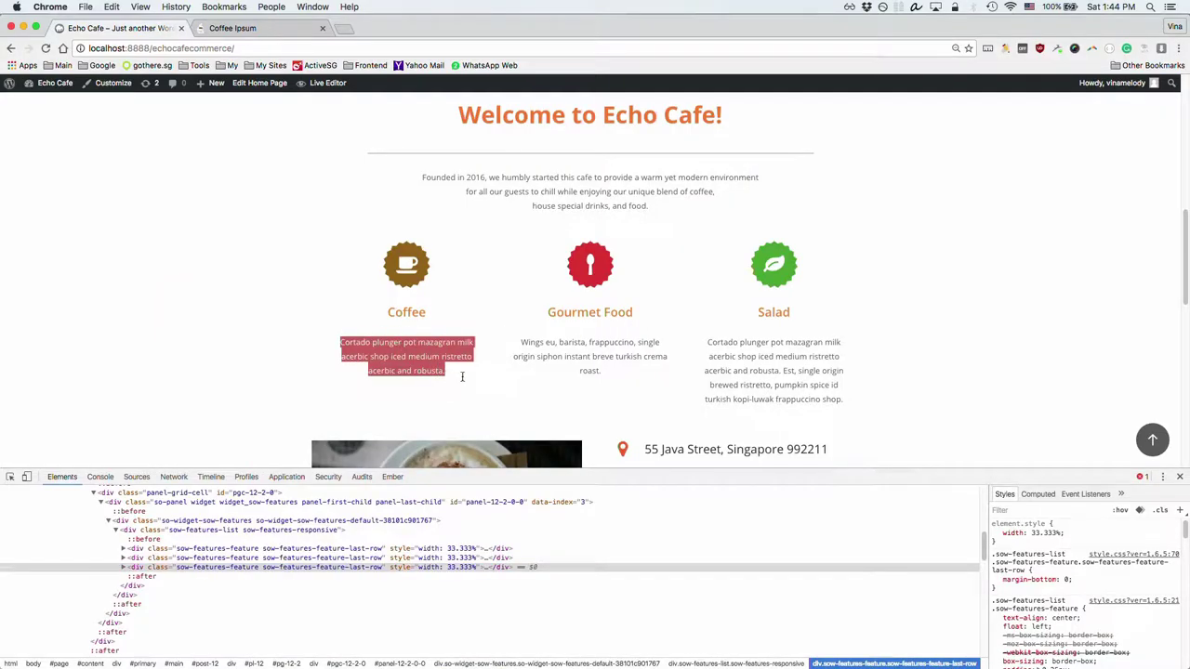
left_click(399, 354)
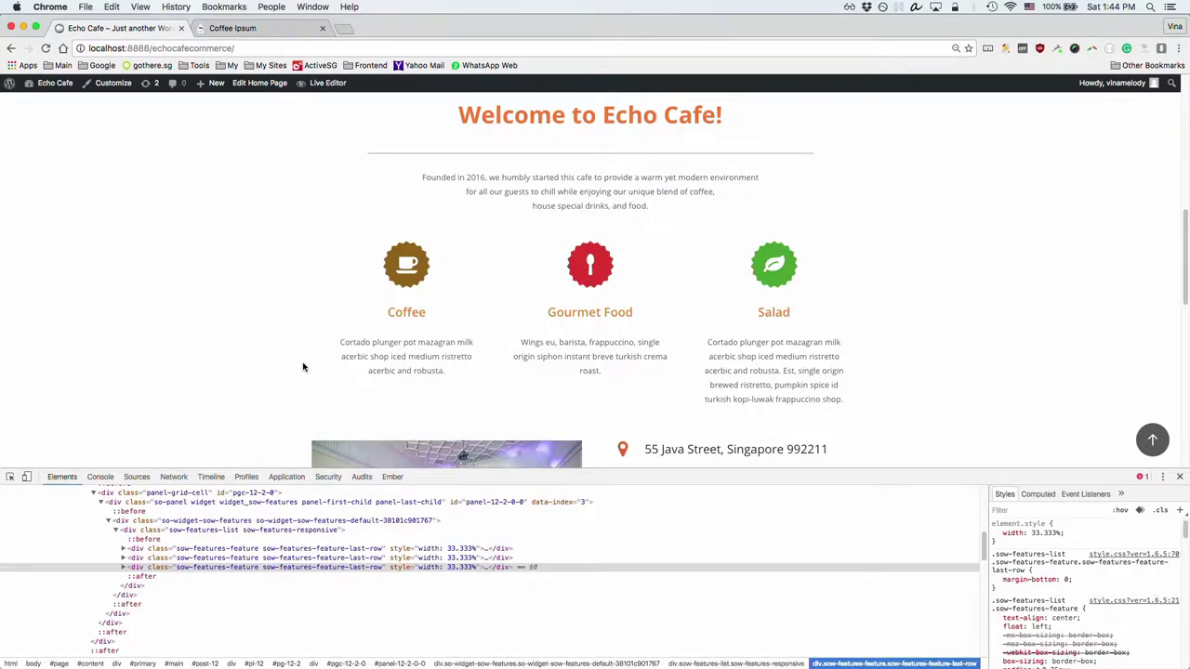
Step: Copy a Coffee Ipsum sentence and paste it as the Coffee feature's description
key("super+grave")
key("super+grave")
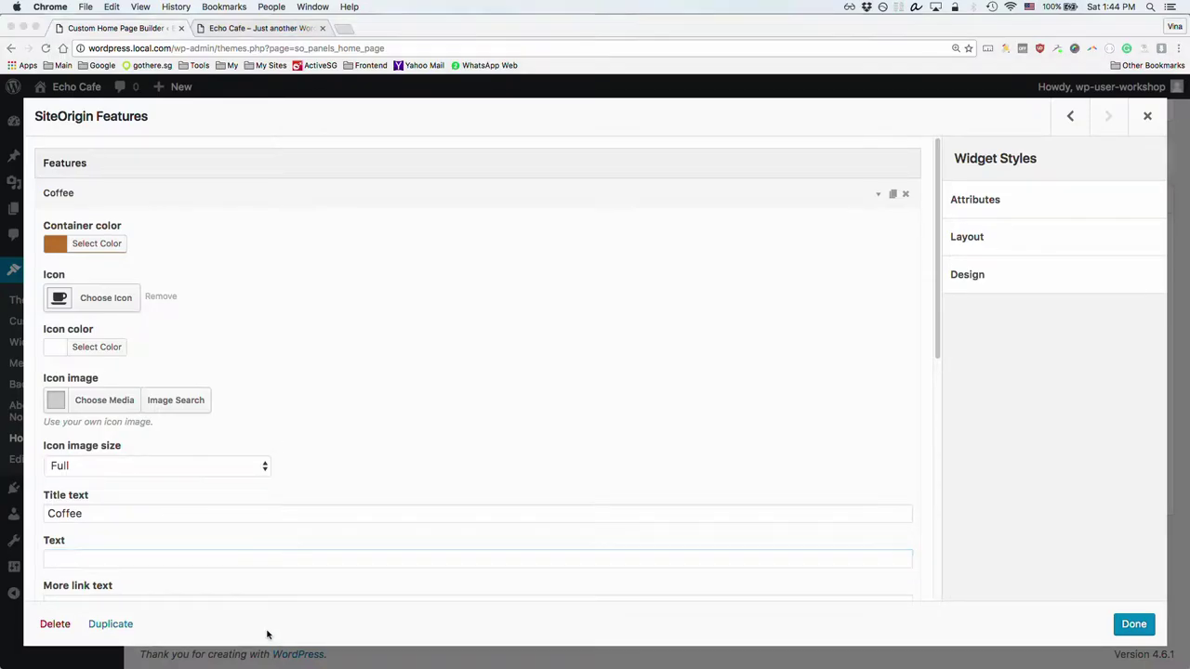
key("super+grave")
left_click(274, 29)
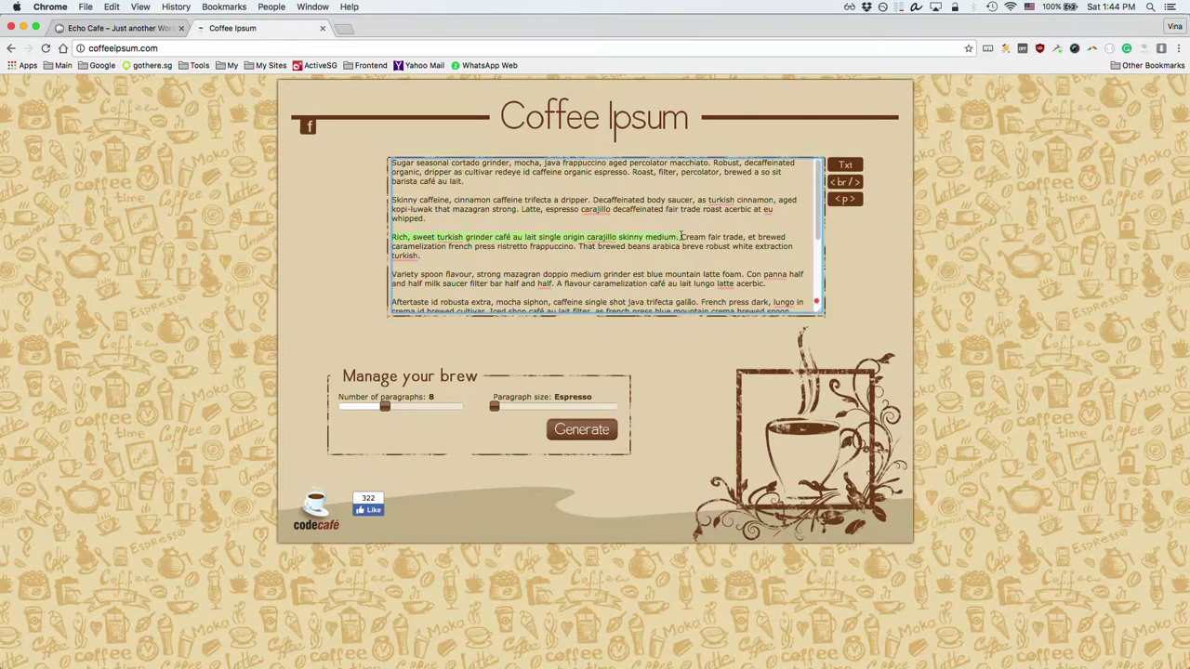
left_click(119, 29)
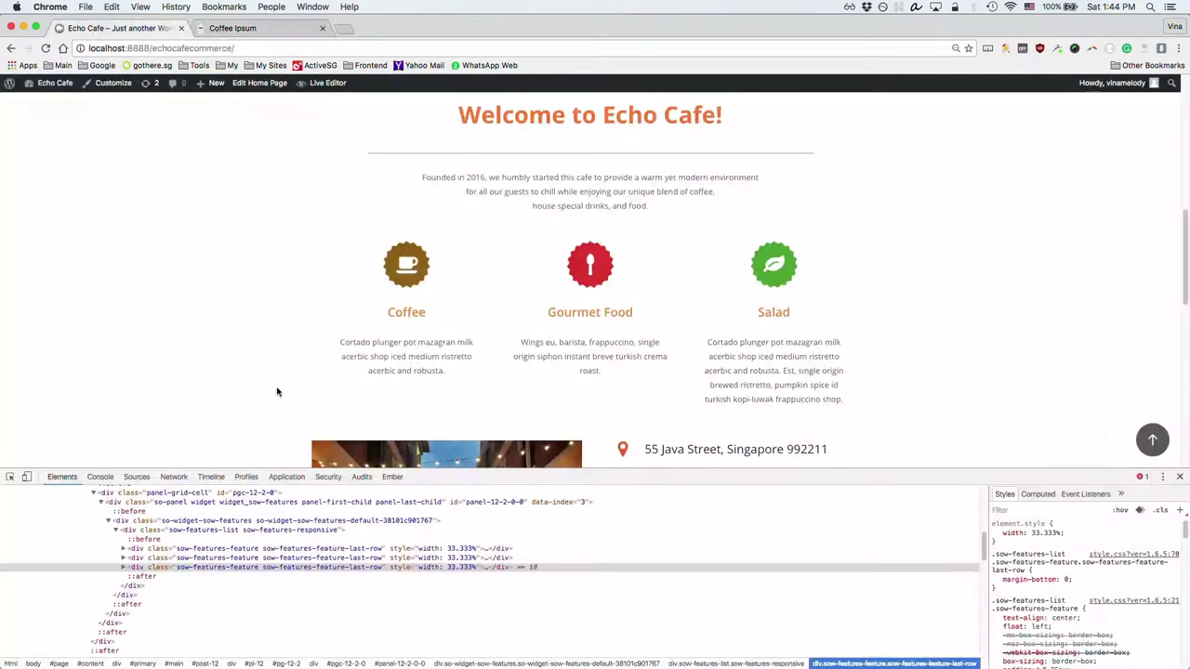
left_click(265, 28)
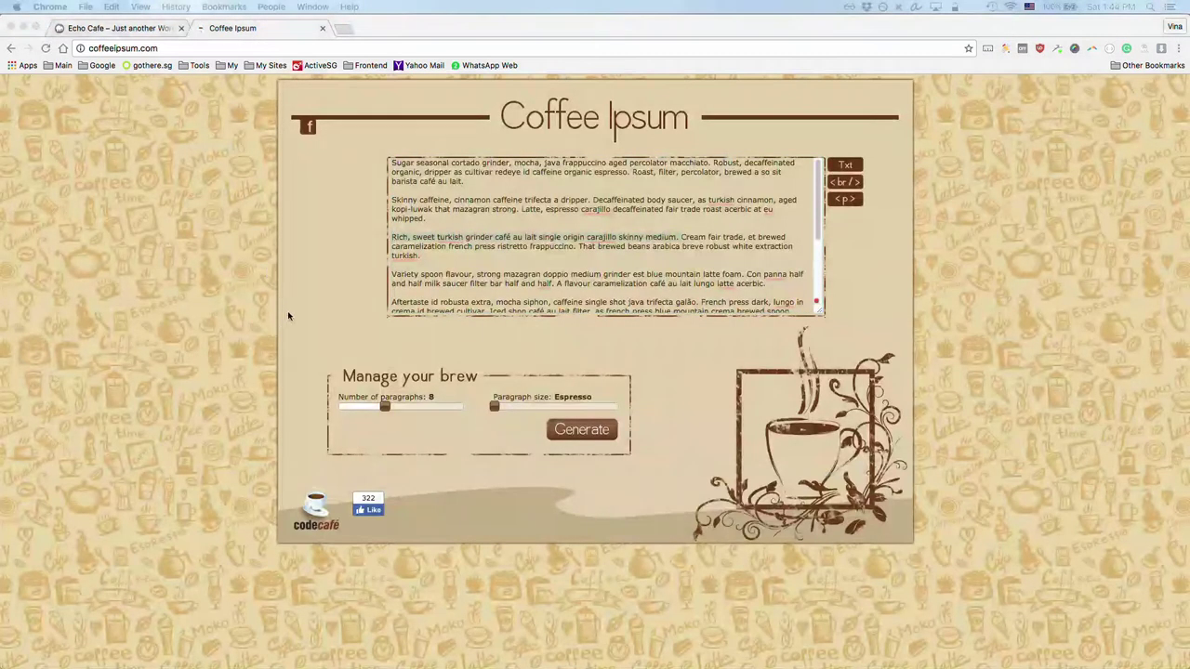
key("super+grave")
type("Rich, sweet turkish grinder café au lait single origin carajillo skinny medium.")
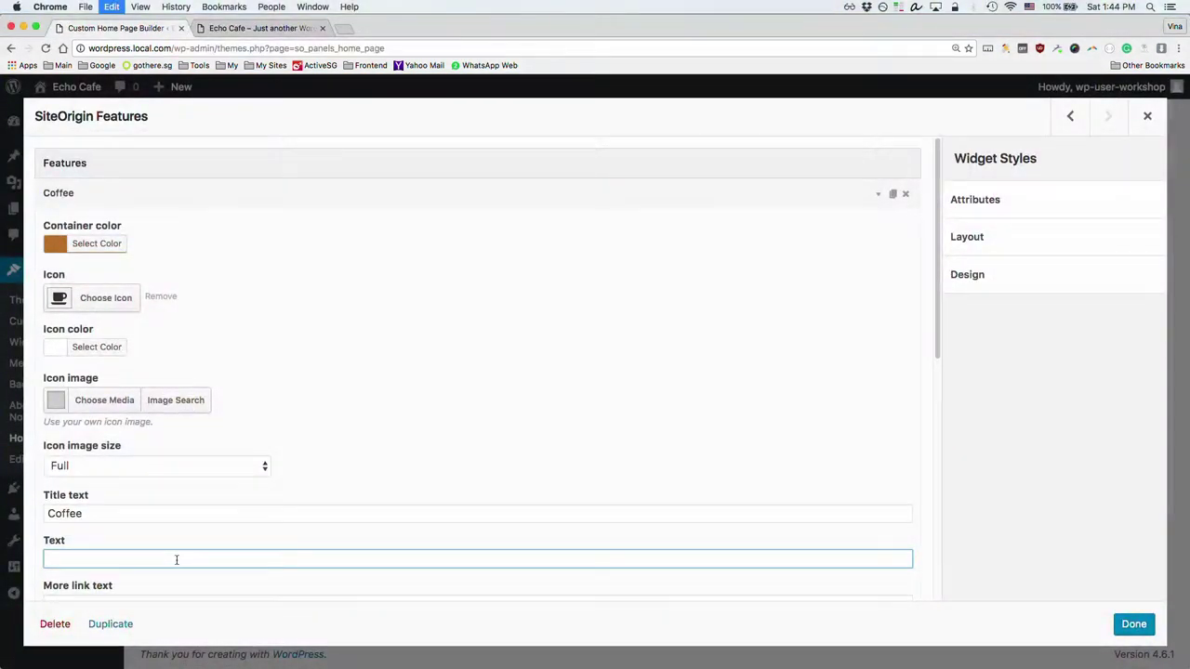
Step: Check the pasted description and collapse the Coffee feature's settings
scroll(198, 546, "down", 4)
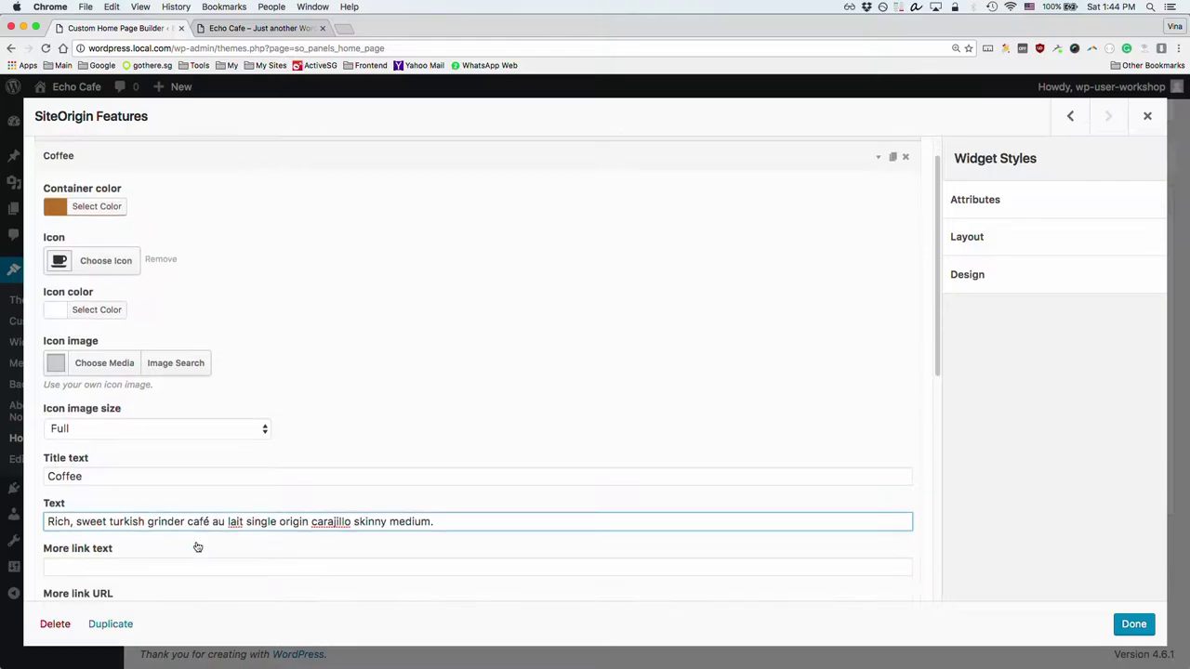
scroll(195, 546, "down", 3)
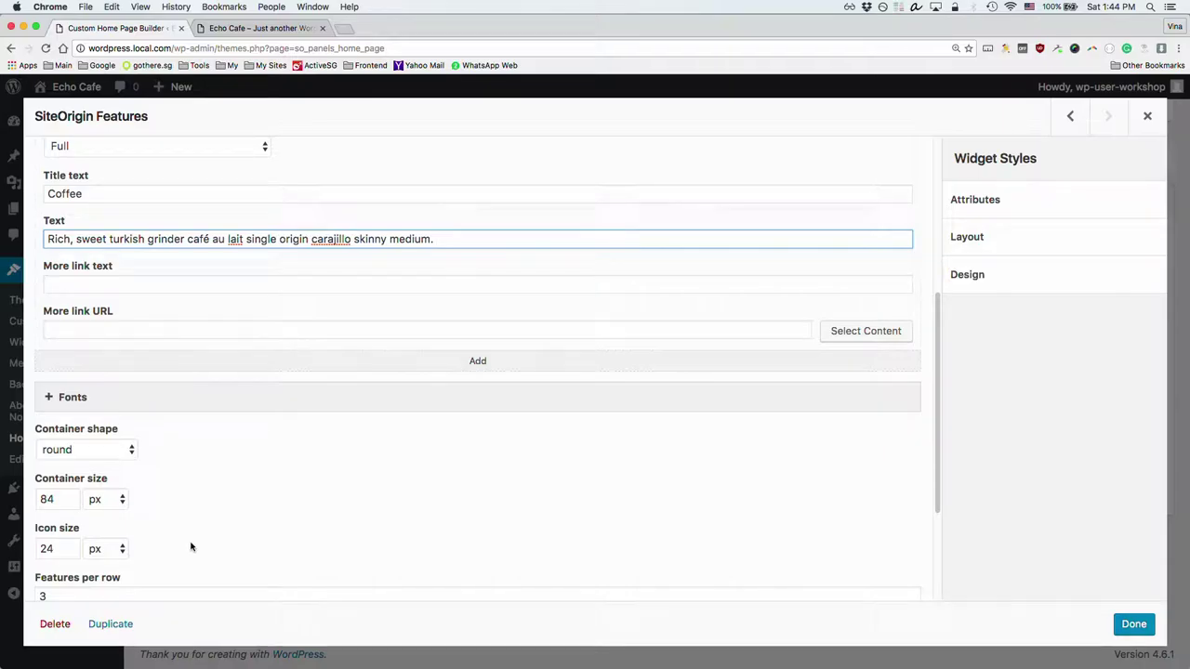
scroll(193, 544, "up", 7)
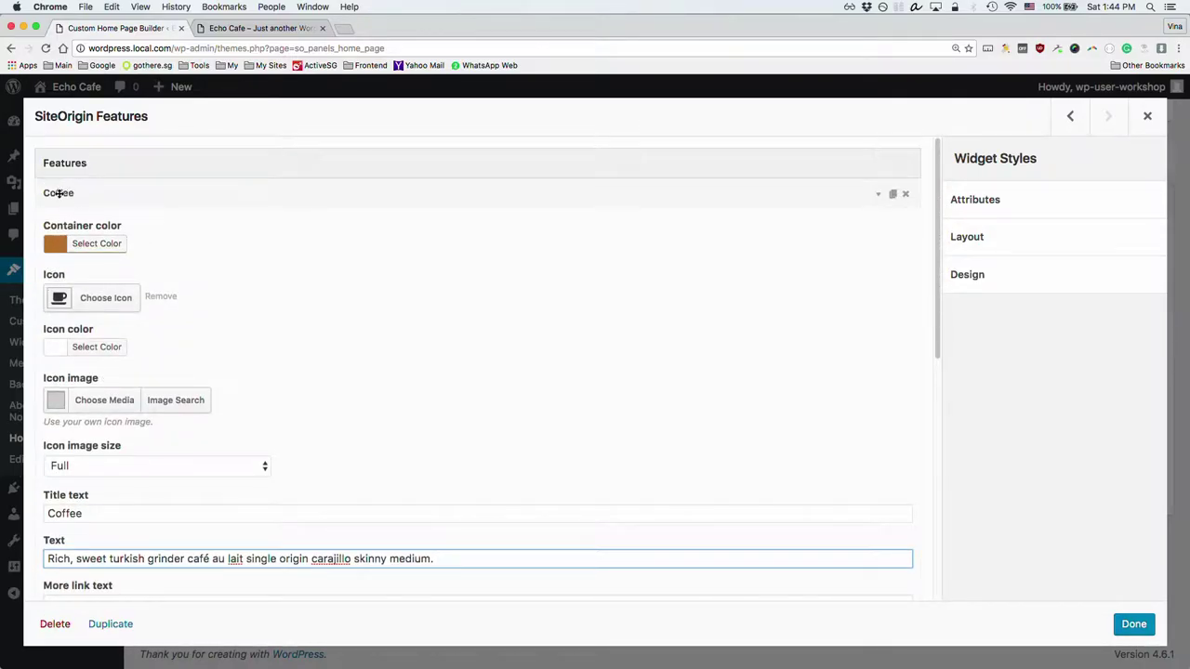
left_click(58, 193)
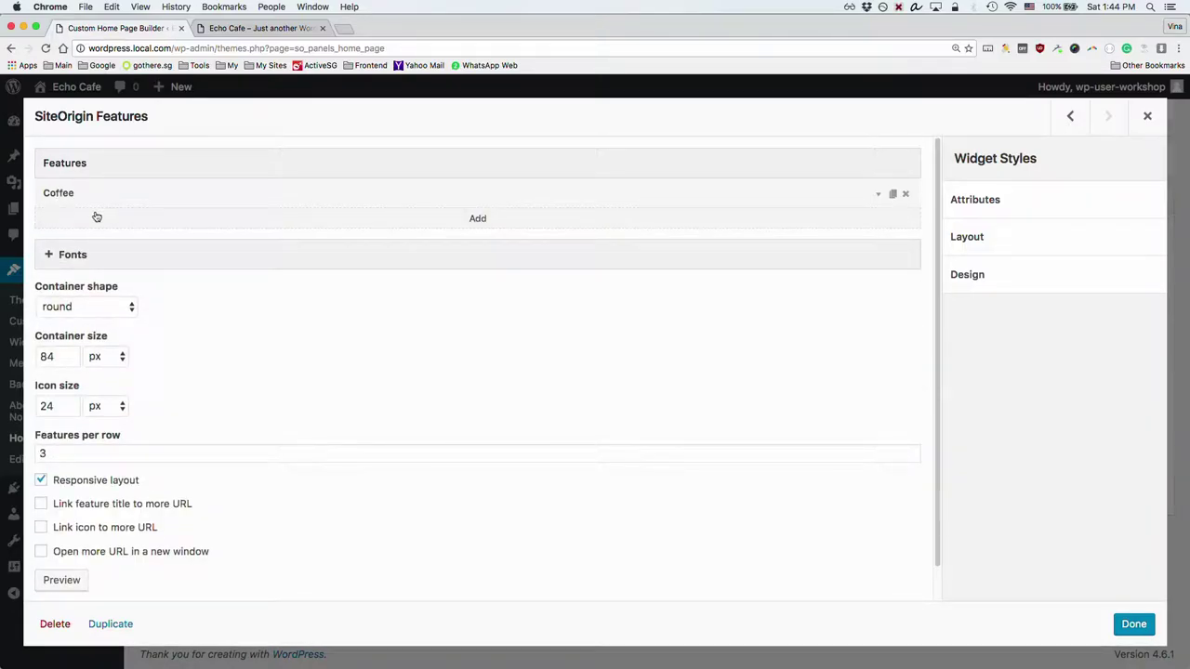
Step: Add a second feature and give its container a pink colour
left_click(479, 221)
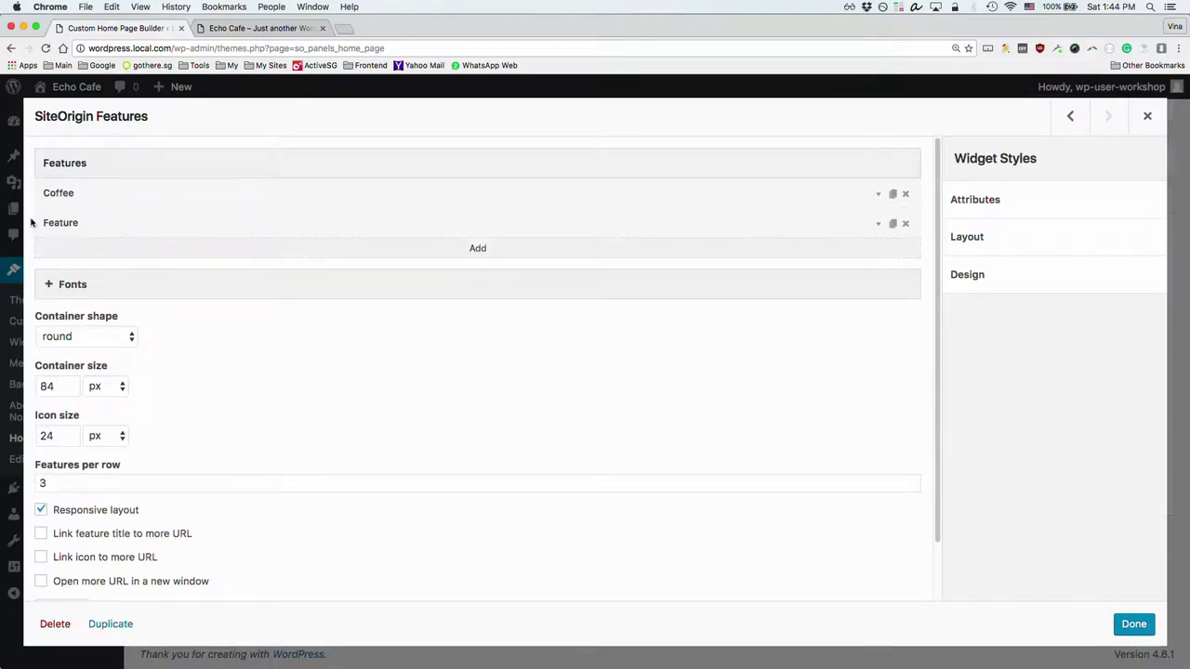
left_click(69, 224)
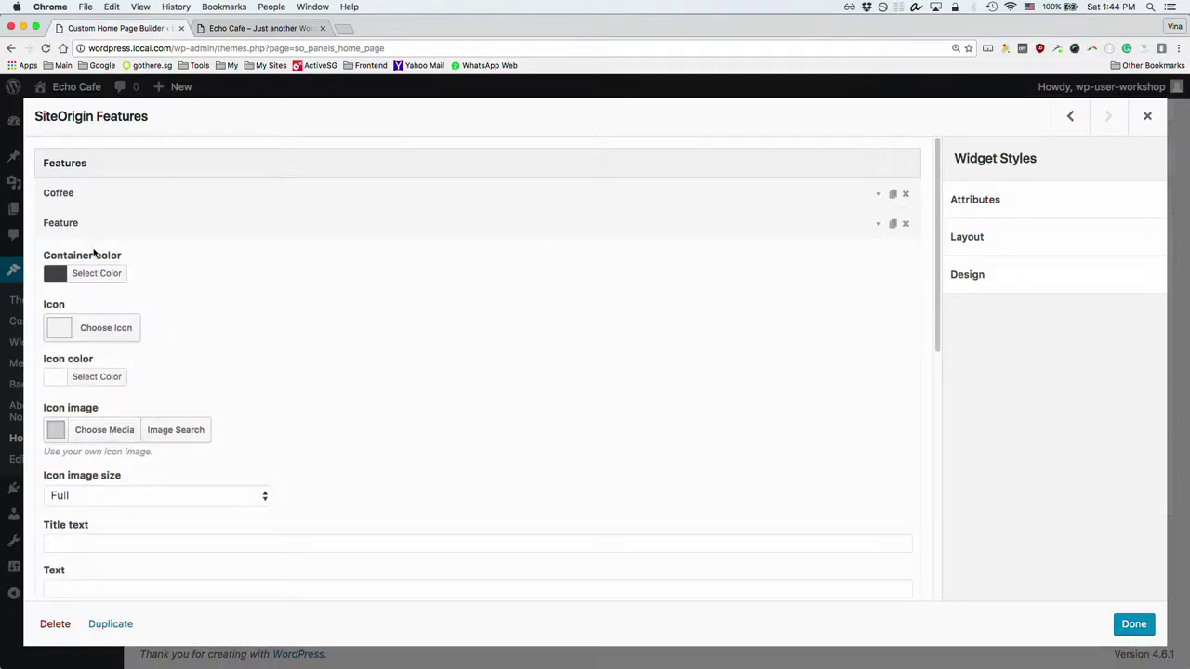
left_click(86, 273)
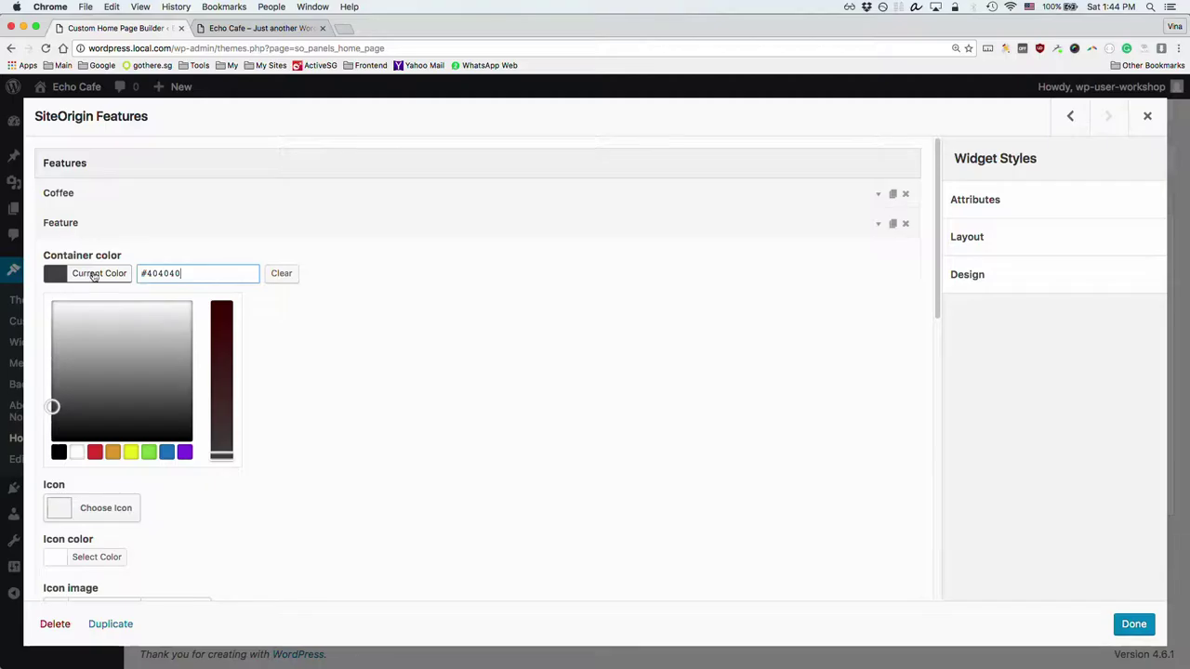
left_click(94, 453)
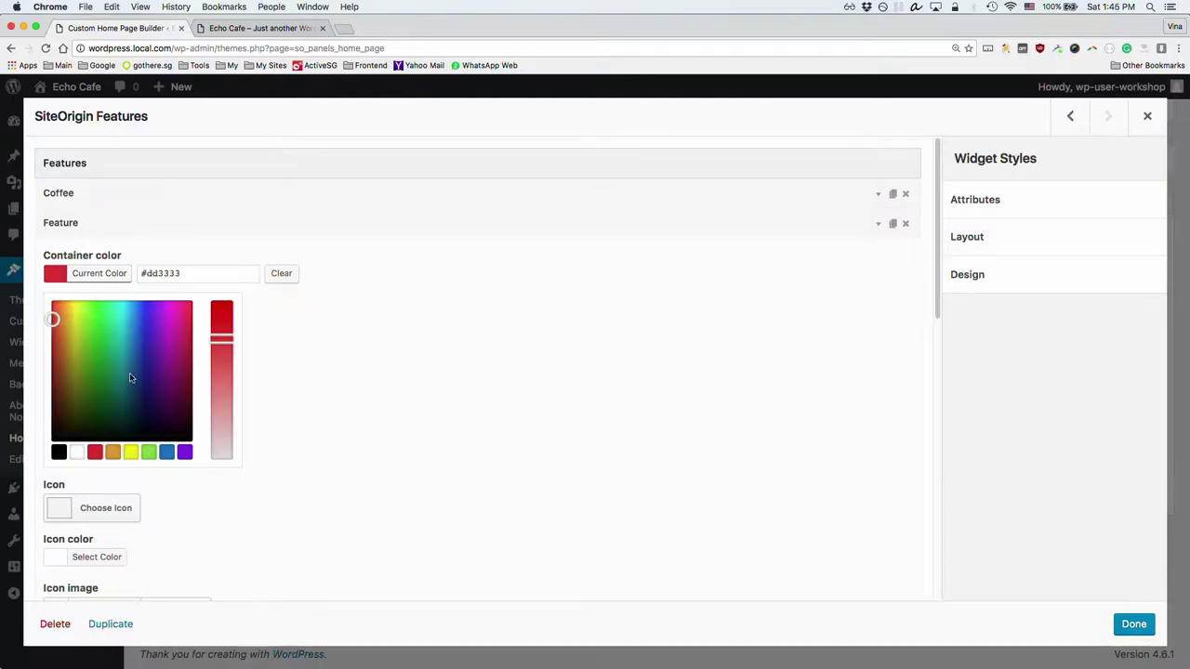
left_click(185, 310)
left_click(322, 322)
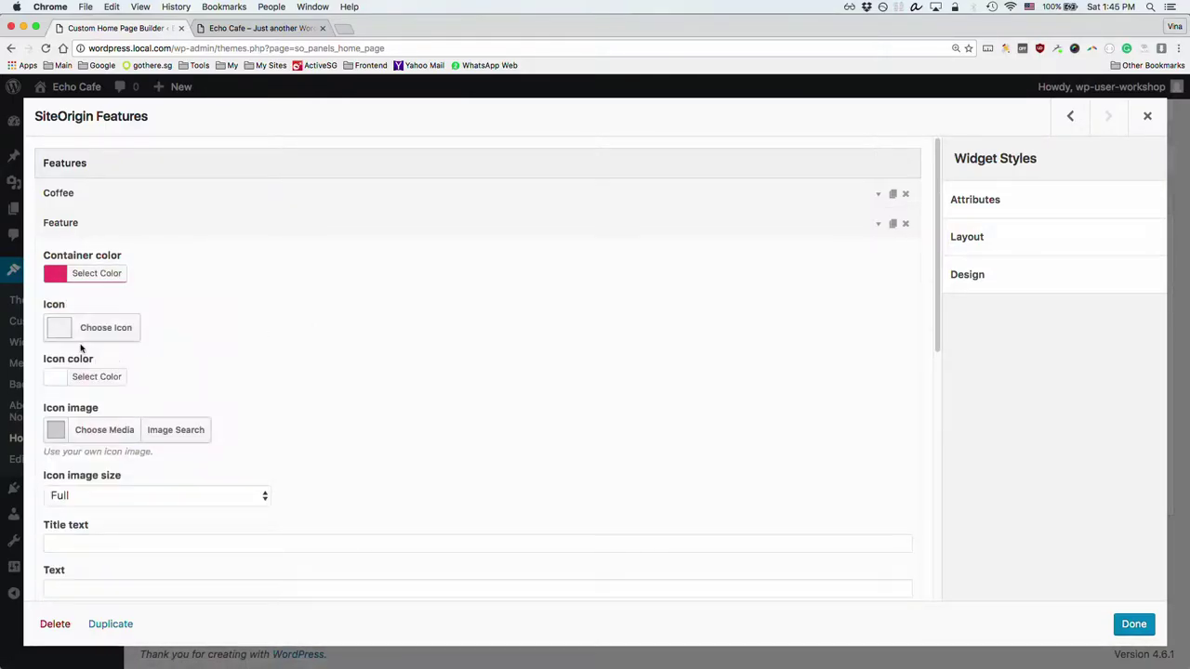
Step: Choose the spoon icon from the icon library, keeping the icon colour white
left_click(116, 330)
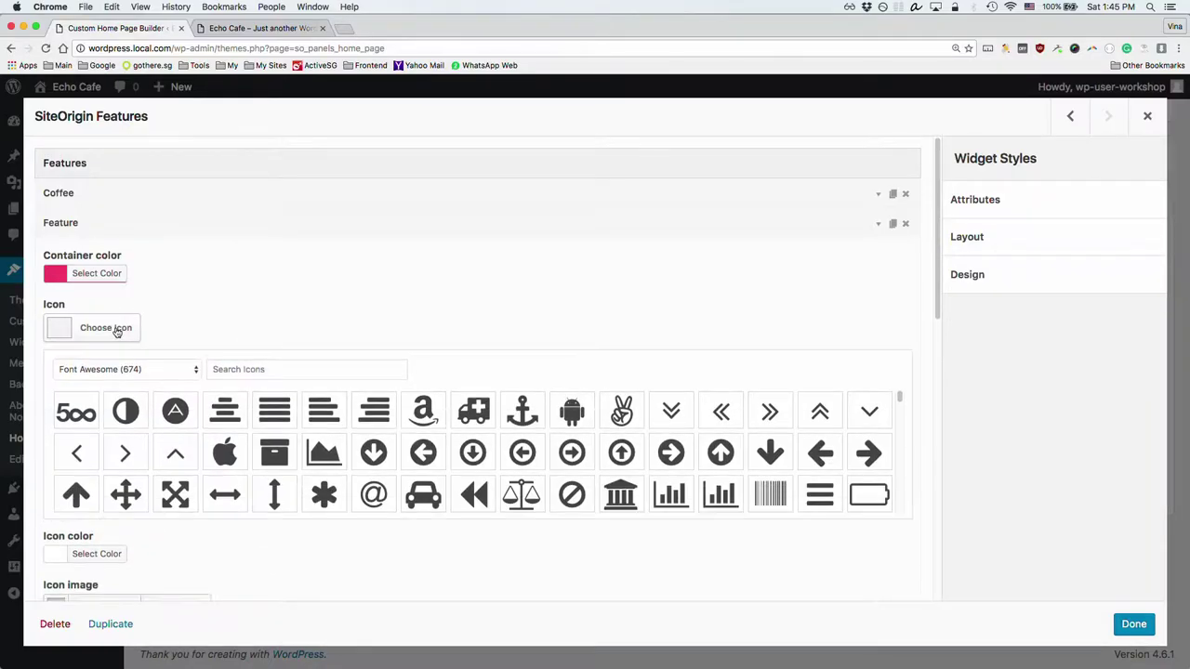
left_click(275, 368)
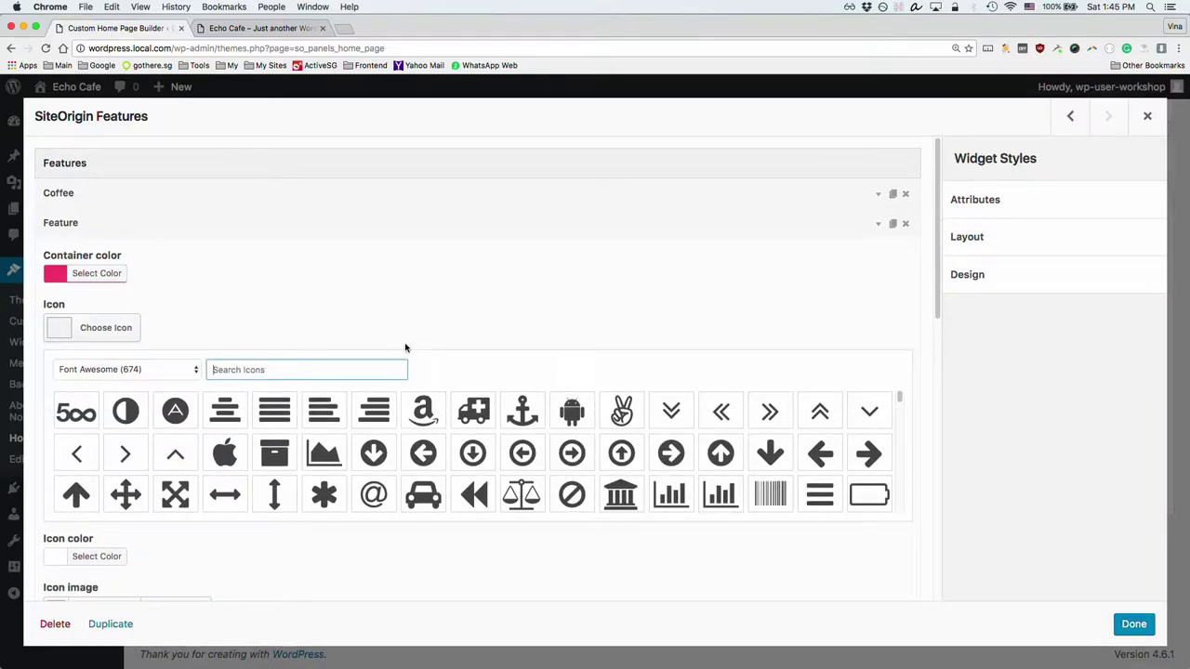
type("sp")
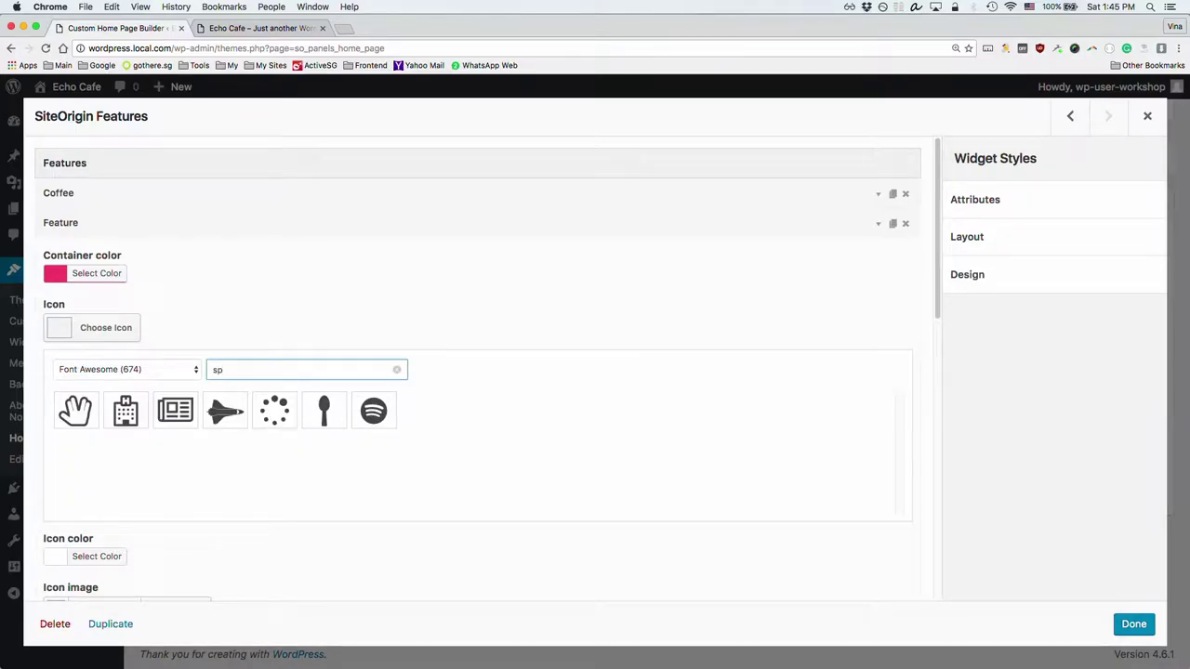
left_click(324, 411)
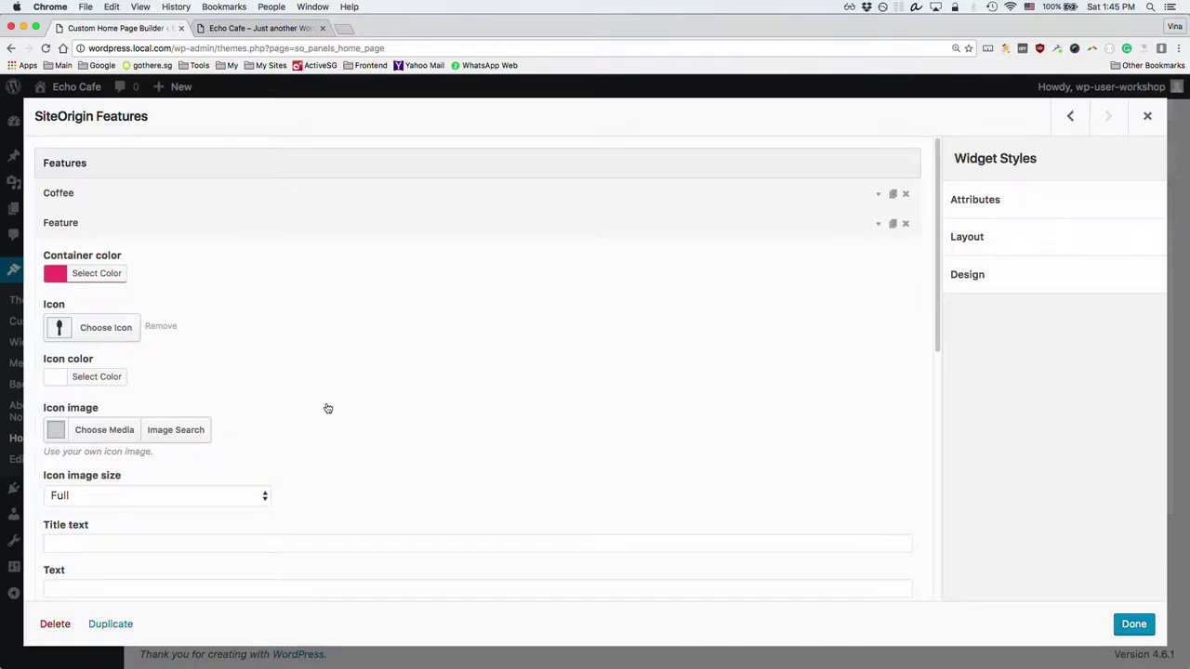
left_click(110, 382)
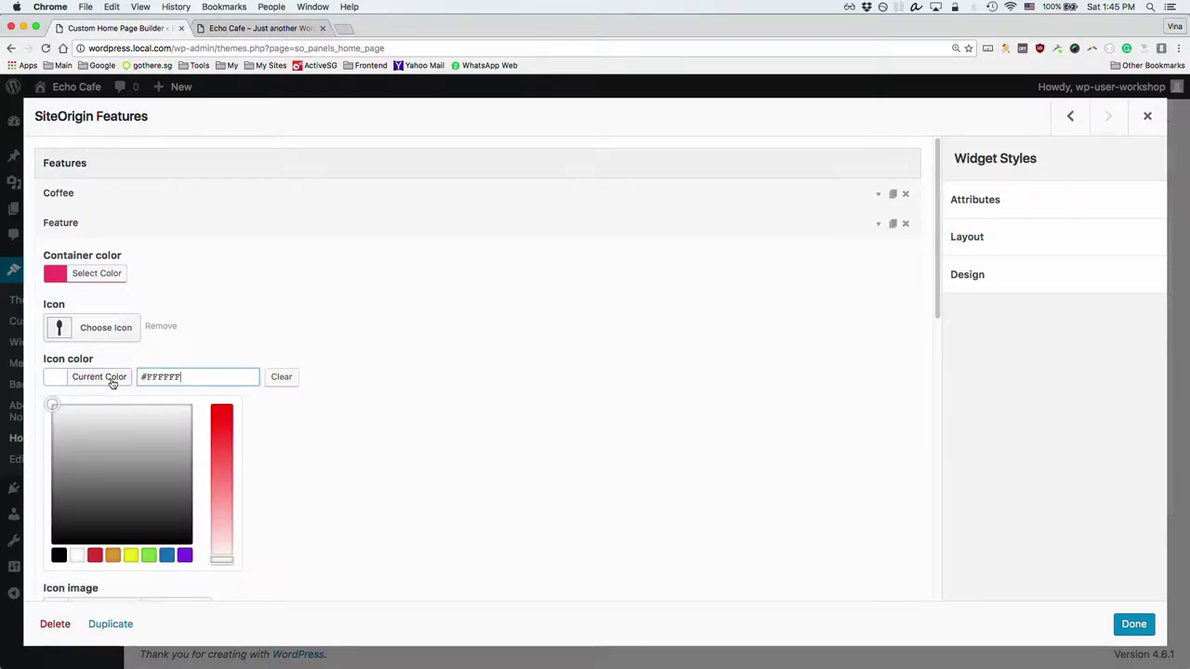
left_click(224, 341)
scroll(175, 400, "down", 1)
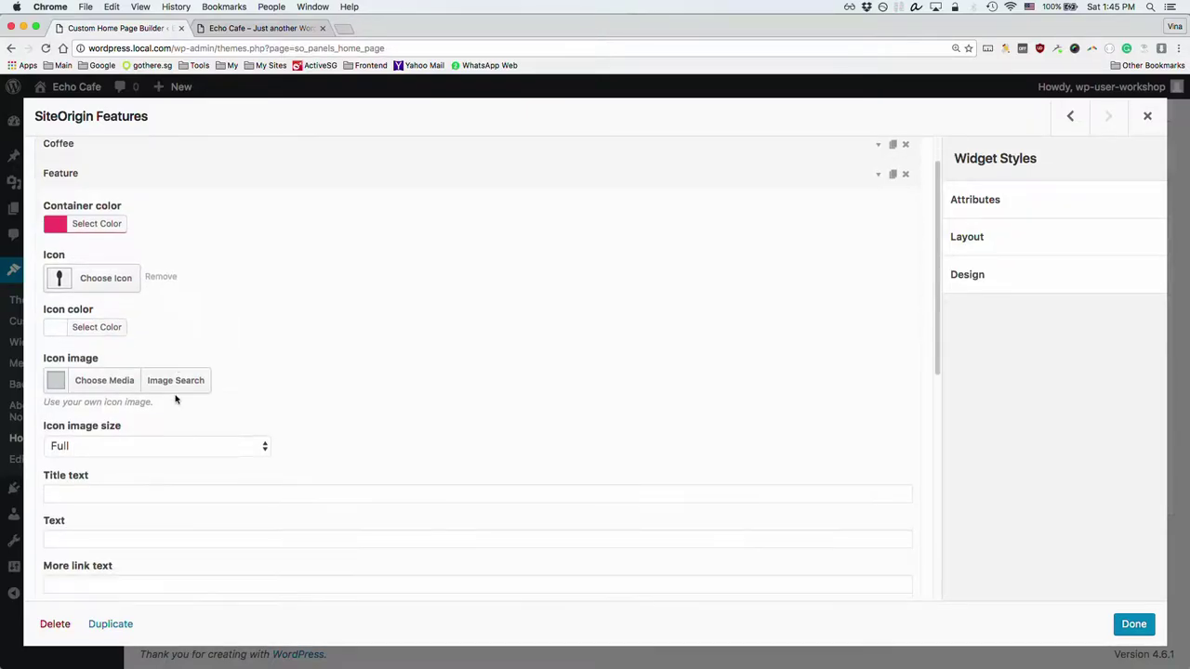
Step: Title it 'Gourmet Food', paste the coffee description, and collapse the item
left_click(169, 490)
type("Gourmet Food")
left_click(478, 539)
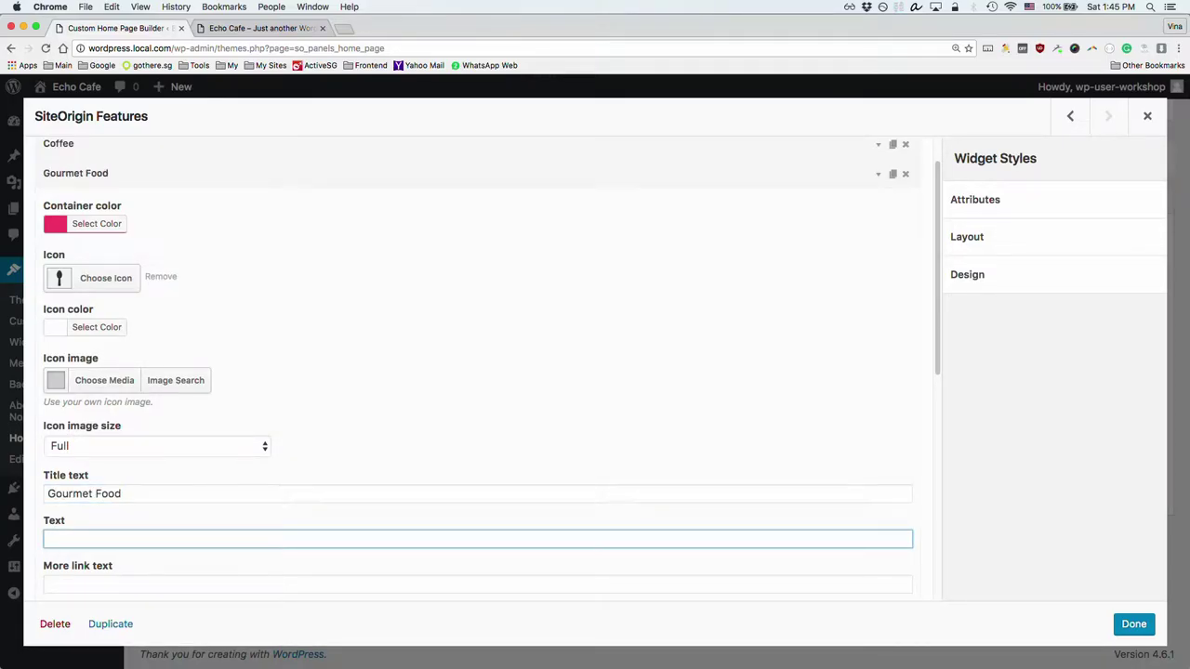
type("Rich, sweet turkish grinder café au lait single origin carajillo skinny medium.")
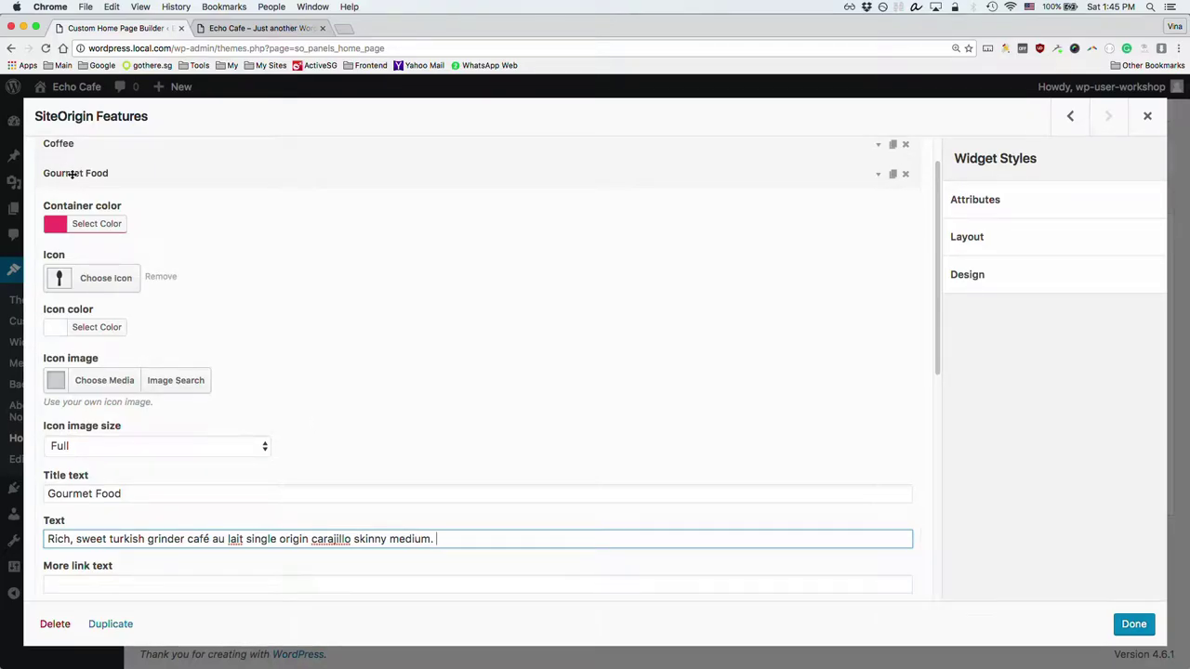
left_click(73, 174)
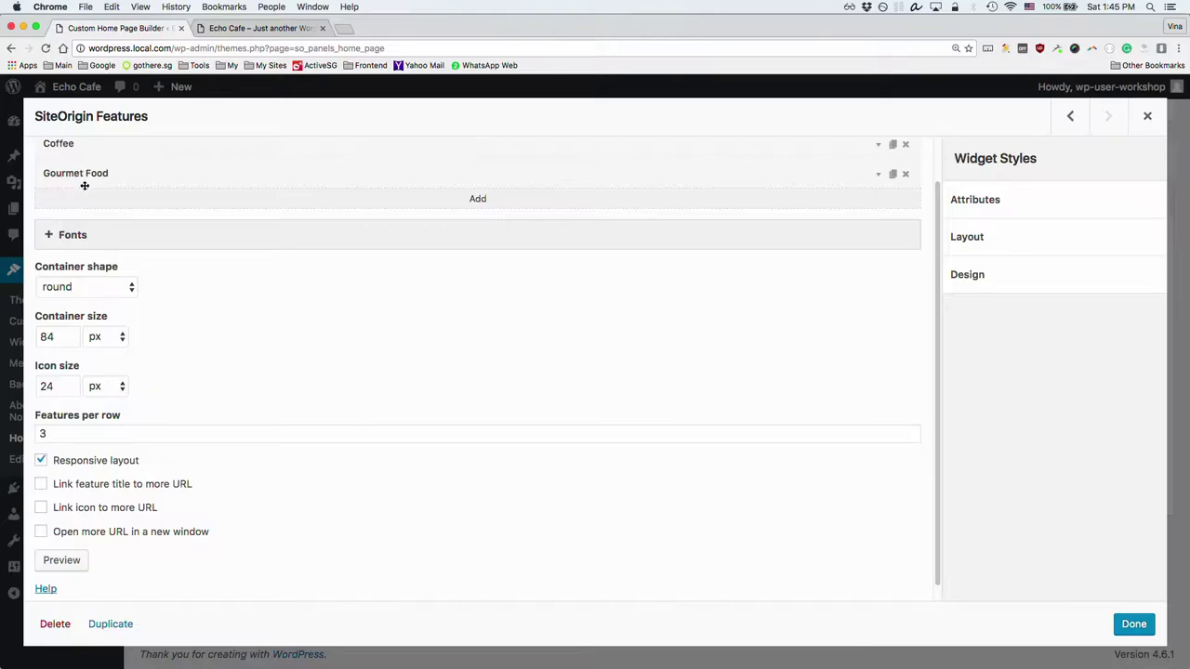
Step: Add a third feature with a green container colour
left_click(492, 199)
left_click(78, 203)
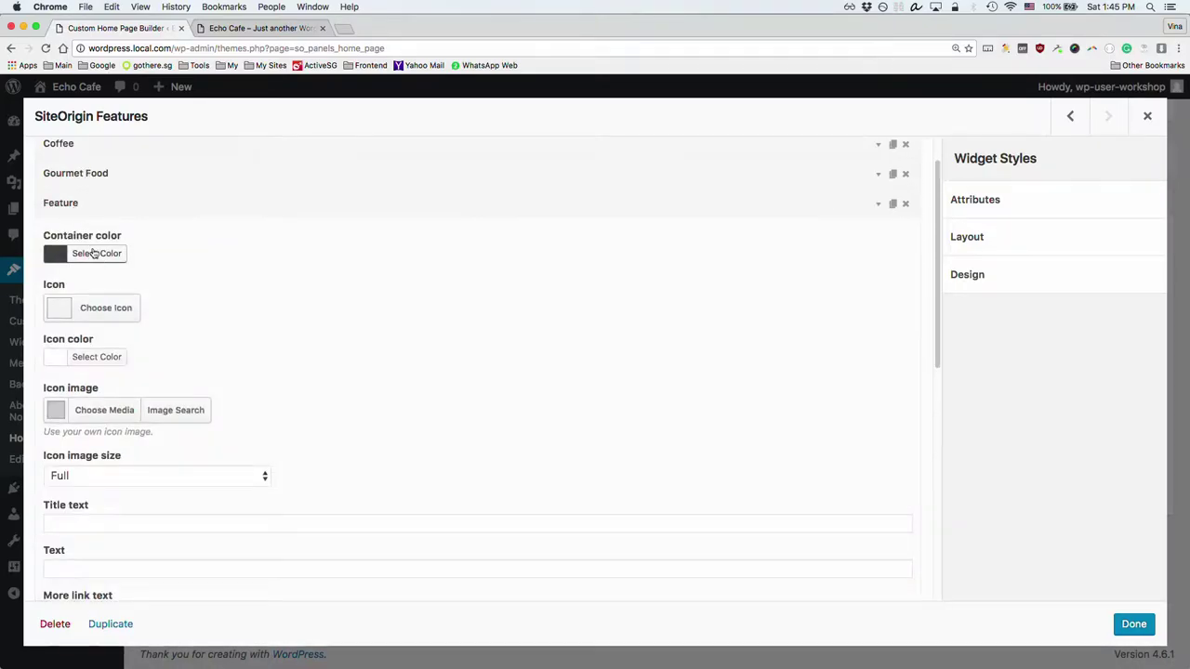
left_click(97, 253)
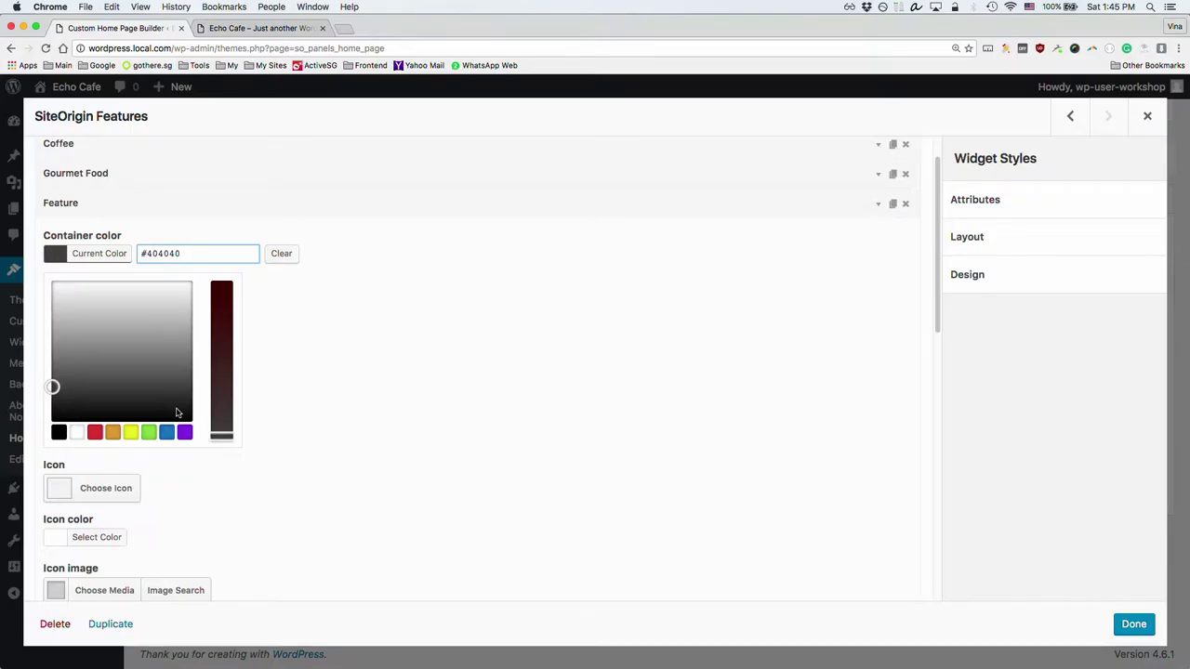
left_click(149, 432)
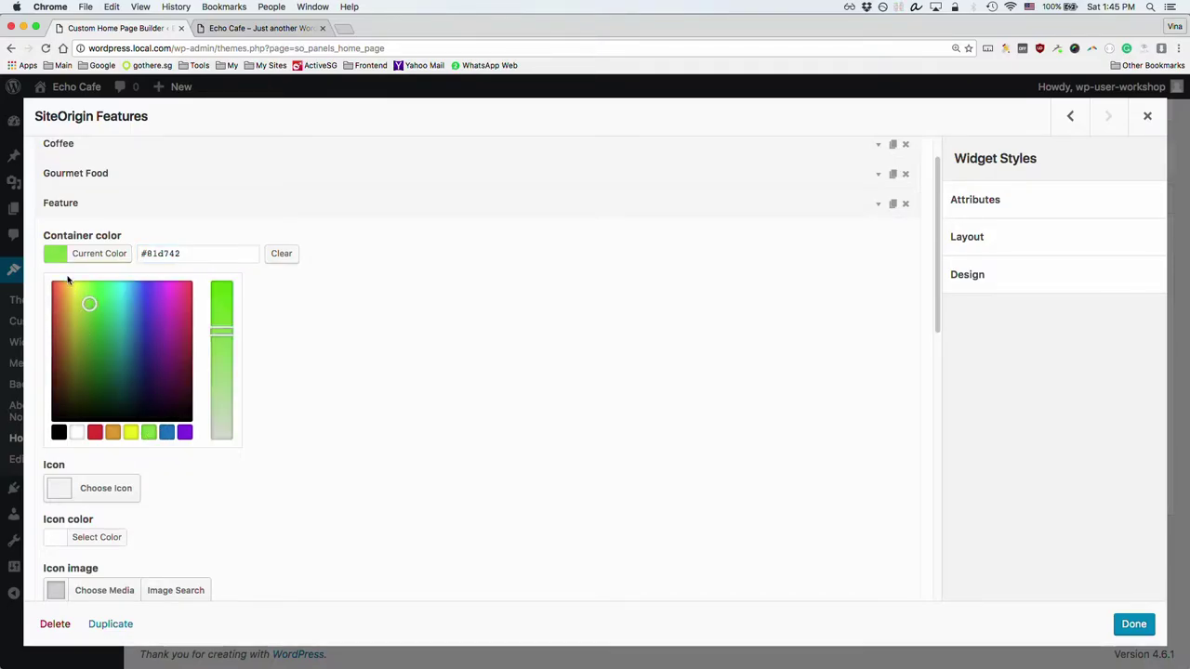
left_click(96, 308)
left_click(367, 304)
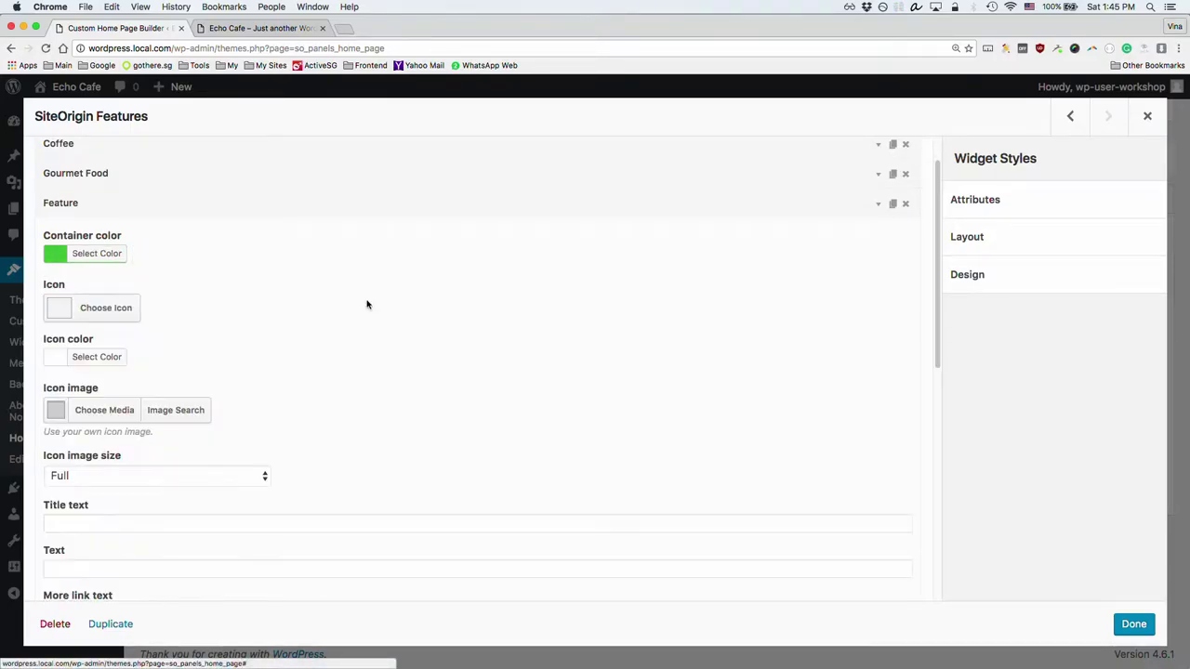
Step: Search the Font Awesome icon picker for 'lea' and open a new browser tab
left_click(111, 308)
left_click(288, 349)
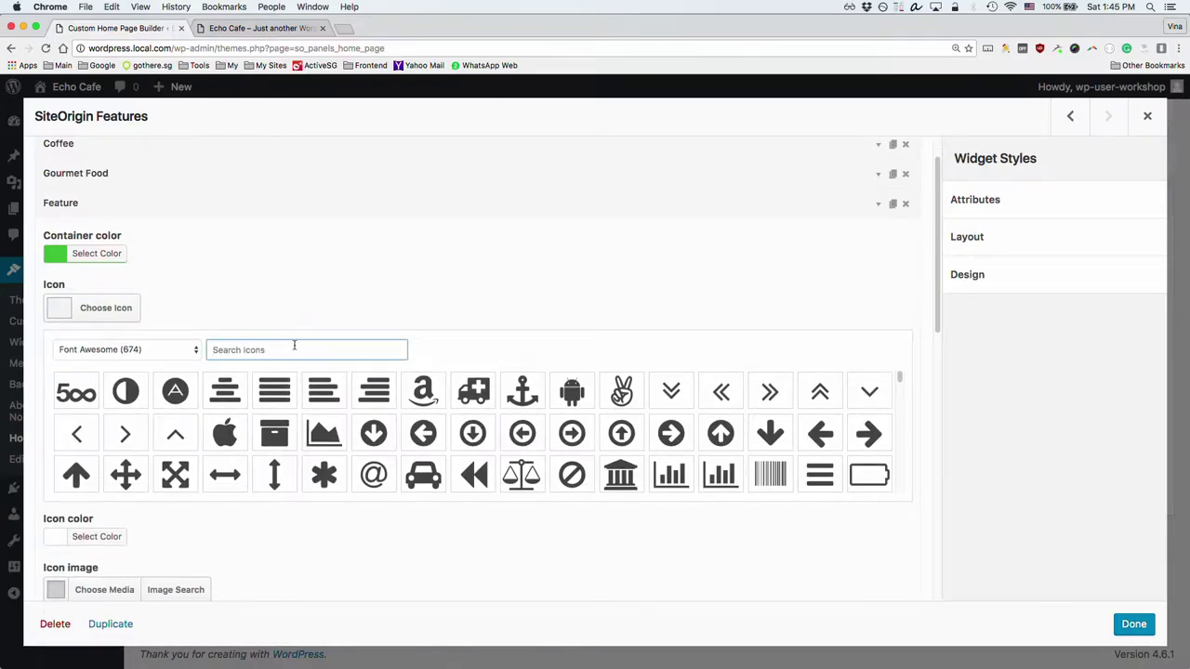
type("lea")
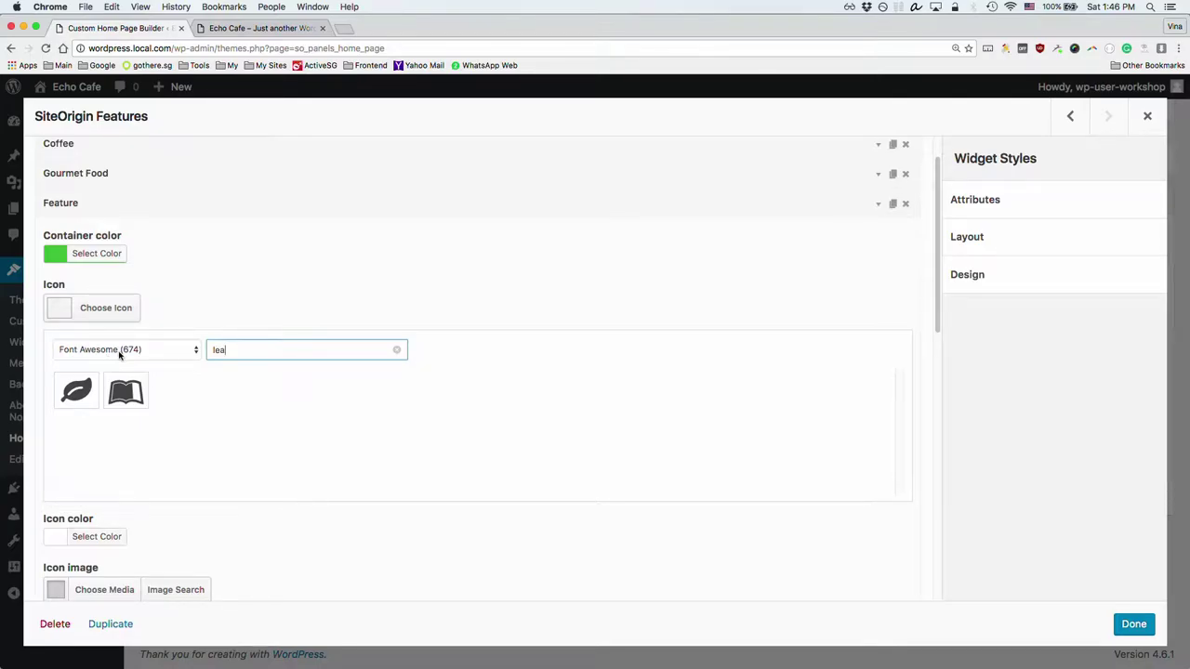
left_click(346, 29)
Step: Search Google for 'font awesome' and open the Font Awesome site's icon list
type("fo")
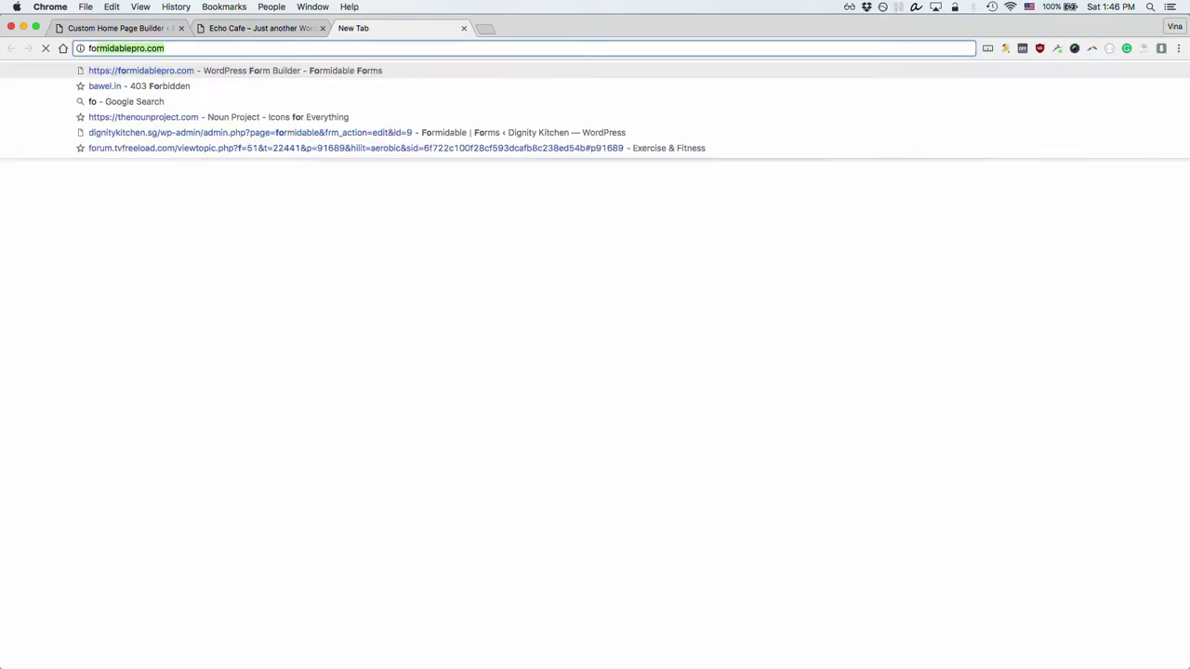
type("nt awe")
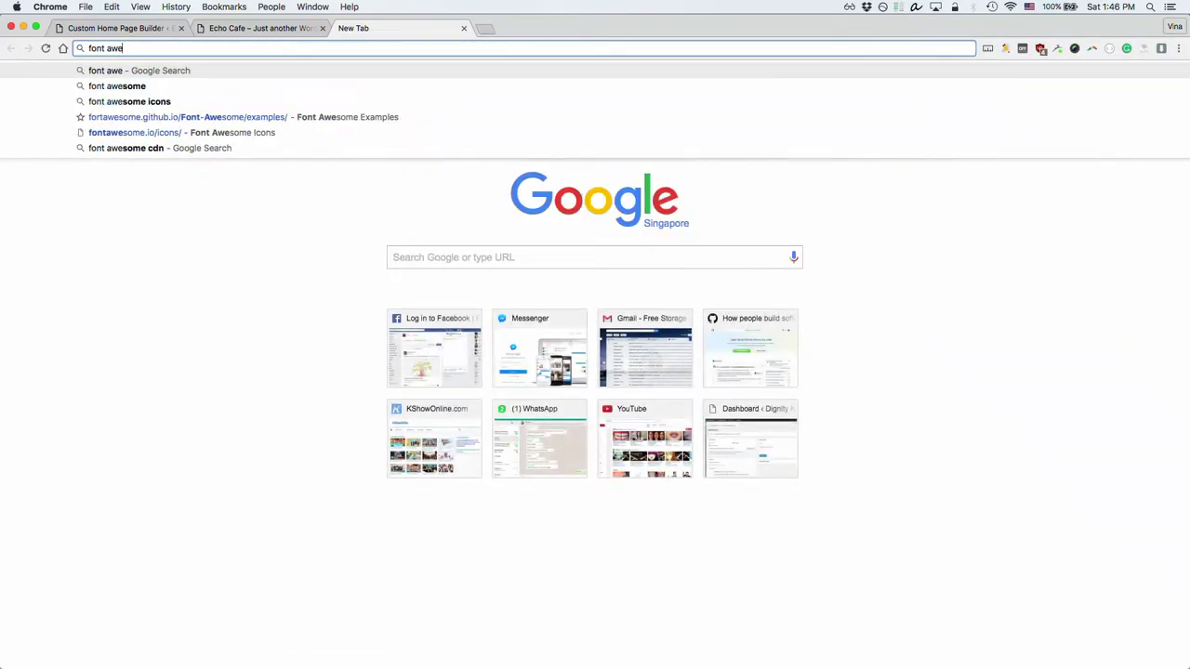
key("Down")
key("Down")
key("Down")
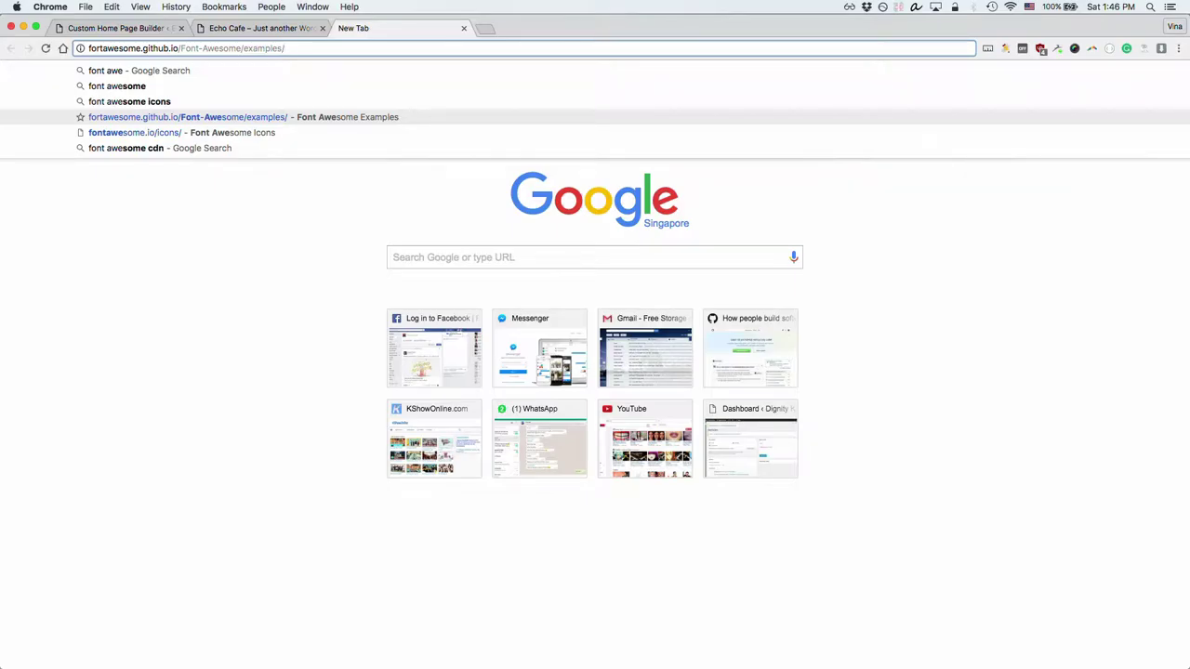
key("Up")
key("Up")
key("Return")
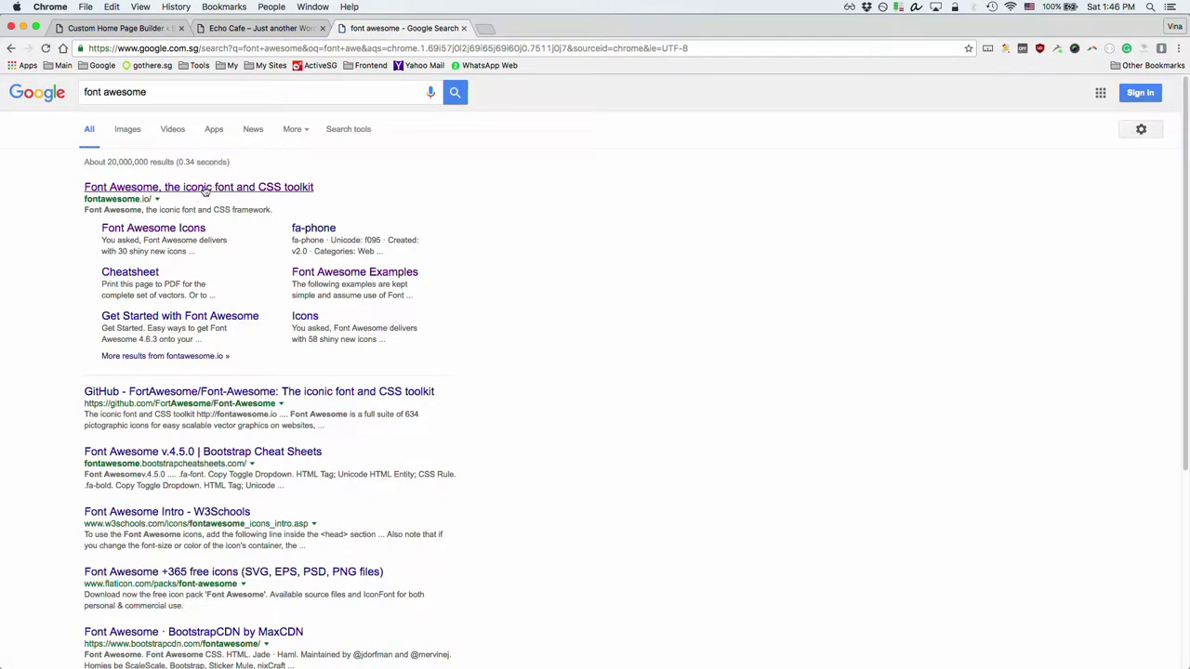
left_click(211, 191)
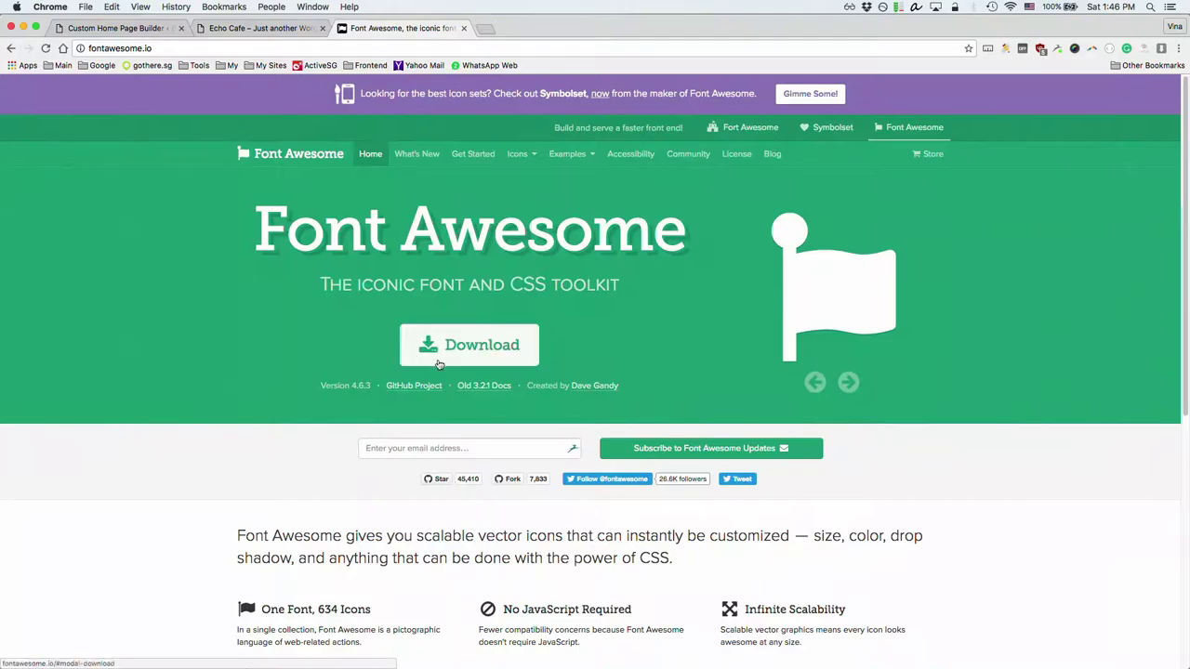
scroll(447, 372, "down", 5)
scroll(473, 372, "up", 5)
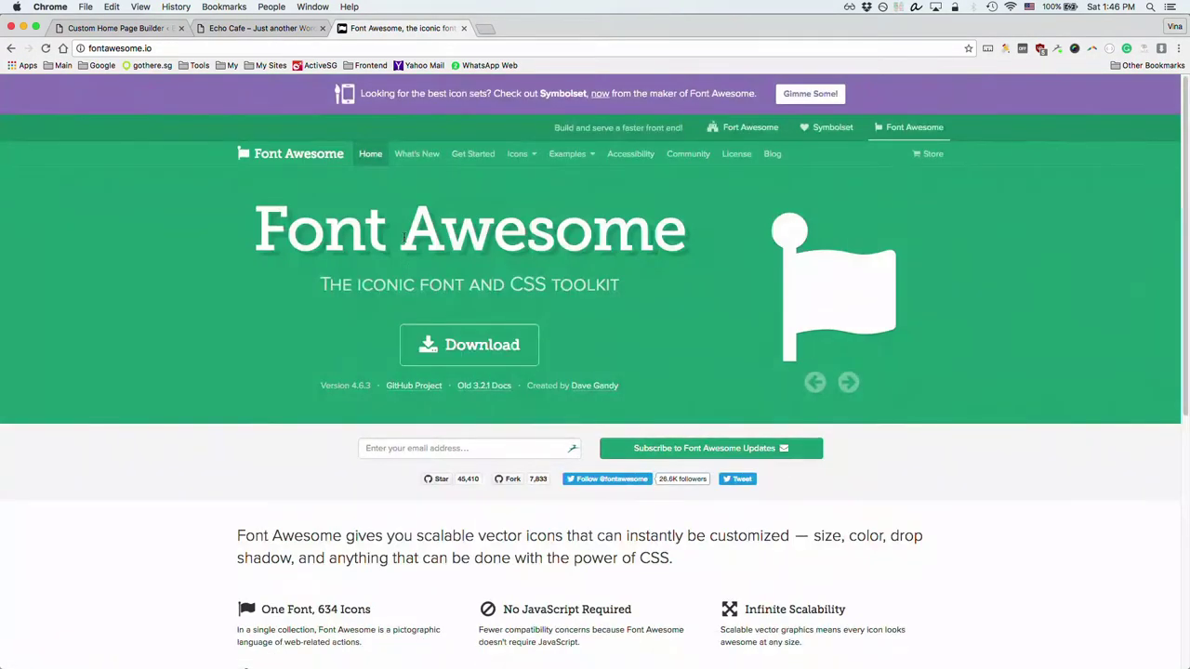
left_click(518, 154)
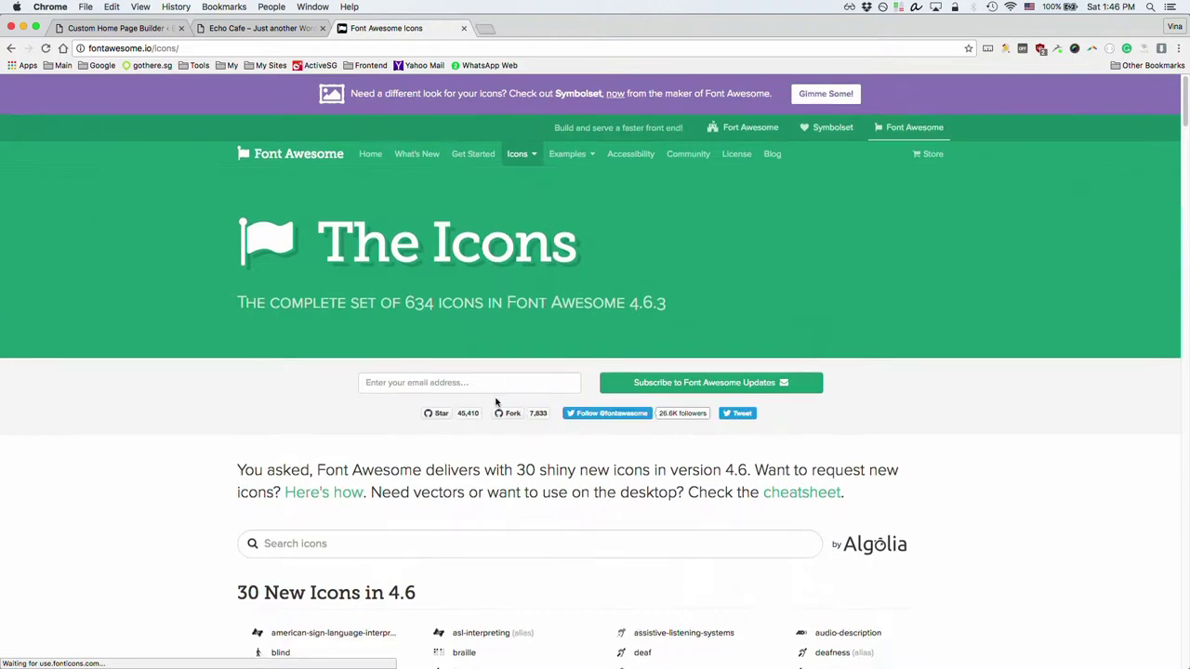
Step: Search the icon list for 'spoon', open the fa-spoon page, then return to Echo Cafe
scroll(507, 400, "down", 5)
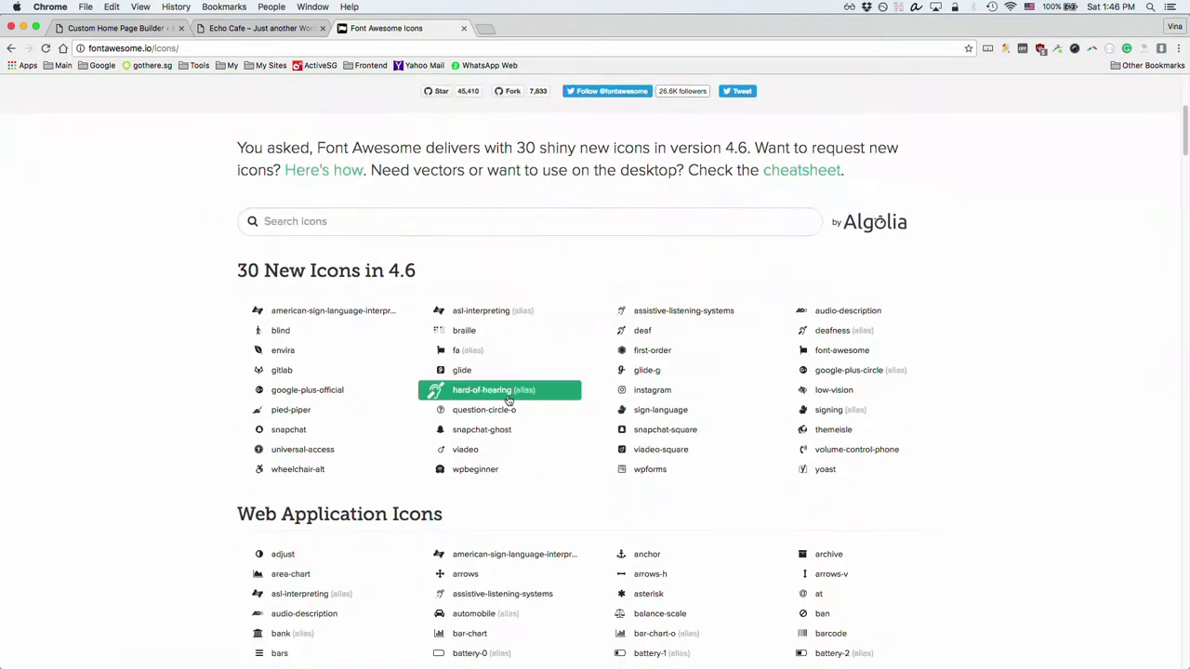
scroll(446, 403, "down", 3)
scroll(452, 399, "down", 10)
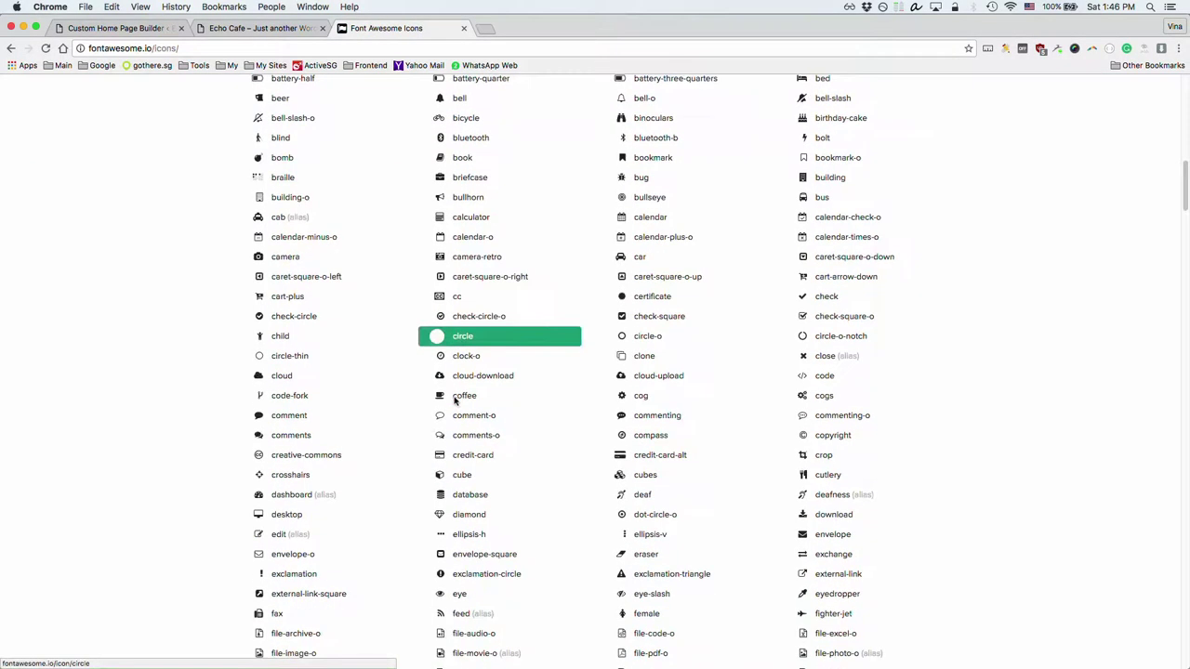
scroll(307, 472, "up", 15)
left_click(390, 543)
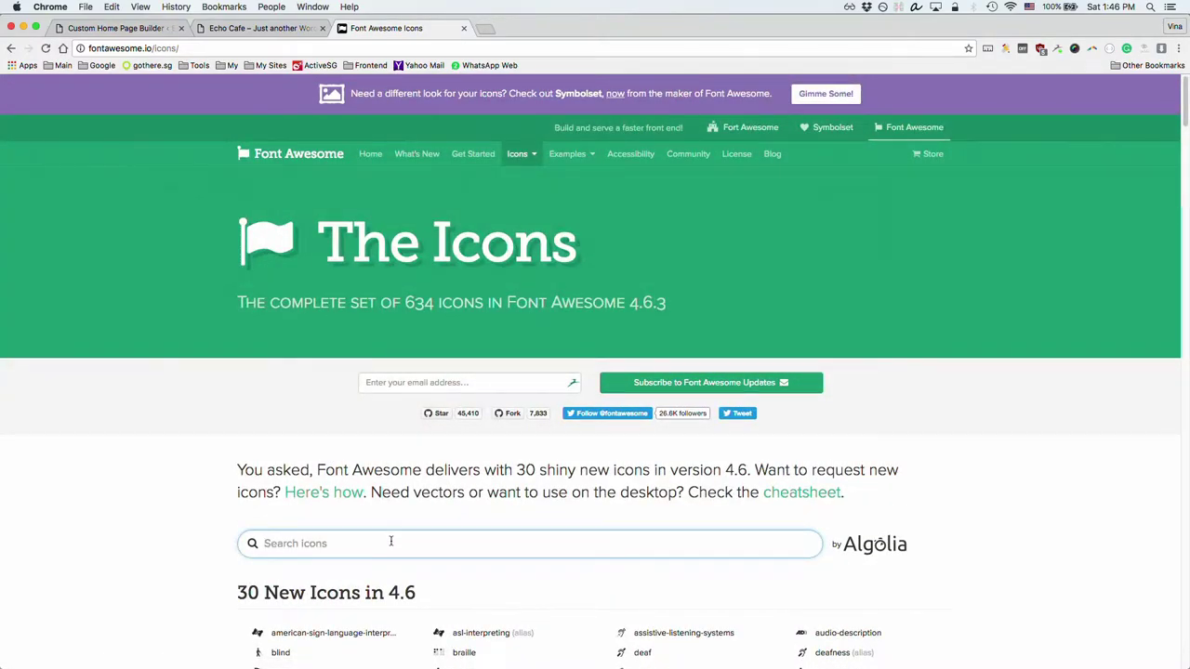
type("spoon")
scroll(432, 568, "down", 3)
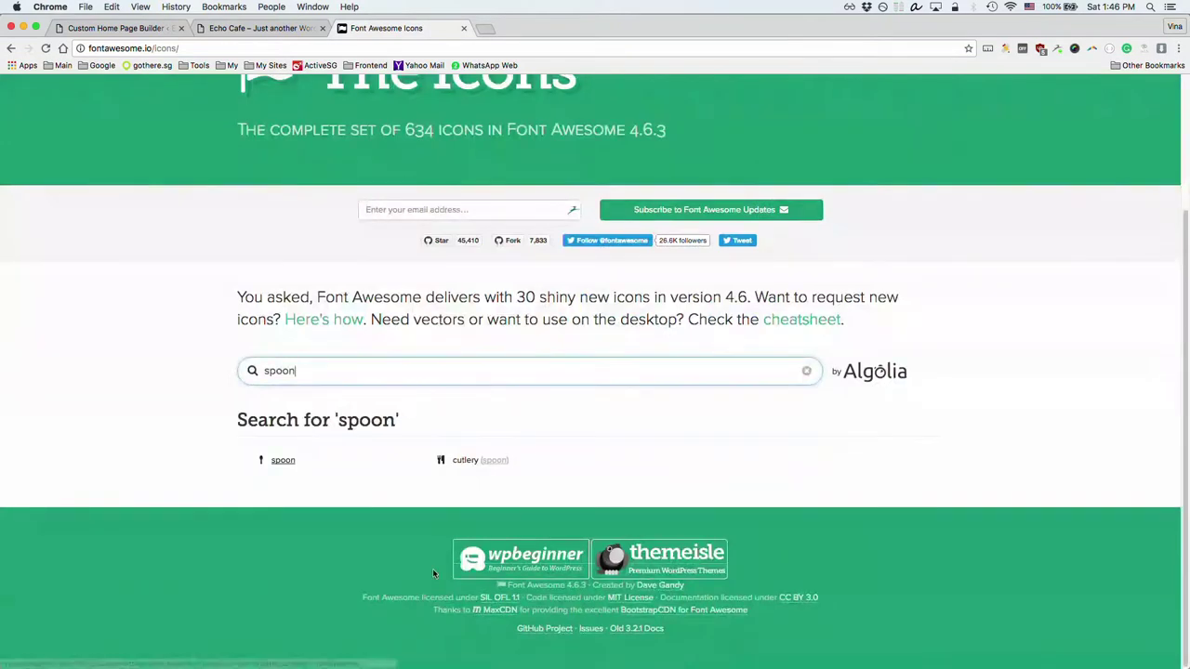
left_click(284, 462)
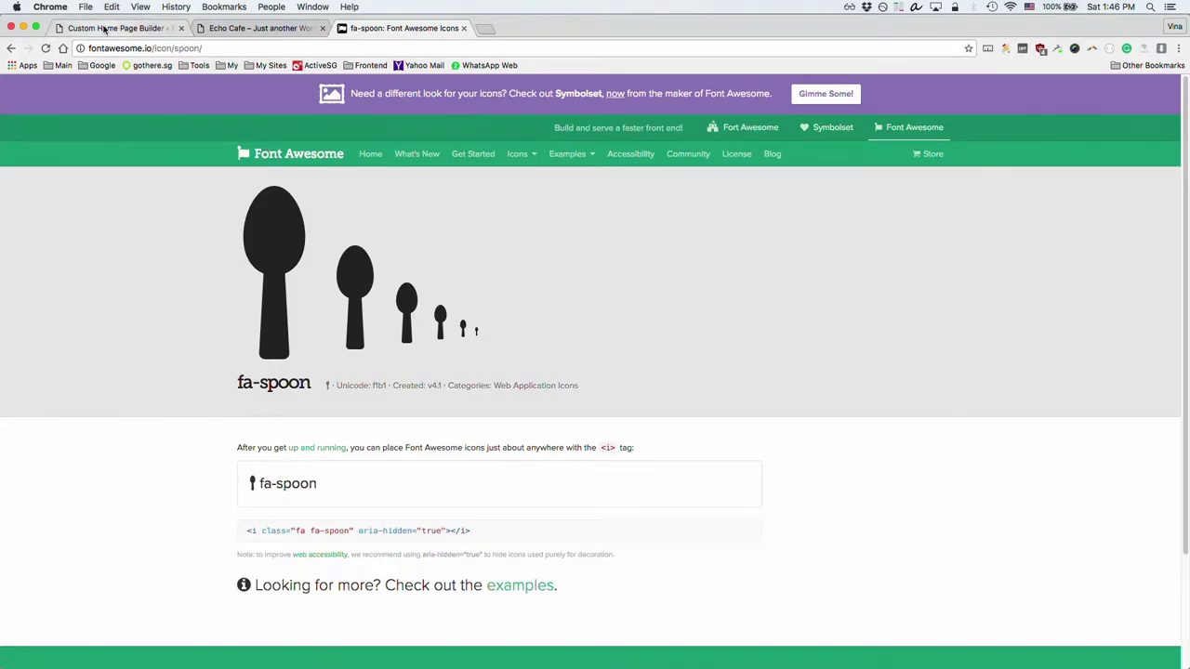
left_click(256, 28)
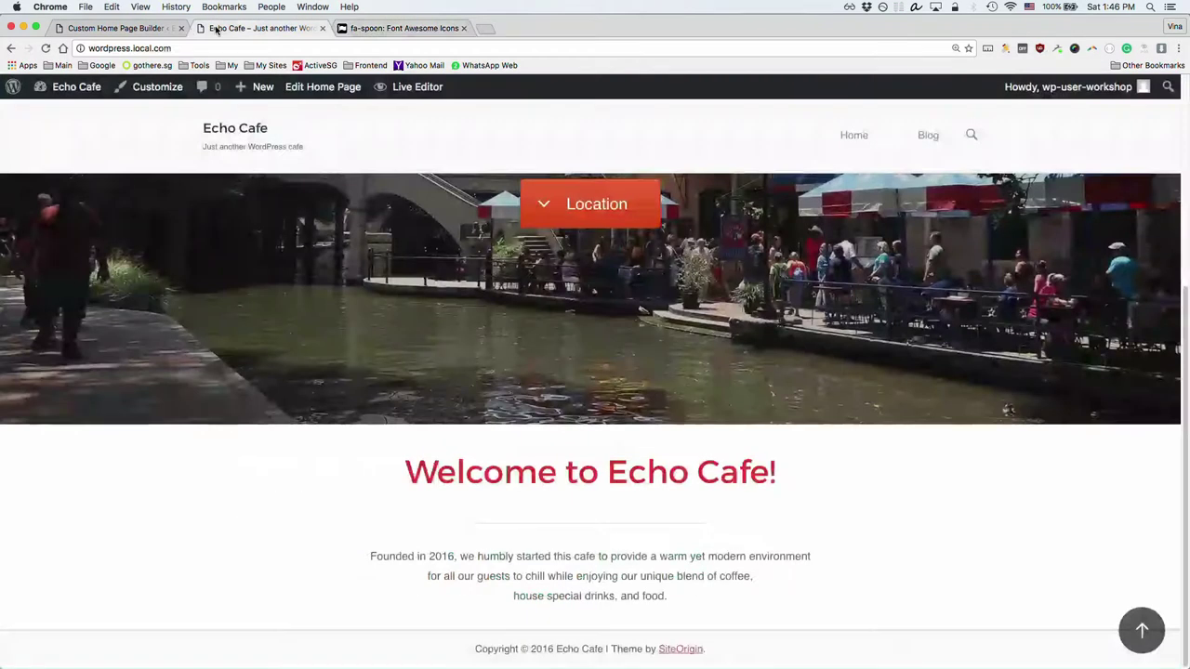
Step: Pick the Font Awesome leaf icon for the third feature, keeping its colour
left_click(116, 28)
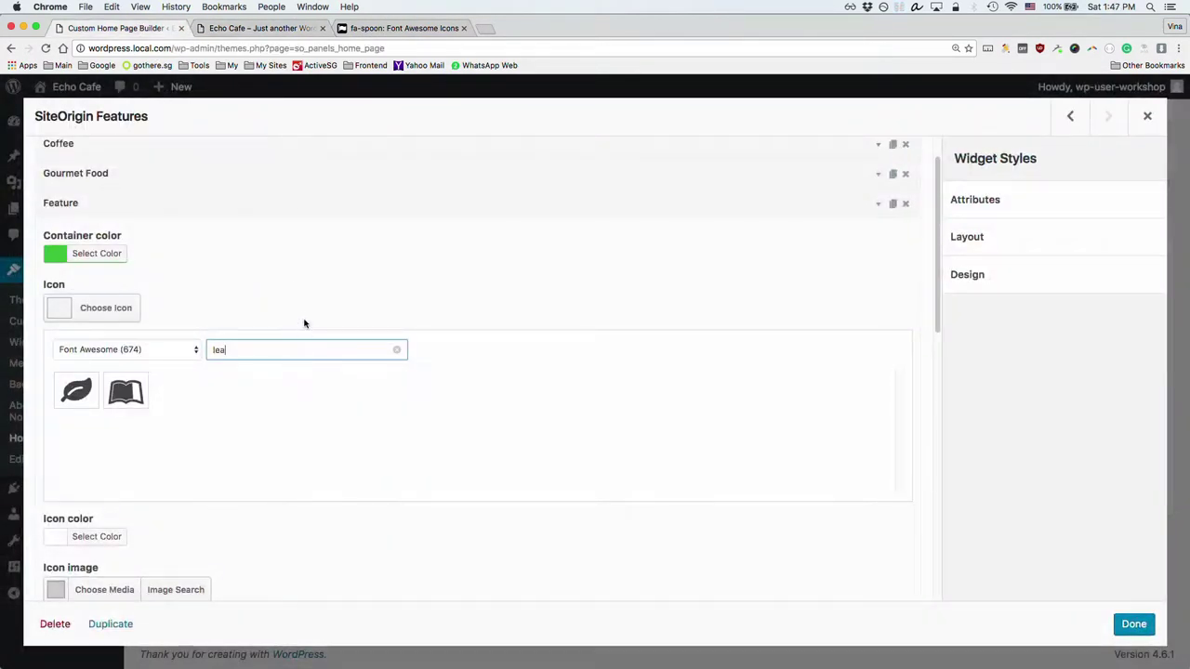
left_click(181, 350)
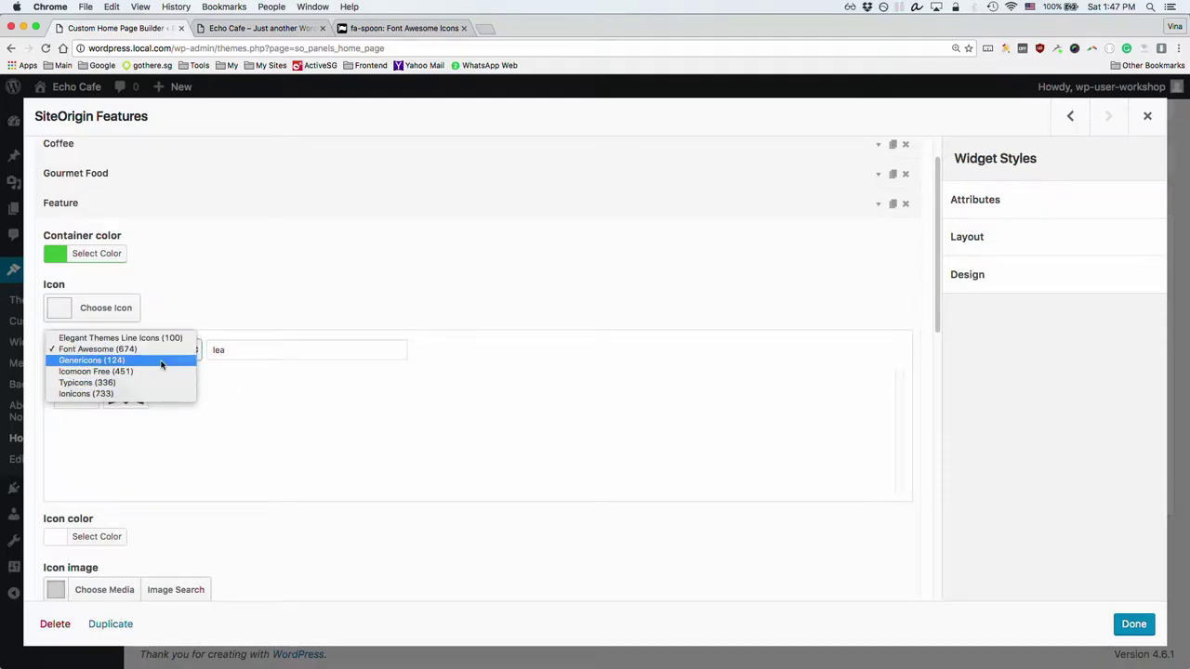
left_click(319, 283)
left_click(78, 392)
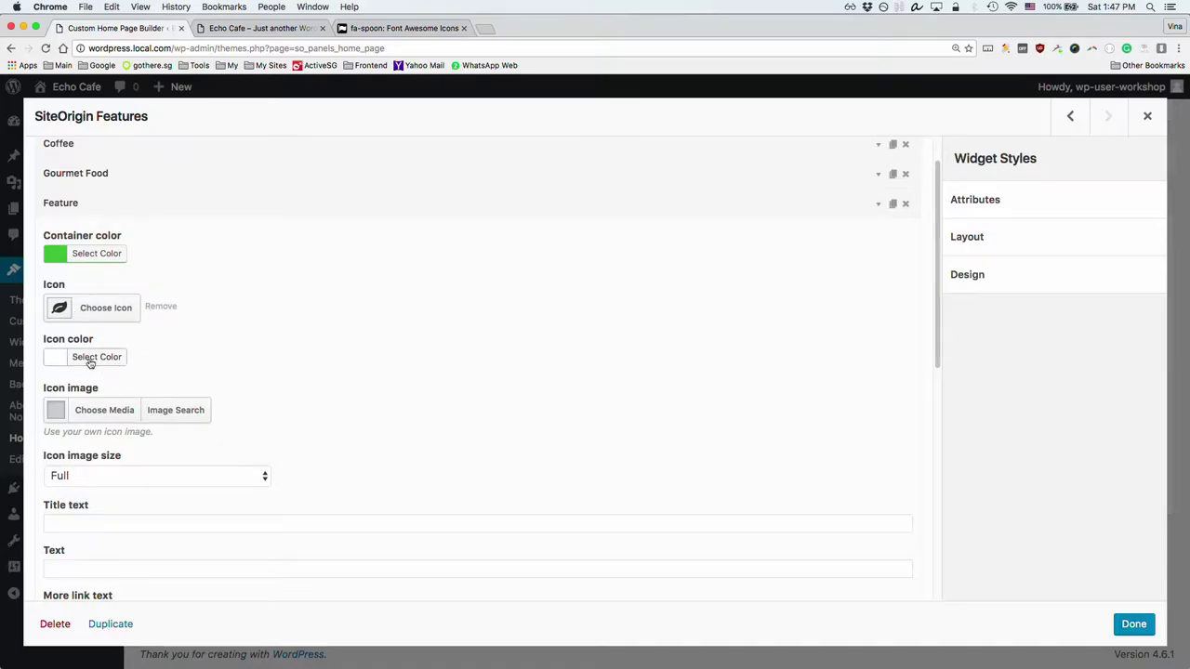
left_click(91, 361)
left_click(254, 313)
Step: Title the feature 'Salad' and paste the coffee description into its Text field
left_click(208, 521)
type("SAI")
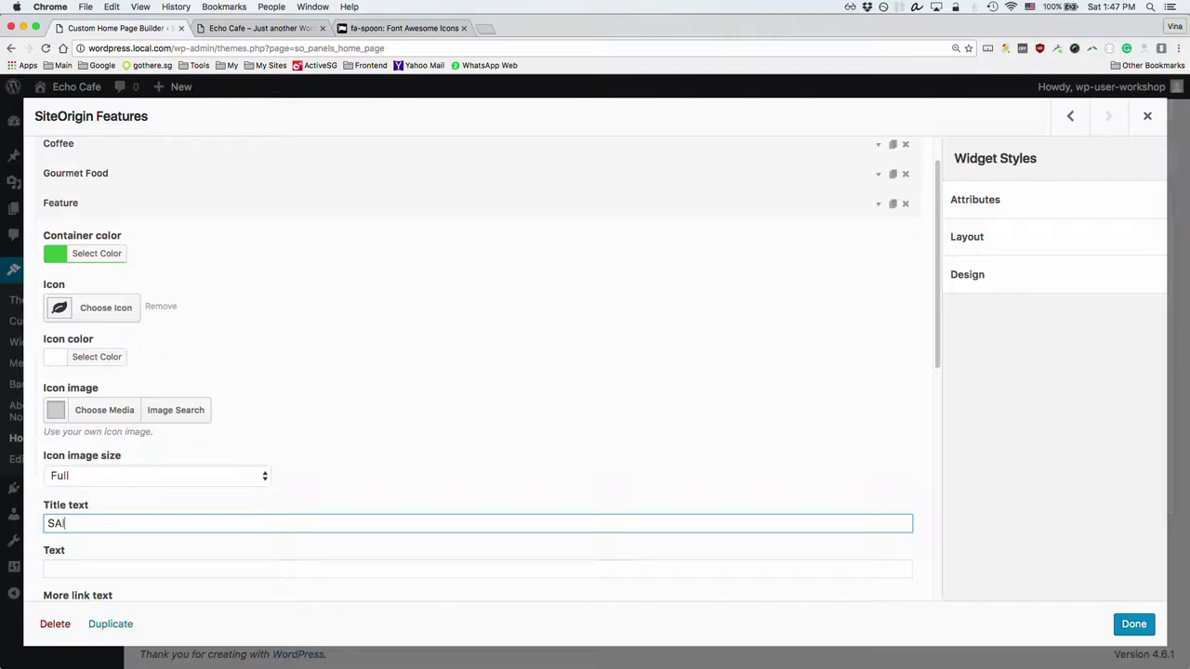
key("BackSpace")
key("BackSpace")
type("sa")
key("Tab")
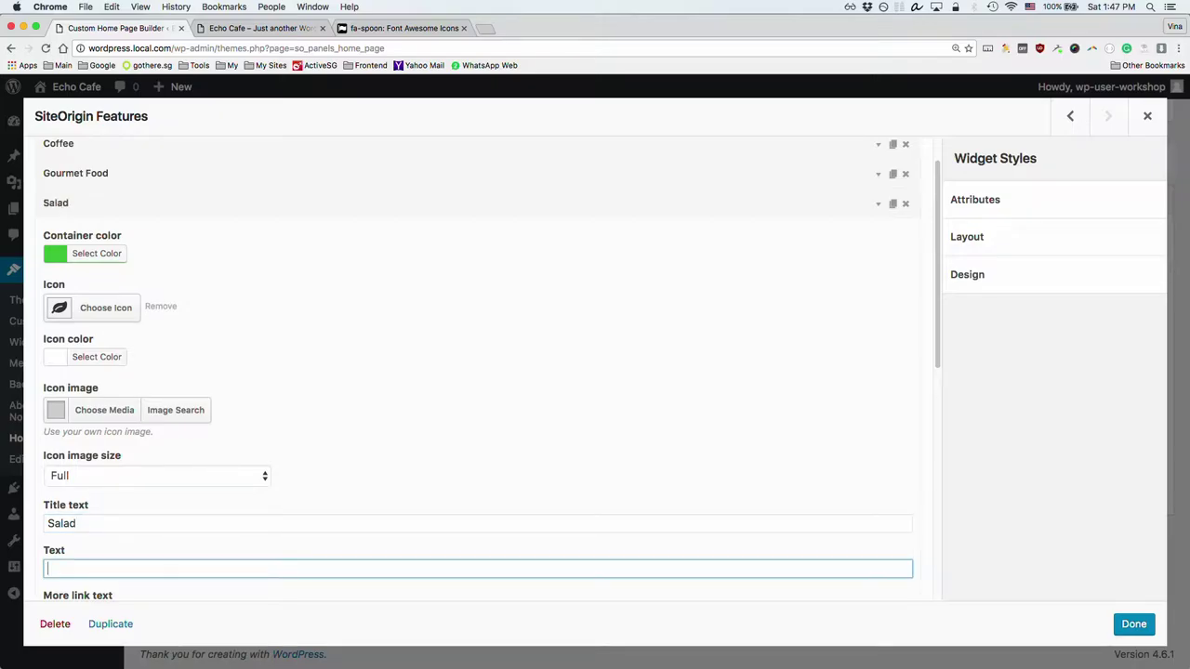
type("Rich, sweet turkish grinder café au lait single origin carajillo skinny medium.")
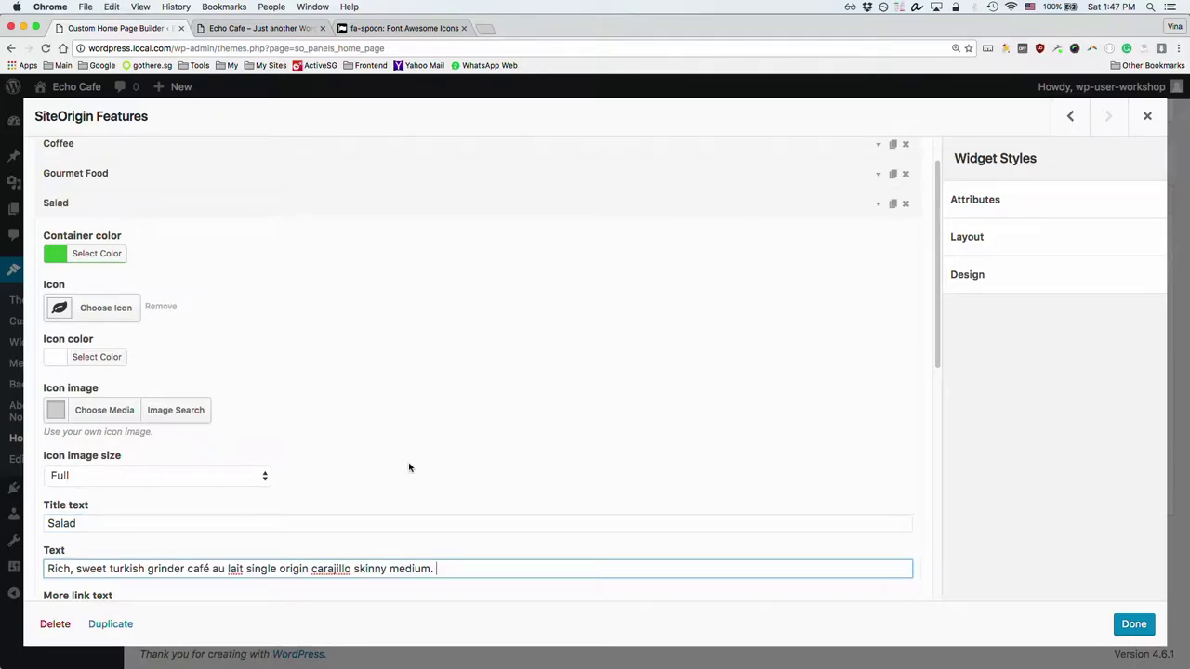
Step: Collapse the Salad feature and close the Features widget settings with Done
scroll(409, 467, "down", 3)
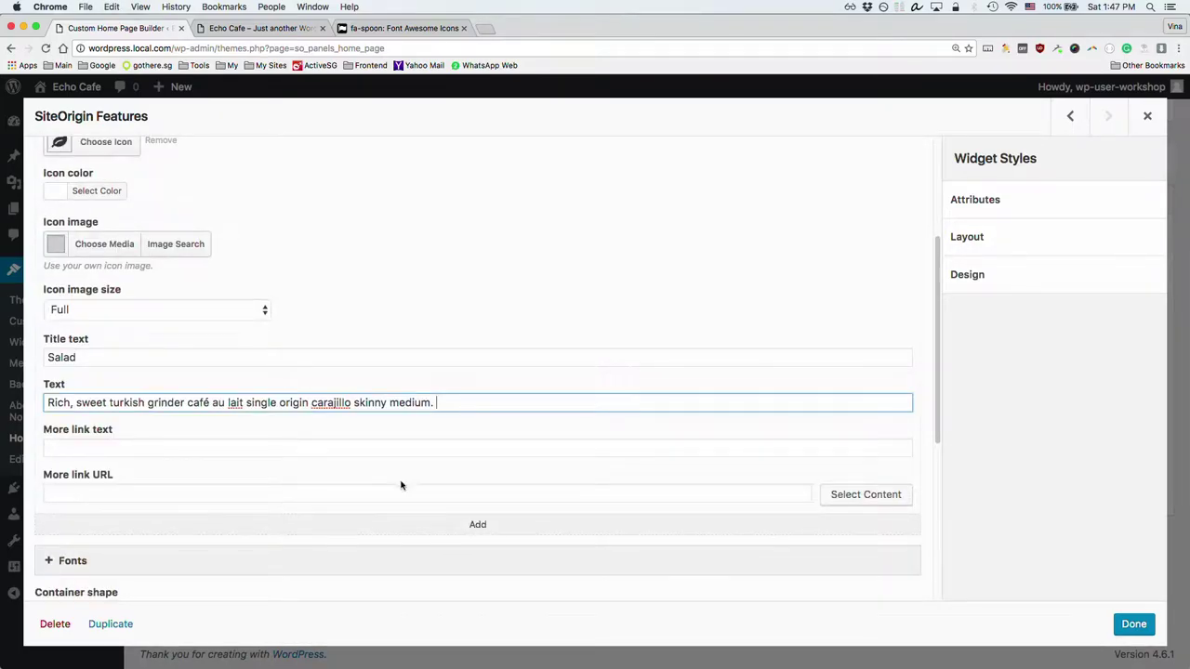
scroll(239, 478, "up", 4)
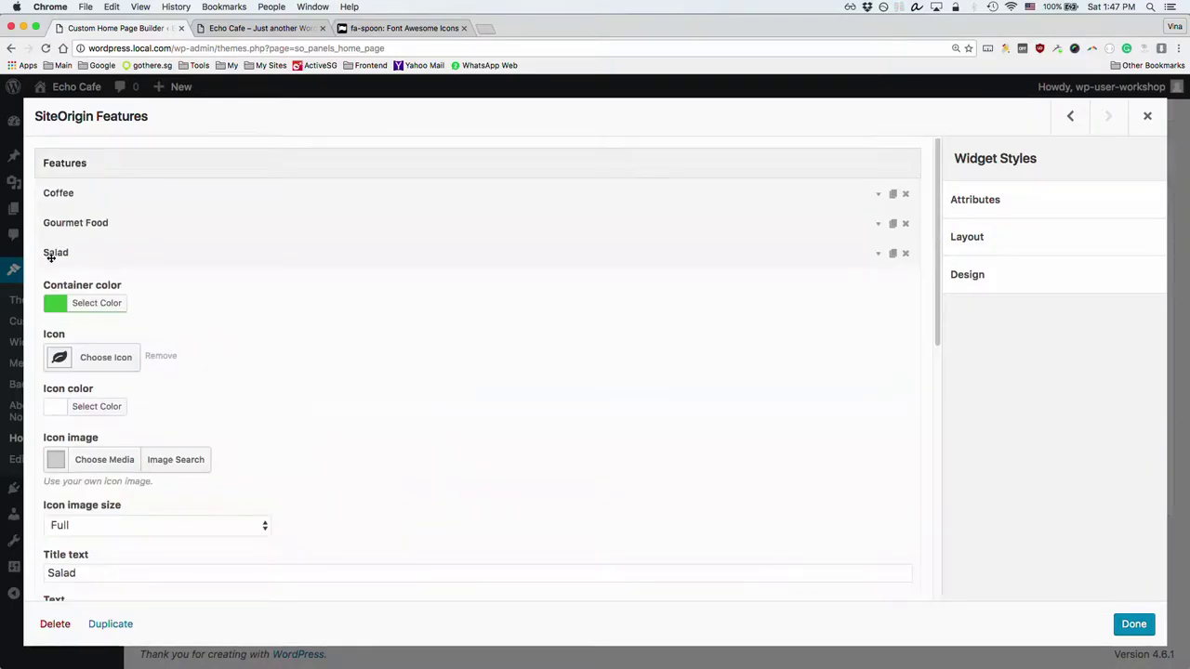
left_click(52, 255)
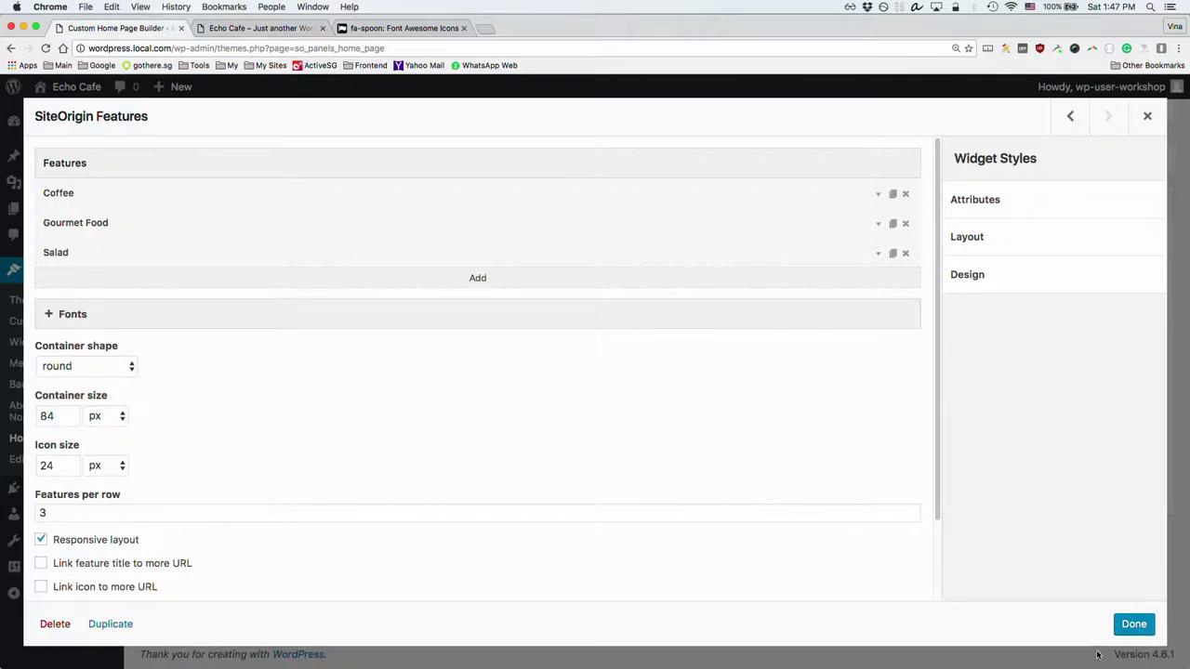
left_click(1127, 624)
Step: Save the home page and check the Coffee, Gourmet Food and Salad features on the live site
left_click(205, 536)
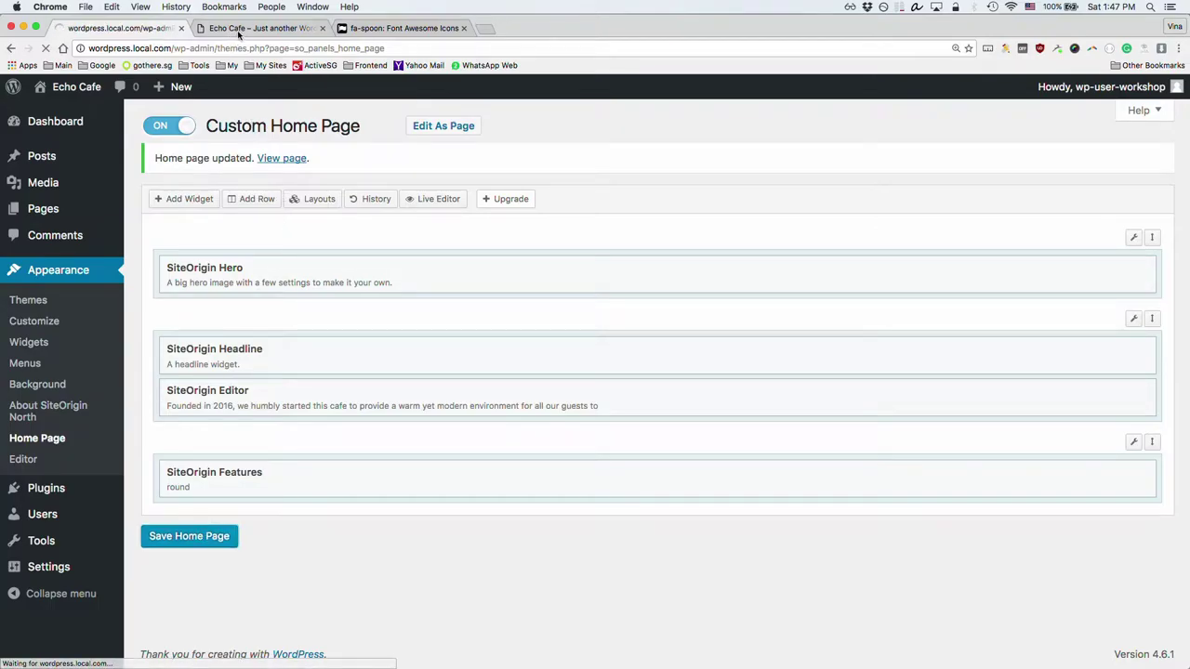
left_click(238, 30)
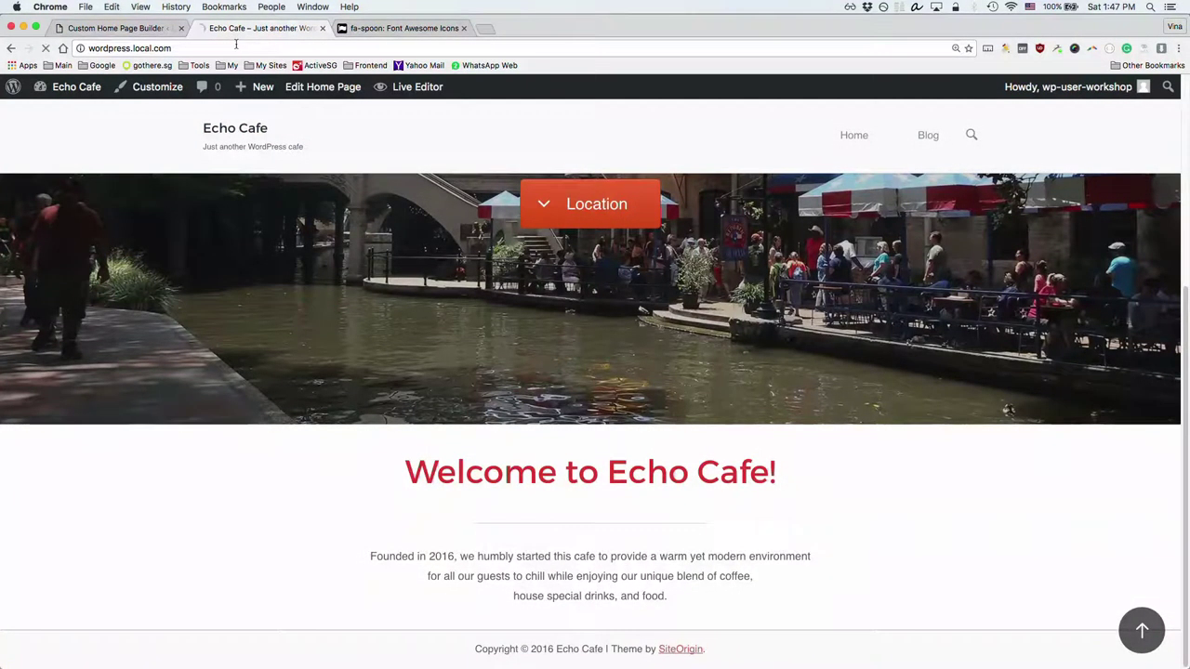
scroll(563, 386, "down", 3)
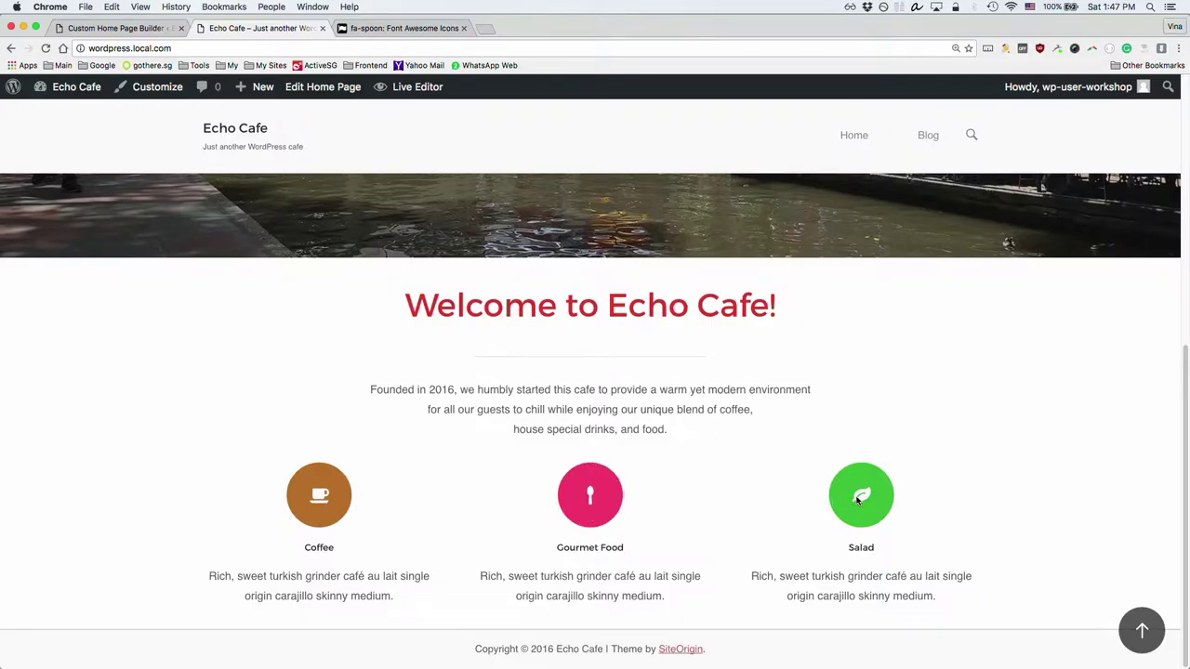
left_click_drag(569, 547, 625, 550)
left_click_drag(539, 576, 600, 595)
left_click(564, 527)
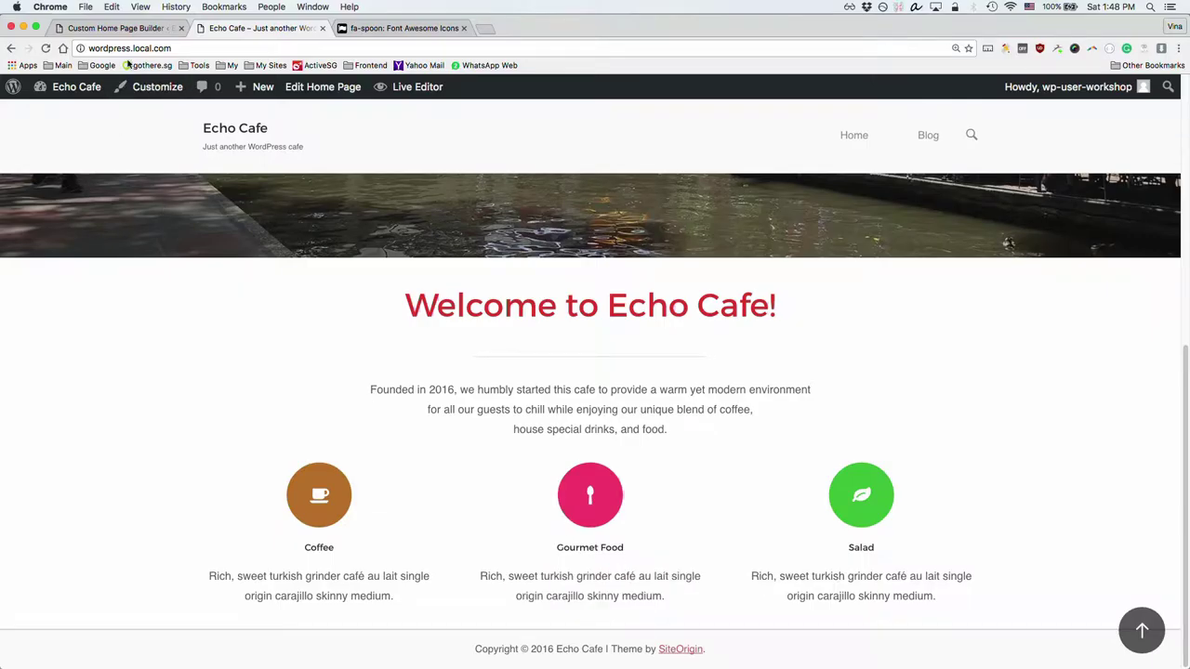
left_click(138, 28)
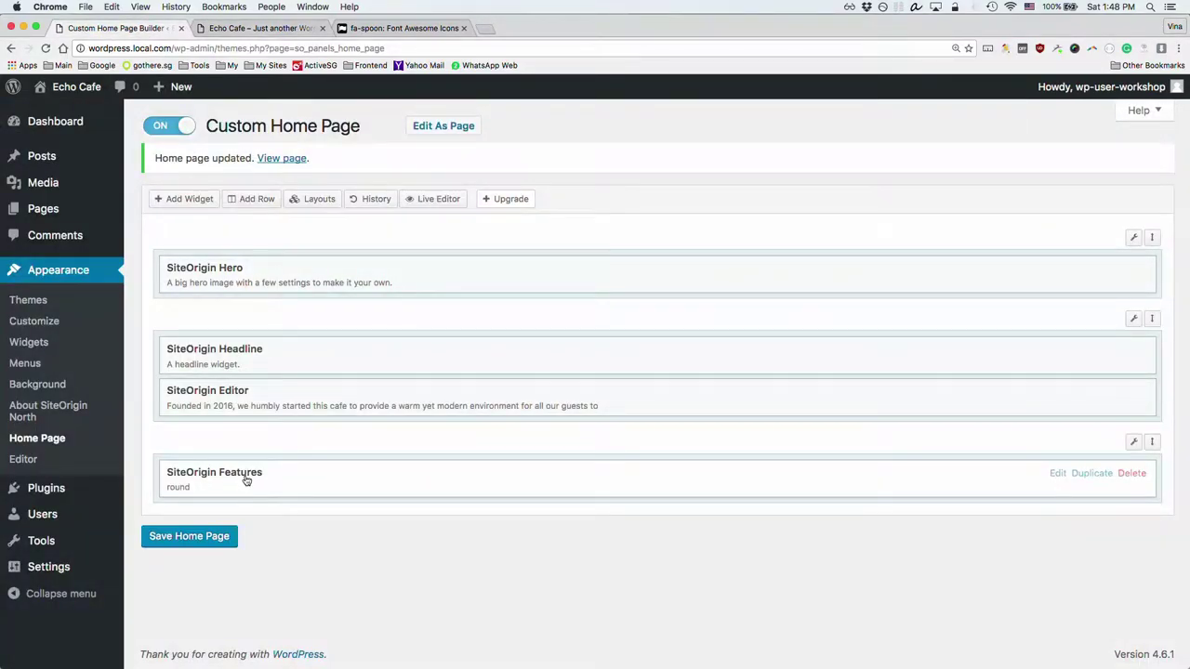
Step: Reopen the Features widget settings and look through the container shape options
left_click(246, 474)
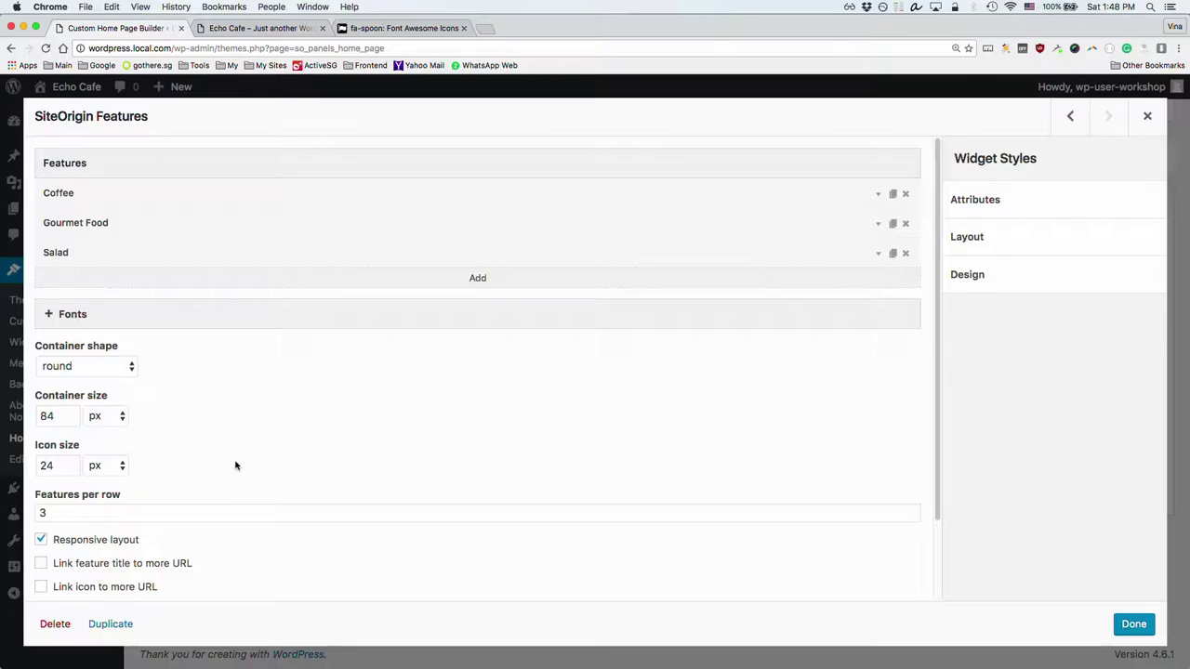
scroll(235, 465, "down", 1)
left_click(78, 345)
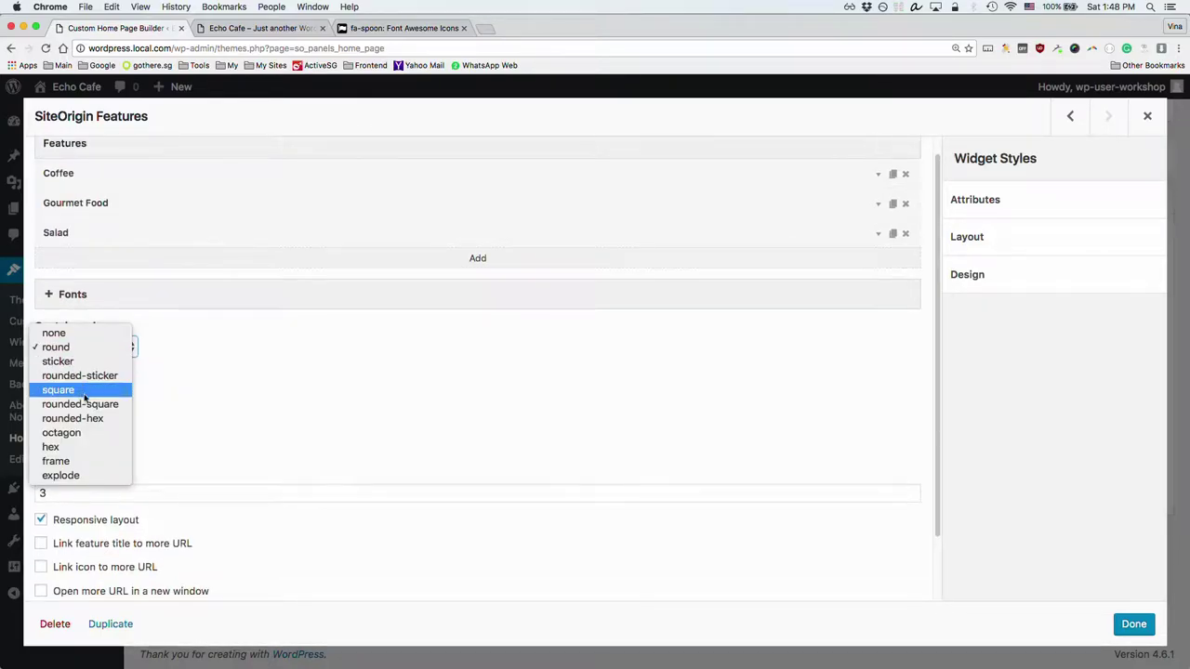
left_click(305, 338)
key("super+grave")
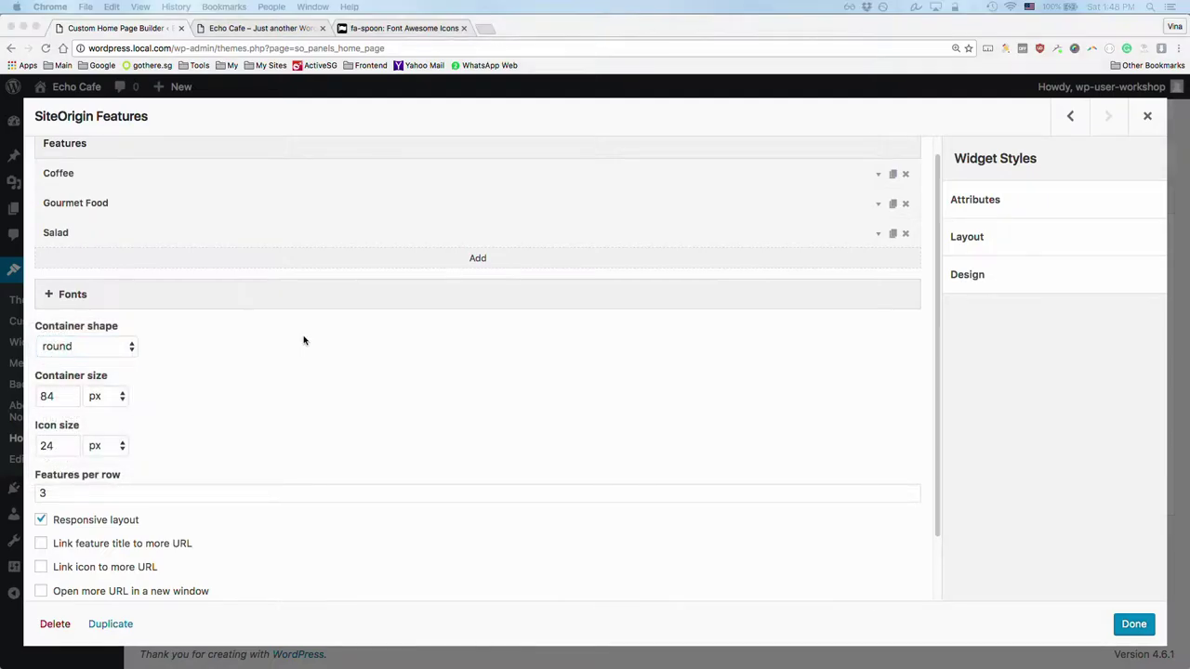
key("super+grave")
key("super+grave")
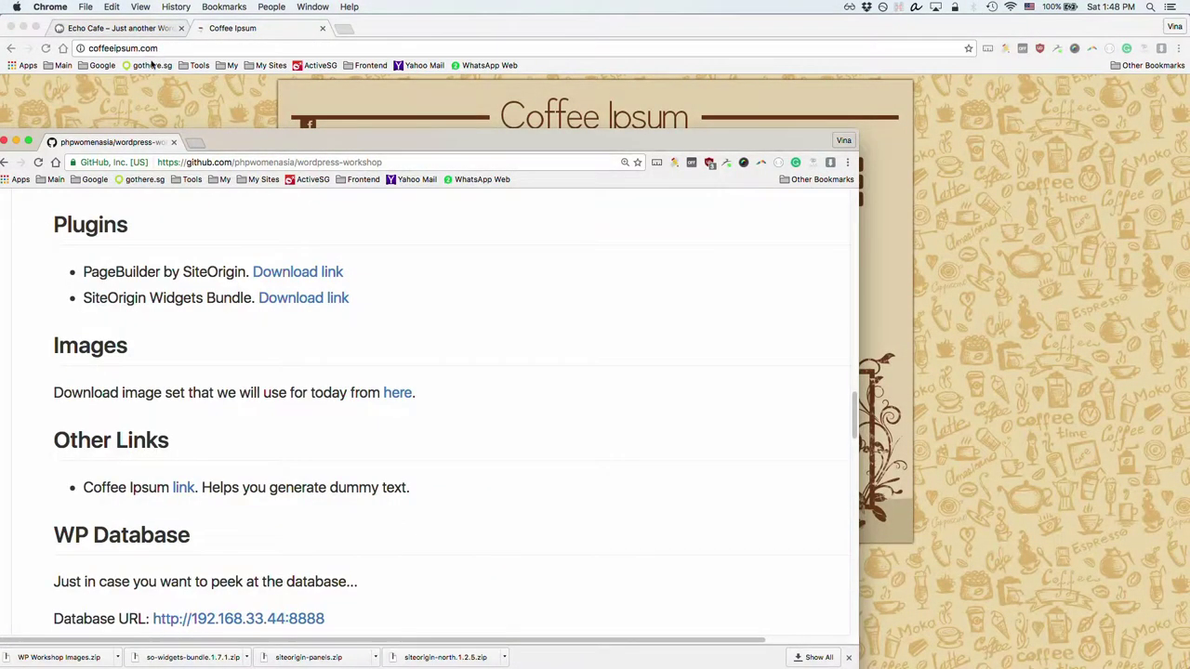
key("ctrl+shift+Tab")
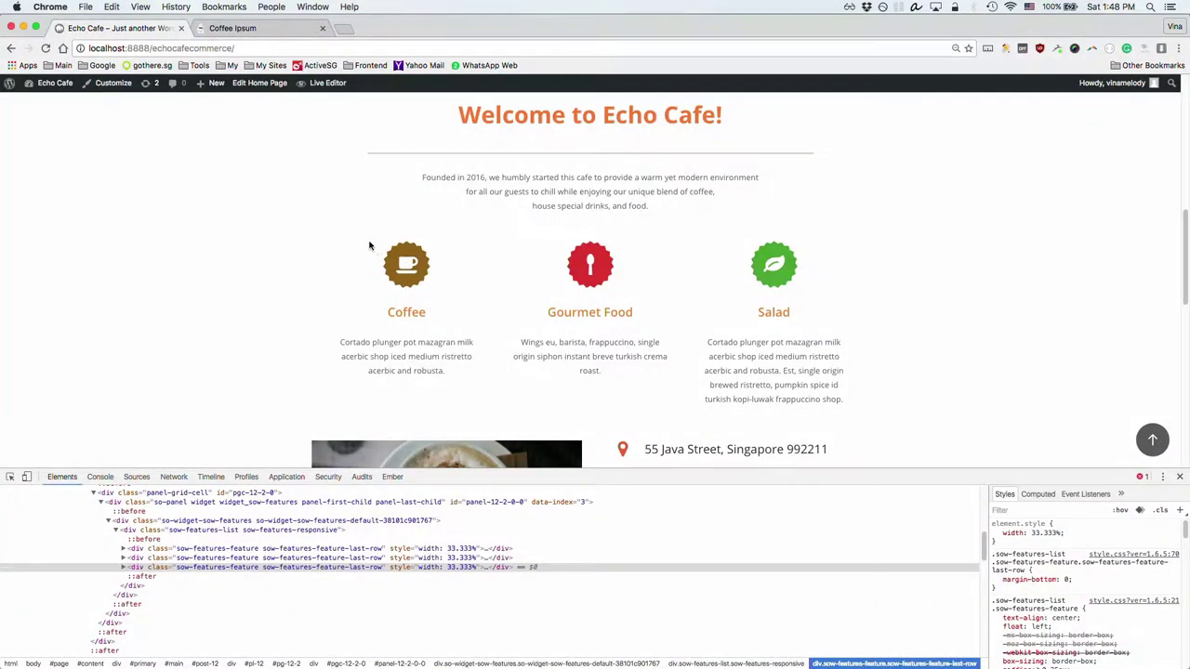
key("super+grave")
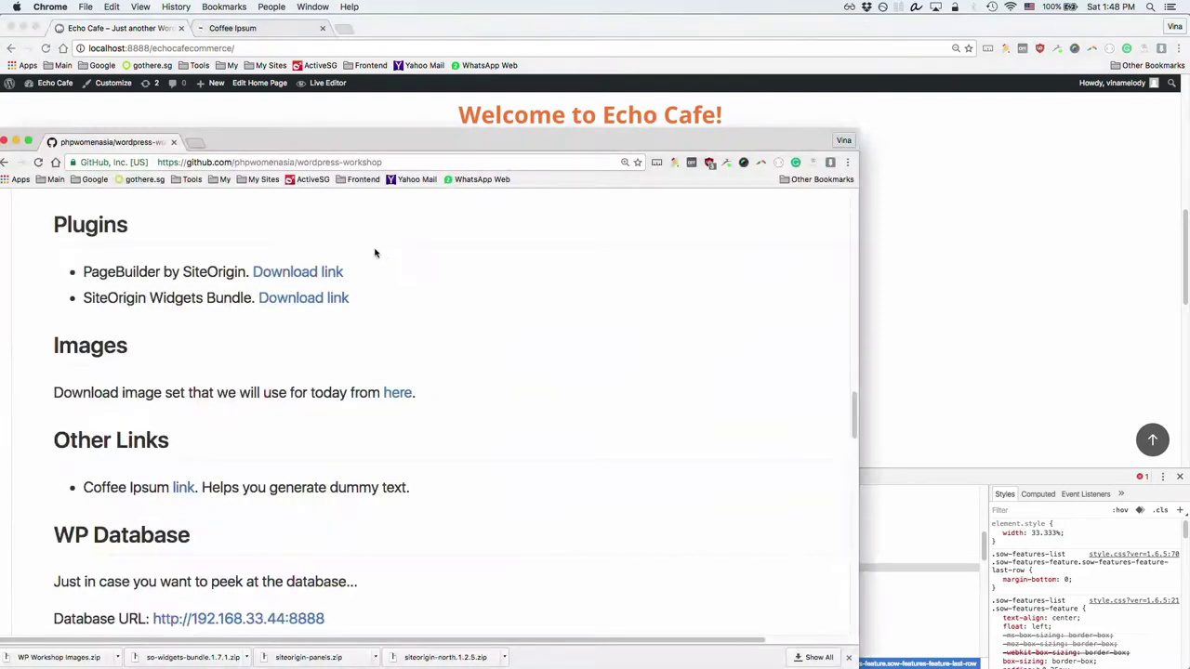
key("super+grave")
Step: Set the container shape to explode and select the icon size value 24
left_click(99, 349)
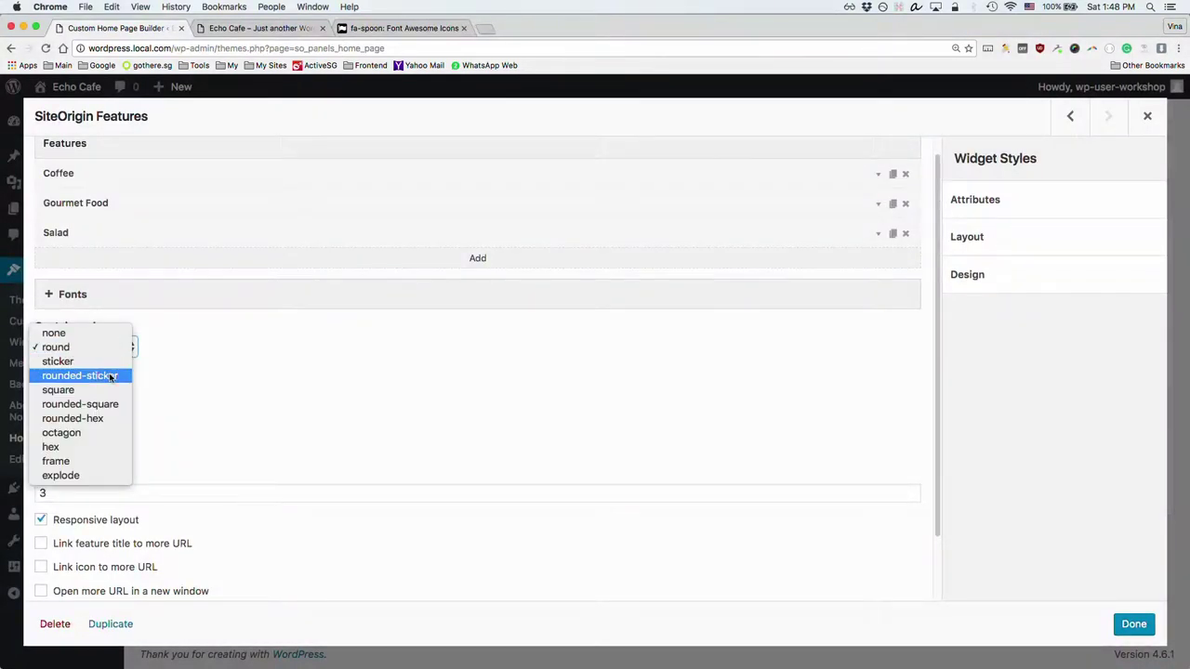
left_click(108, 446)
left_click(91, 346)
left_click(87, 376)
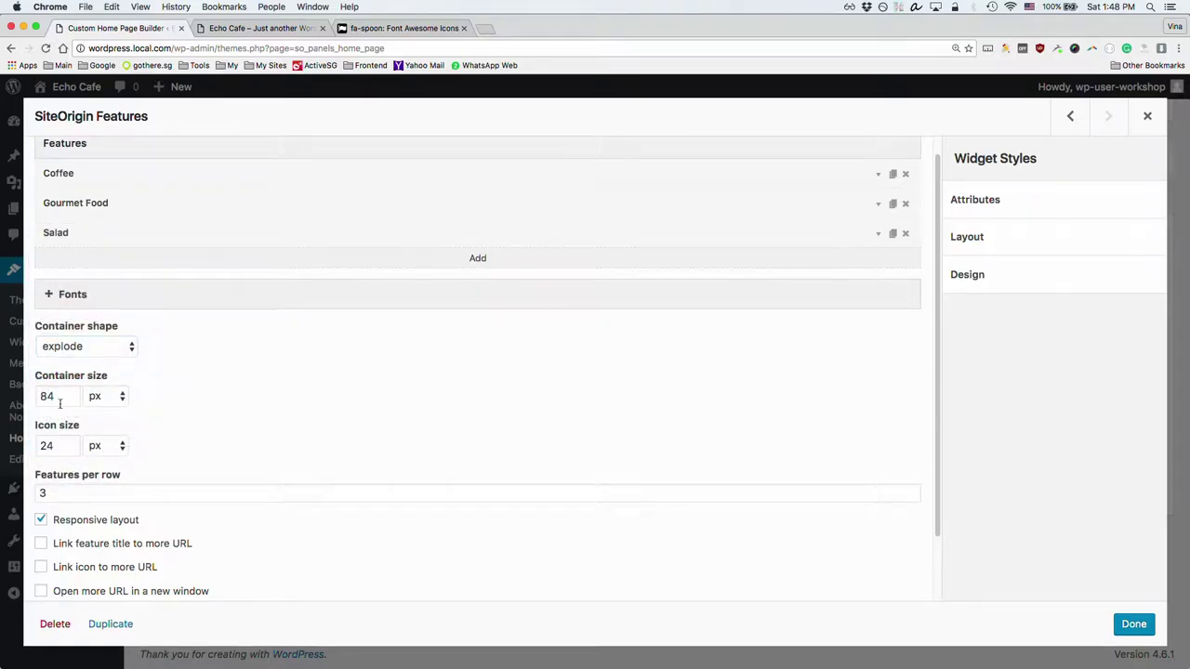
double_click(53, 447)
left_click(271, 28)
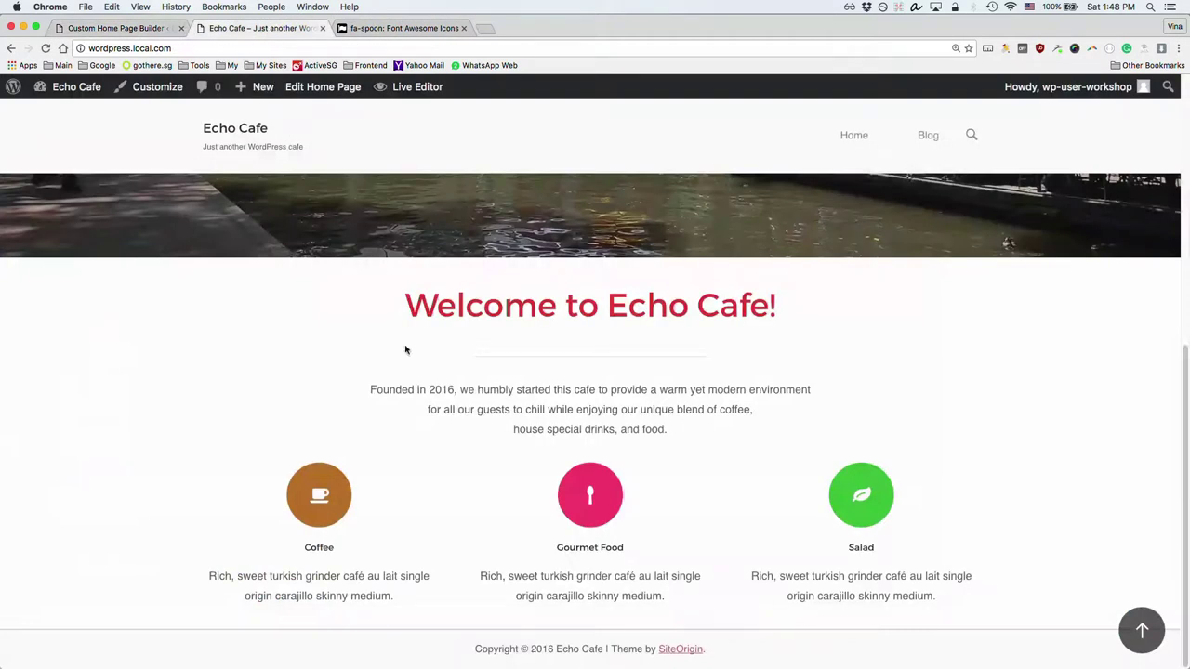
Step: Inspect the Coffee icon in DevTools and raise its font-size from 24px to 46px
right_click(319, 501)
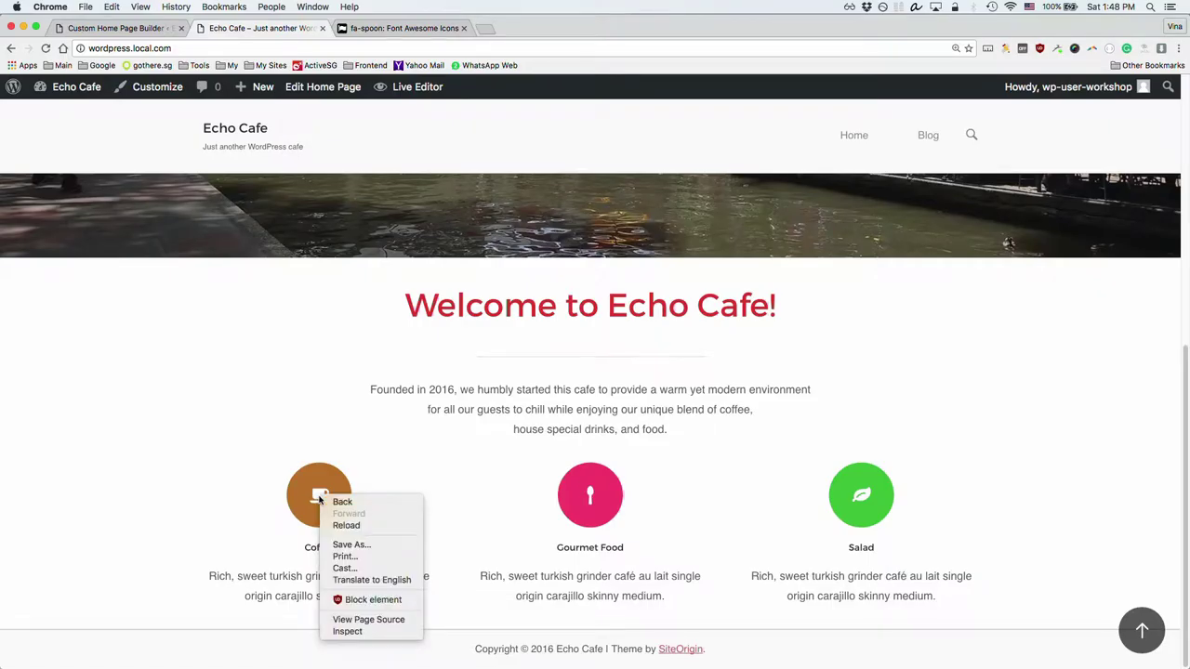
left_click(347, 632)
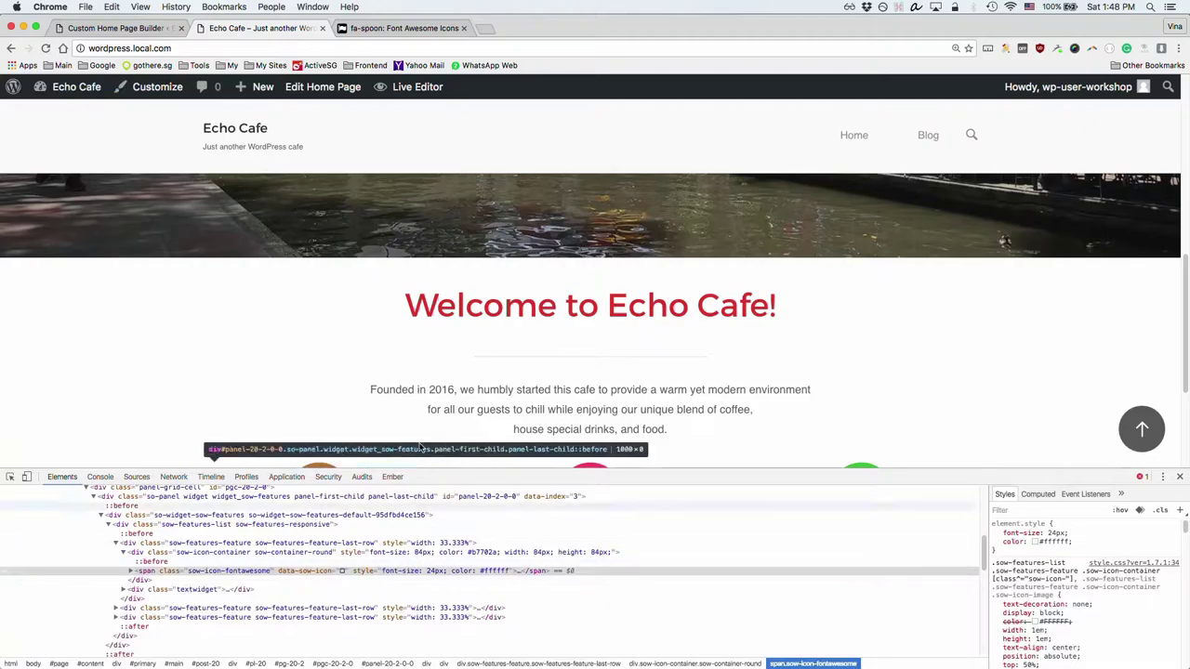
scroll(421, 447, "down", 1)
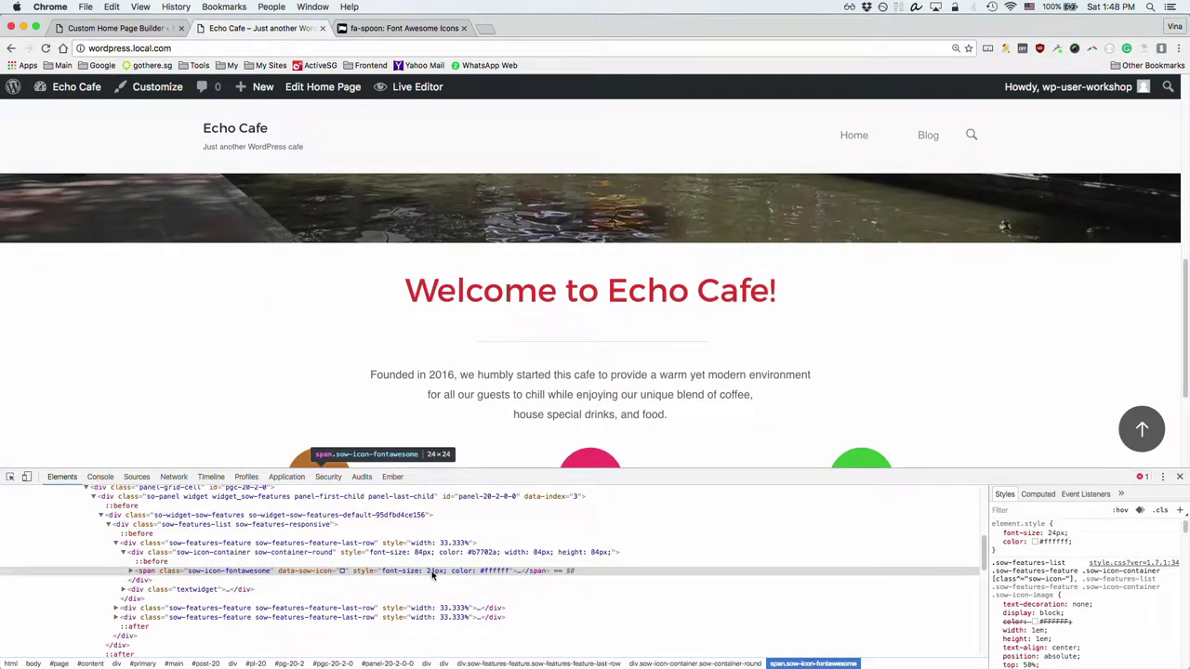
scroll(375, 433, "down", 2)
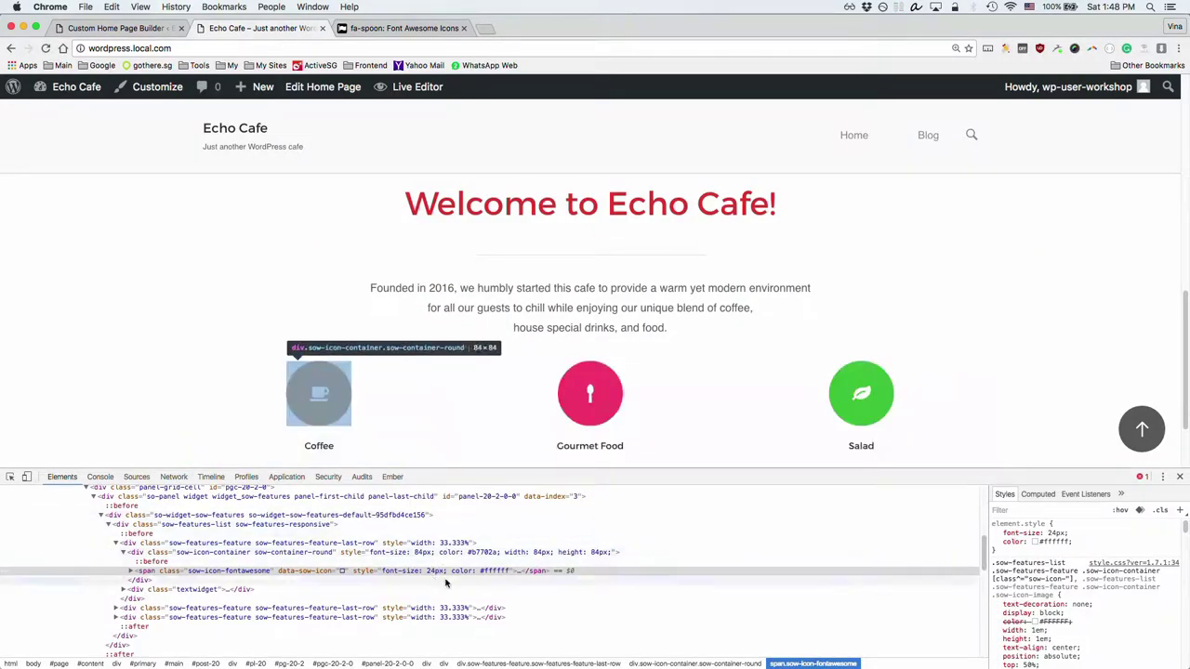
left_click(1050, 532)
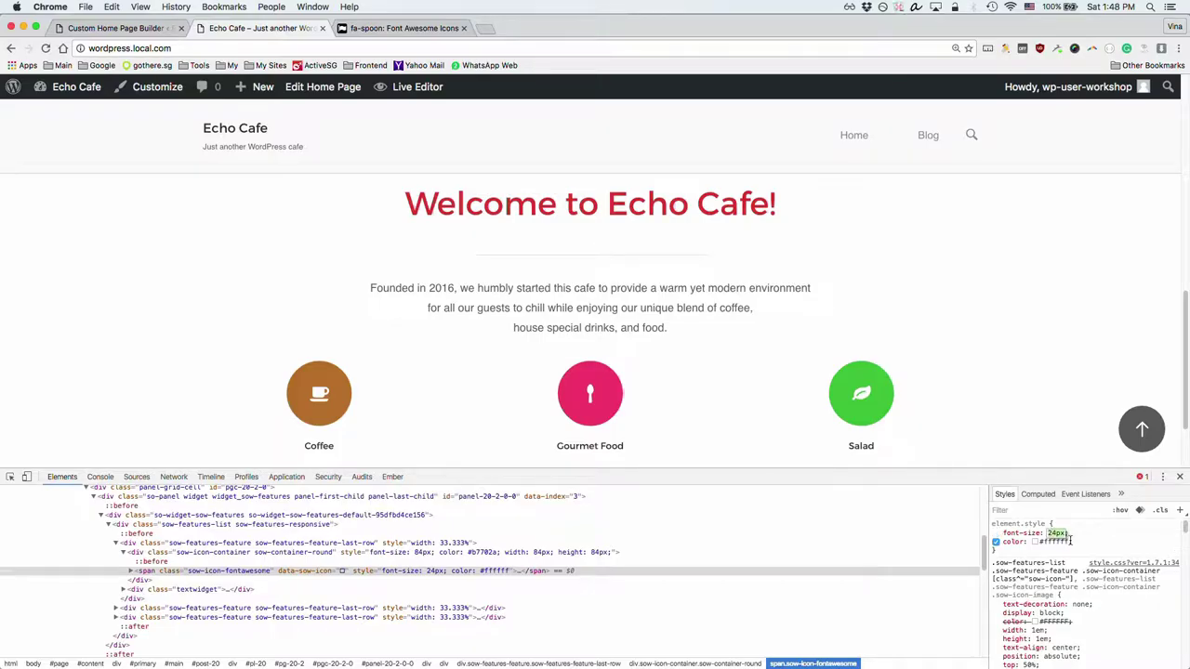
key("Up")
key("Up")
key("Up")
key("Up")
key("Up")
key("Up")
key("Up")
key("Up")
key("Up")
key("Up")
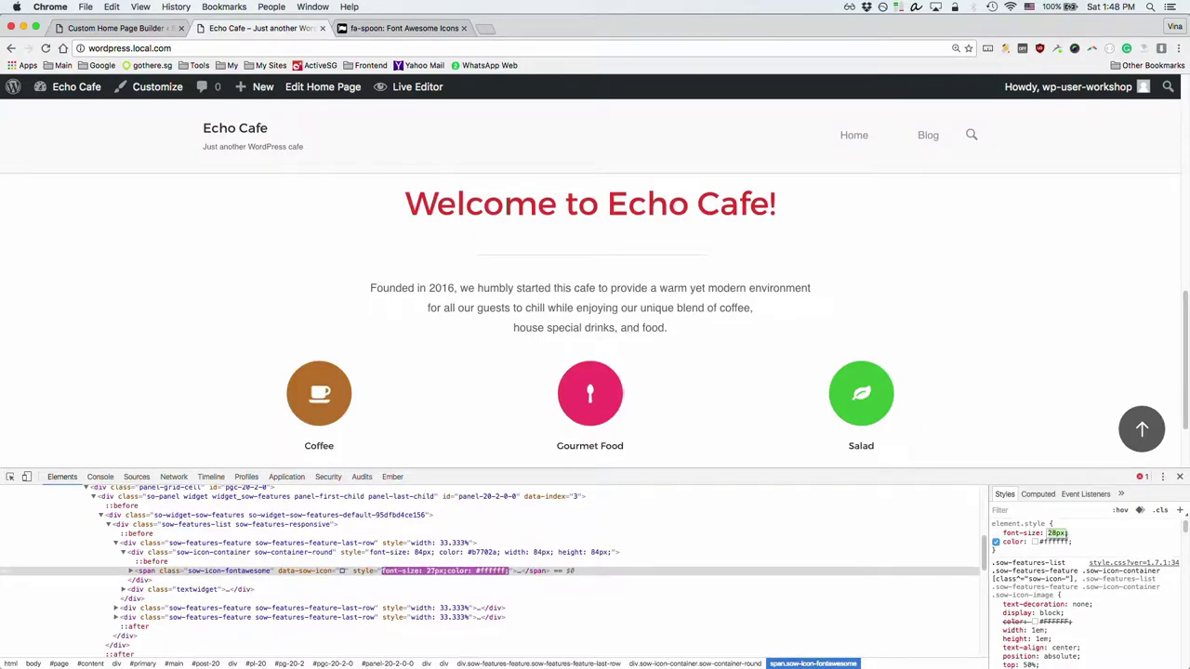
key("Up")
key("Up")
key("Up")
key("Up")
key("Up")
key("Up")
key("Up")
key("Up")
key("Up")
key("Up")
key("Up")
key("Up")
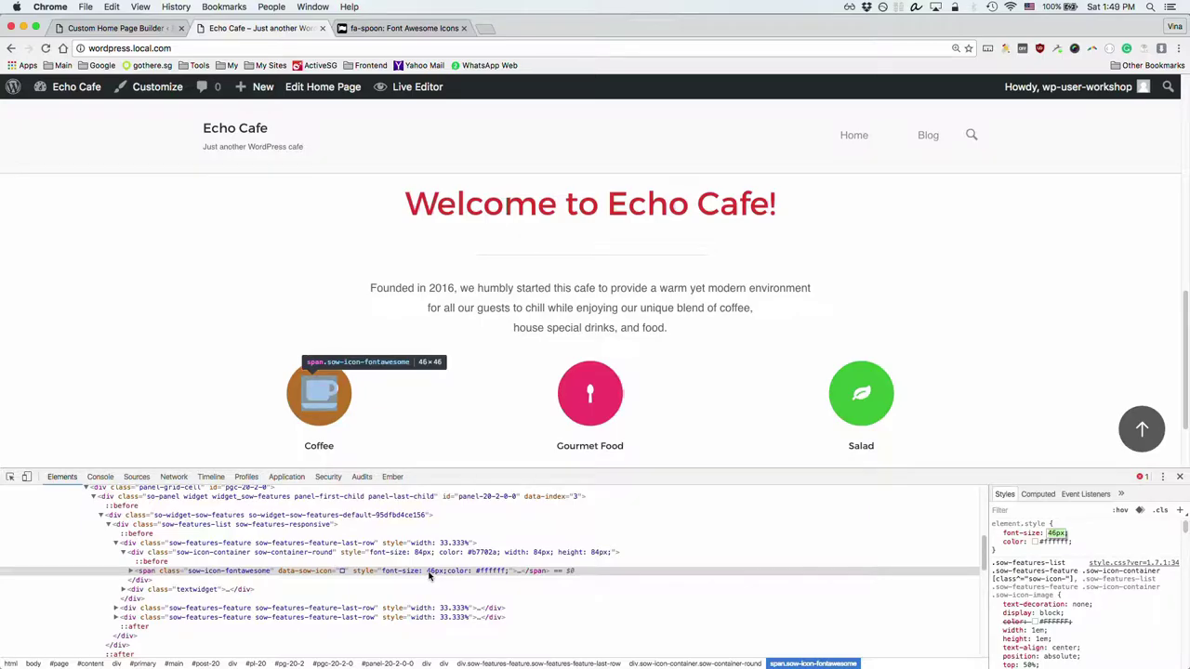
left_click(356, 555)
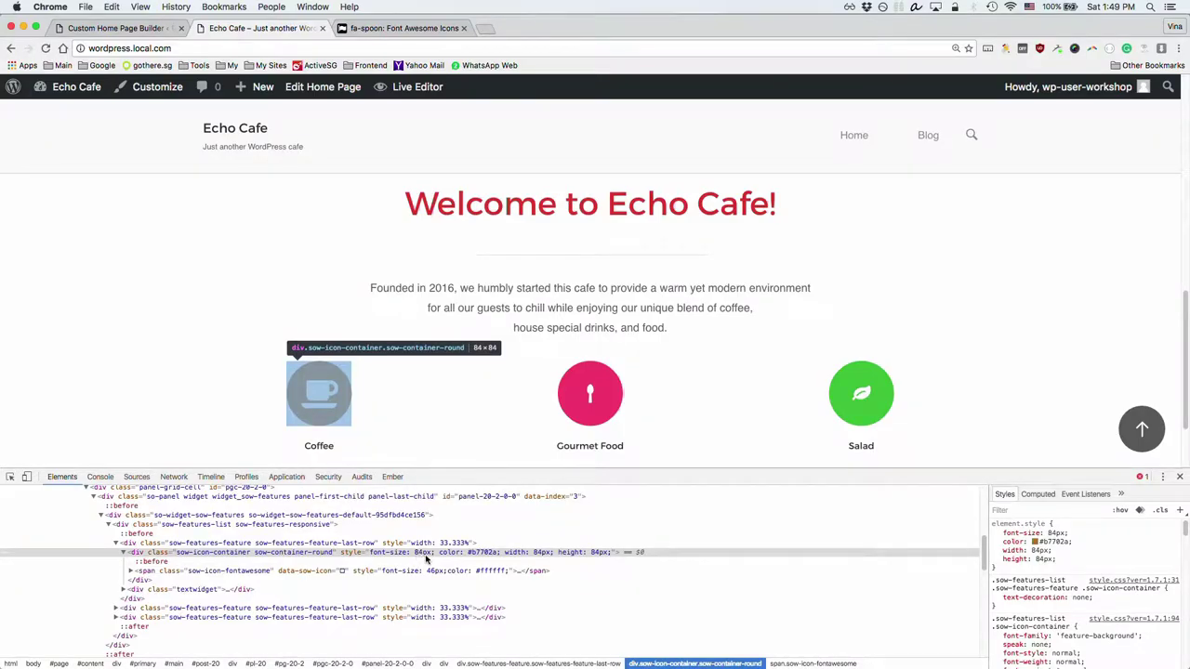
Step: Raise the Coffee container's inline font-size from 84px to 99px in DevTools
left_click(114, 28)
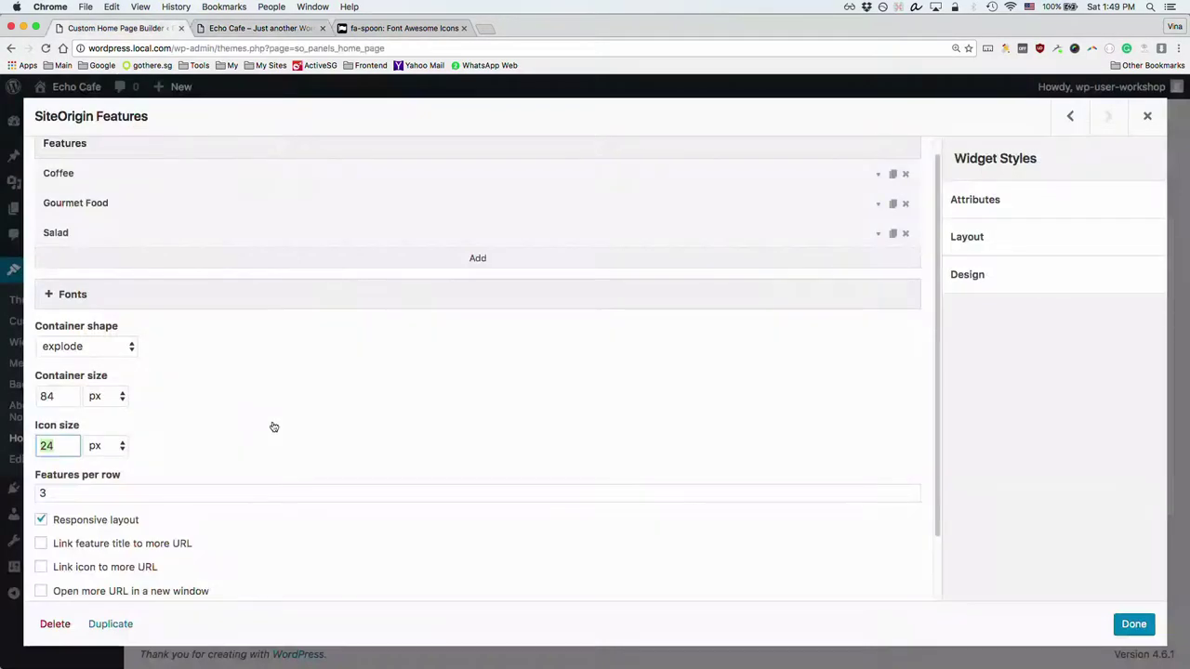
double_click(51, 396)
left_click_drag(58, 447, 32, 445)
left_click(256, 27)
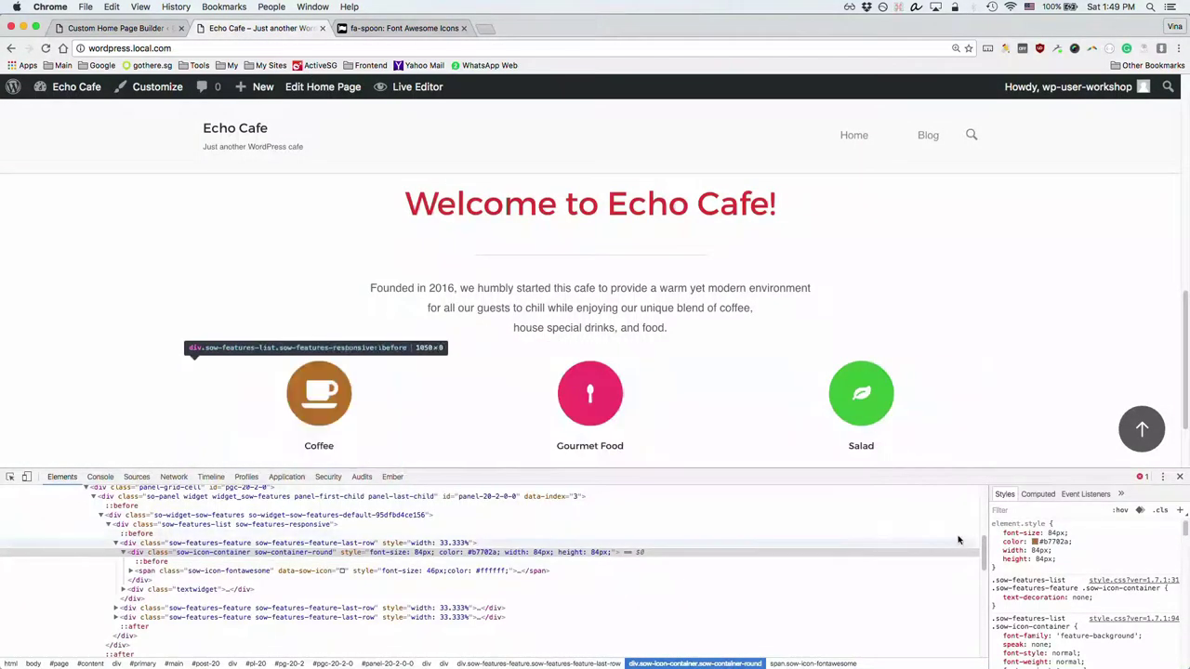
left_click(1060, 532)
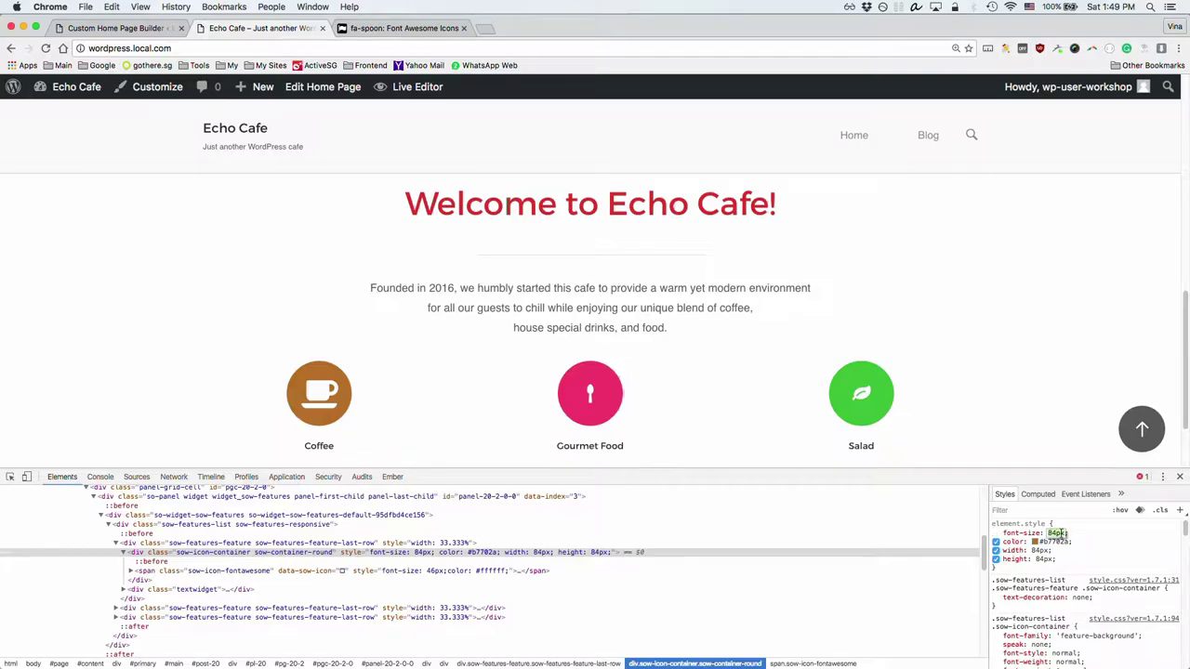
key("Up")
key("Up")
key("Up")
key("Up")
key("Up")
key("Up")
key("Up")
key("Up")
key("Up")
key("Up")
key("Up")
key("Up")
key("Up")
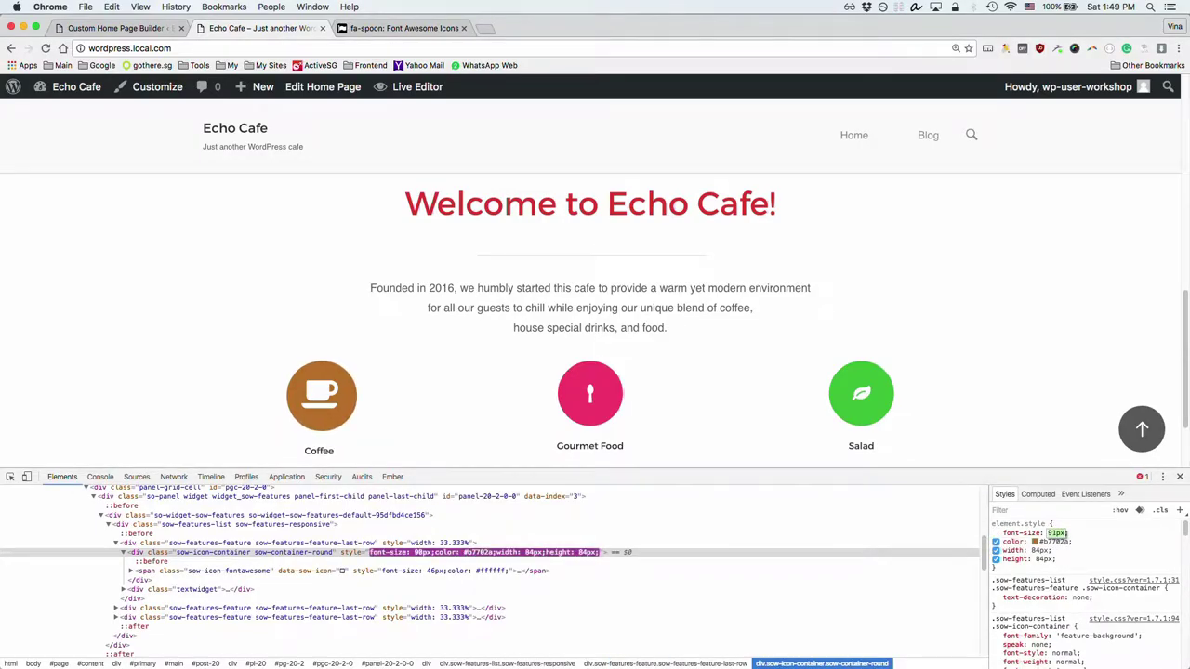
key("Up")
key("Up")
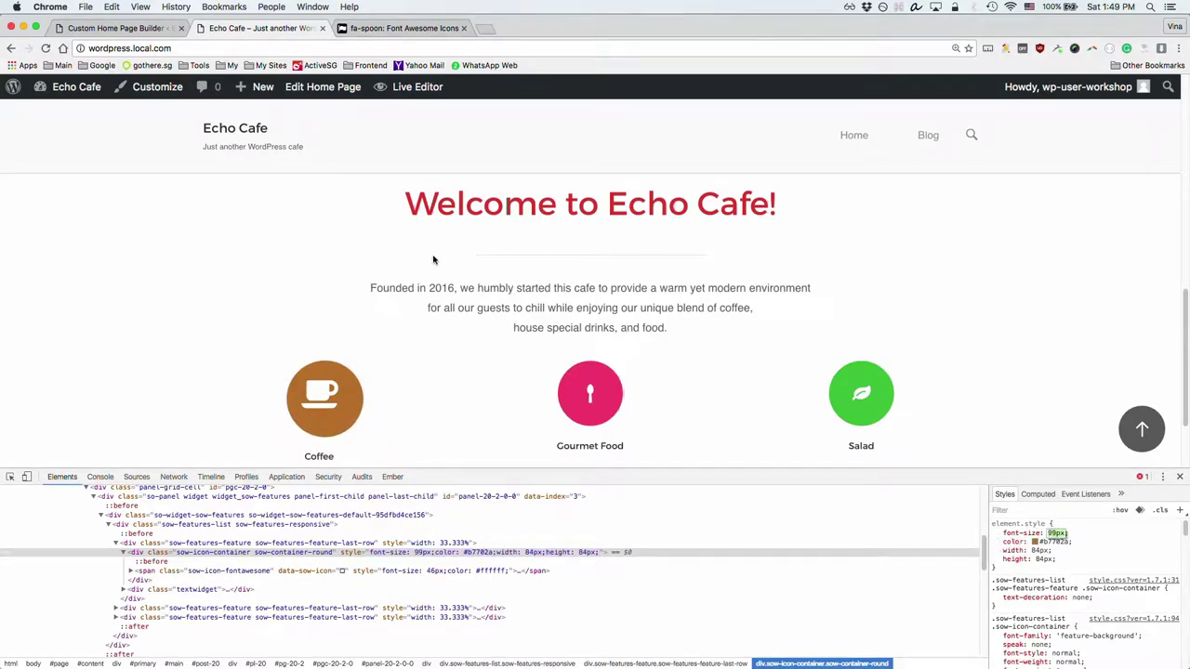
left_click(128, 28)
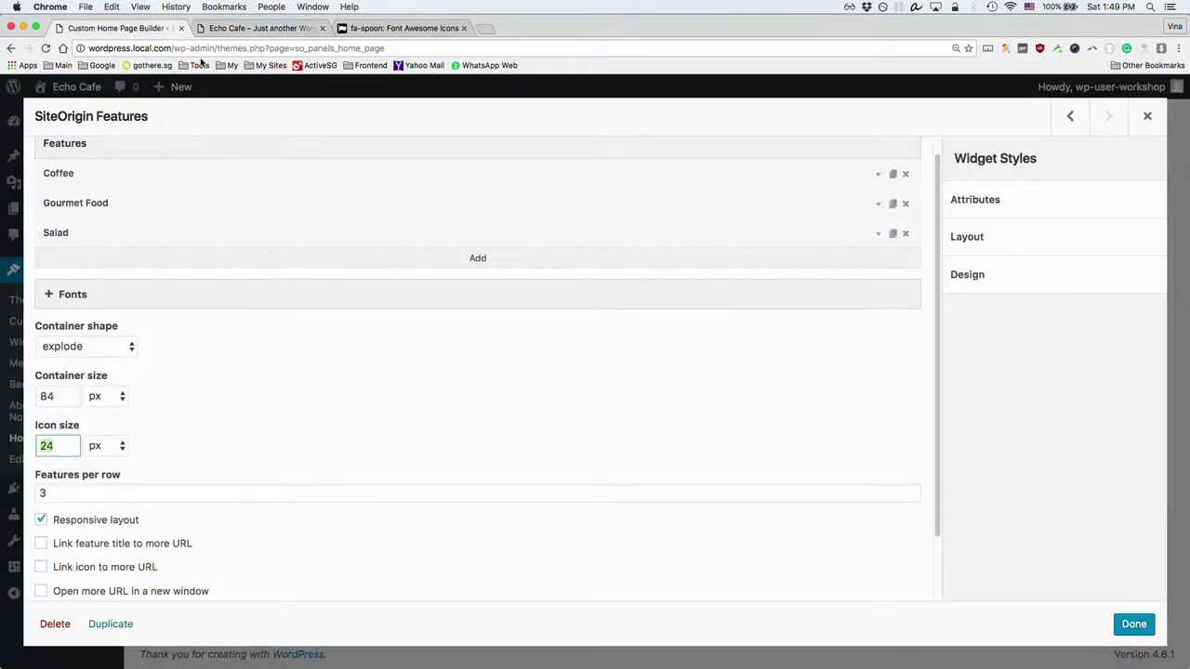
Step: Set the icon size to 32, close the Features widget, and save the home page
type("32")
left_click(324, 441)
left_click(68, 492)
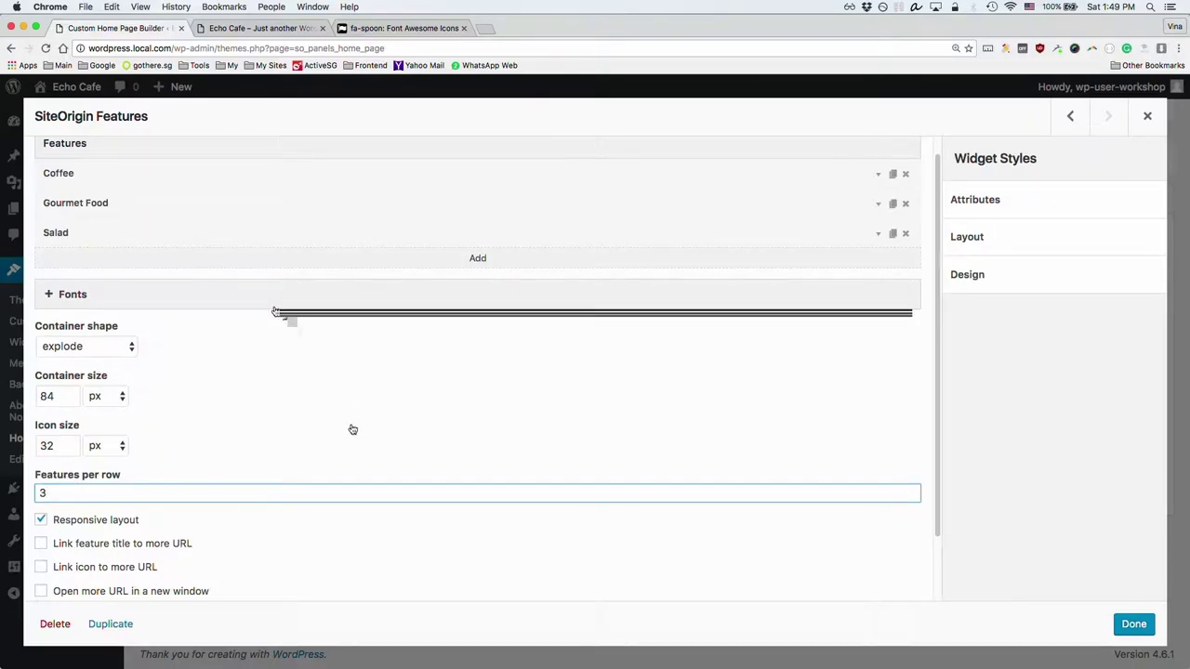
scroll(353, 429, "down", 2)
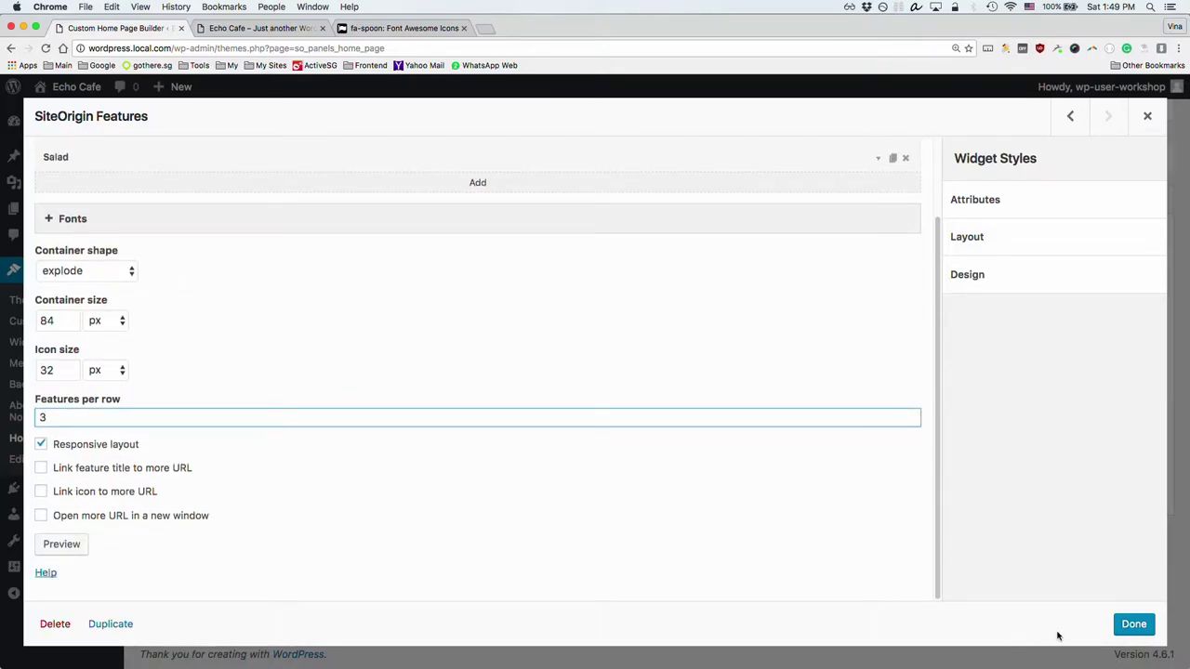
left_click(1133, 625)
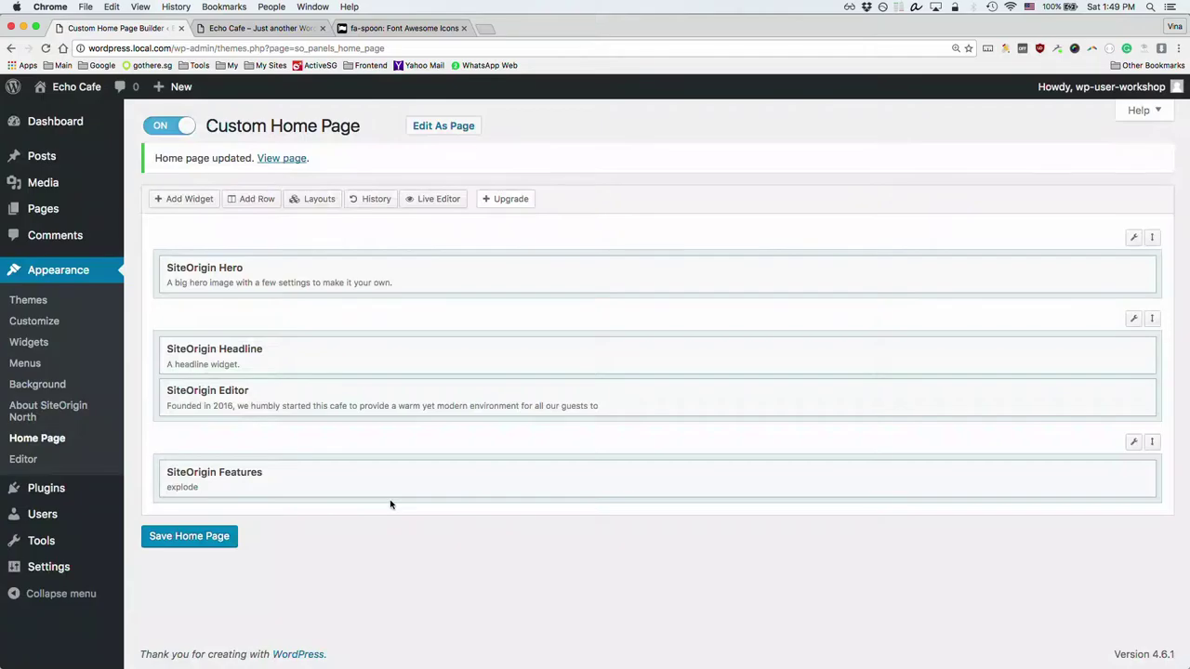
left_click(206, 534)
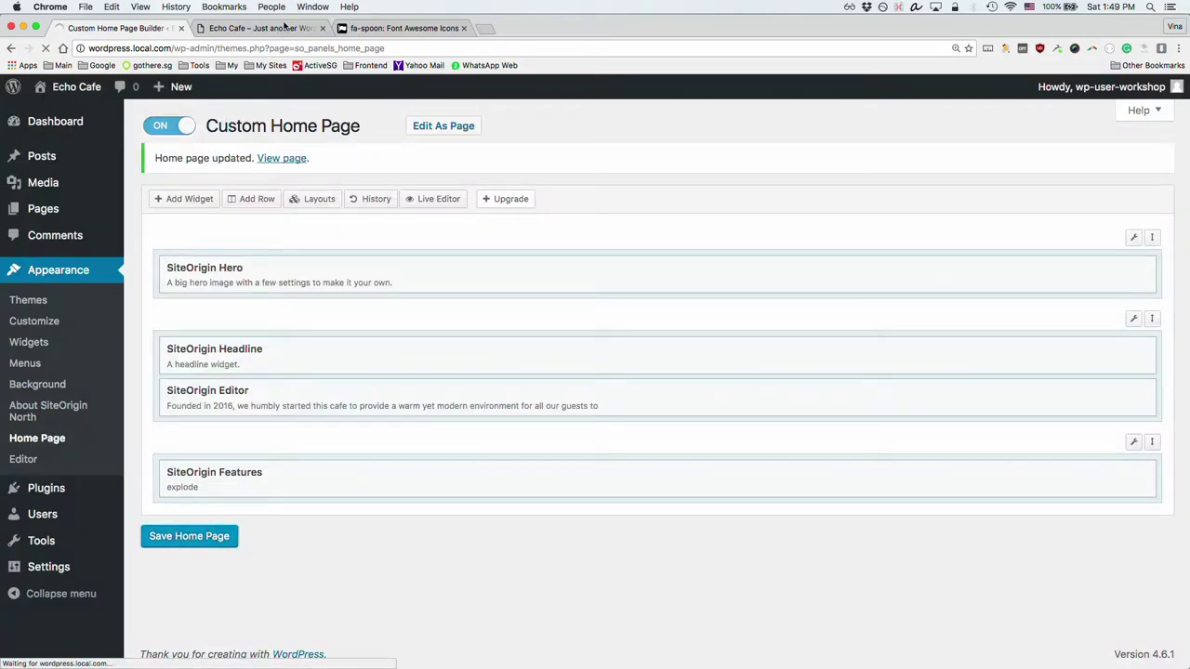
Step: Reload the Echo Cafe front page to view the explode containers and close DevTools
left_click(260, 32)
key("super+r")
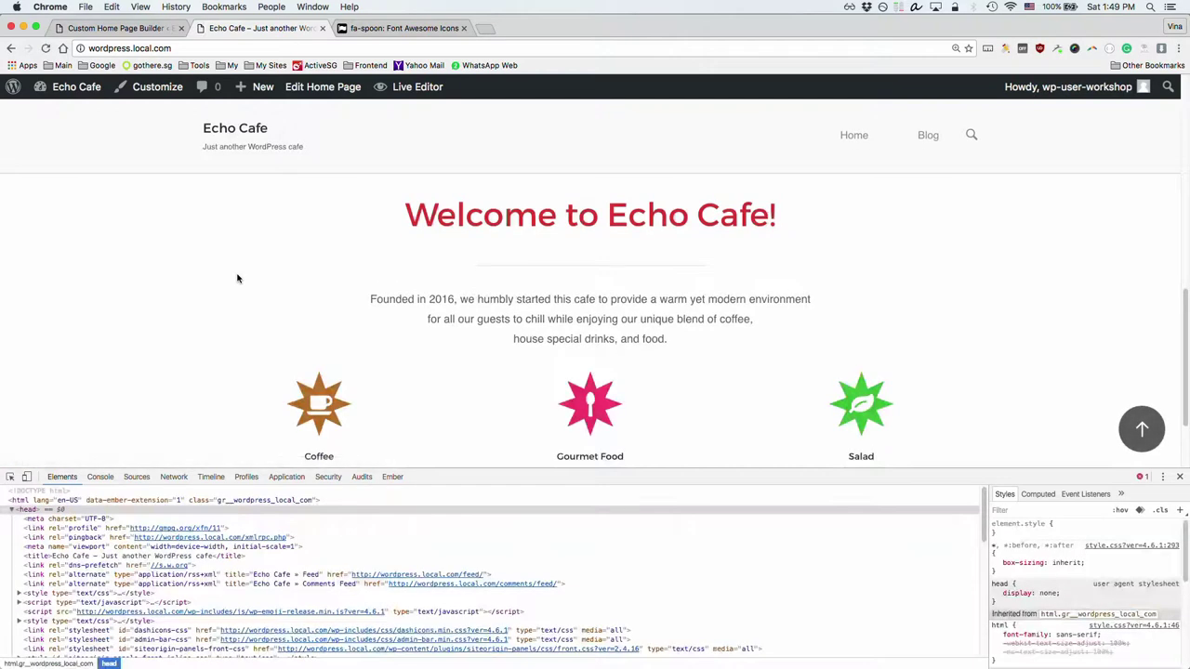
scroll(242, 287, "down", 3)
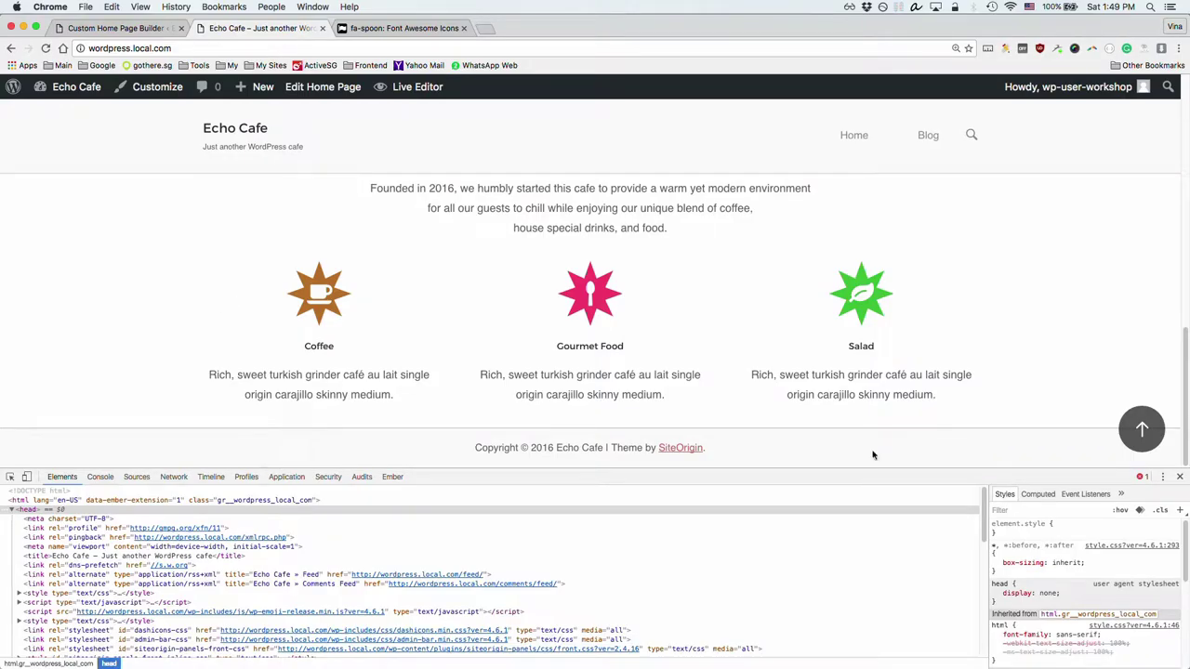
left_click(1179, 476)
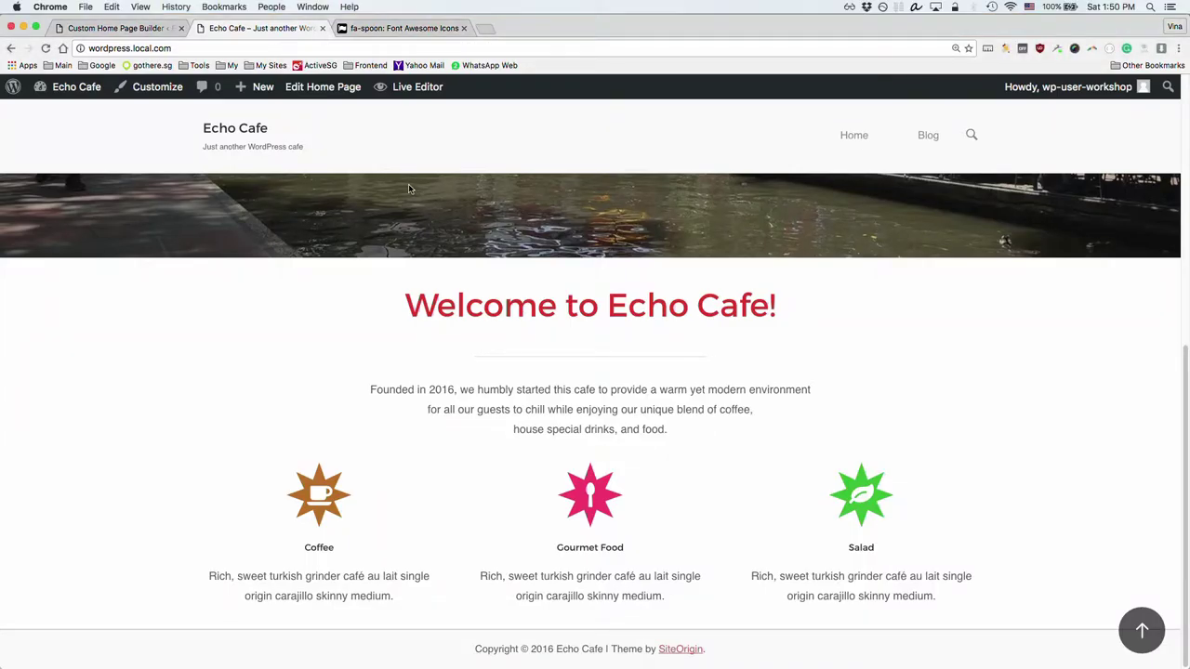
Step: Review the reference café site's quote banner and slideshow images with DevTools hidden
key("super+grave")
key("super+grave")
scroll(722, 288, "down", 5)
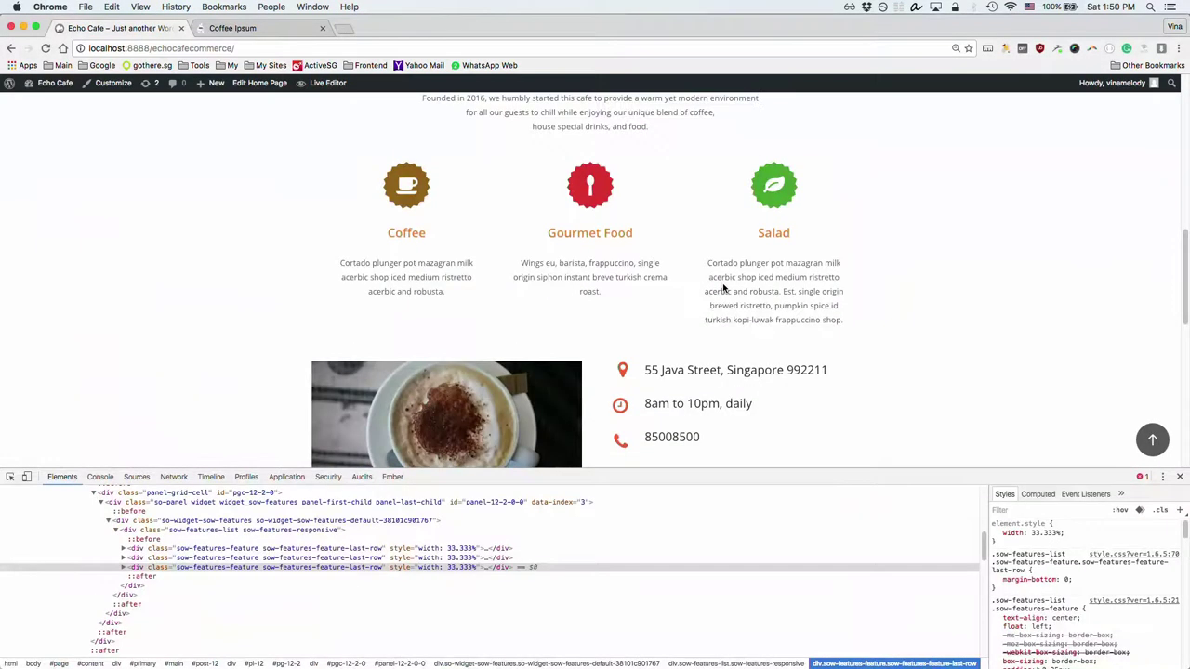
scroll(572, 303, "down", 5)
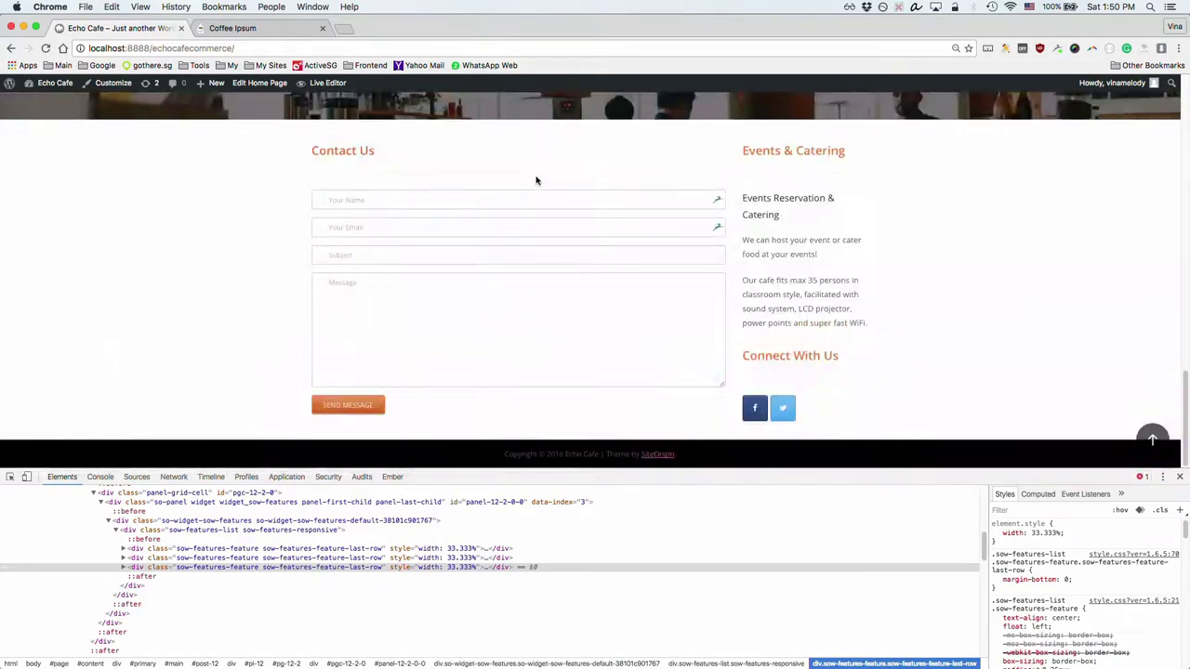
scroll(537, 181, "up", 2)
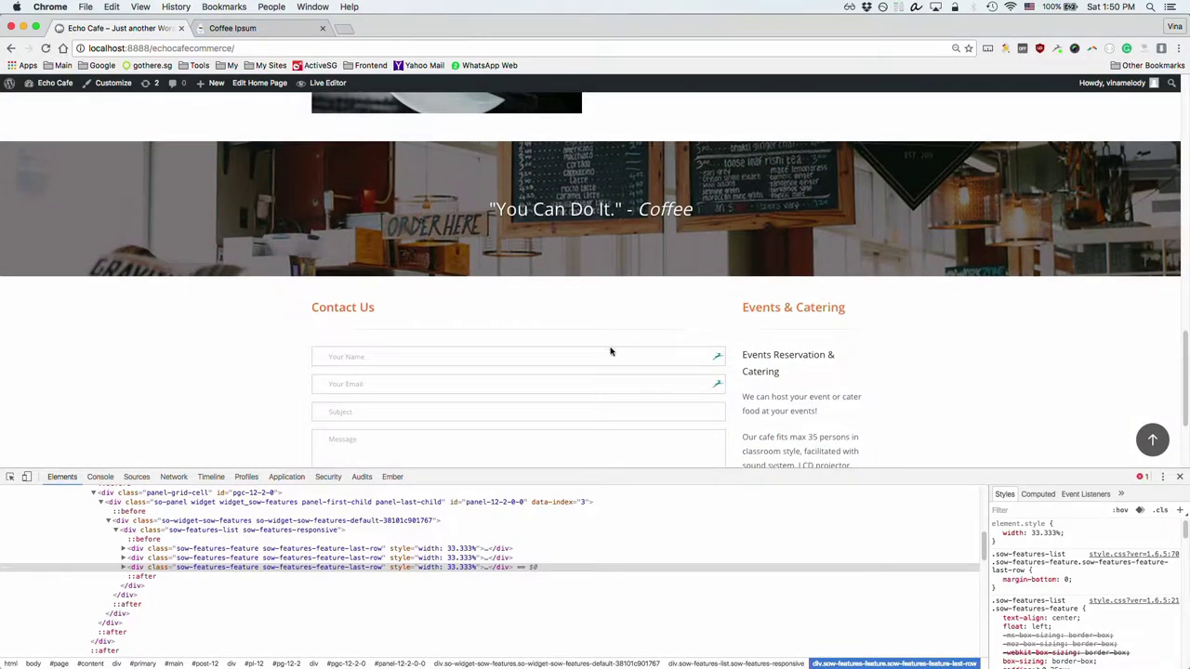
scroll(610, 349, "up", 5)
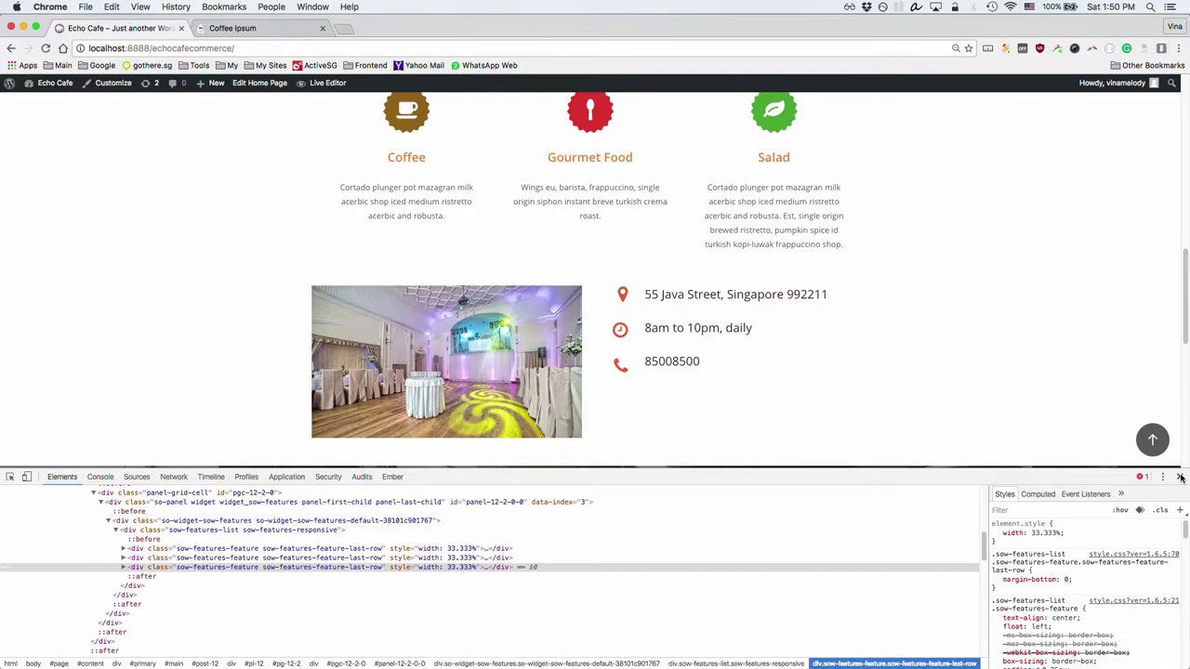
left_click(1181, 477)
scroll(865, 412, "up", 1)
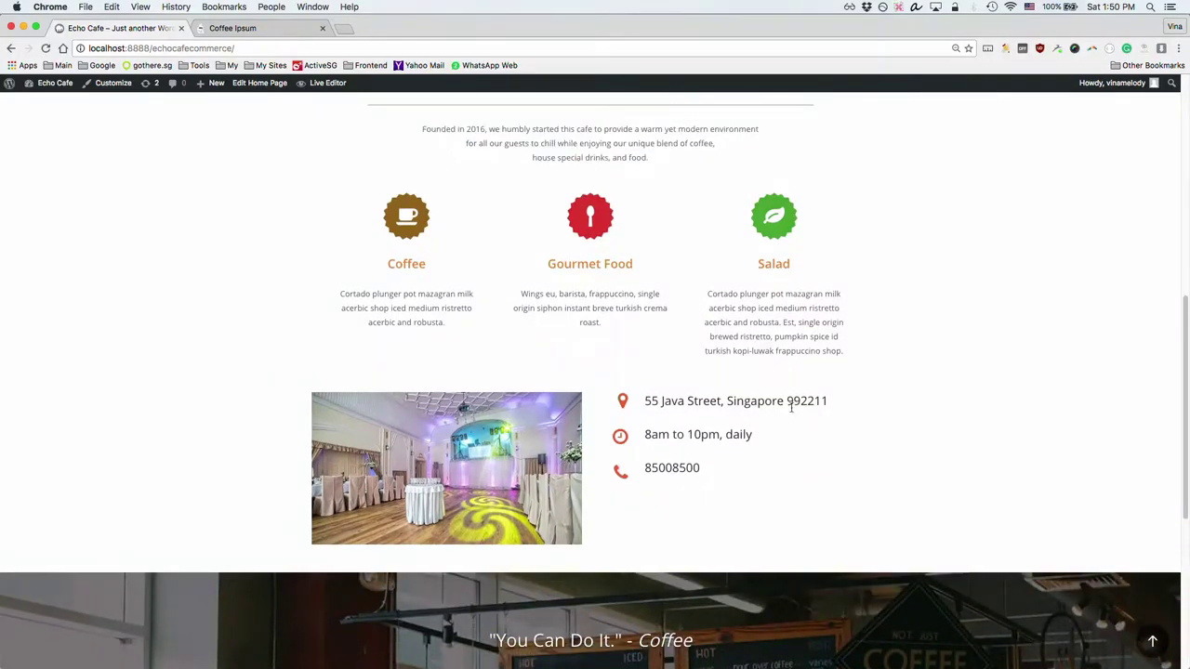
scroll(785, 408, "down", 3)
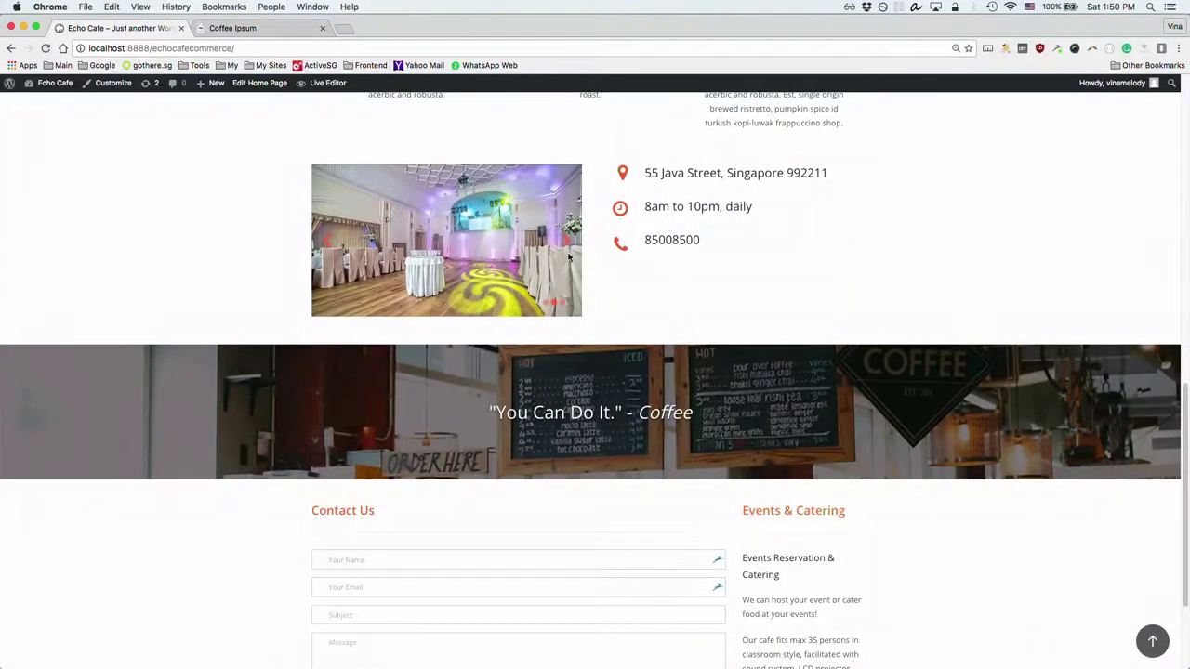
left_click(326, 245)
left_click(327, 246)
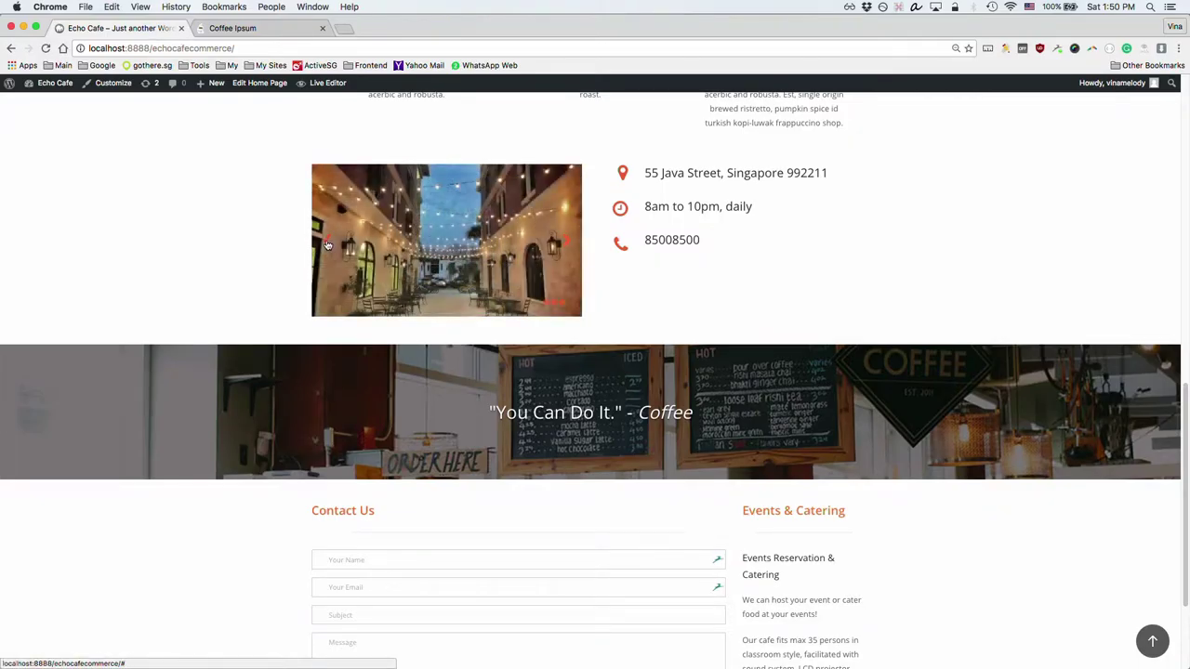
left_click(327, 246)
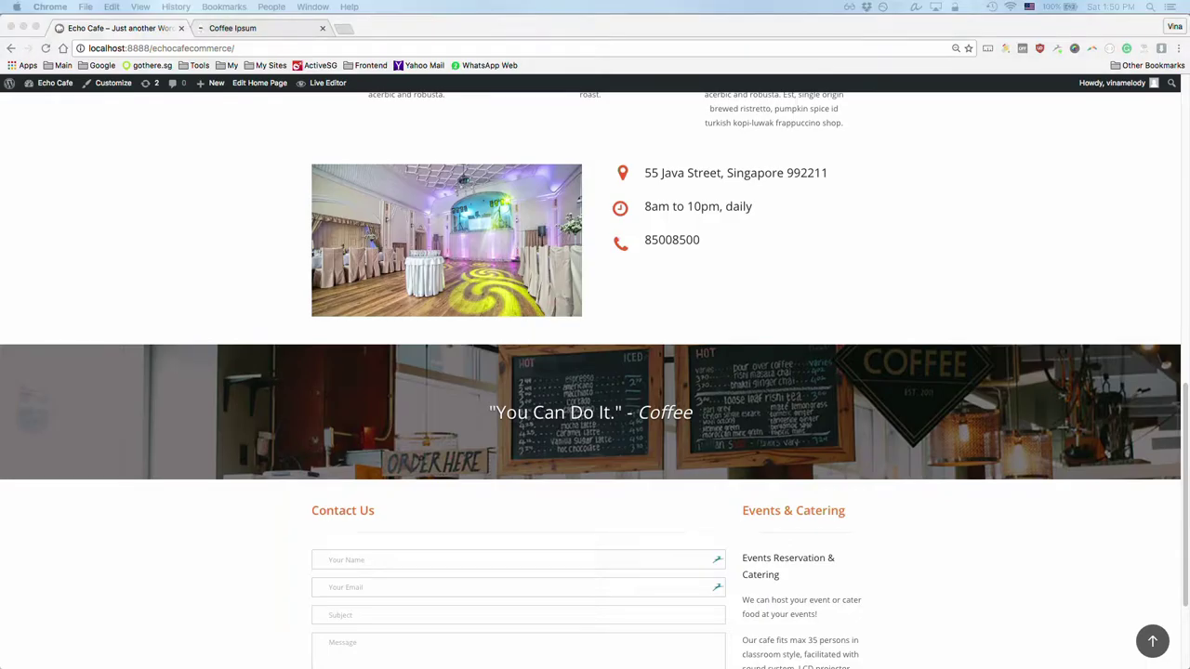
Step: Return to the local Echo Cafe Custom Home Page builder
left_click(127, 33)
key("super+grave")
key("super+grave")
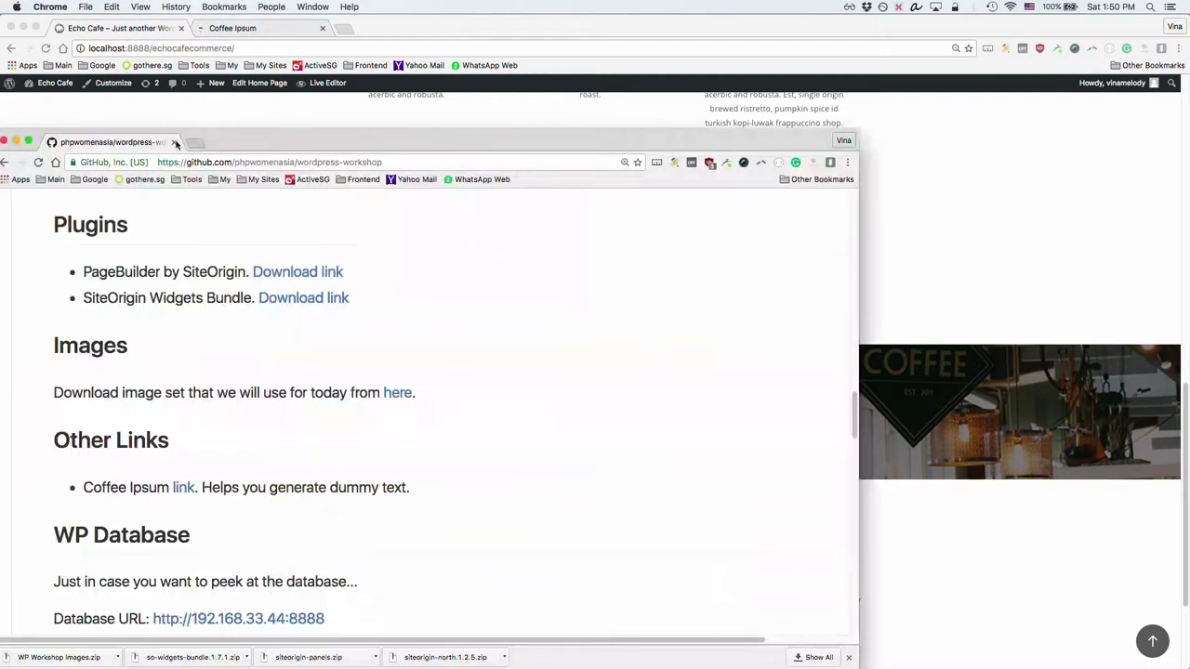
left_click(121, 28)
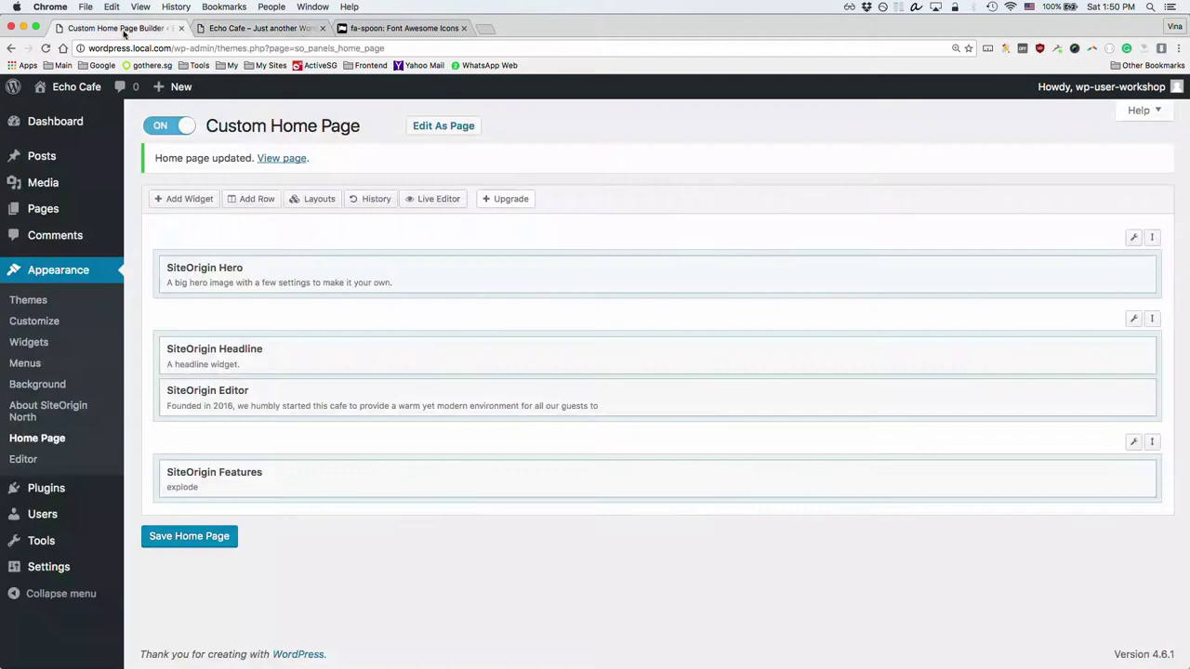
Step: Start a new three-column row with the first column at 50% and the middle at 8%
left_click(259, 199)
left_click(150, 163)
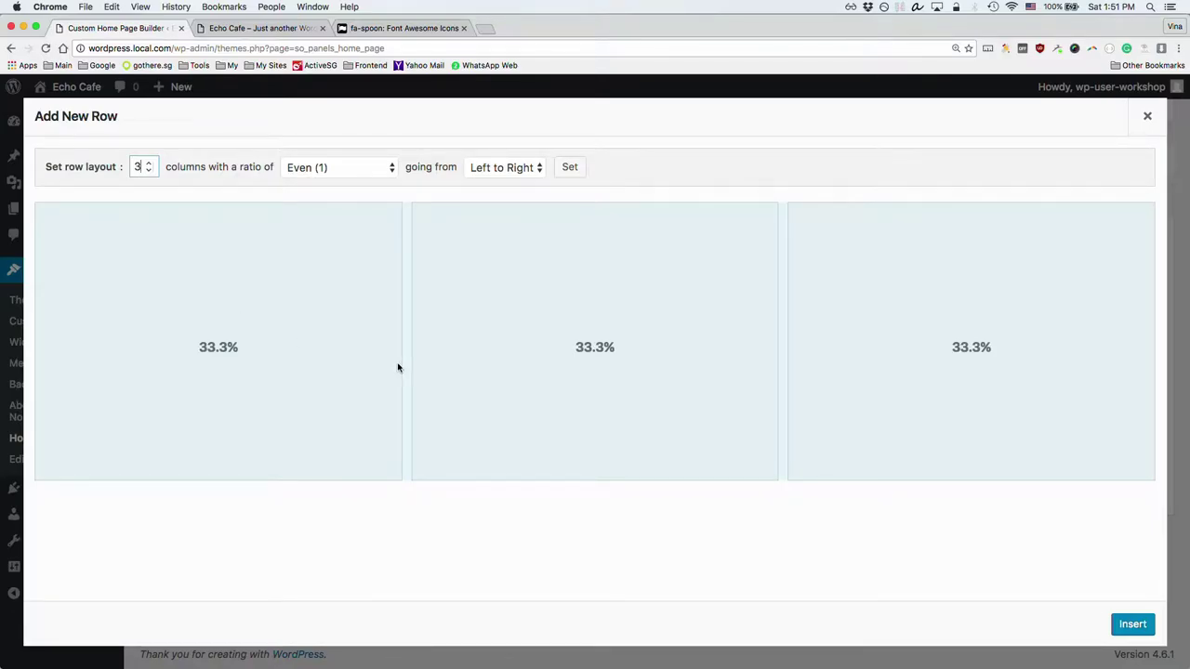
left_click(213, 356)
type("50")
left_click(287, 478)
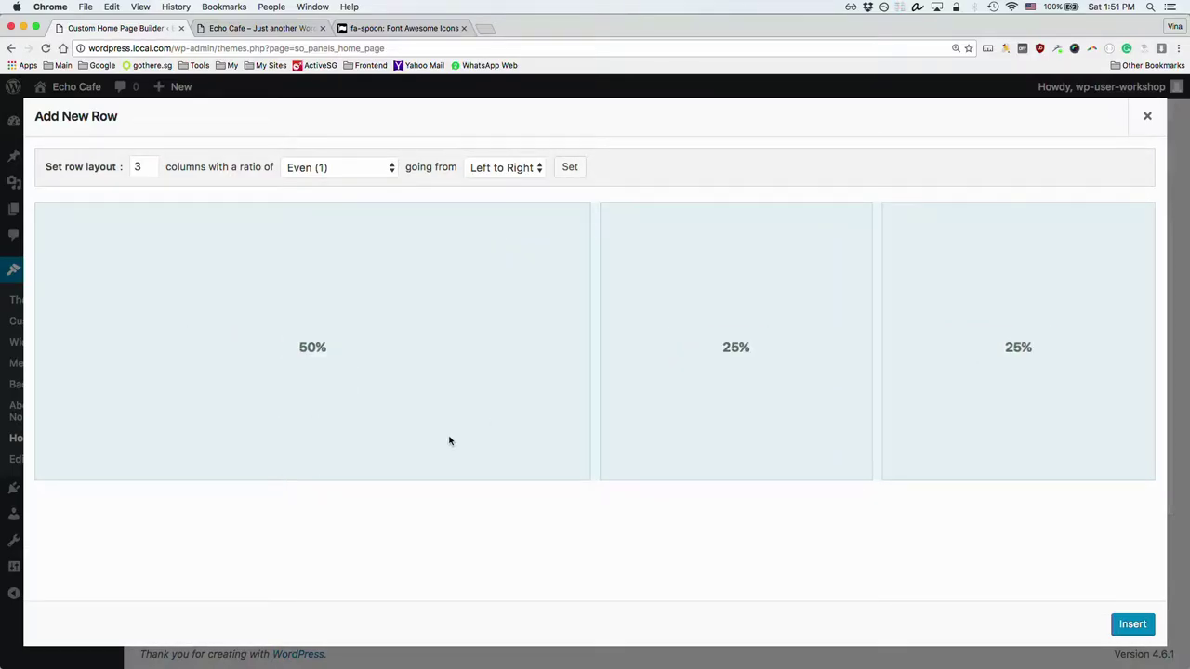
left_click(735, 347)
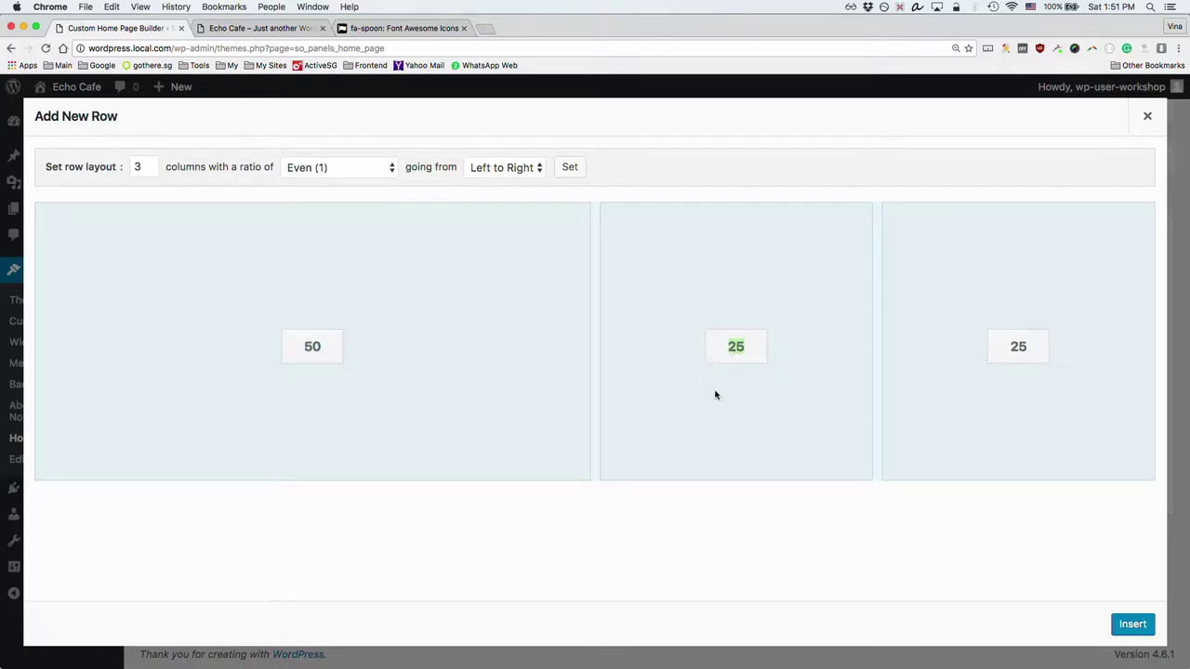
type("8")
key("Return")
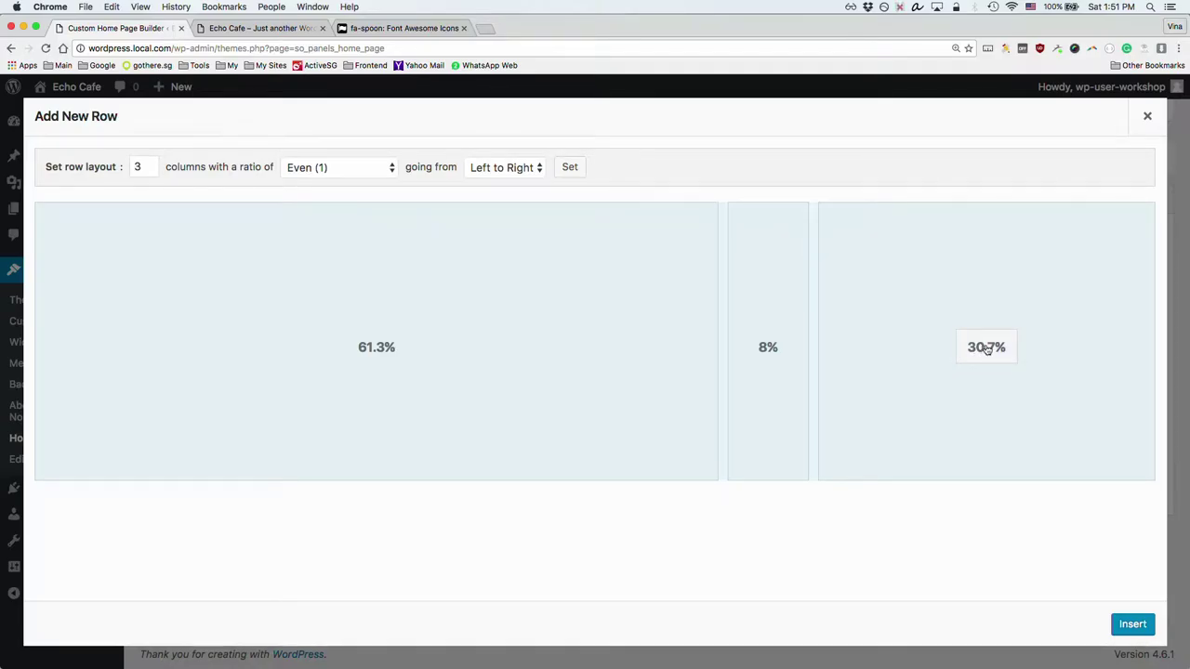
Step: Set the column widths to 50 / 8 / 42 and insert the row
left_click(379, 349)
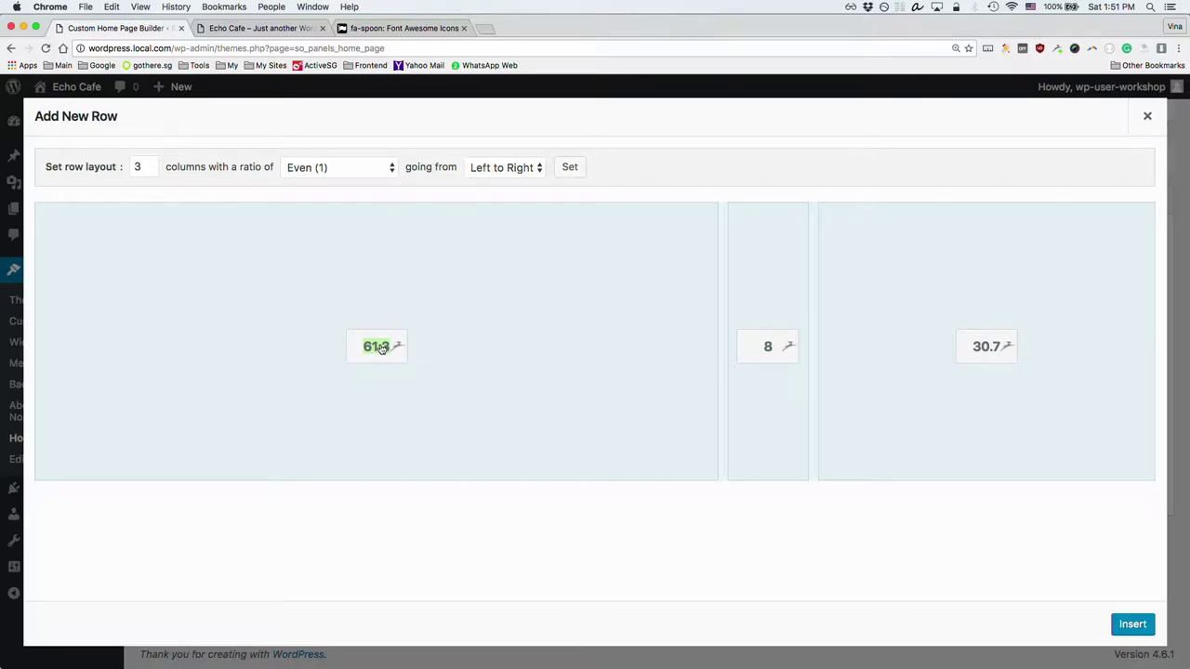
type("50")
left_click(990, 349)
type("42")
left_click(901, 549)
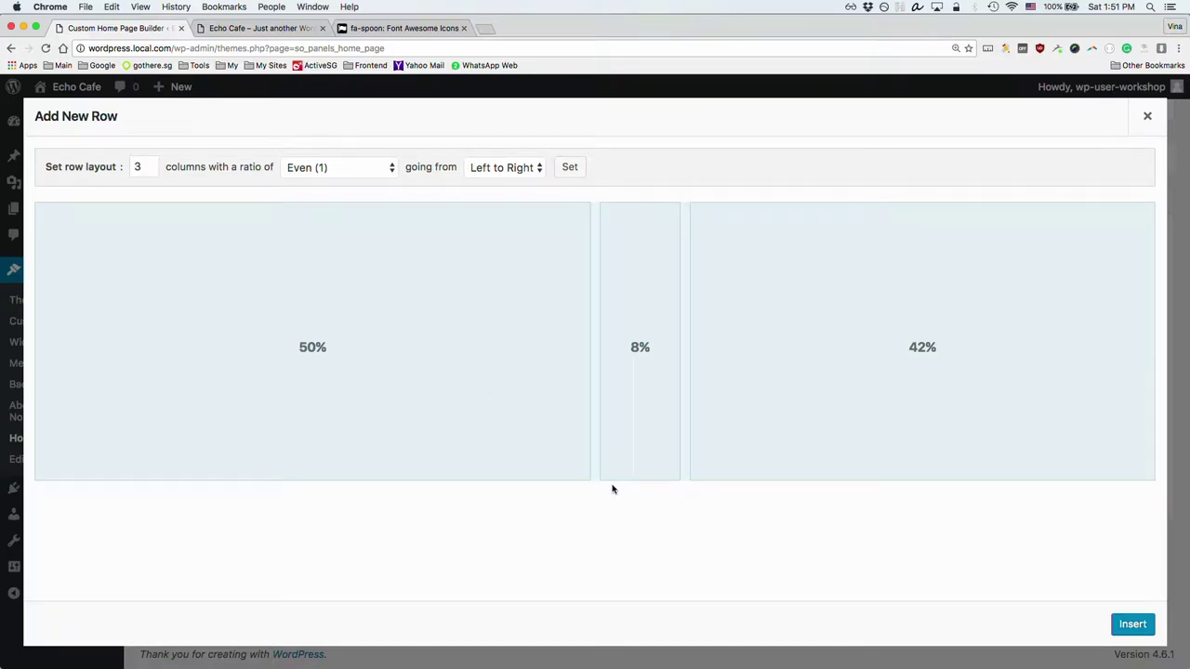
left_click(1133, 625)
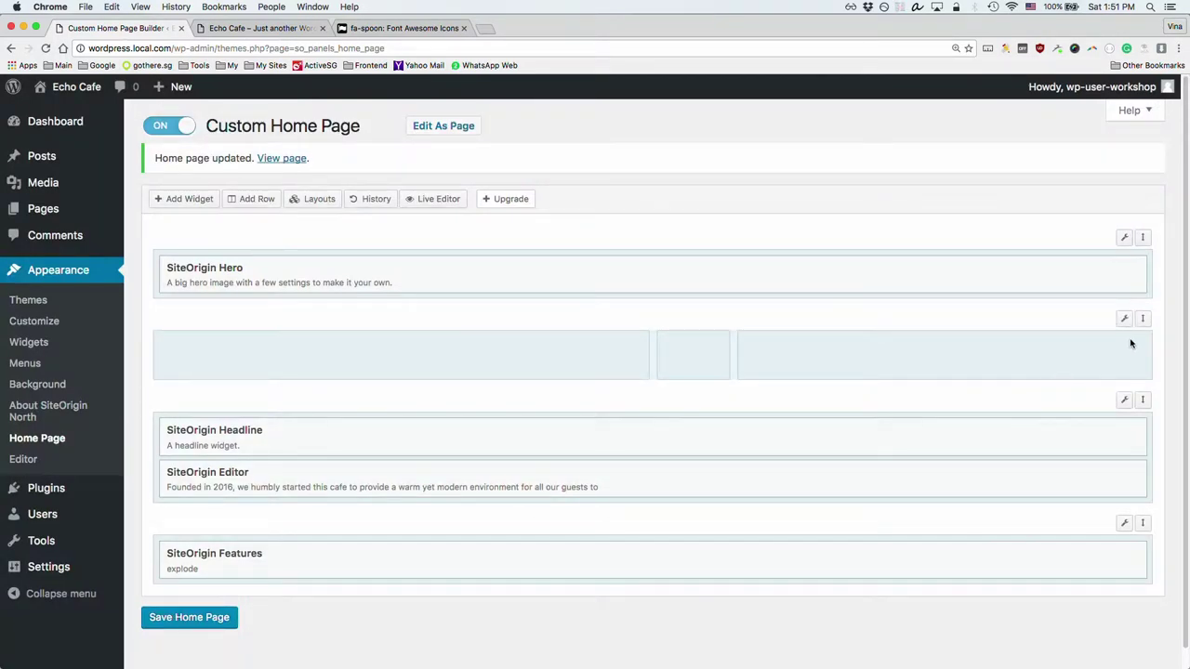
Step: Move the empty row below Features and add a SiteOrigin Slider to its left column
left_click_drag(1144, 319, 1131, 513)
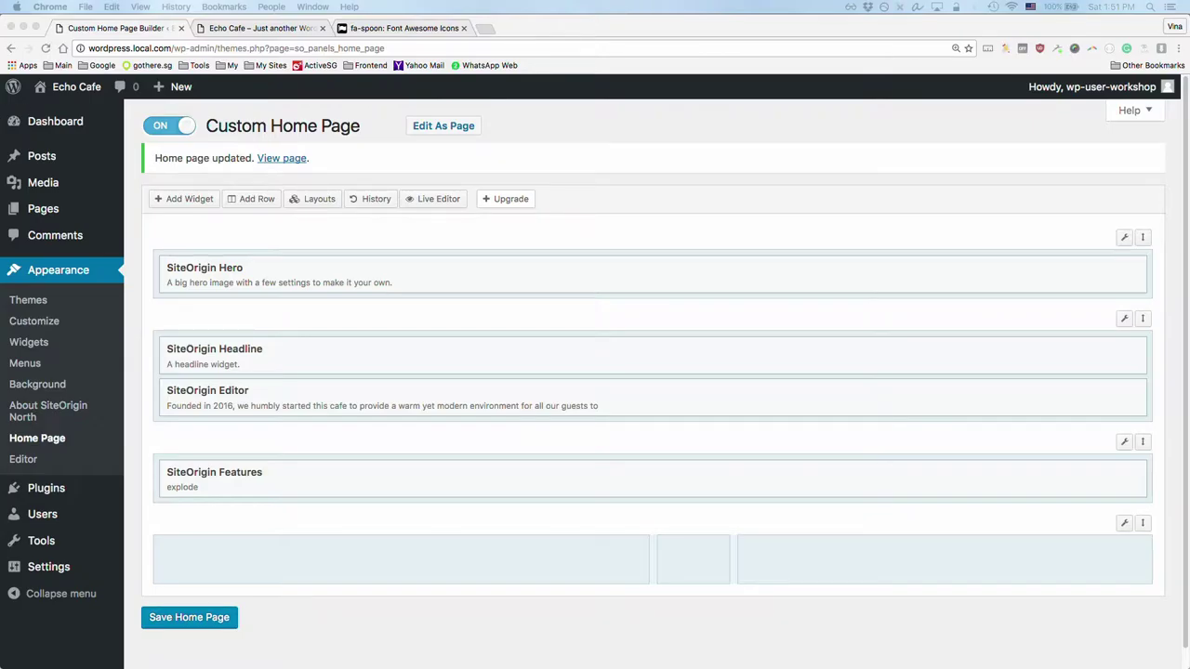
left_click(465, 567)
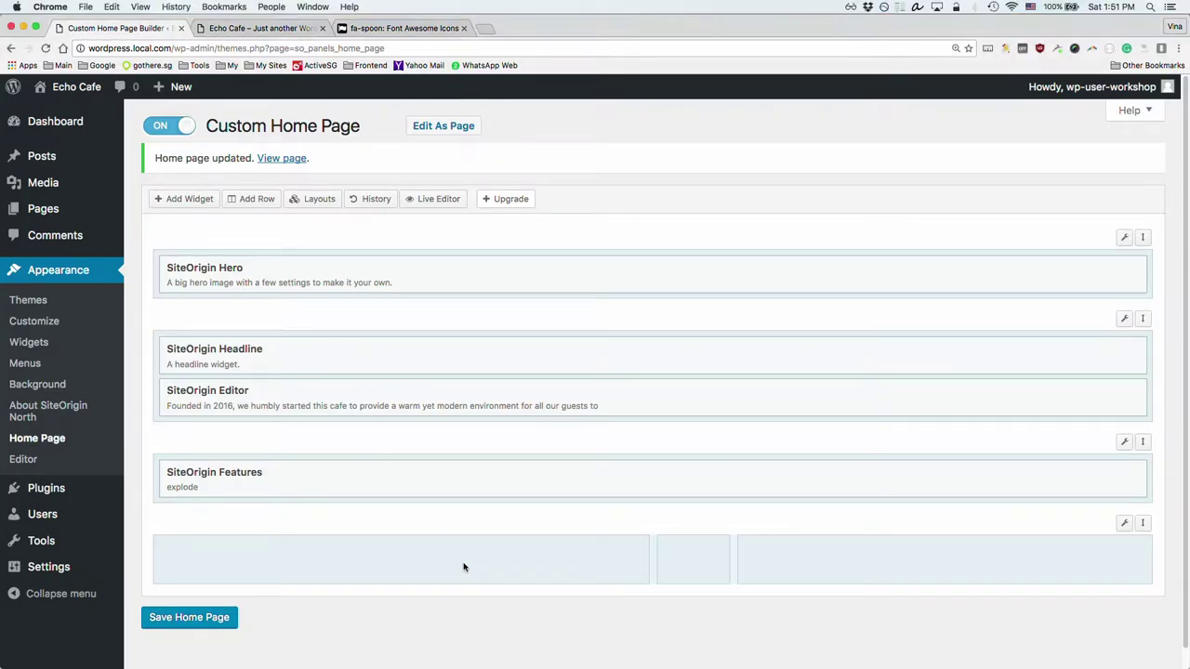
left_click(344, 565)
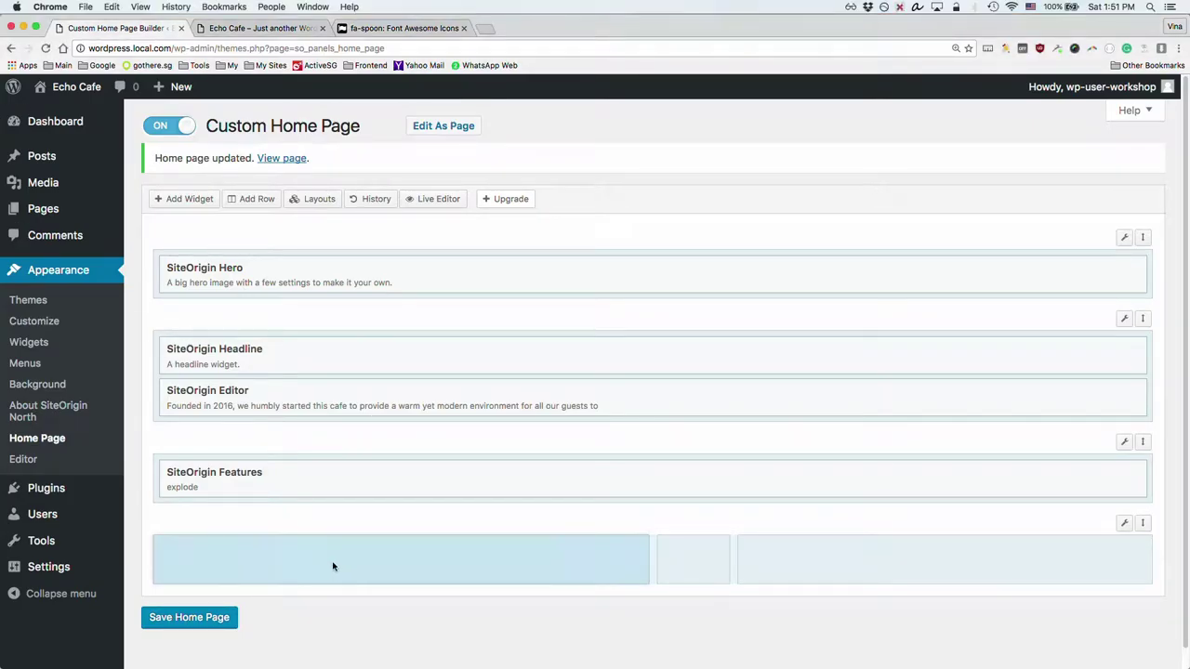
left_click(186, 199)
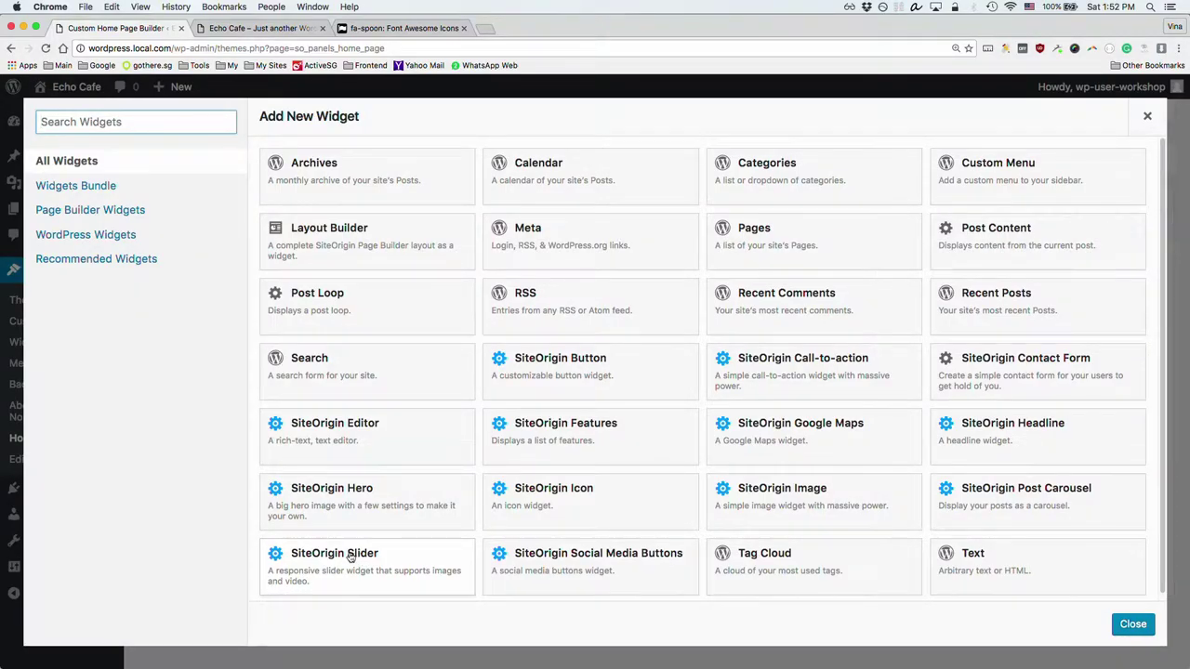
left_click(364, 555)
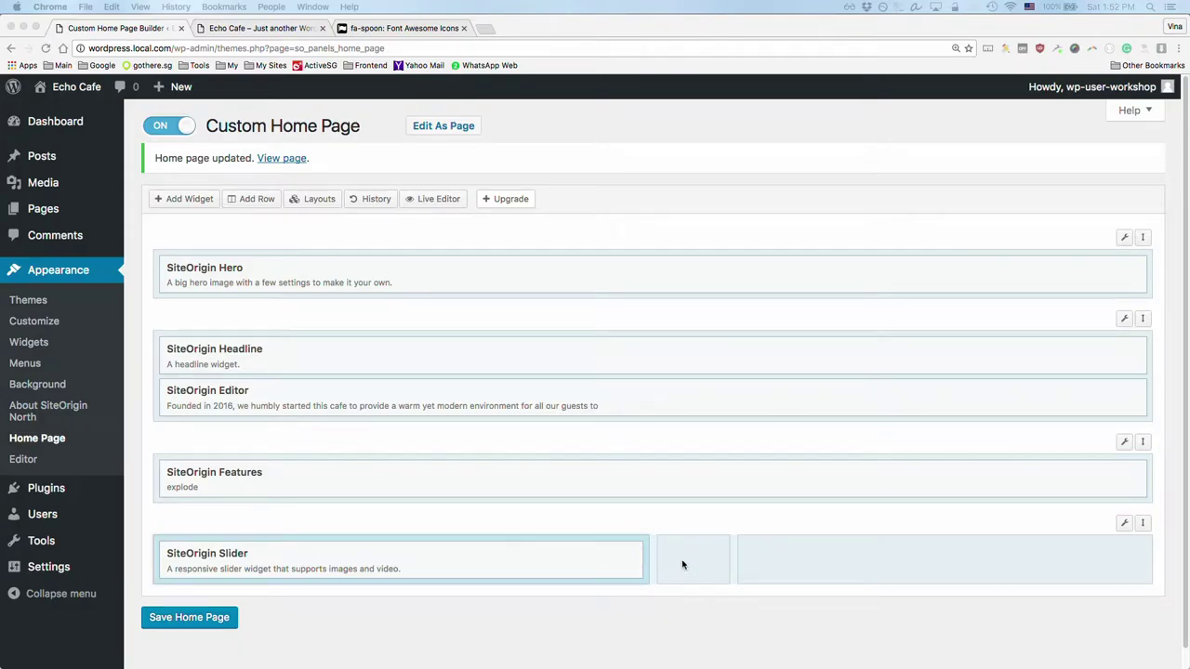
left_click(551, 555)
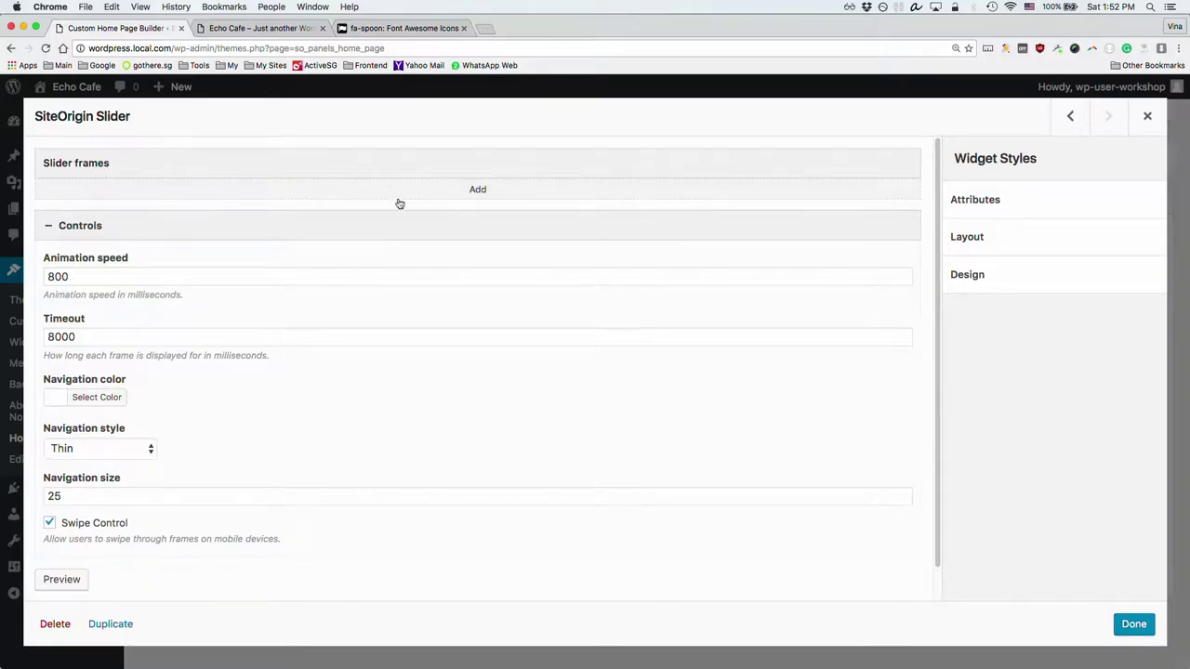
Step: Add a first slider frame and upload coffee.jpg to the Media Library for its background
left_click(474, 191)
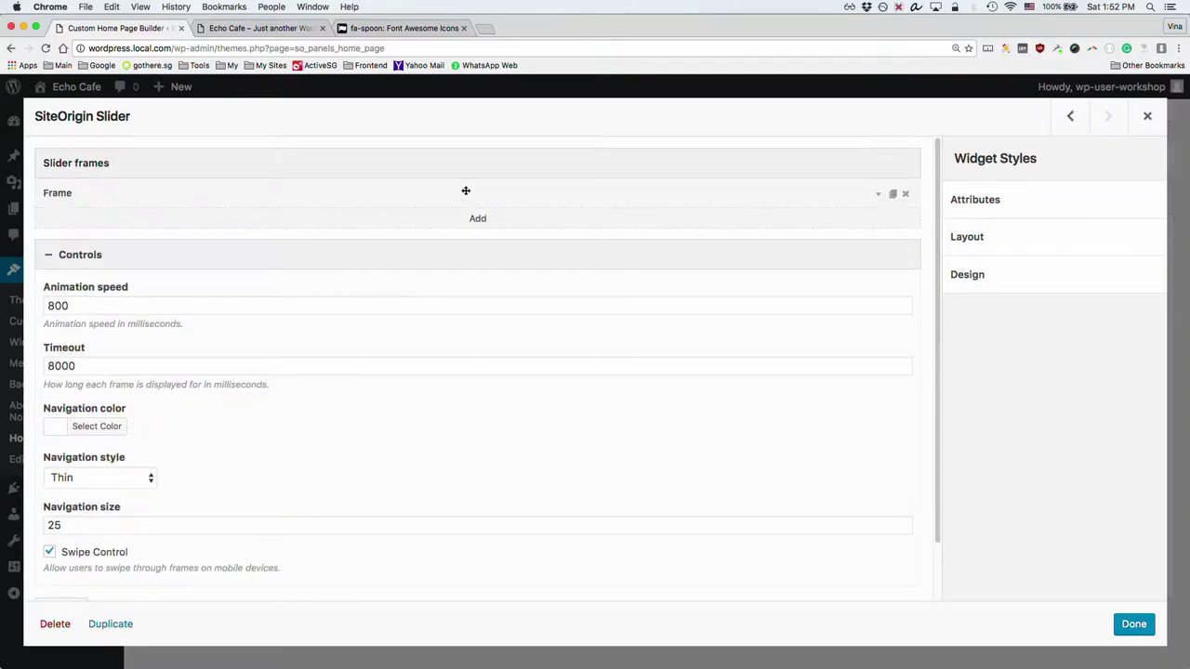
left_click(281, 194)
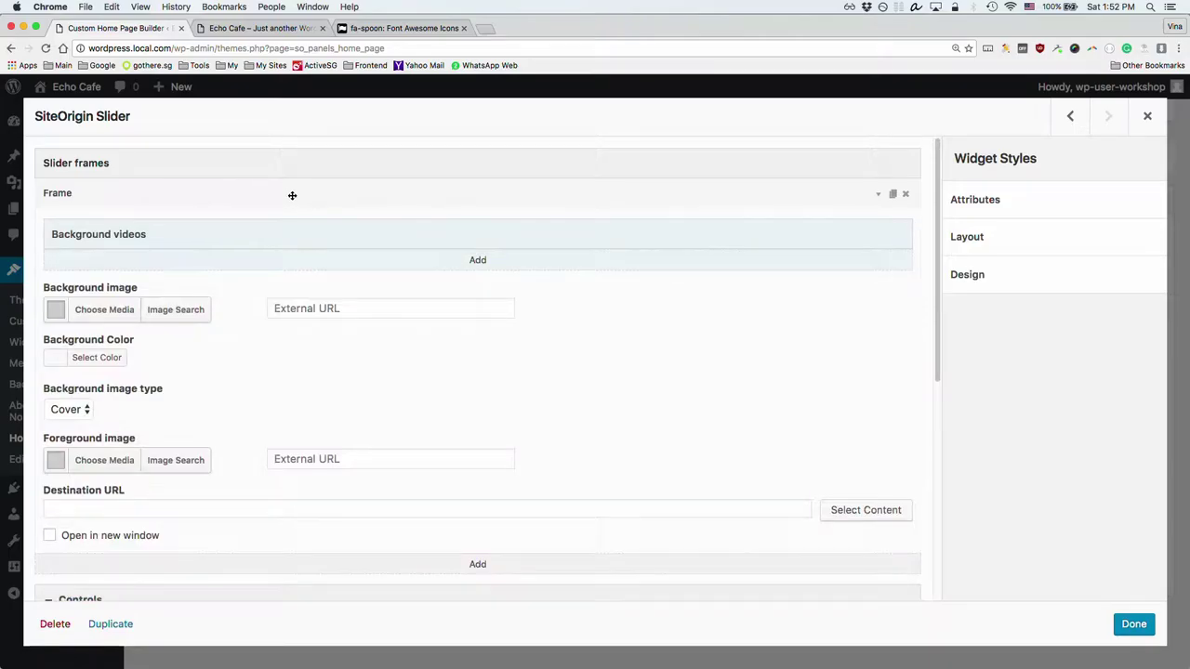
left_click(103, 311)
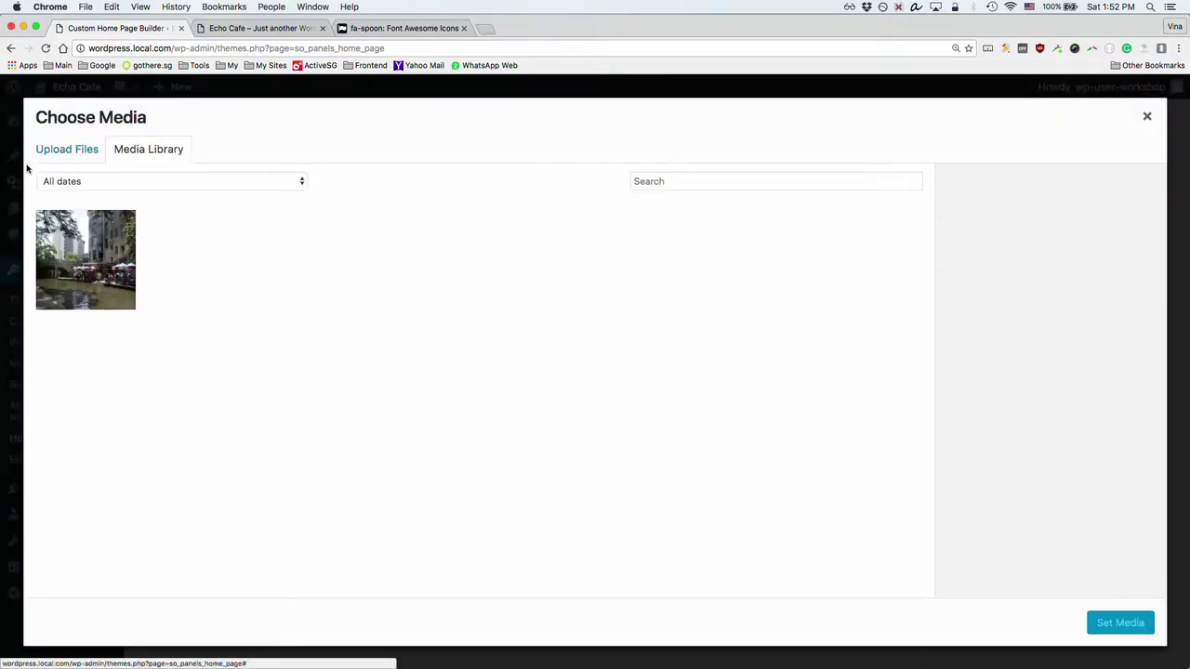
key("super+Tab")
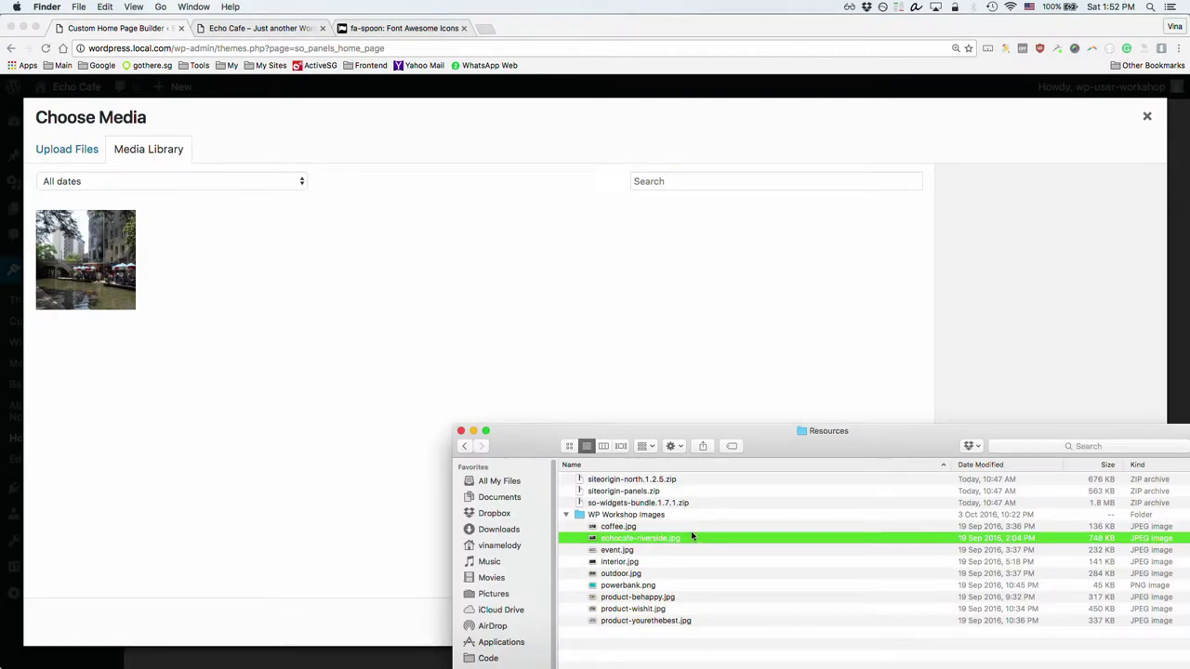
left_click(647, 528)
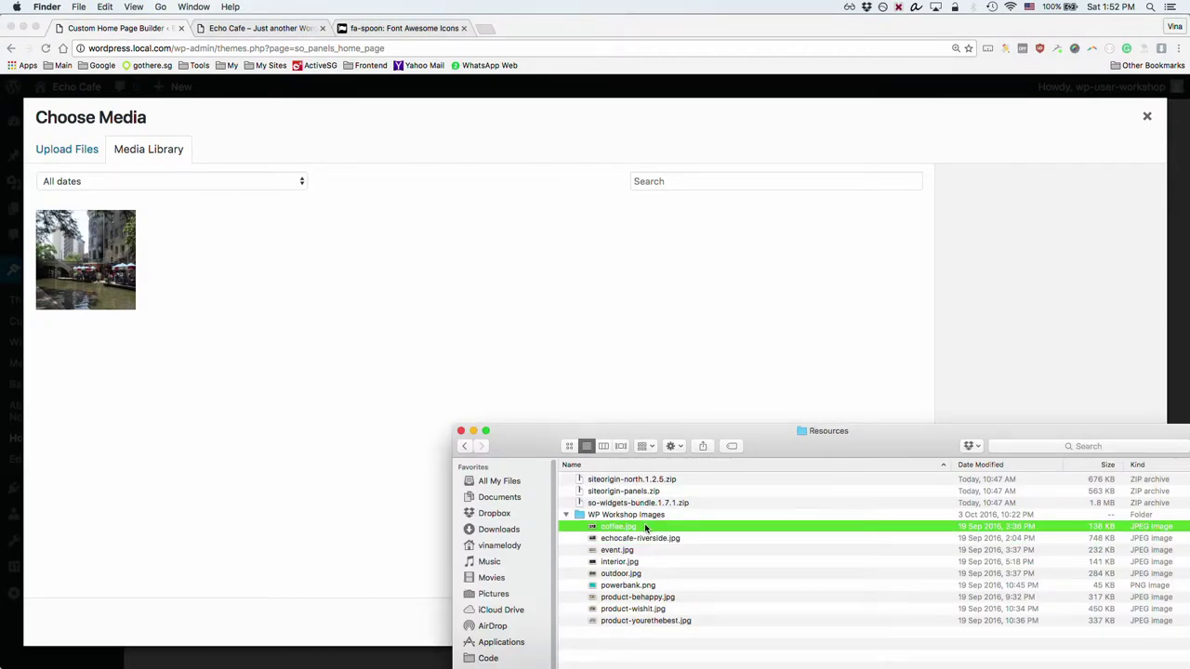
key("space")
key("space")
left_click_drag(621, 527, 262, 451)
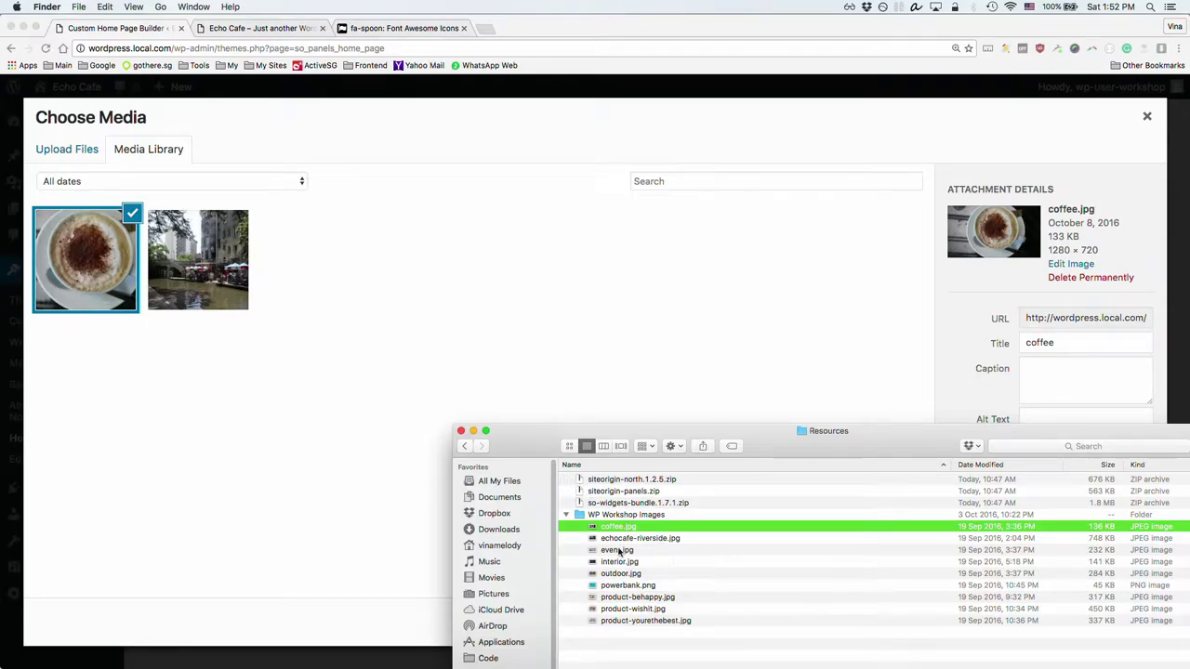
Step: Note coffee.jpg's 1280 × 720 size, set it as the frame background, and collapse the frame
left_click(286, 423)
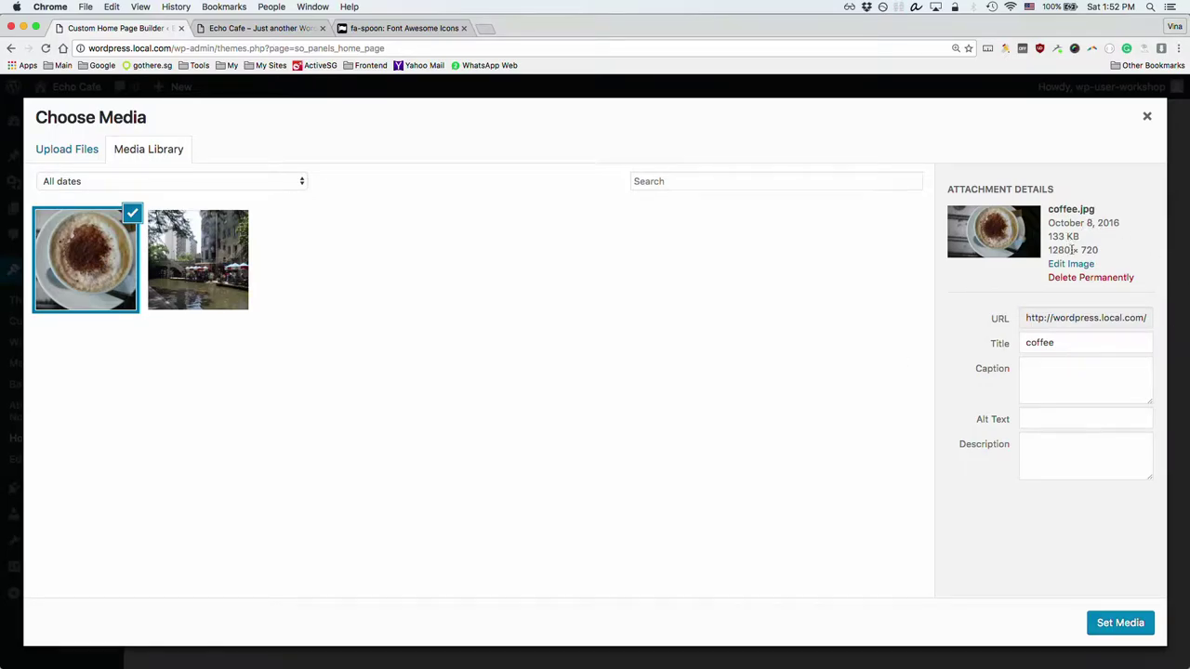
left_click_drag(1049, 251, 1095, 245)
left_click(619, 421)
left_click_drag(1051, 250, 1098, 250)
left_click(1112, 625)
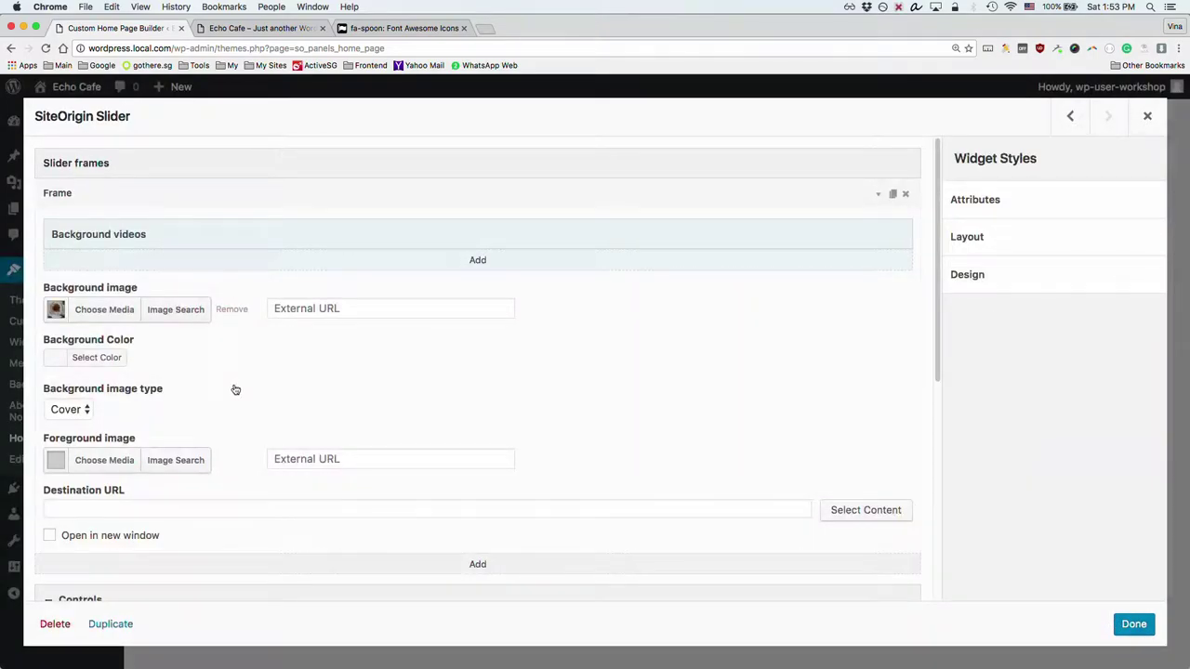
scroll(231, 405, "down", 2)
scroll(195, 380, "up", 1)
scroll(251, 317, "down", 1)
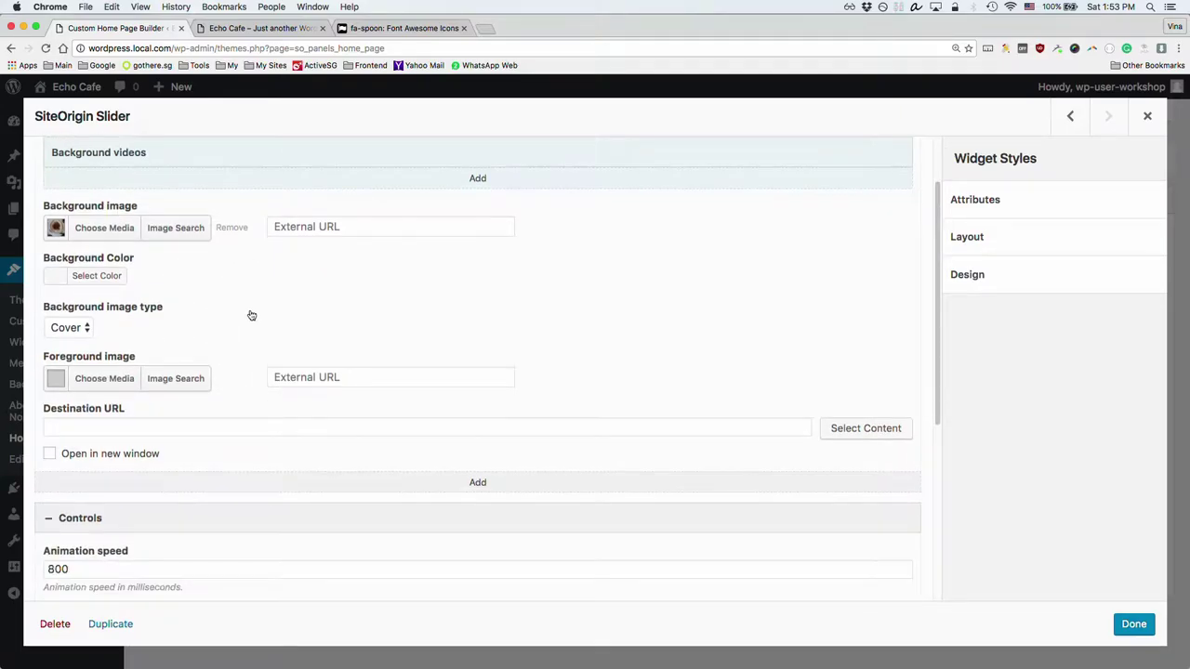
scroll(232, 307, "up", 2)
left_click(60, 190)
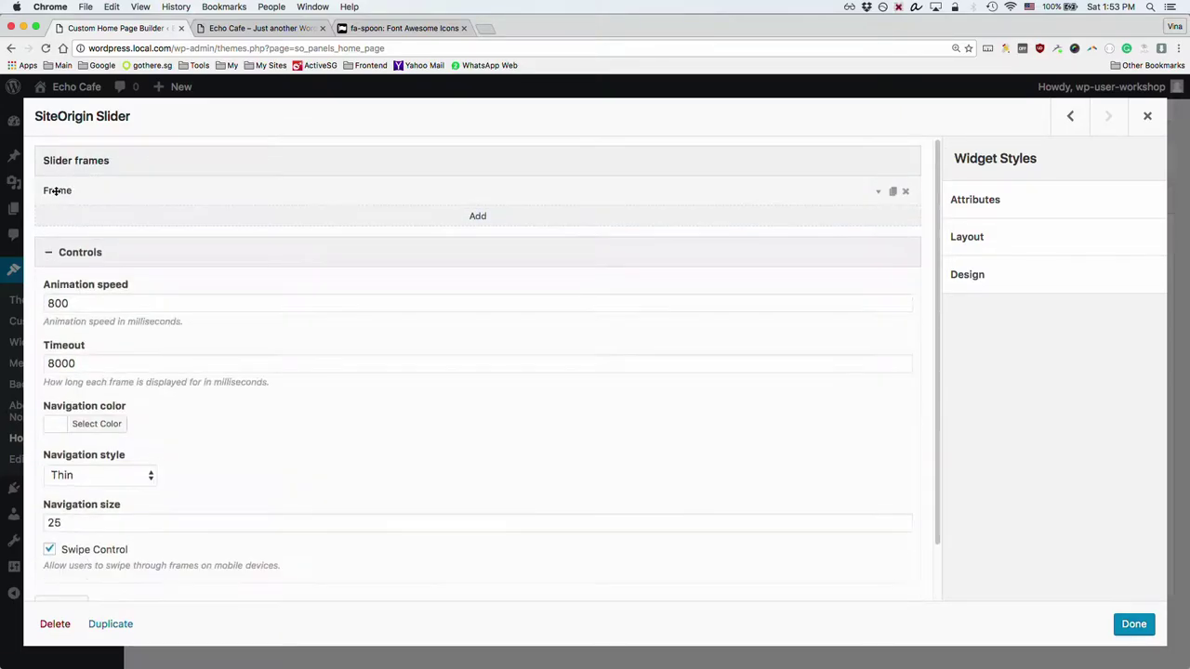
Step: Add a second slider frame with event.jpg uploaded as its background image
left_click(475, 216)
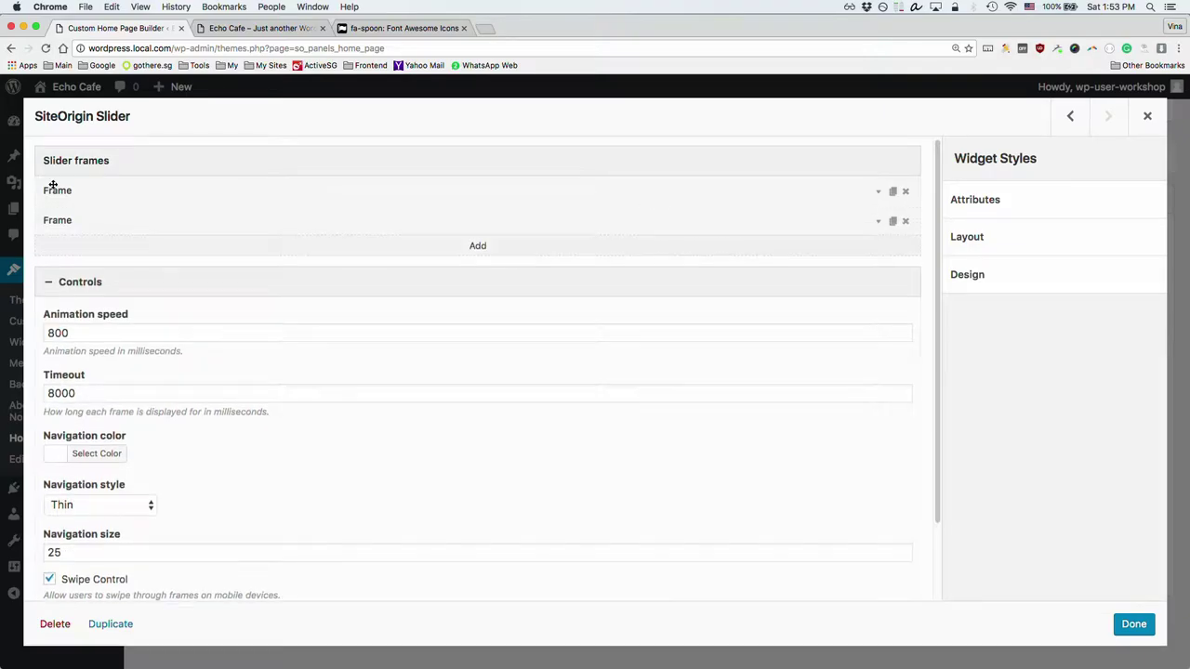
left_click(63, 221)
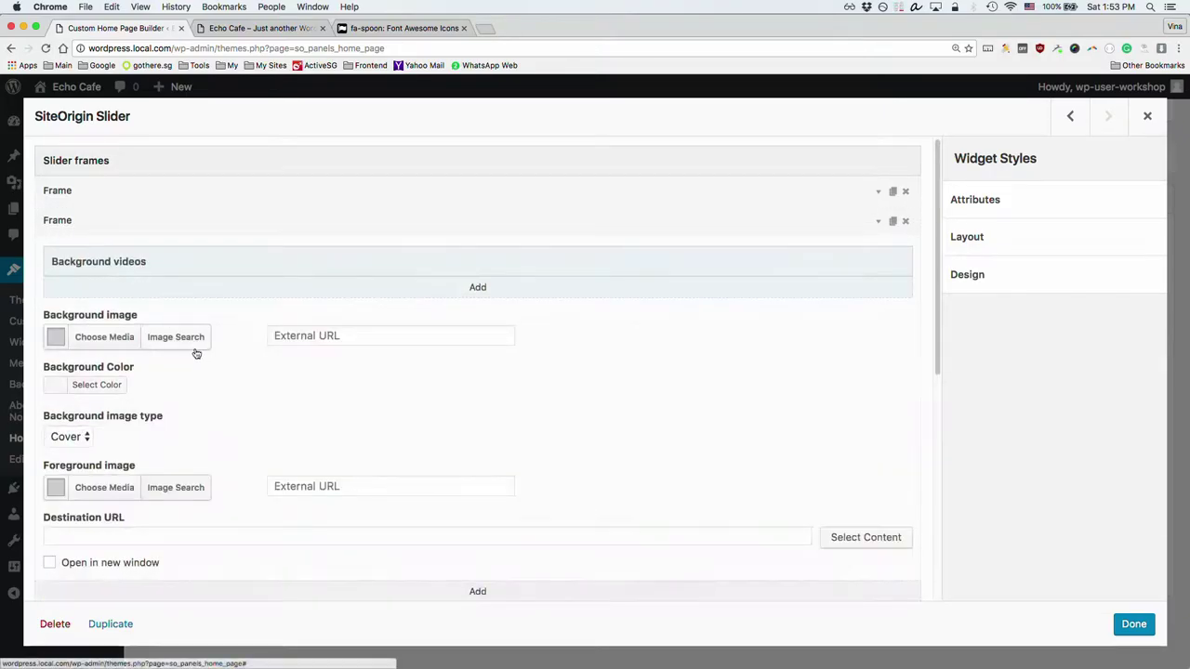
left_click(104, 337)
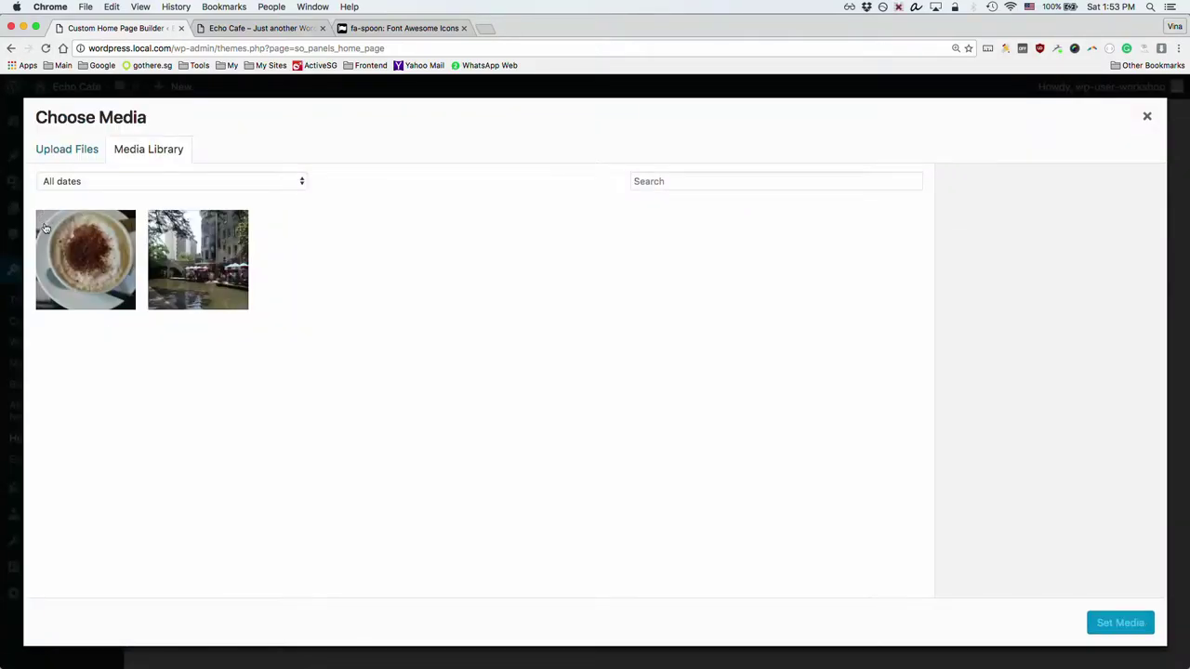
key("super+Tab")
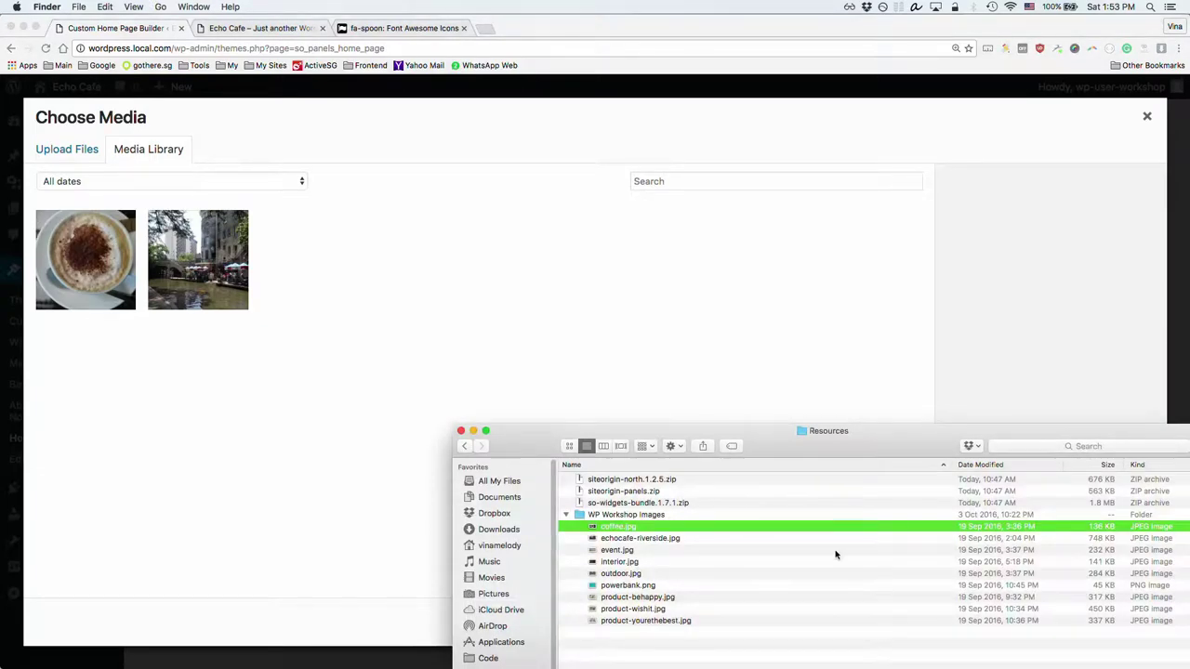
left_click_drag(678, 549, 370, 370)
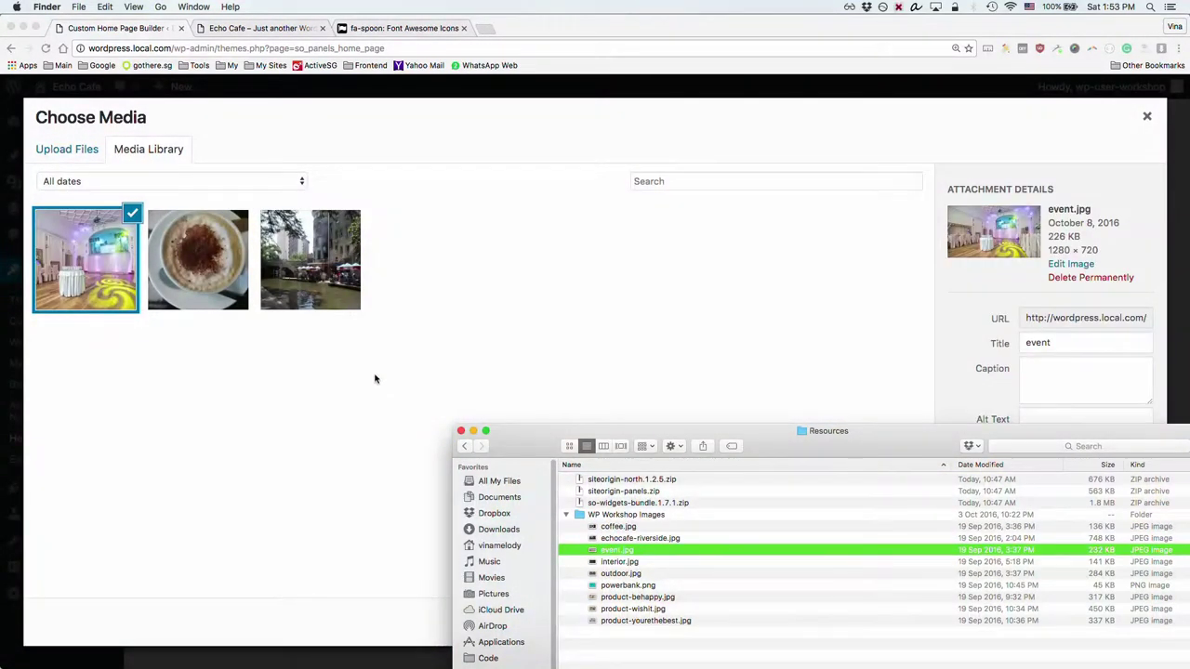
left_click(367, 412)
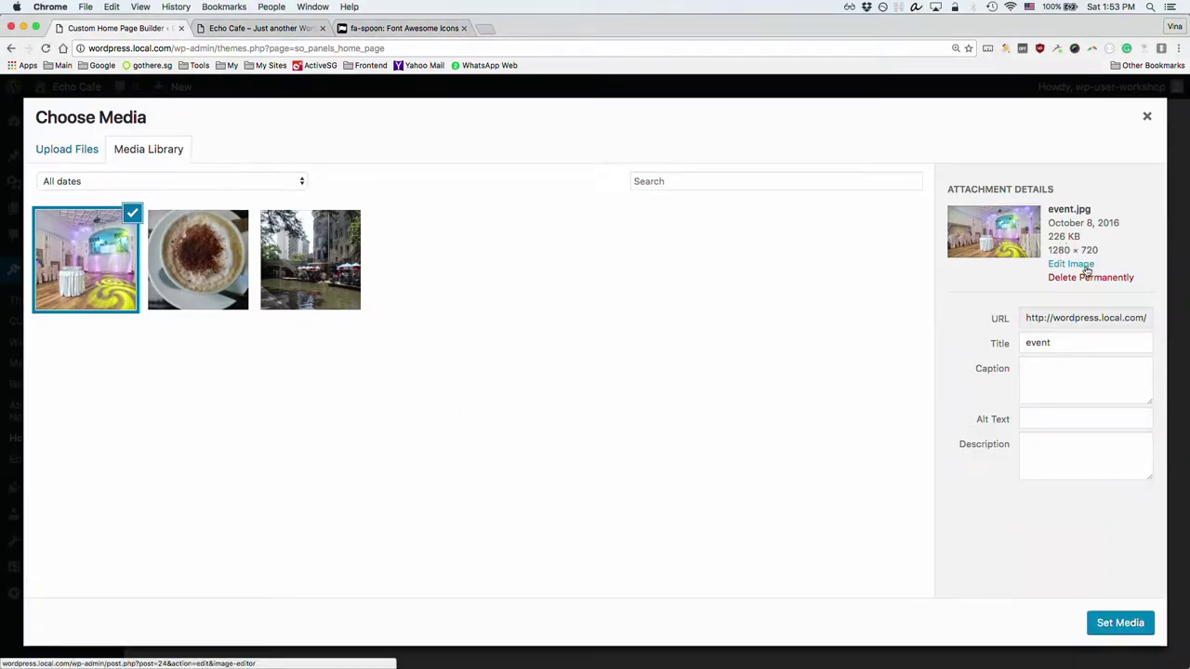
left_click(1118, 623)
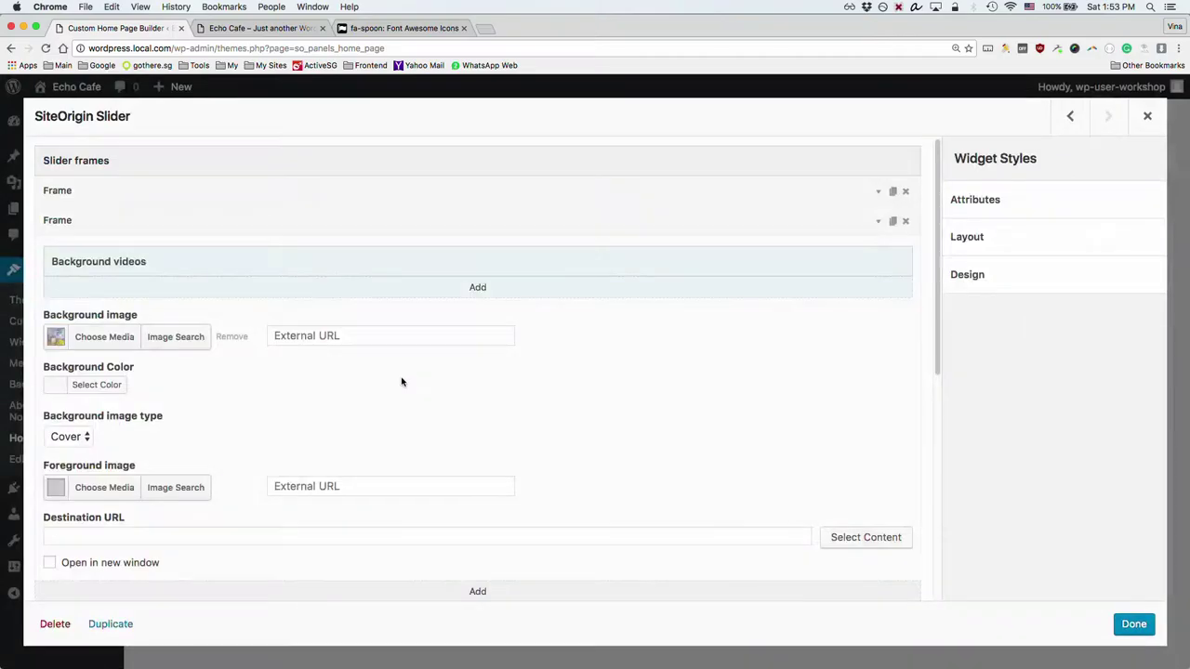
left_click(69, 220)
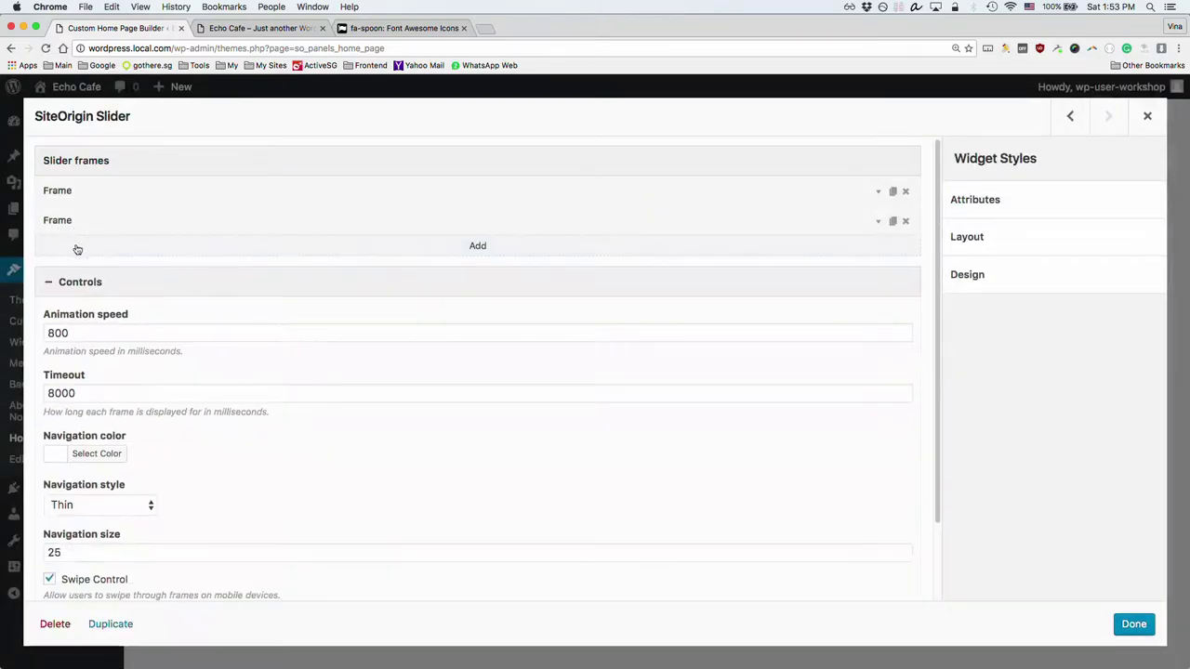
Step: Add a third slider frame with outdoor.jpg uploaded as its background image
left_click(99, 248)
left_click(51, 247)
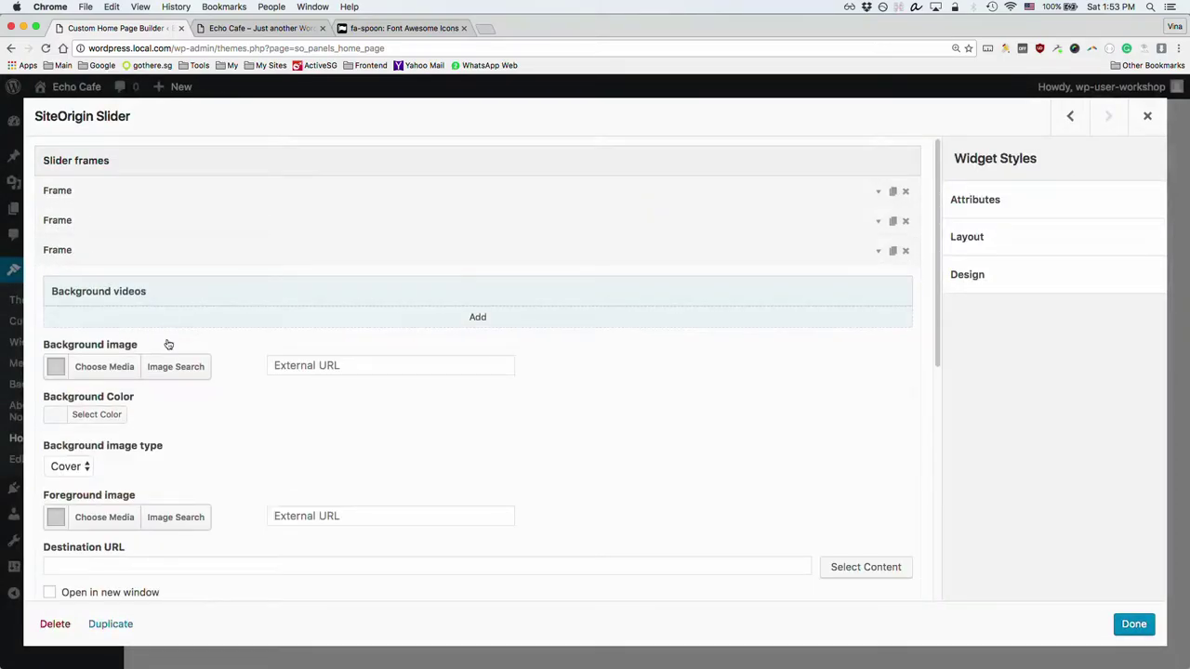
left_click(104, 367)
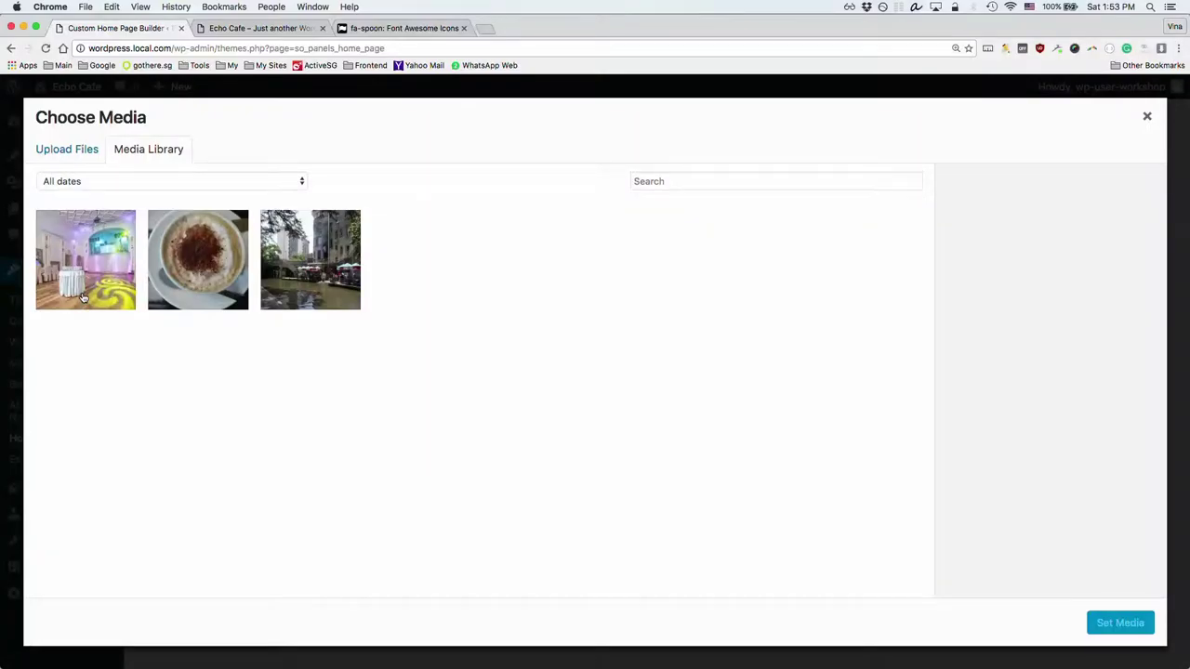
key("super+Tab")
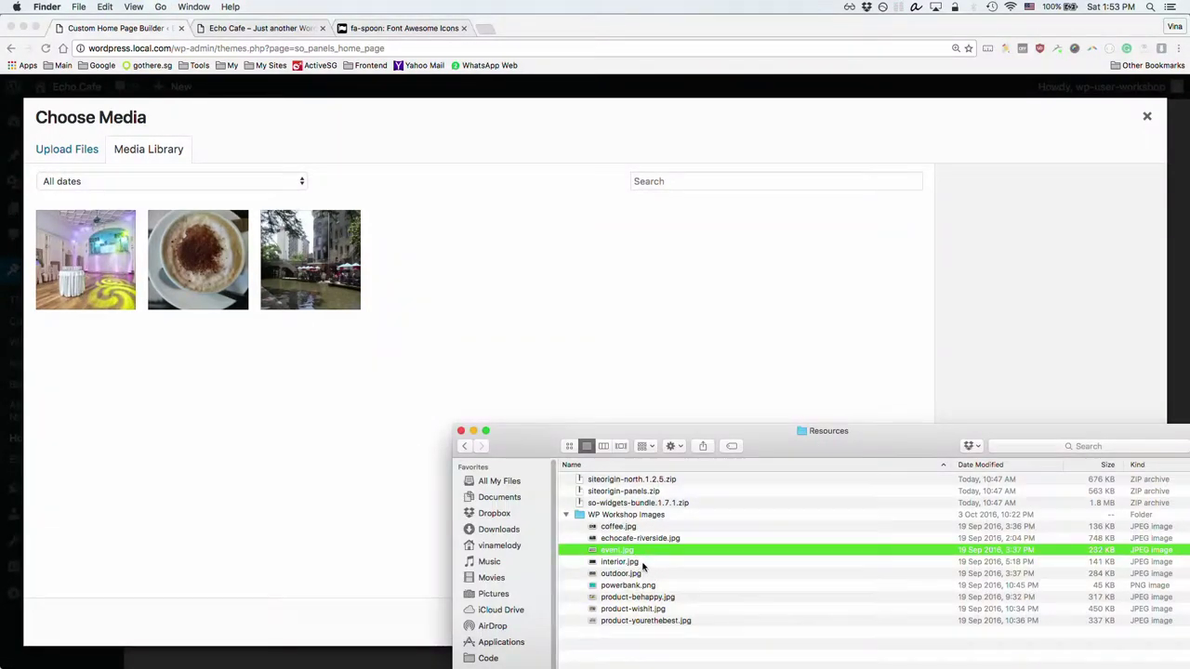
left_click(635, 574)
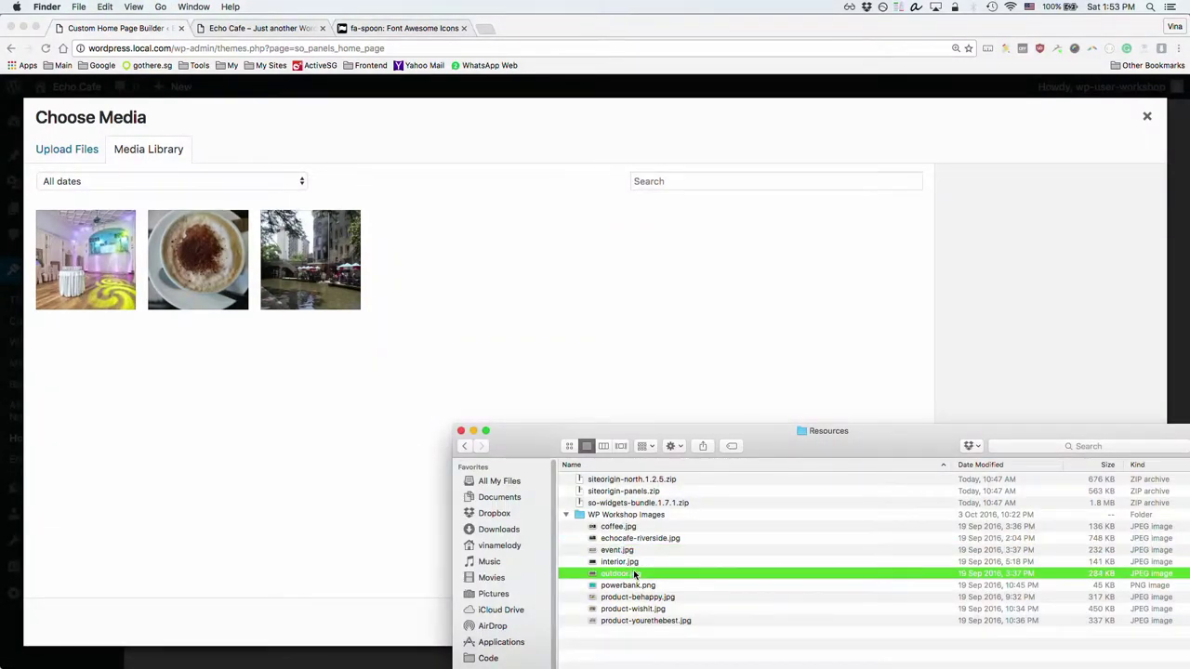
key("space")
key("space")
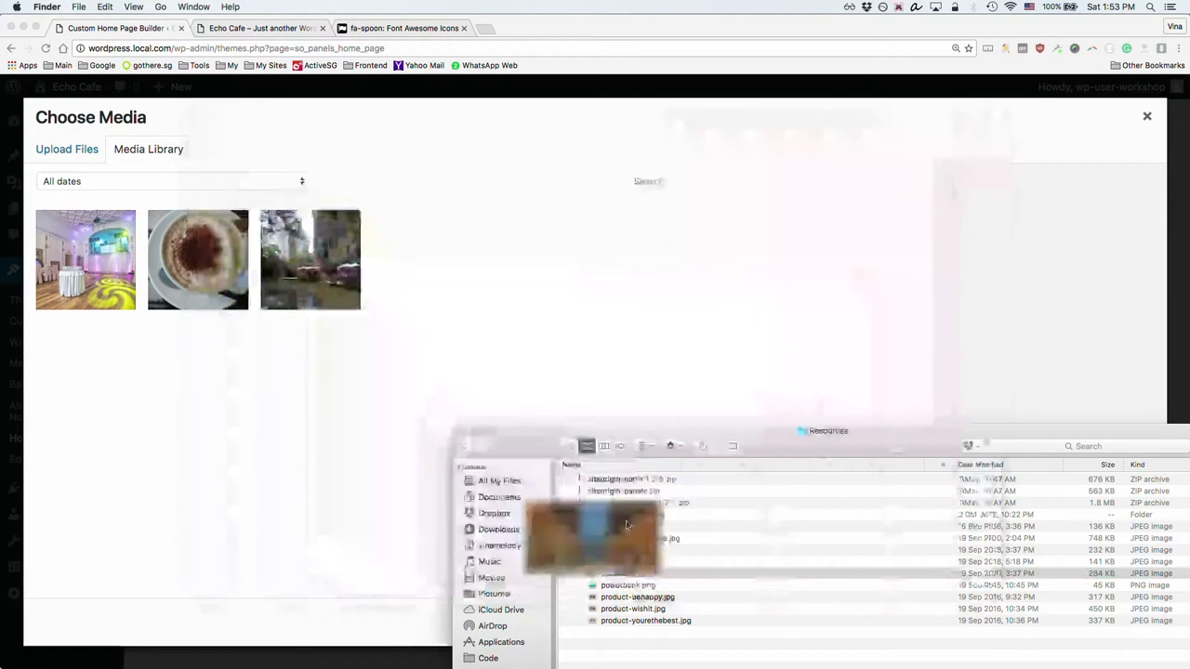
left_click_drag(612, 565, 444, 339)
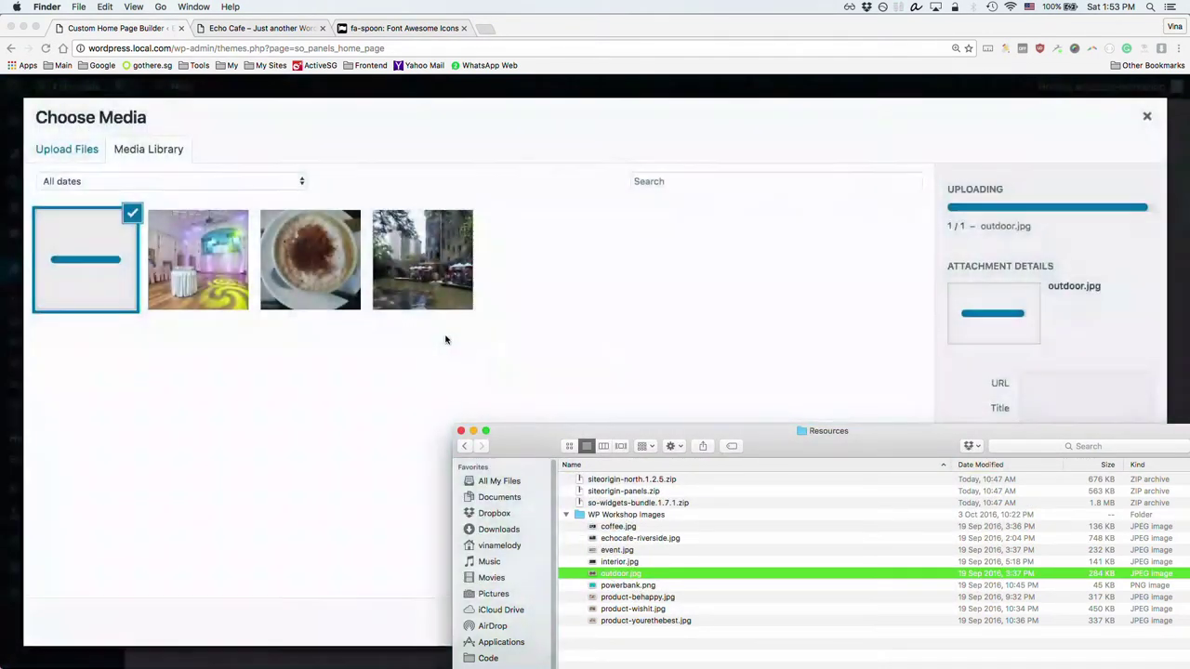
left_click(637, 338)
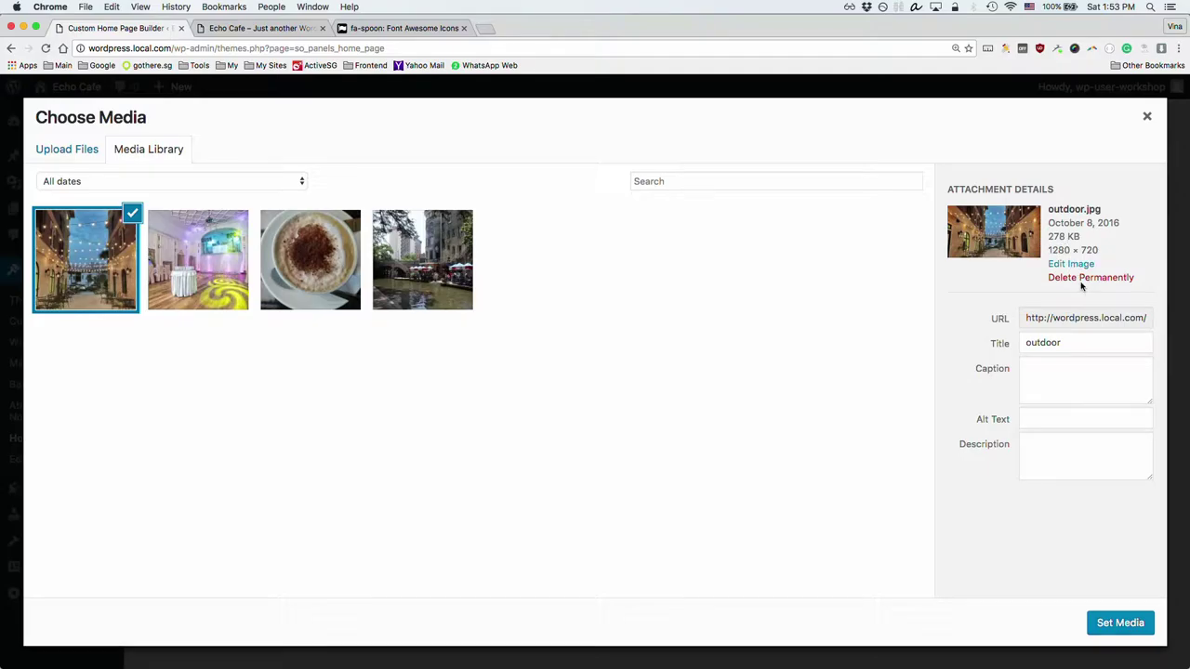
left_click(1106, 625)
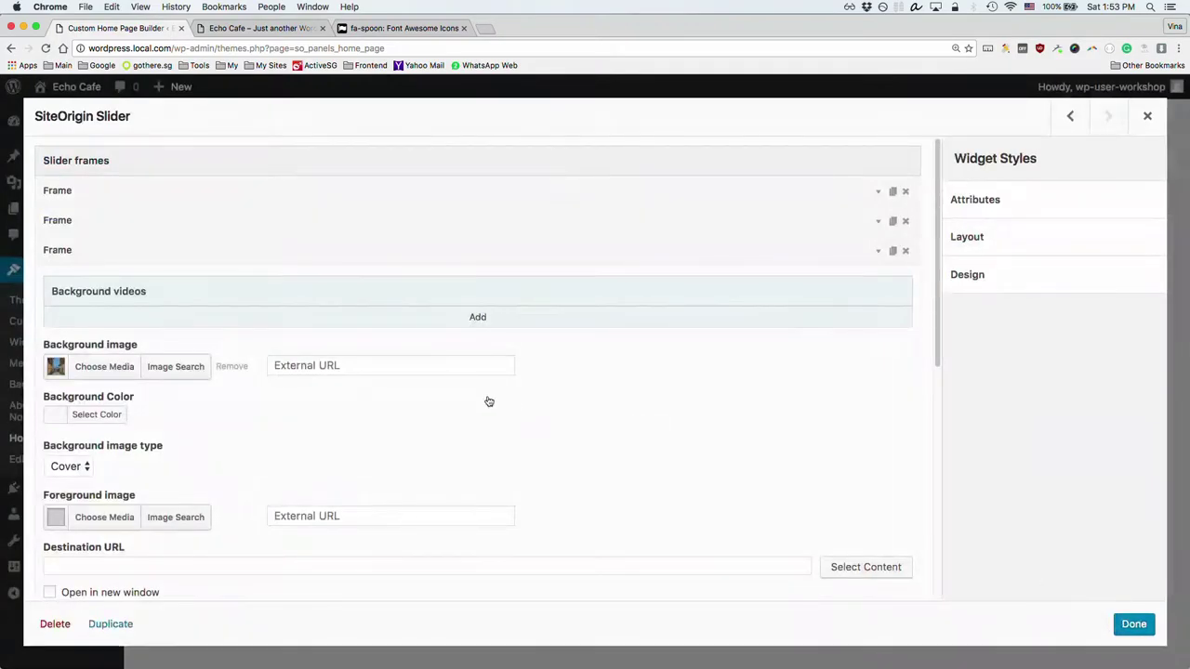
left_click(152, 253)
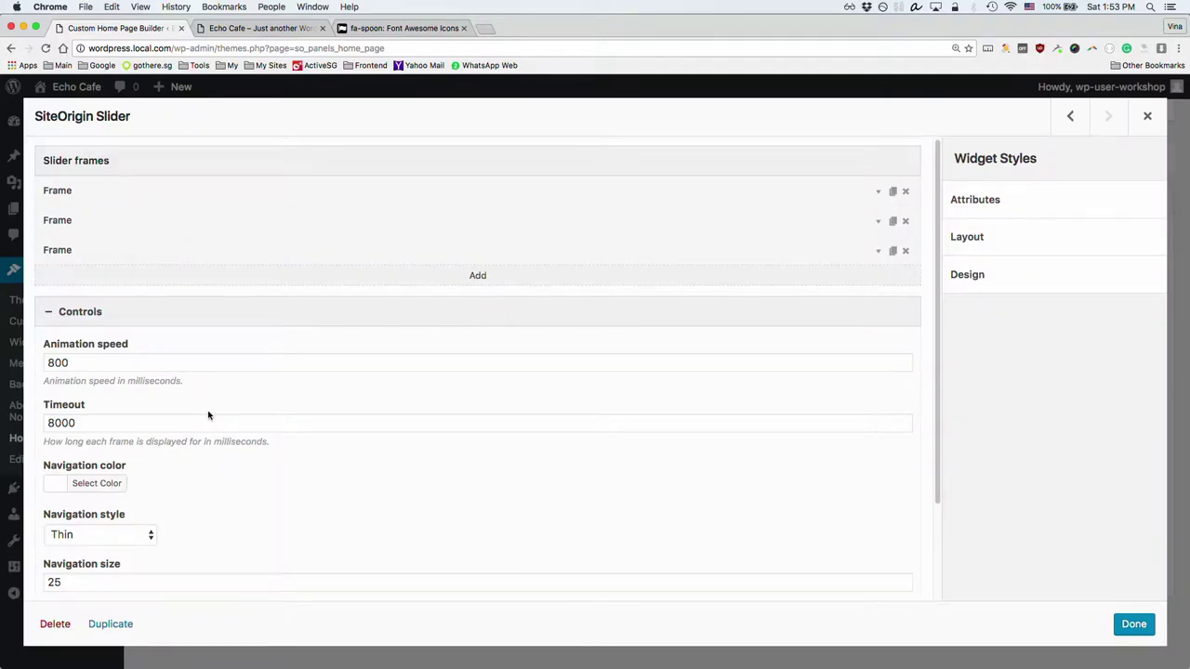
Step: Collapse the slider's control settings and finish editing the slider widget
scroll(208, 415, "down", 3)
scroll(211, 412, "up", 2)
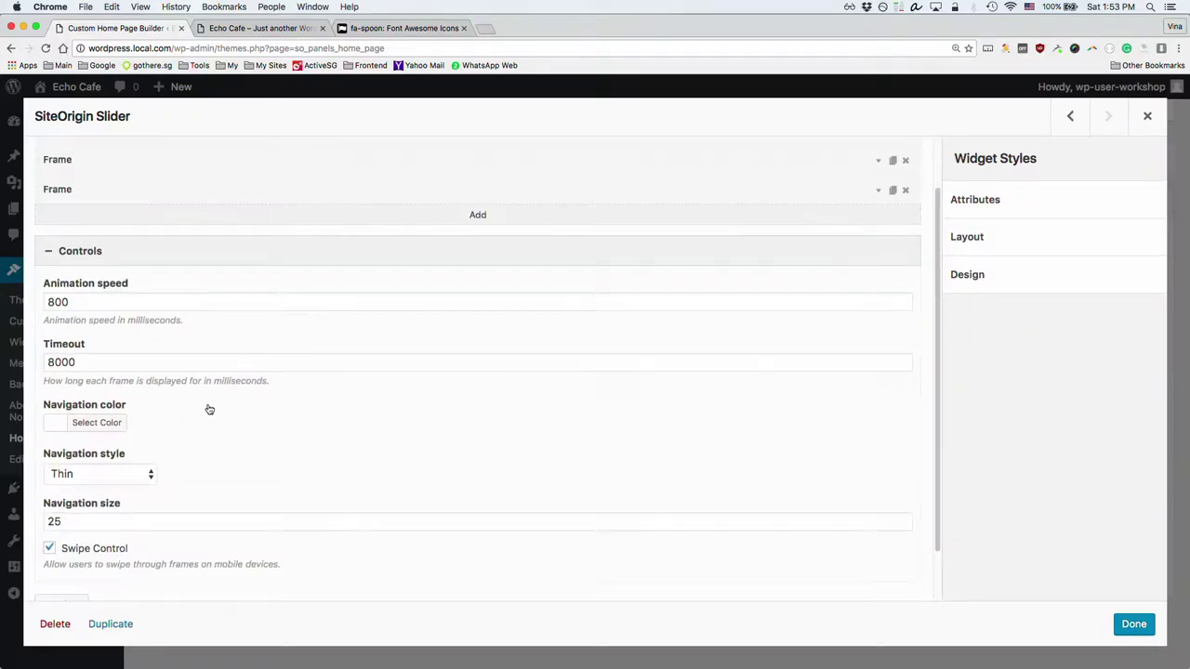
left_click(79, 253)
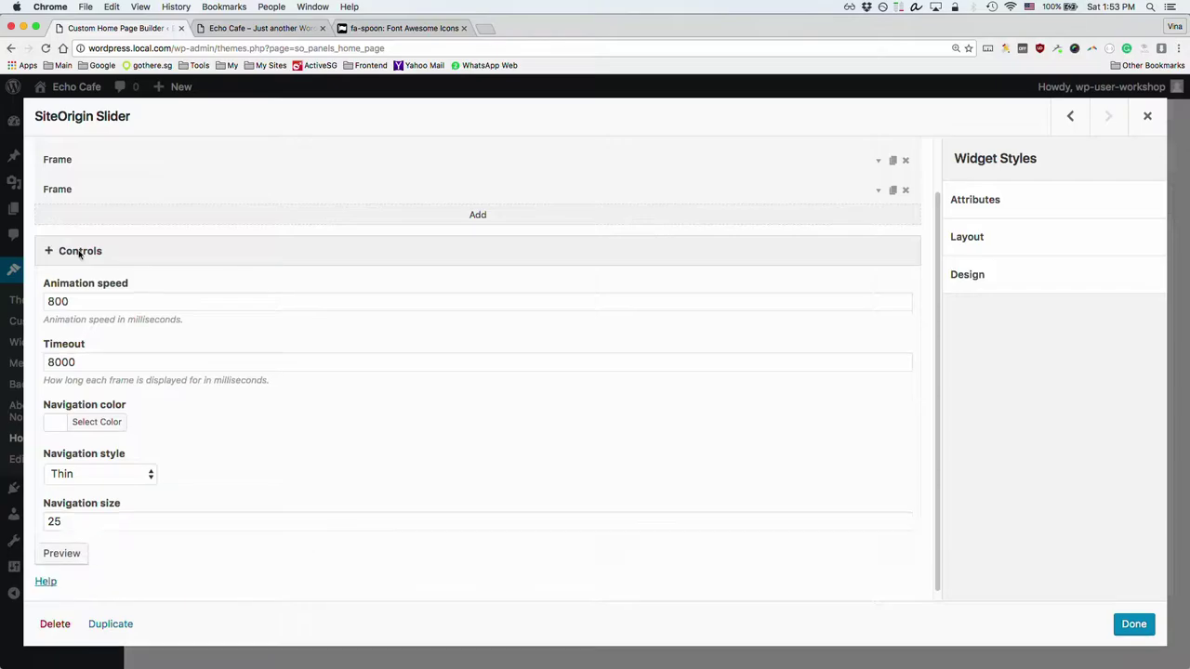
left_click(1130, 626)
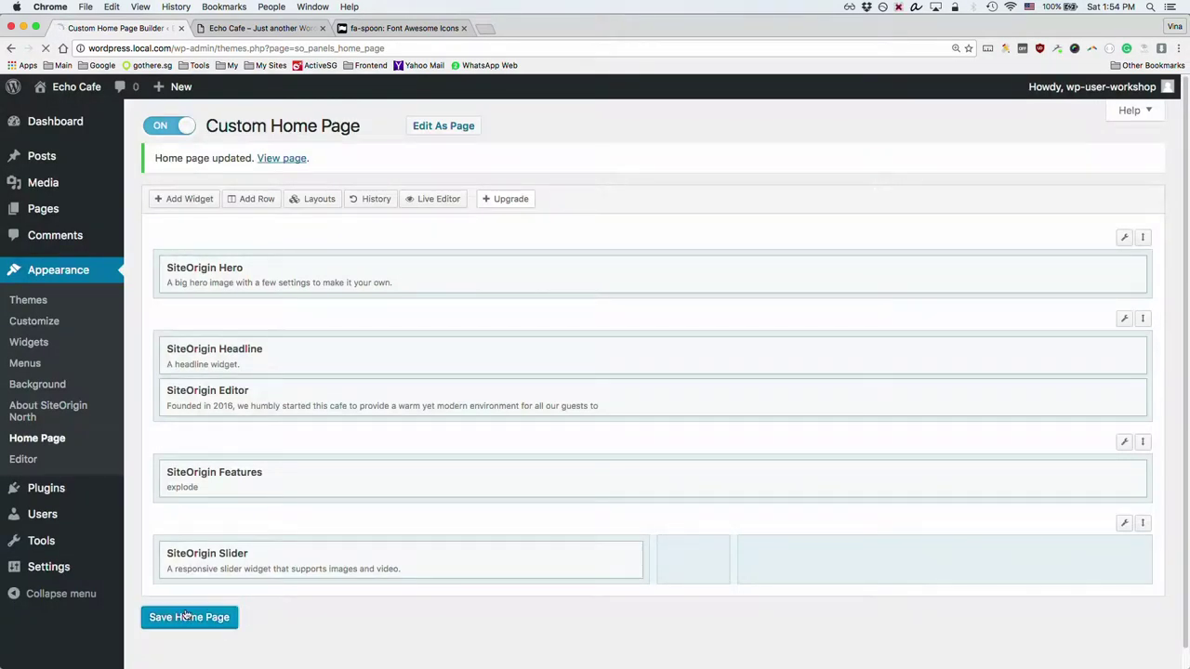
left_click(240, 27)
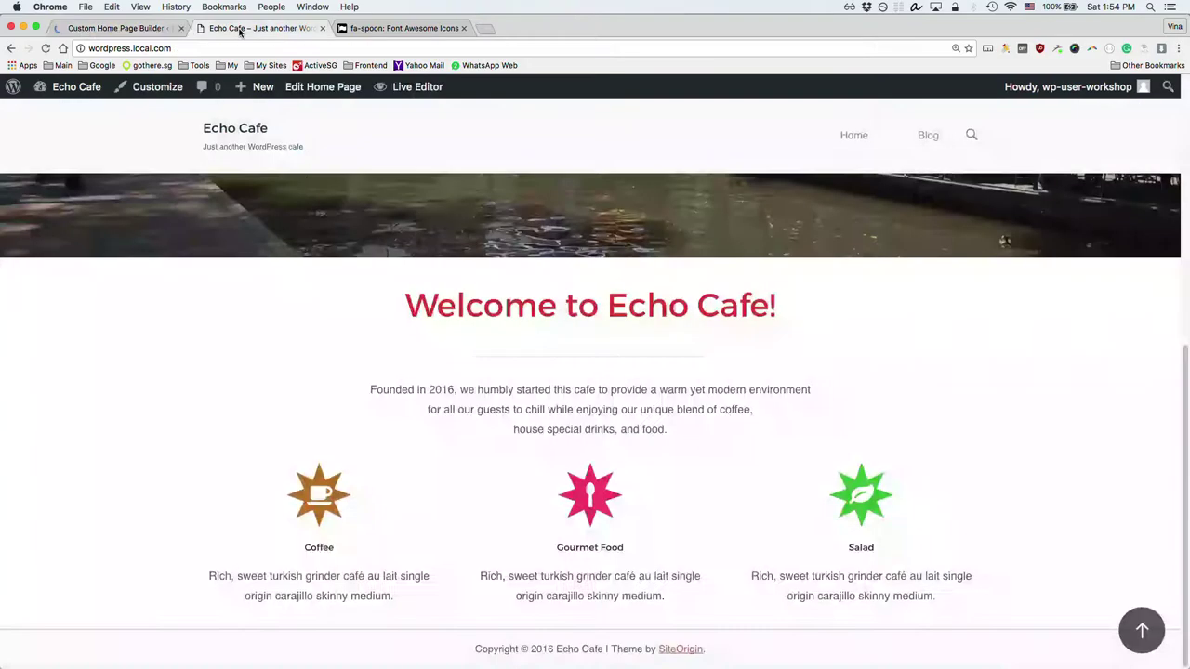
key("super+r")
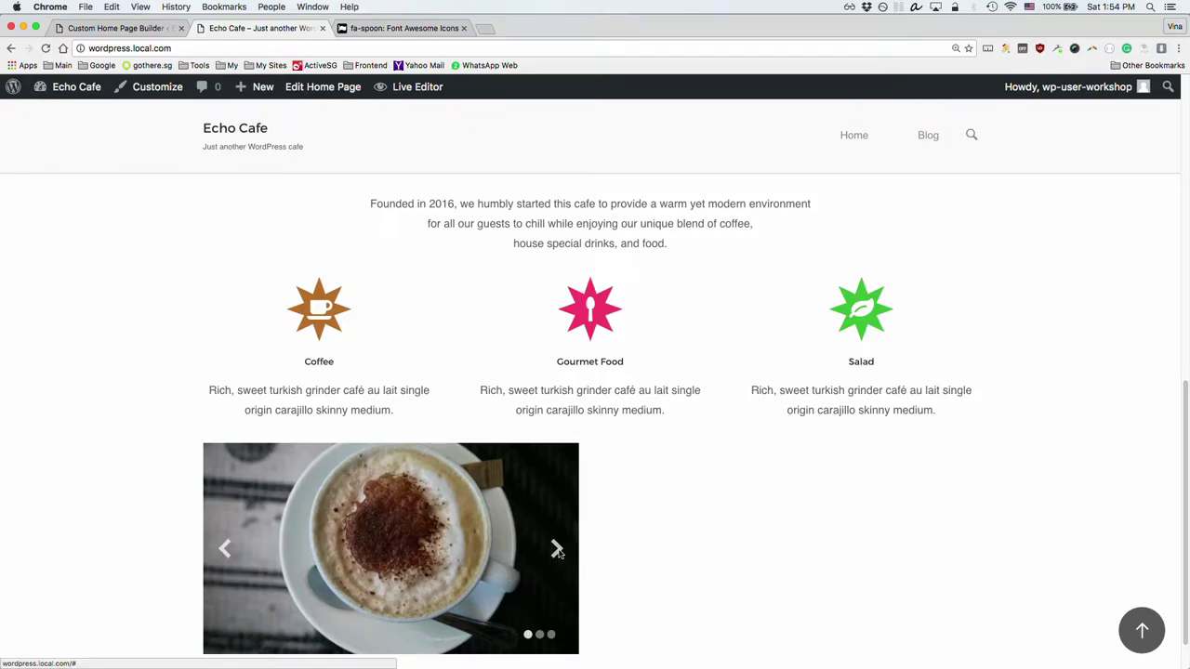
left_click(558, 550)
left_click(558, 550)
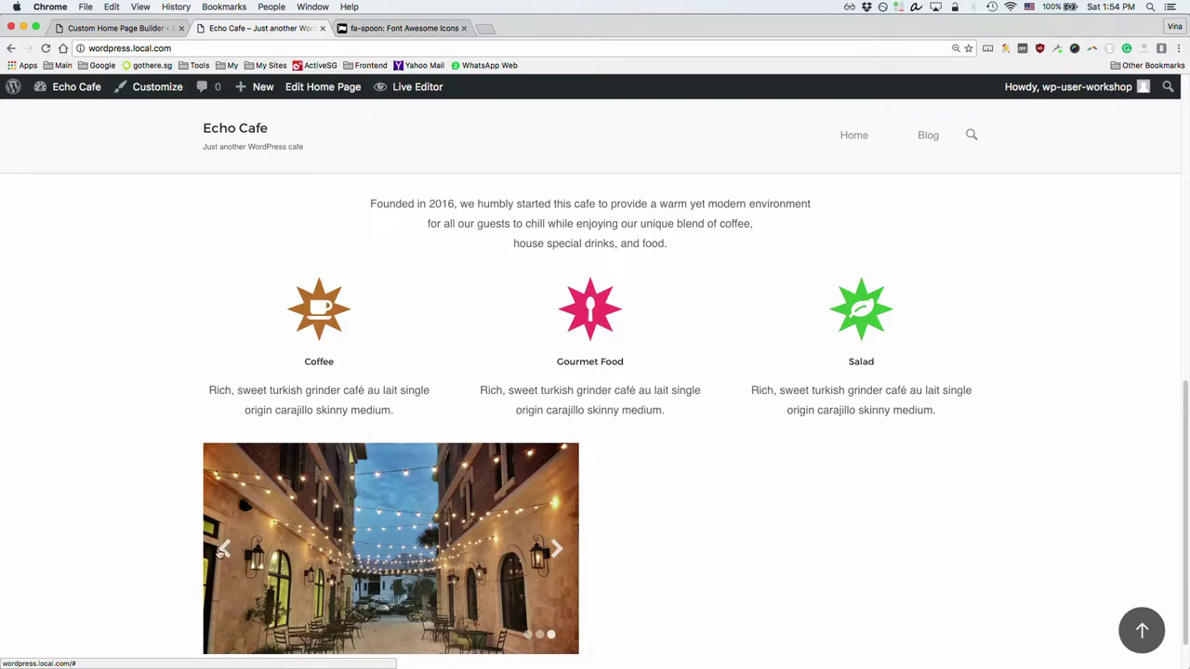
left_click(221, 551)
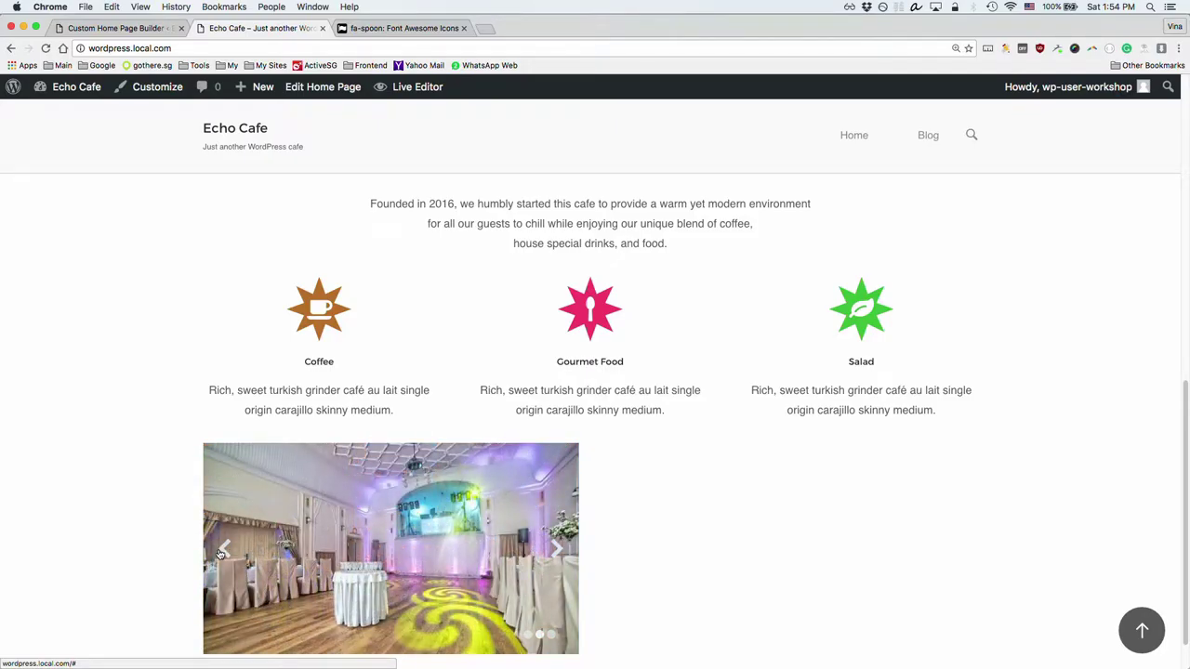
left_click(128, 29)
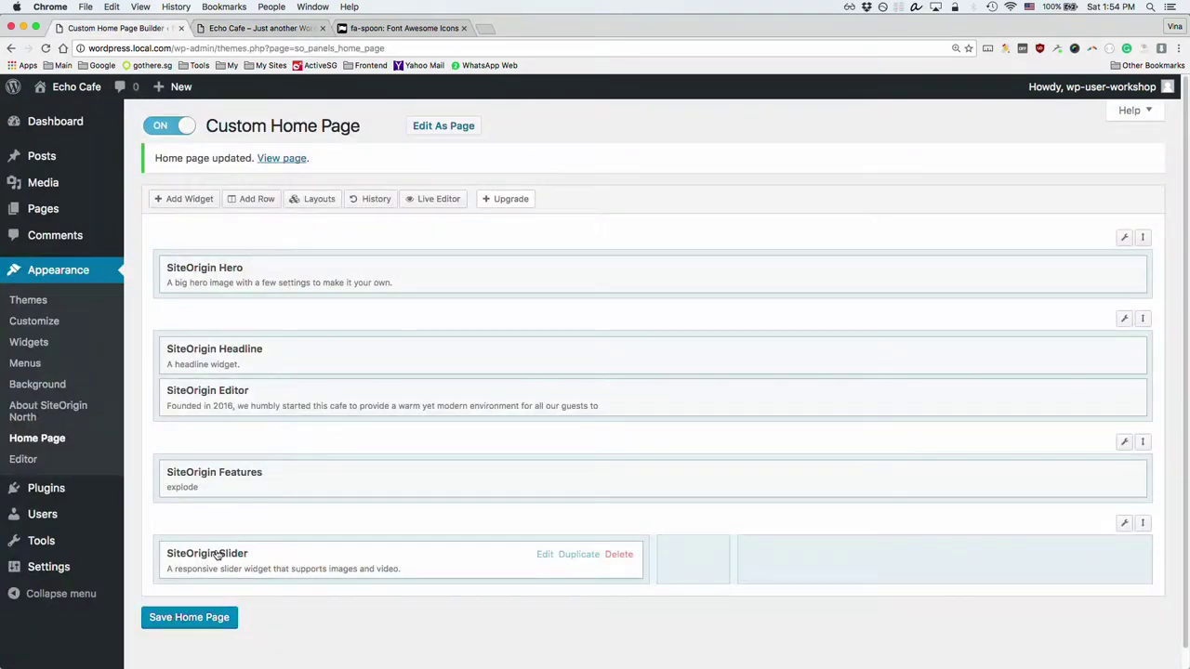
Step: Set the slider navigation to the Rounded thin style in yellow #eeee22
left_click(216, 554)
left_click(70, 315)
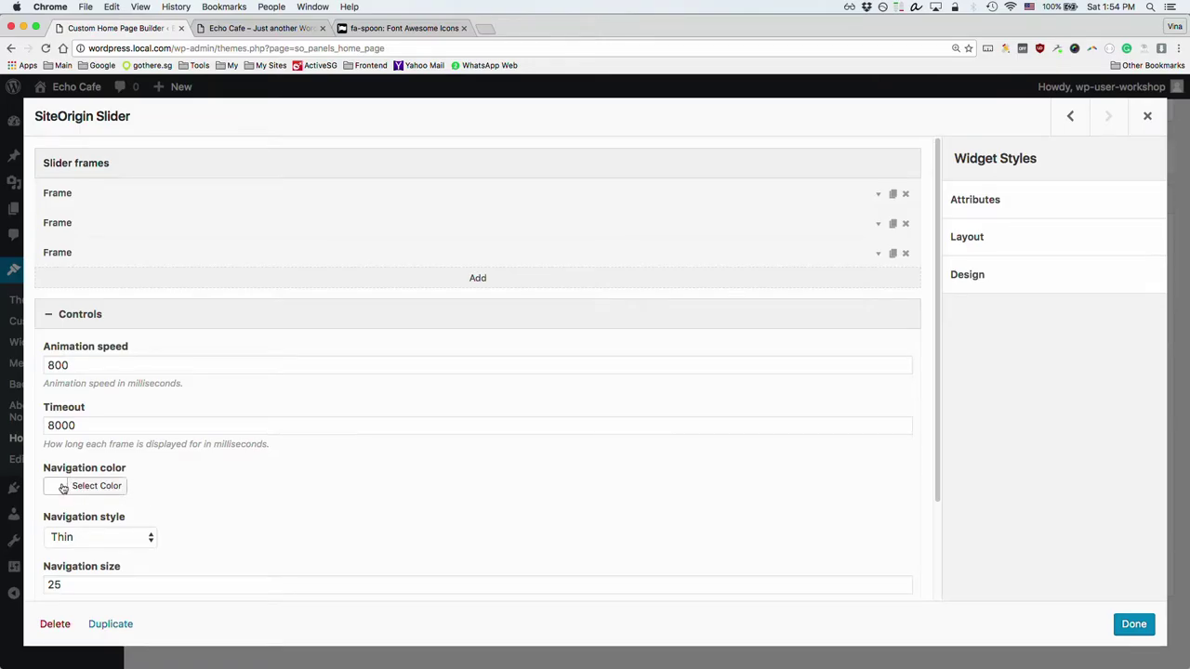
left_click(105, 540)
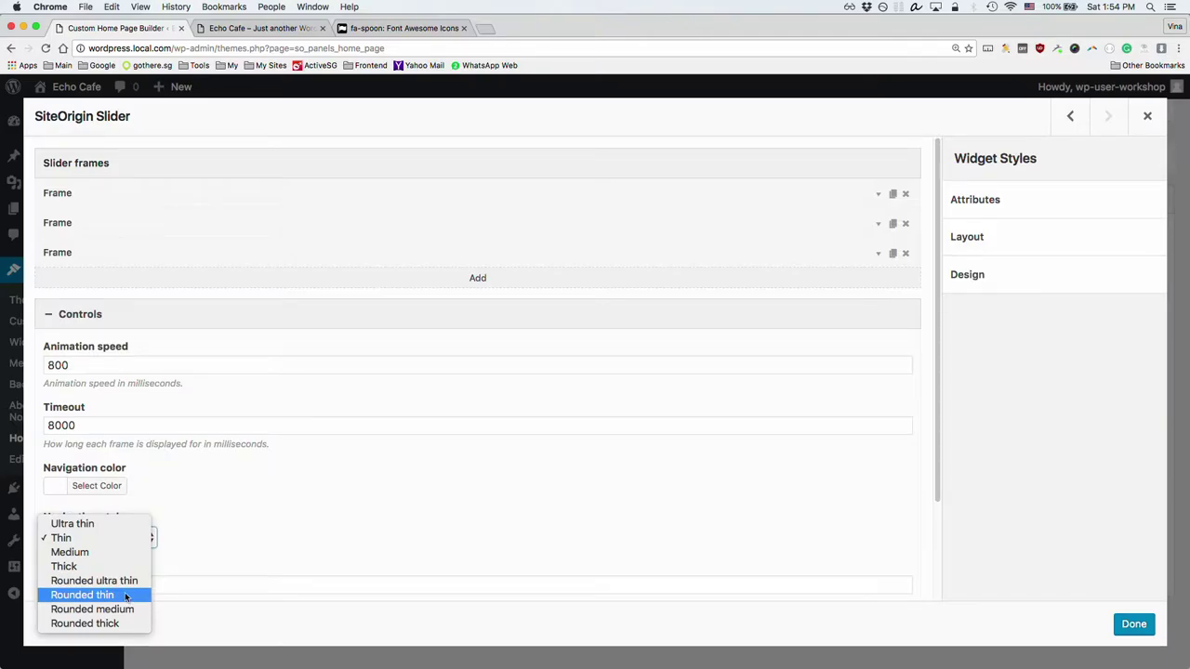
left_click(97, 485)
left_click(97, 486)
scroll(189, 536, "down", 1)
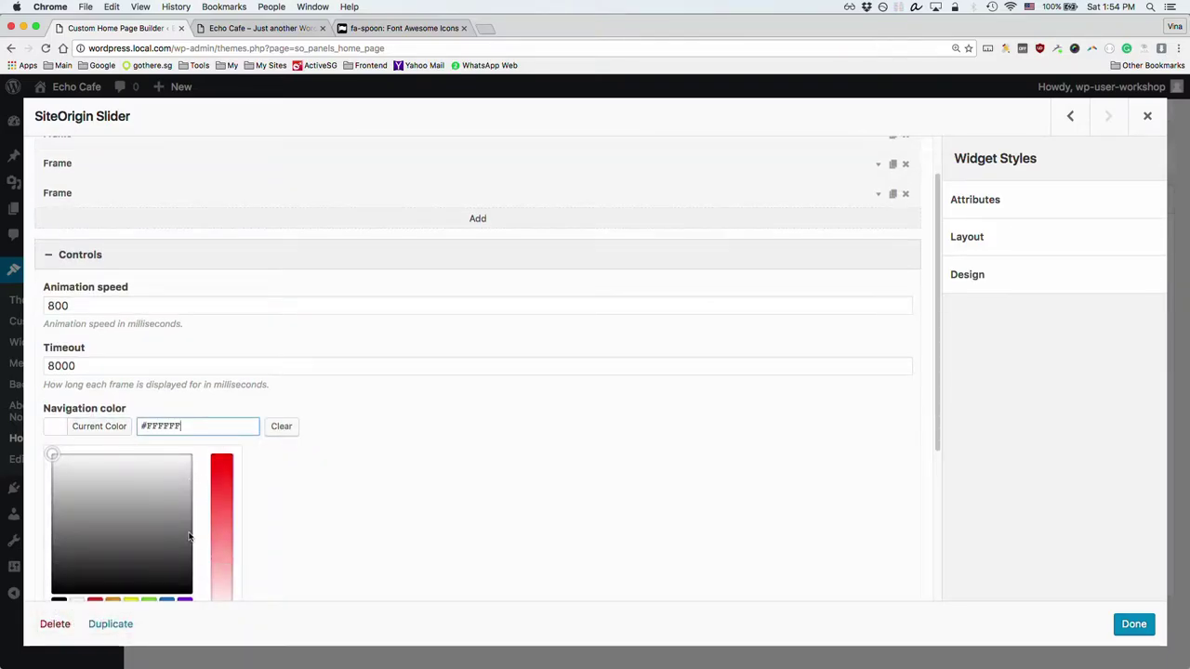
scroll(188, 536, "down", 1)
left_click(131, 587)
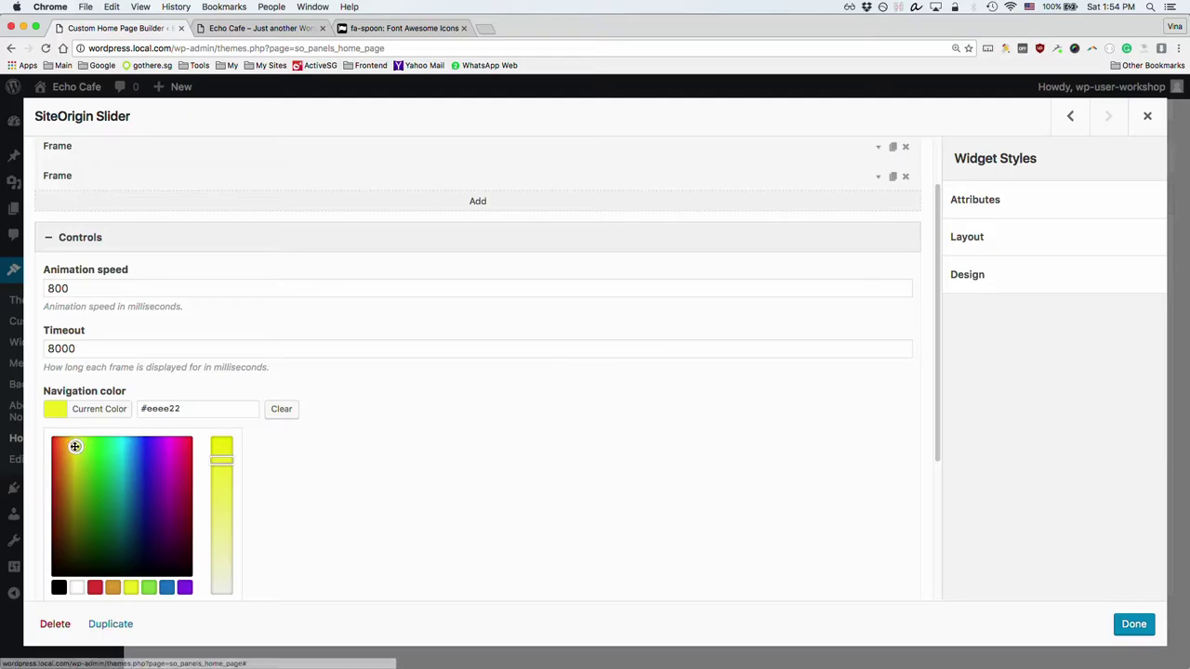
Step: Finish editing the slider widget and save the home page layout
left_click(311, 476)
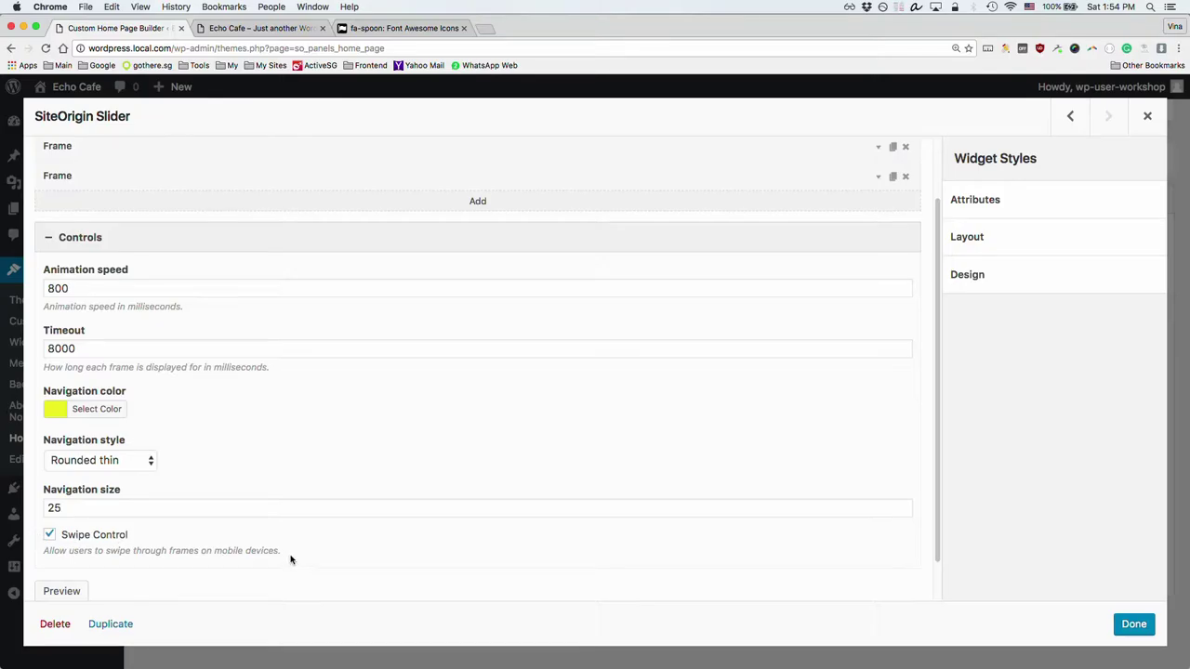
left_click(1133, 624)
left_click(202, 621)
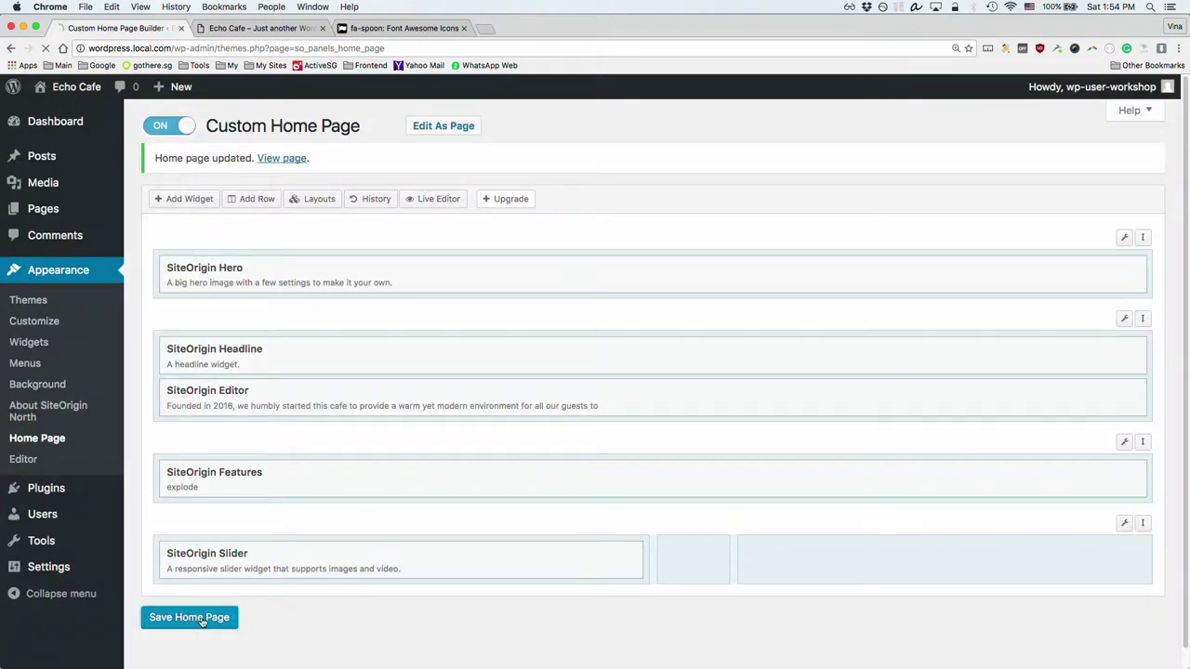
Step: On the live Echo Cafe site, step the slider back to the coffee-cup photo and scroll down
left_click(263, 27)
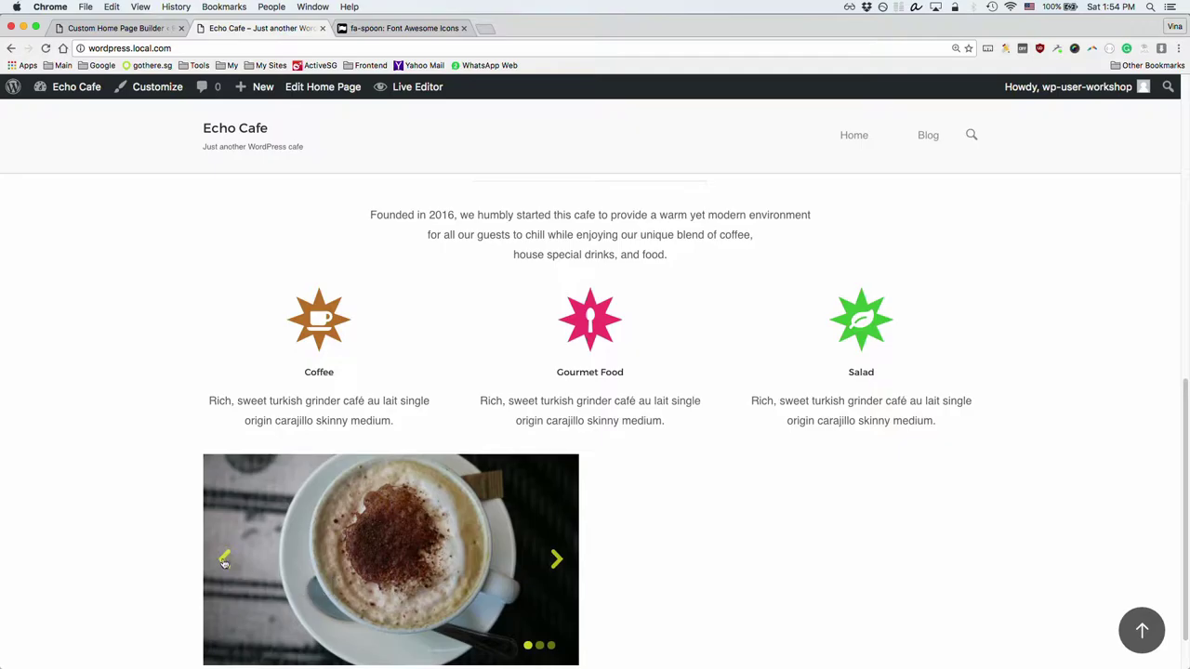
left_click(226, 561)
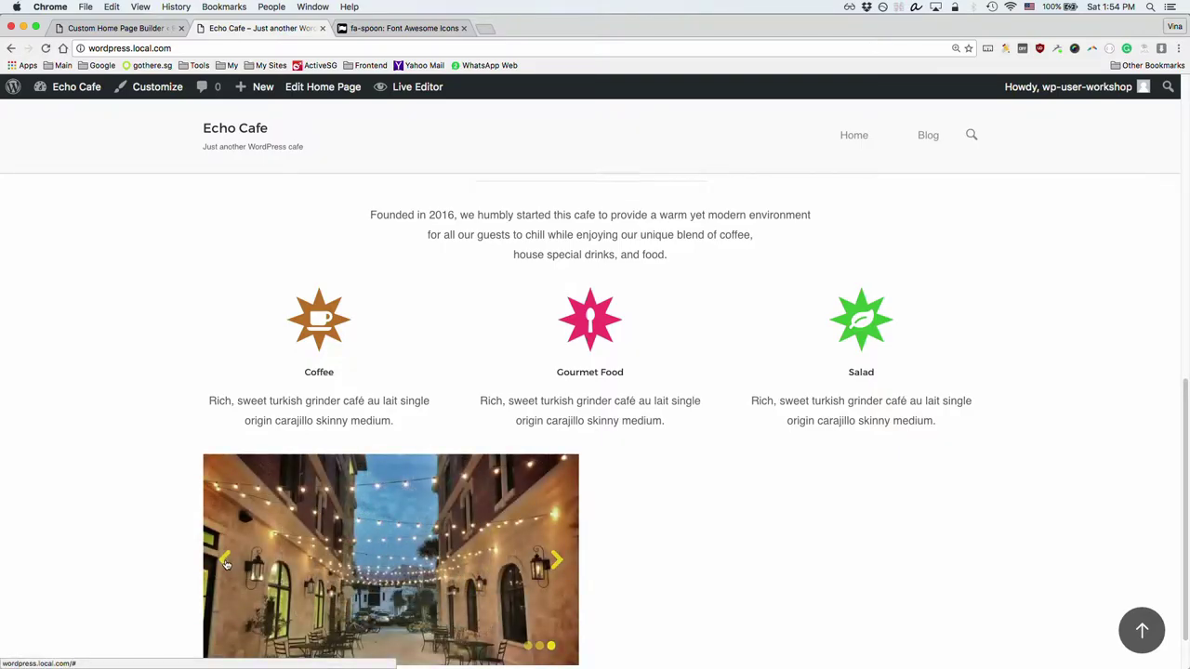
left_click(226, 562)
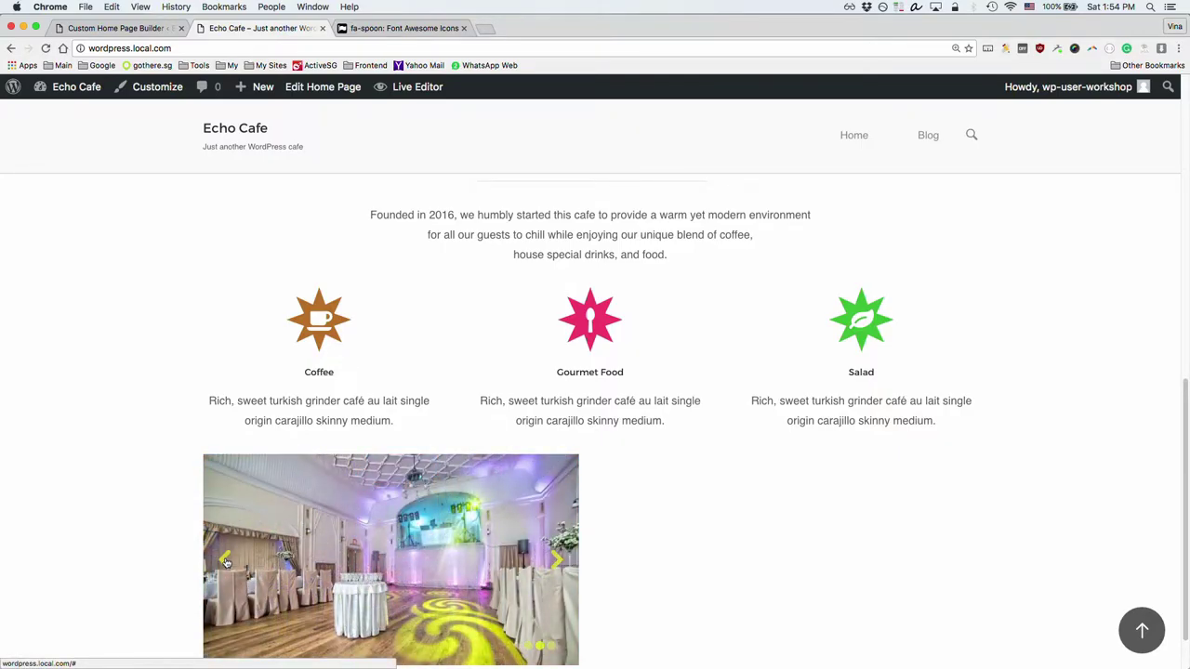
left_click(225, 562)
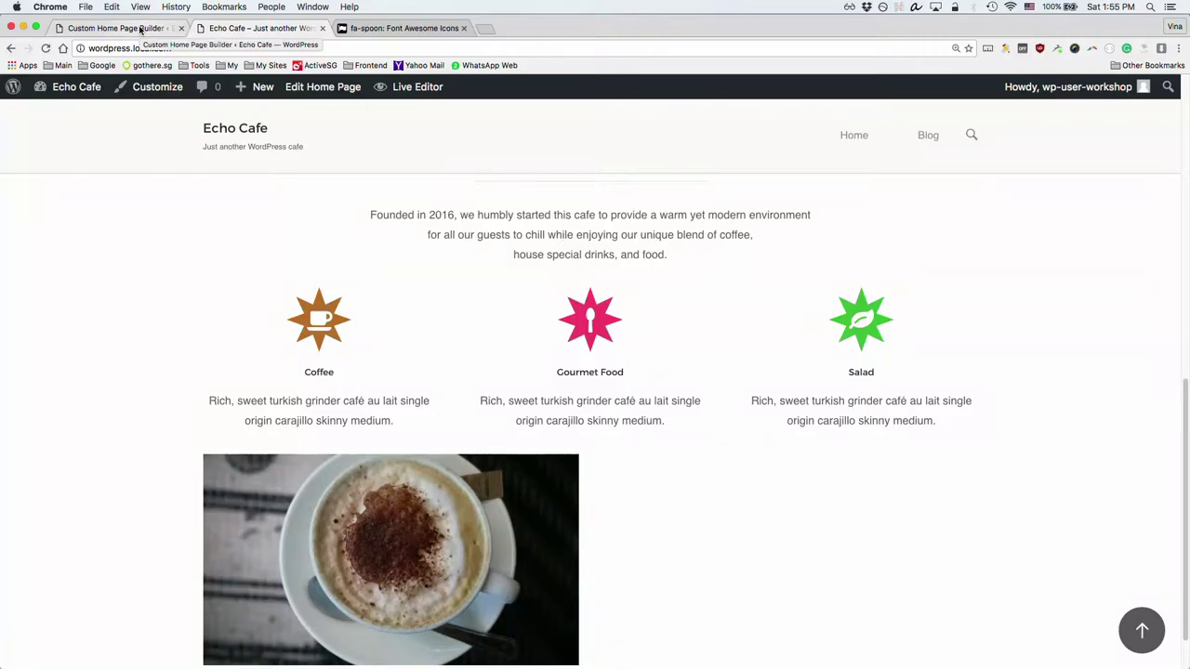
scroll(112, 322, "down", 2)
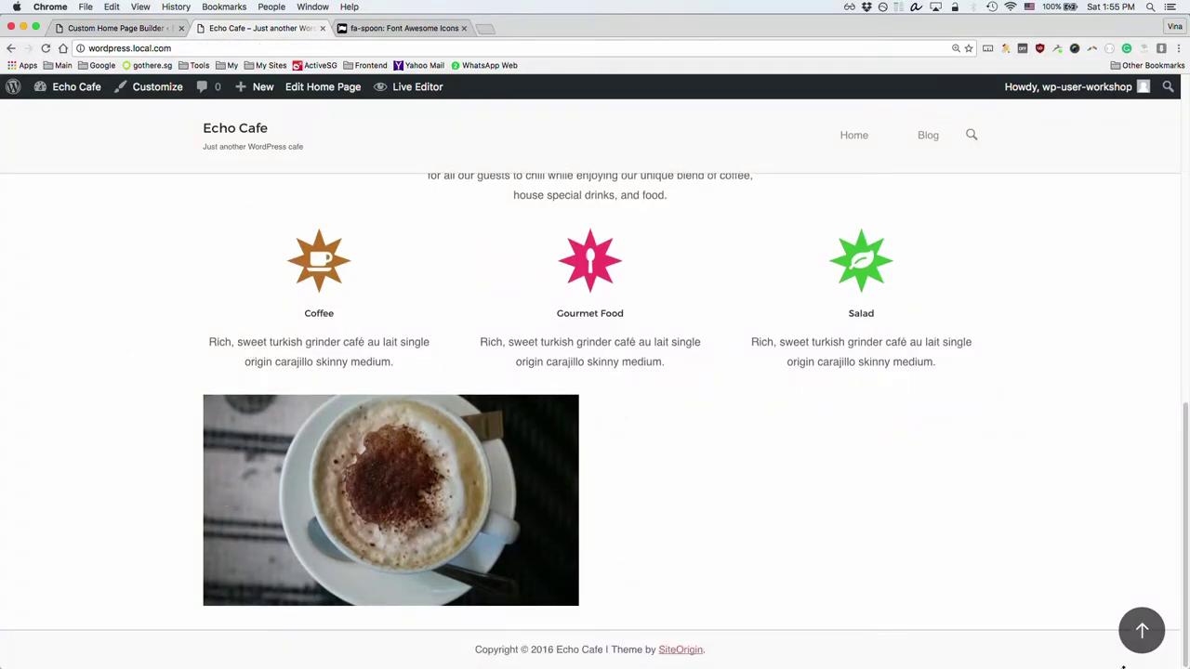
left_click_drag(1179, 656, 336, 590)
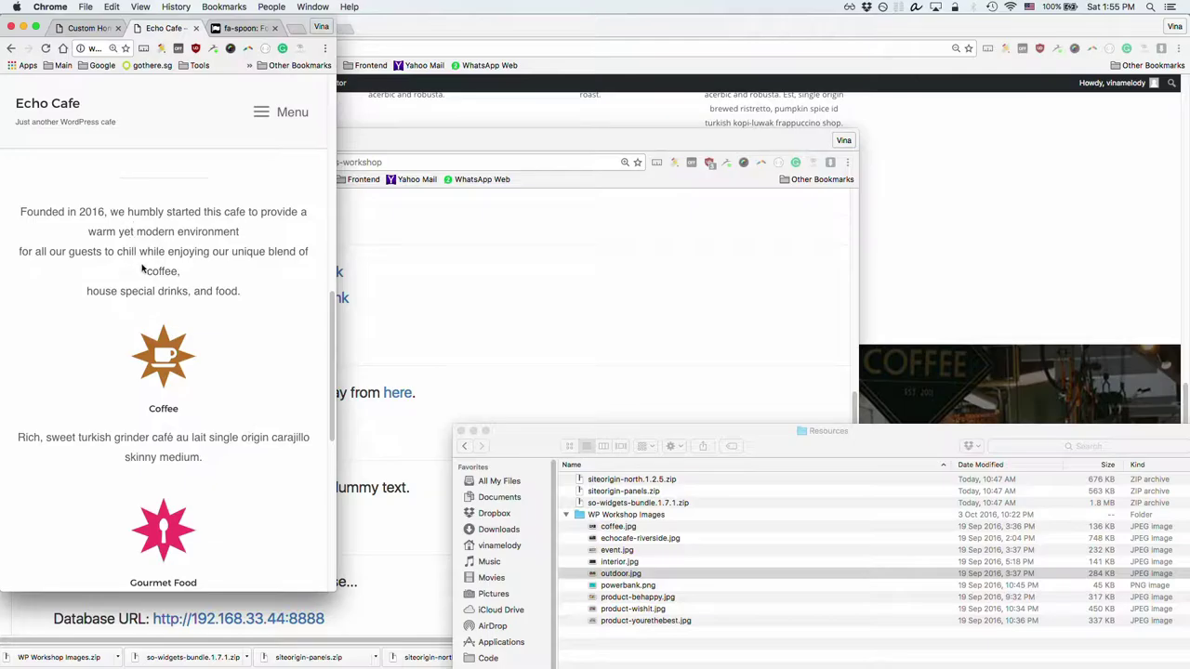
scroll(142, 269, "up", 10)
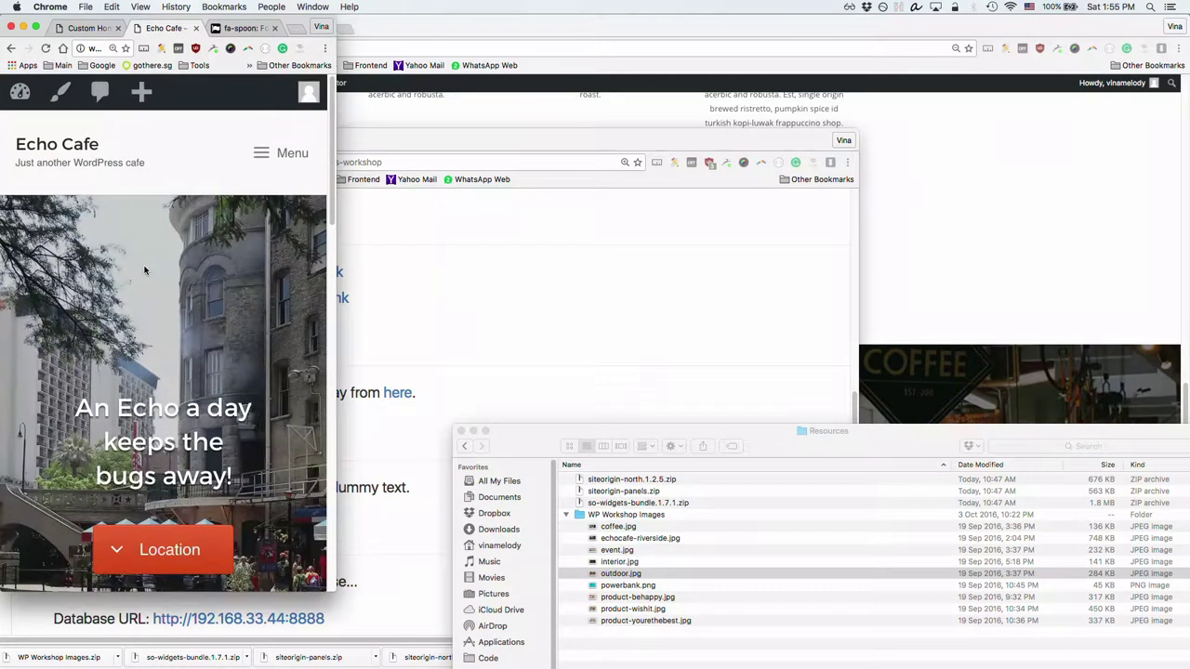
left_click(261, 156)
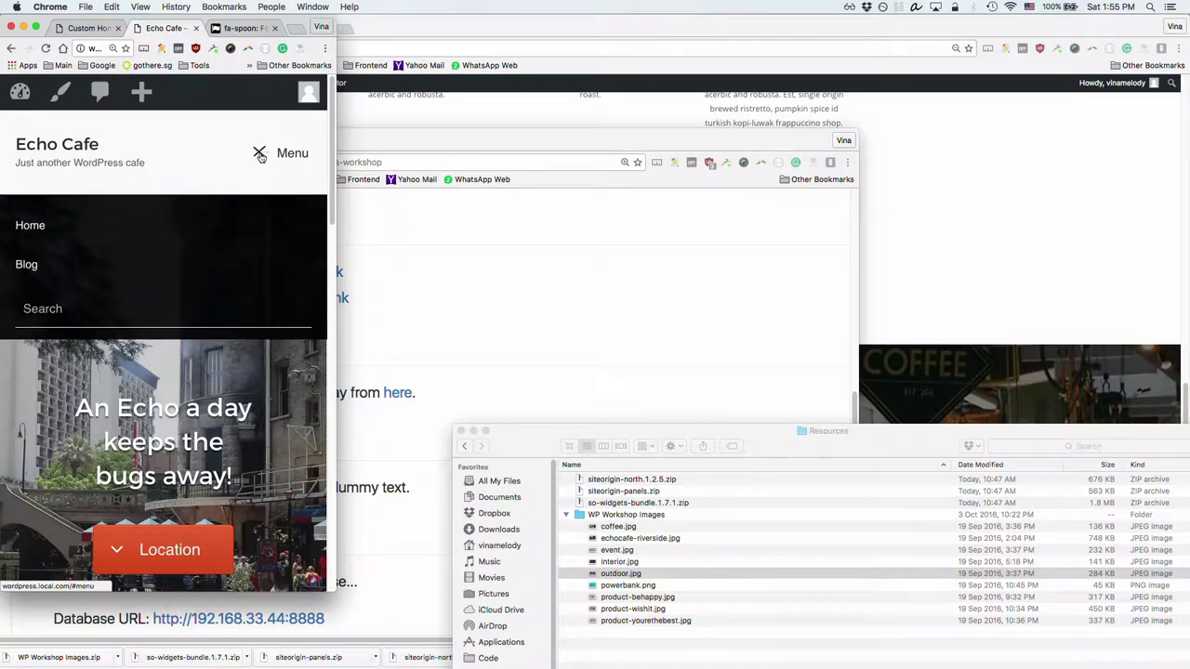
left_click(261, 156)
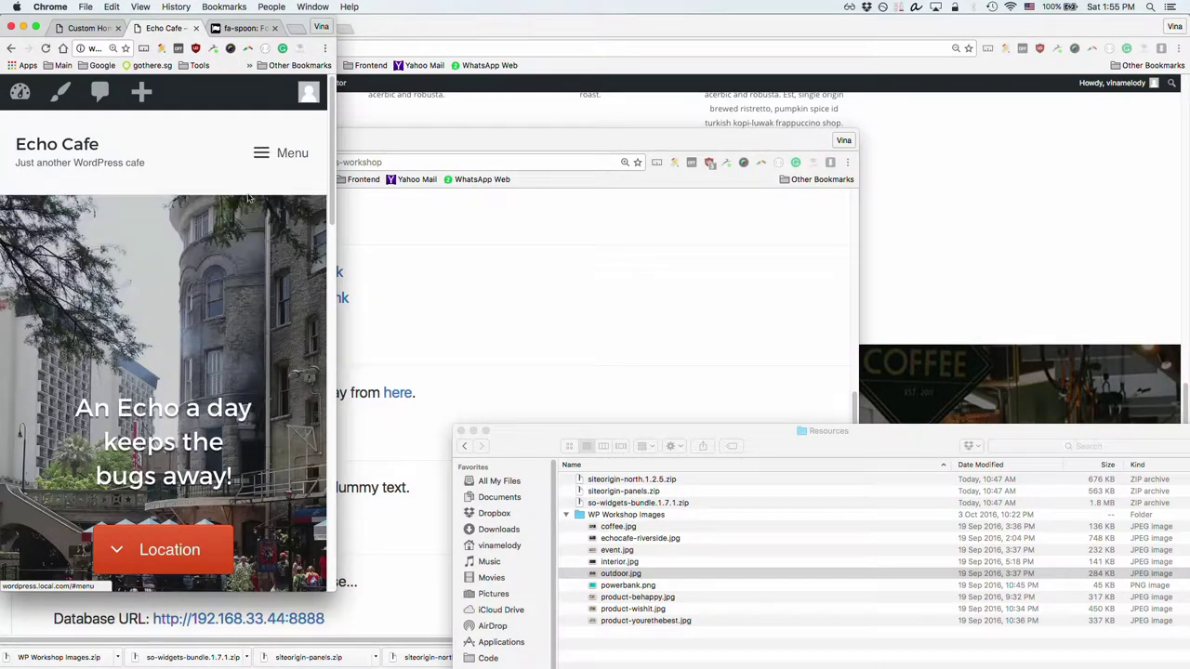
scroll(249, 311, "down", 3)
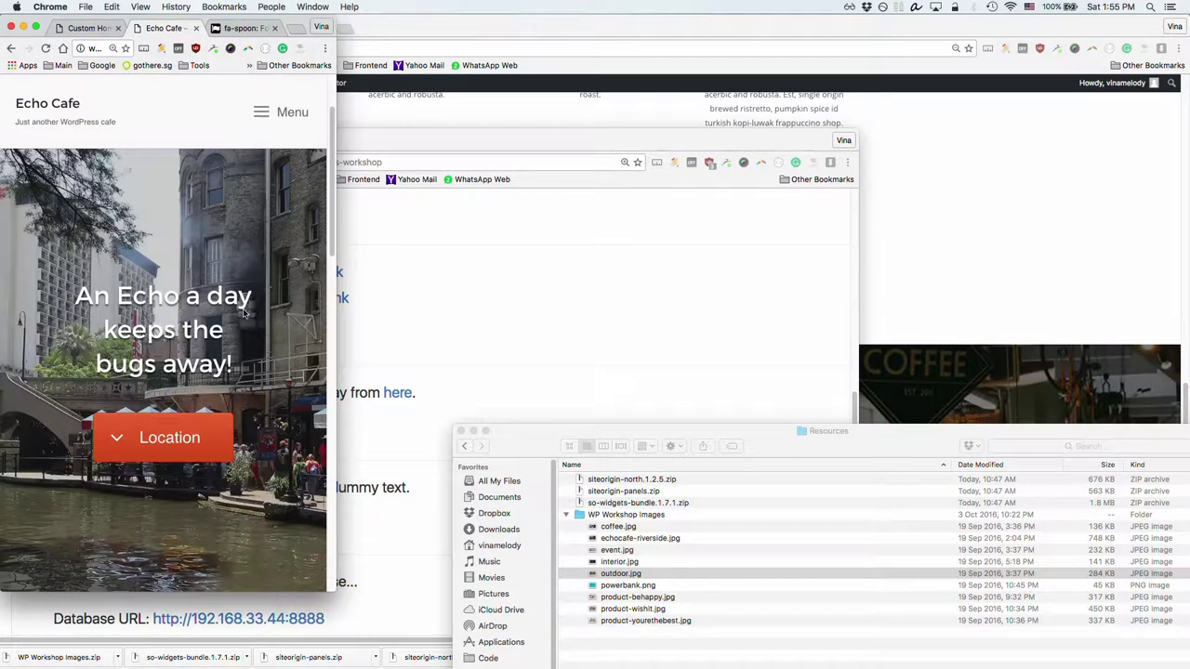
scroll(244, 313, "down", 5)
scroll(243, 313, "down", 3)
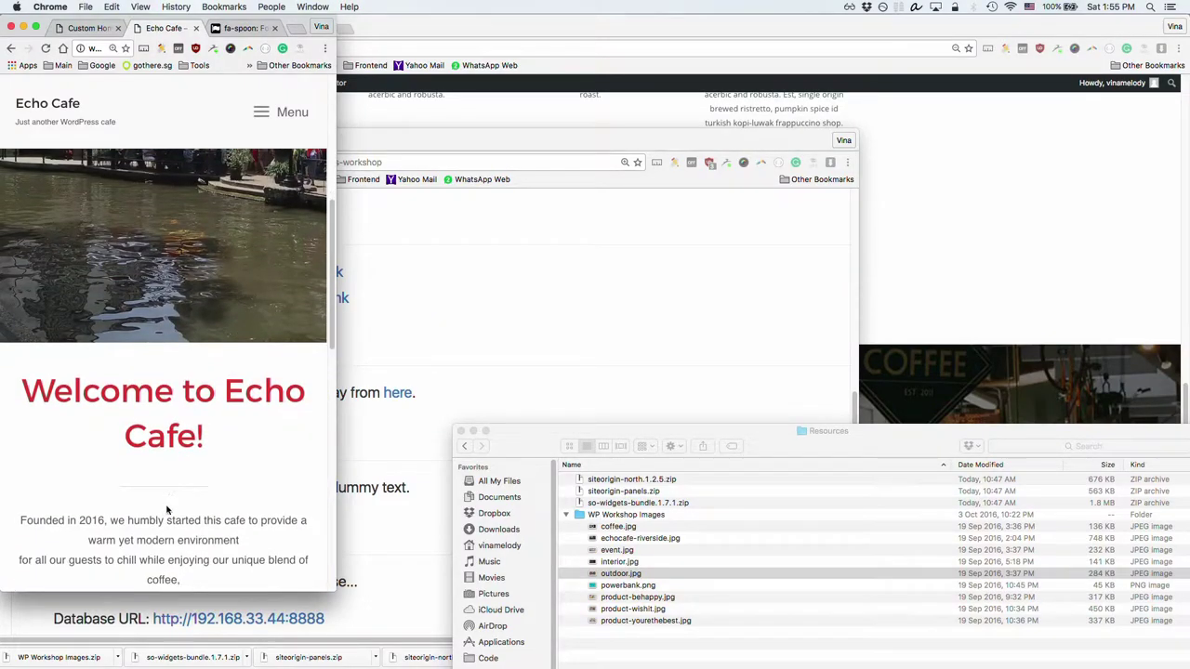
scroll(174, 500, "down", 3)
scroll(182, 488, "down", 8)
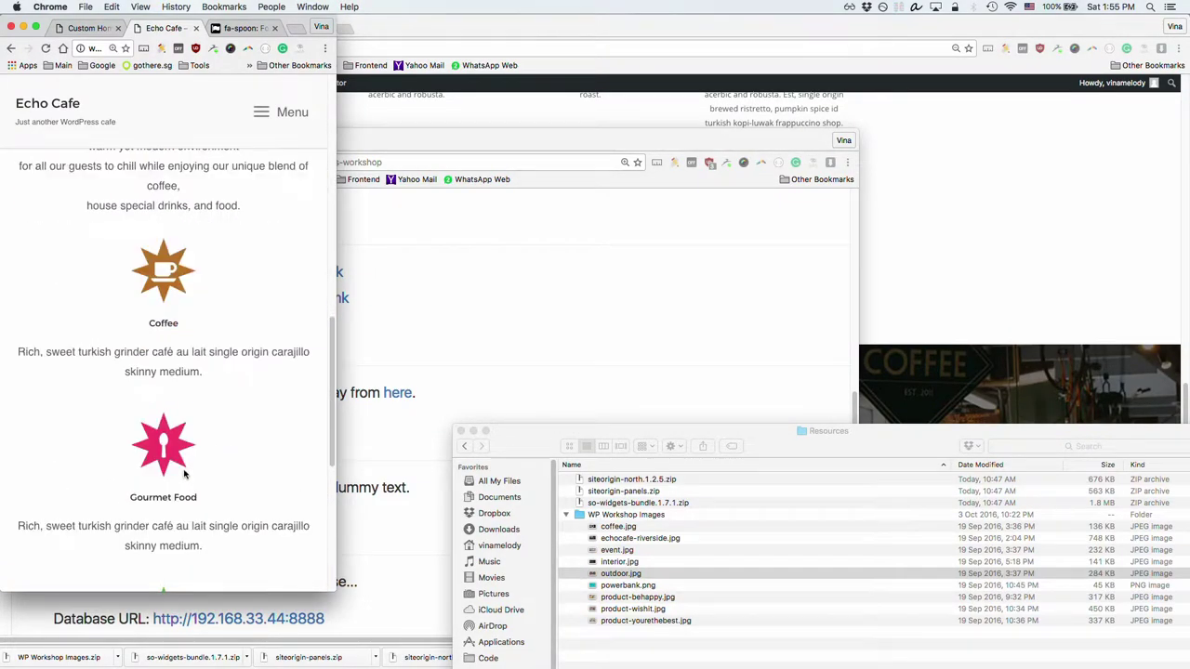
scroll(186, 474, "down", 3)
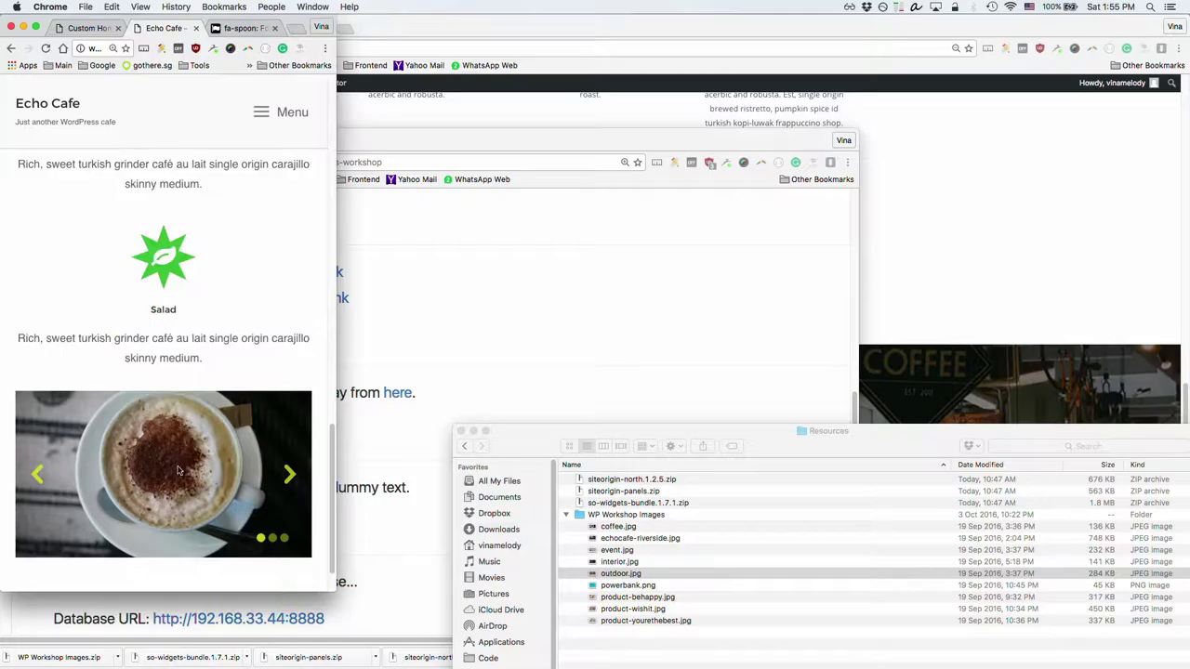
left_click(288, 476)
scroll(268, 493, "down", 1)
scroll(262, 502, "up", 15)
scroll(259, 502, "up", 5)
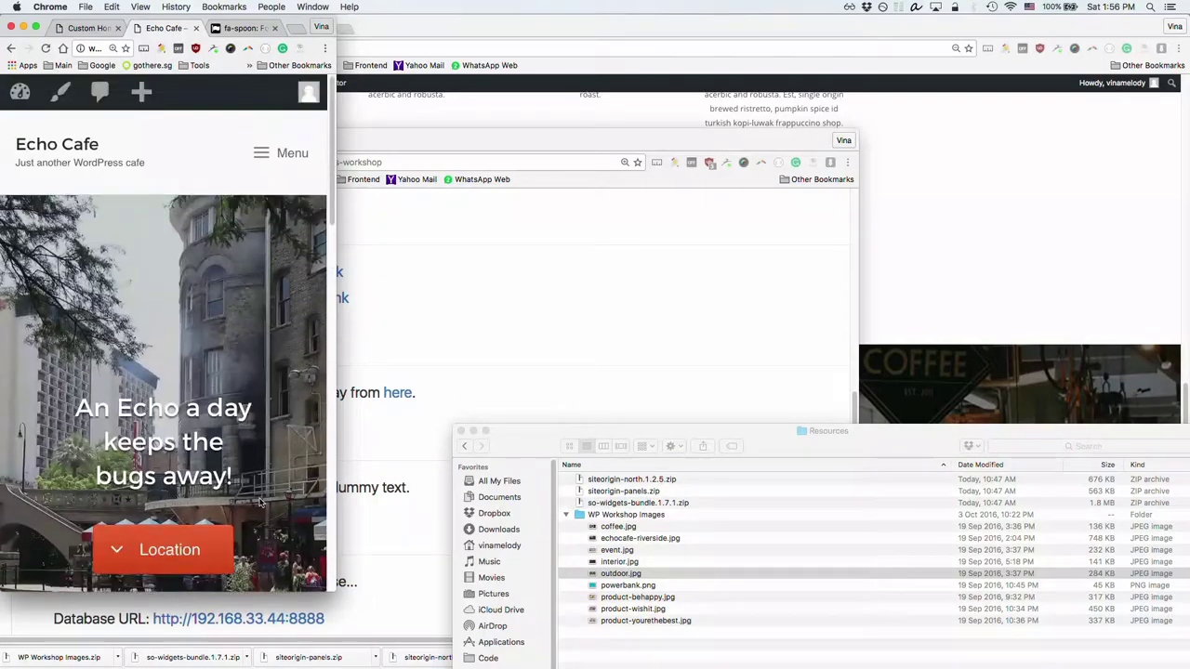
scroll(311, 582, "down", 10)
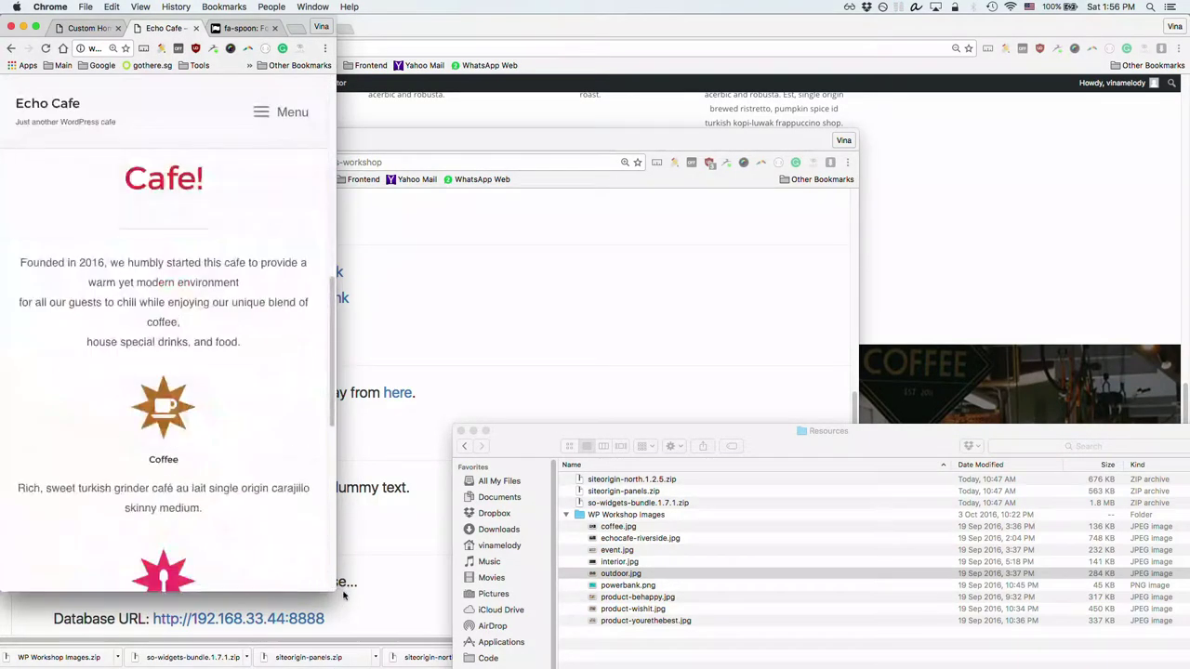
left_click_drag(328, 592, 1189, 668)
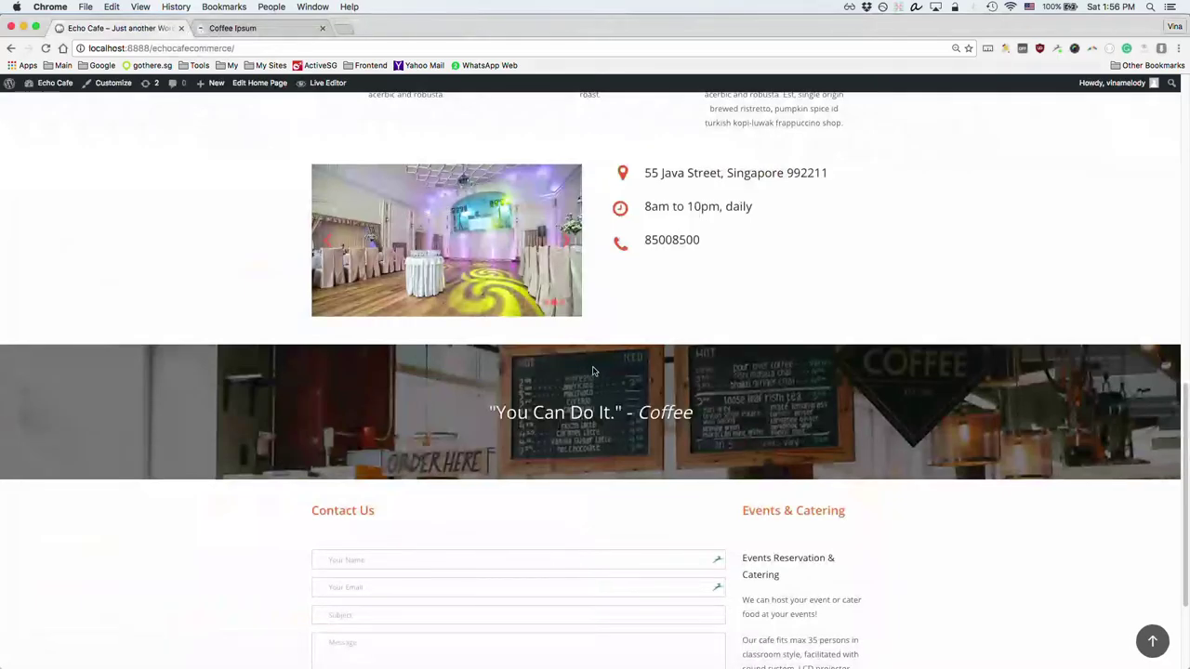
Step: Glance at the reference quote banner, then return to the Custom Home Page builder
scroll(610, 248, "up", 1)
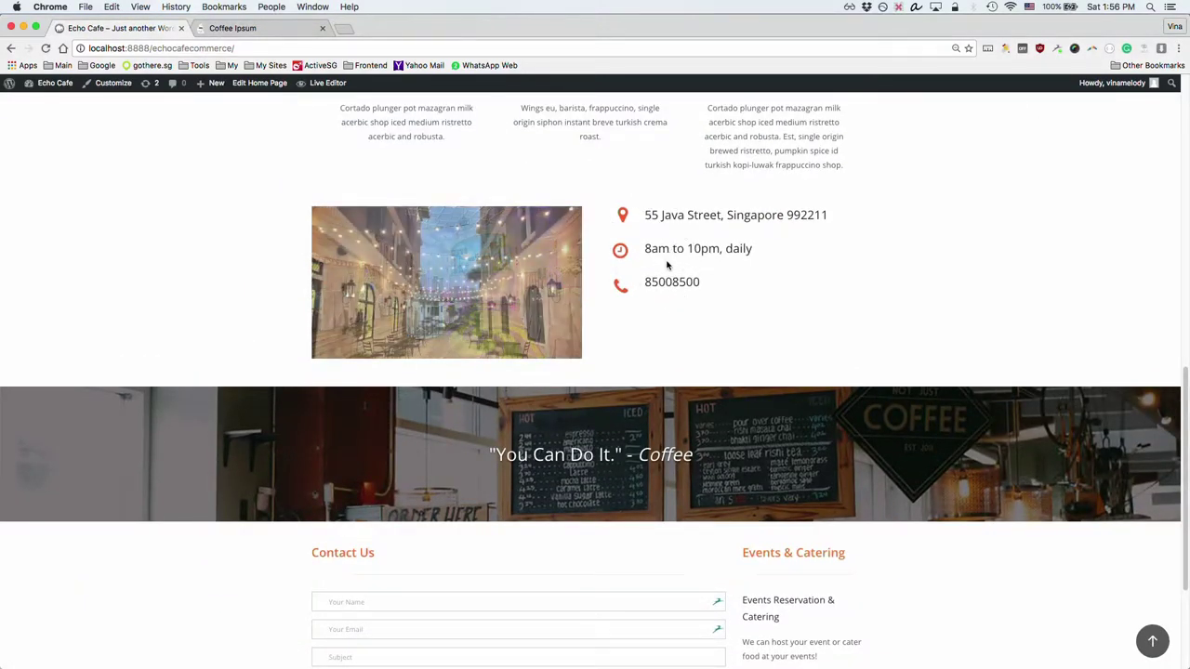
scroll(666, 266, "up", 3)
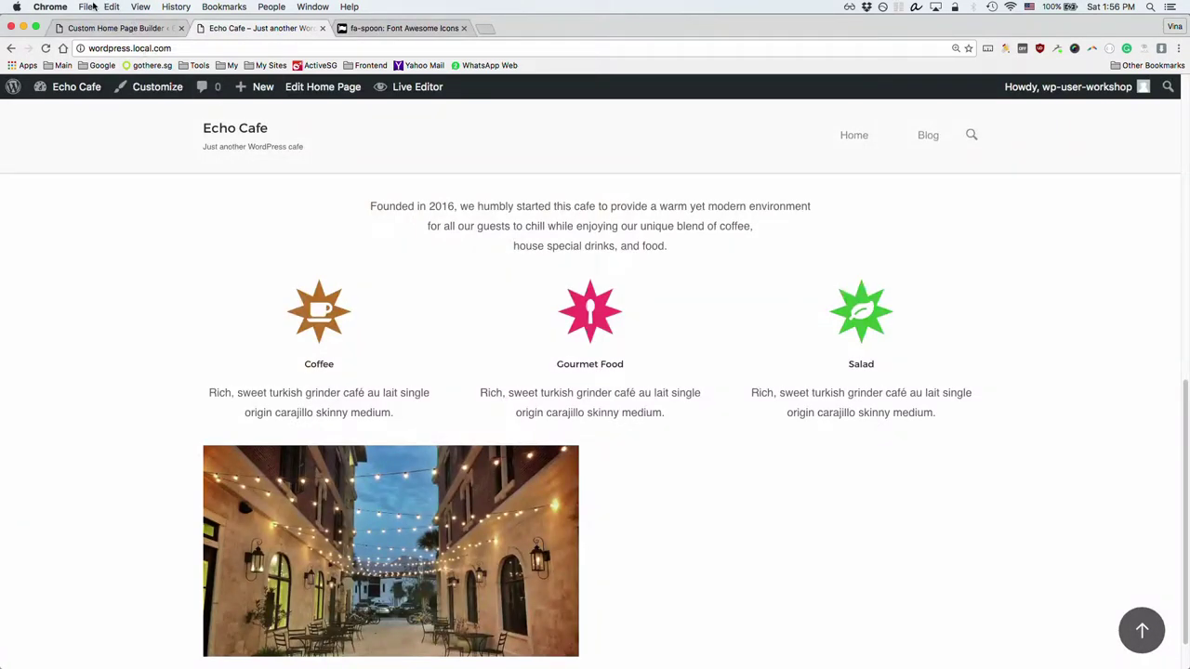
left_click(107, 28)
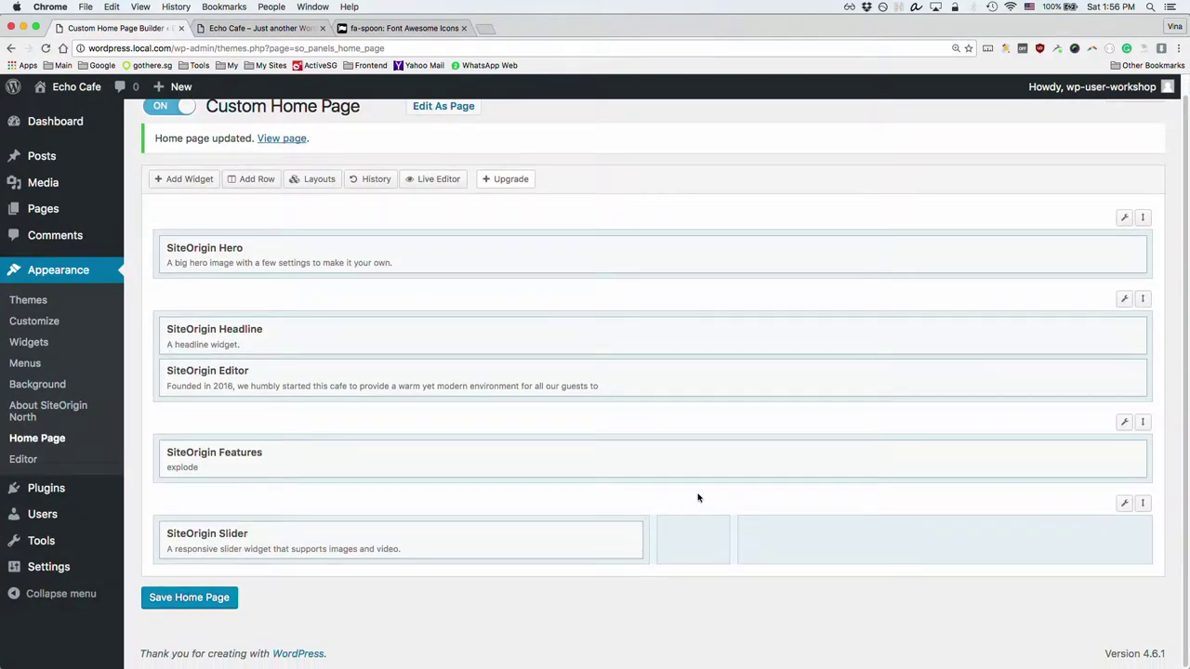
Step: Add a SiteOrigin Icon widget, found by searching 'ic', to the slider row's middle column
left_click(686, 549)
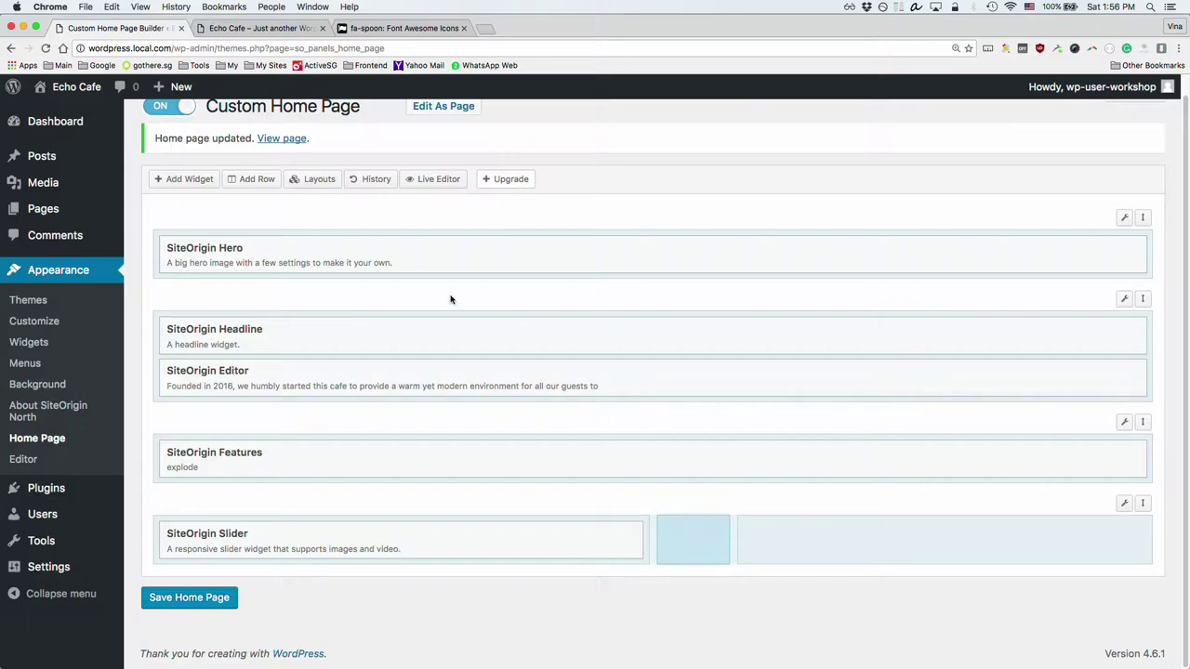
left_click(197, 178)
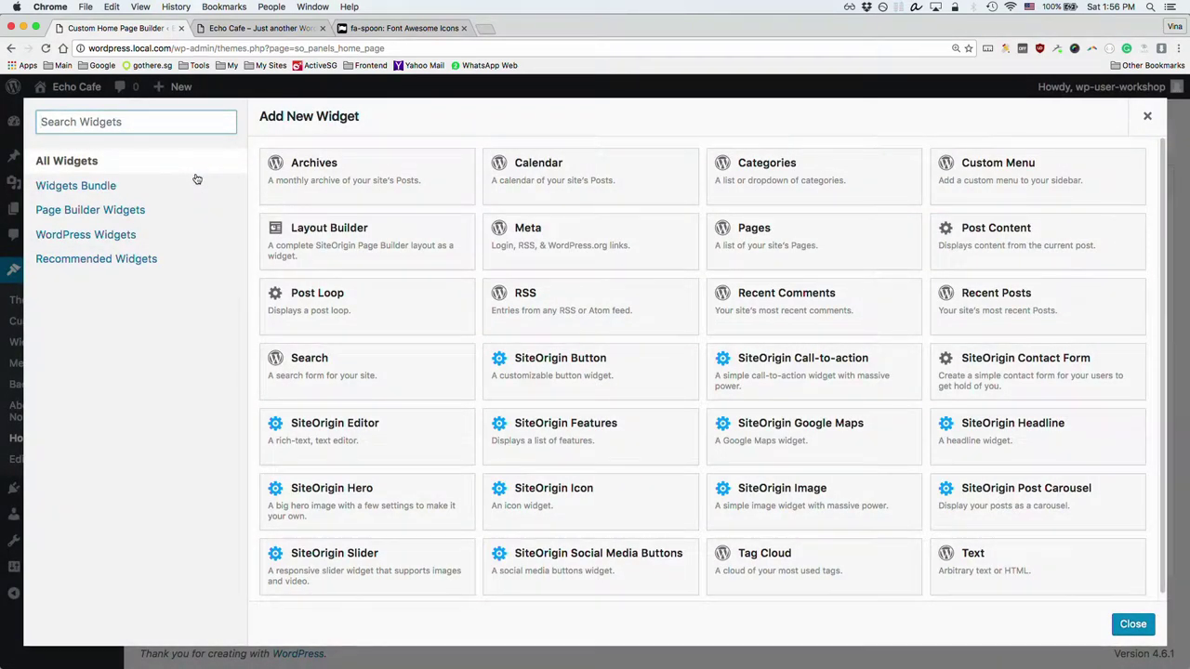
type("ic")
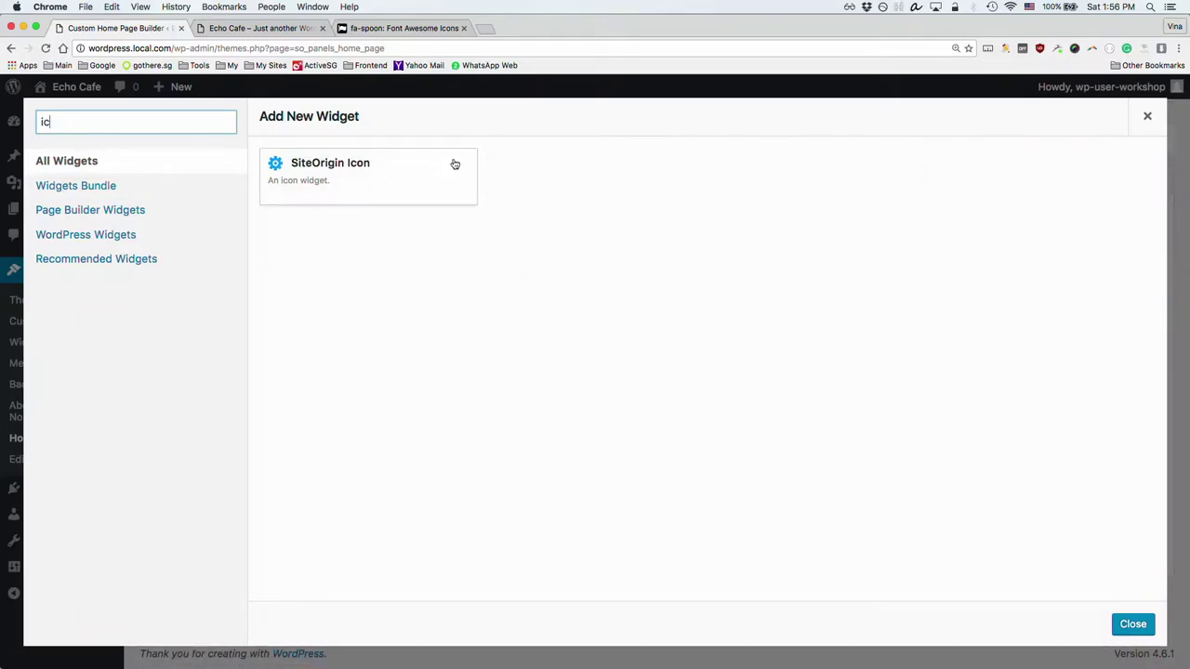
left_click(353, 179)
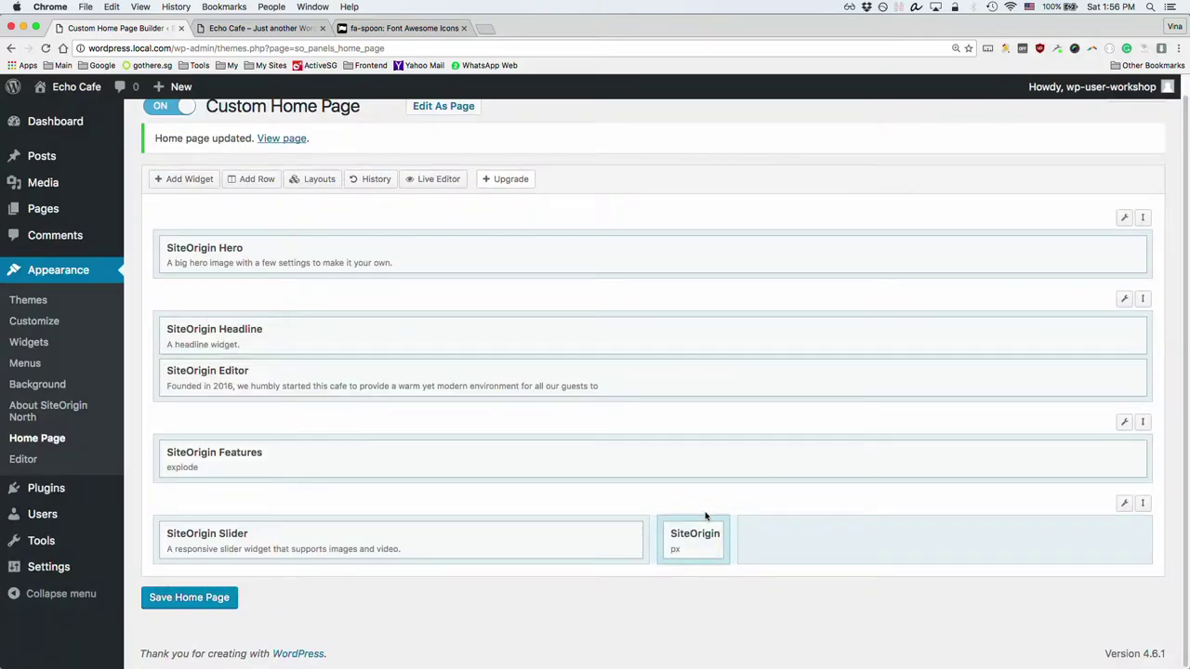
left_click(683, 538)
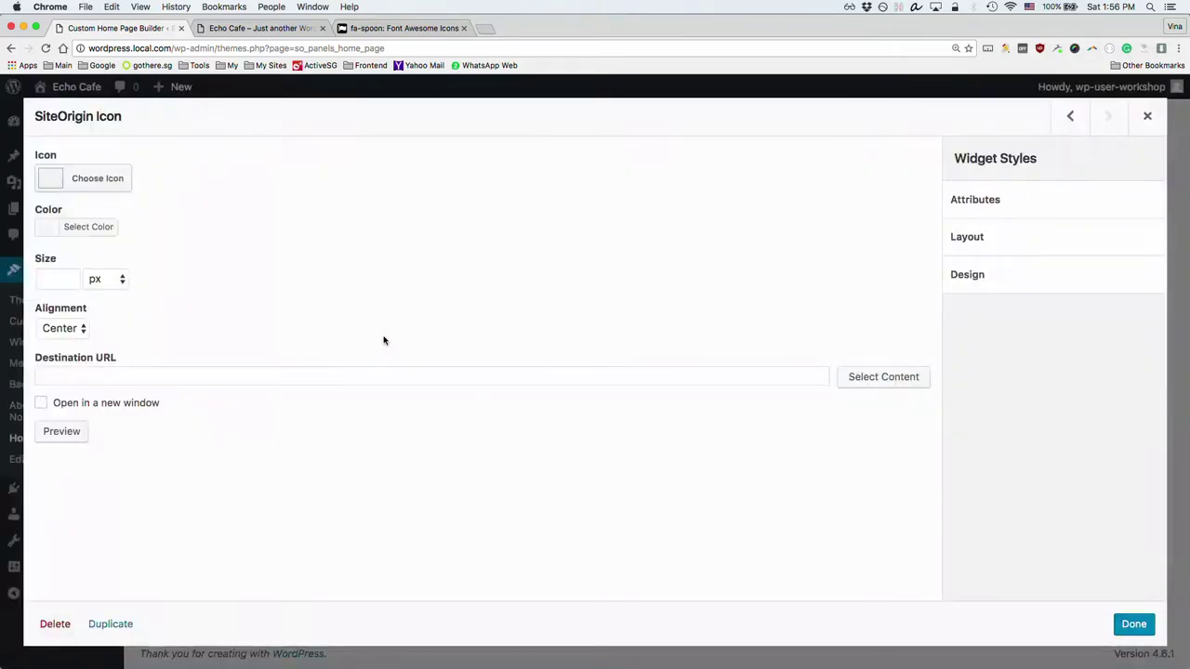
Step: Give the icon widget the map-marker icon in red #dd3333 and confirm it
left_click(97, 179)
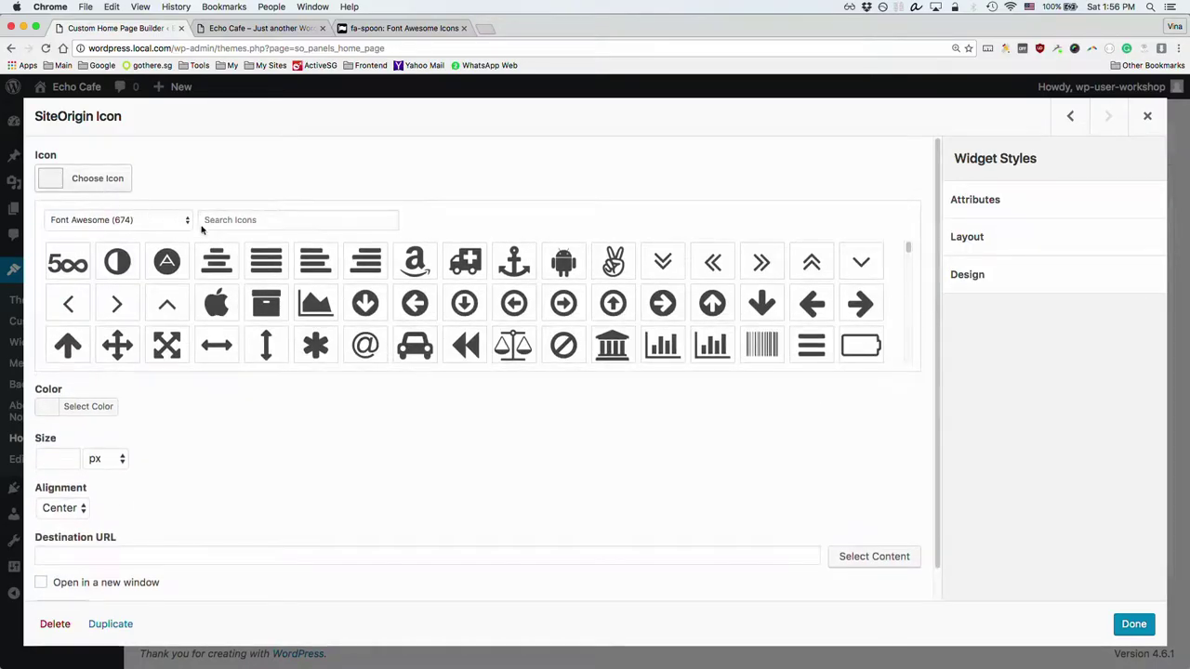
left_click(250, 220)
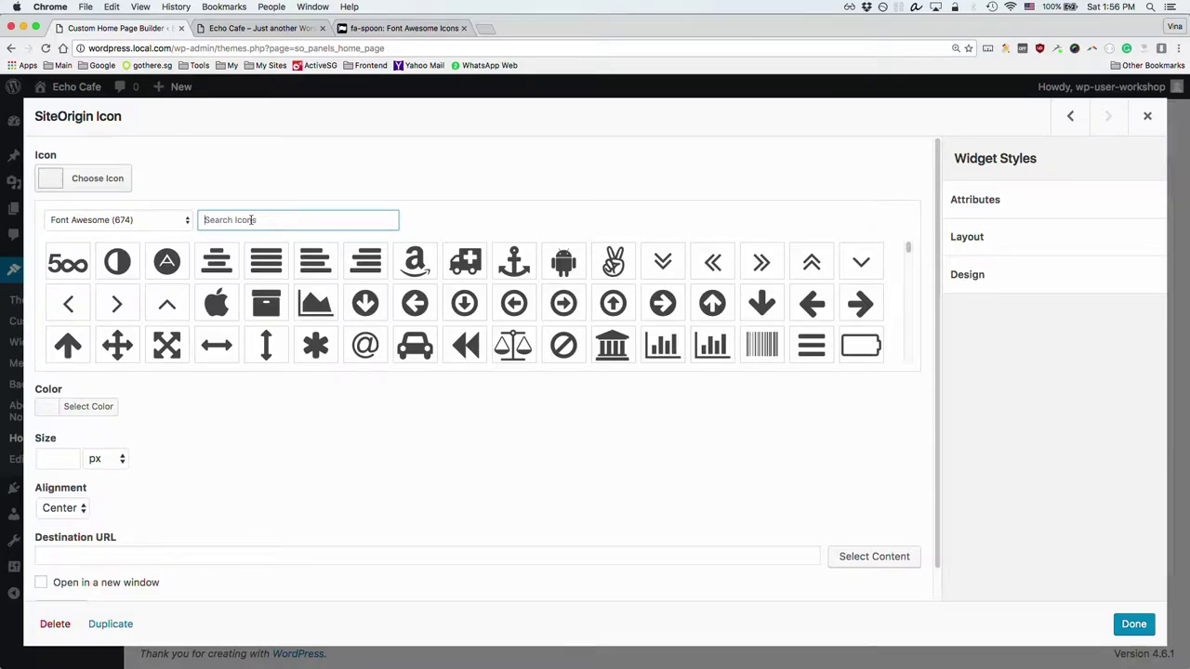
type("ma")
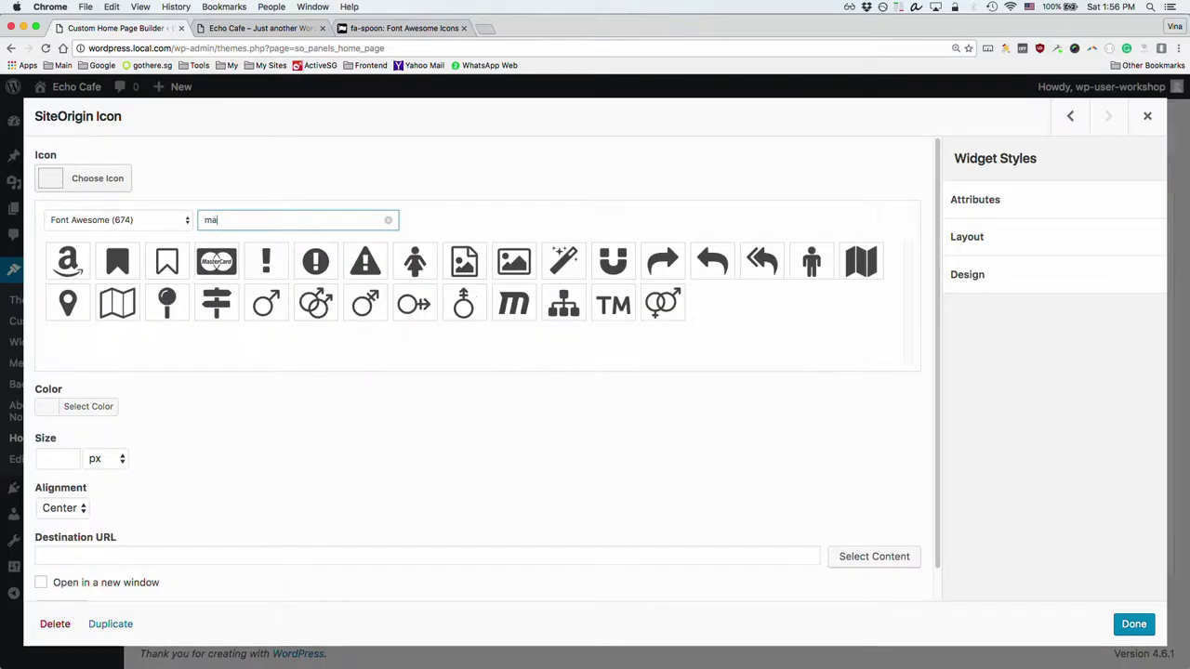
left_click(67, 307)
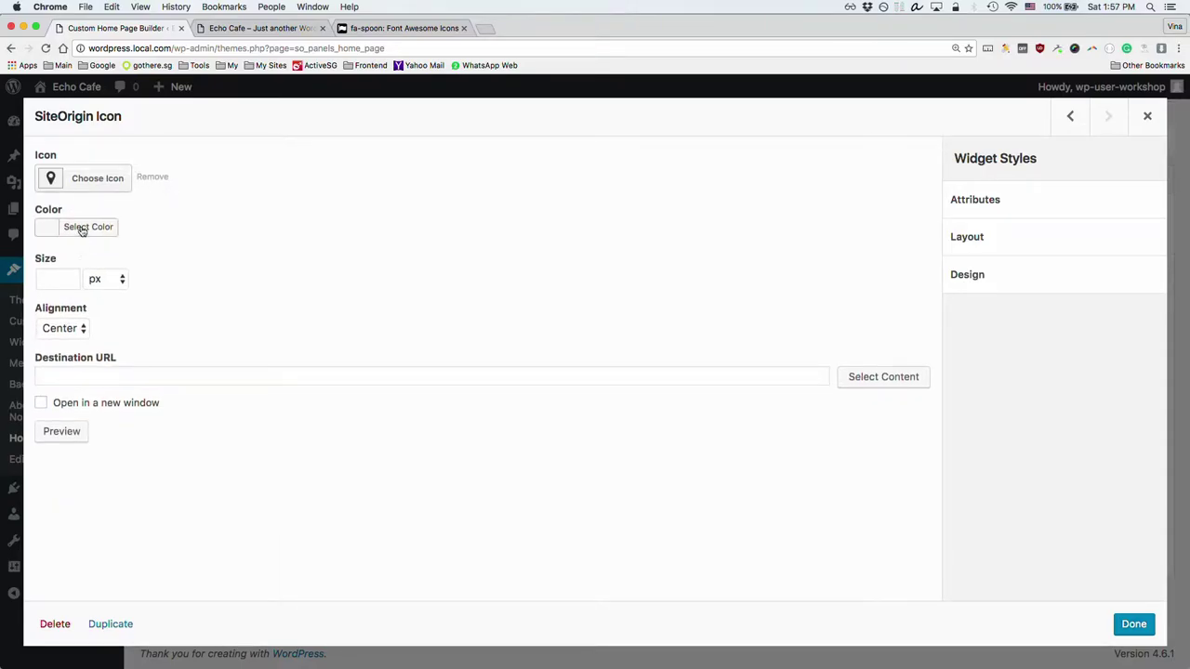
left_click(82, 228)
left_click(87, 406)
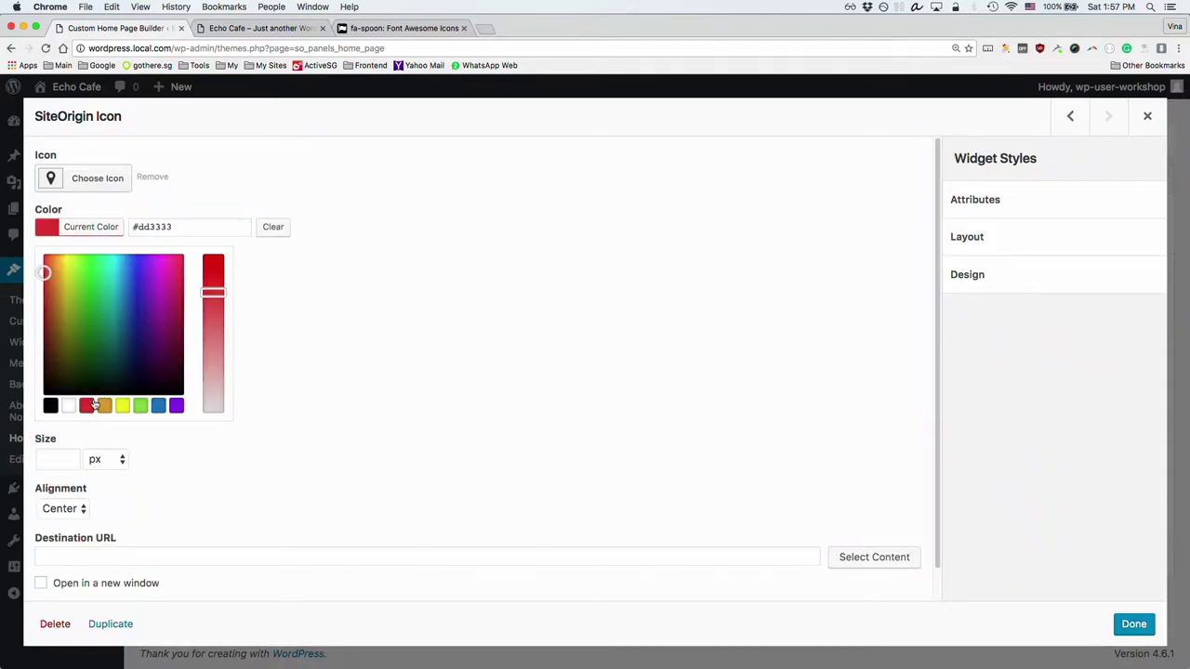
left_click(394, 290)
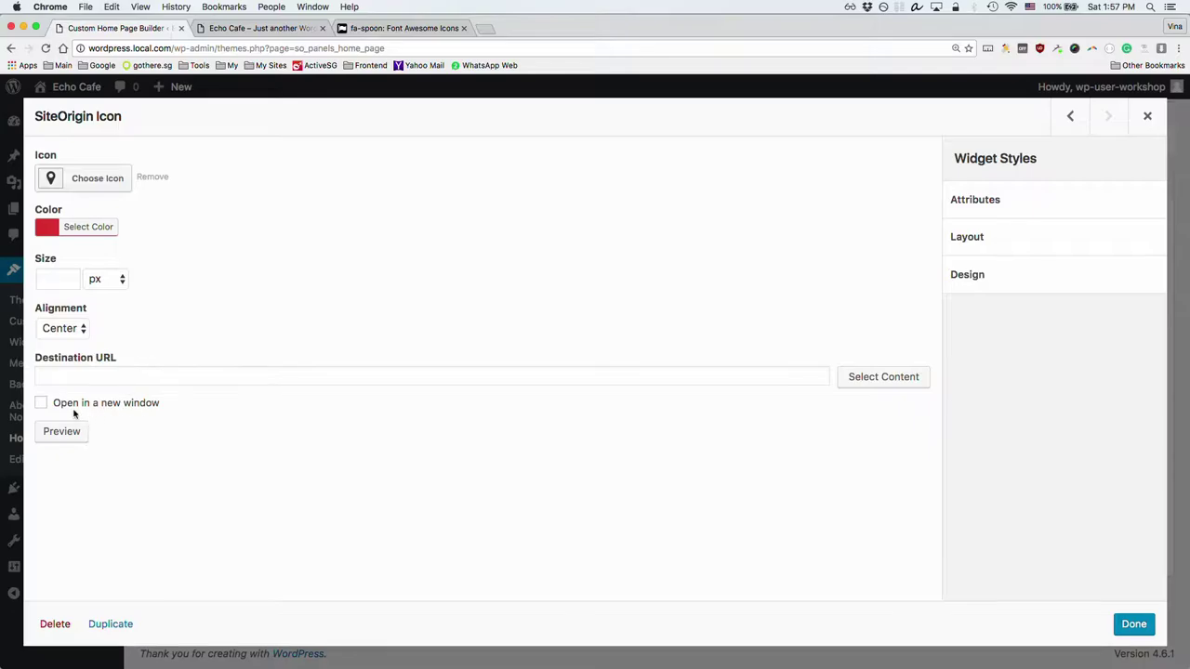
left_click(1123, 629)
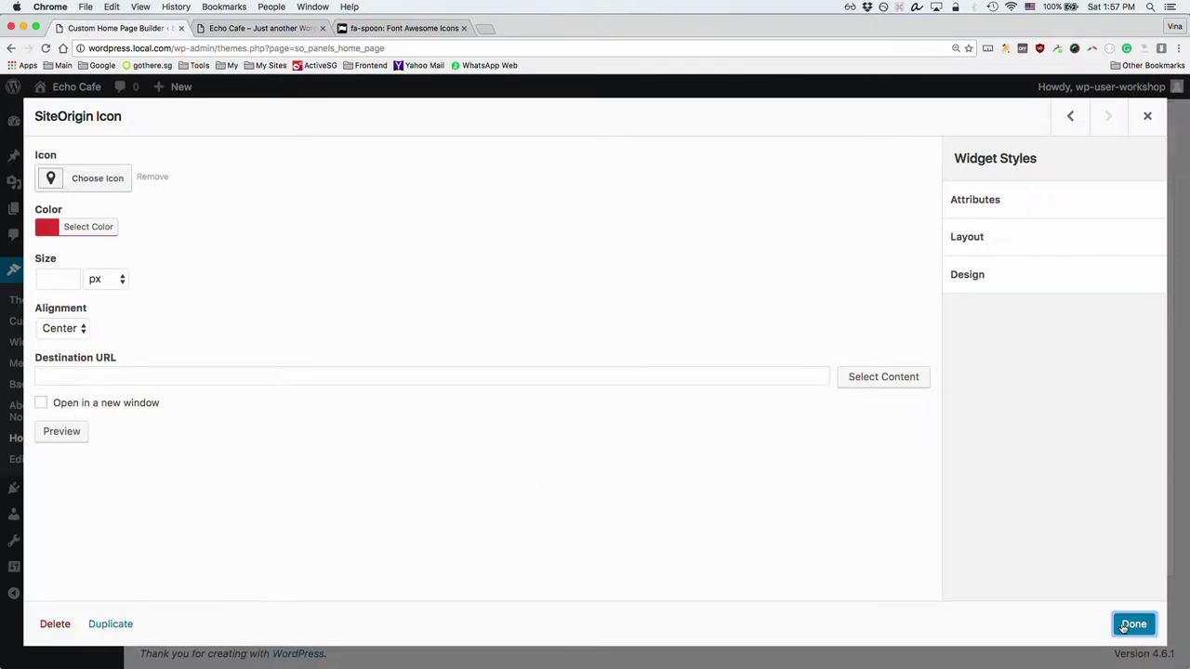
left_click(818, 543)
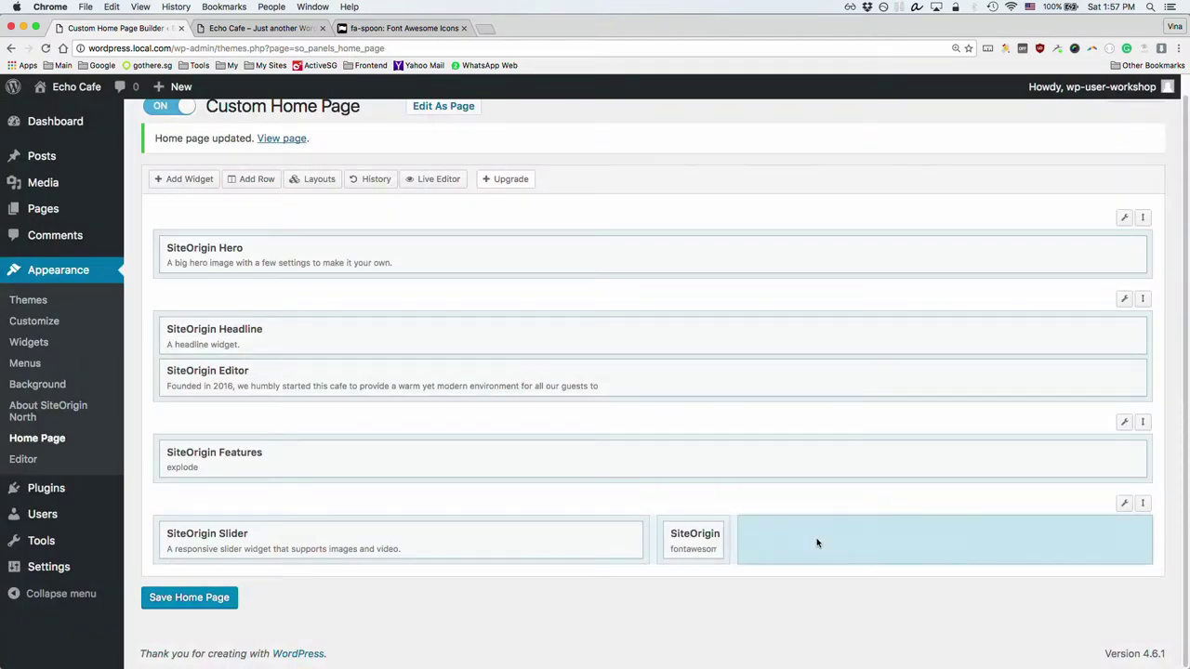
Step: Add a SiteOrigin Editor widget to the third cell containing the café's street address
left_click(176, 179)
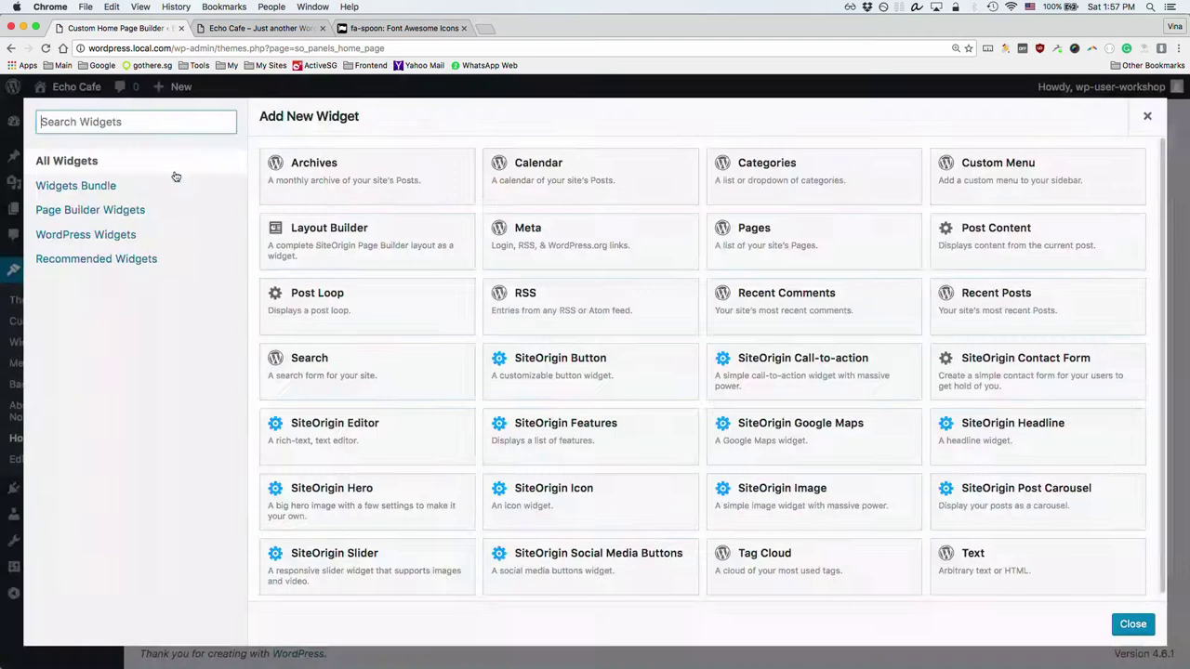
left_click(361, 425)
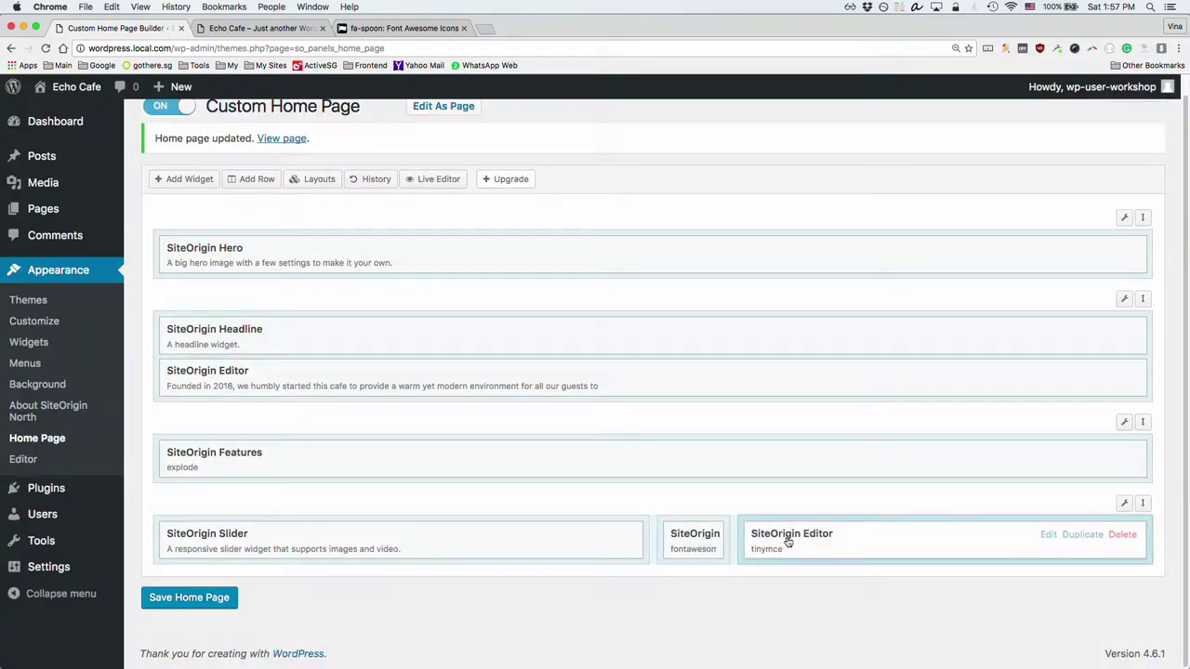
left_click(788, 542)
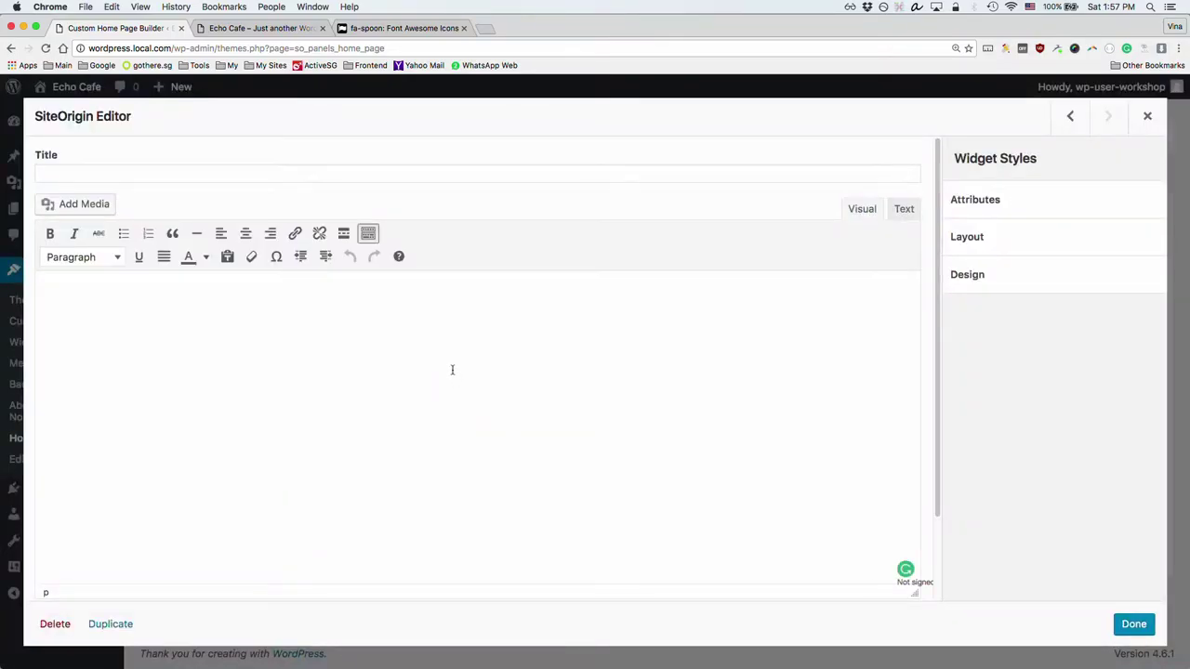
type("55 Jave Street")
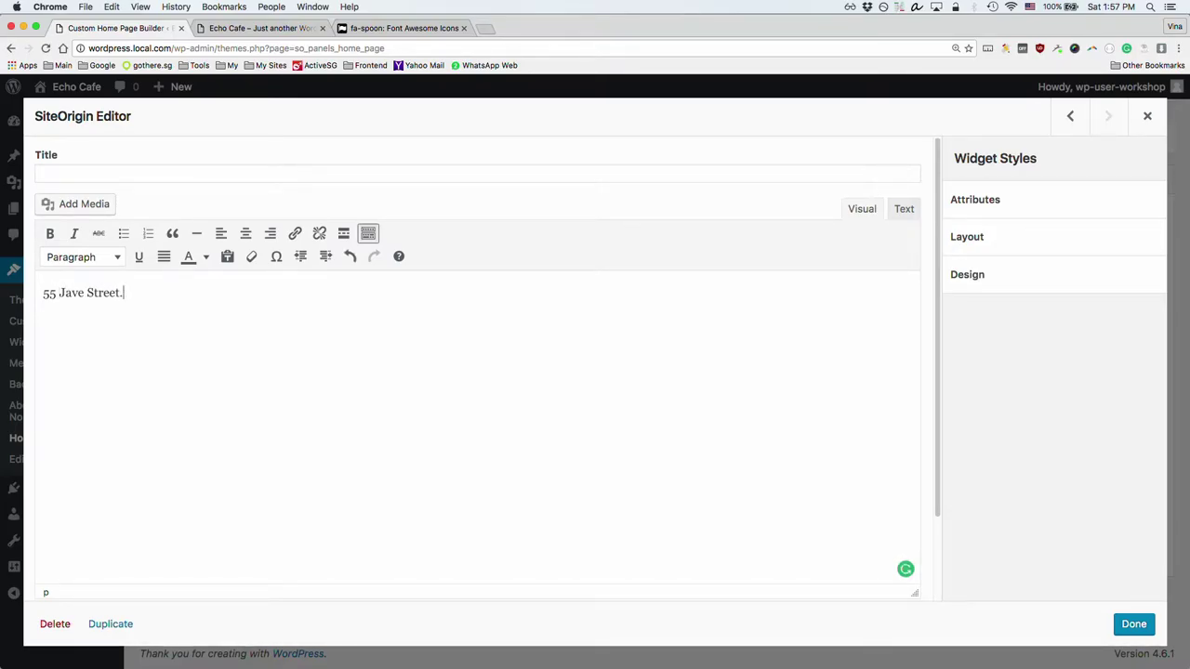
type(". Singapore 12345")
left_click(1139, 628)
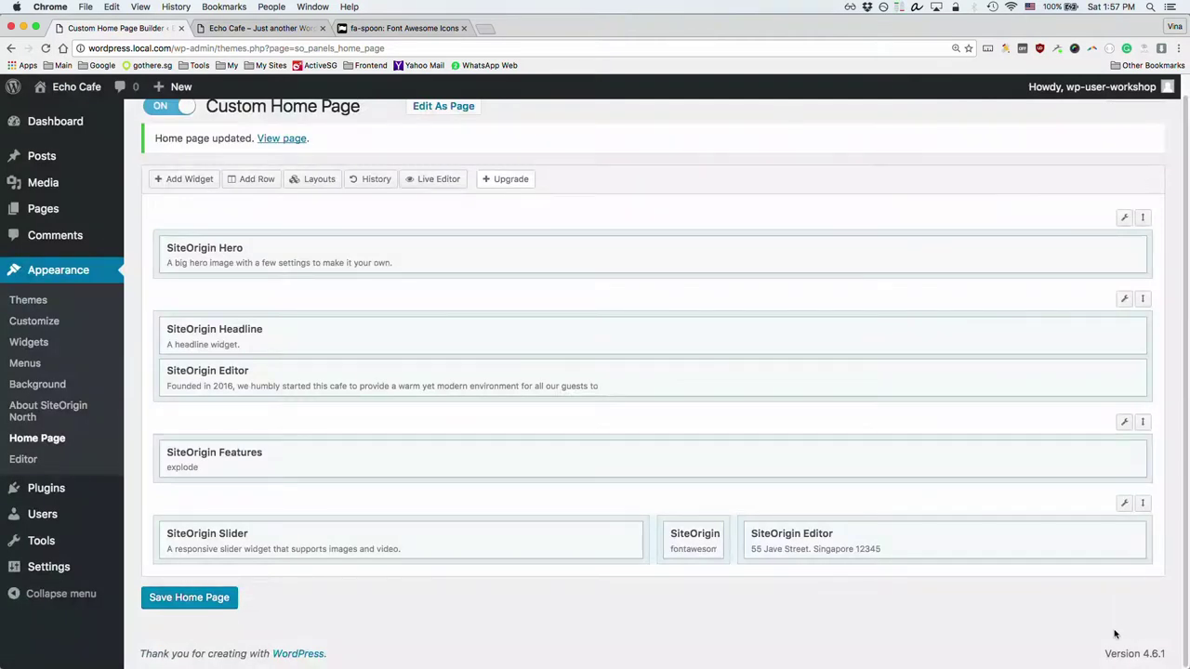
Step: Save the home page and reload the live Echo Cafe page to check the 55 Jave Street address
left_click(191, 600)
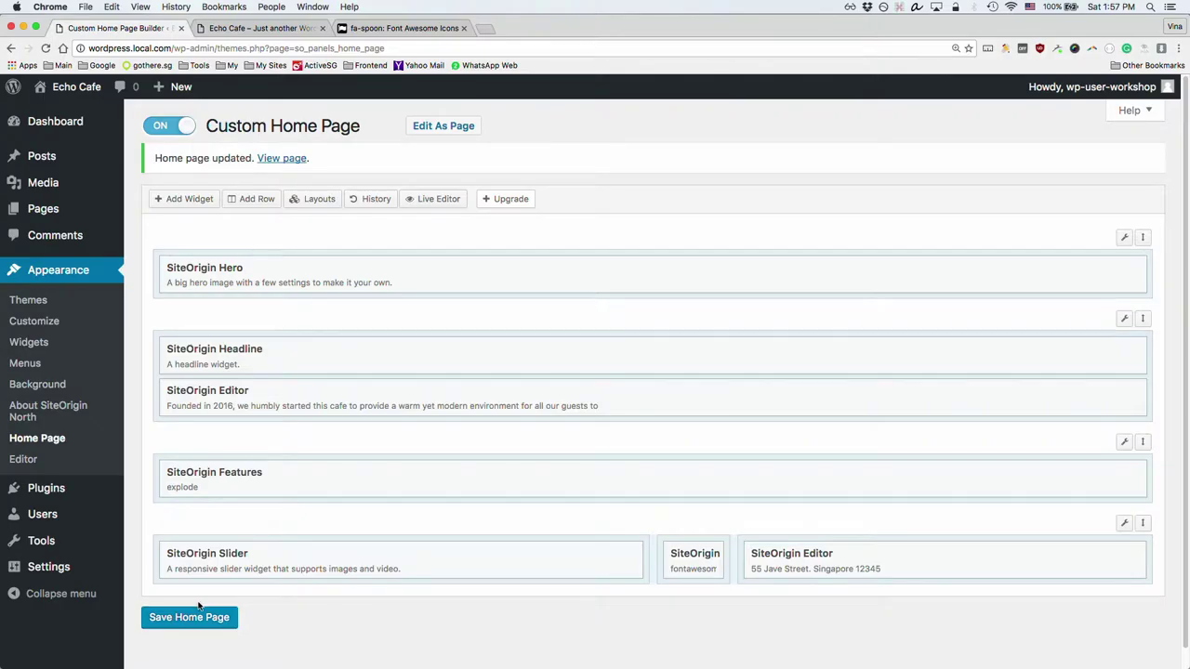
left_click(222, 29)
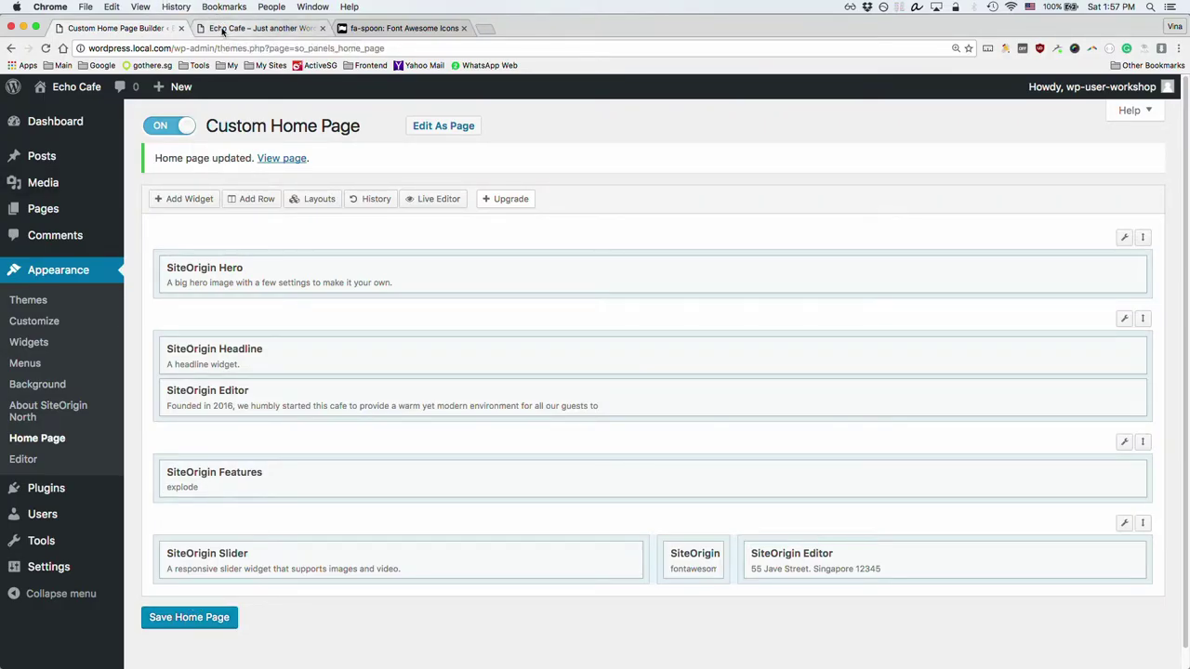
key("super+r")
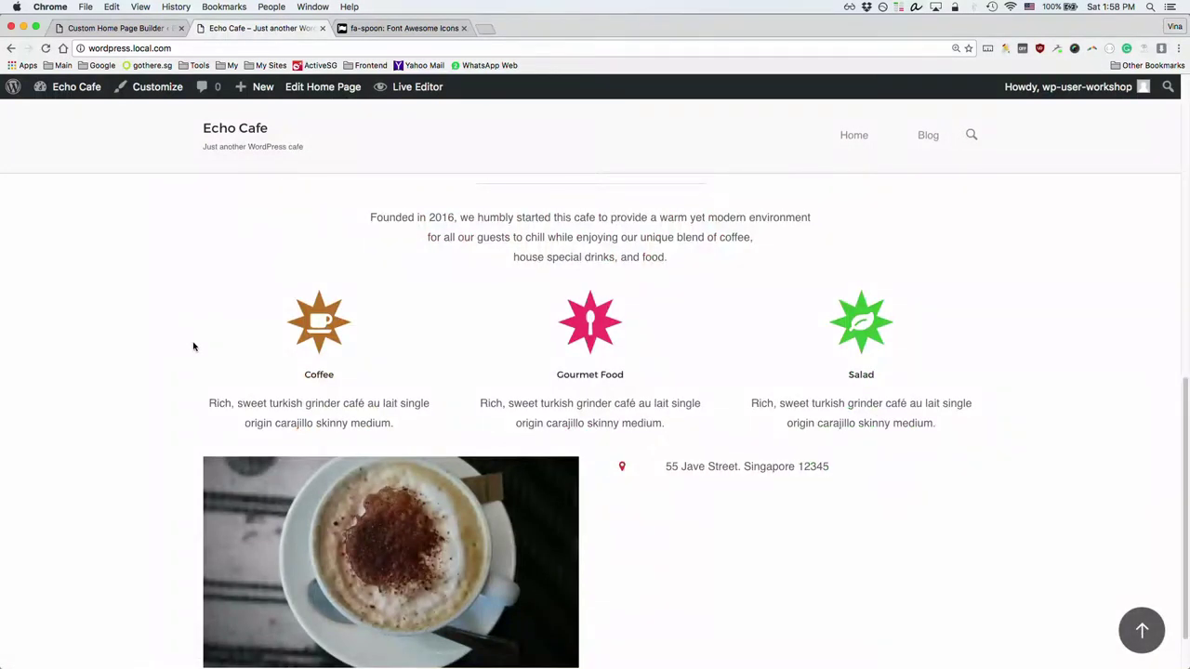
scroll(197, 343, "down", 2)
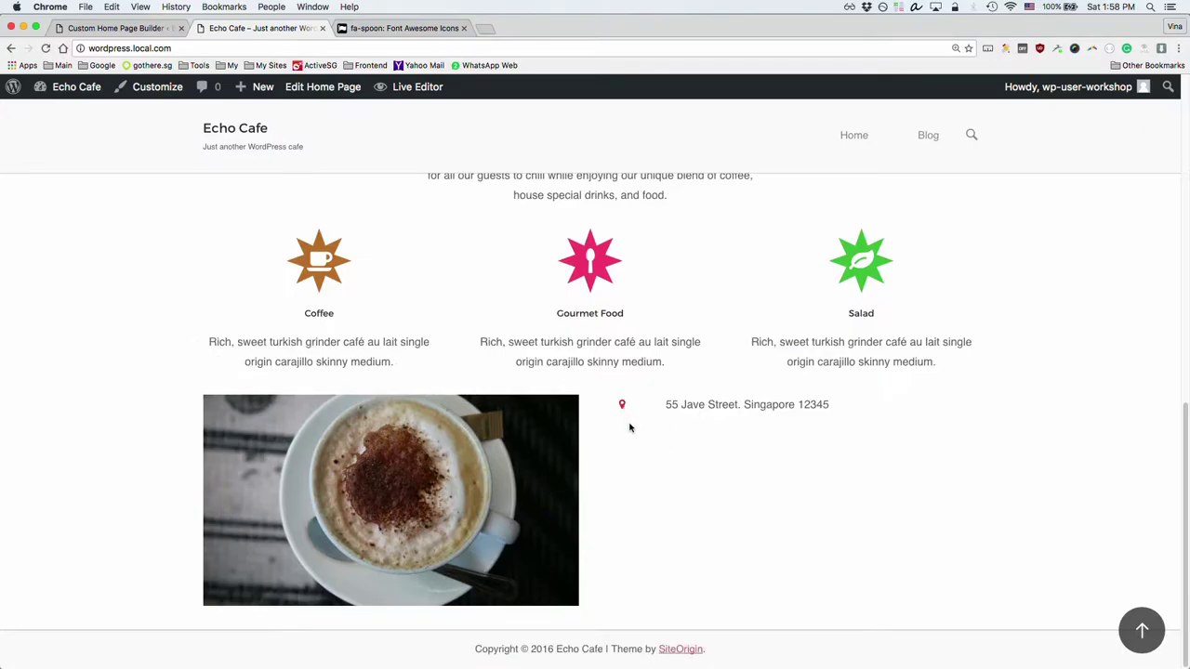
left_click_drag(623, 406, 709, 406)
left_click(741, 407)
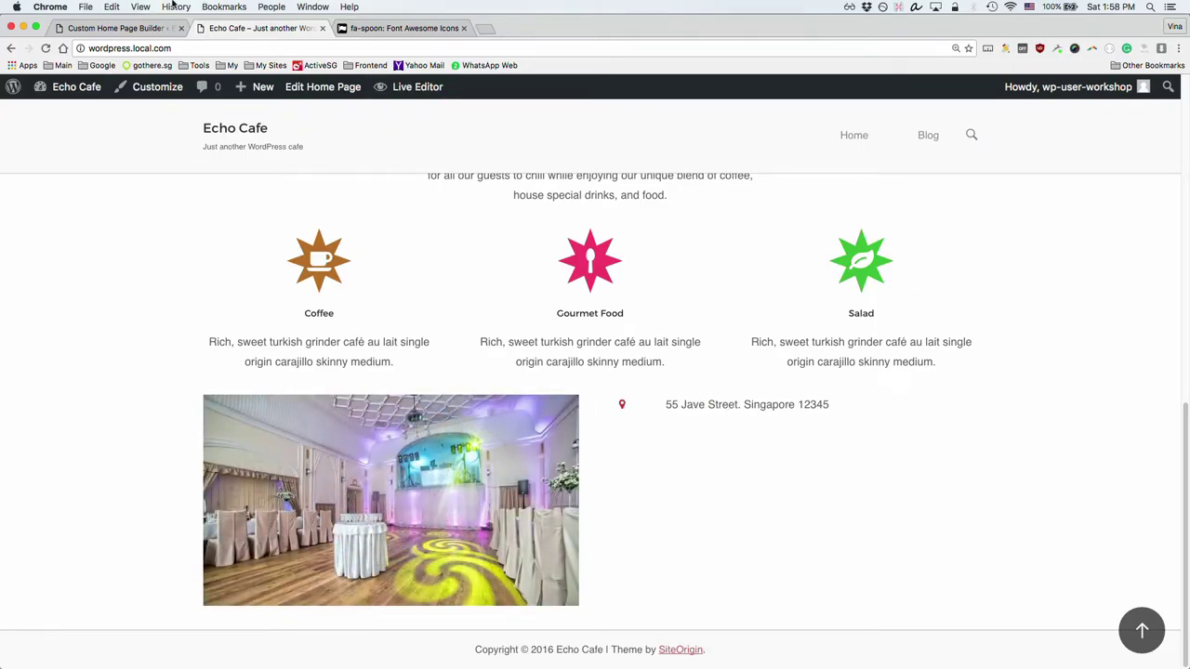
Step: Open the icon widget's settings in the builder, then right-click the map marker on the live page
left_click(124, 28)
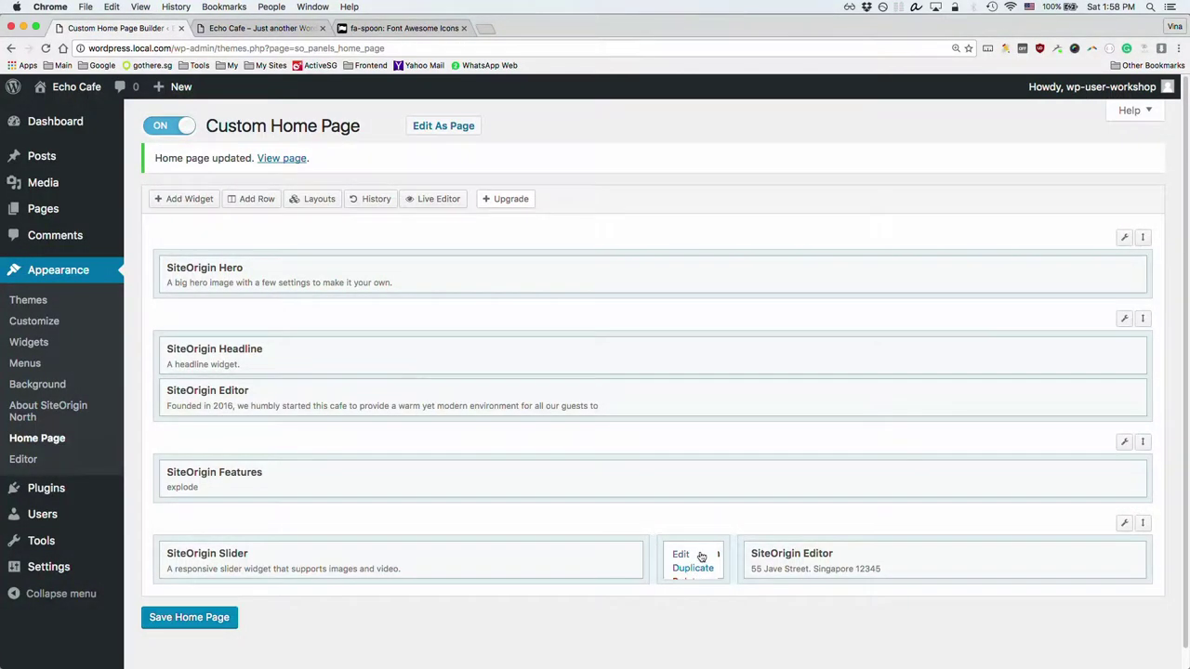
left_click(684, 555)
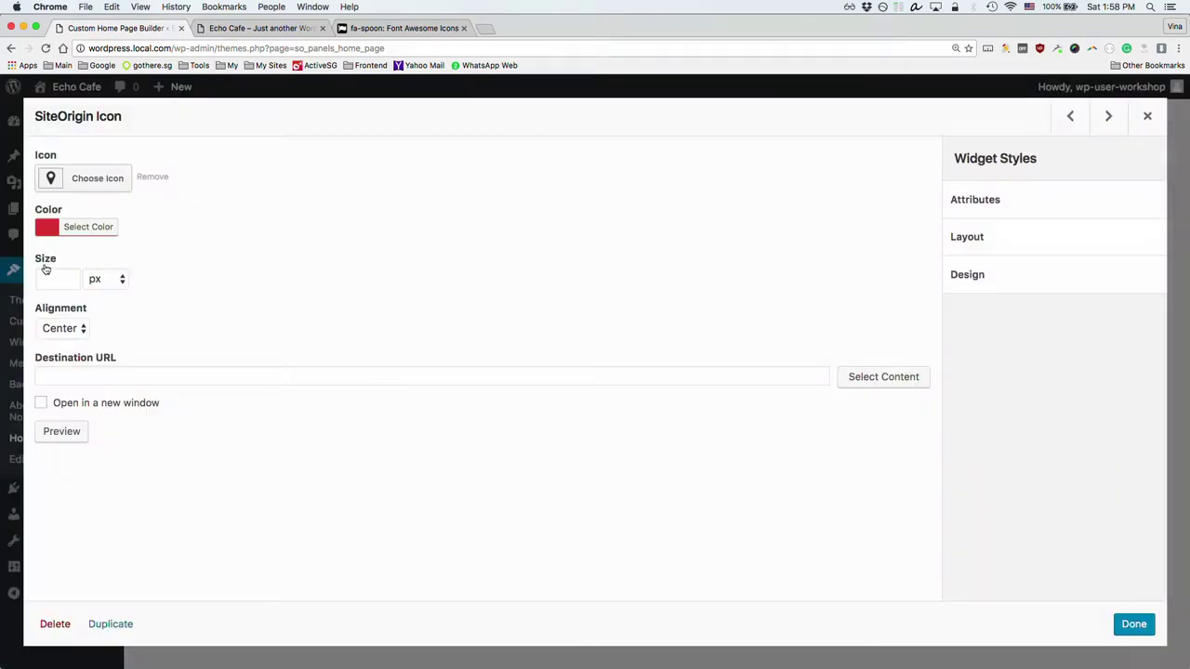
left_click(272, 33)
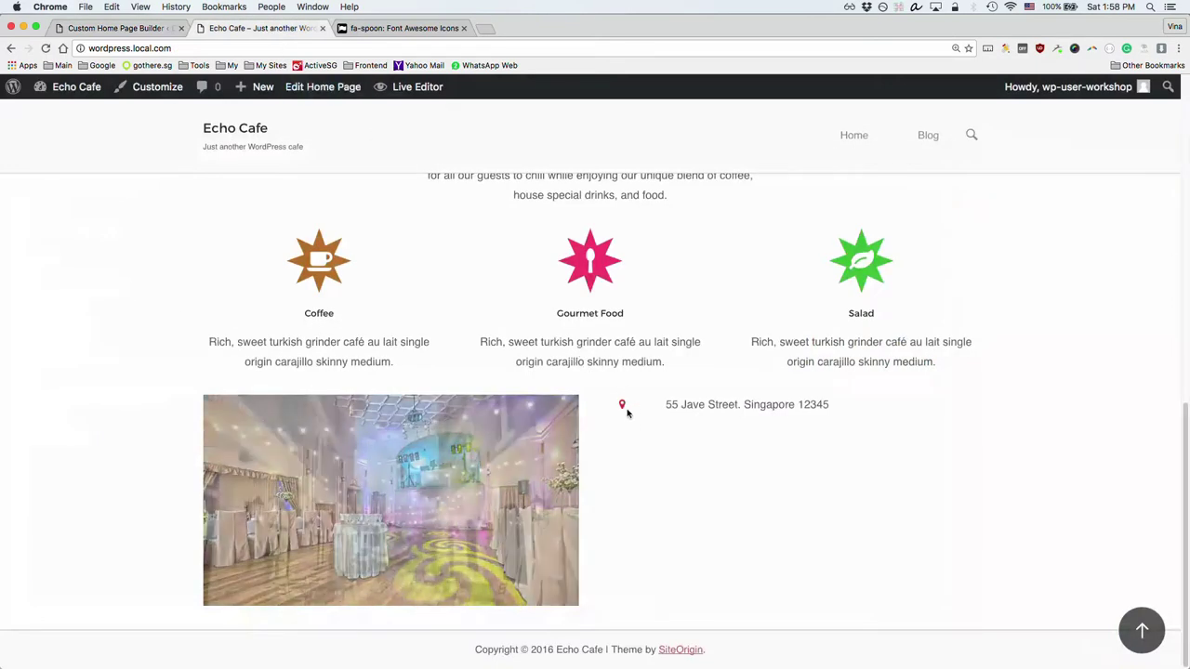
right_click(623, 406)
Step: Inspect the map-marker icon's div.sow-icon-container and span.sow-icon-fontawesome markup and styles in DevTools
left_click(686, 539)
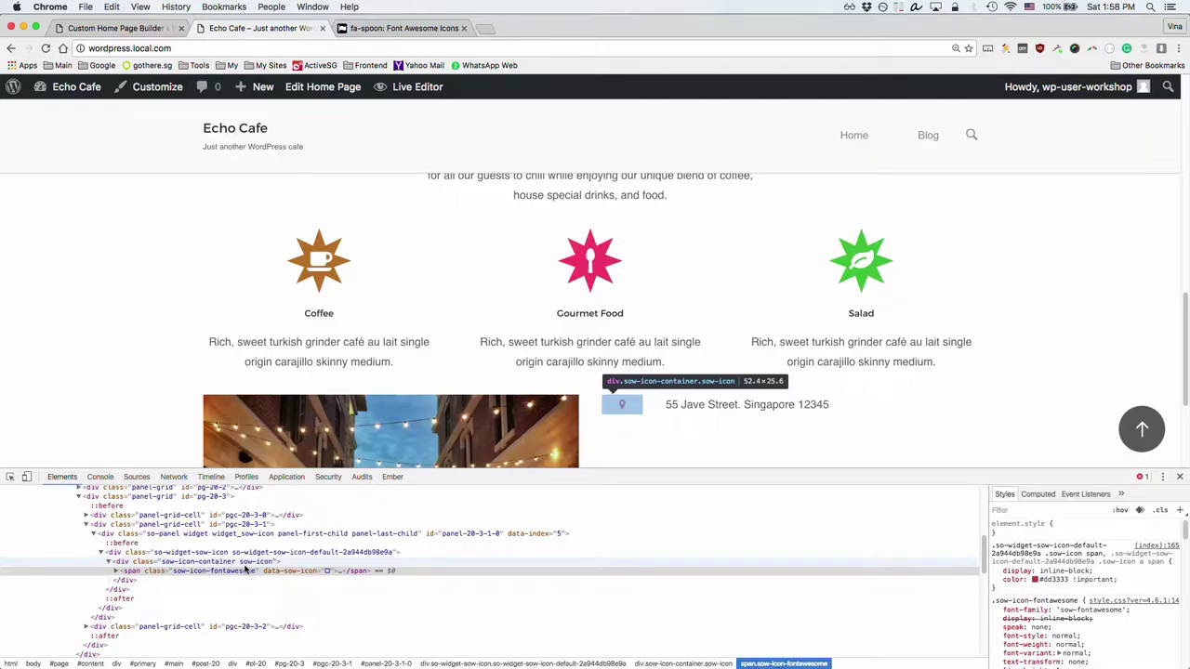
left_click(244, 562)
key("Up")
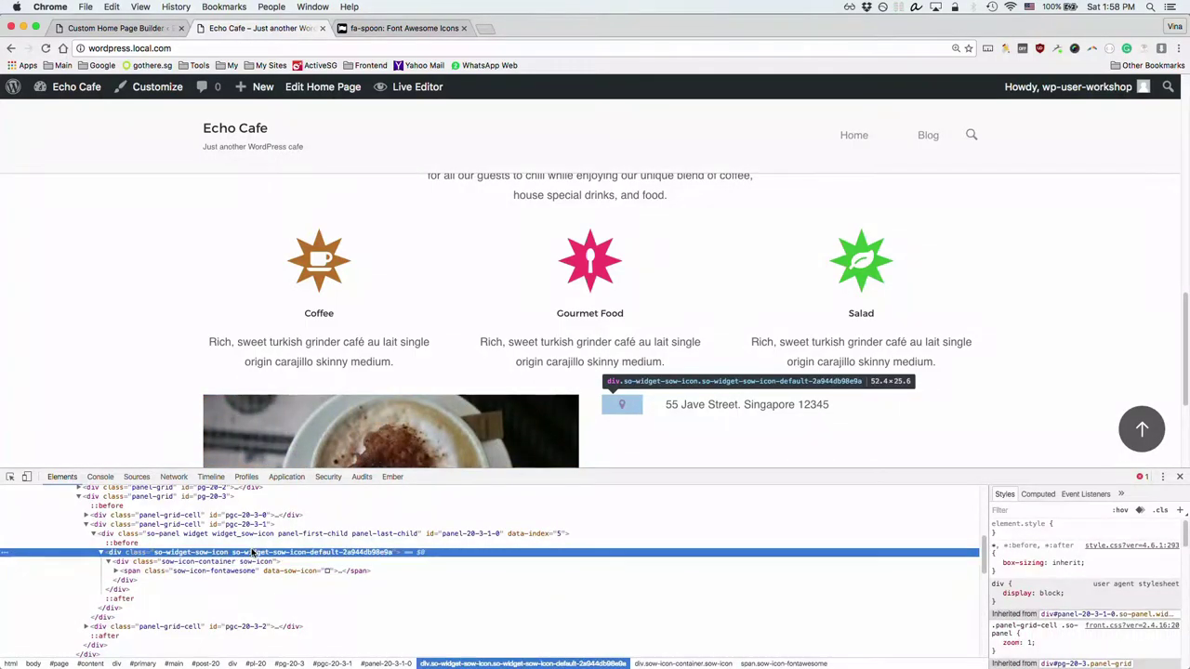
left_click(248, 571)
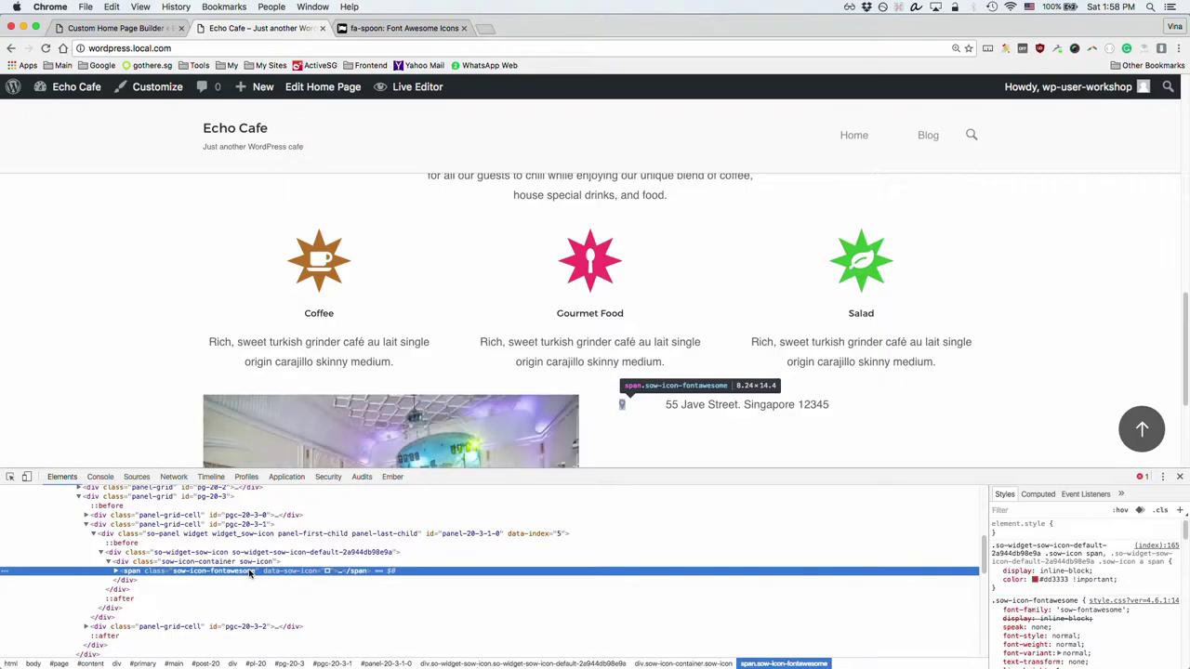
left_click(115, 571)
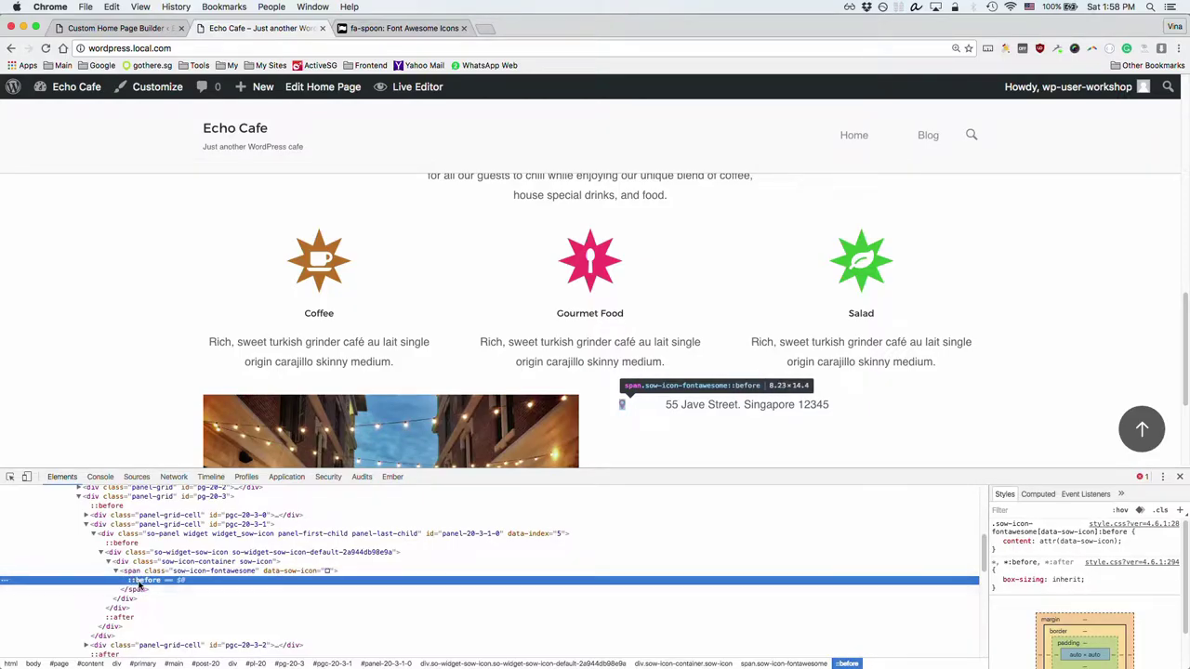
left_click(217, 572)
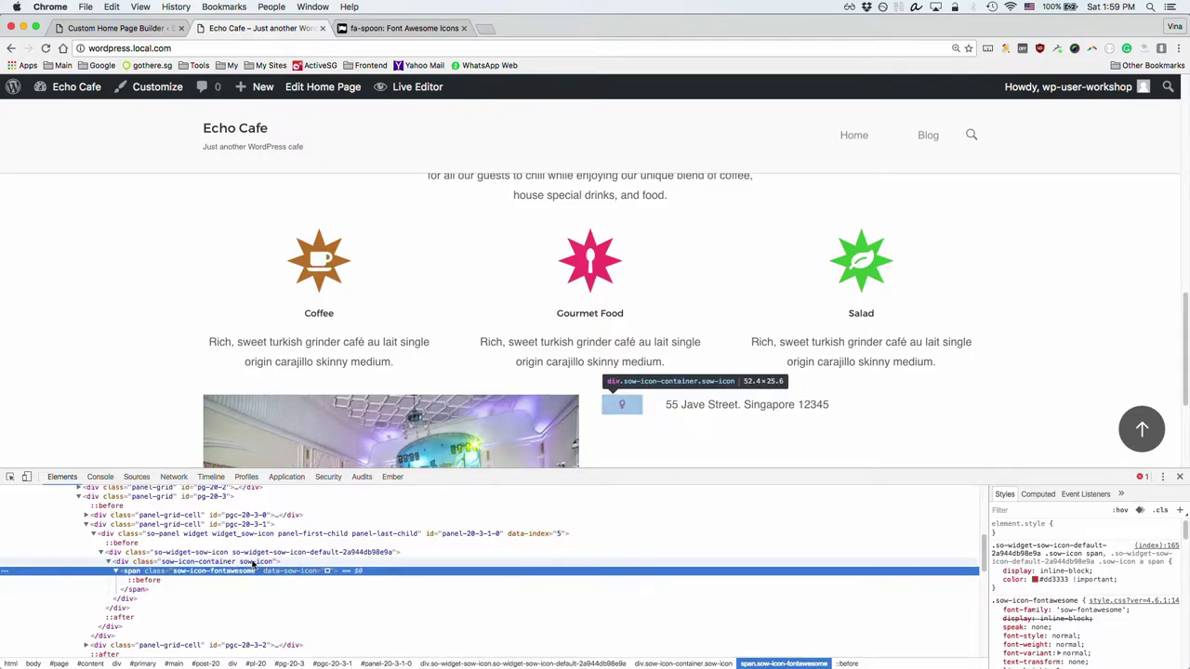
left_click(251, 563)
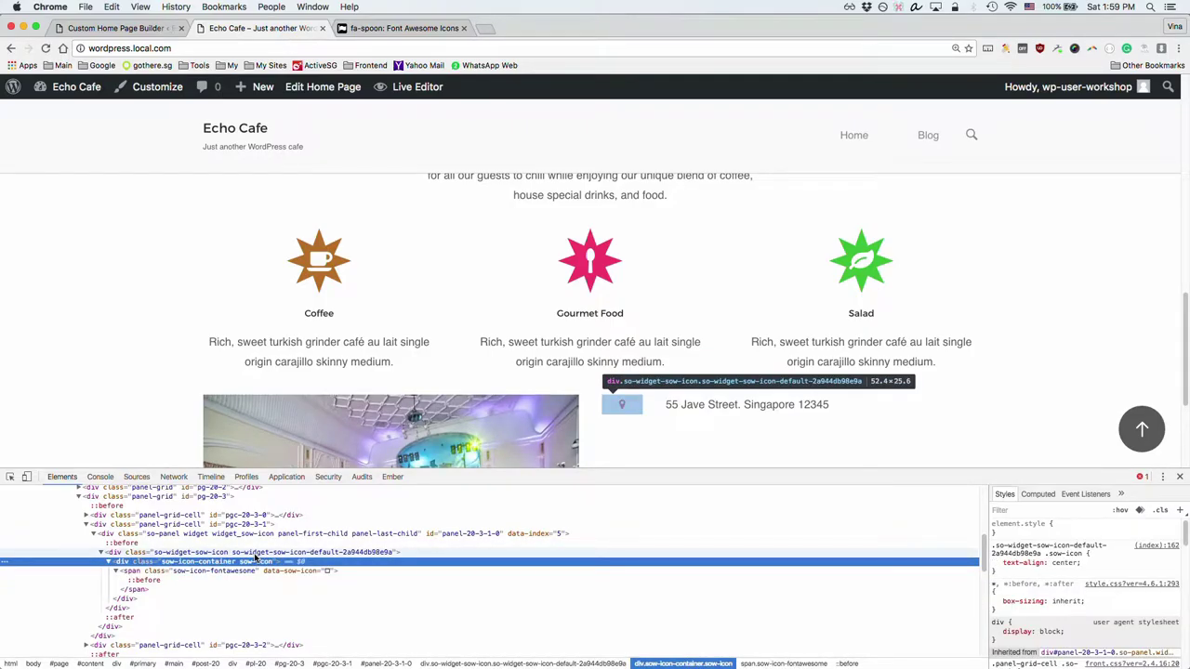
left_click(255, 554)
left_click(253, 570)
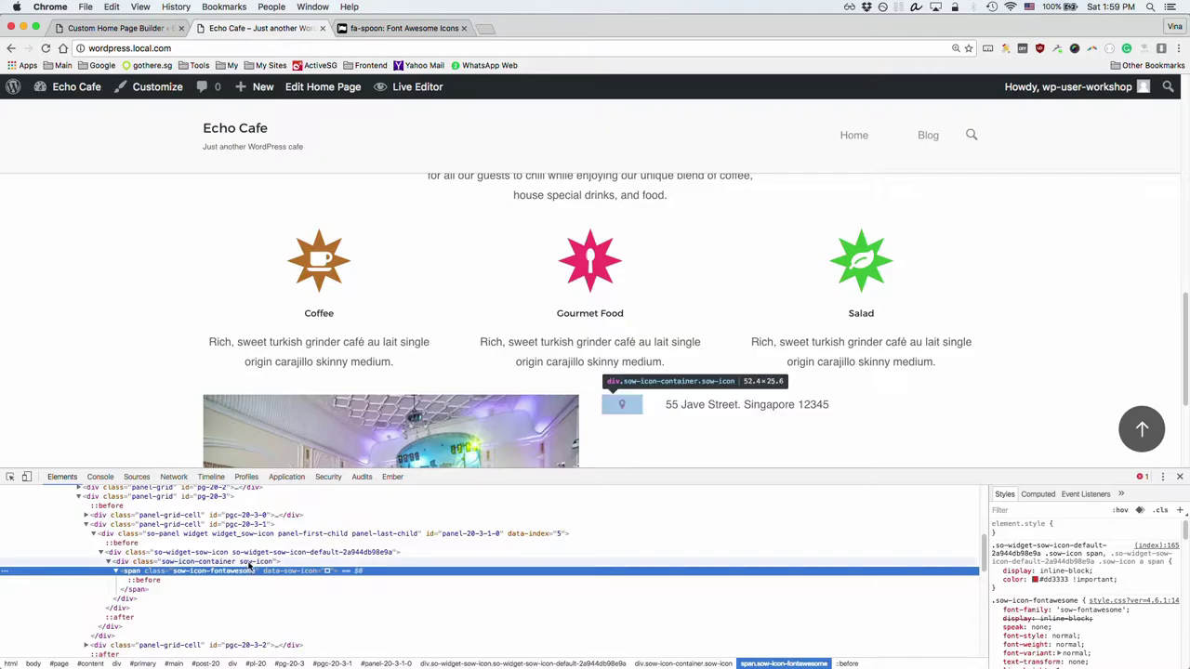
left_click(253, 553)
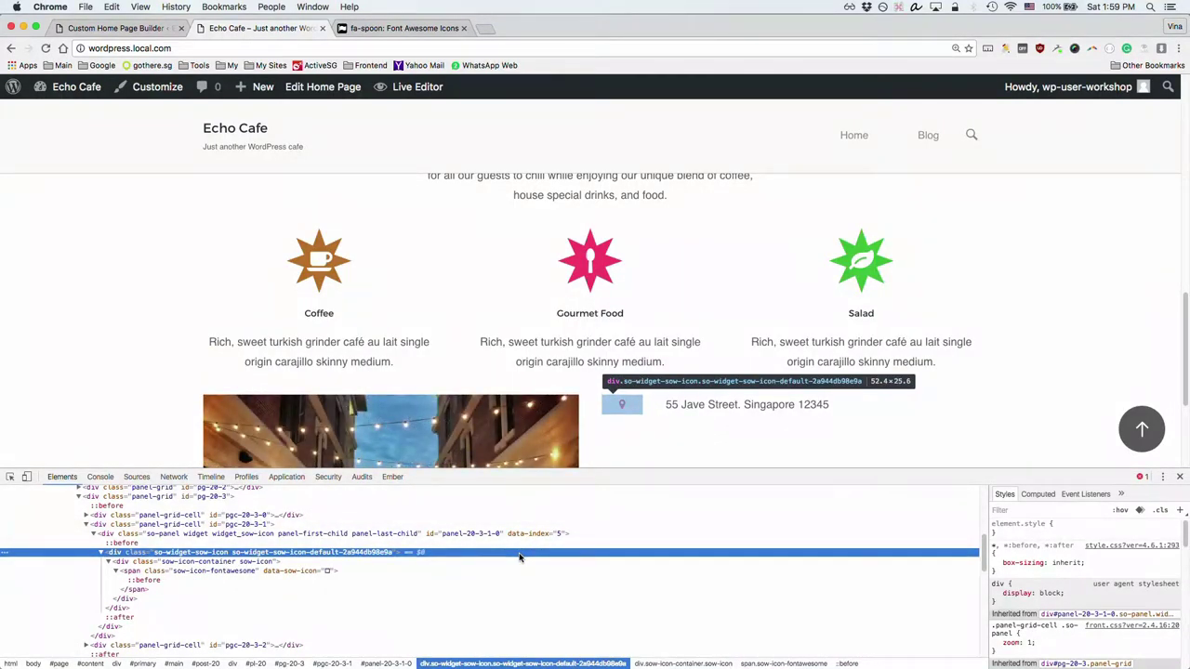
left_click(82, 28)
Step: Set the map-marker icon widget to size 32 px with right alignment
left_click(56, 272)
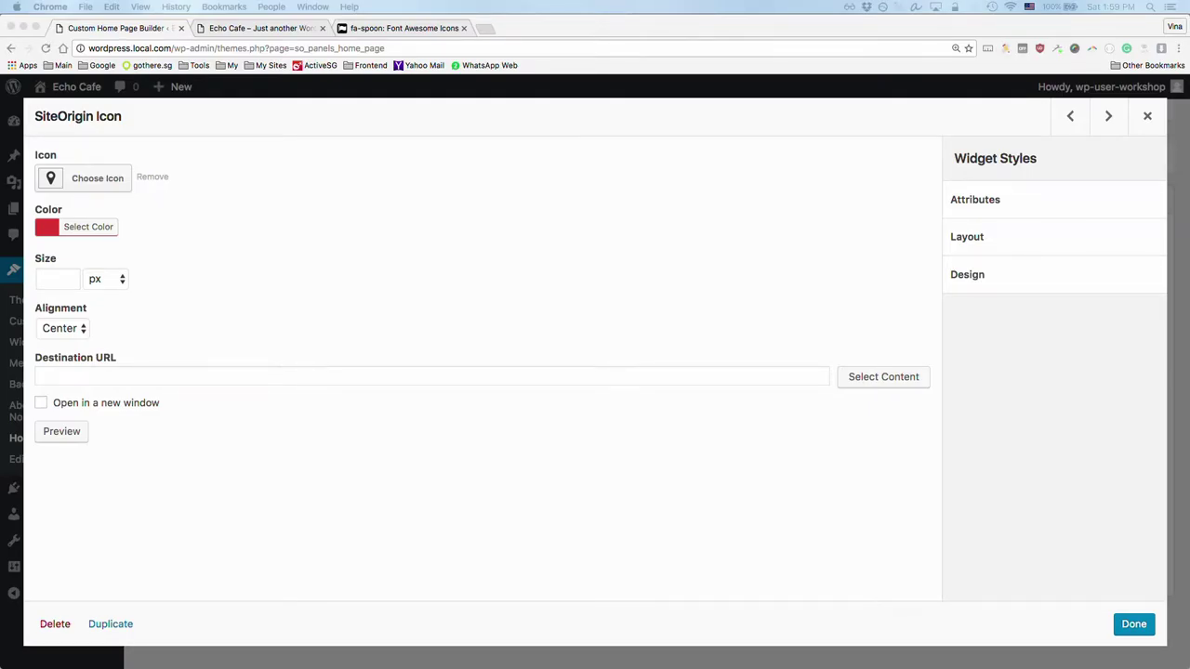
left_click(42, 279)
type("32")
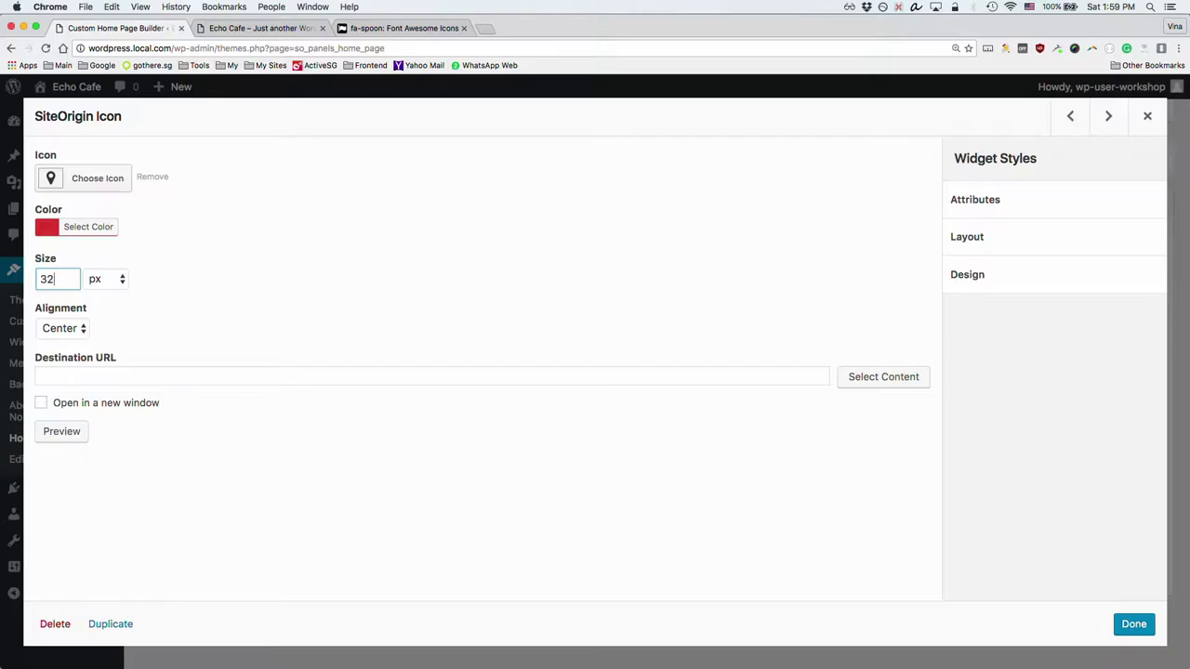
left_click(65, 329)
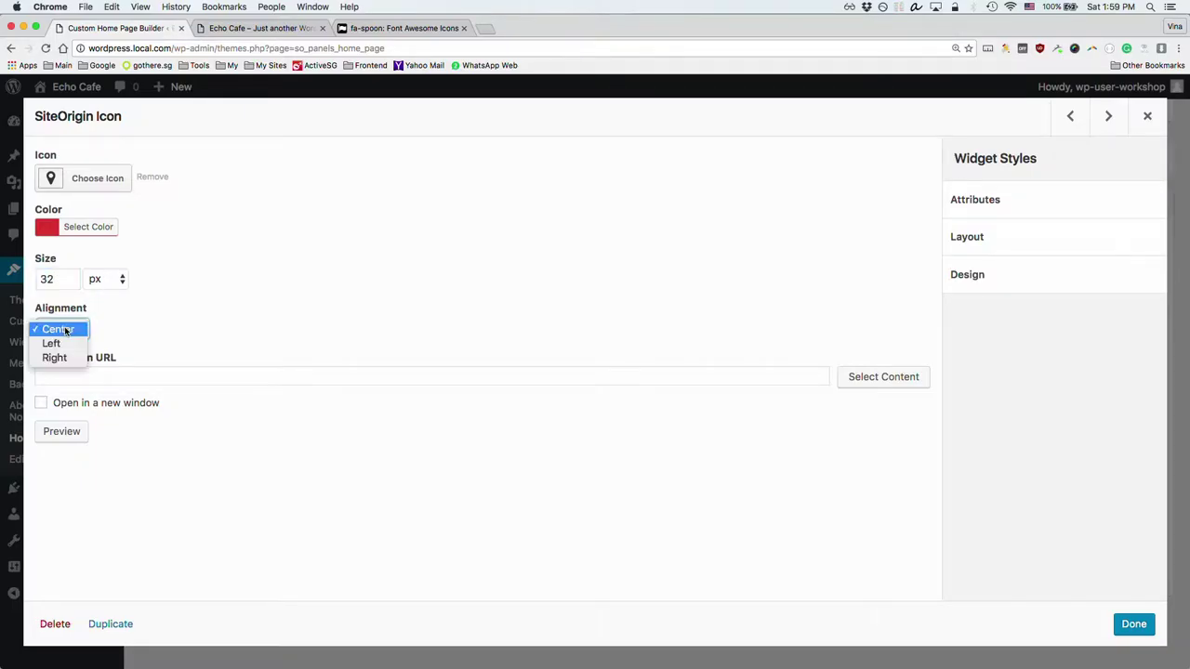
left_click(54, 358)
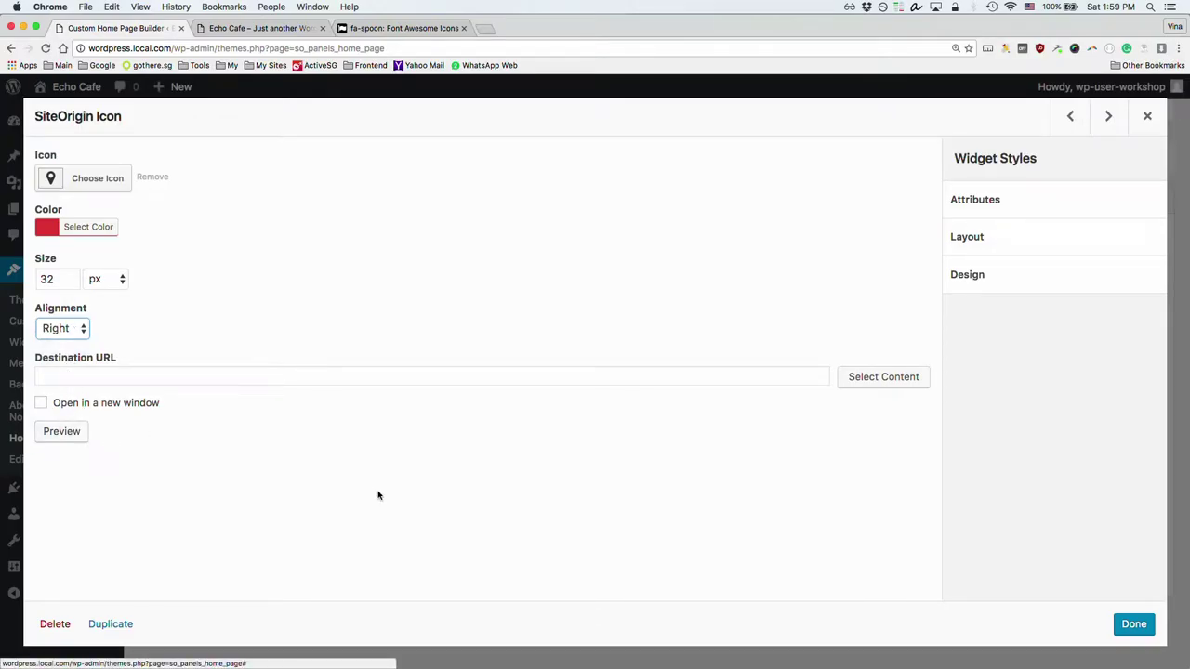
left_click(1128, 624)
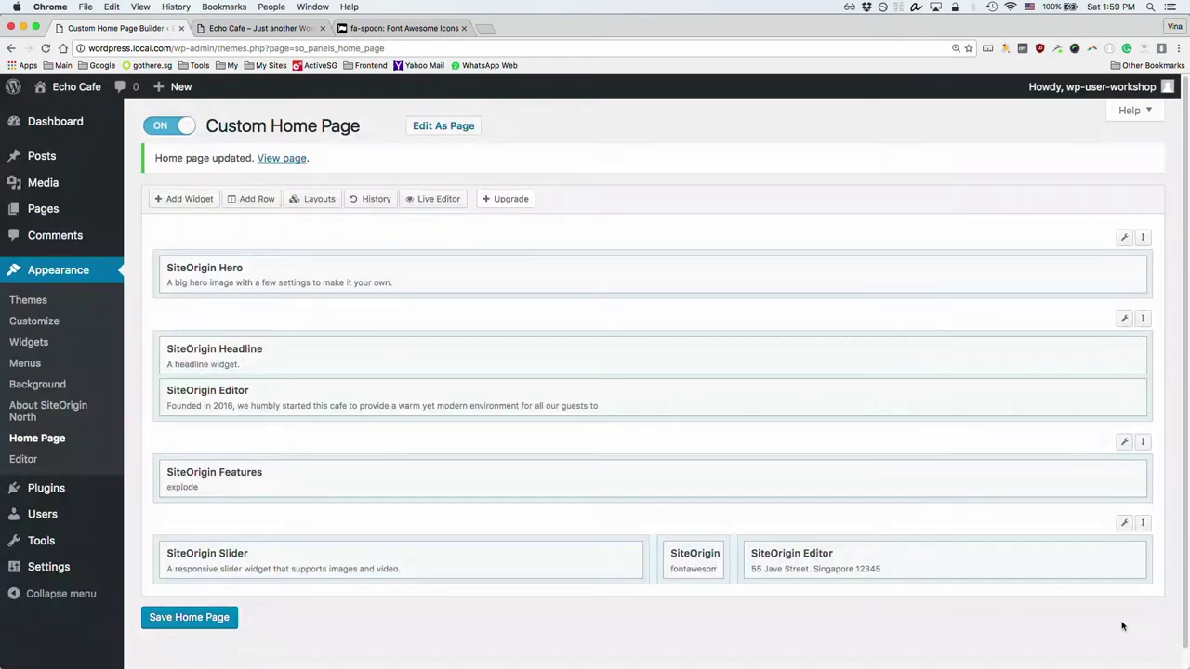
Step: Format the address line in the bottom-row Editor widget as Heading 2 and save the home page
left_click(1045, 558)
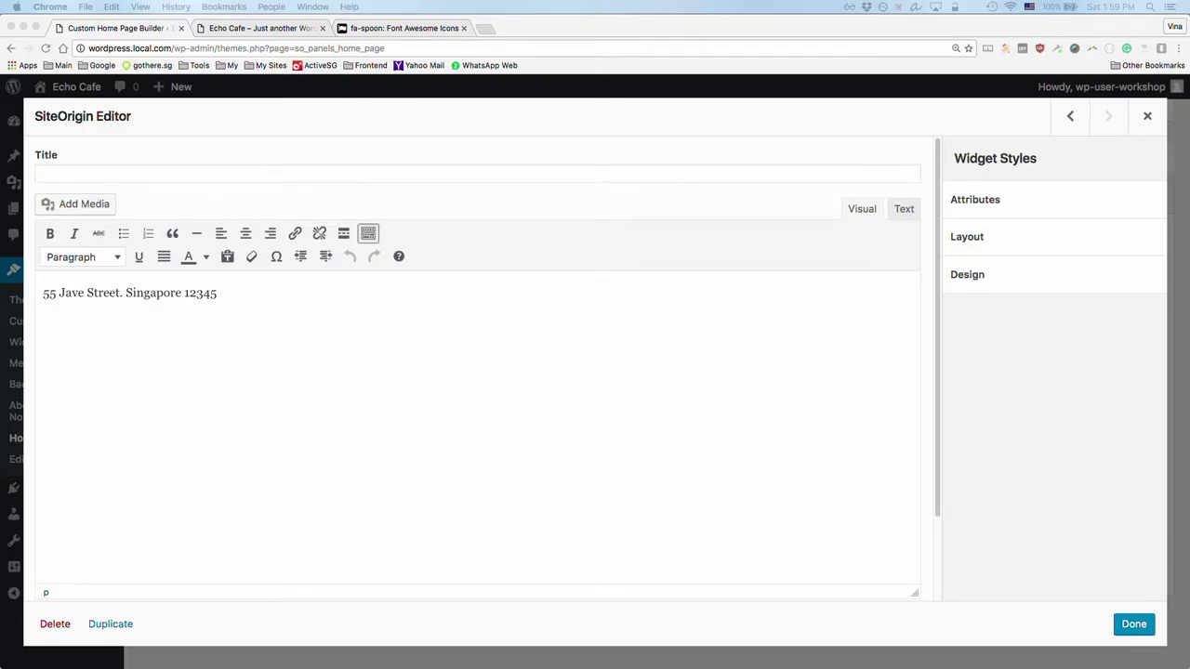
left_click(248, 284)
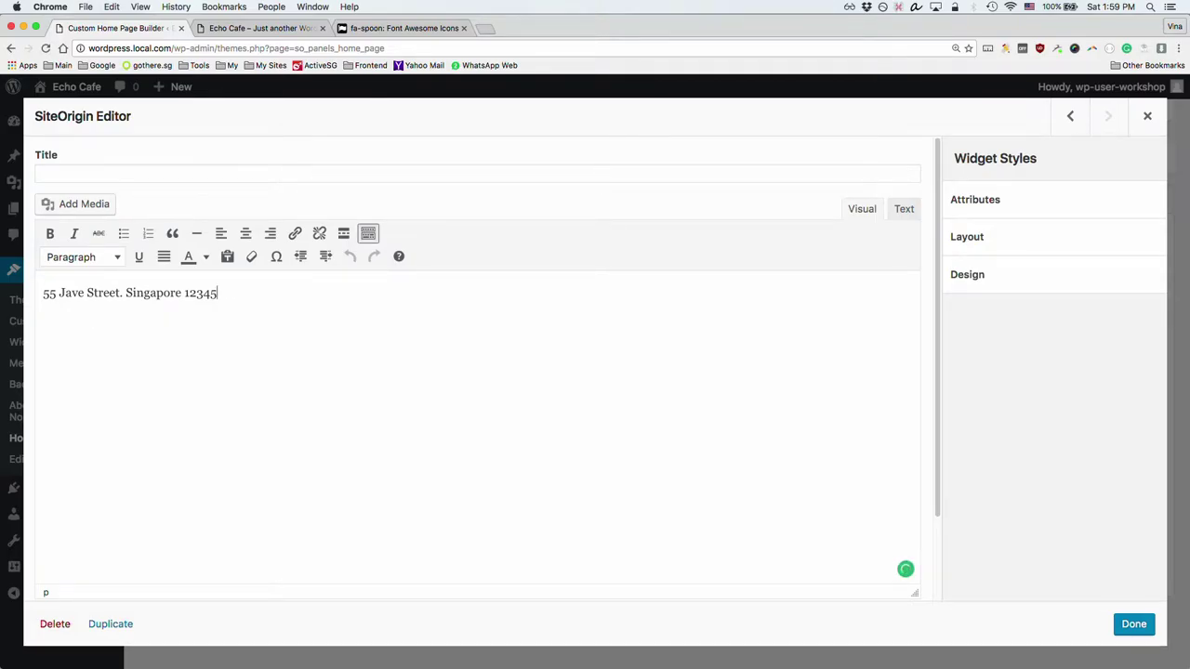
triple_click(230, 291)
left_click(117, 257)
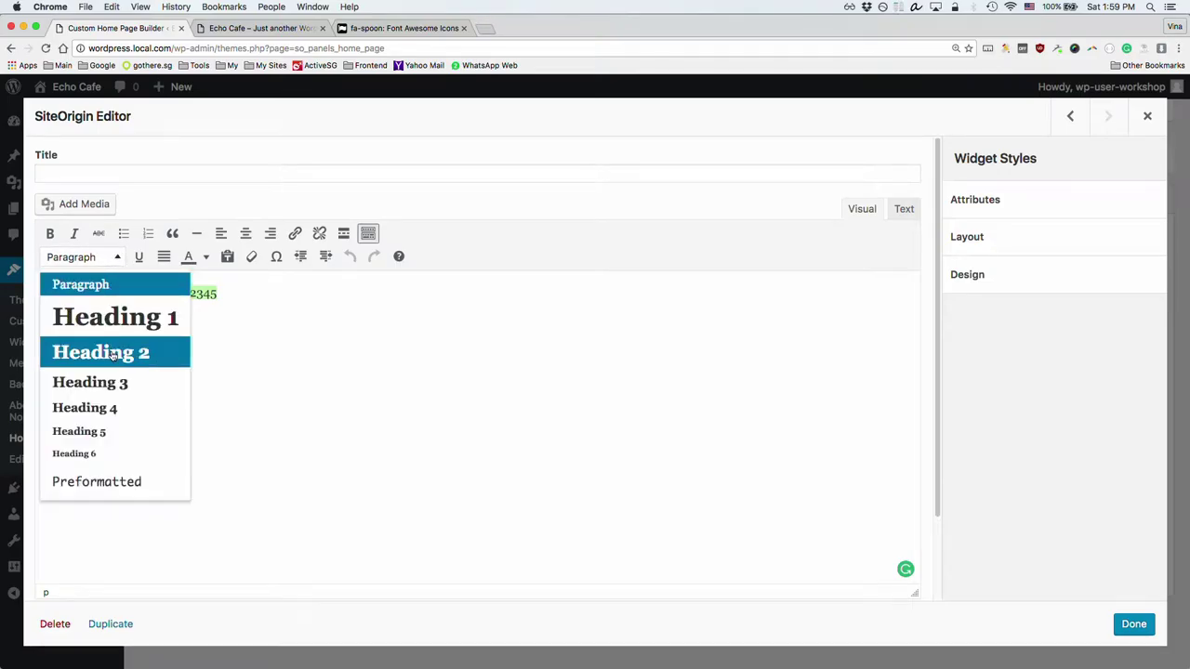
left_click(111, 354)
left_click(137, 350)
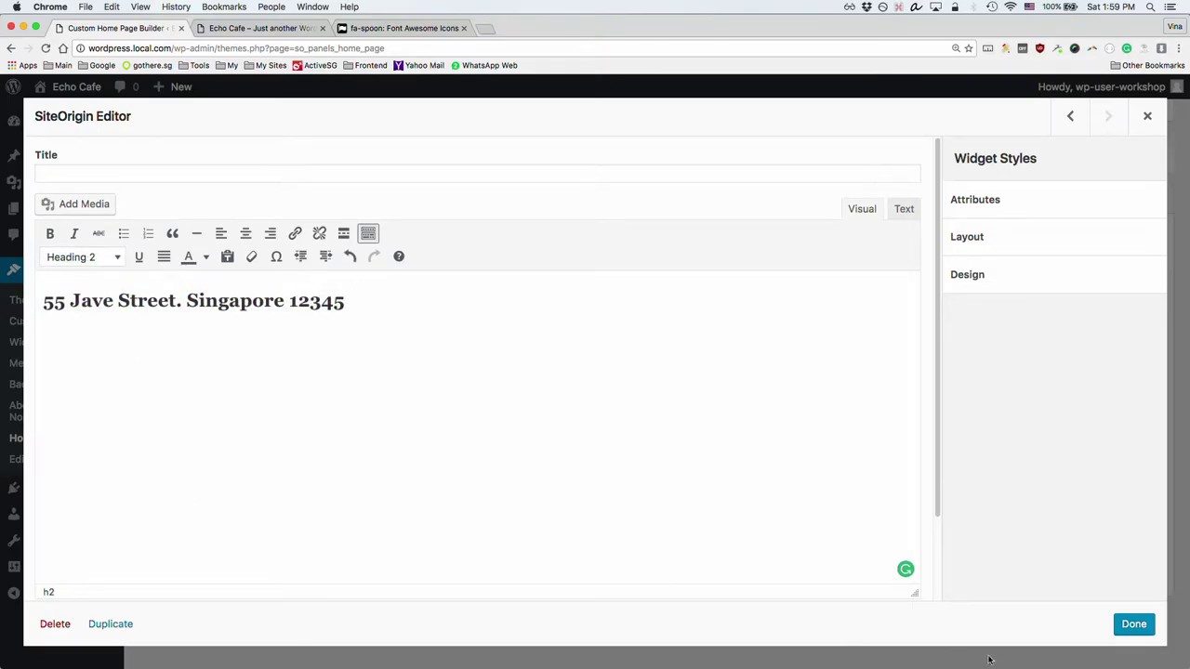
left_click(1127, 625)
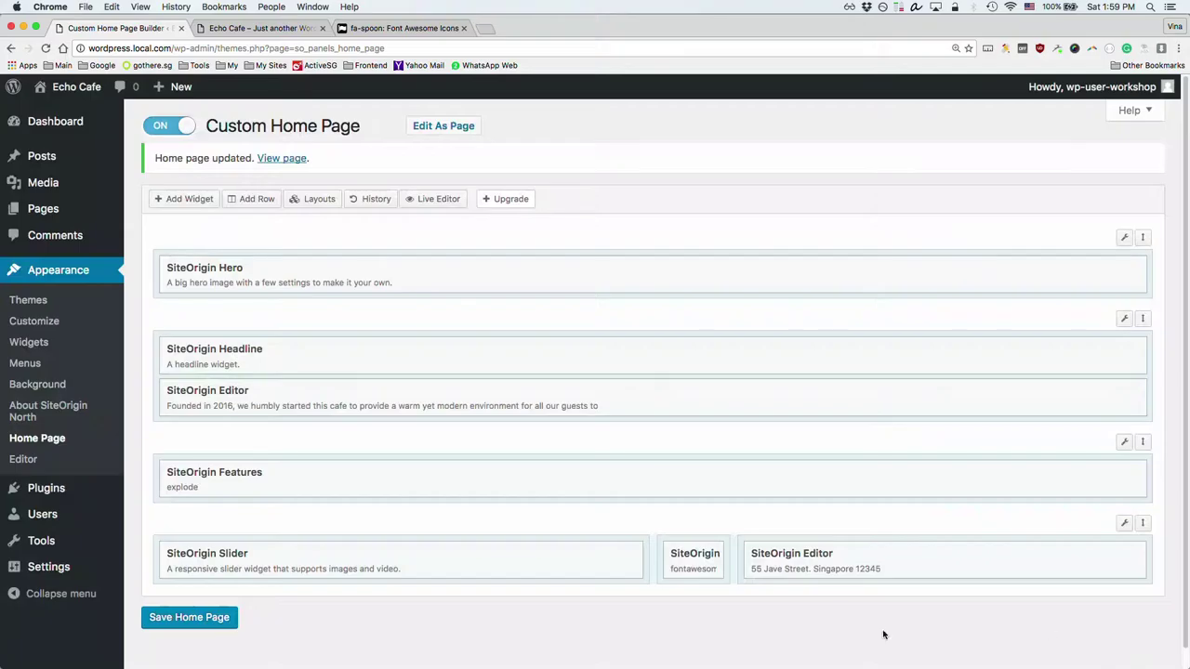
left_click(208, 620)
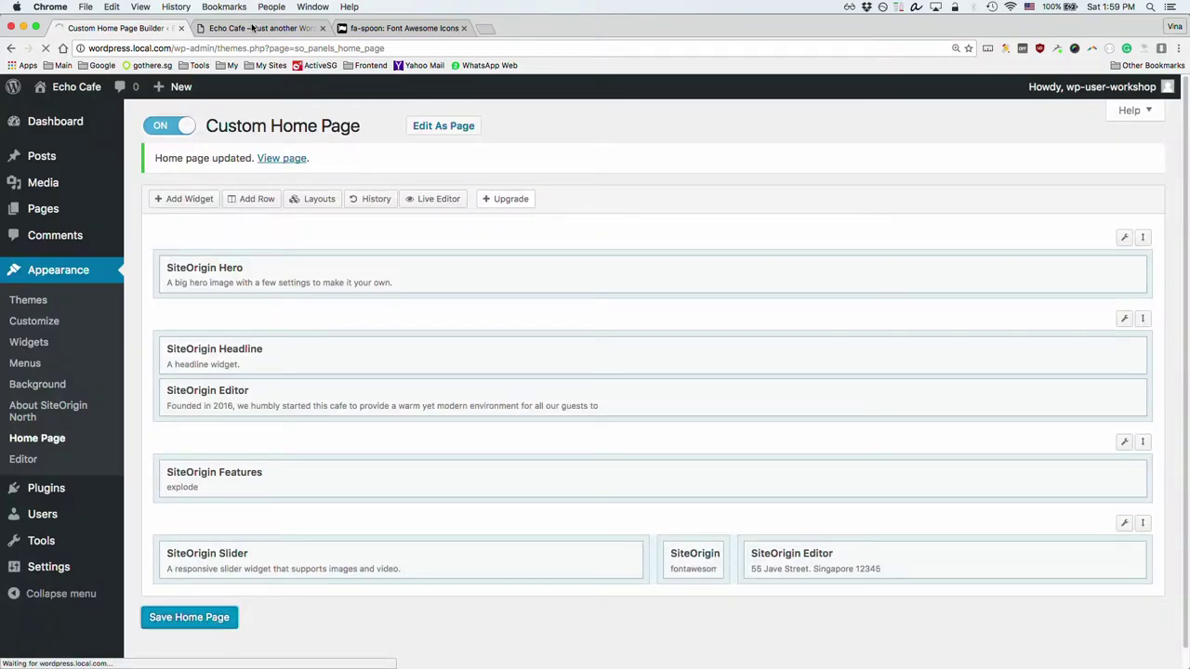
Step: Reload the live page to check the Heading 2 address, then close DevTools and return to the builder
left_click(254, 26)
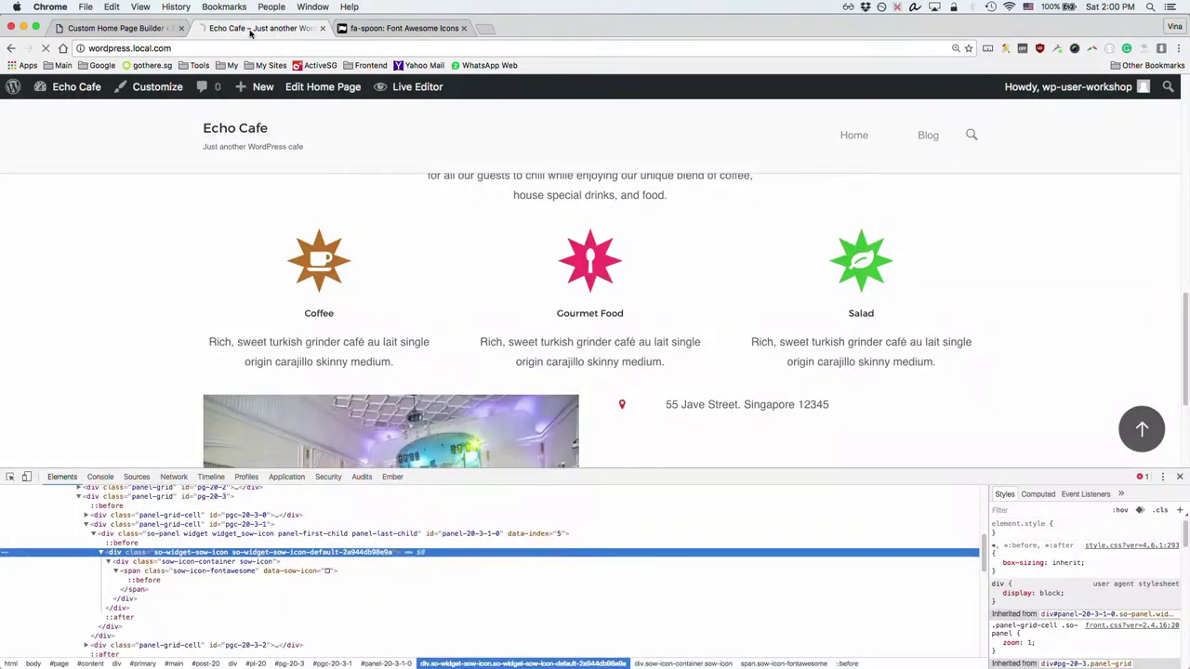
key("super+r")
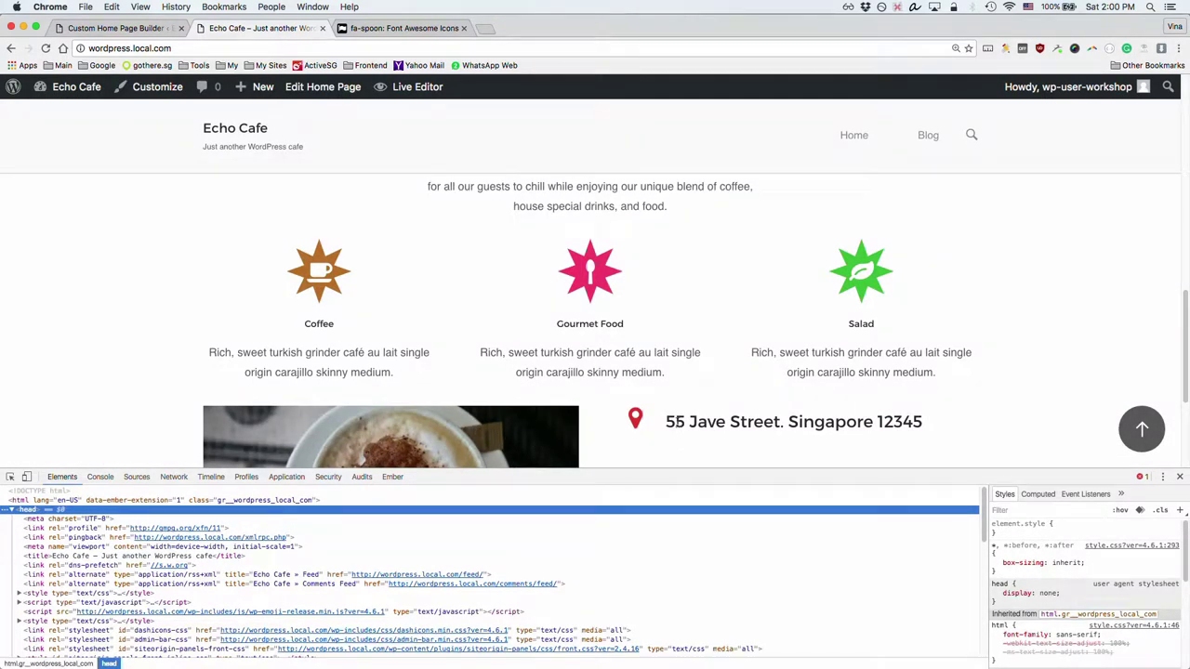
left_click_drag(676, 421, 788, 421)
left_click(796, 422)
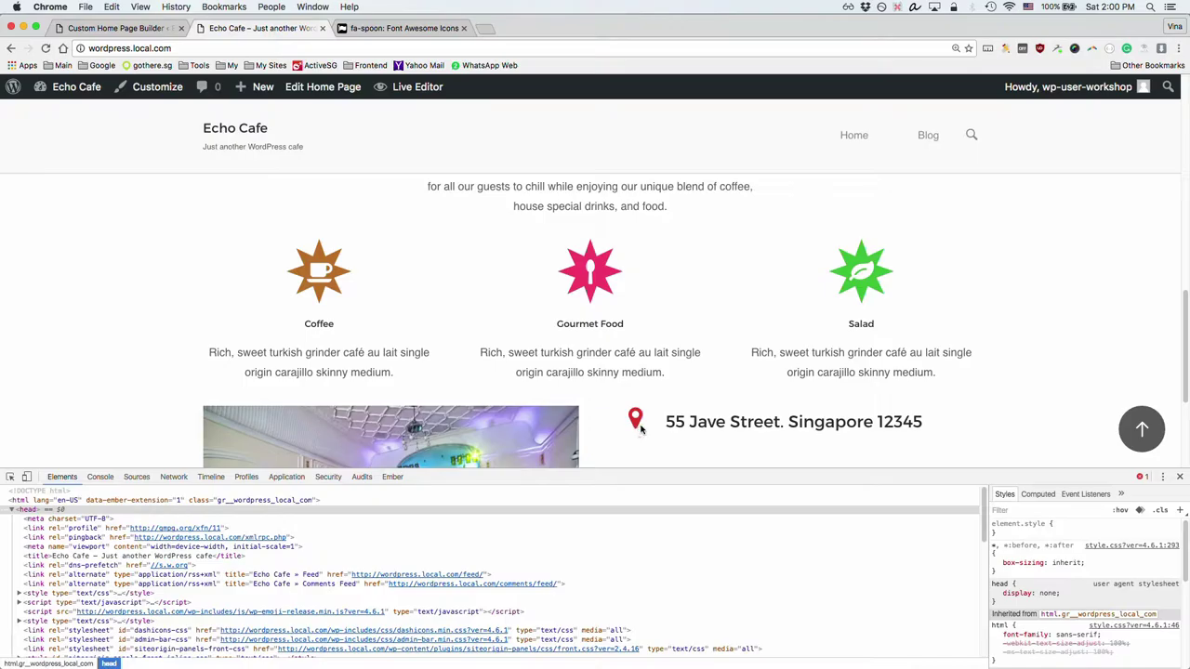
left_click(1180, 477)
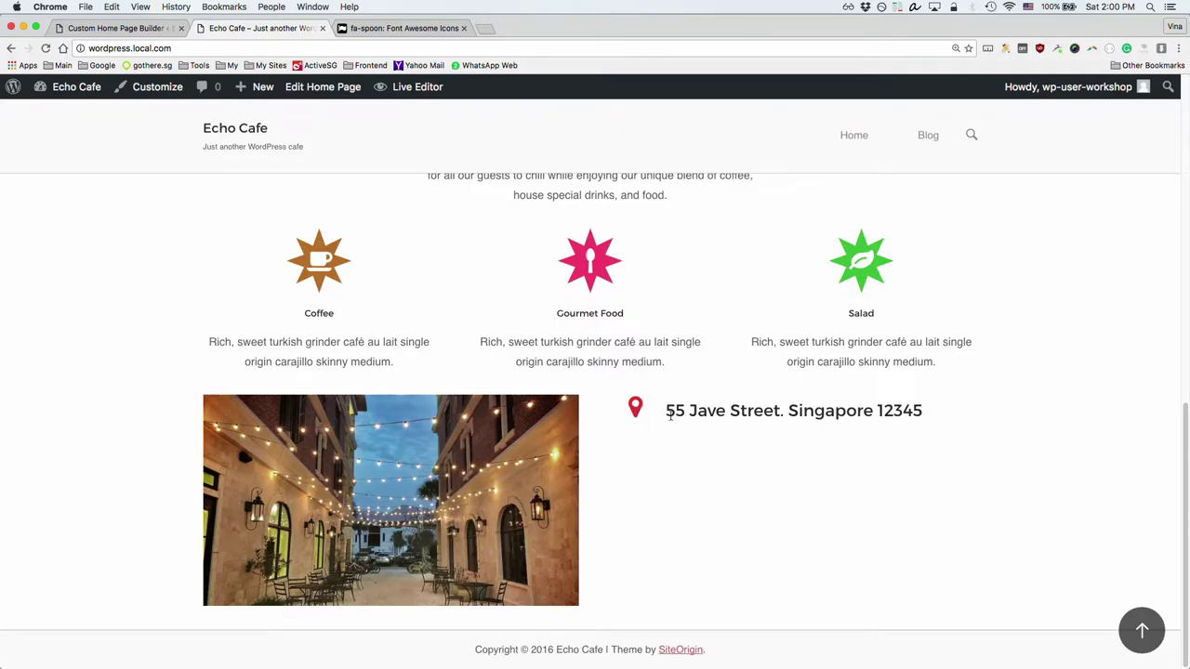
left_click(125, 28)
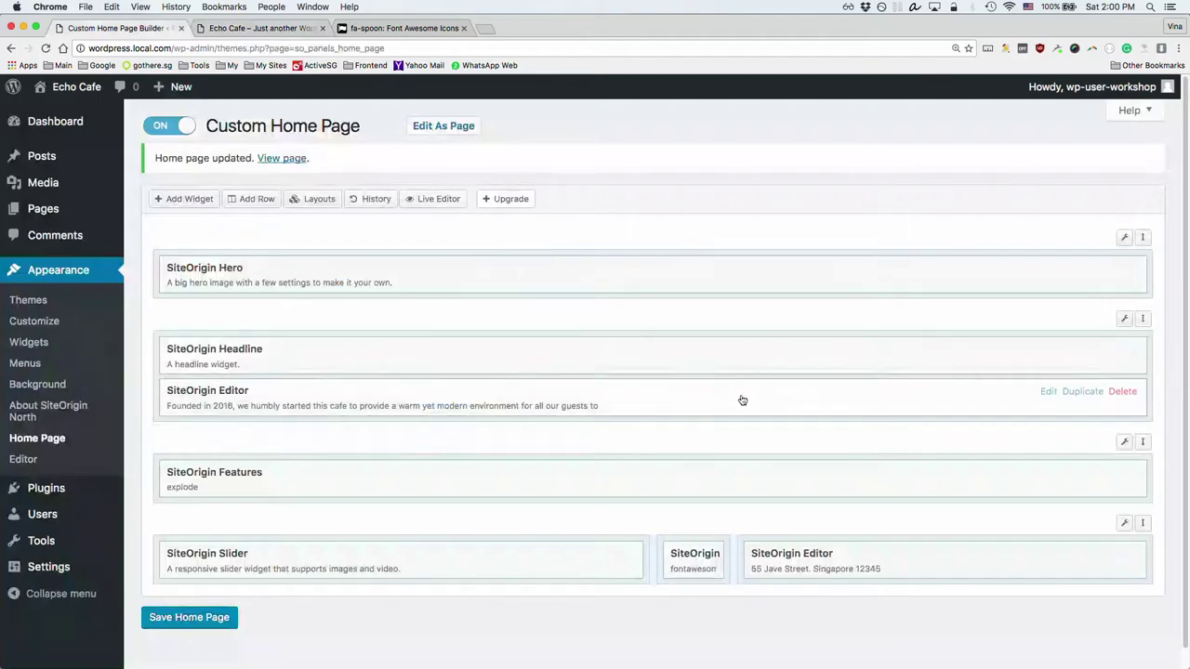
Step: Duplicate the map-pin icon widget twice, giving three icons in the bottom row
mouse_move(712, 560)
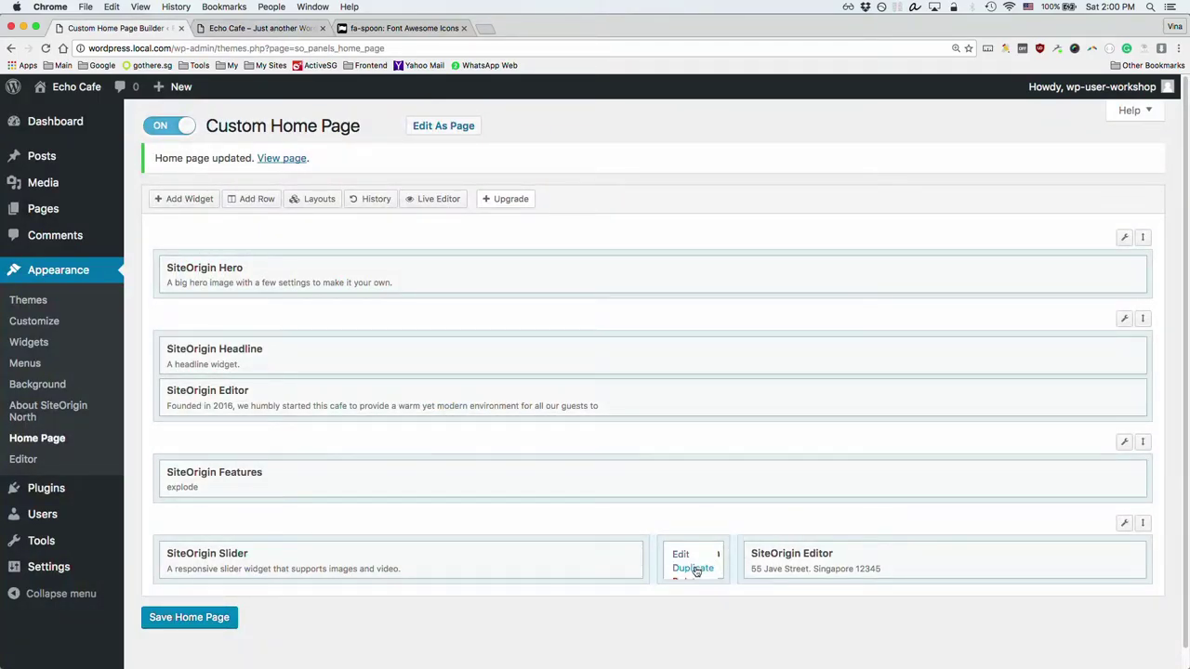
left_click(694, 568)
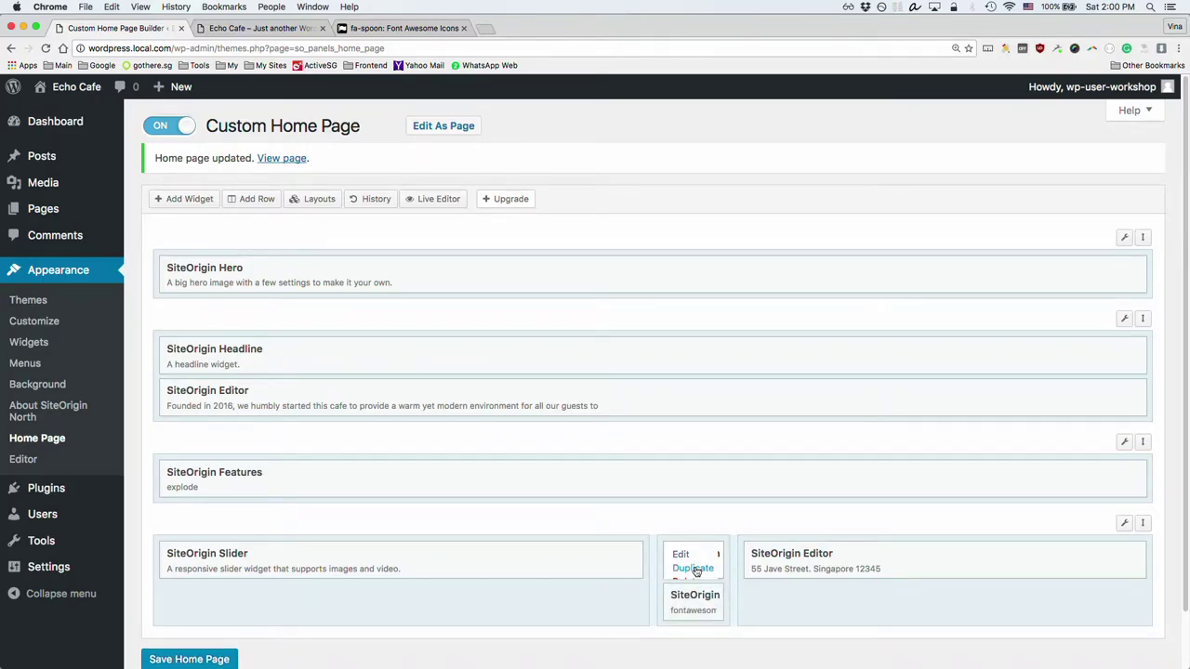
left_click(694, 568)
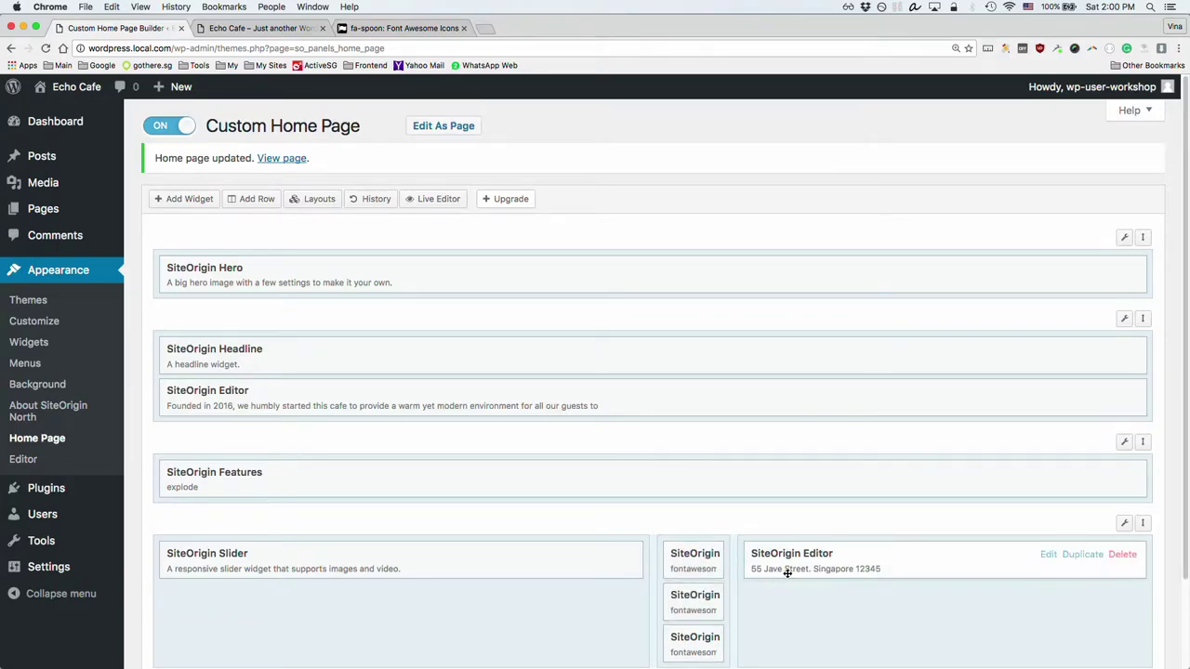
scroll(1039, 587, "down", 1)
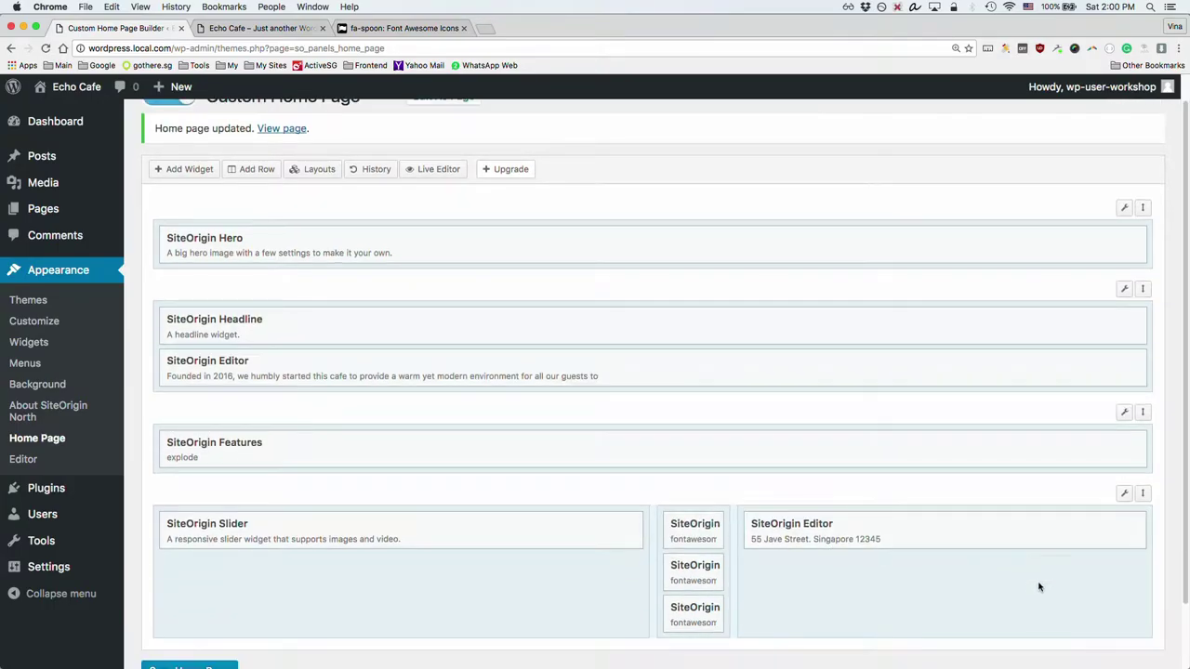
Step: Duplicate the address Editor widget twice and open the second icon widget's settings
mouse_move(1102, 530)
left_click(1083, 525)
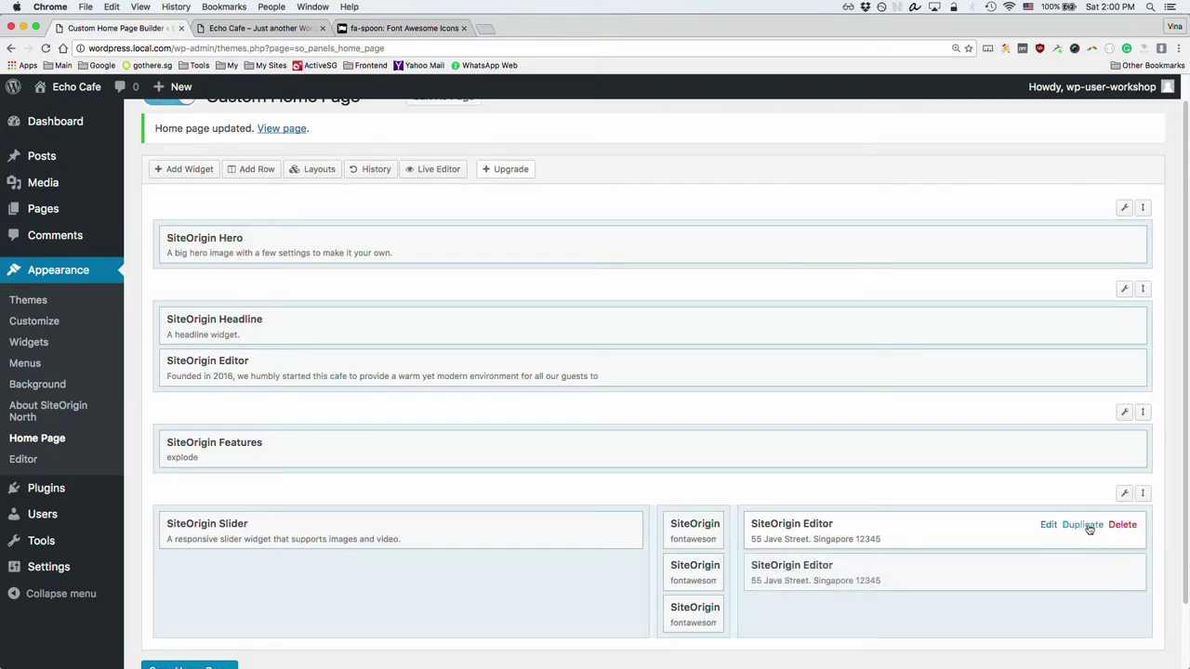
left_click(1083, 526)
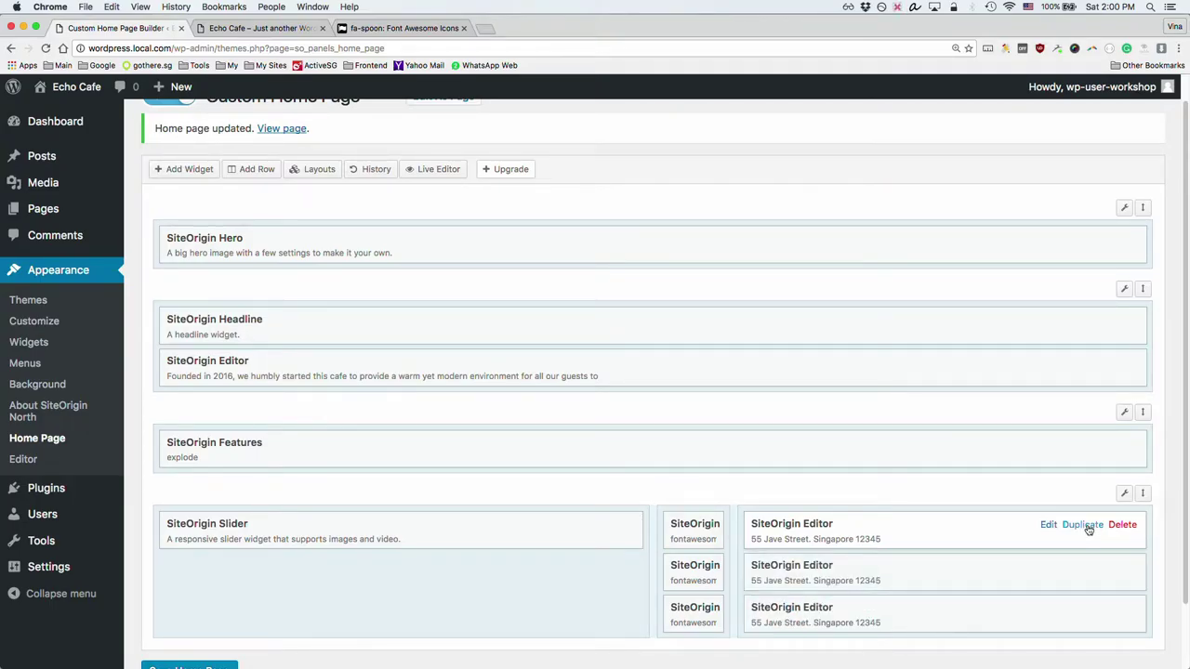
mouse_move(697, 566)
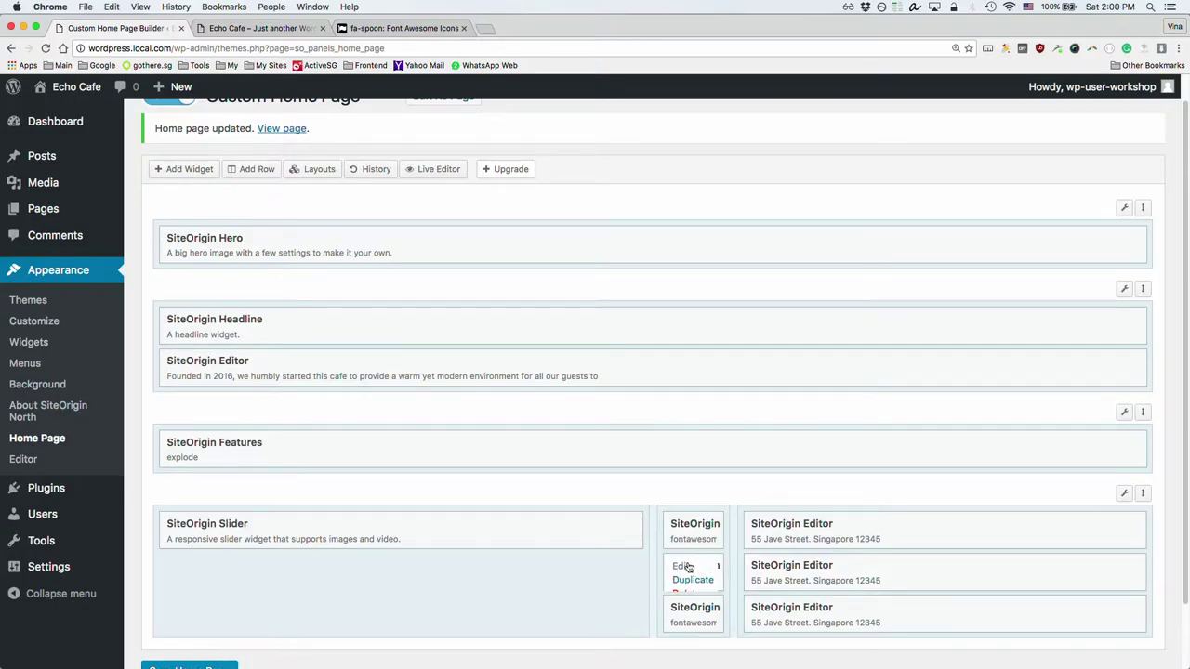
left_click(683, 566)
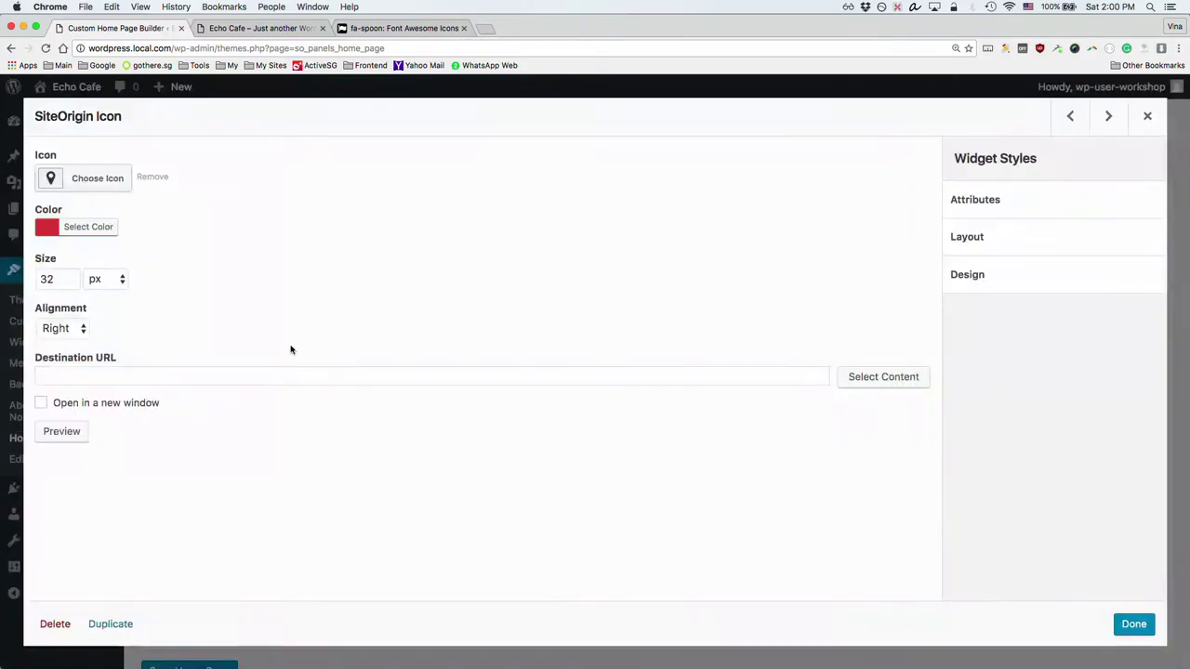
Step: Change the second icon widget's icon to the clock found by searching 'clo'
left_click(98, 179)
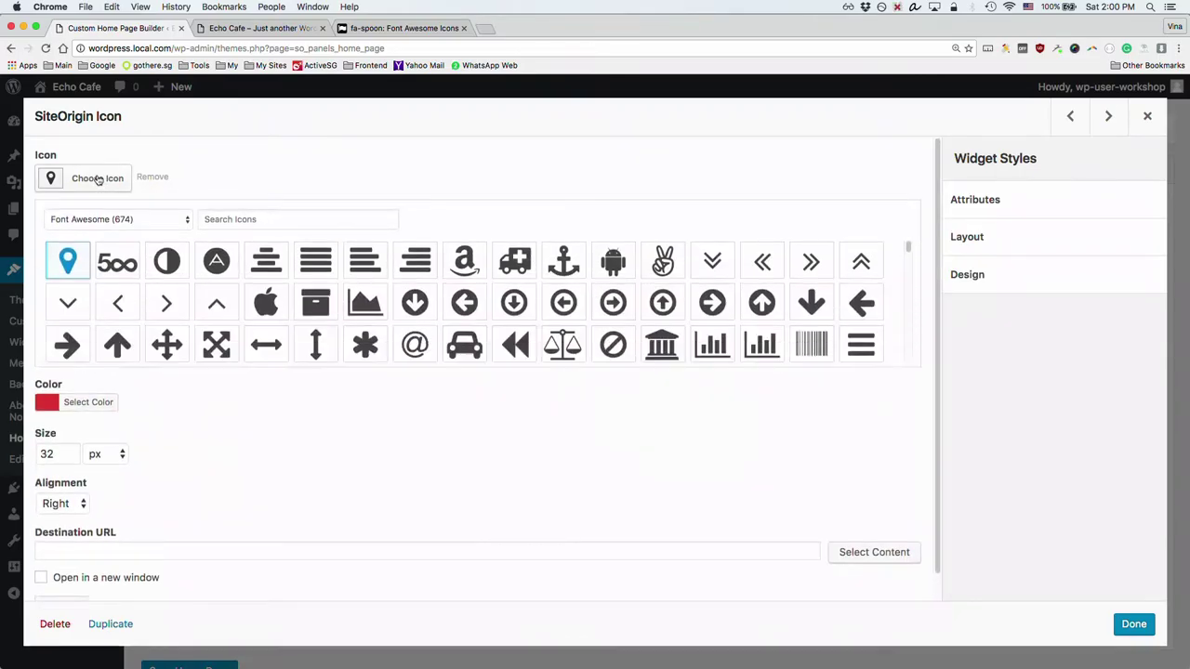
left_click(306, 216)
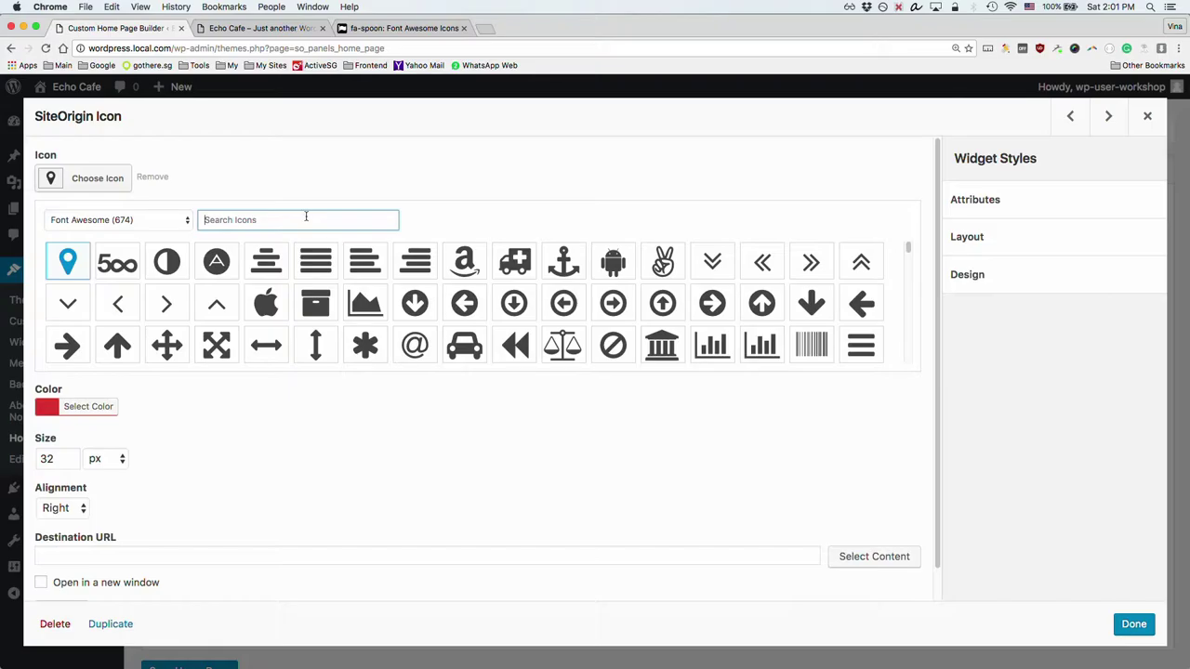
type("clo")
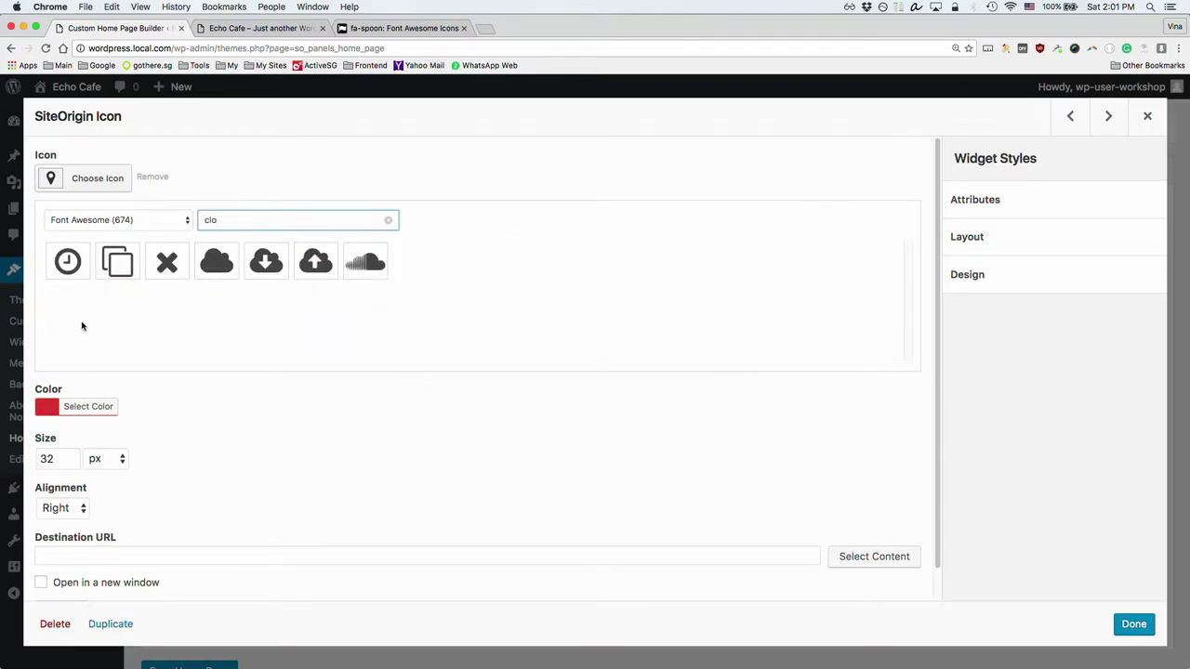
left_click(58, 270)
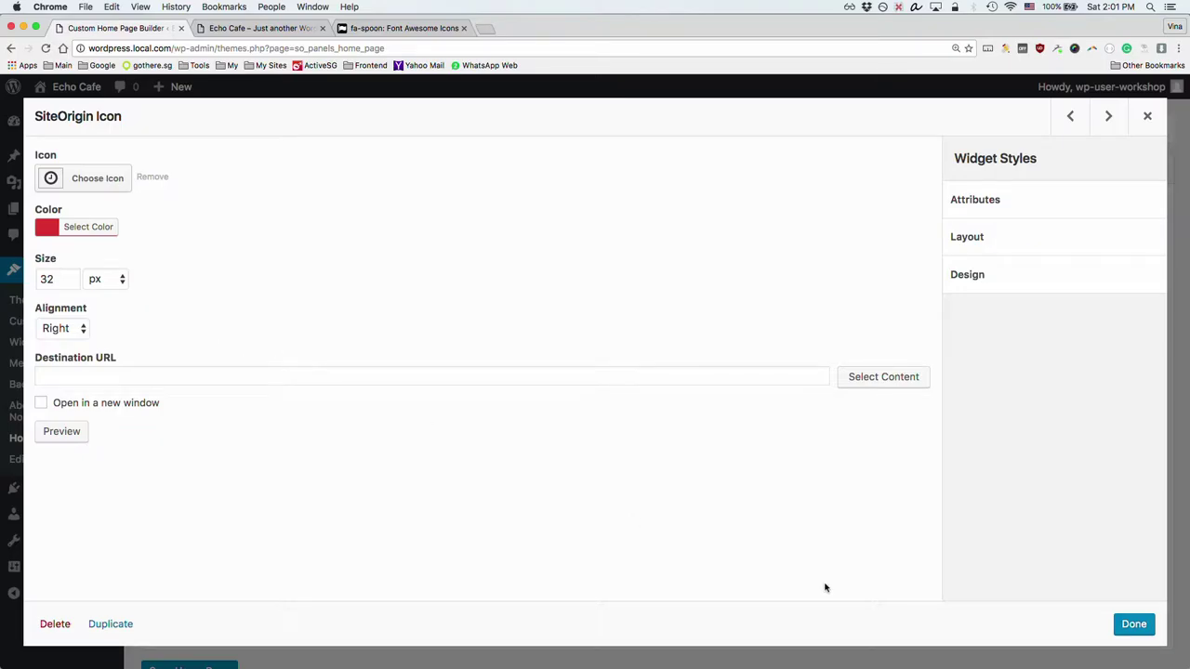
left_click(1135, 623)
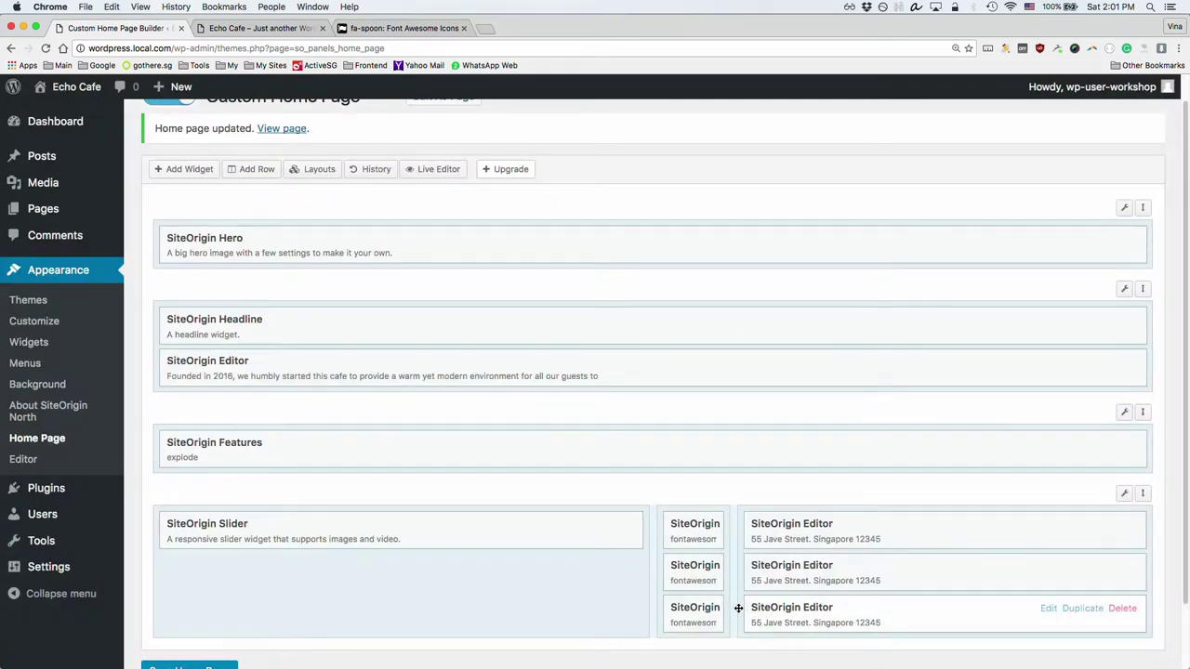
Step: Change the third icon widget's icon to the phone found by searching 'ph'
left_click(685, 609)
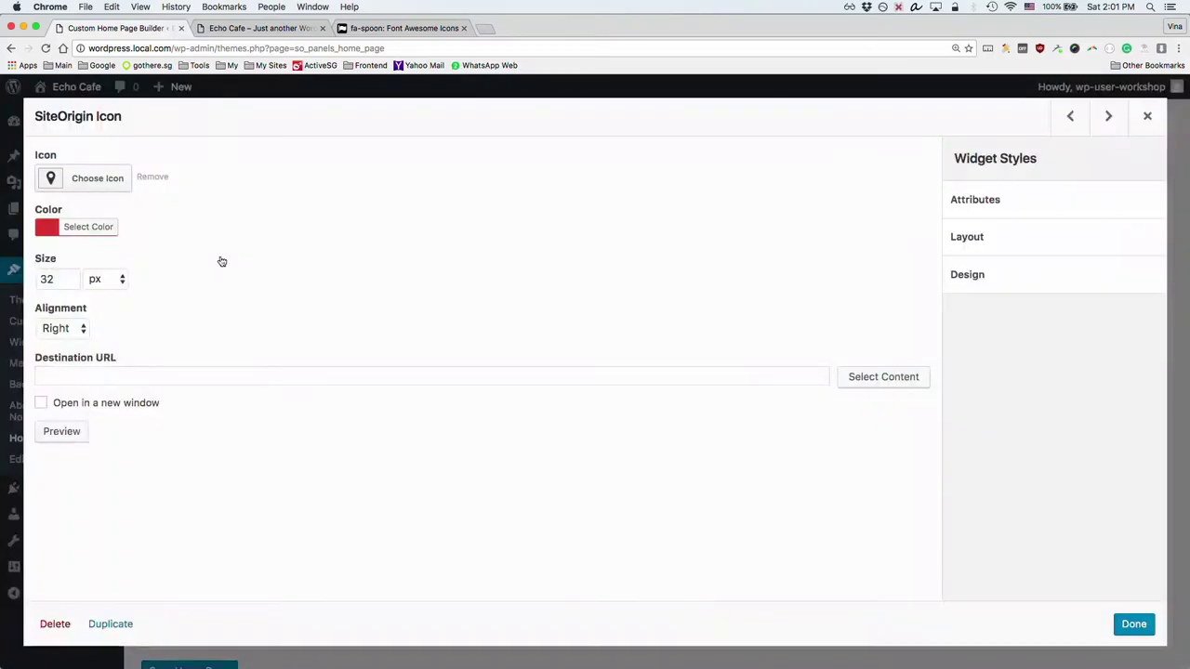
left_click(93, 177)
left_click(286, 218)
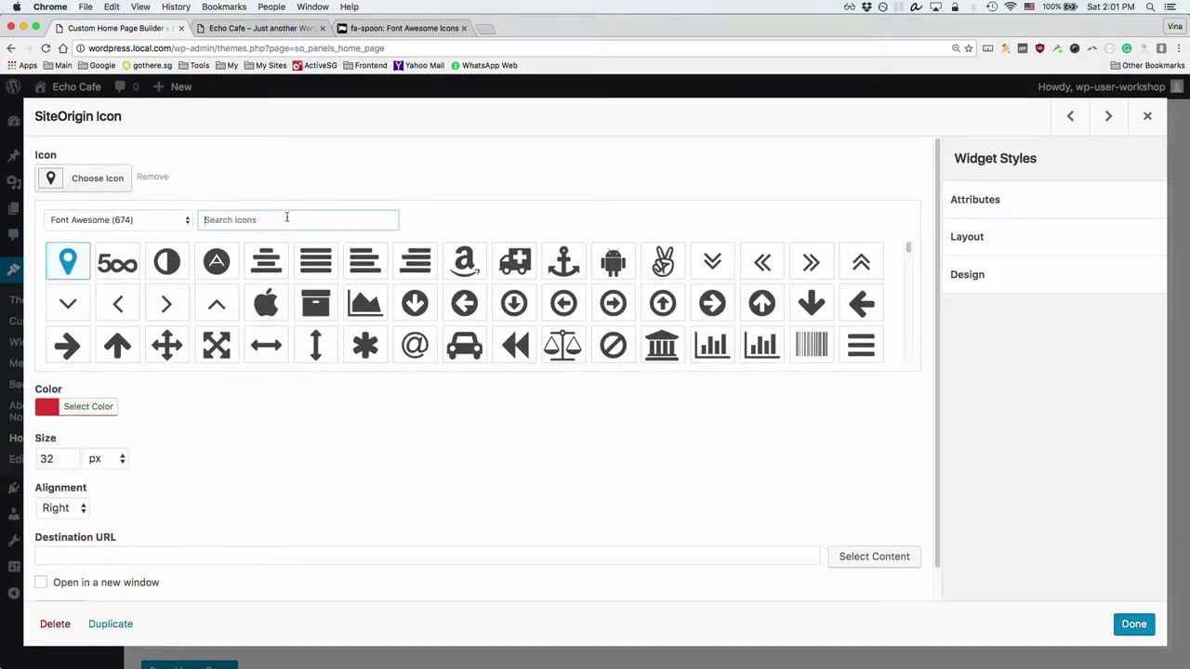
type("ph")
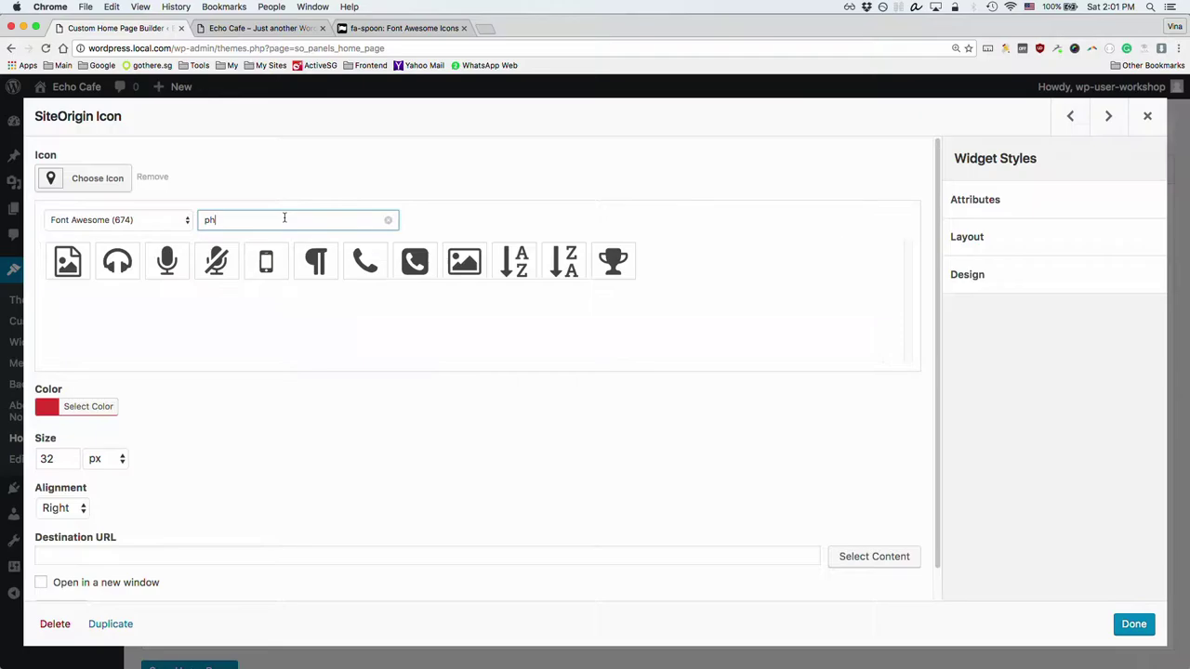
left_click(376, 264)
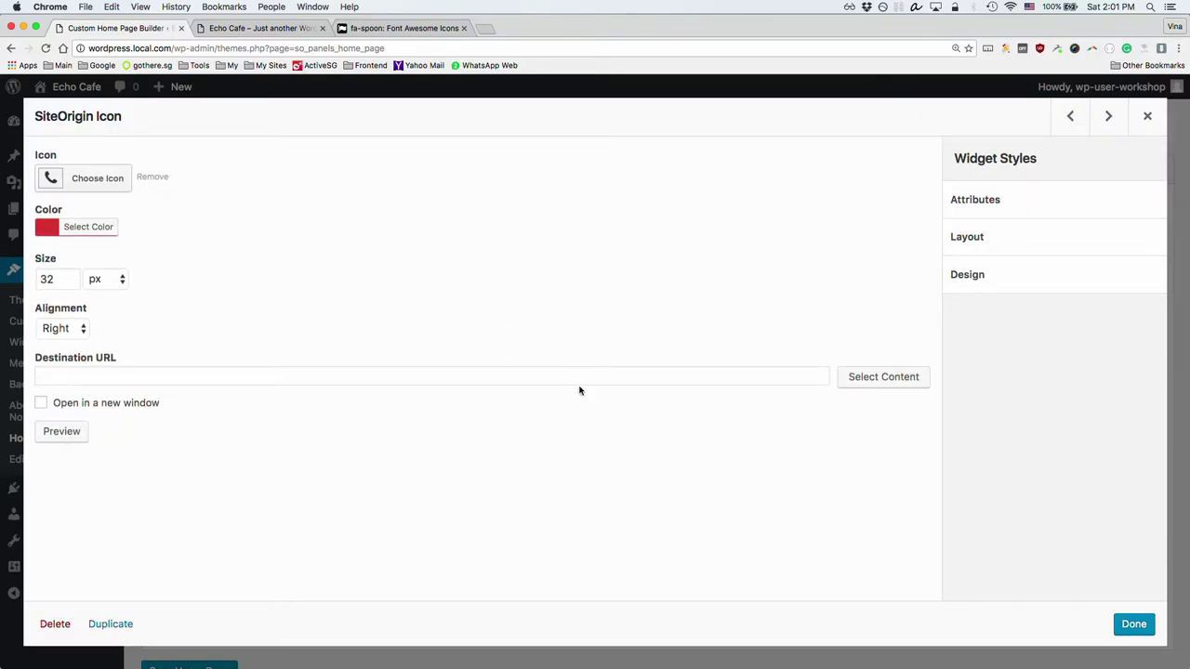
left_click(1127, 625)
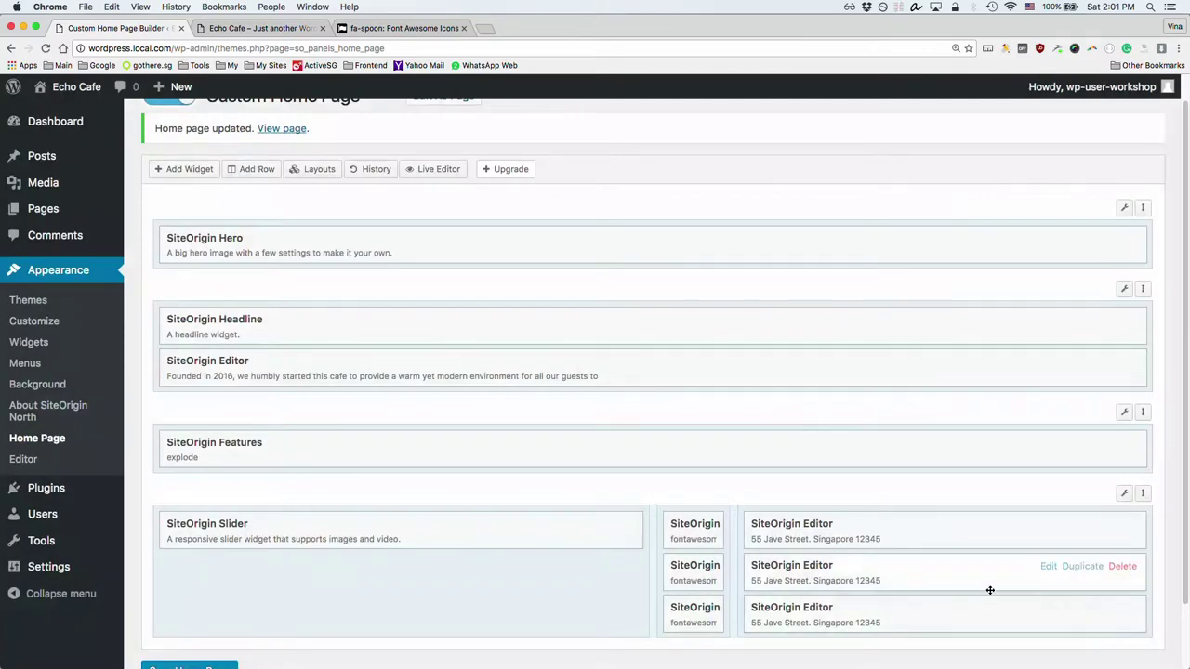
Step: In the second address Editor widget, format the address line as Heading 3
left_click(796, 569)
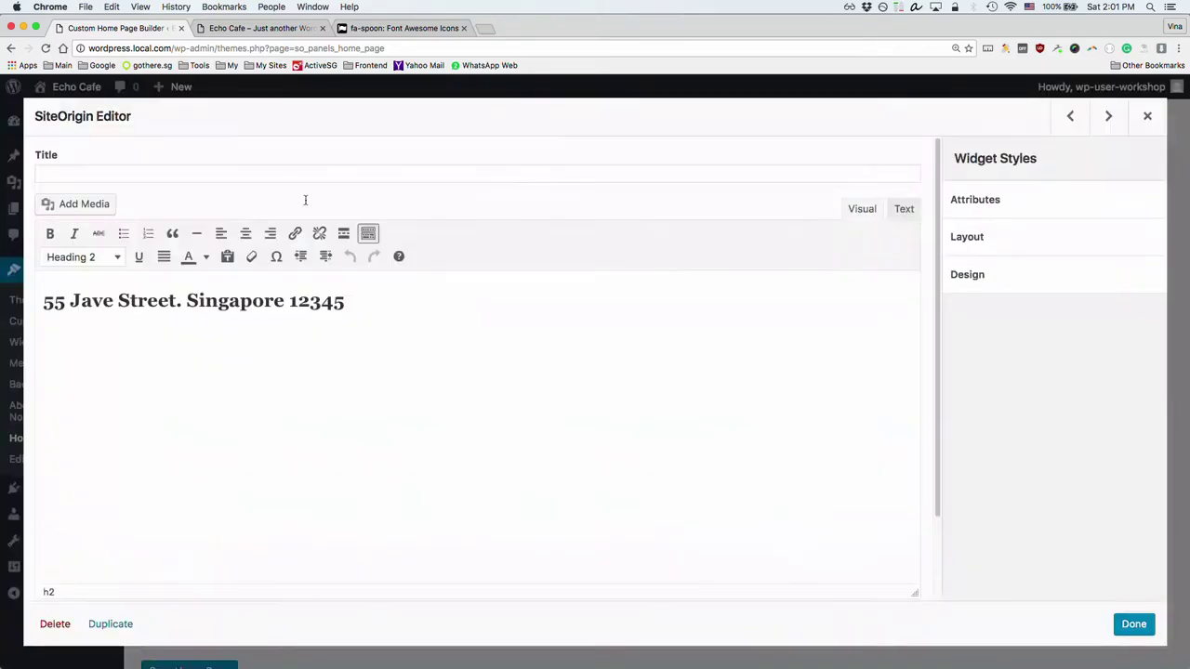
left_click(368, 313)
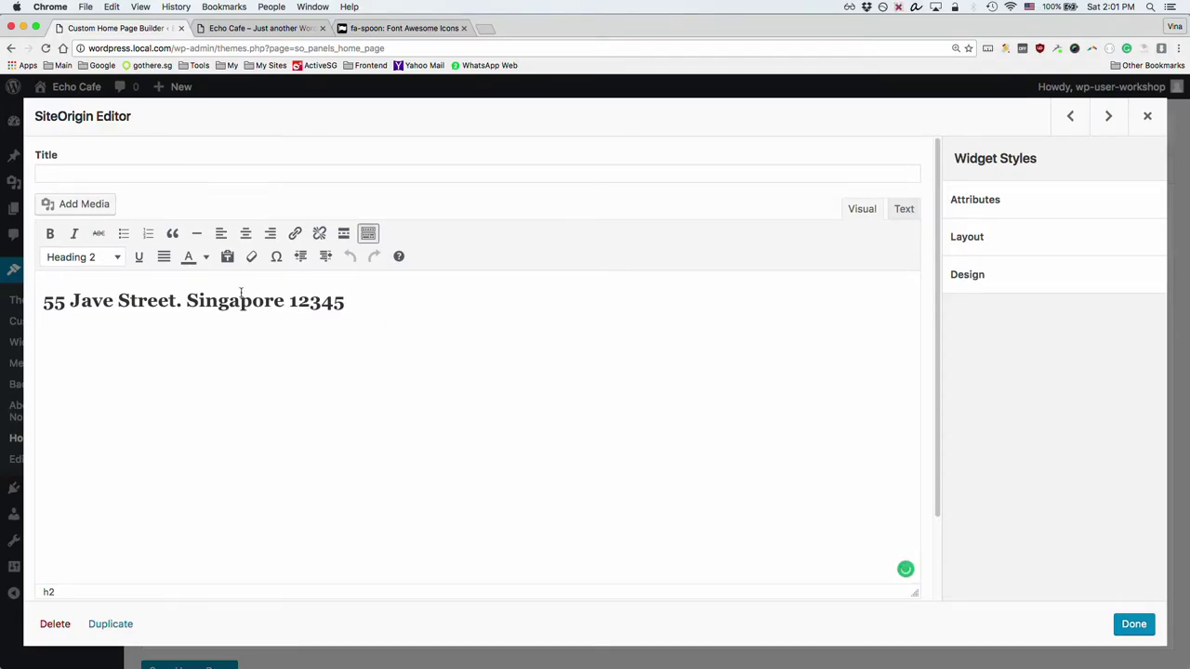
left_click(904, 209)
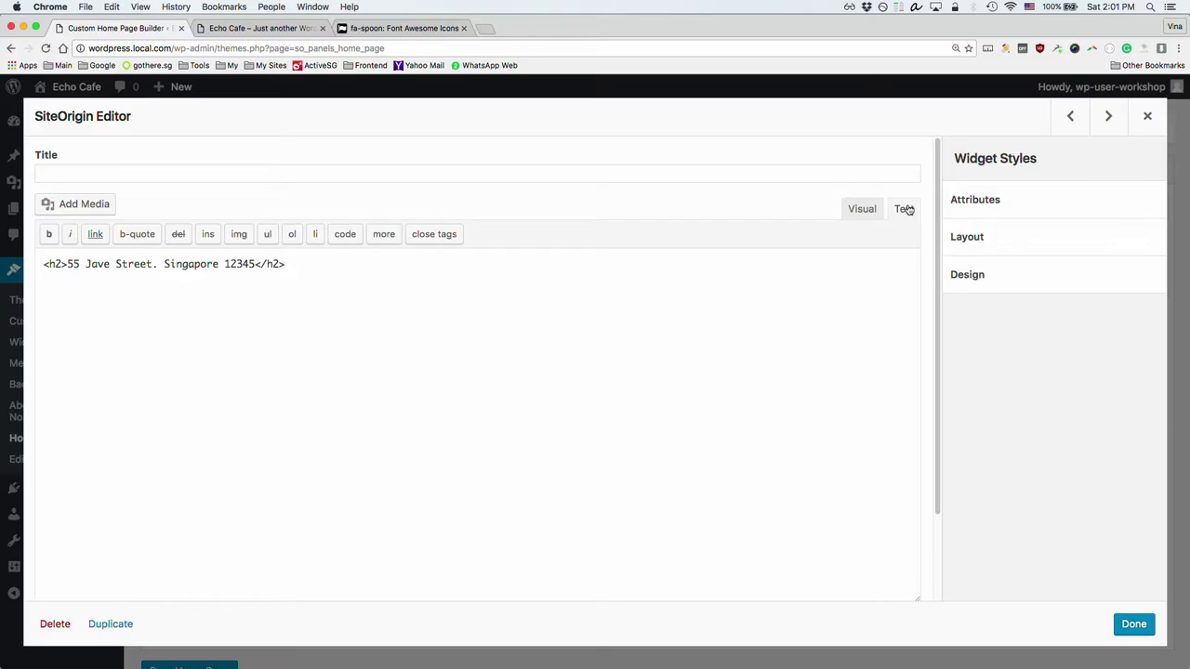
left_click(285, 264)
left_click(862, 209)
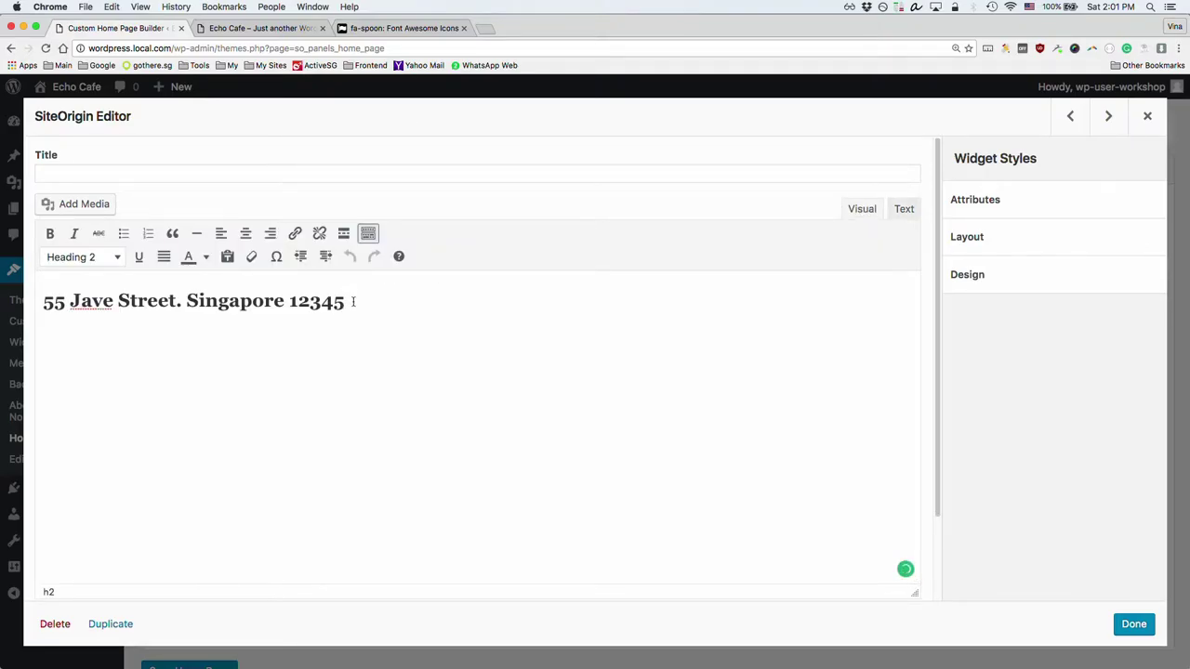
left_click_drag(353, 300, 37, 300)
left_click(107, 258)
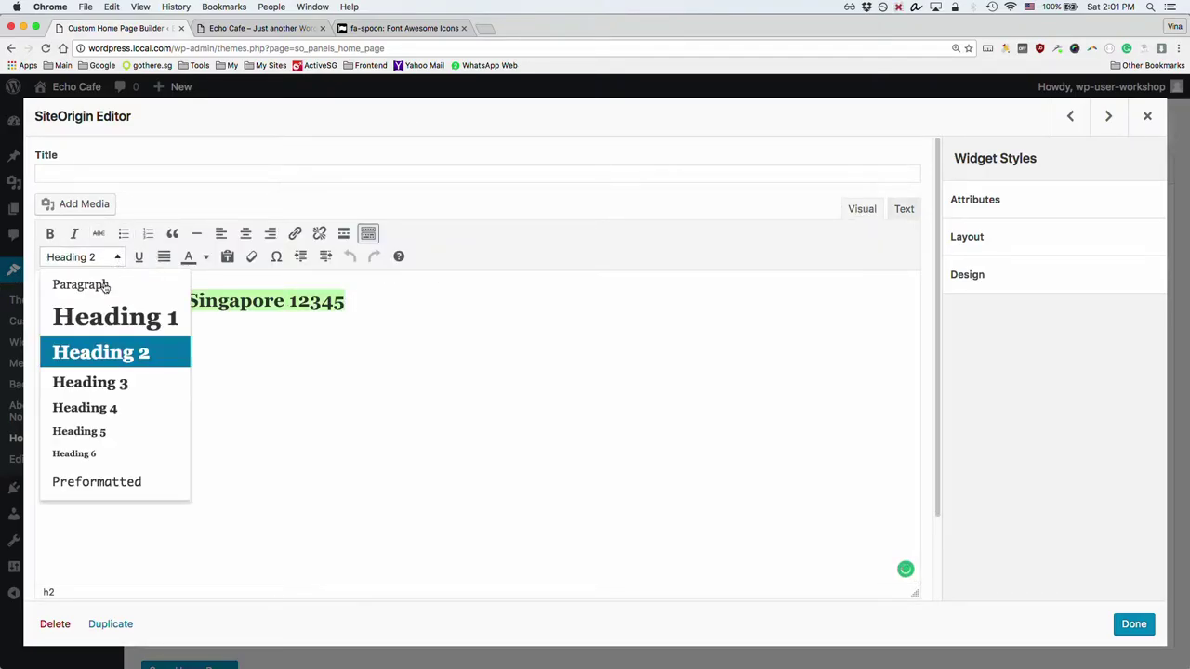
left_click(117, 385)
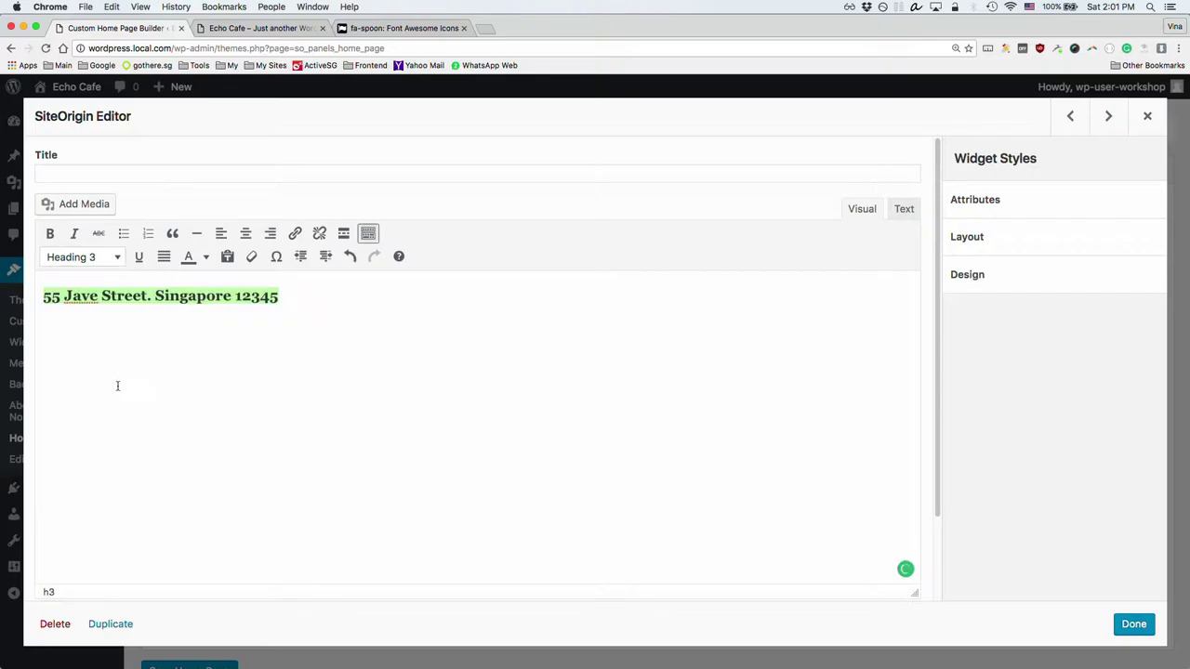
Step: Change the heading tags from h3 to h2 in the HTML view and reapply Heading 2
left_click(904, 208)
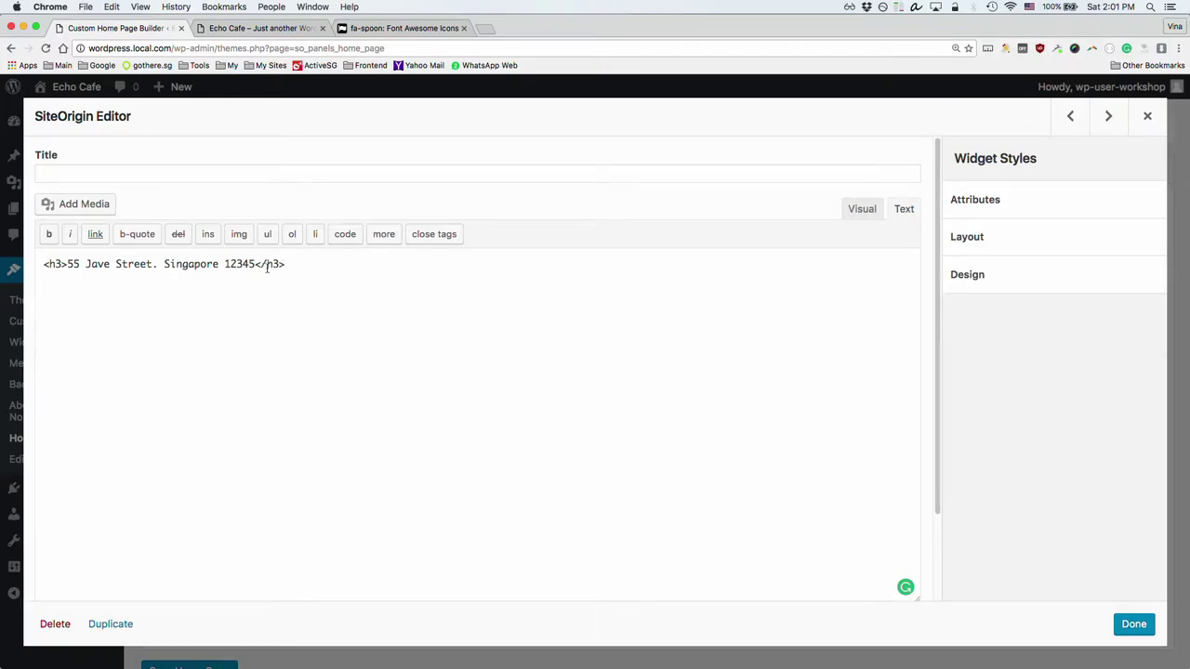
key("Left")
key("BackSpace")
key("Delete")
type("2")
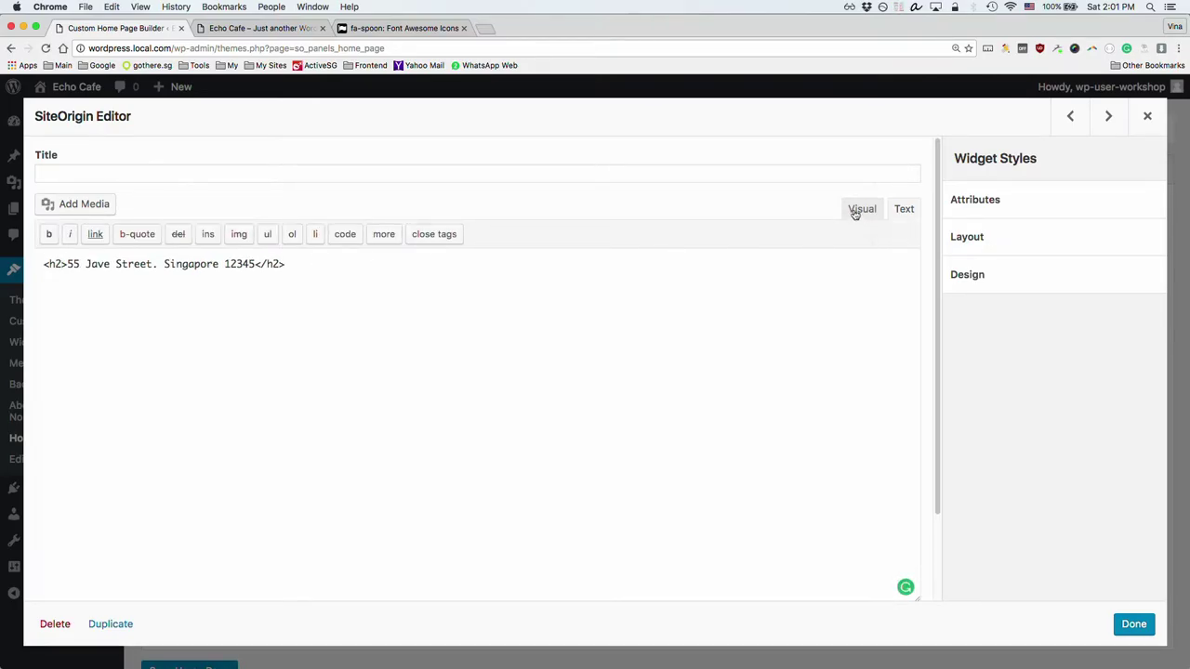
left_click(856, 210)
left_click(113, 302)
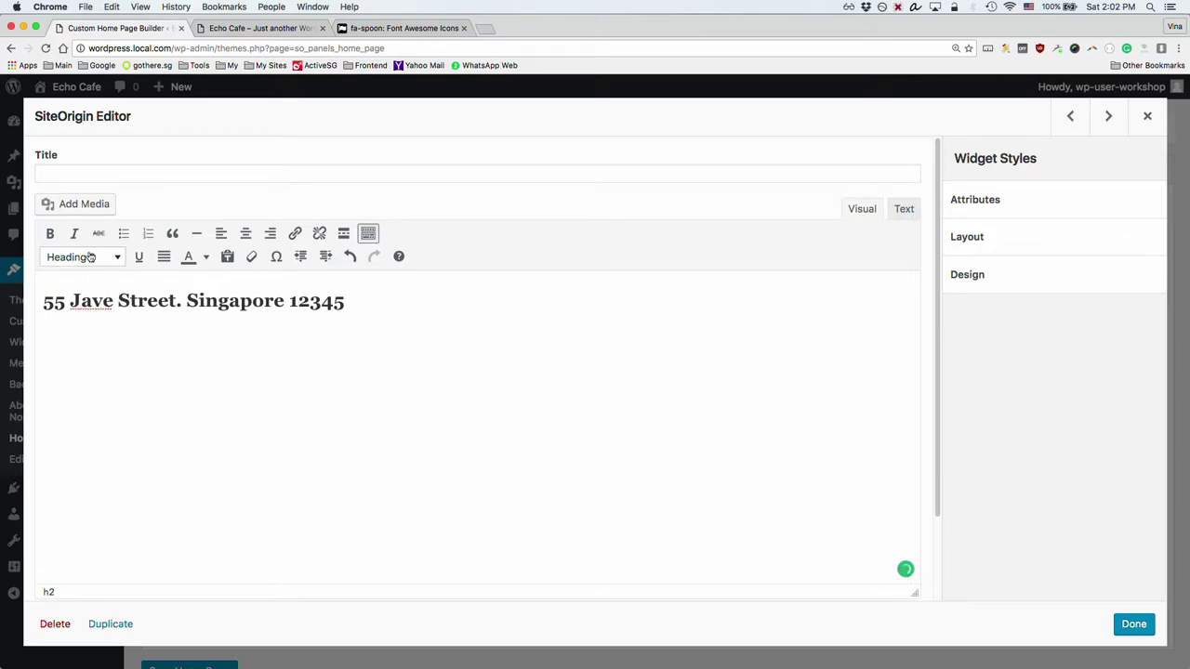
key("ctrl+alt+2")
Step: Replace the line with 'Opens daily 8am - 10pm', format it as Heading 2, and close the widget
left_click(369, 301)
triple_click(353, 306)
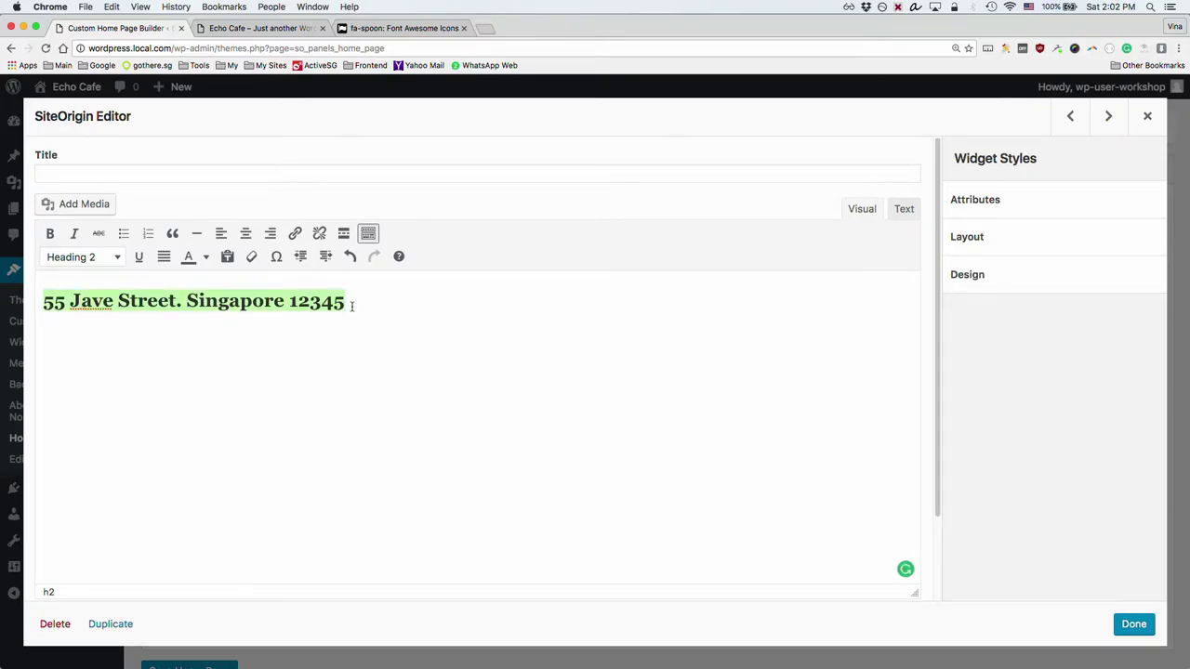
type("Opens da")
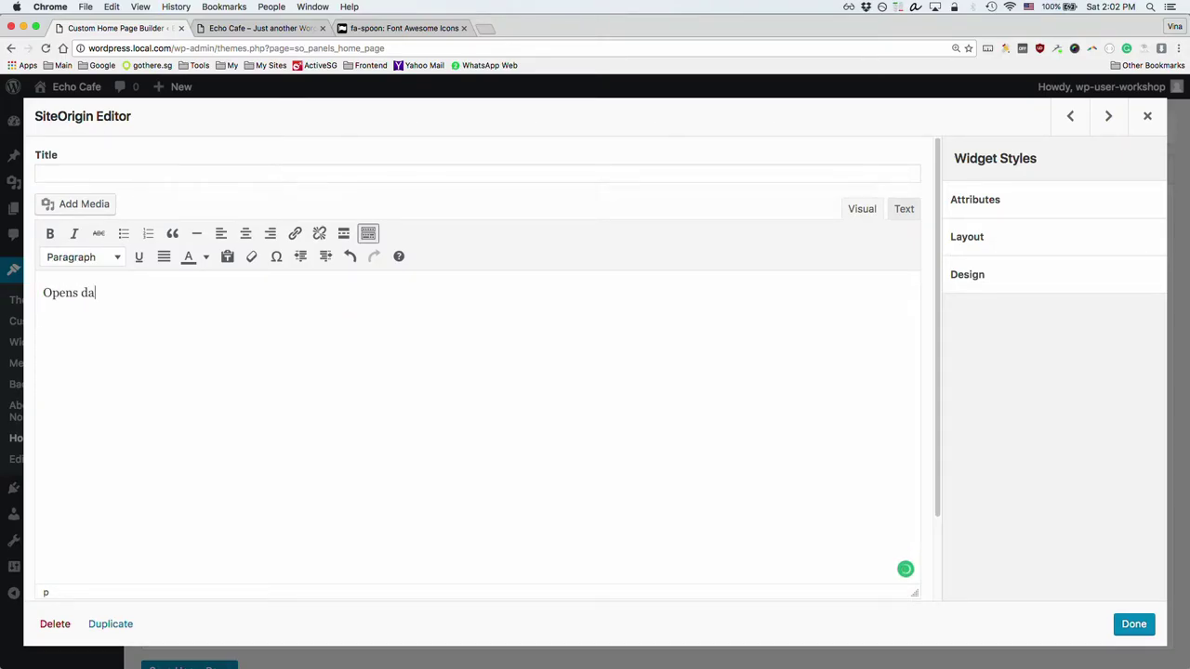
type("ily 8am - 10pm")
left_click_drag(339, 295, 153, 272)
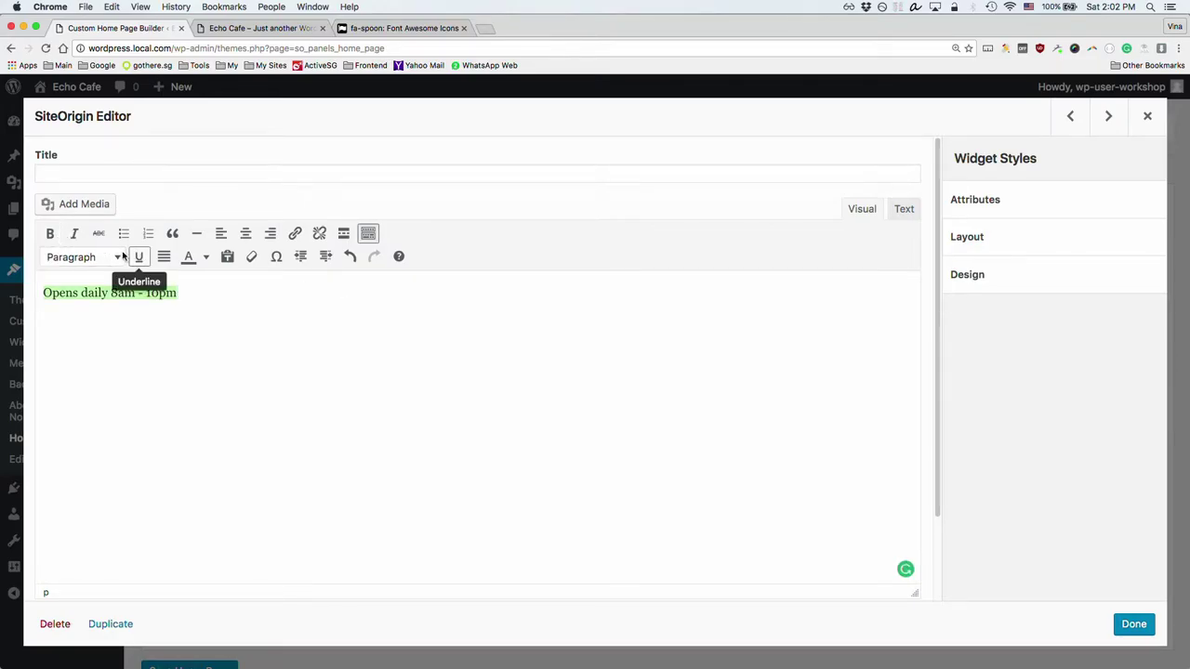
left_click(113, 258)
left_click(93, 355)
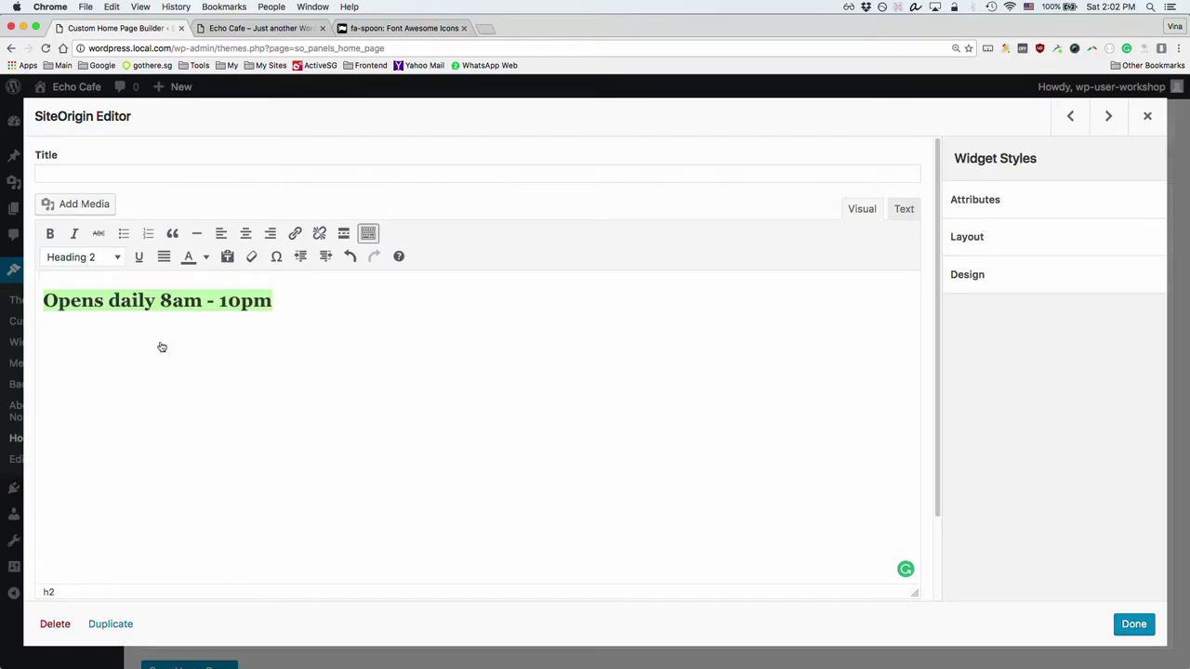
left_click(281, 301)
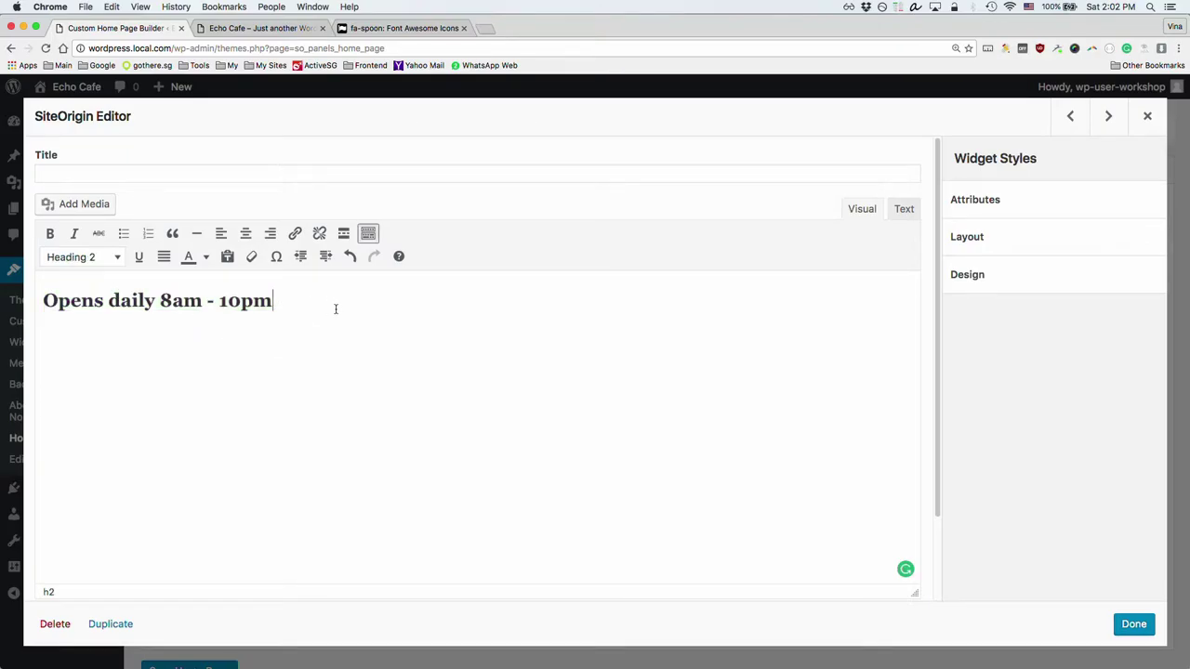
left_click(1130, 625)
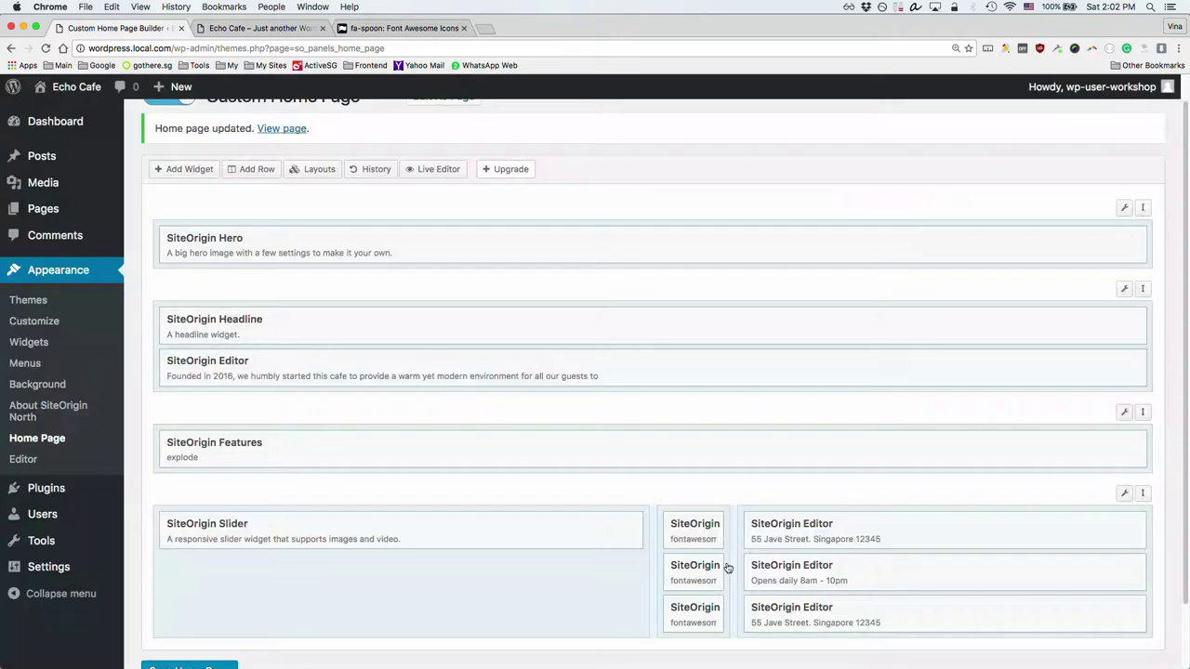
scroll(728, 571, "down", 1)
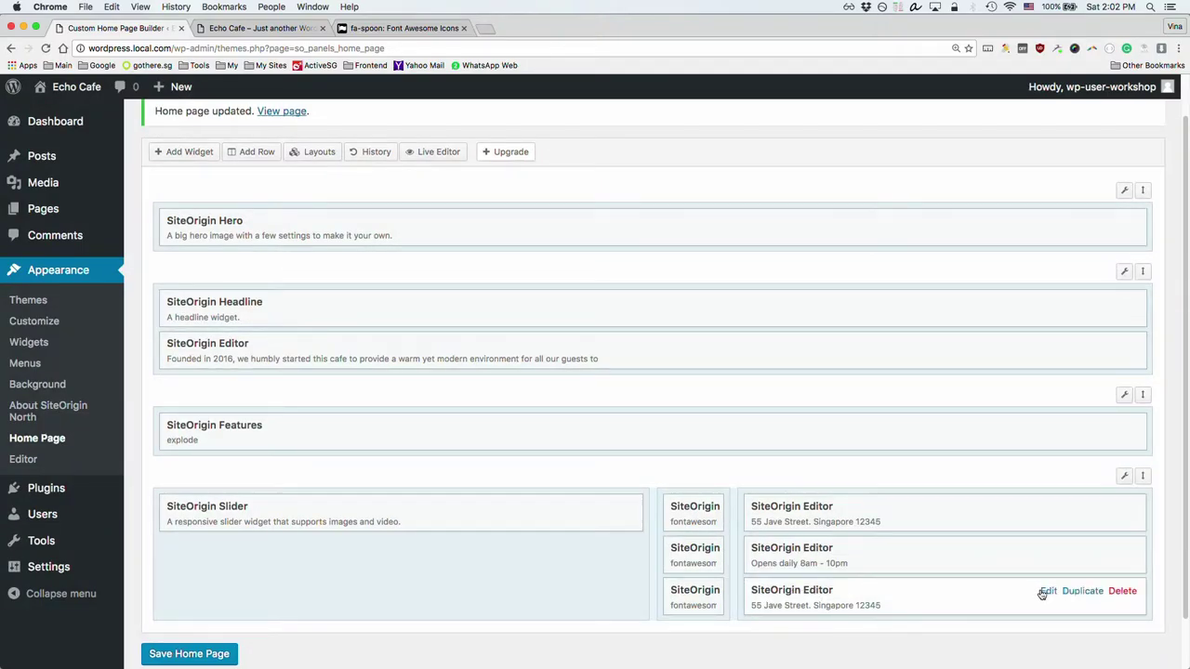
Step: Replace the last Editor widget's h2 address with 99889988 and save the home page
left_click(1042, 591)
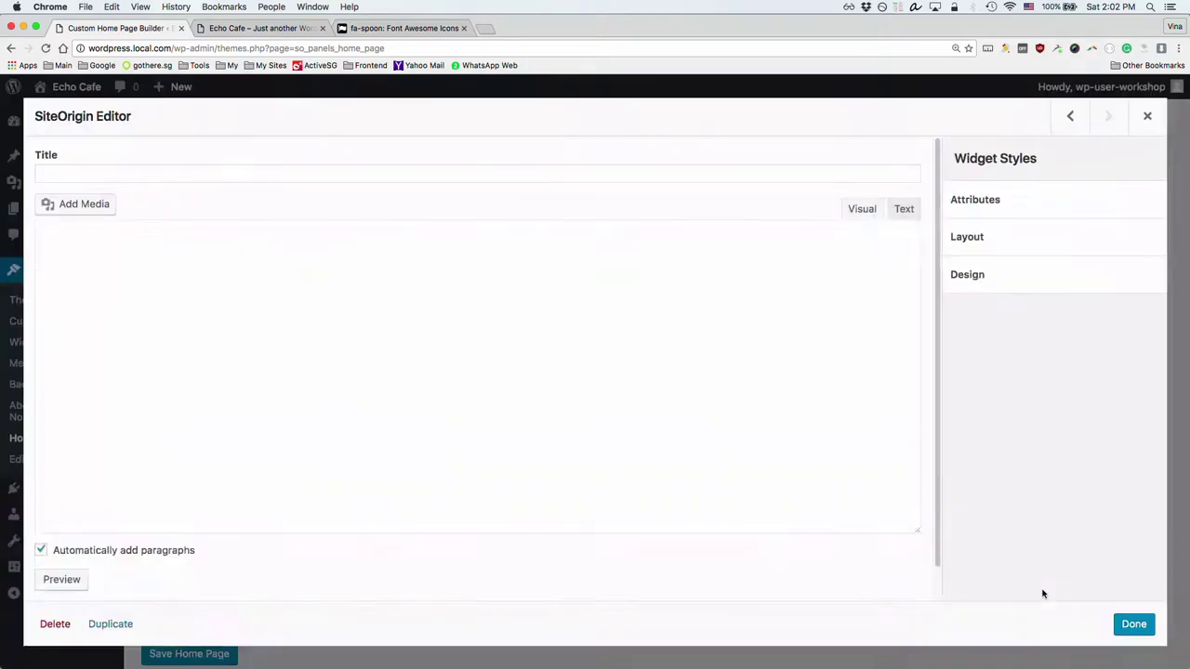
left_click(904, 209)
left_click_drag(253, 264, 64, 264)
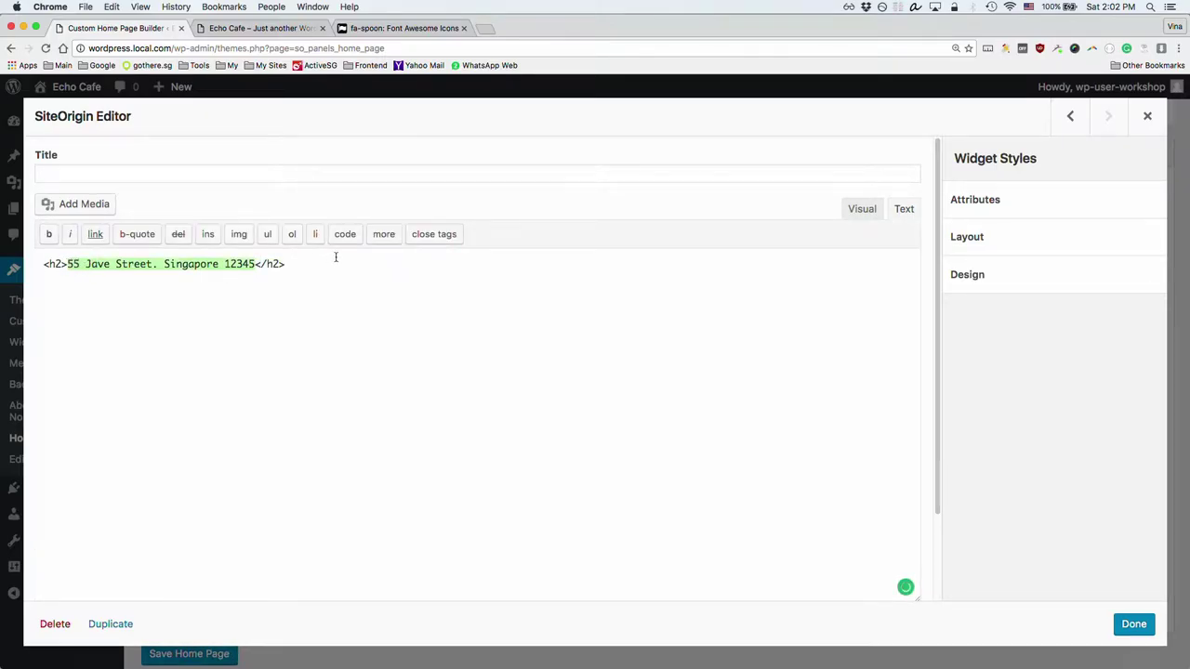
type("99889988")
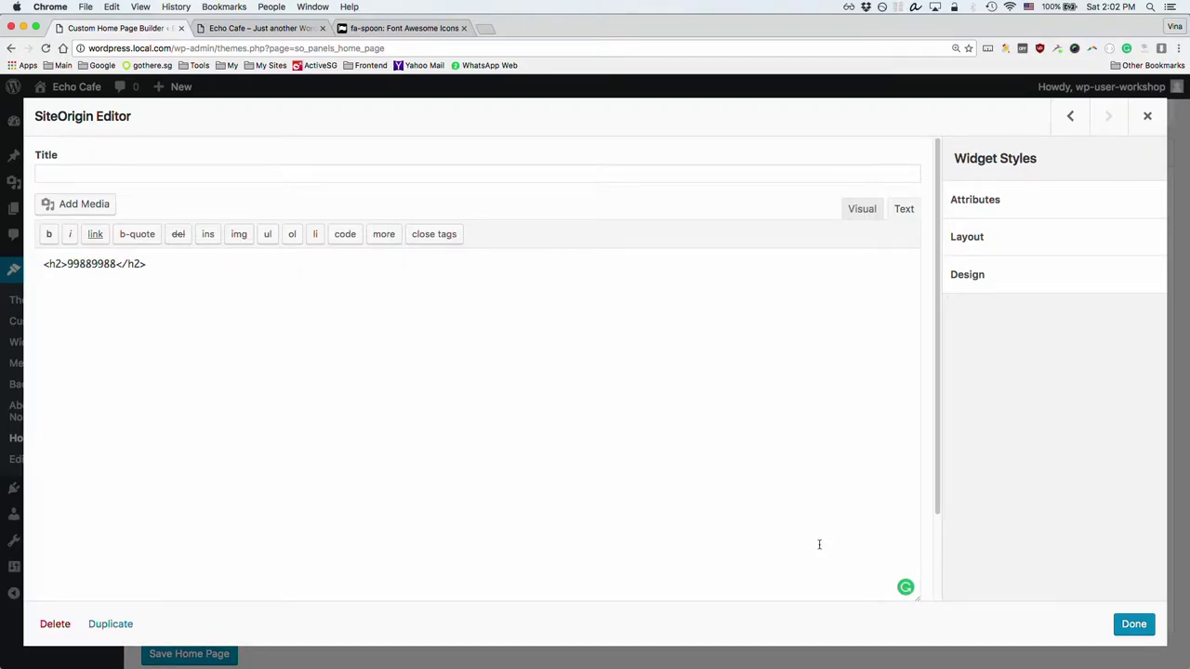
left_click(1131, 625)
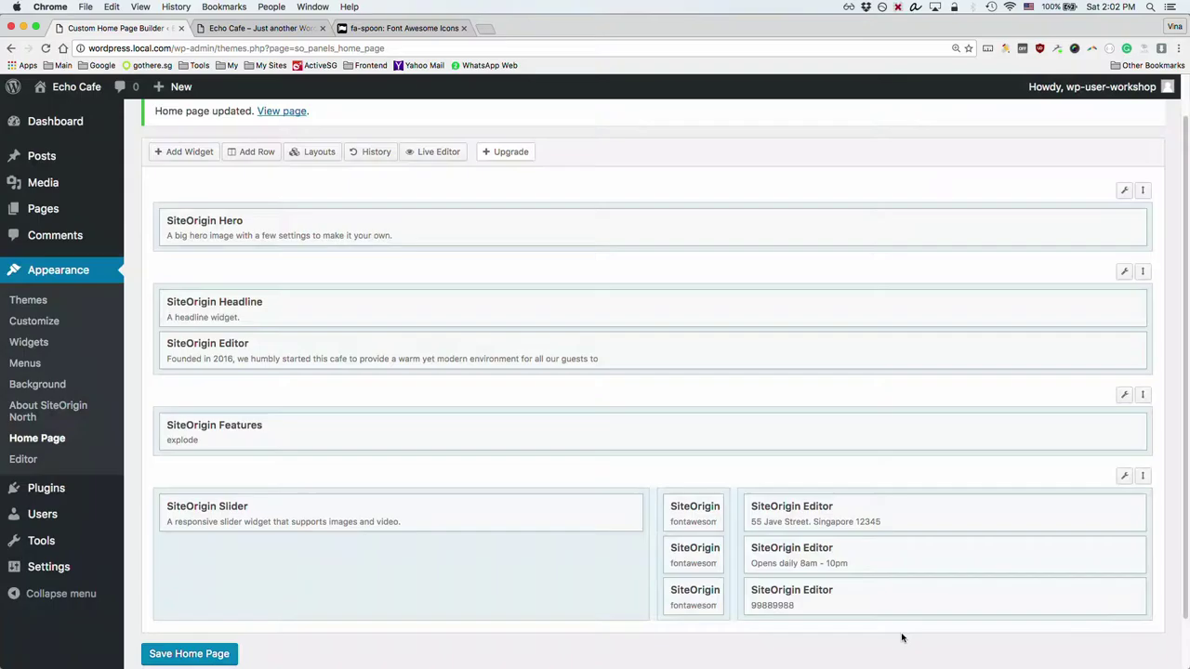
left_click(190, 656)
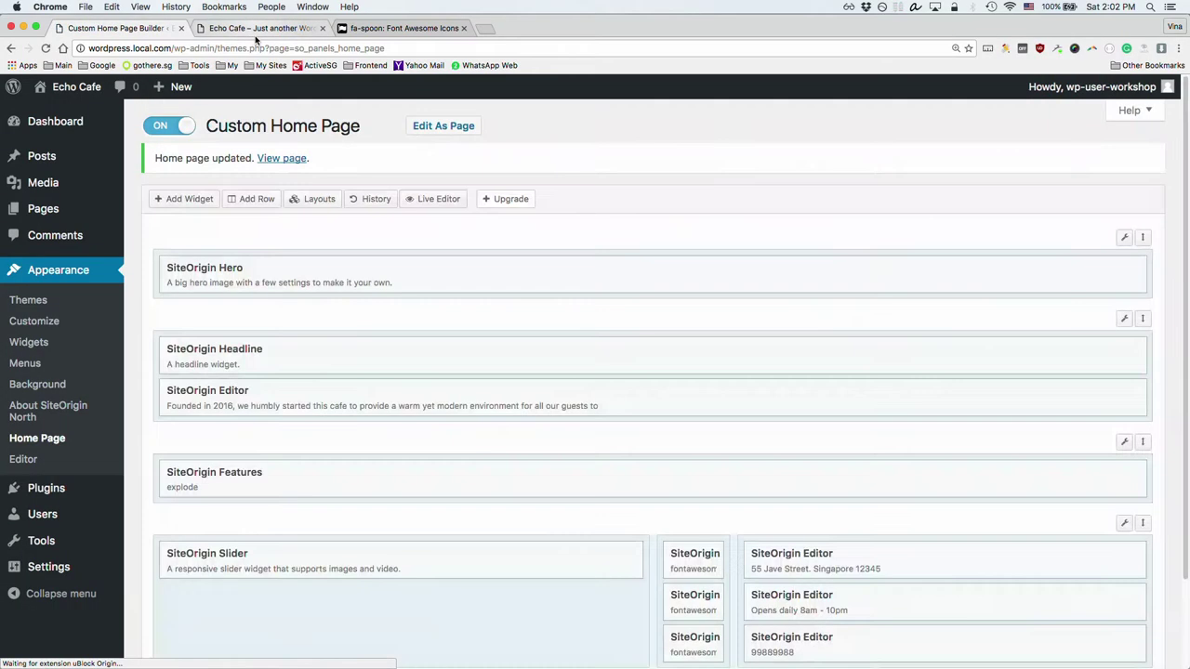
Step: Reload the live Echo Cafe page and check the opening-hours line and phone number 99889988
left_click(254, 38)
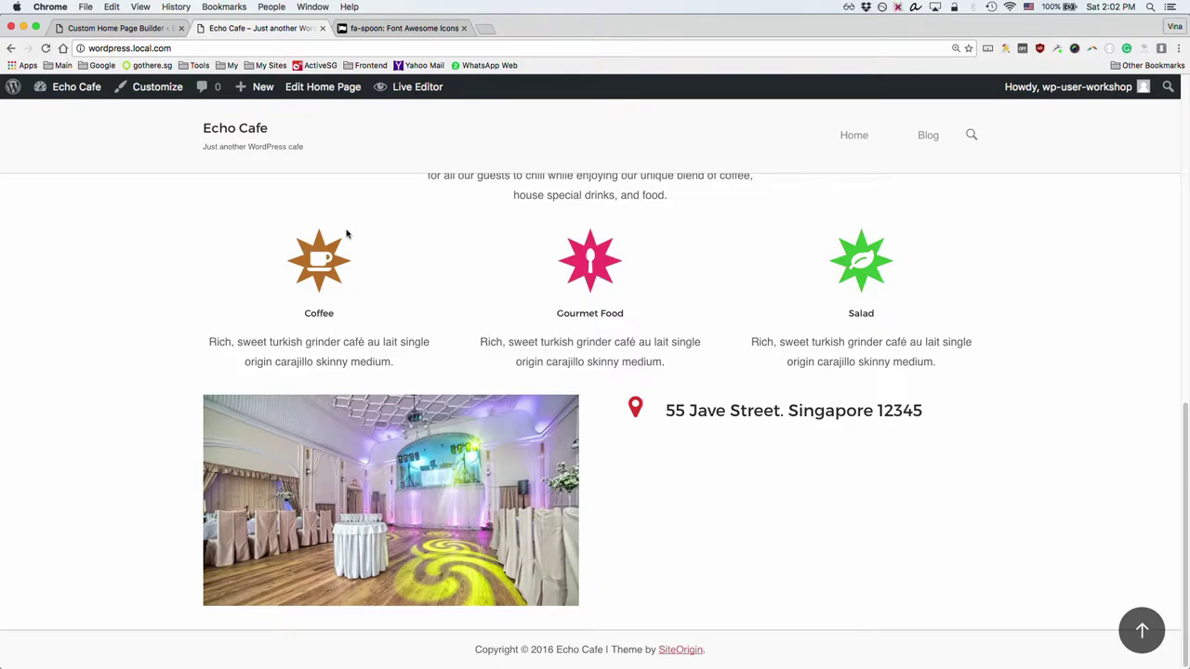
key("super+r")
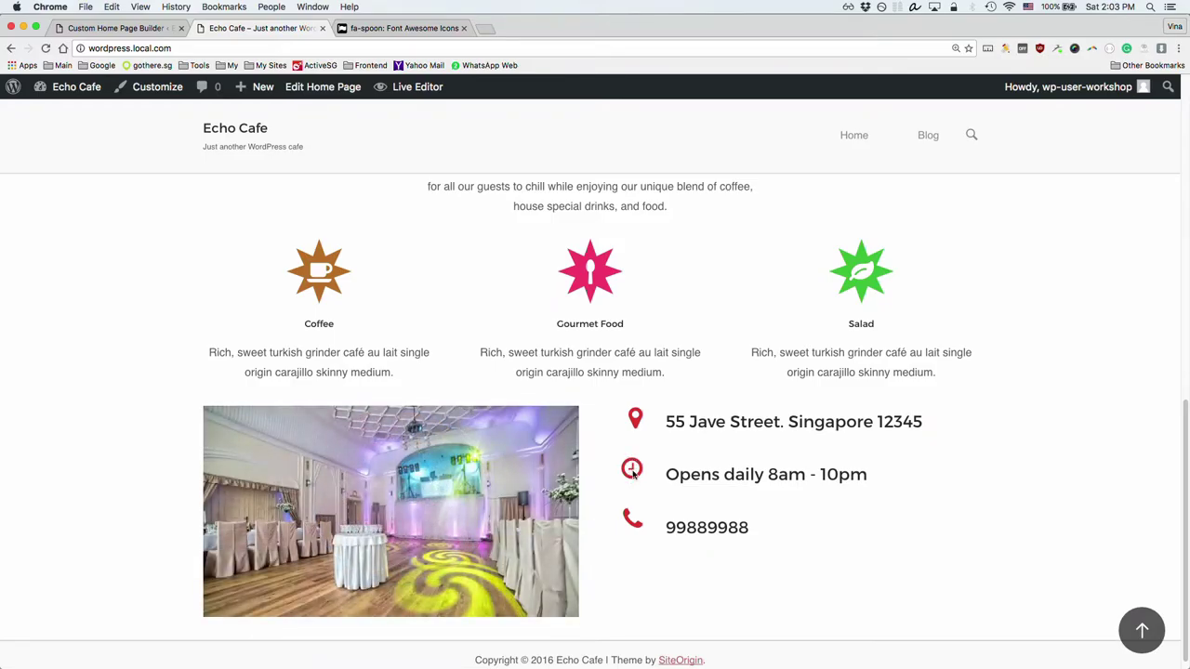
left_click_drag(666, 474, 830, 475)
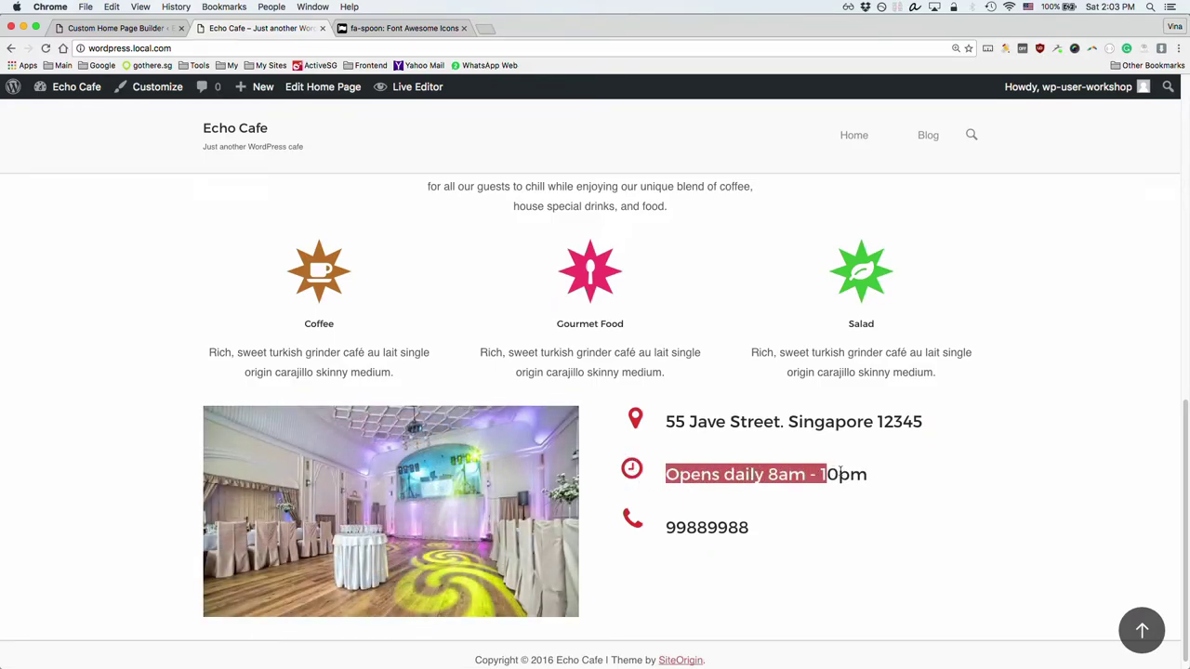
left_click_drag(667, 528, 757, 532)
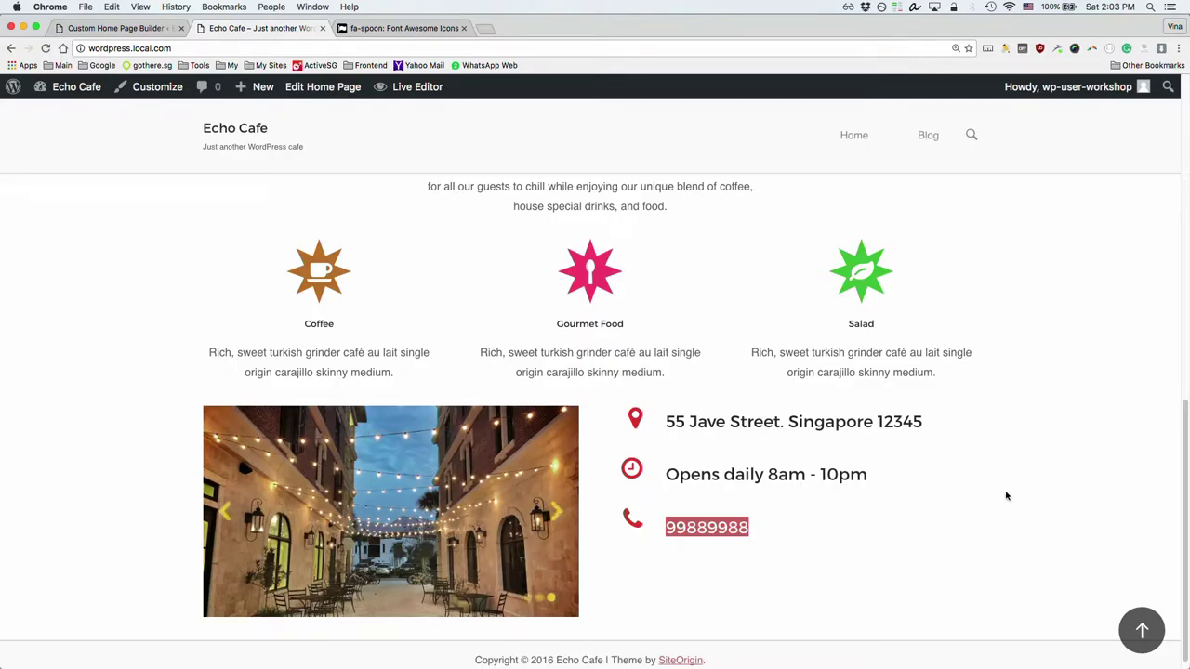
left_click(767, 476)
Step: Inspect the 'Opens daily' text and select the opening-hours h2 element in DevTools
right_click(734, 475)
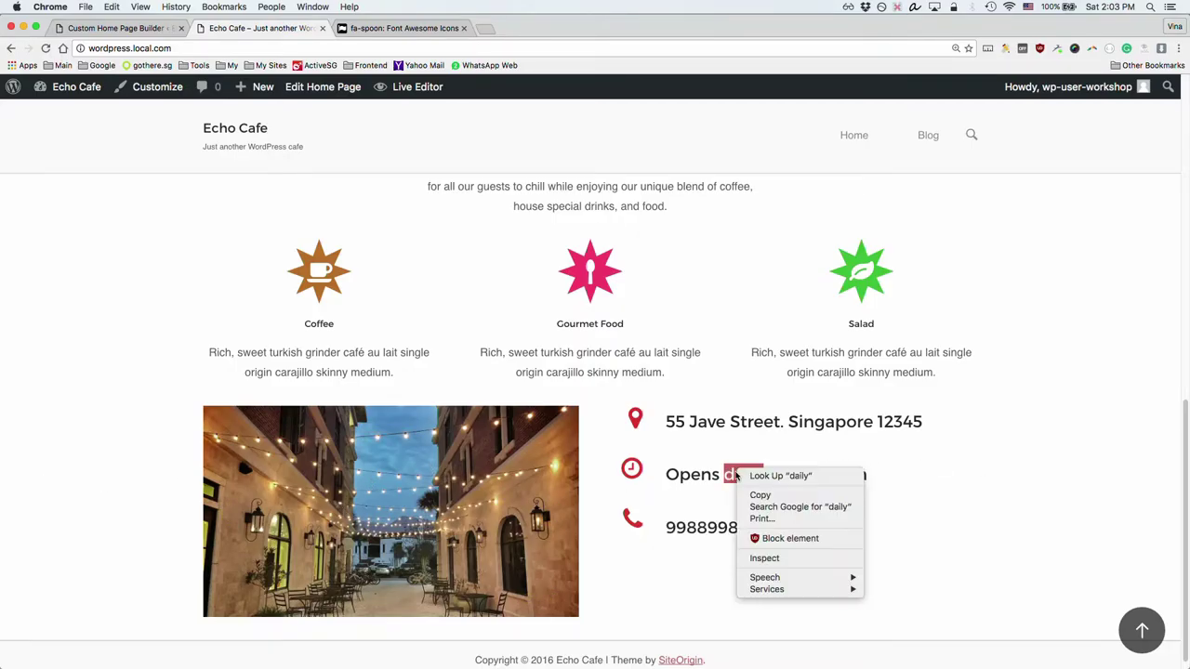
left_click(796, 558)
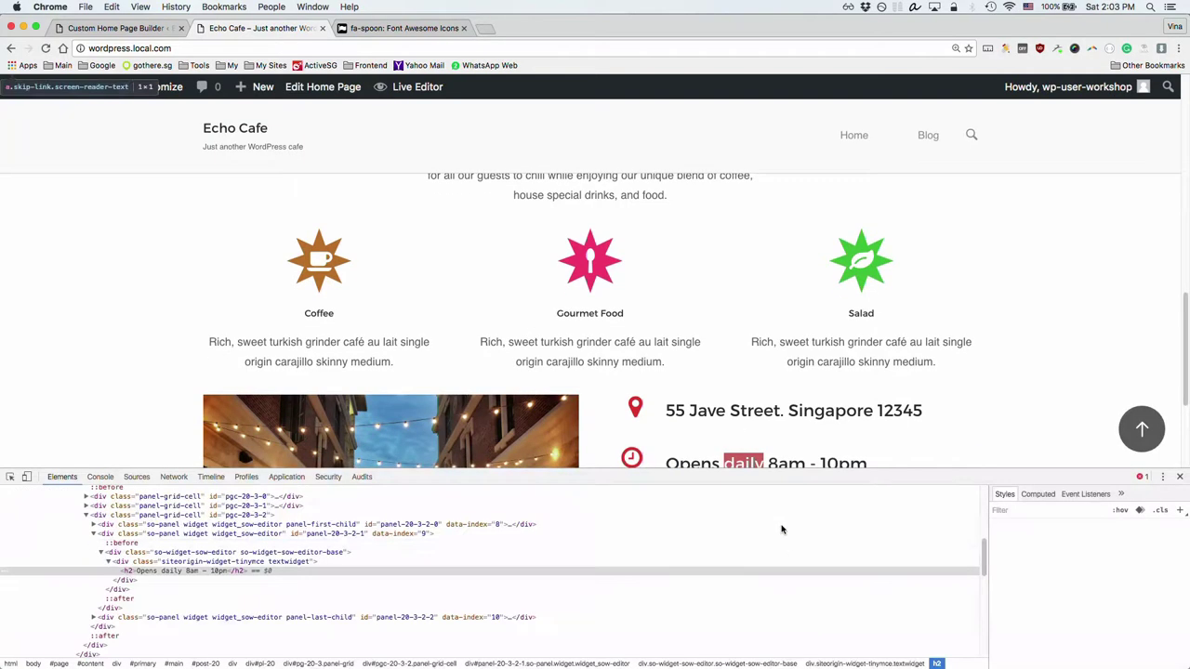
scroll(815, 425, "down", 1)
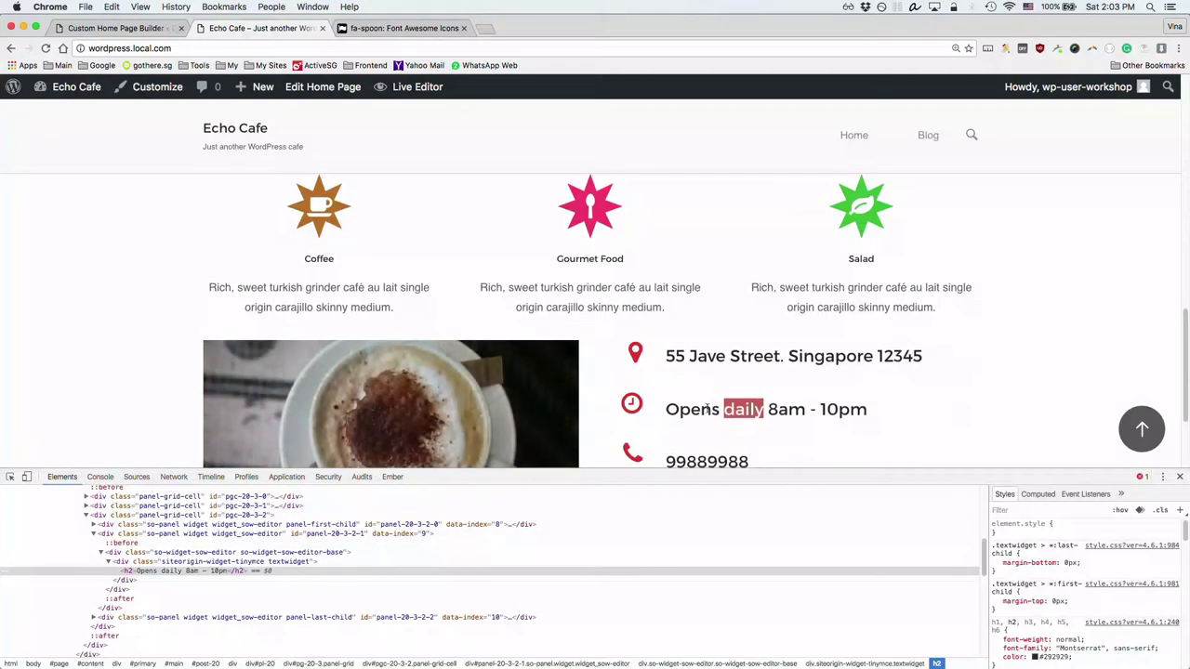
left_click(190, 563)
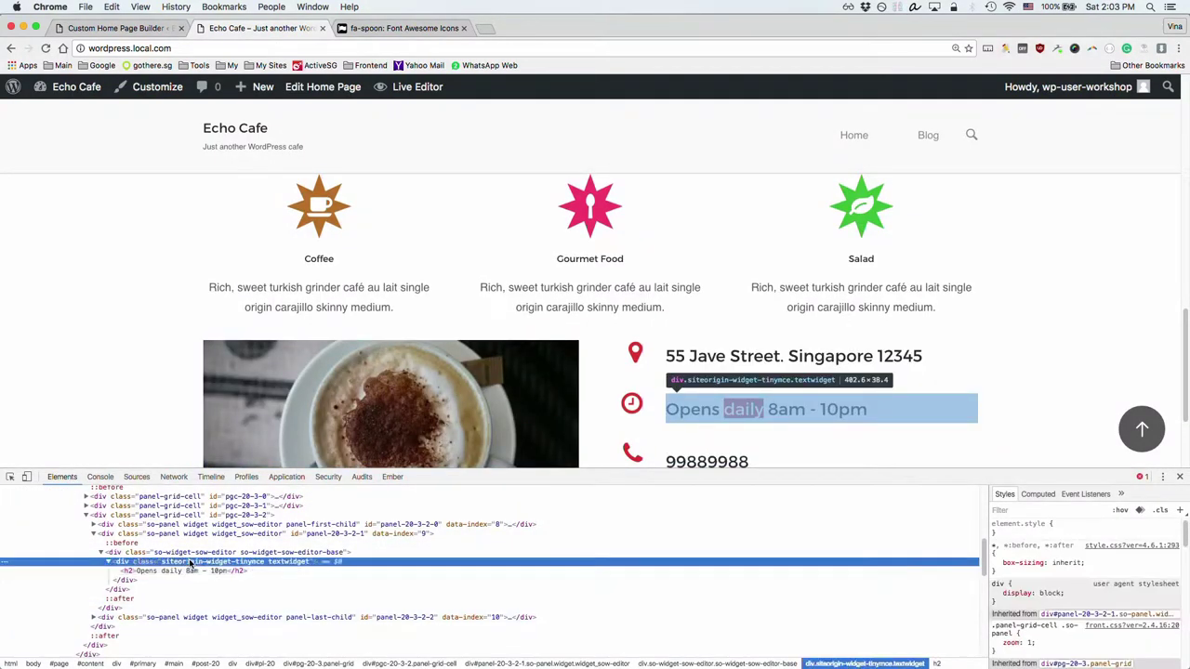
left_click(196, 552)
left_click(186, 573)
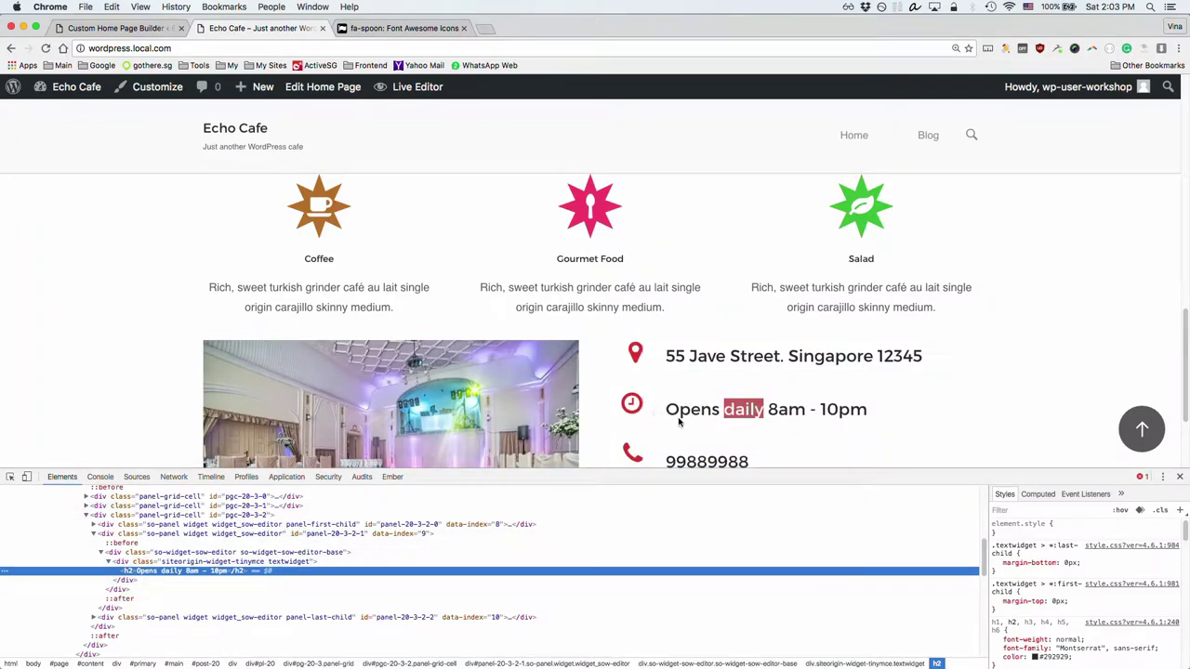
left_click_drag(666, 410, 768, 402)
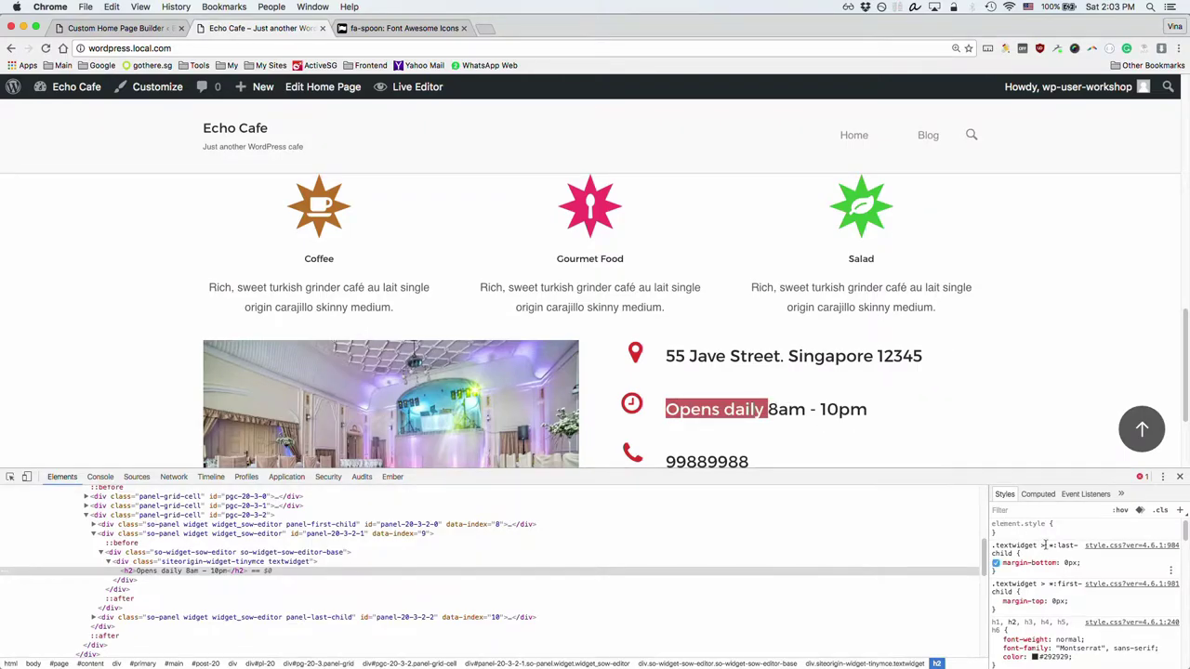
left_click(195, 572)
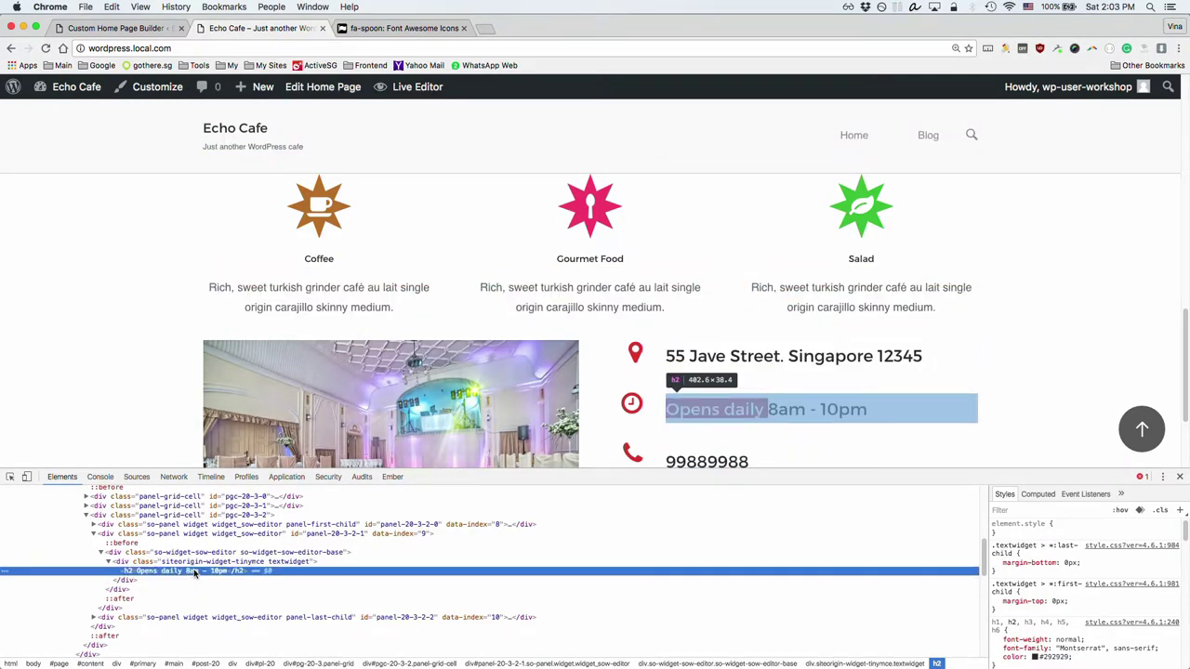
Step: Add a trial inline line-height: 20px to the hours h2, then return to the builder
left_click(1064, 525)
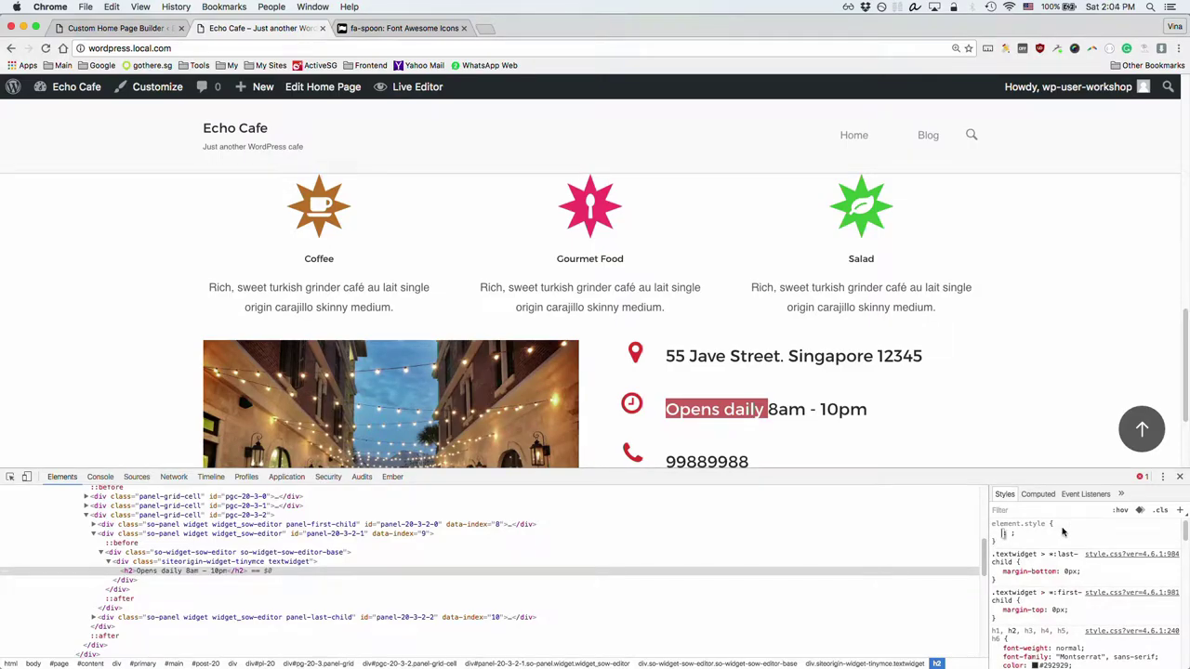
type("line")
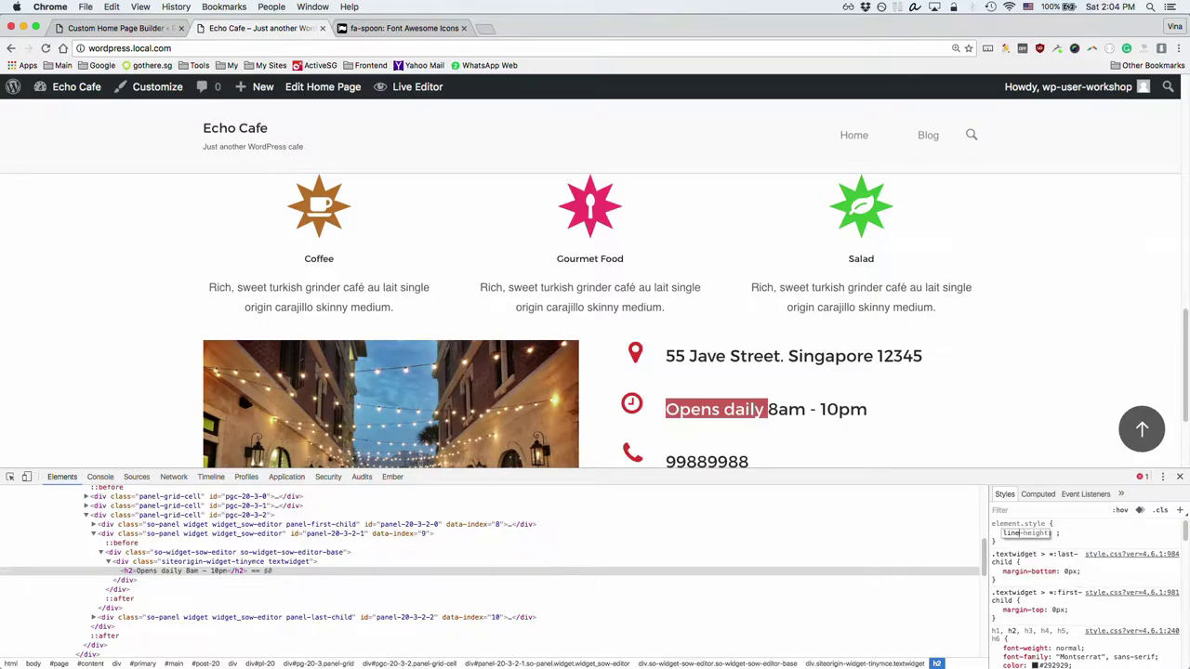
key("Tab")
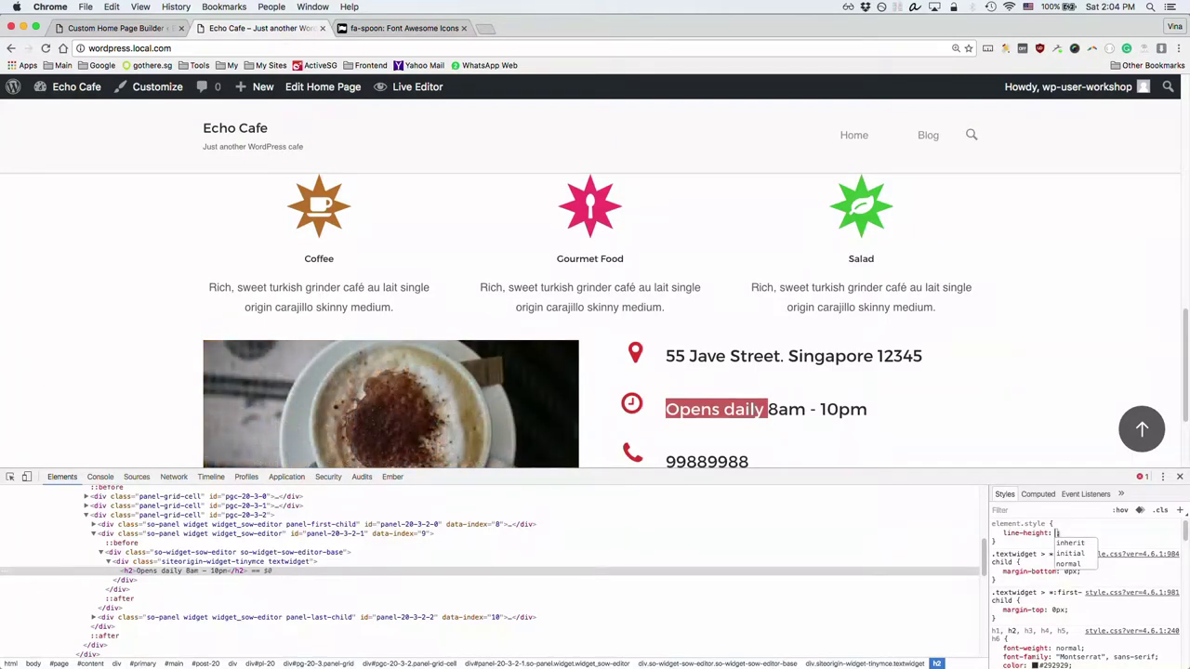
type("20px")
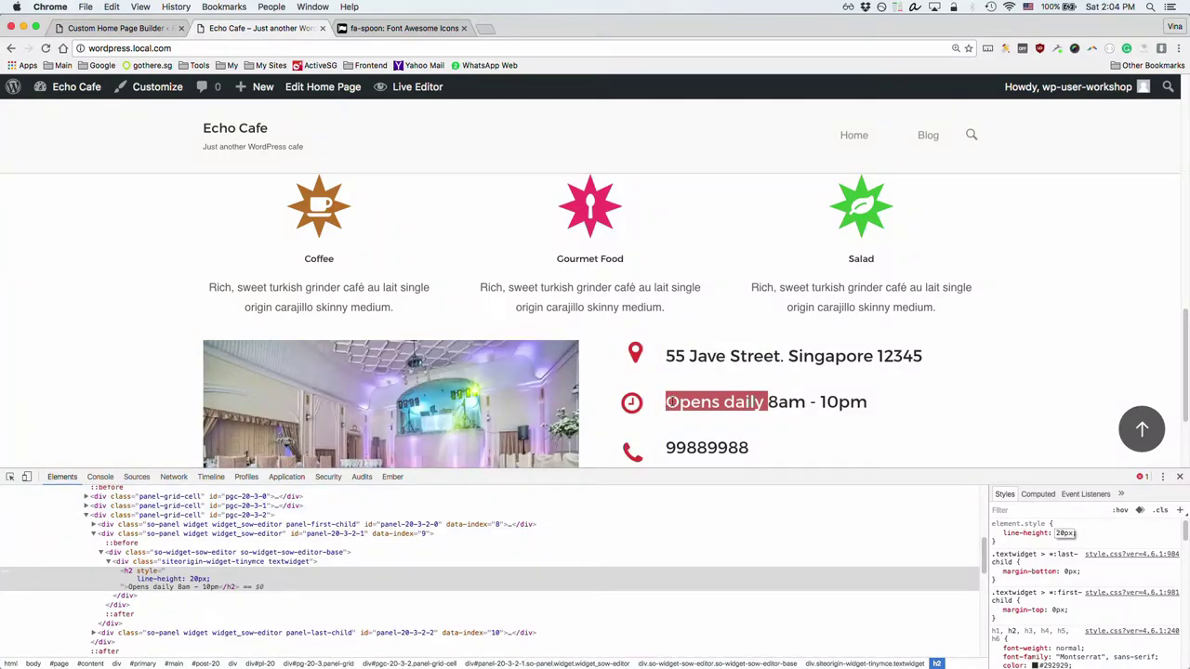
left_click(728, 402)
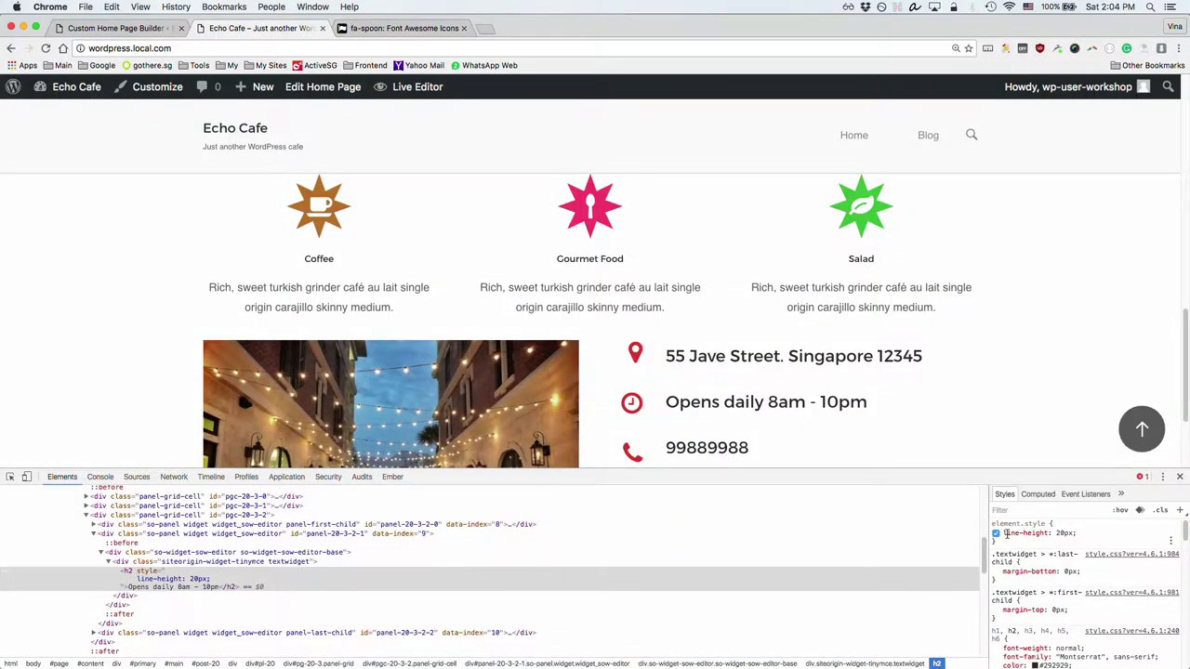
left_click_drag(1006, 534, 1073, 534)
left_click(154, 31)
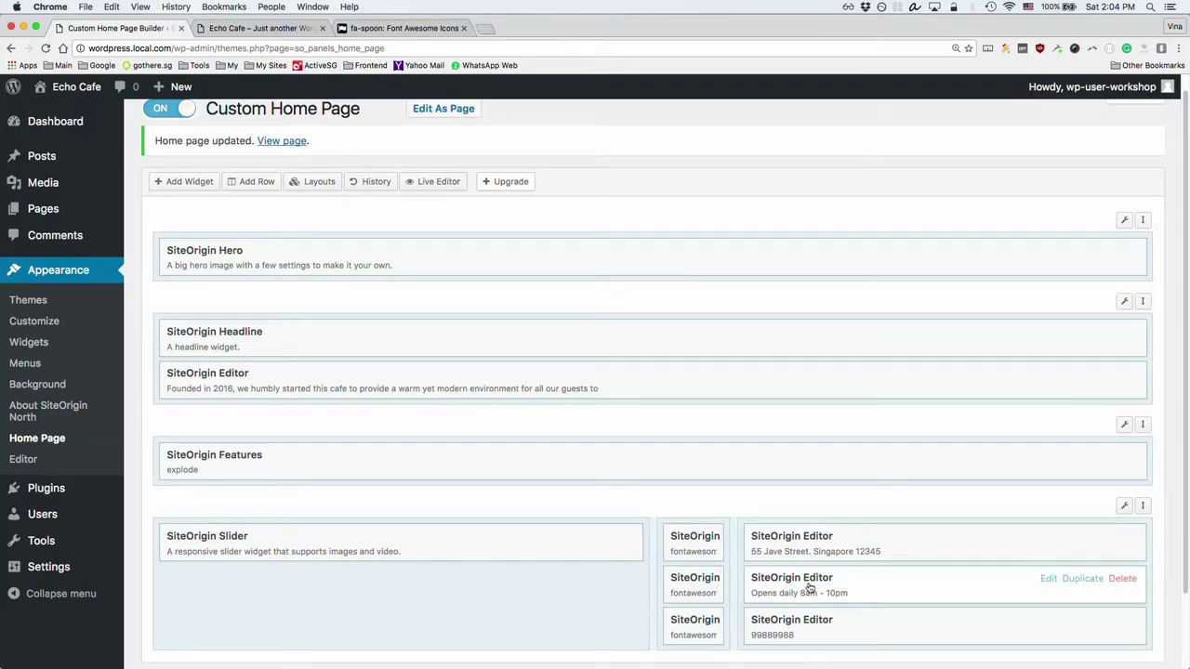
Step: Add style="line-height: 20px;" to the h2 of the 'Opens daily 8am - 10pm' Editor widget
left_click(815, 585)
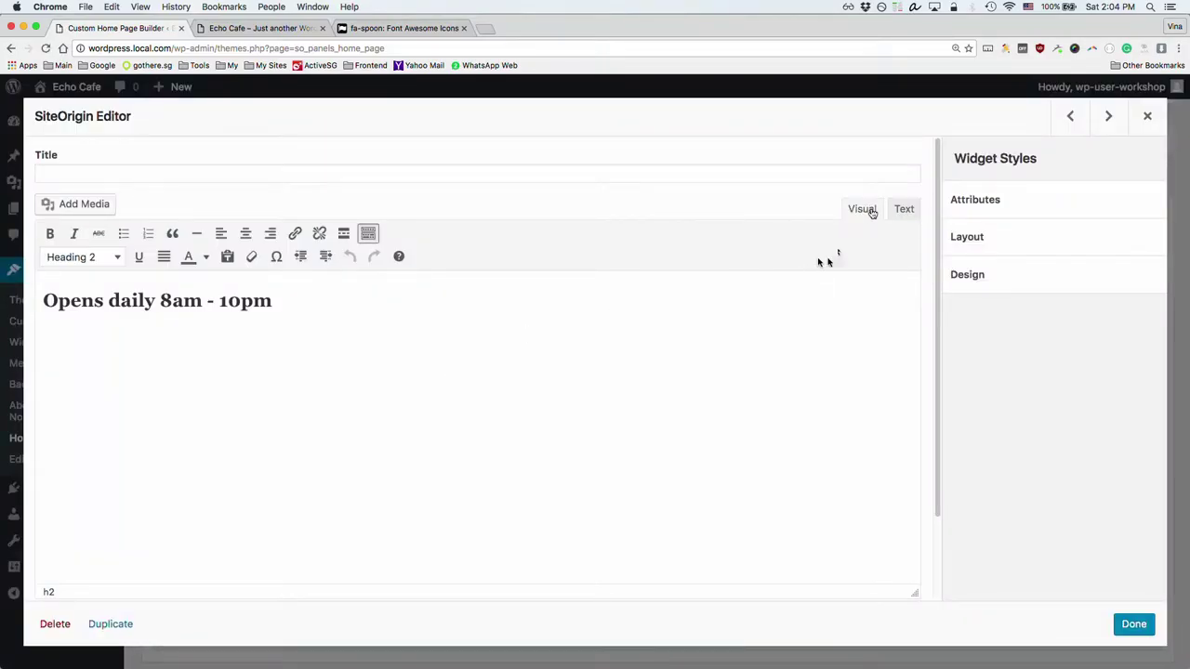
left_click(902, 208)
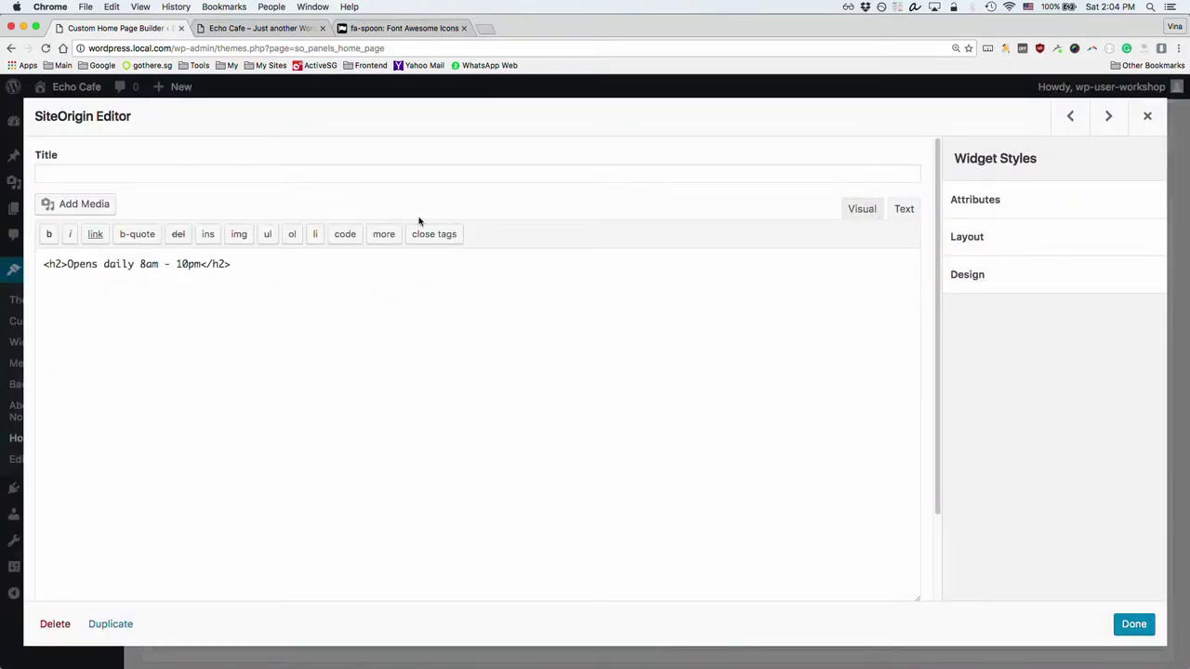
left_click(61, 265)
type("stylr")
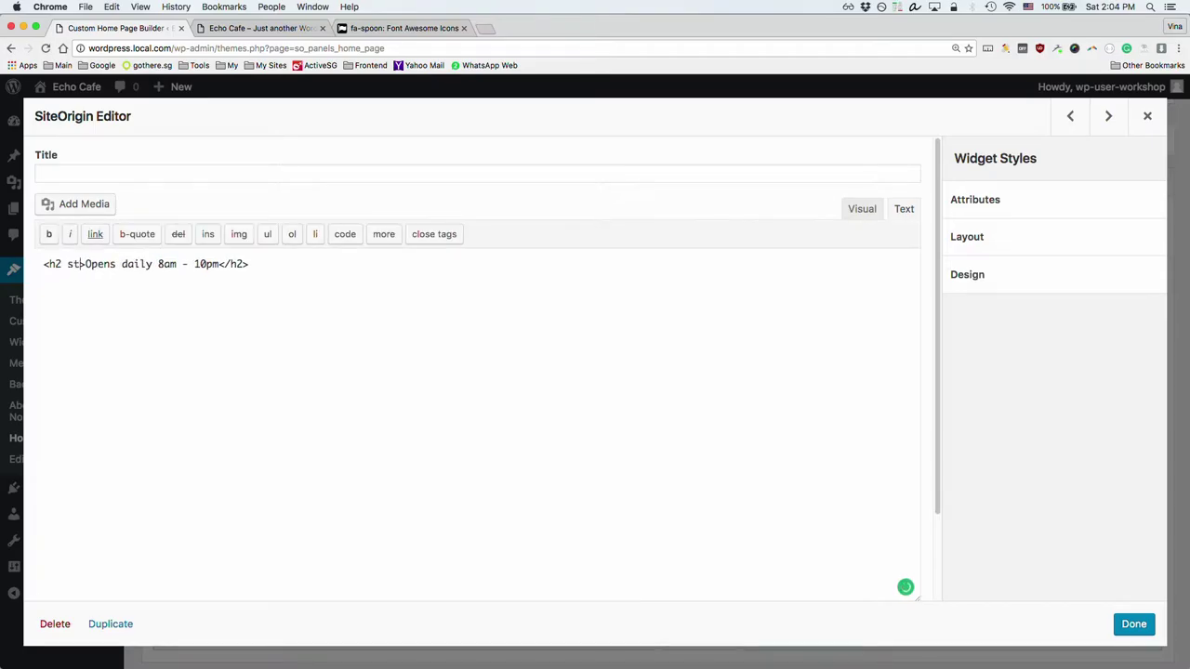
key("BackSpace")
type("e=\"line-height: 20px;\">")
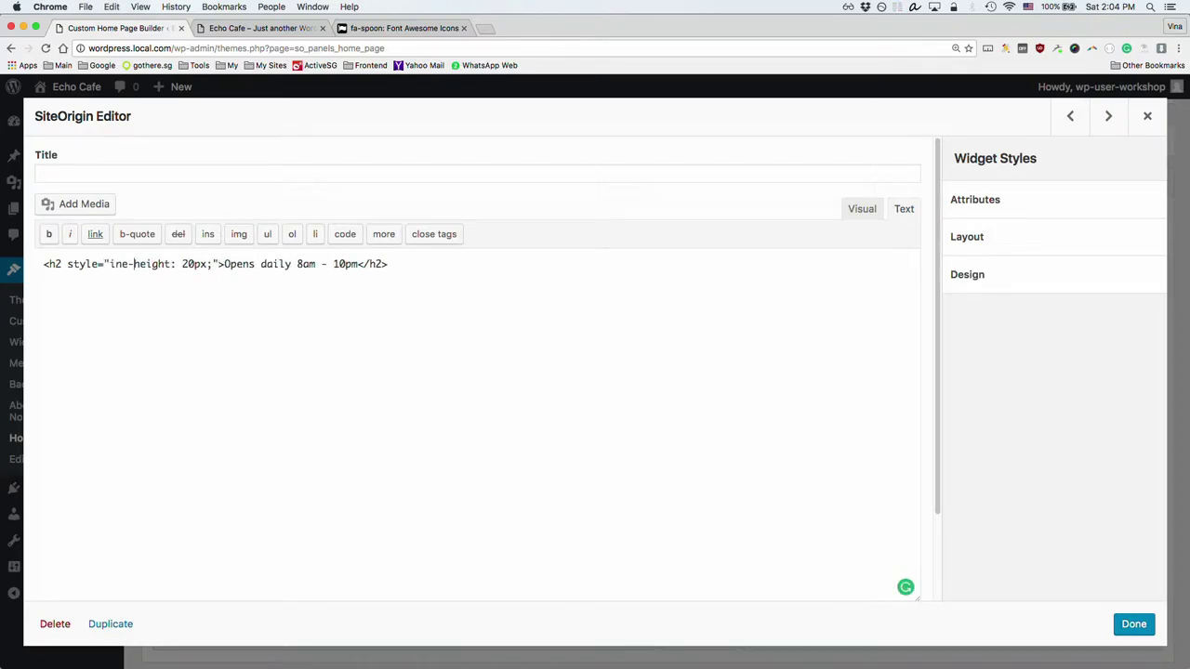
left_click(109, 264)
type("l")
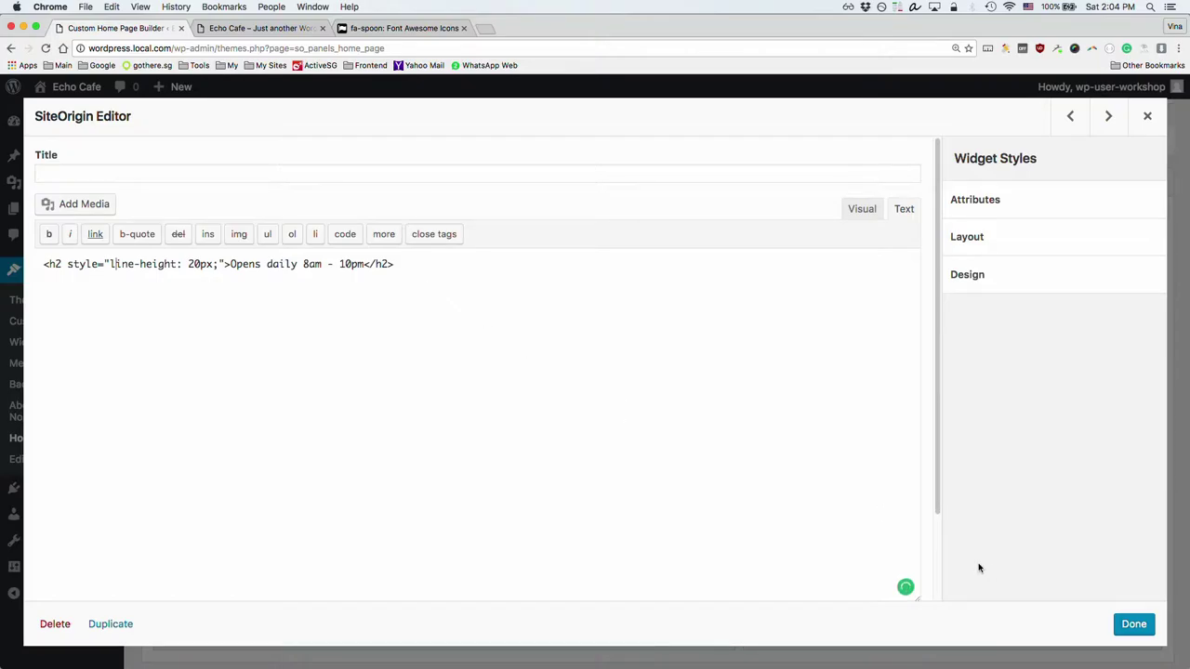
left_click(1128, 625)
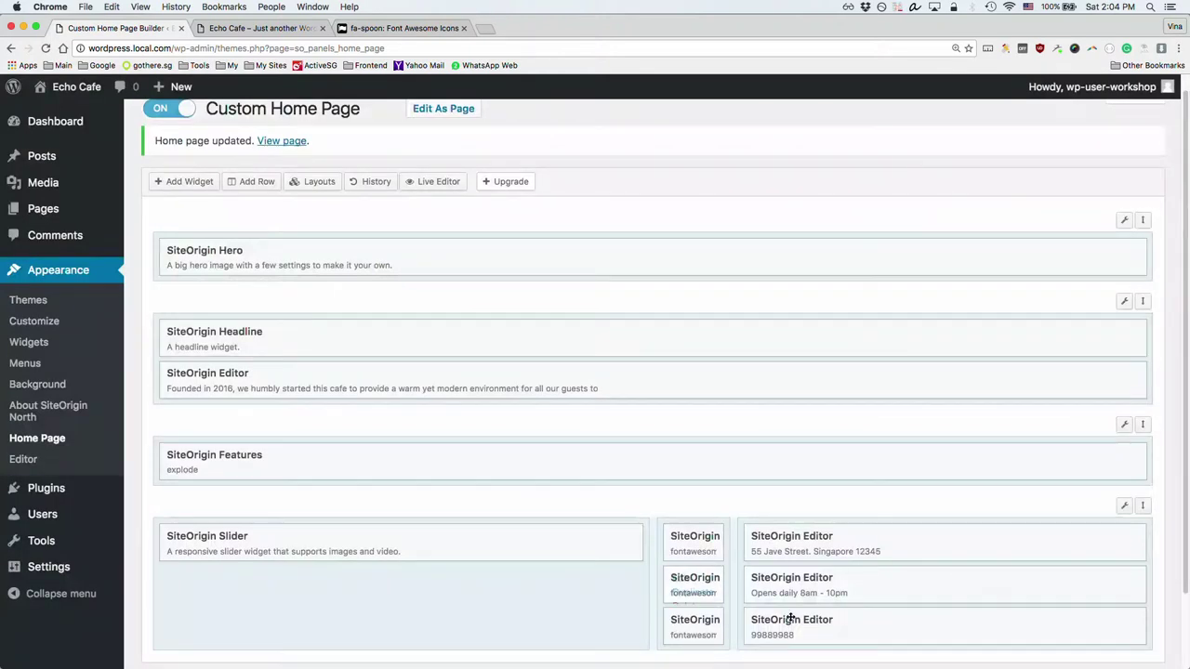
Step: Scroll through the live Echo Cafe site to check the current page
left_click(265, 28)
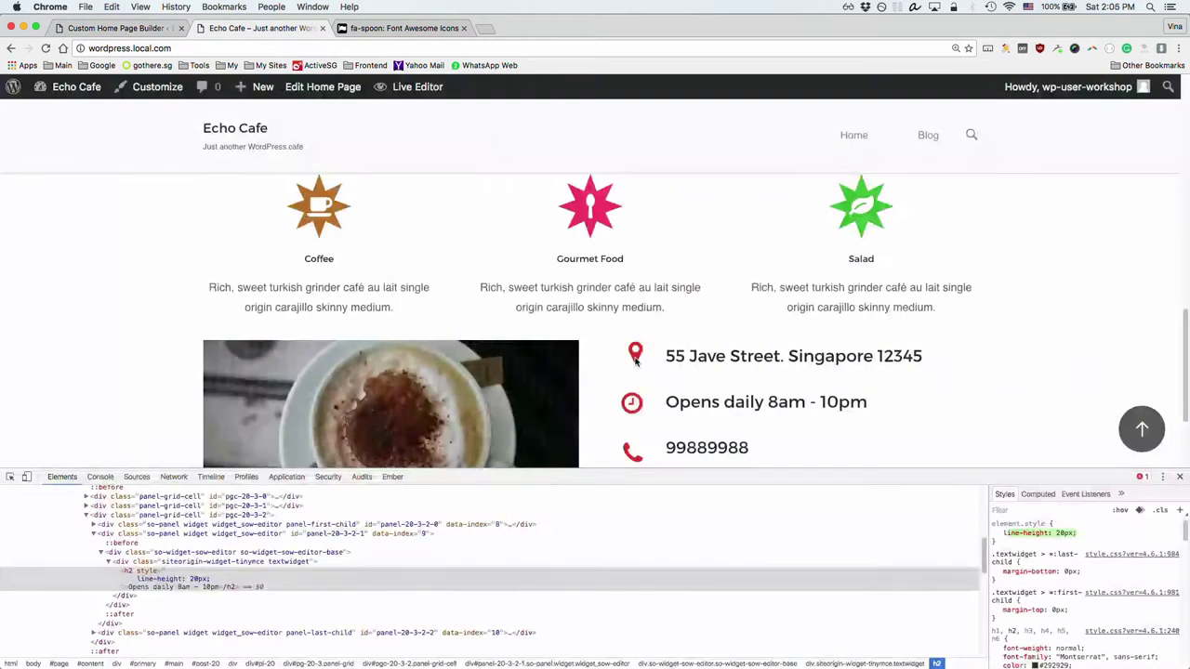
scroll(763, 394, "down", 2)
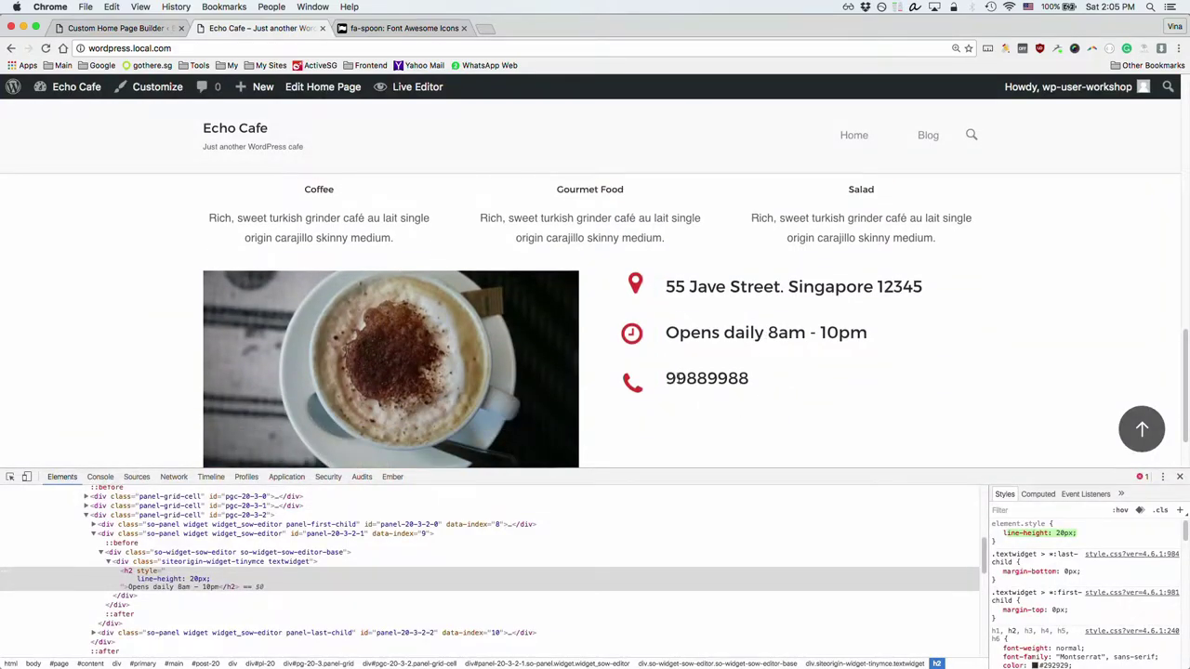
left_click_drag(666, 377, 731, 377)
left_click(740, 378)
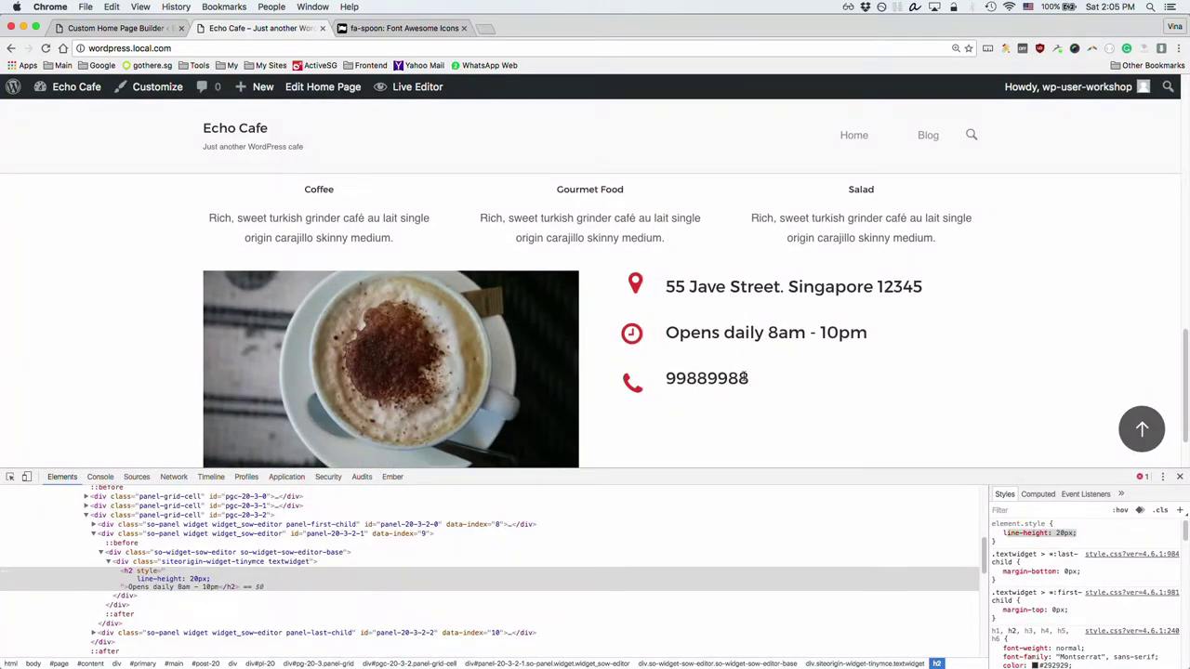
Step: Save the home page, then reload the live Echo Cafe page and close DevTools
left_click(118, 28)
scroll(574, 595, "down", 2)
left_click(185, 598)
left_click(281, 29)
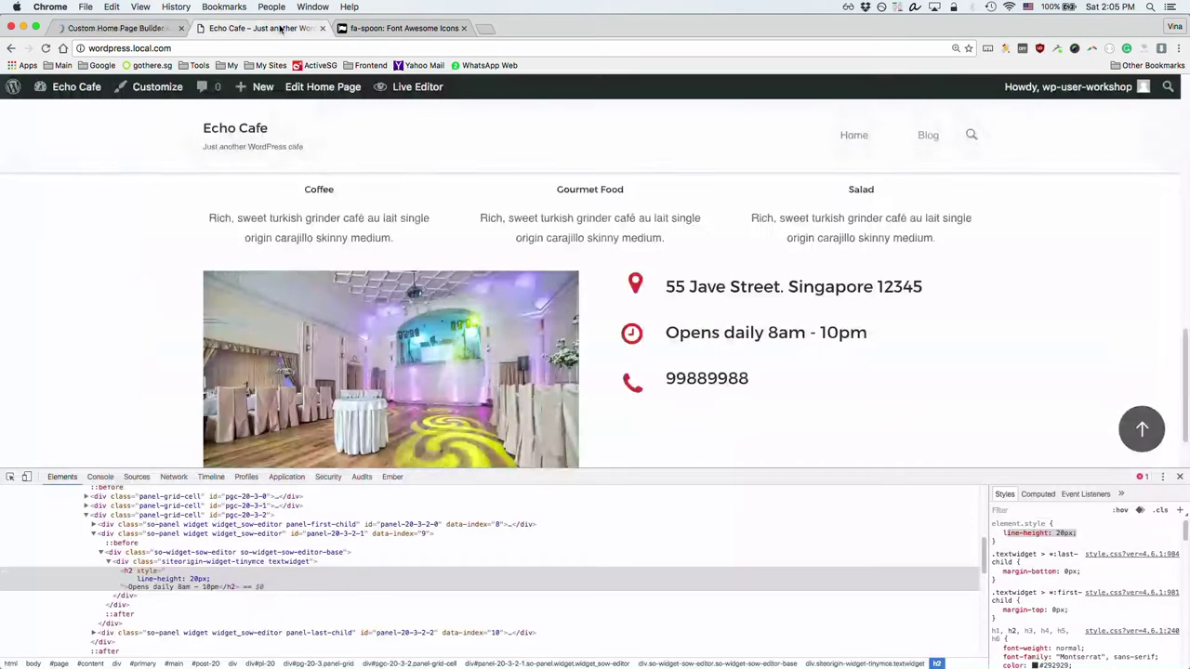
key("super+r")
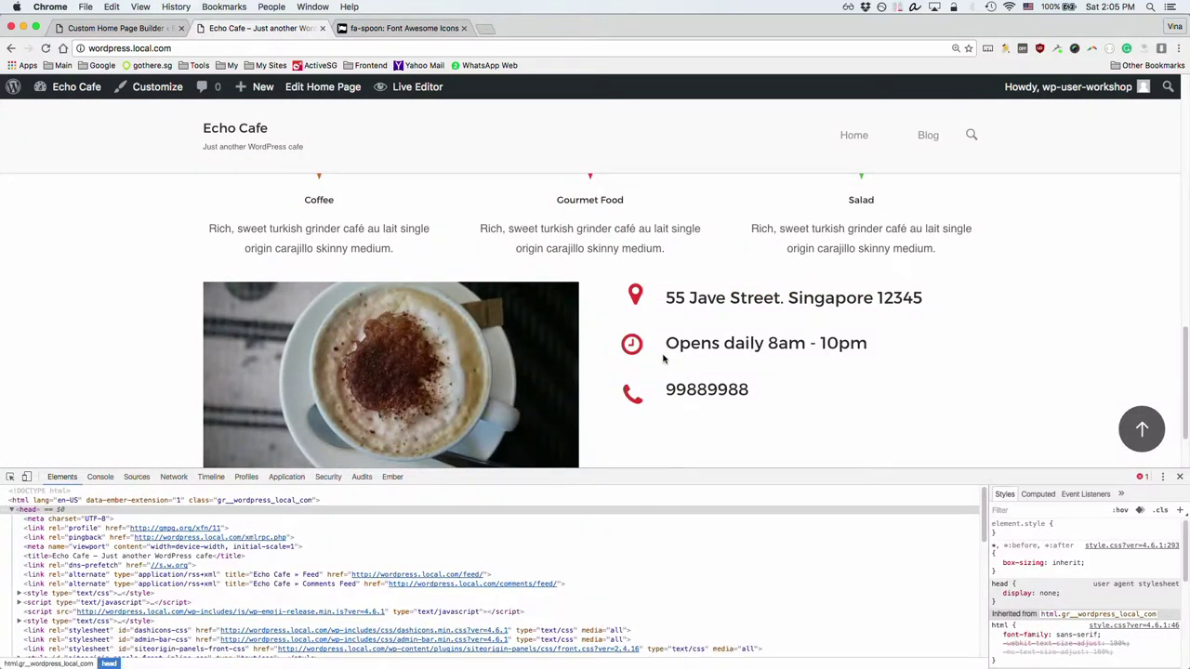
left_click(1180, 477)
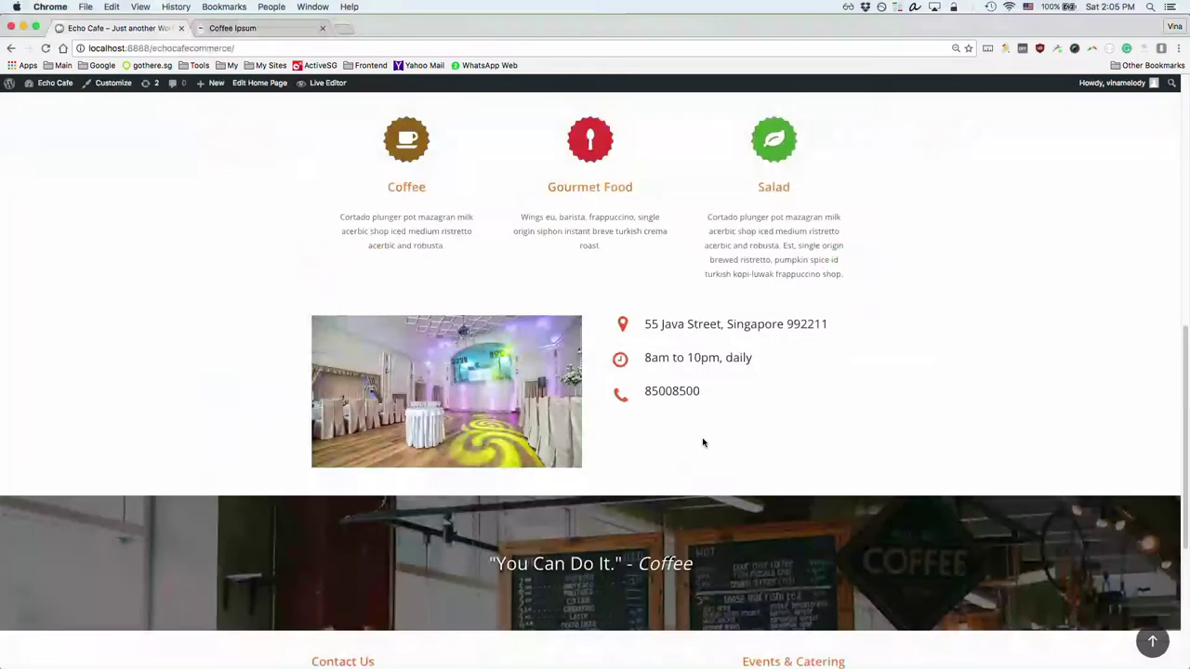
Step: Examine the quote text in the reference café site's banner
scroll(704, 441, "down", 3)
scroll(719, 399, "up", 4)
scroll(722, 400, "down", 5)
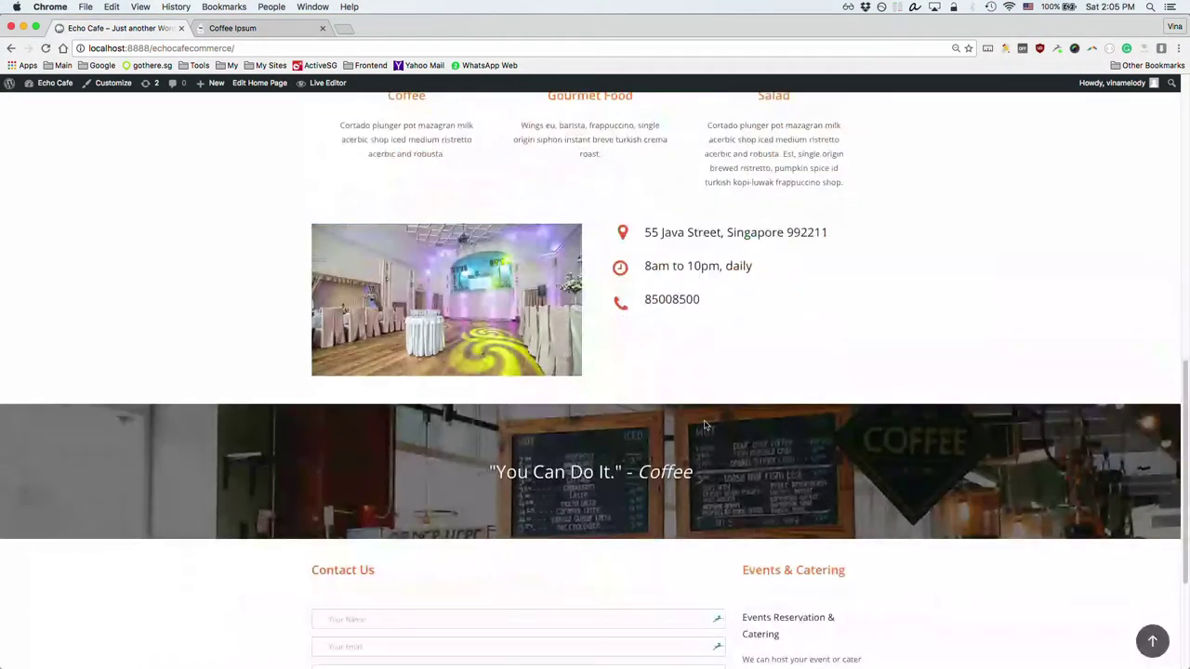
left_click_drag(433, 256, 718, 269)
left_click(720, 243)
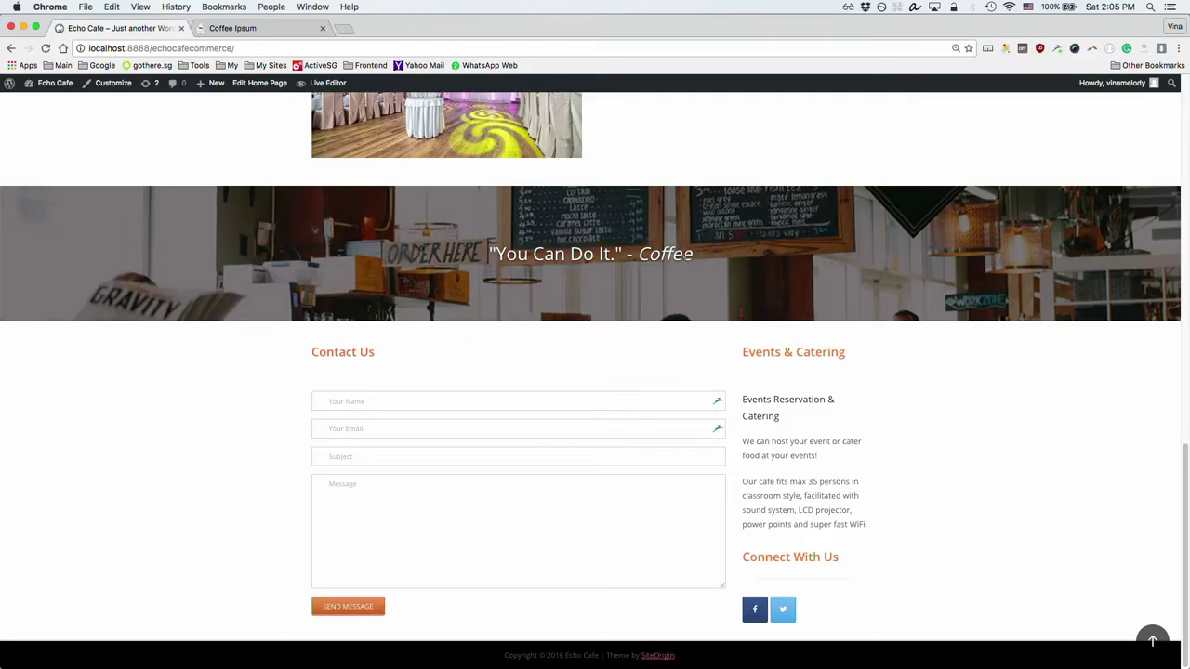
left_click_drag(415, 240, 429, 295)
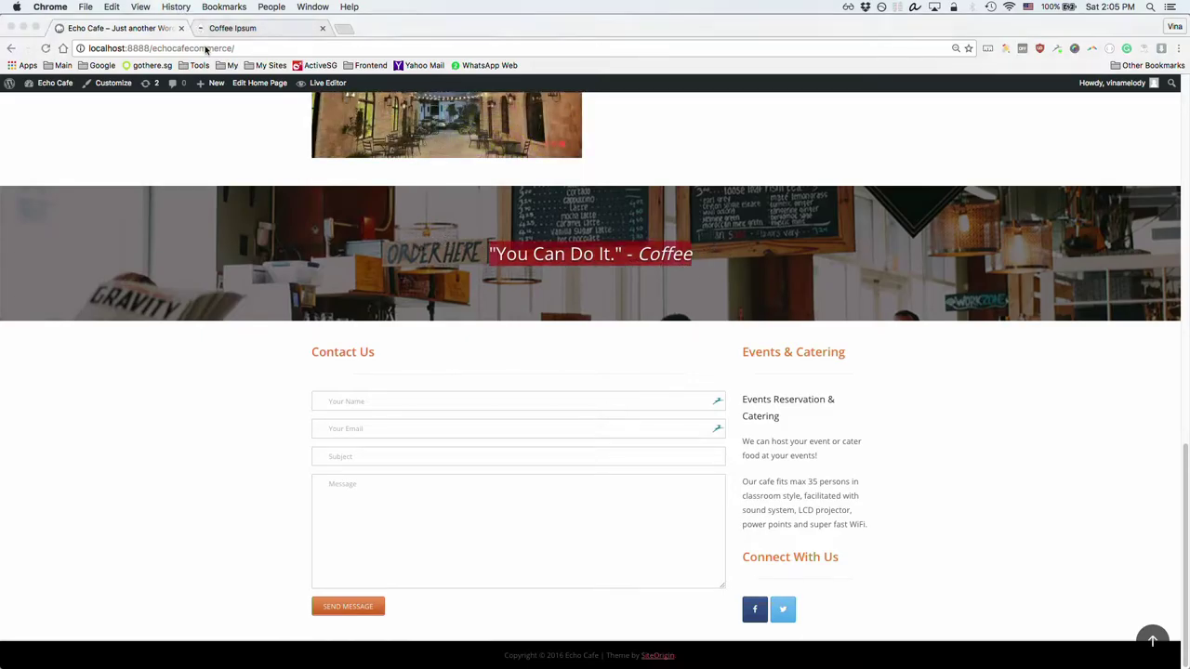
key("super+grave")
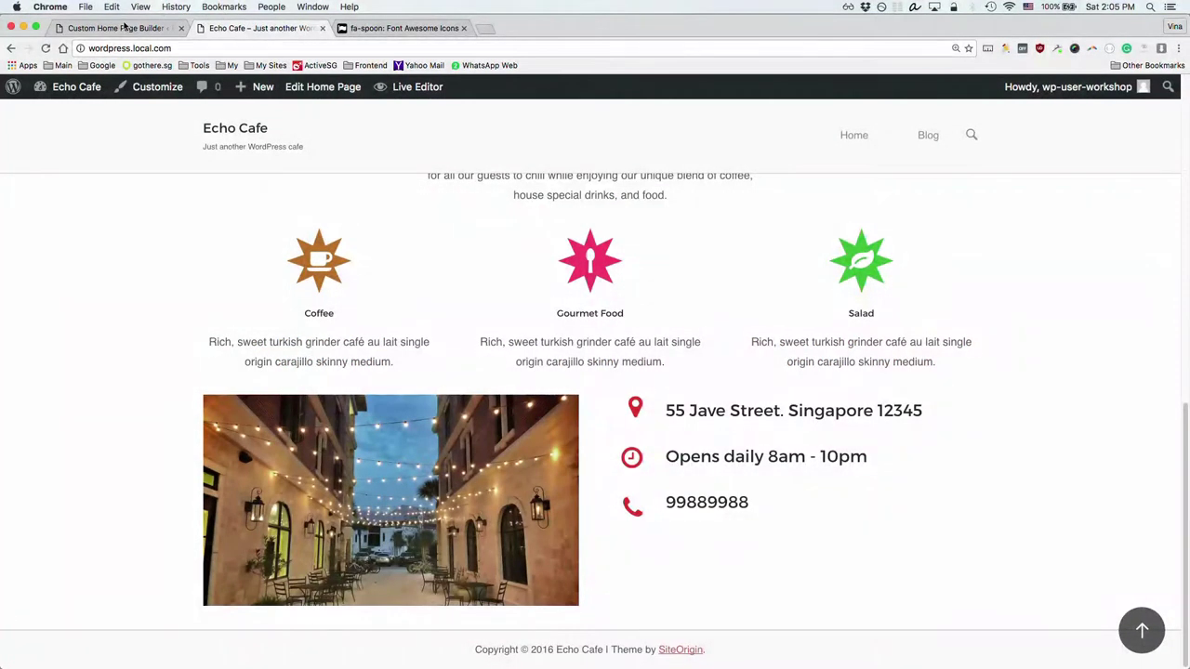
Step: Insert a new one-column row and move it to the bottom of the layout
left_click(123, 28)
scroll(608, 391, "down", 2)
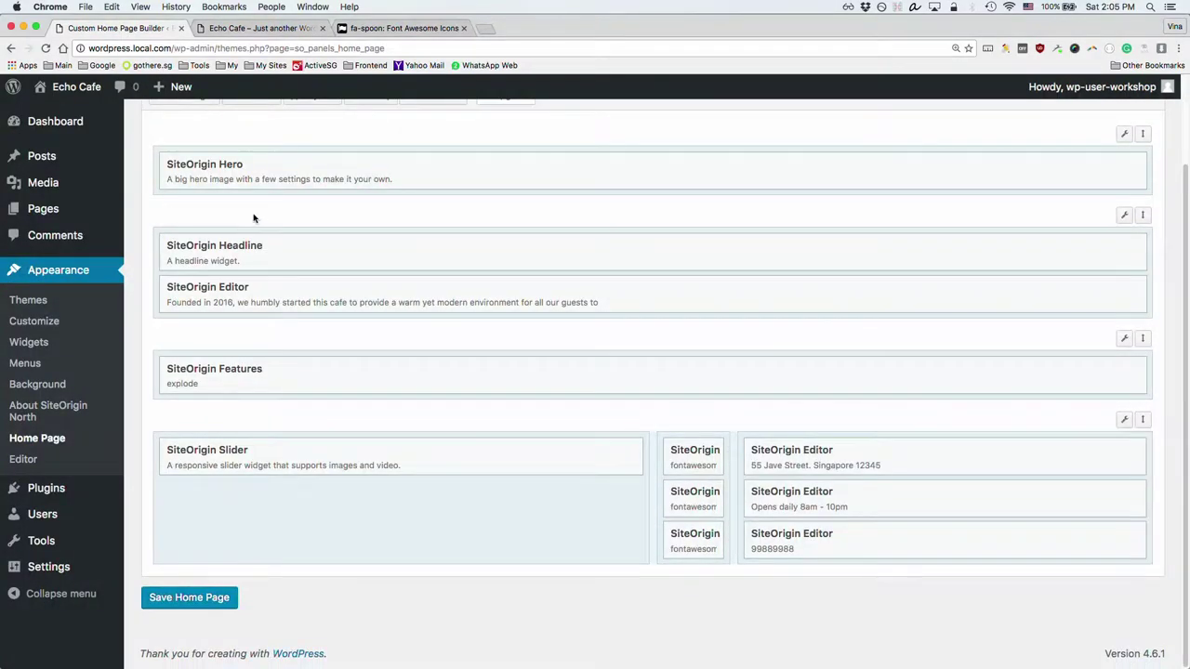
scroll(251, 195, "up", 2)
left_click(254, 199)
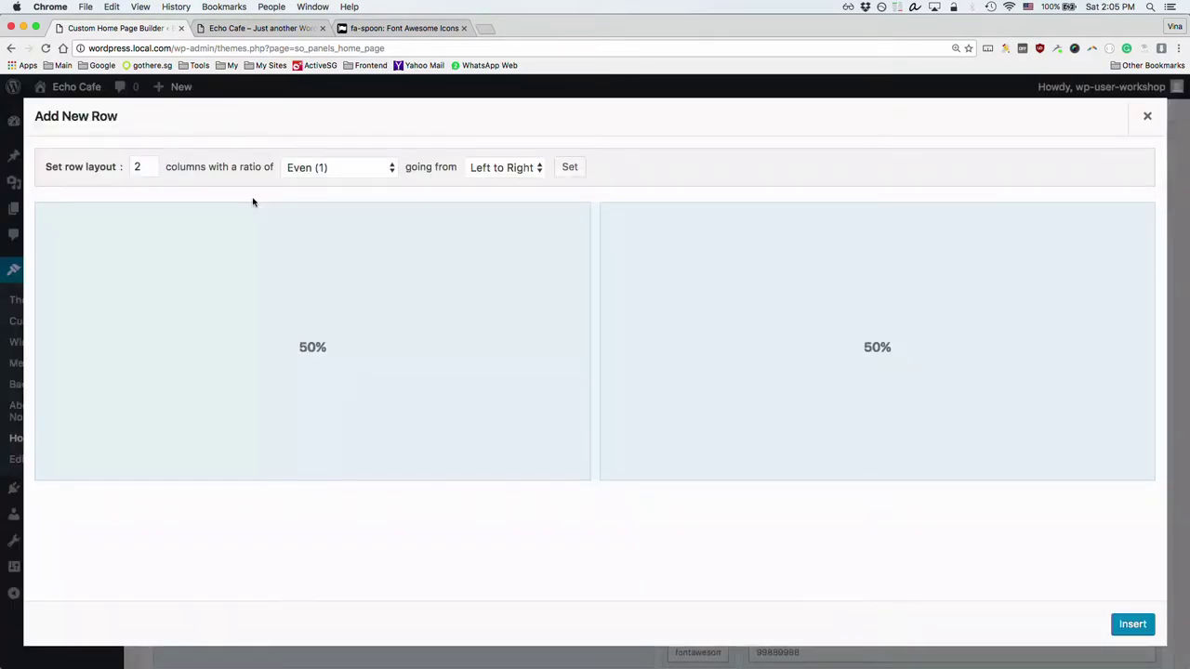
left_click(149, 171)
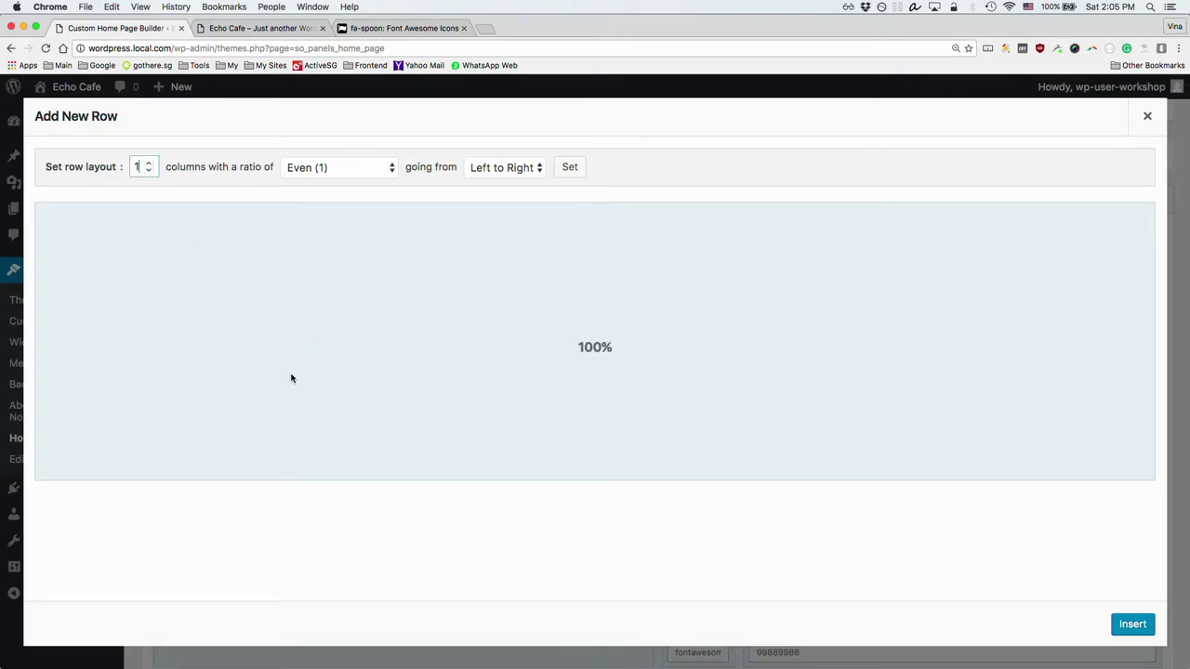
left_click(1132, 625)
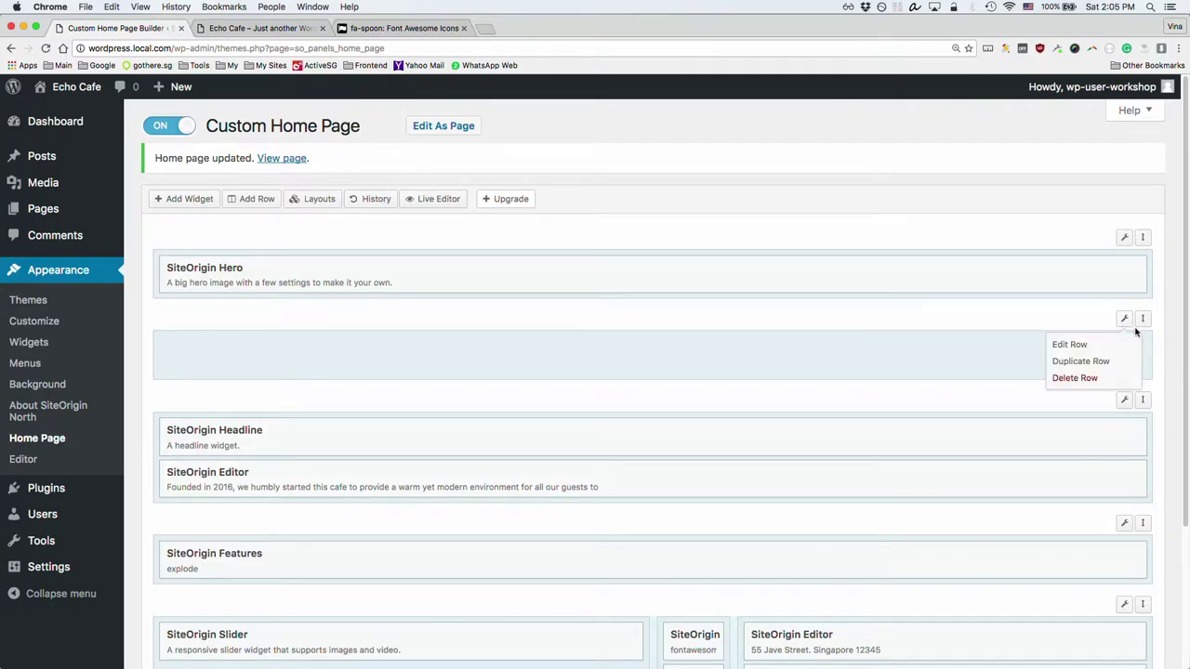
left_click_drag(1143, 318, 1110, 548)
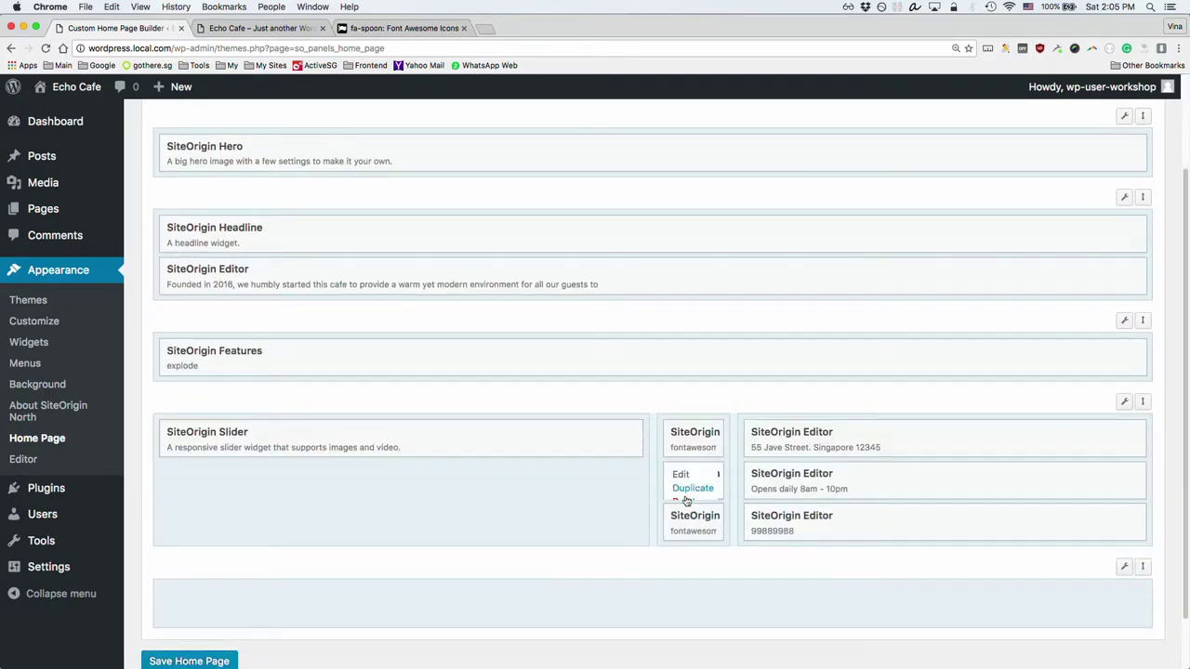
Step: Set the new row's Row Layout to Full Width Stretched
mouse_move(1124, 567)
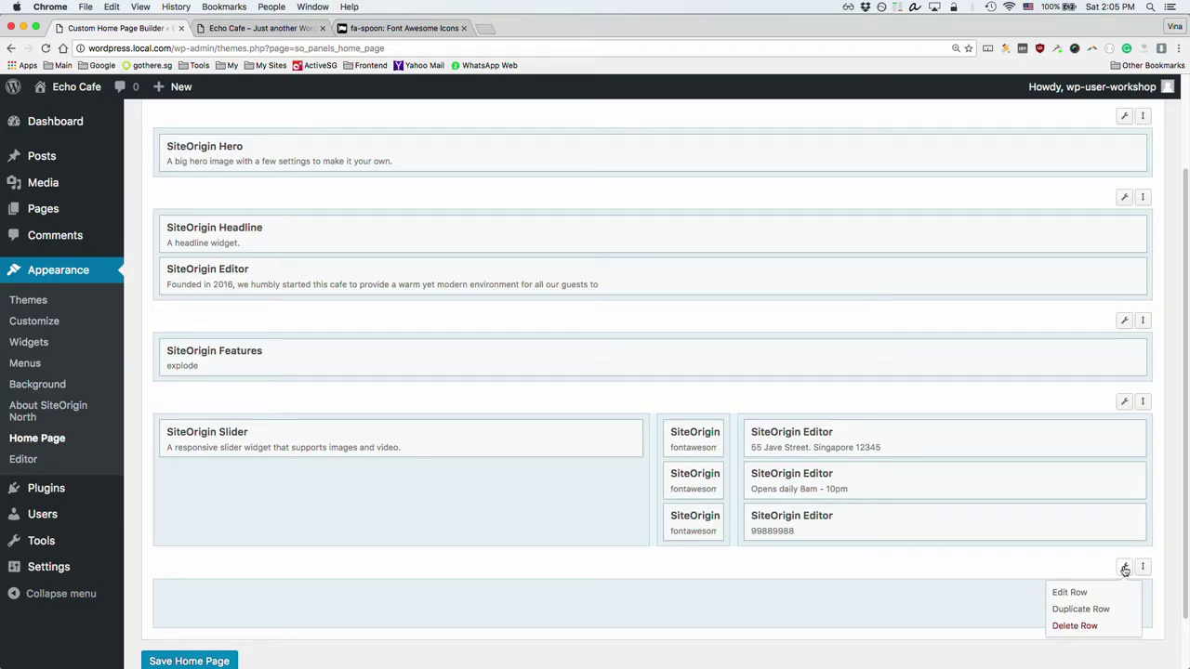
left_click(1077, 592)
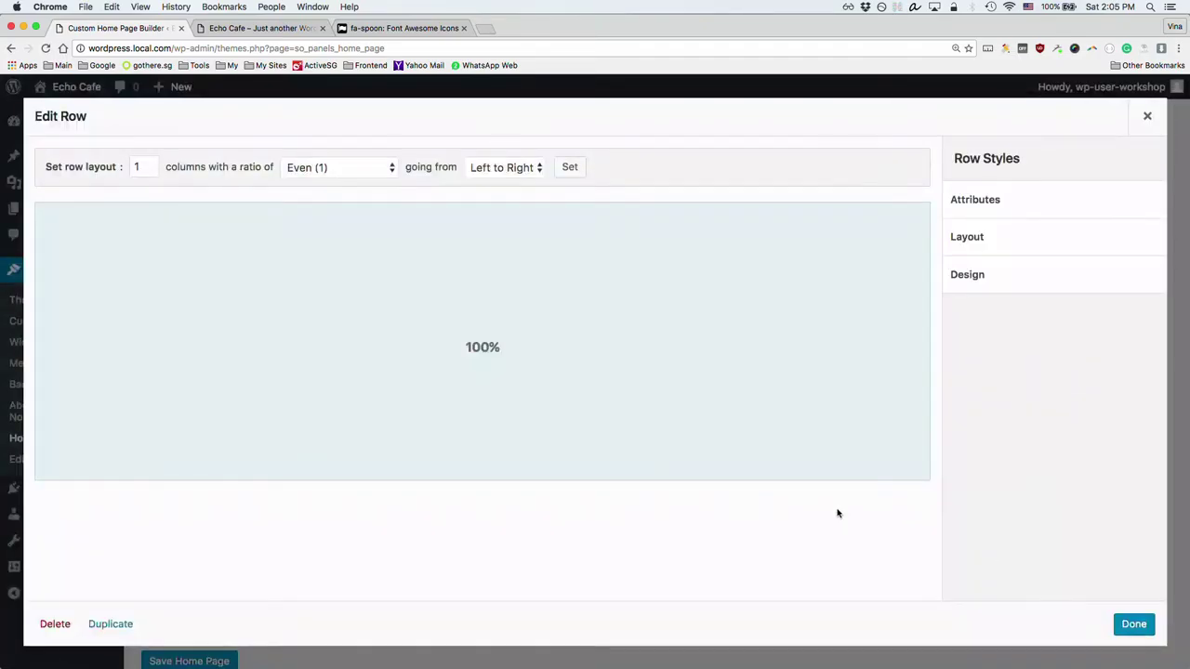
left_click(986, 236)
left_click(1040, 548)
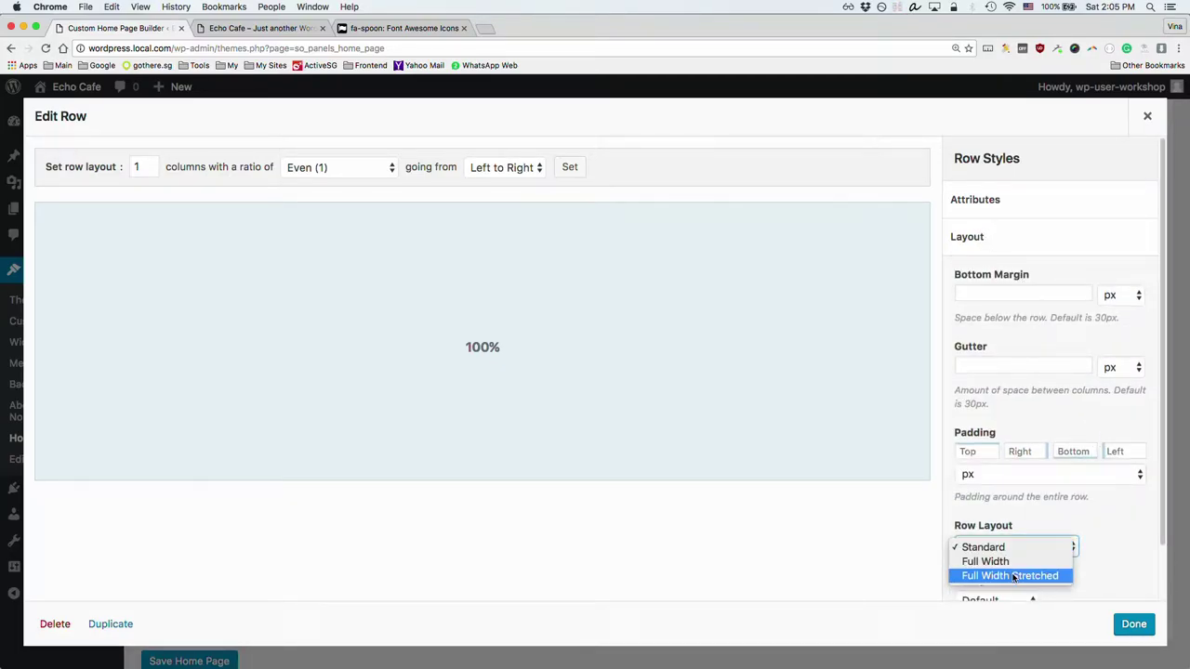
left_click(1015, 576)
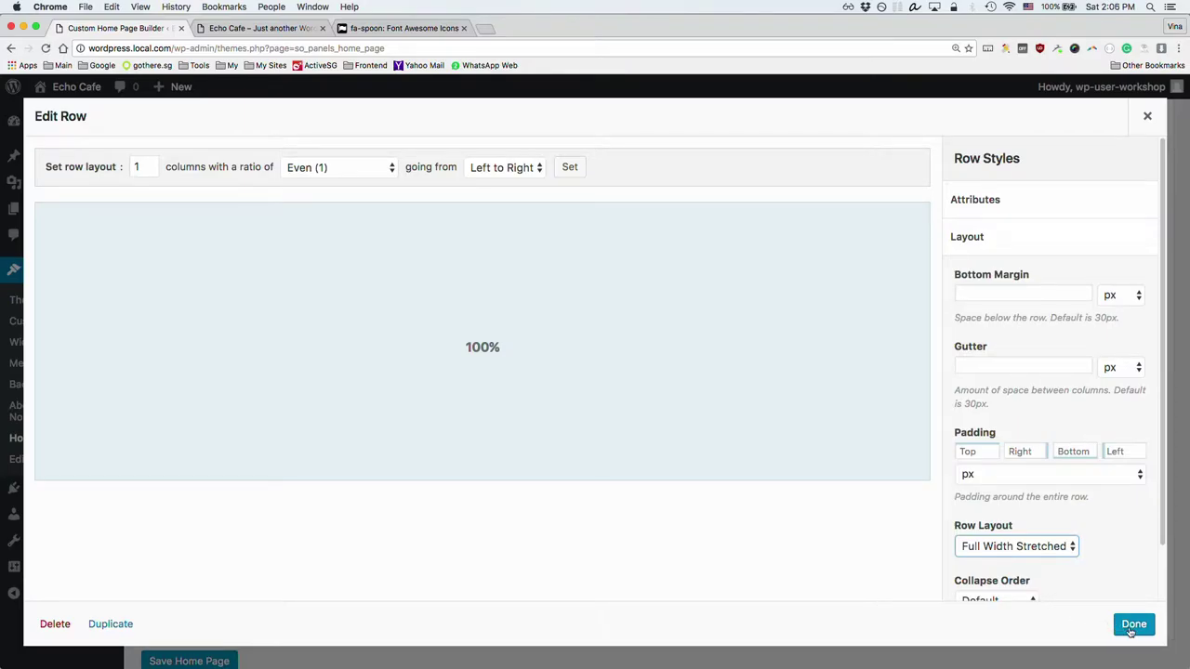
left_click(1134, 629)
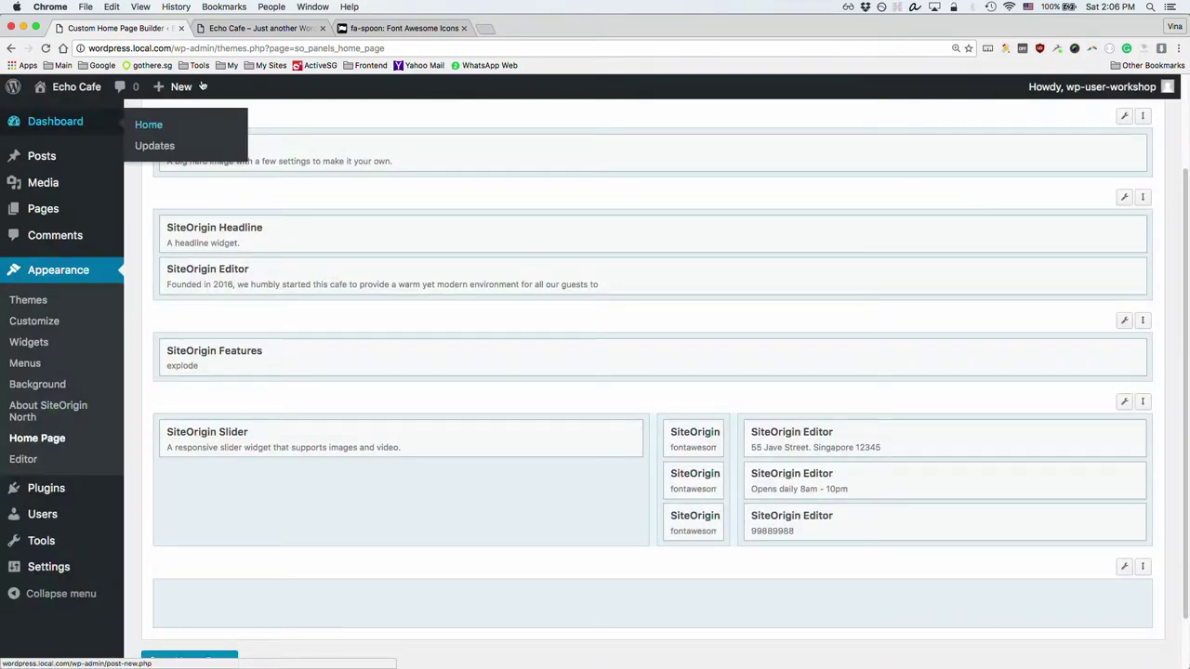
Step: Add a SiteOrigin Hero widget to the empty bottom row and open its settings
left_click(242, 604)
scroll(242, 207, "up", 3)
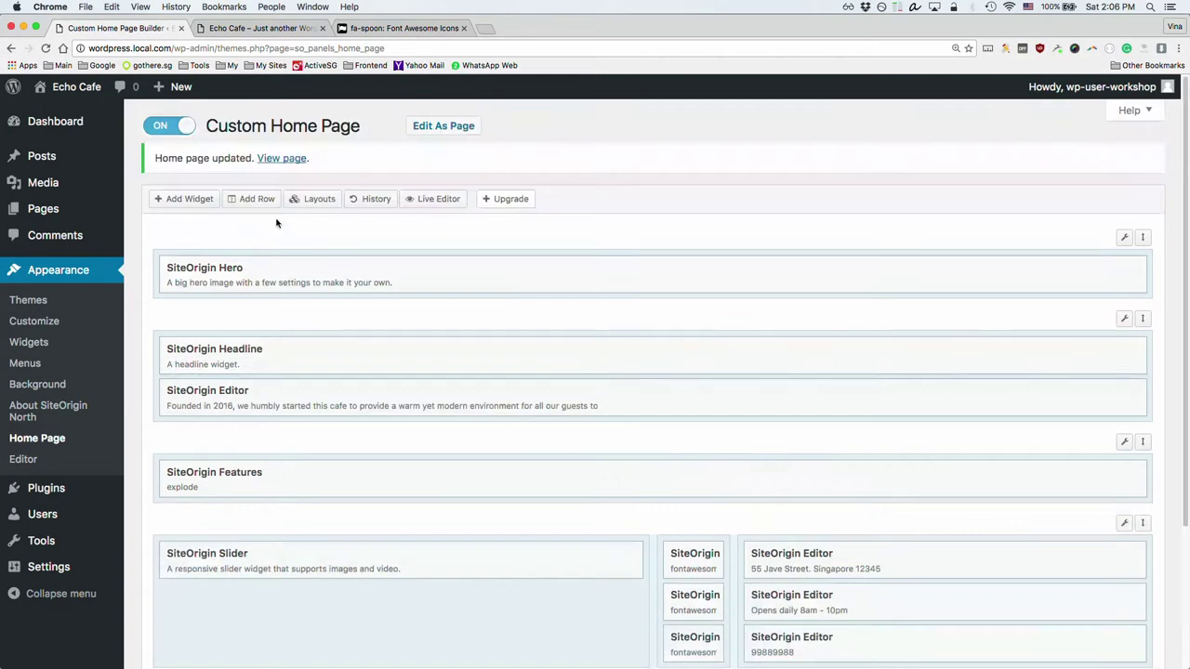
left_click(183, 198)
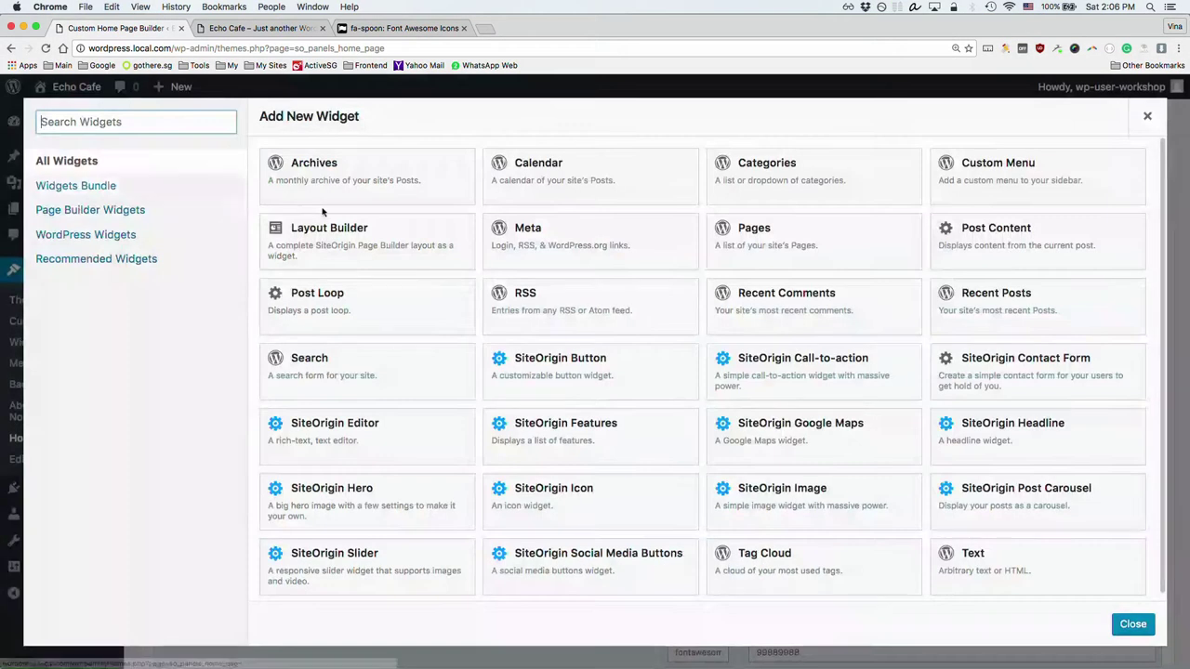
type("he")
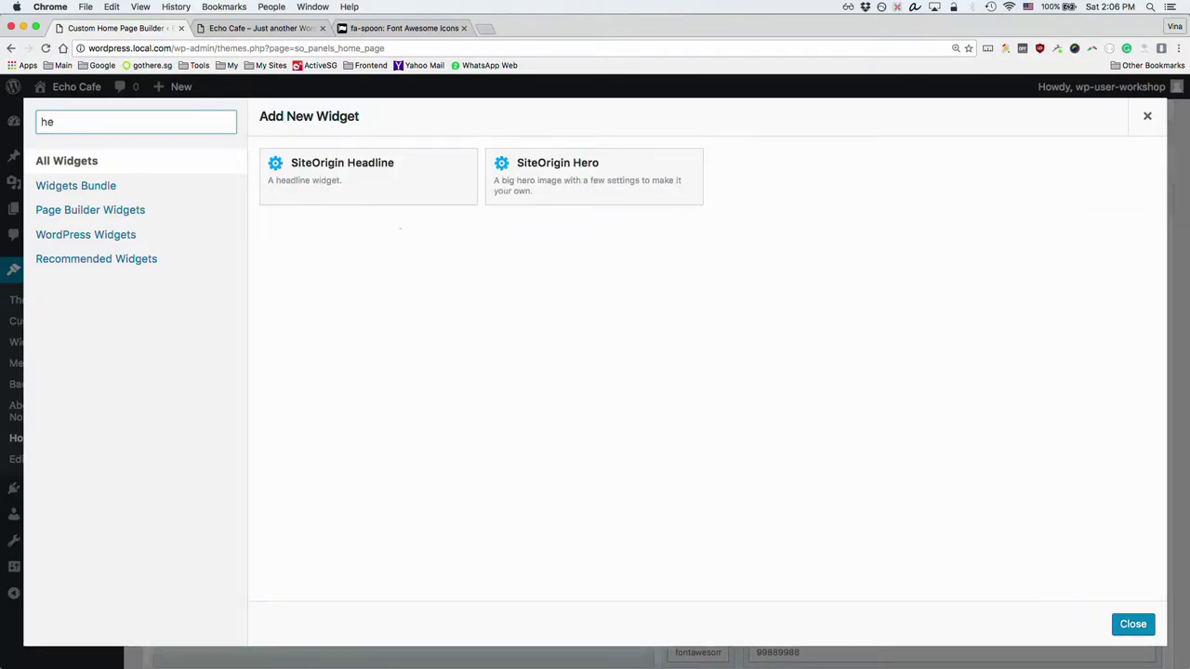
left_click(558, 186)
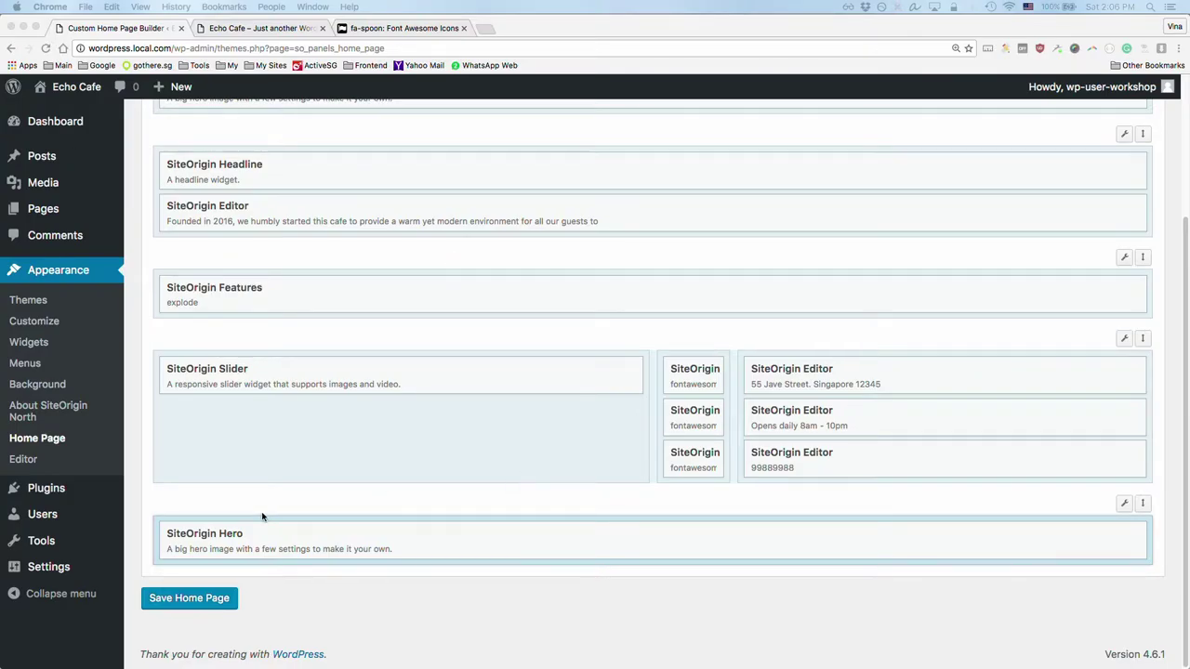
left_click(208, 533)
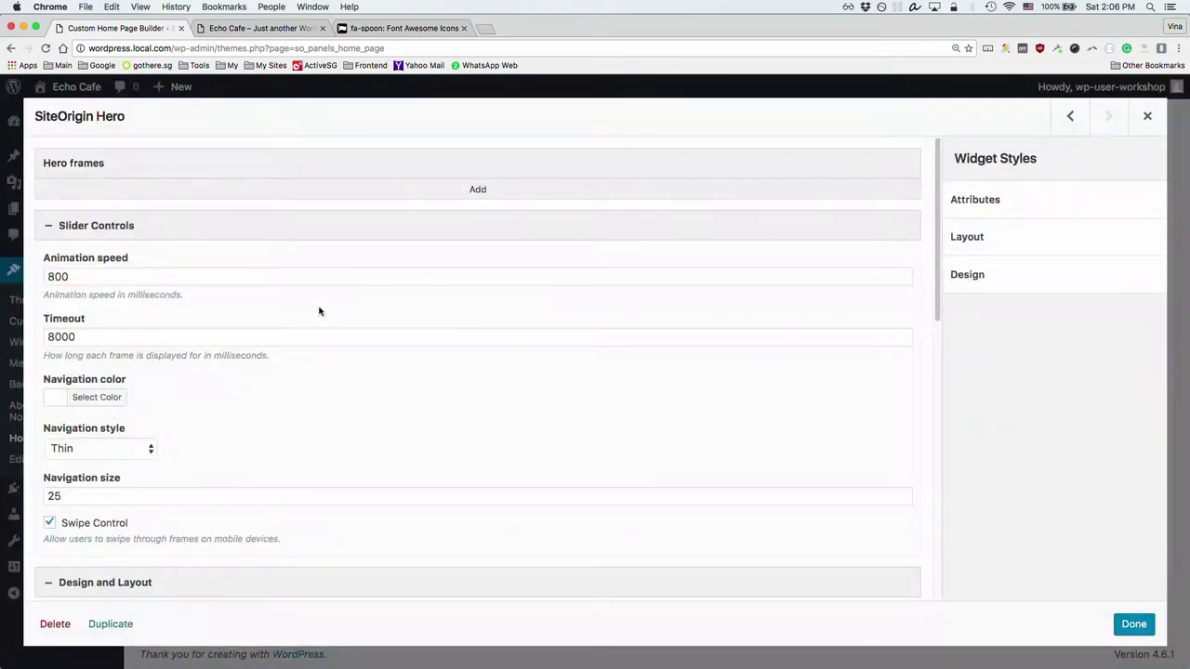
Step: Add a hero frame and type the quote "You can do it~" - Cofee
left_click(479, 189)
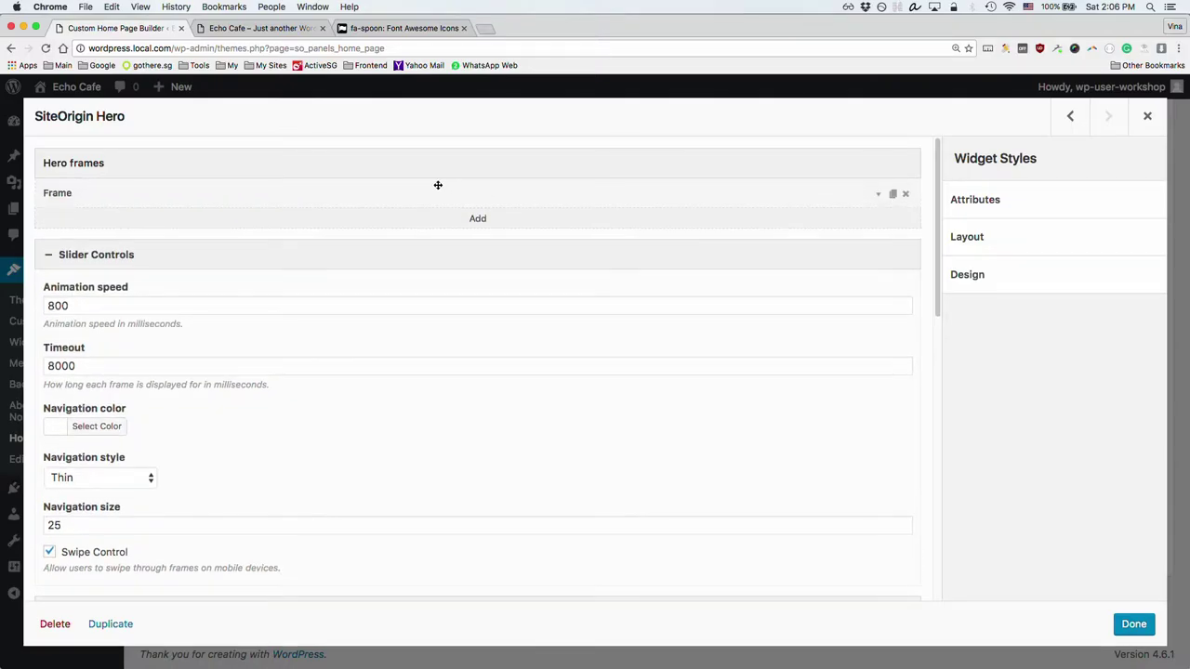
left_click(434, 194)
left_click(416, 340)
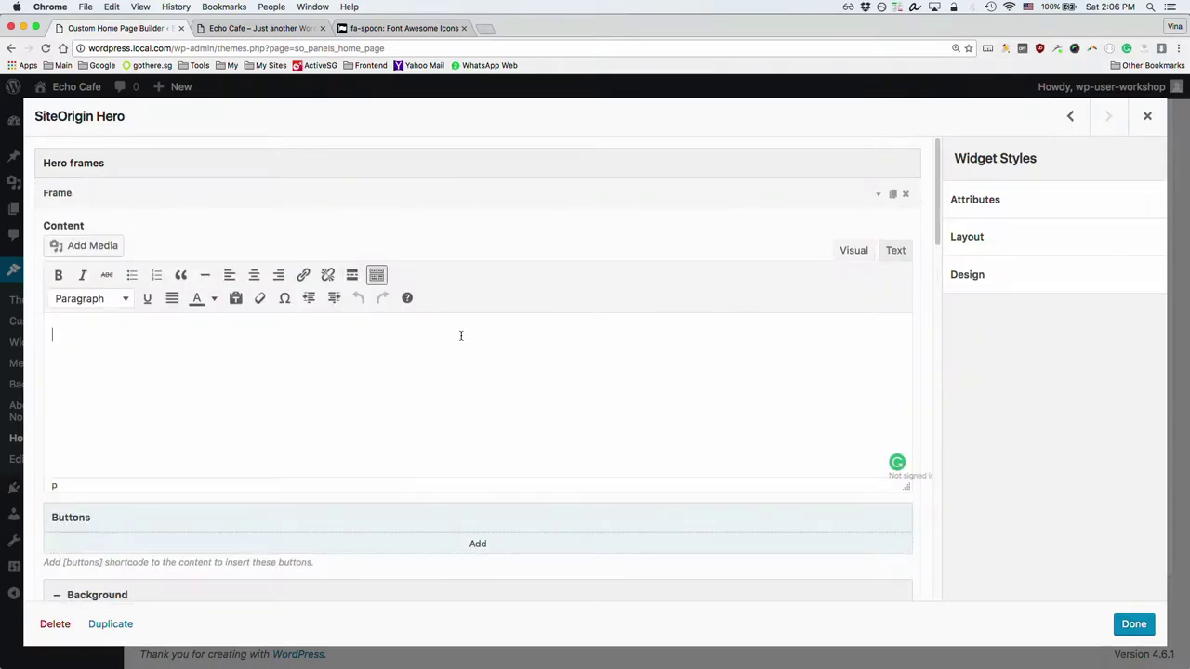
type("You")
key("BackSpace")
key("BackSpace")
type("\"You can do it")
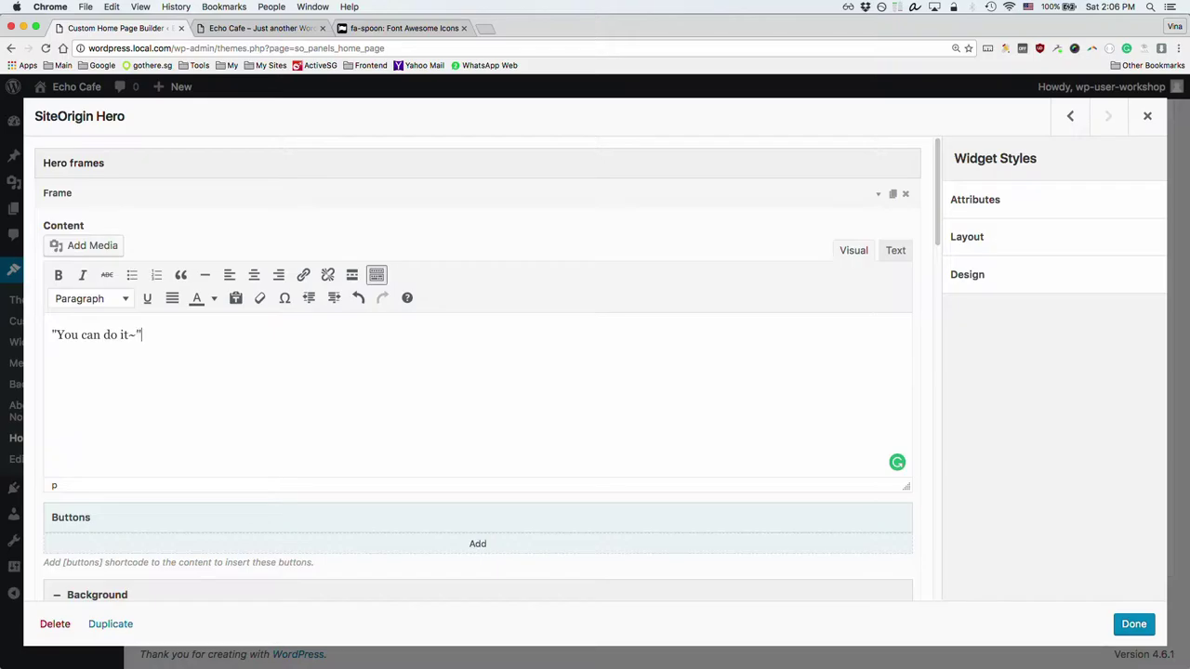
type("~\" - Cof")
Step: Format the quote line as a centered Heading 3
double_click(153, 336)
key("super+shift+Left")
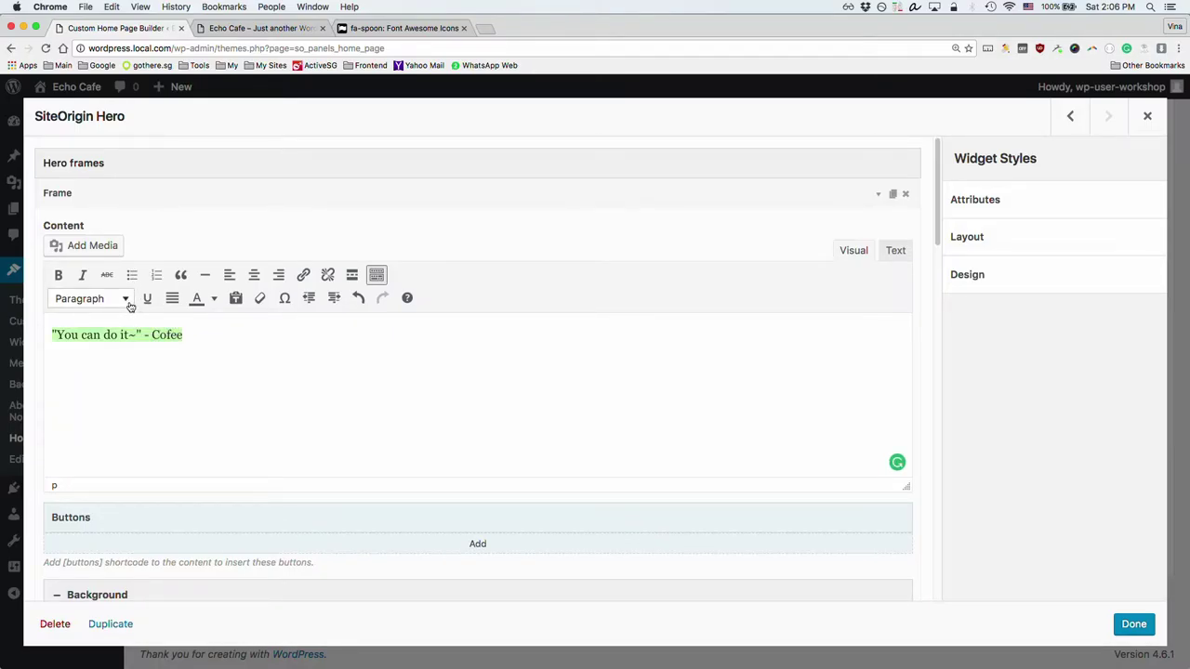
left_click(129, 303)
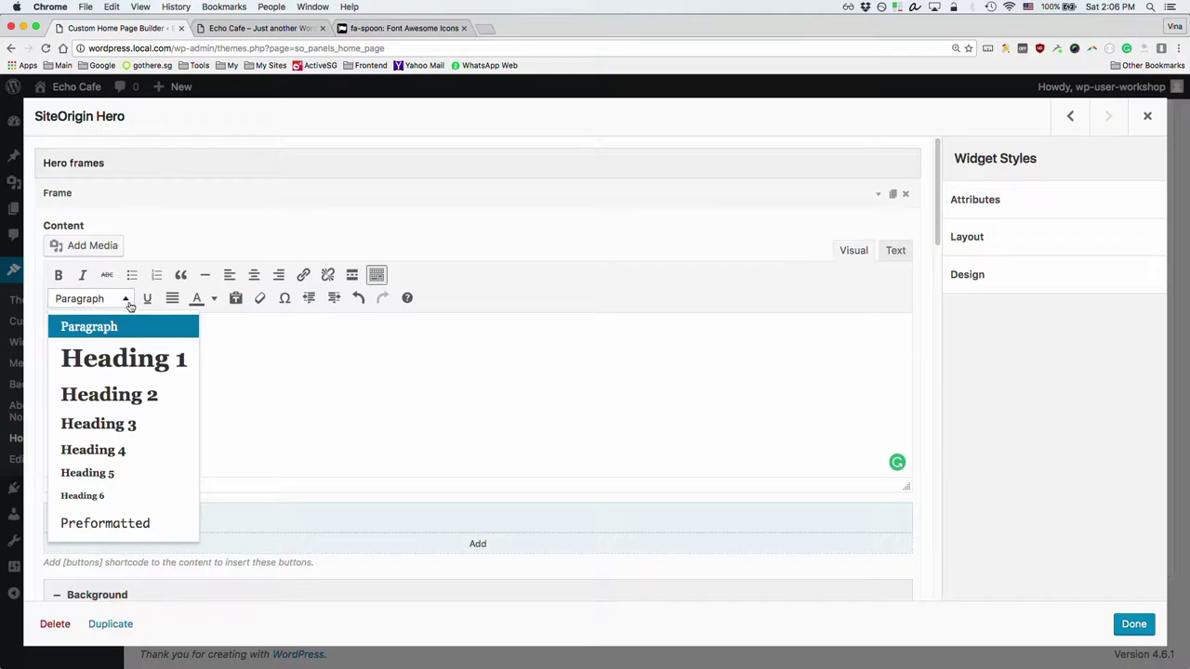
left_click(131, 425)
left_click(253, 276)
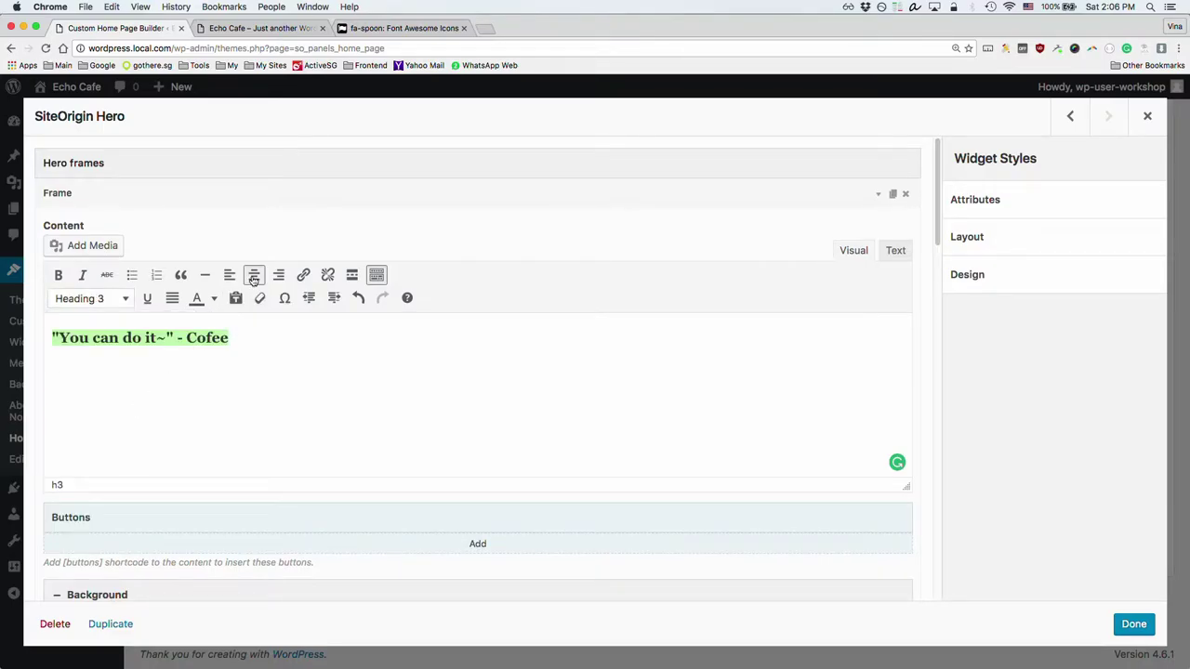
left_click(567, 336)
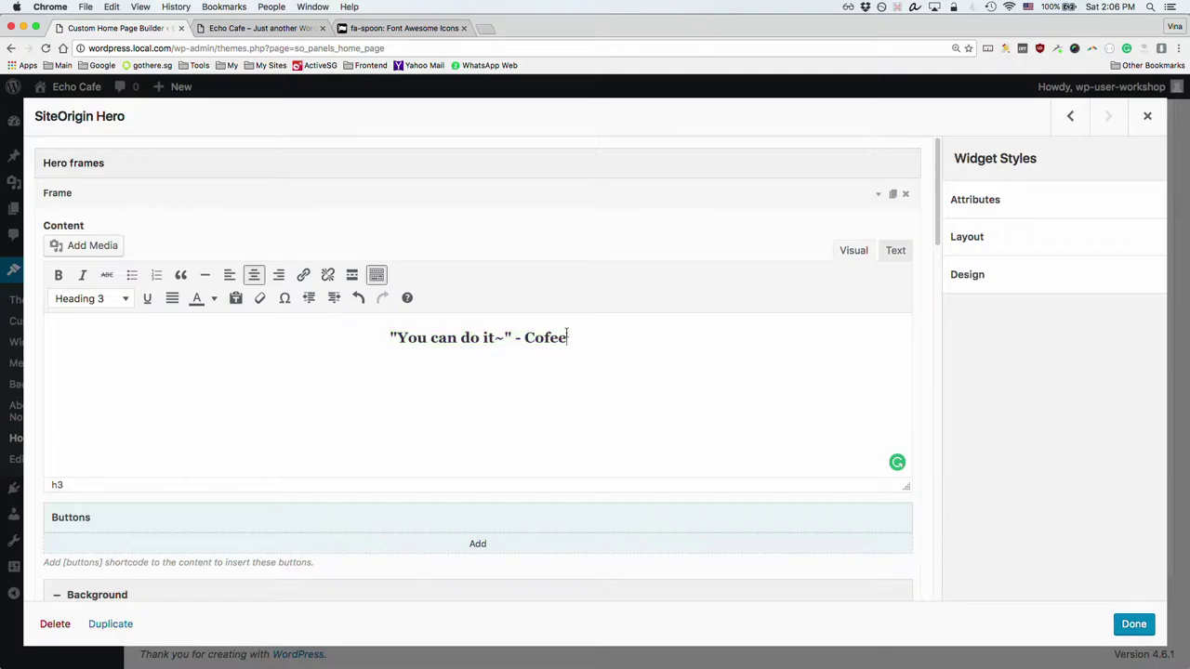
Step: Correct 'Cofee' to 'Coffee' and italicise the word Coffee
left_click(547, 338)
type("f")
double_click(544, 338)
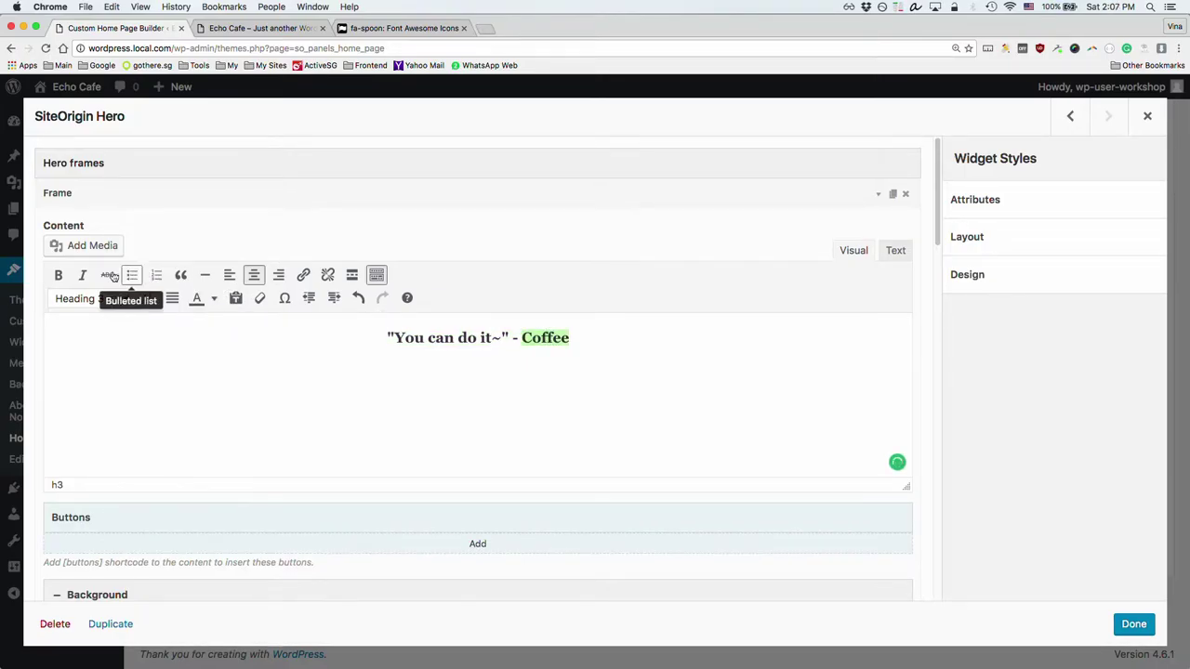
left_click(84, 276)
left_click(628, 338)
scroll(295, 426, "down", 1)
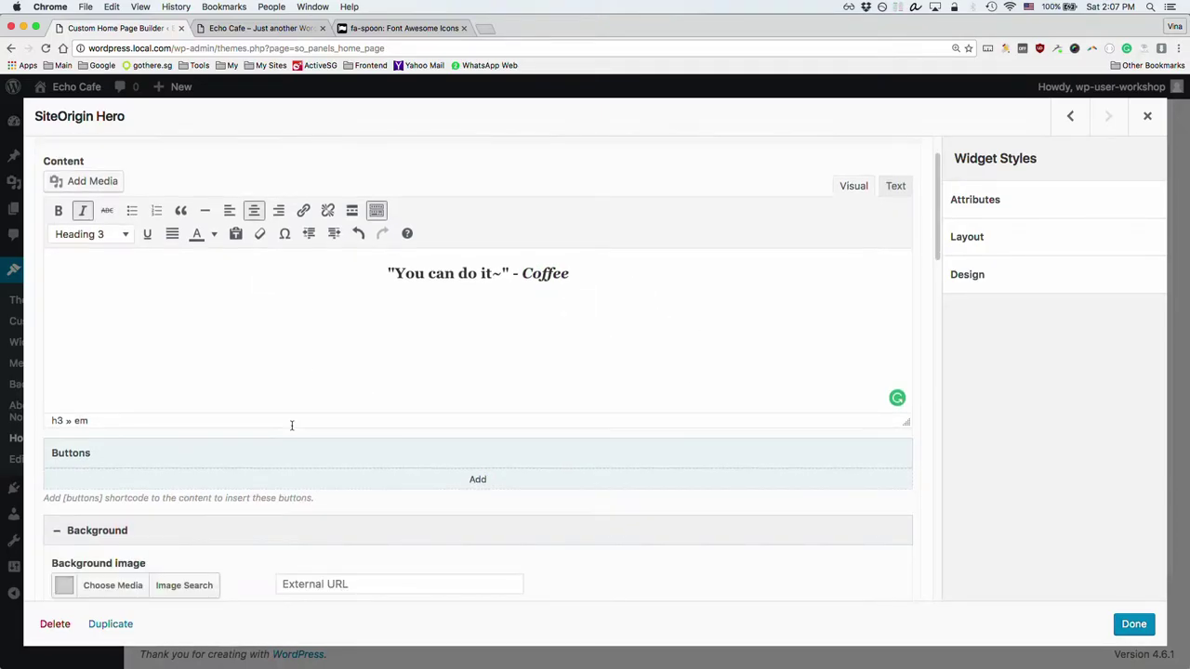
scroll(468, 530, "down", 3)
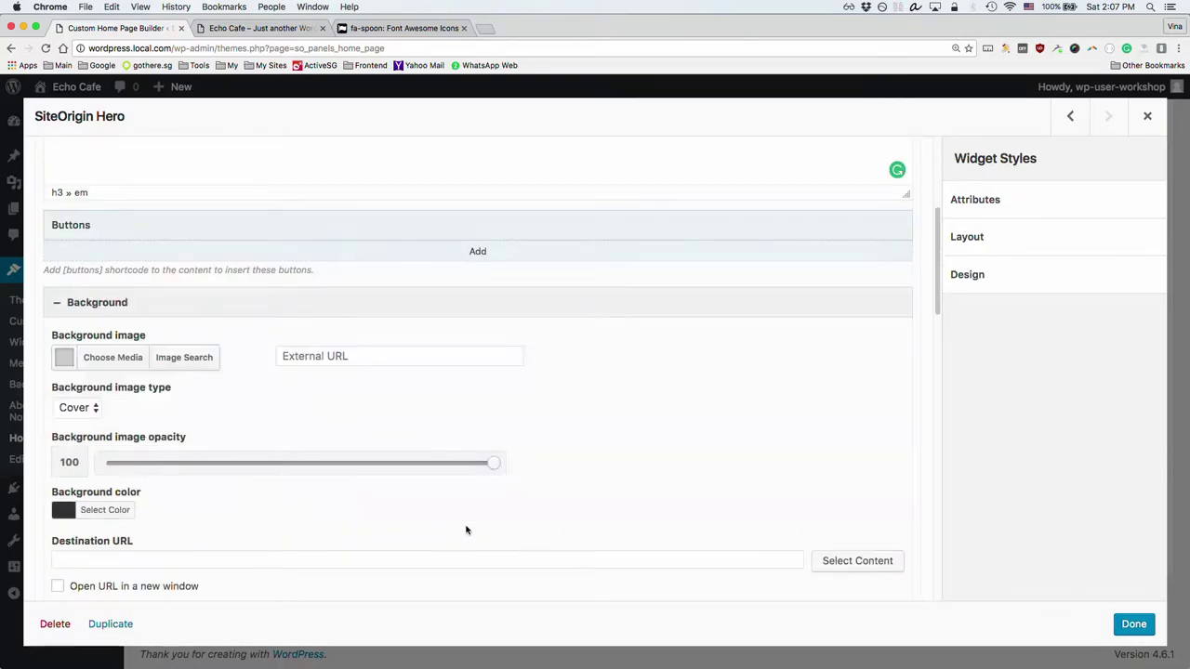
left_click(277, 35)
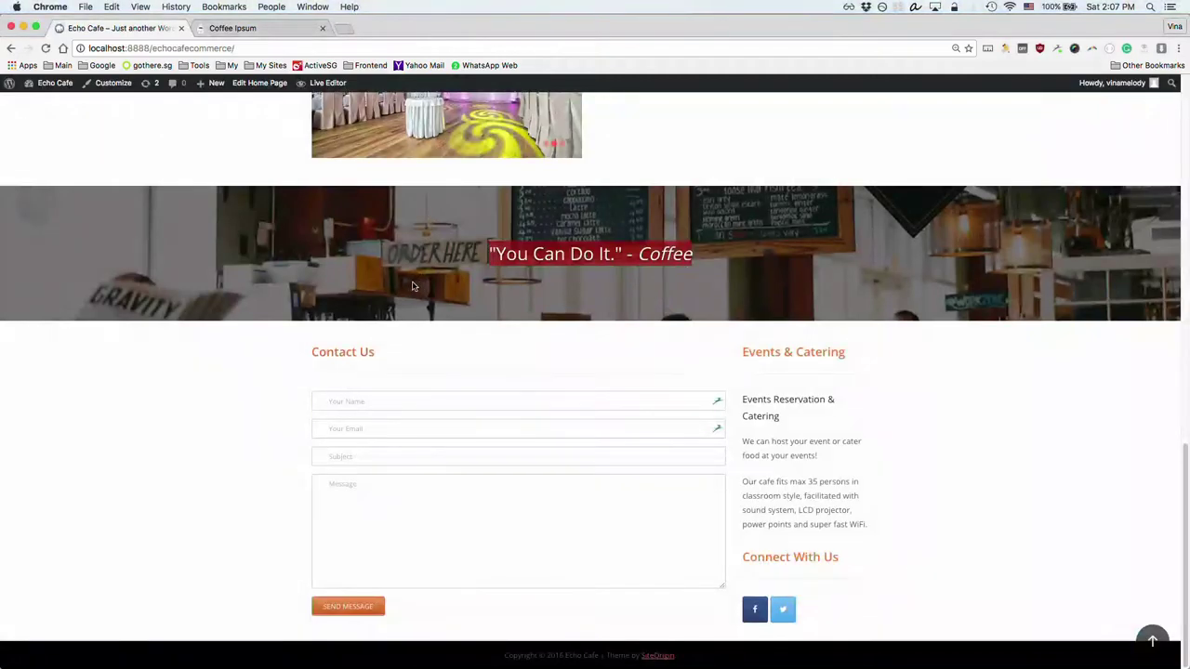
scroll(413, 286, "up", 3)
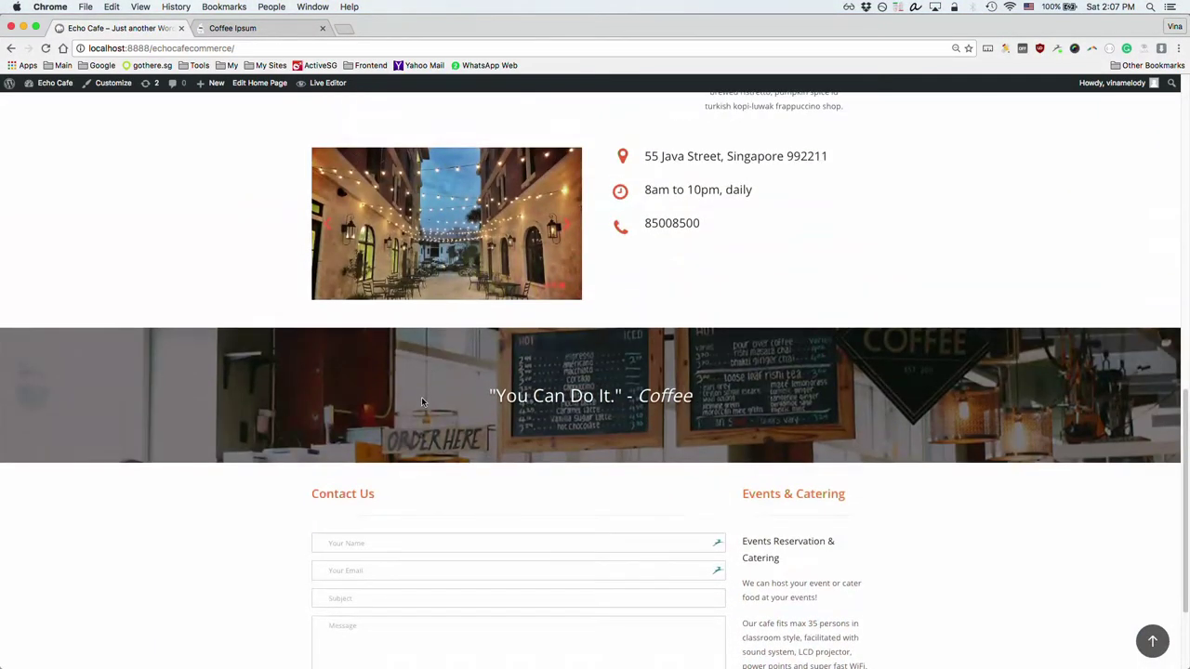
scroll(565, 433, "up", 2)
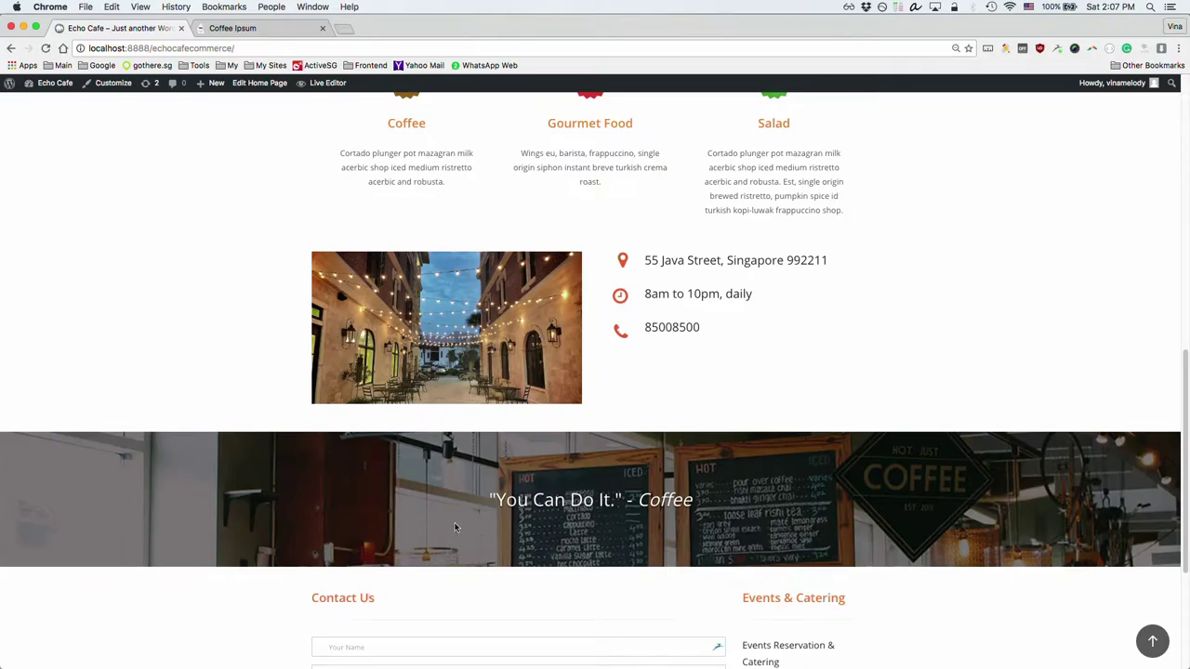
scroll(460, 548, "down", 2)
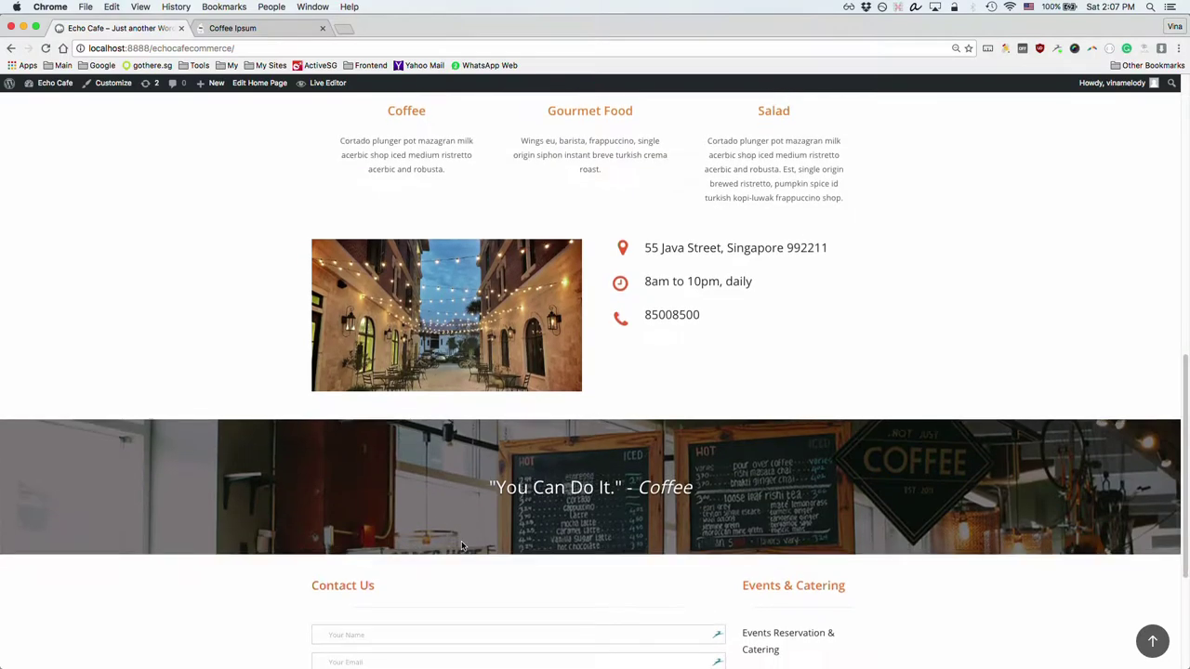
scroll(462, 546, "down", 3)
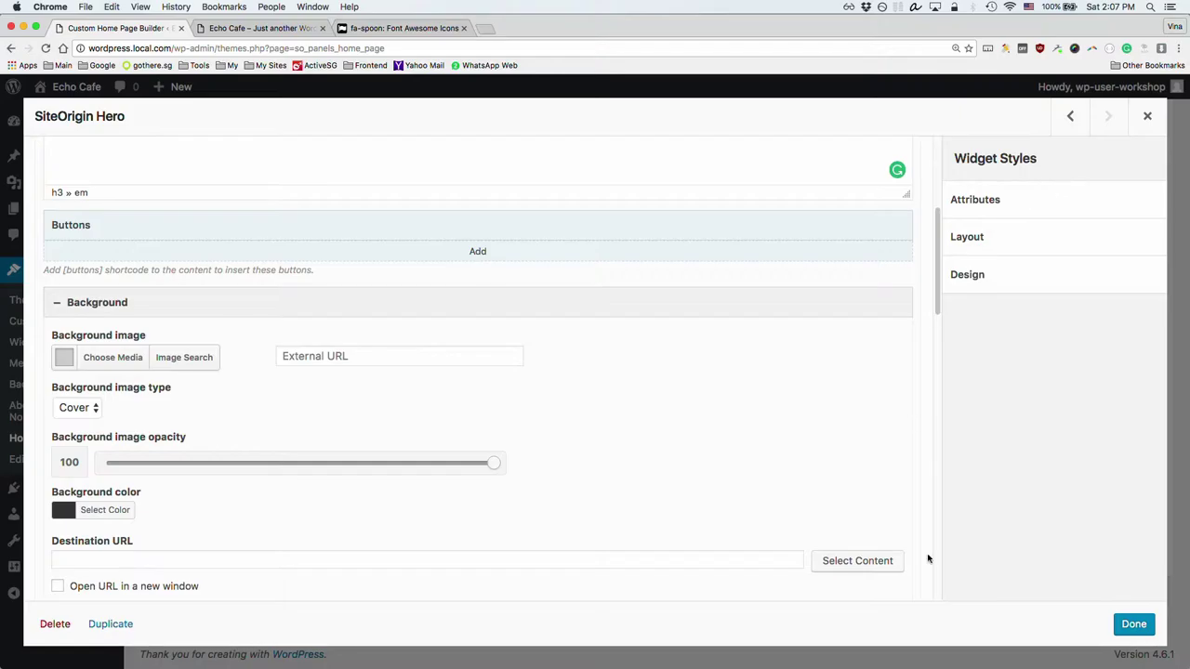
Step: Upload interior.jpg and set it as the hero row's background image
left_click(1134, 625)
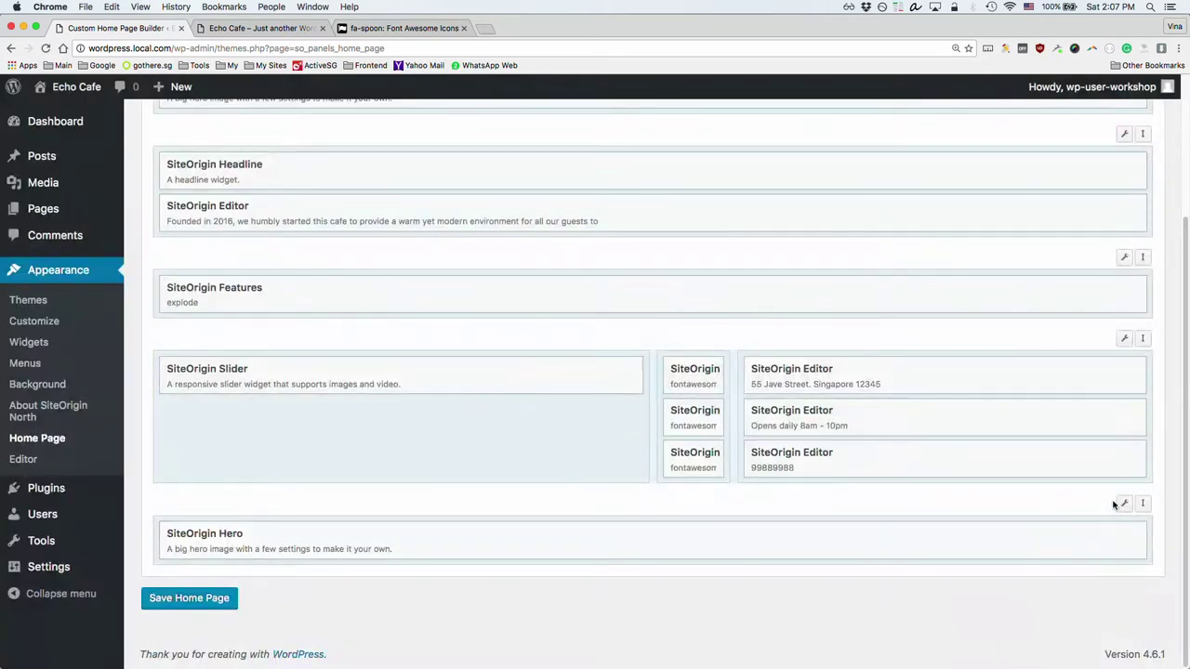
mouse_move(1123, 504)
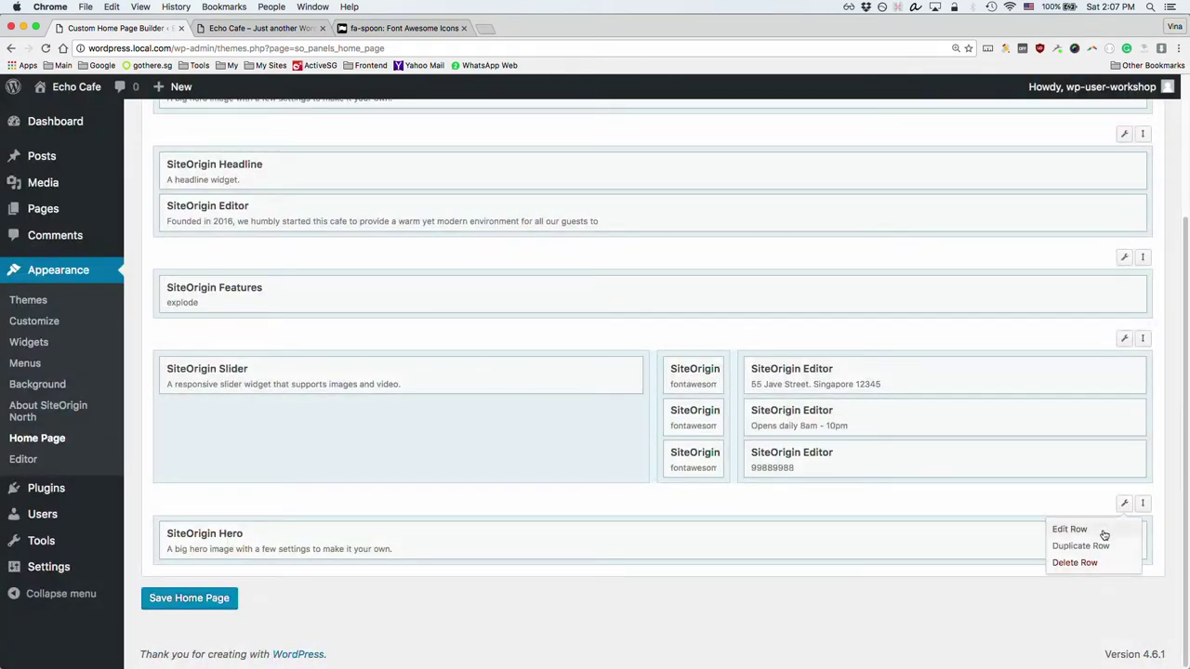
left_click(1070, 530)
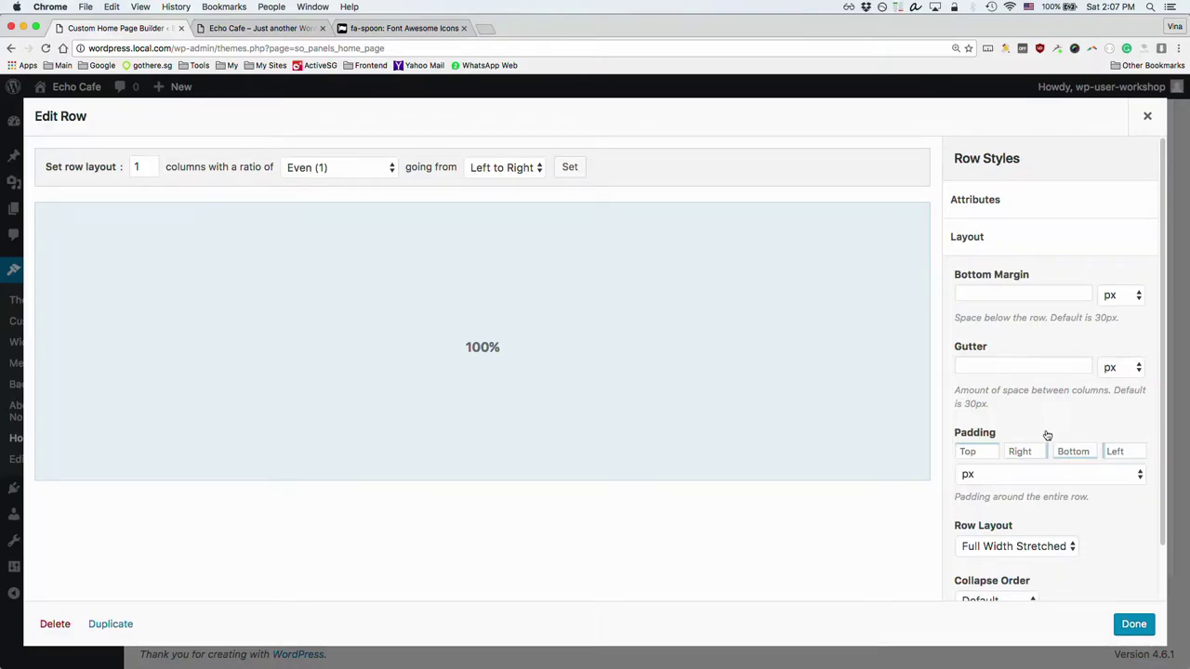
left_click(978, 237)
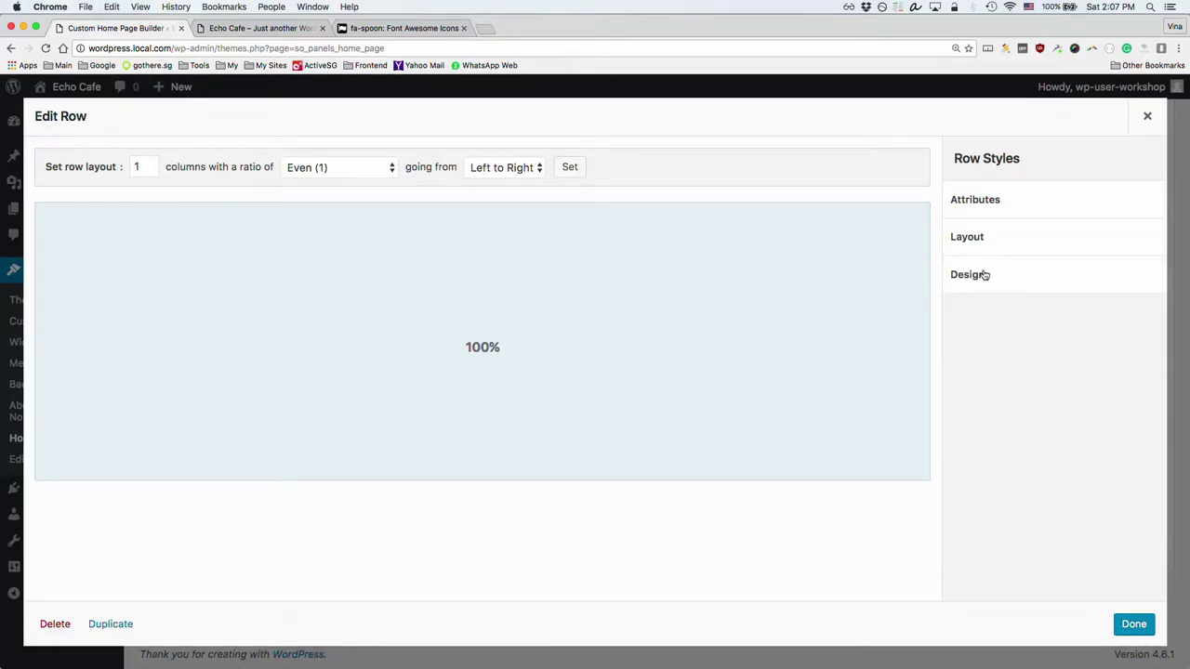
left_click(984, 271)
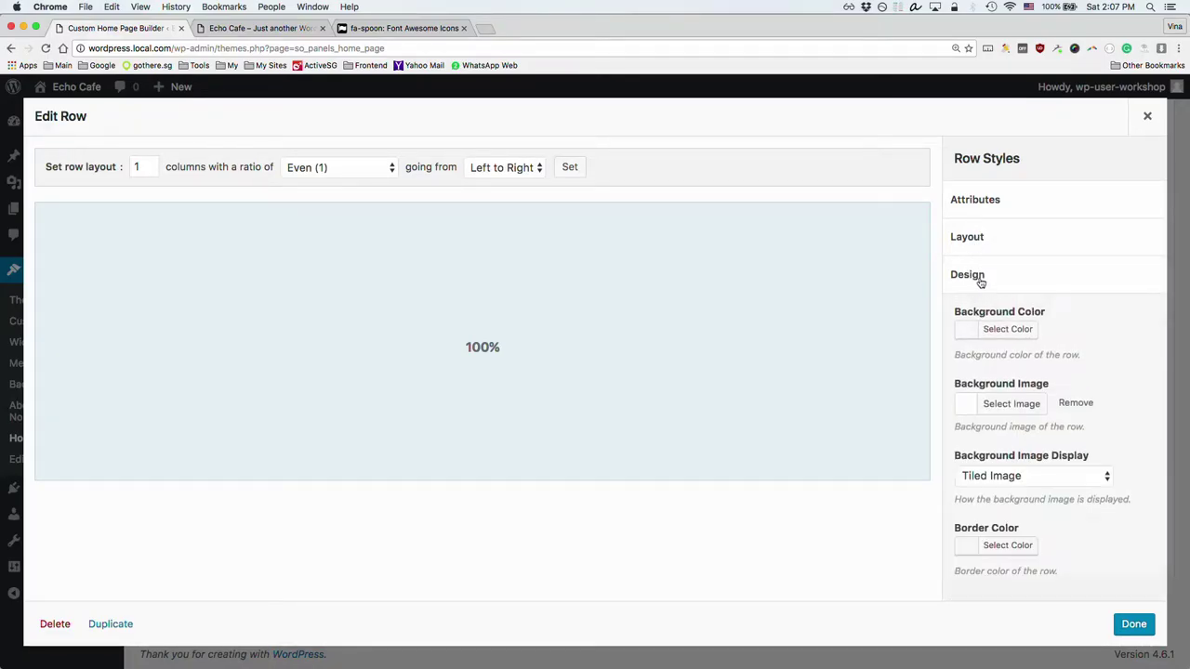
left_click(1010, 404)
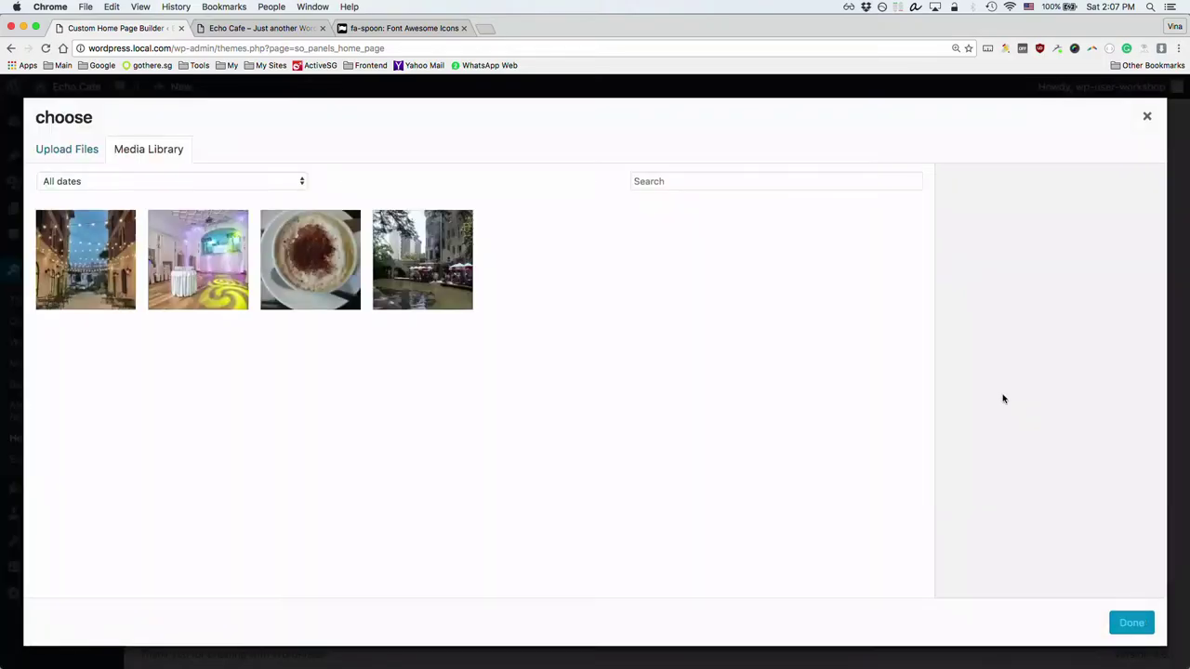
key("super+Tab")
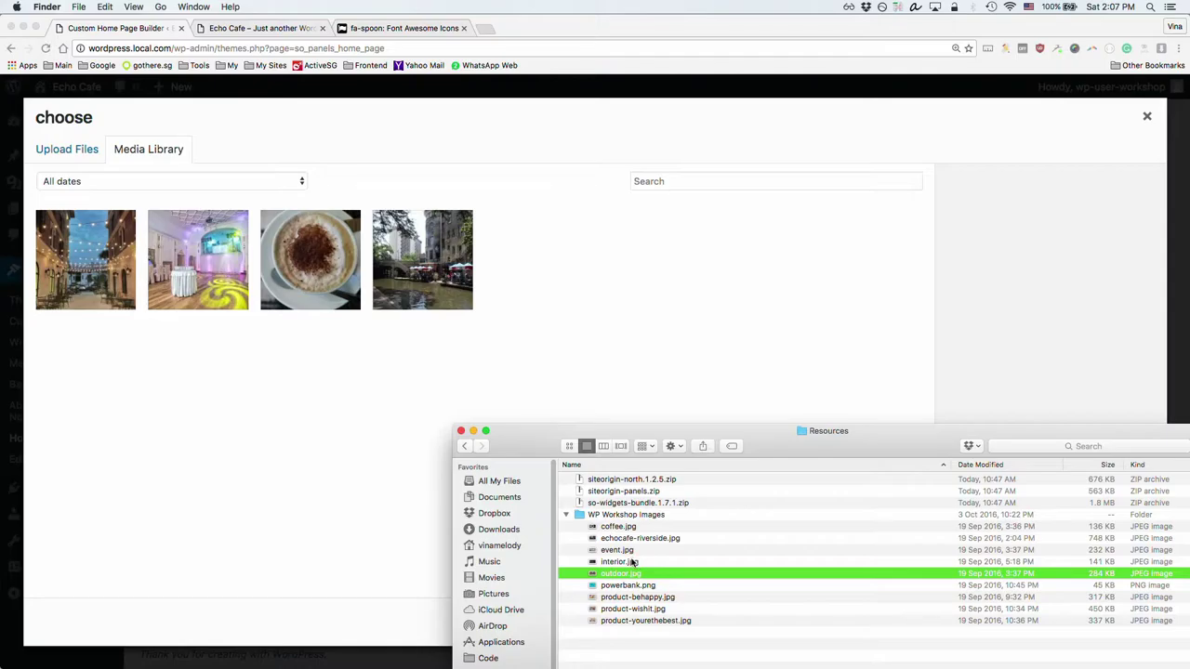
left_click_drag(632, 563, 626, 319)
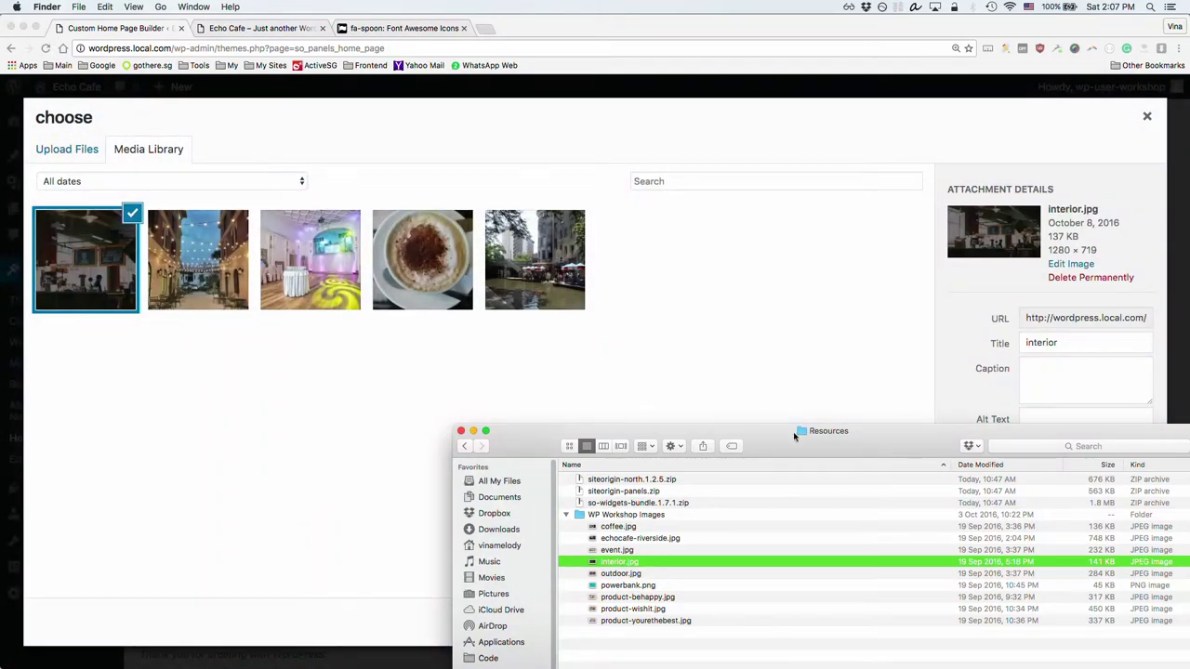
left_click(832, 379)
left_click(1130, 624)
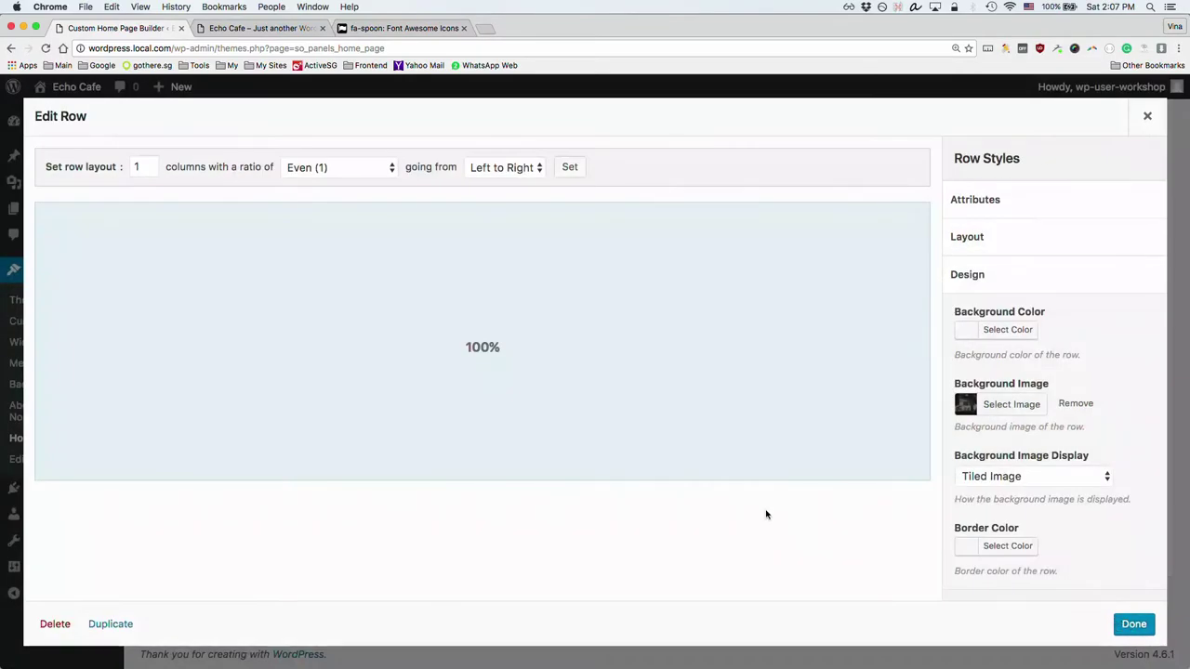
Step: Display the row background as Parallax (Original Size) and save the home page
left_click(1009, 478)
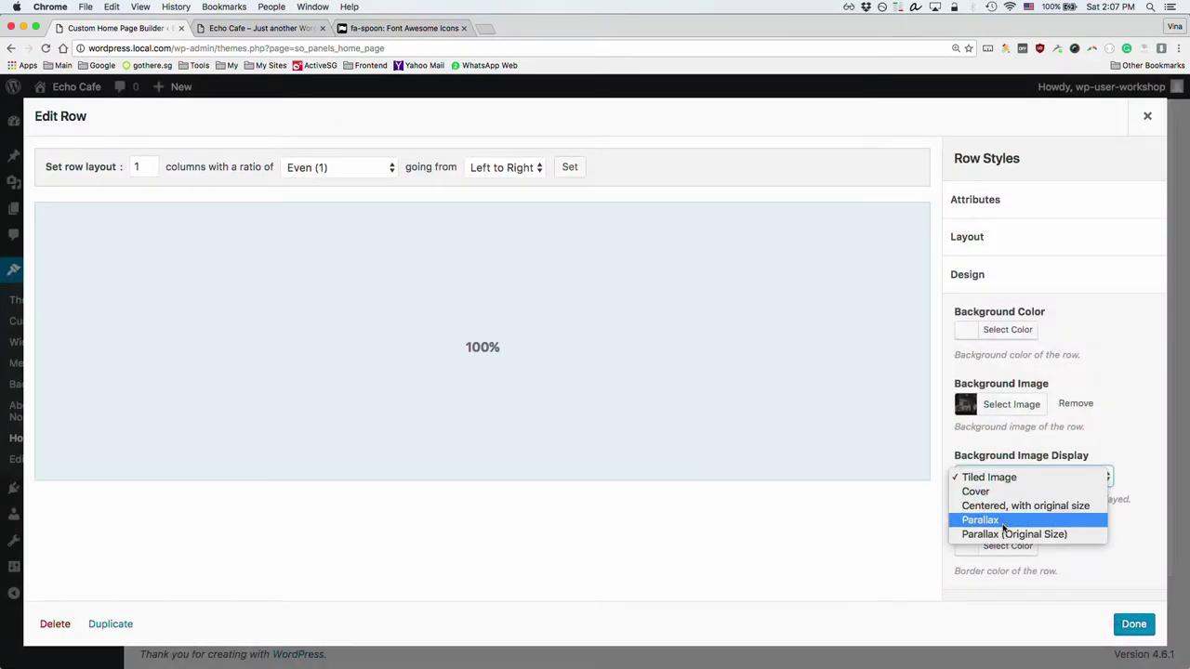
left_click(1004, 534)
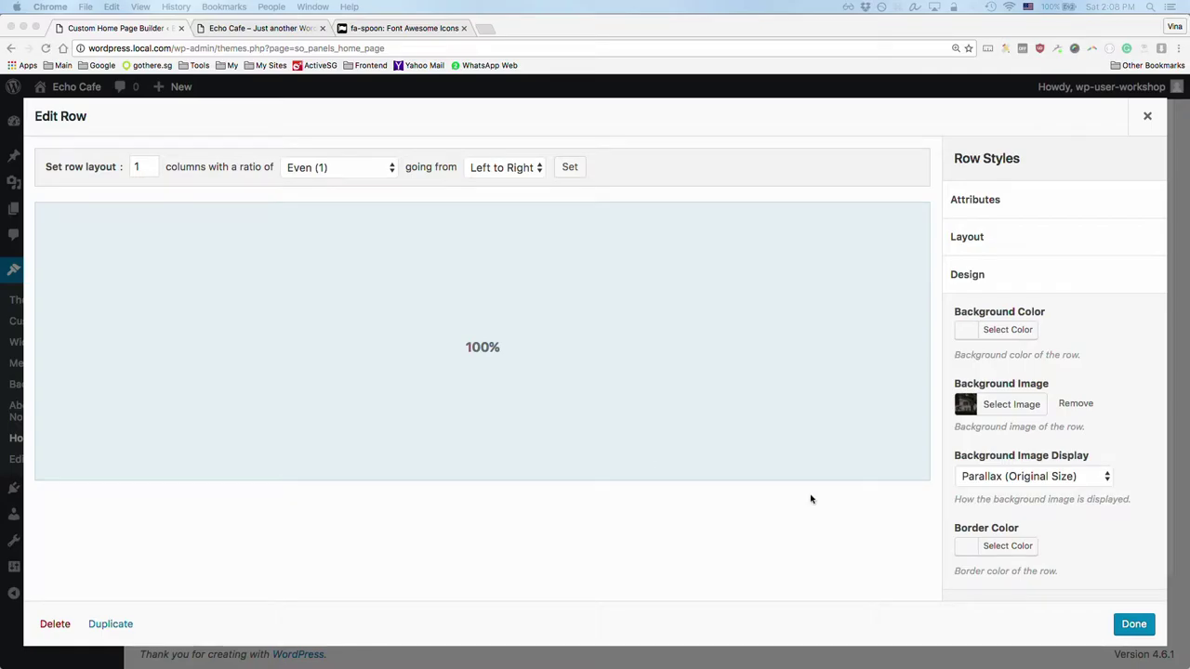
left_click(1134, 625)
left_click(170, 598)
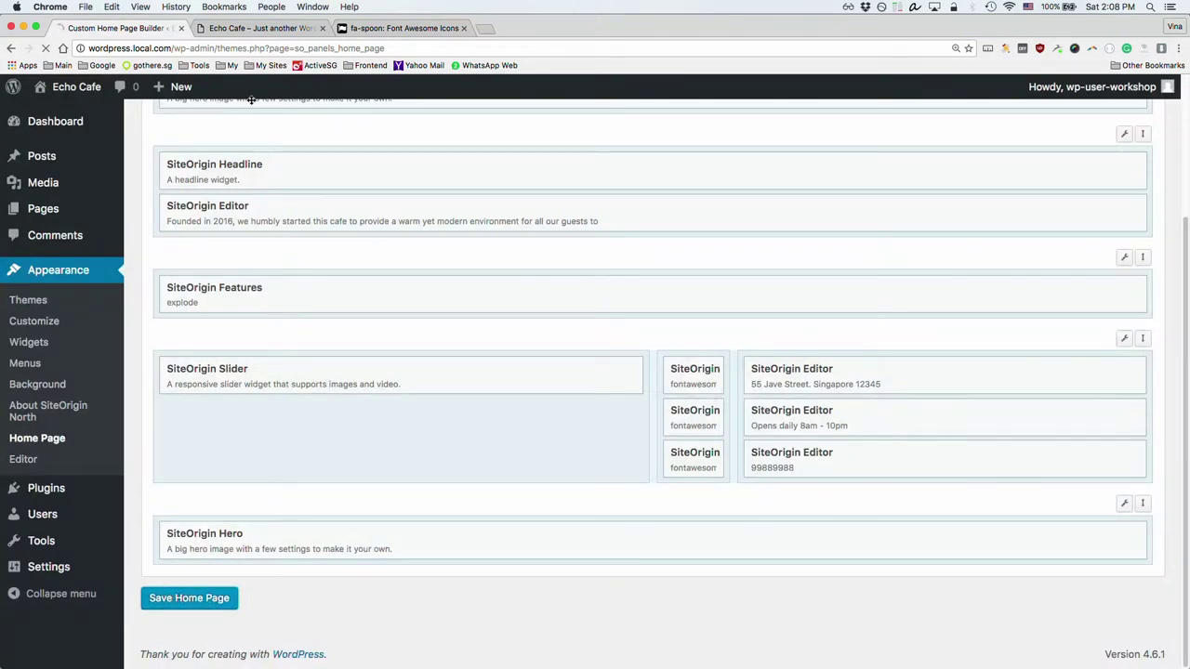
Step: Reload the live Echo Cafe site to review the new banner
left_click(290, 29)
key("super+r")
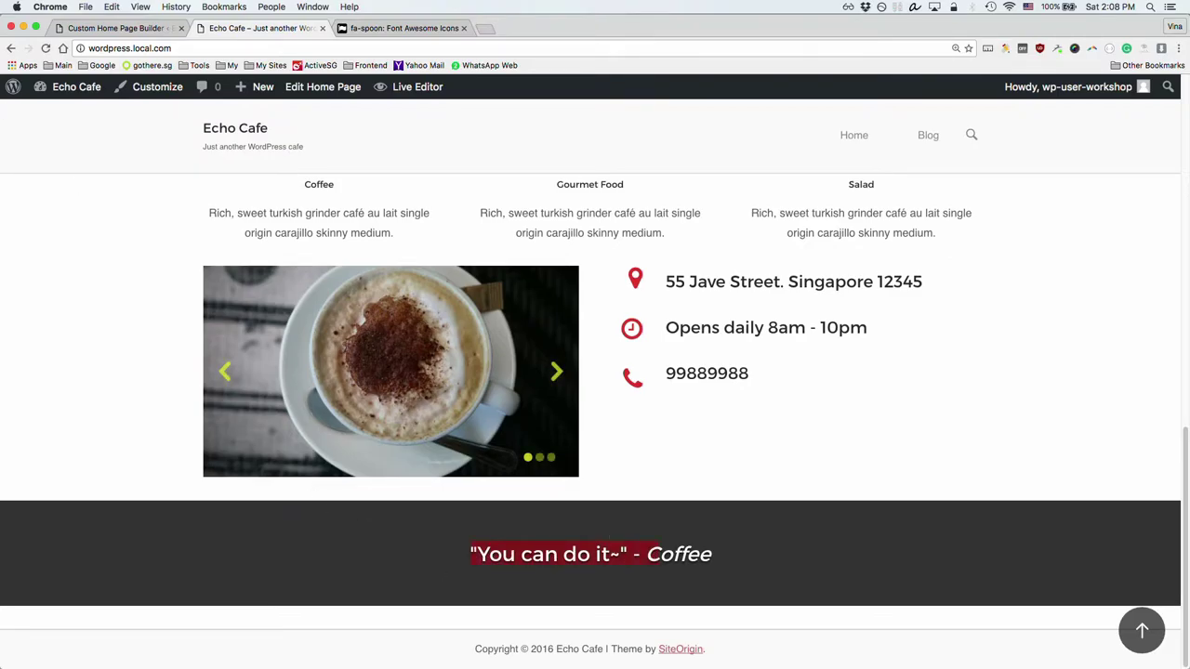
left_click(113, 34)
scroll(595, 406, "up", 5)
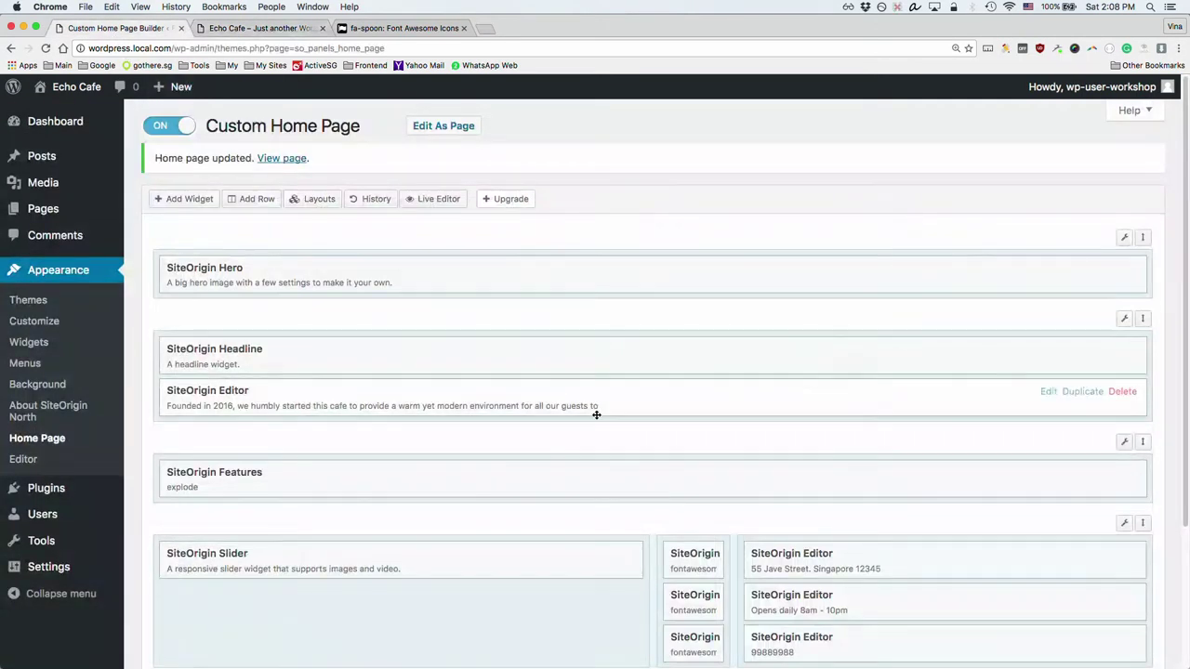
scroll(868, 552, "down", 5)
Step: Change the hero row's Background Image Display to plain Parallax
left_click(1124, 503)
left_click(977, 283)
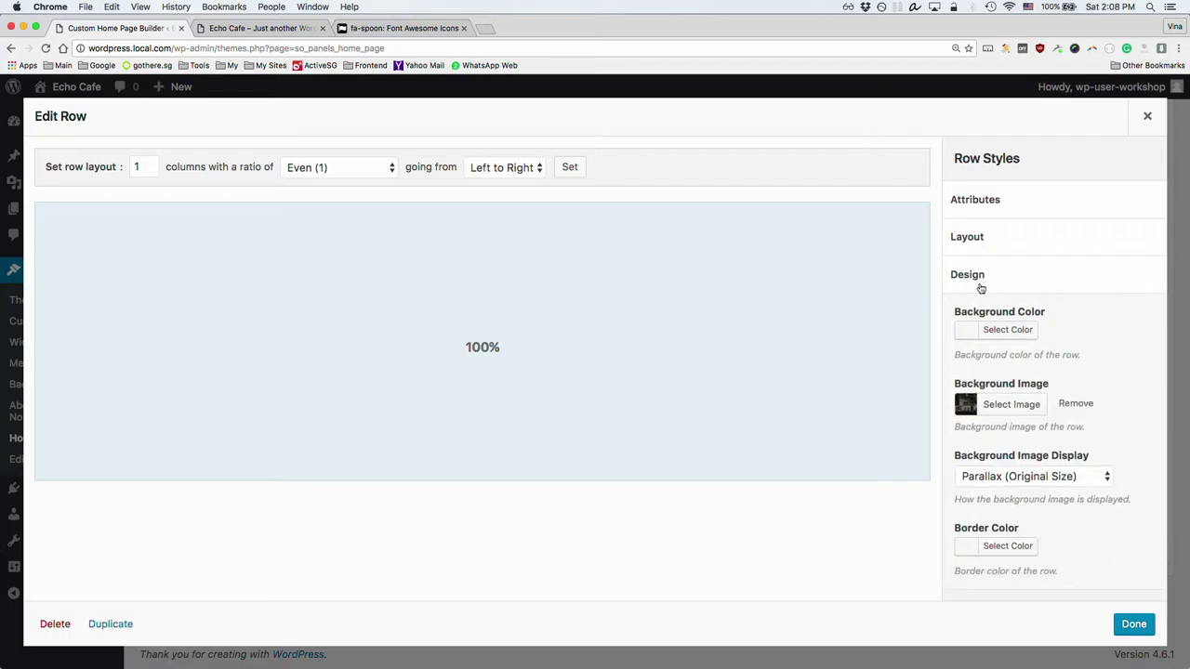
left_click(1023, 476)
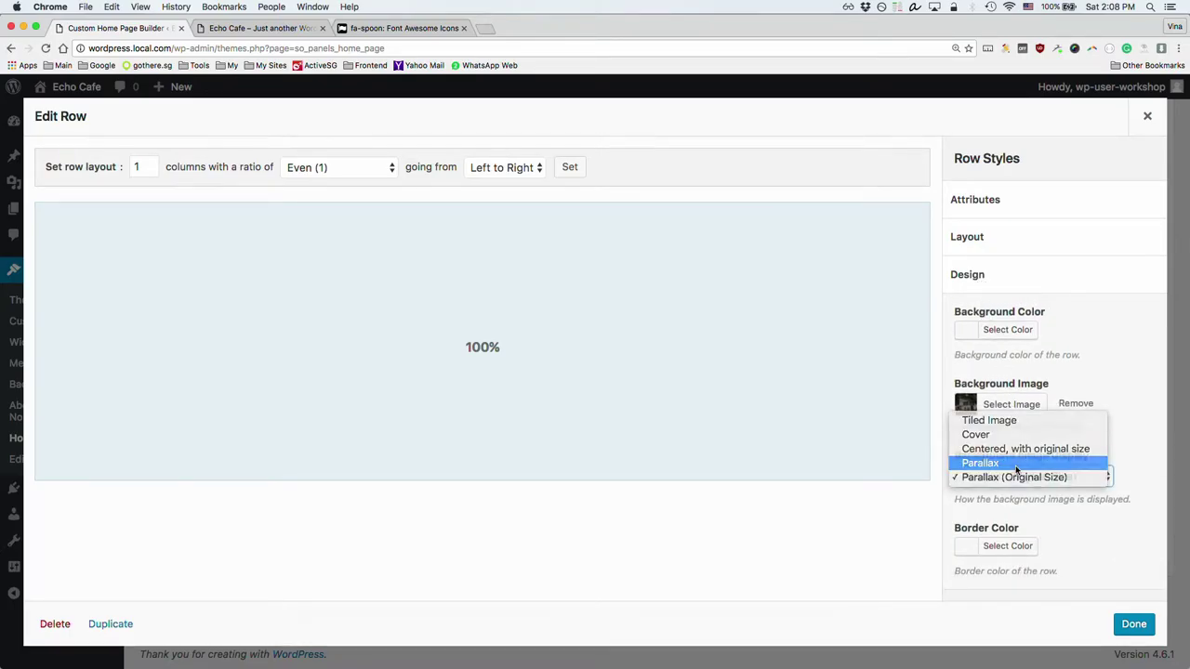
left_click(1023, 465)
left_click(1133, 624)
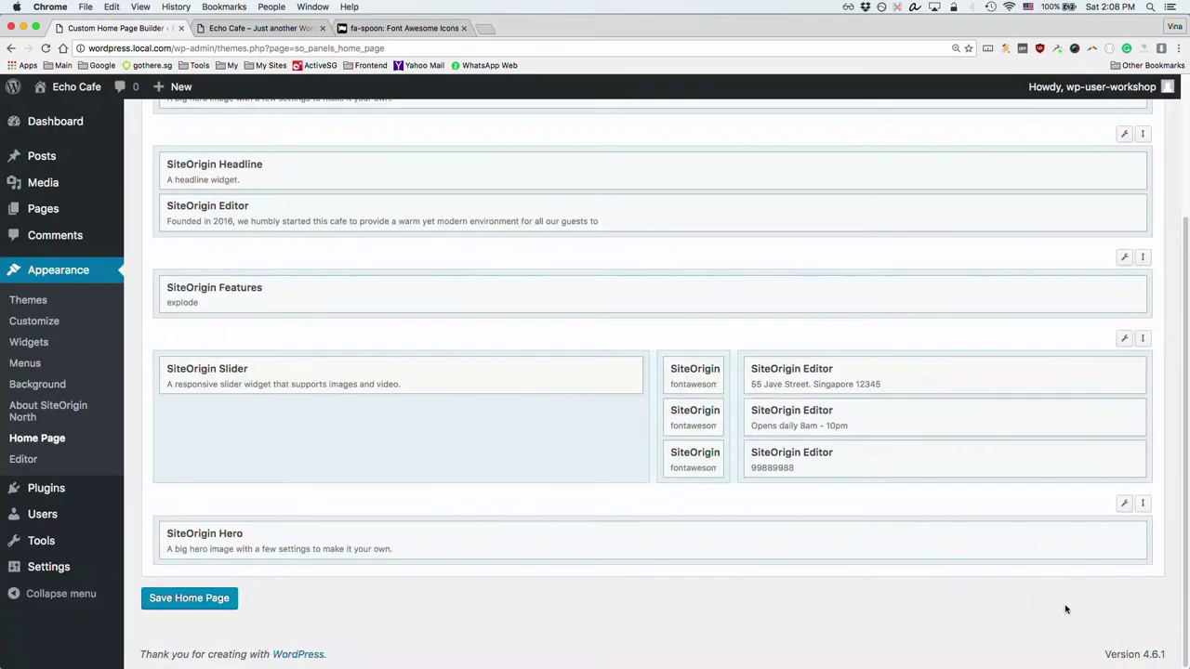
Step: Open the Hero widget's frame settings and compare them with the live page
left_click(203, 540)
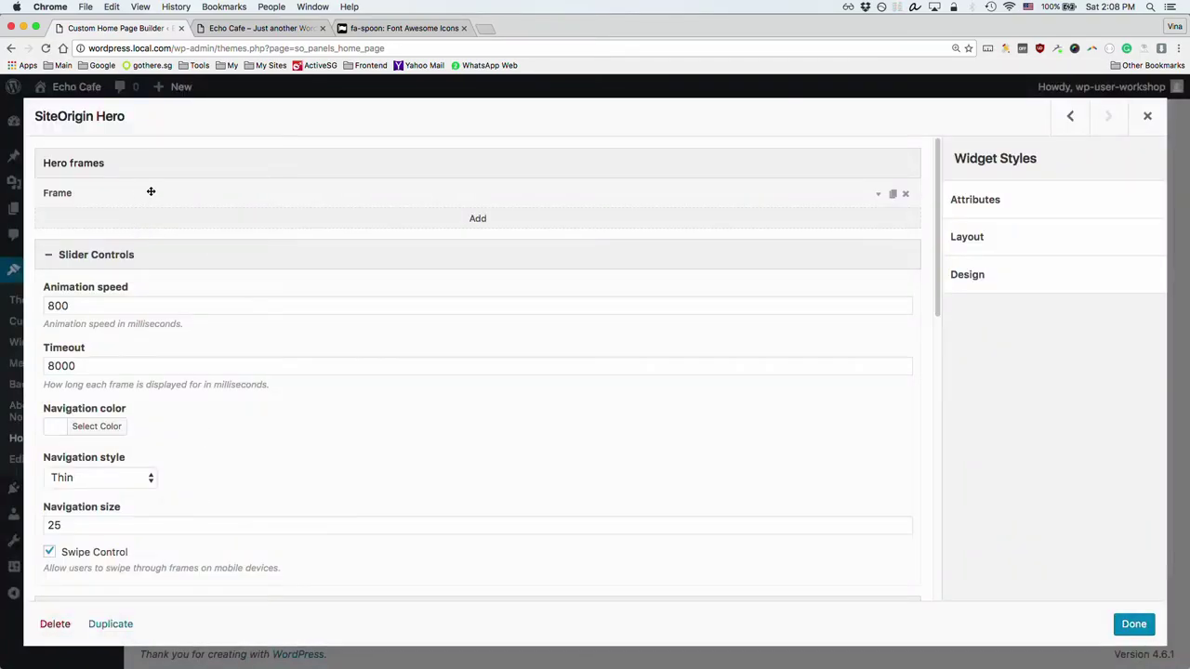
left_click(149, 193)
scroll(186, 416, "down", 2)
scroll(191, 420, "down", 4)
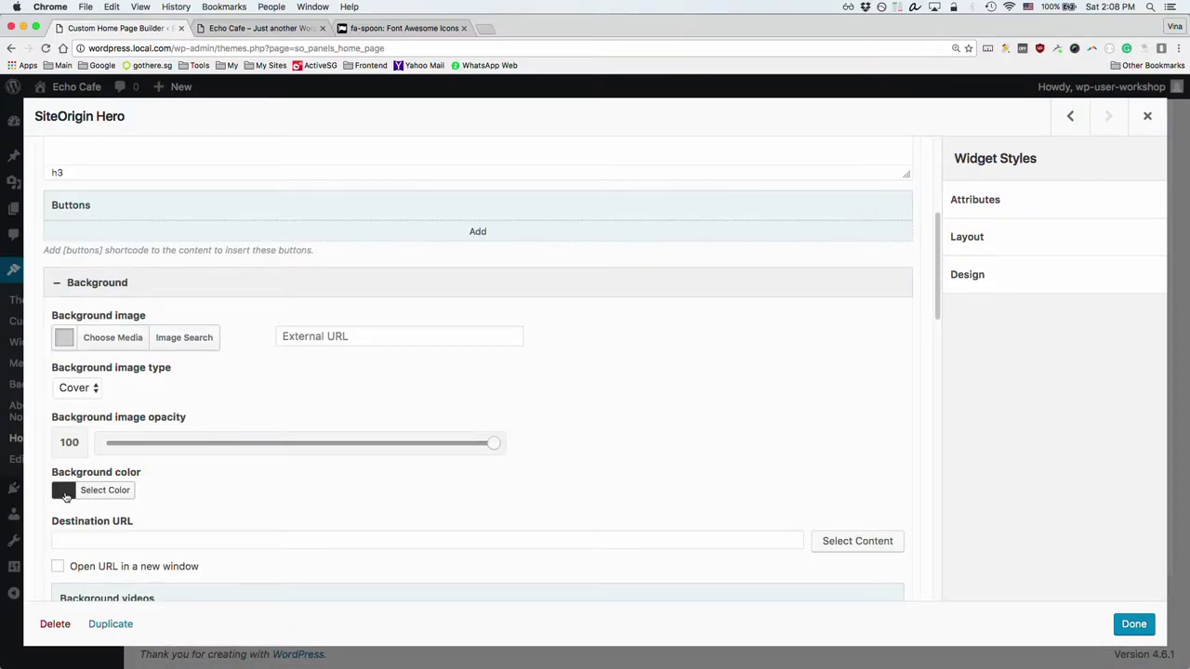
left_click(268, 25)
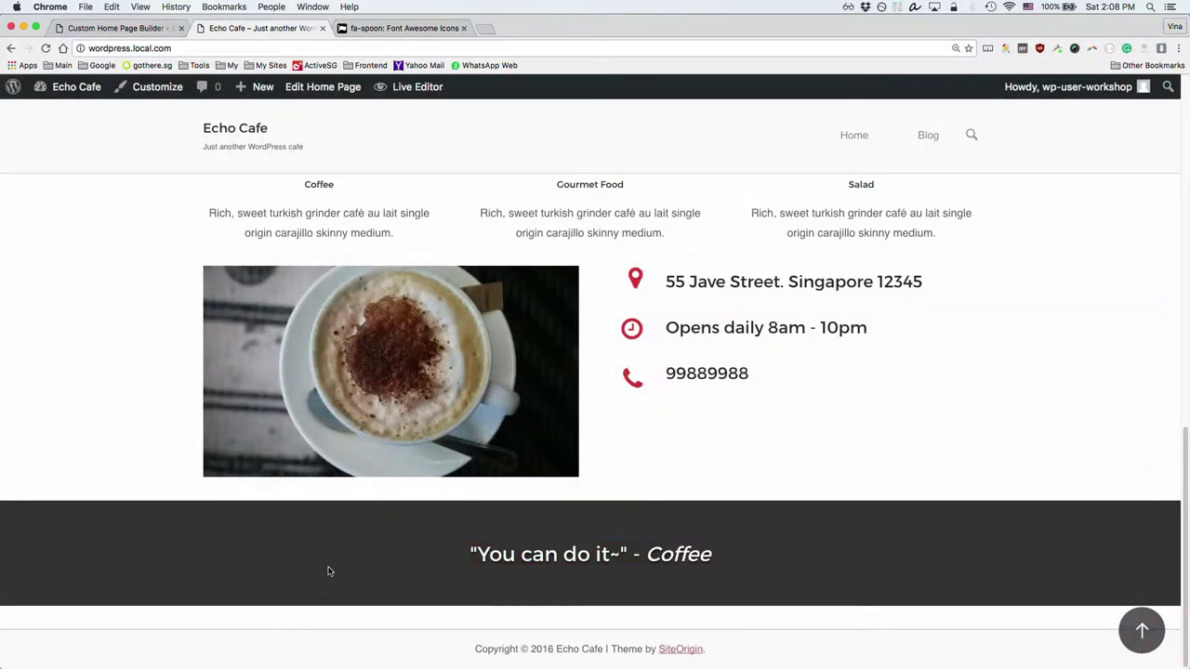
mouse_move(285, 271)
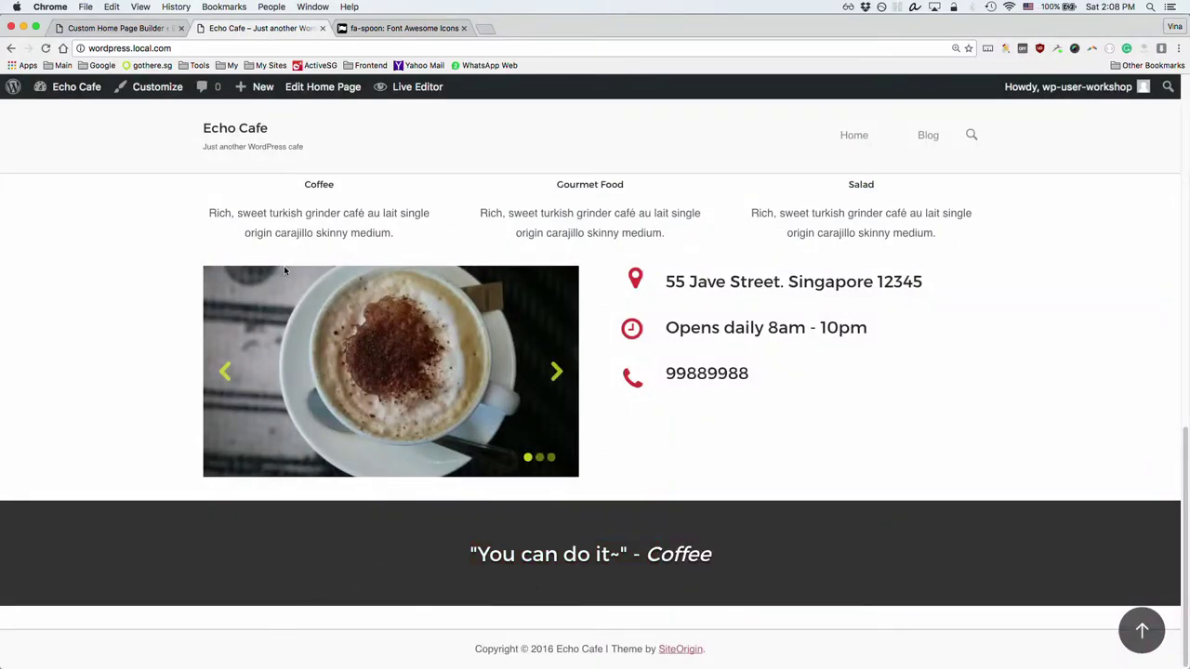
left_click(148, 29)
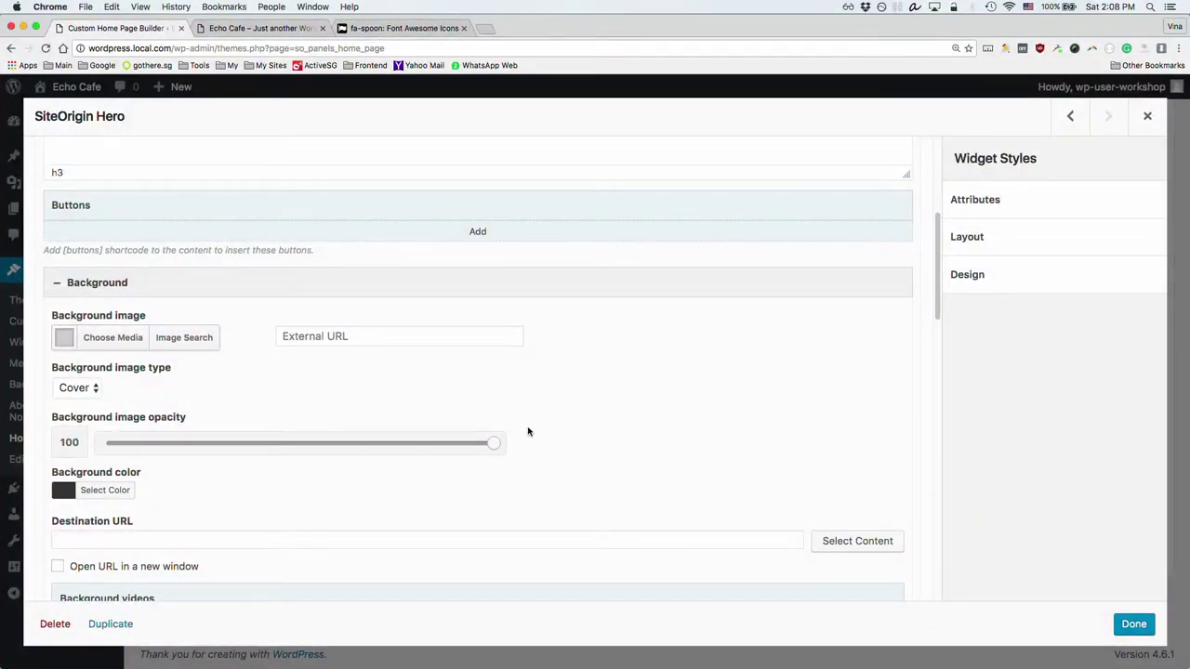
Step: Clear the Hero frame's #333333 background colour and close the widget editor
left_click(67, 493)
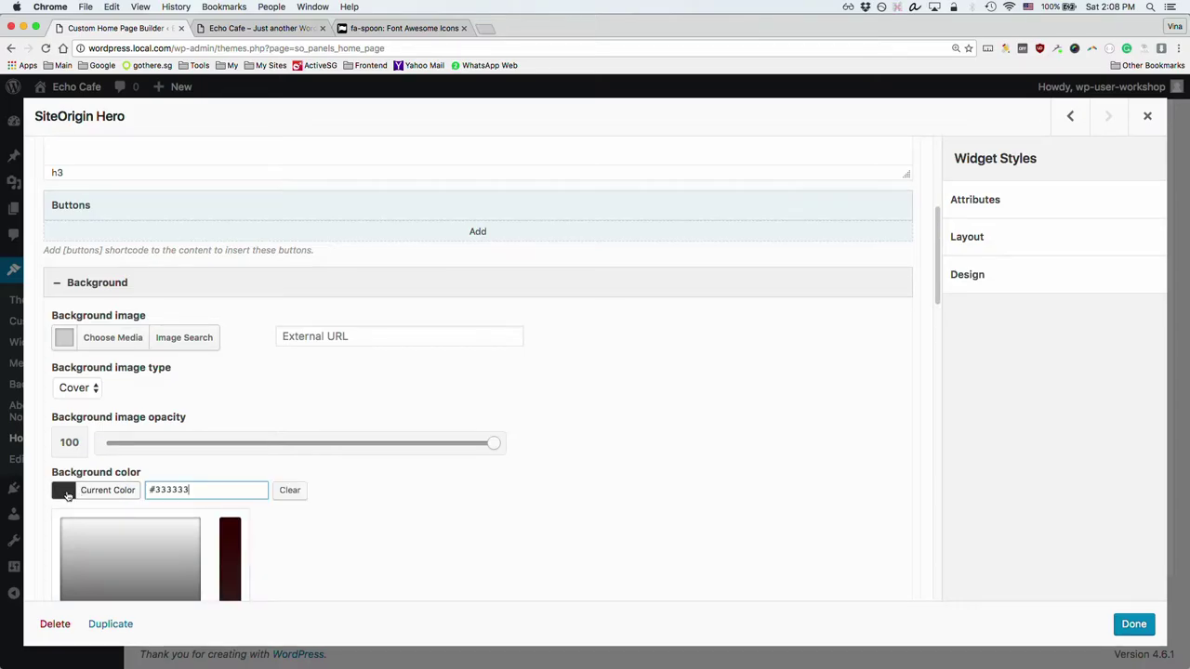
scroll(67, 496, "down", 2)
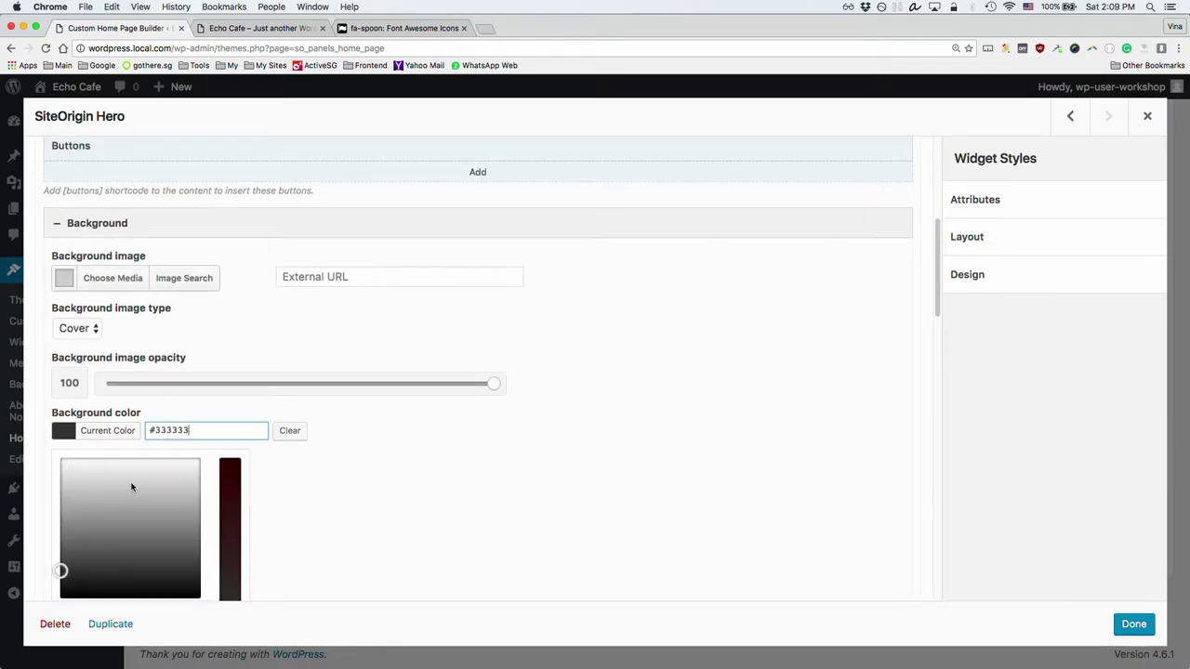
left_click(294, 431)
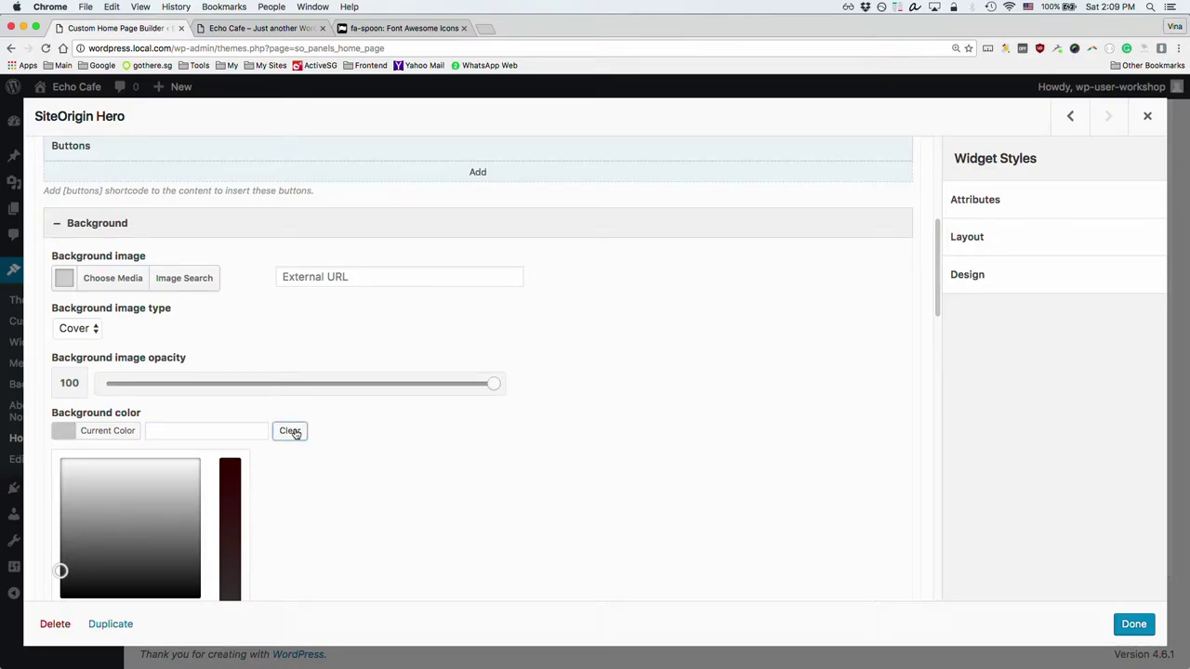
left_click(375, 449)
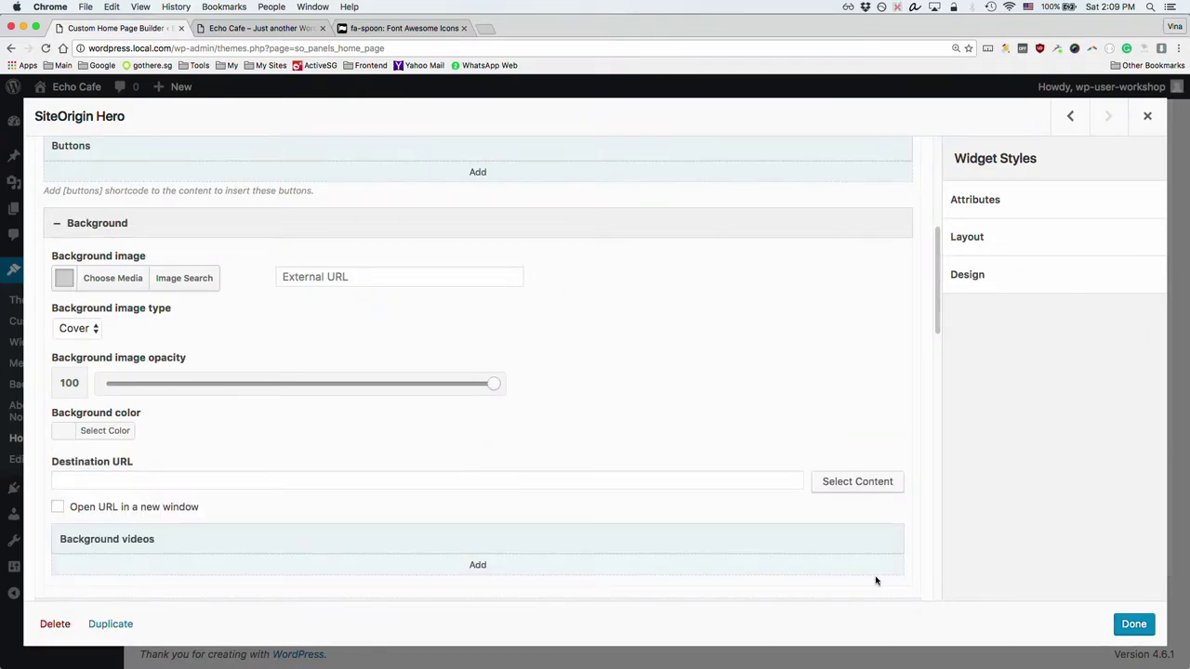
left_click(1131, 626)
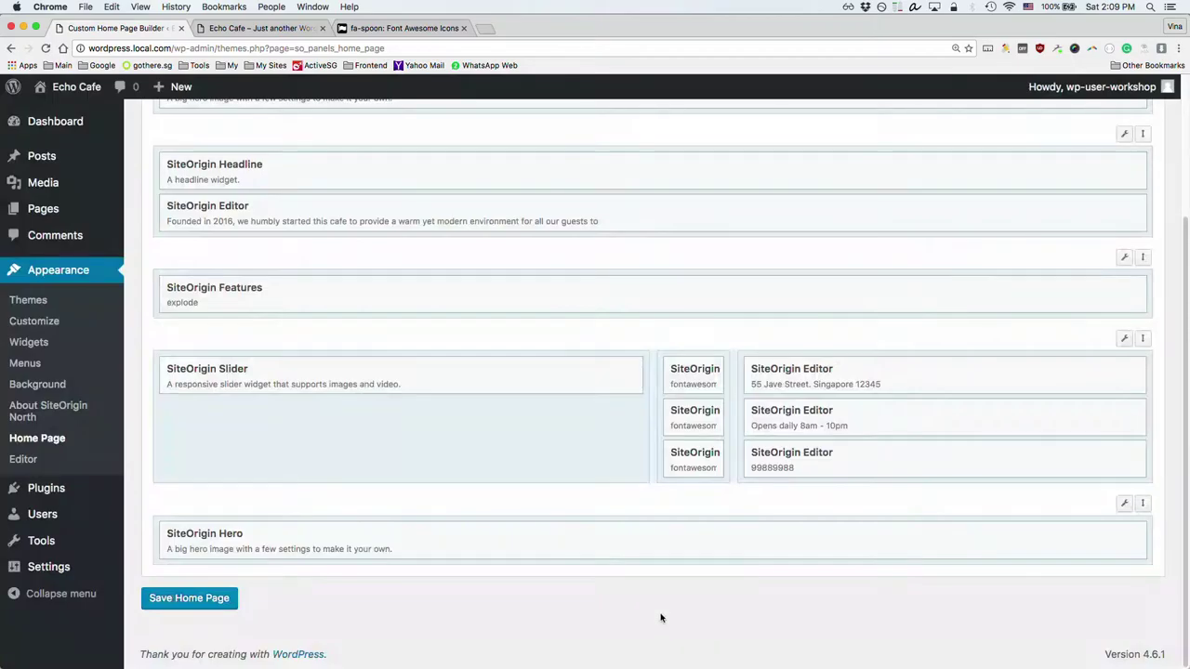
Step: Save the home page and reload the live site to check the café-photo quote banner
left_click(183, 597)
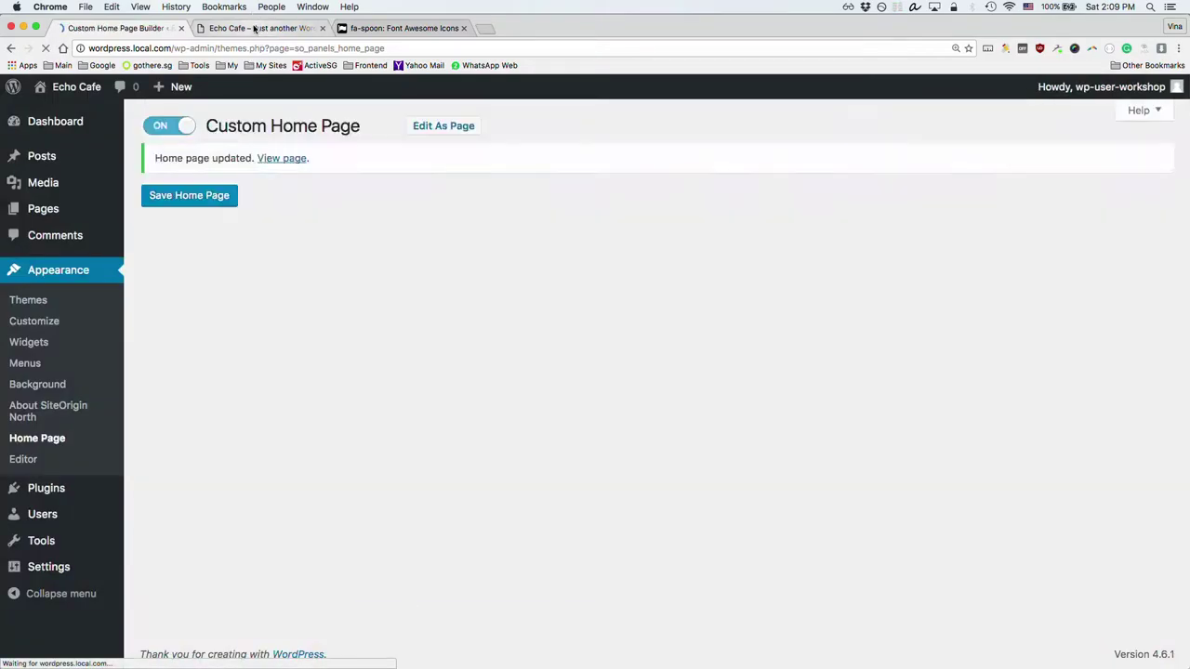
left_click(258, 28)
key("super+r")
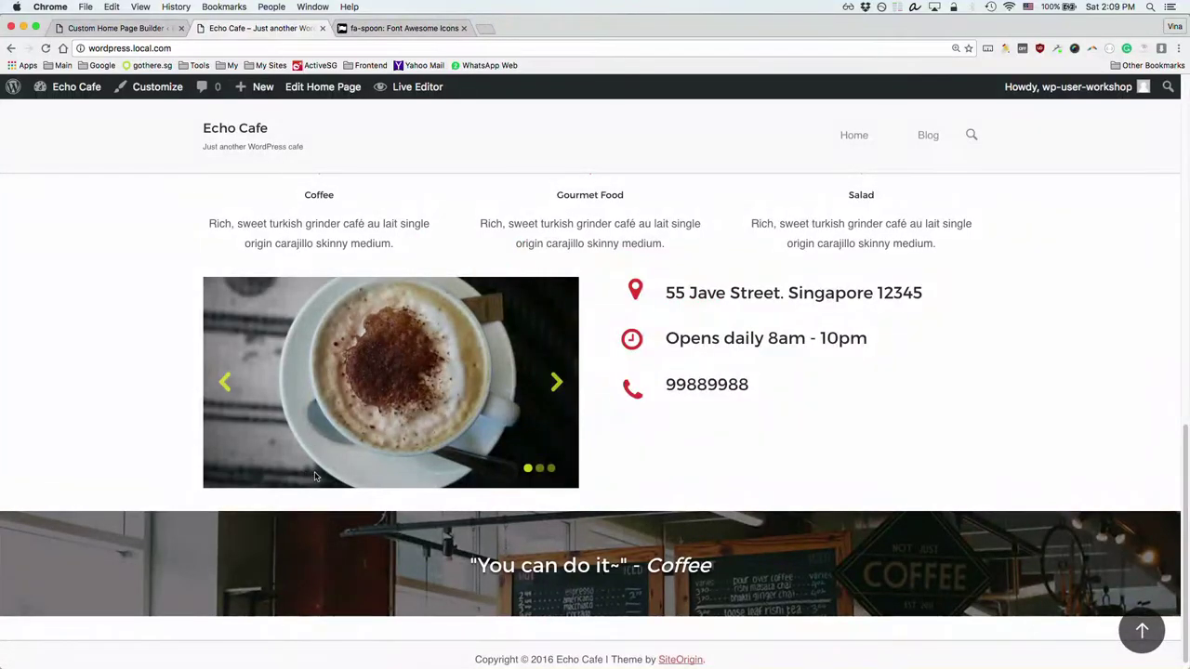
scroll(437, 535, "up", 3)
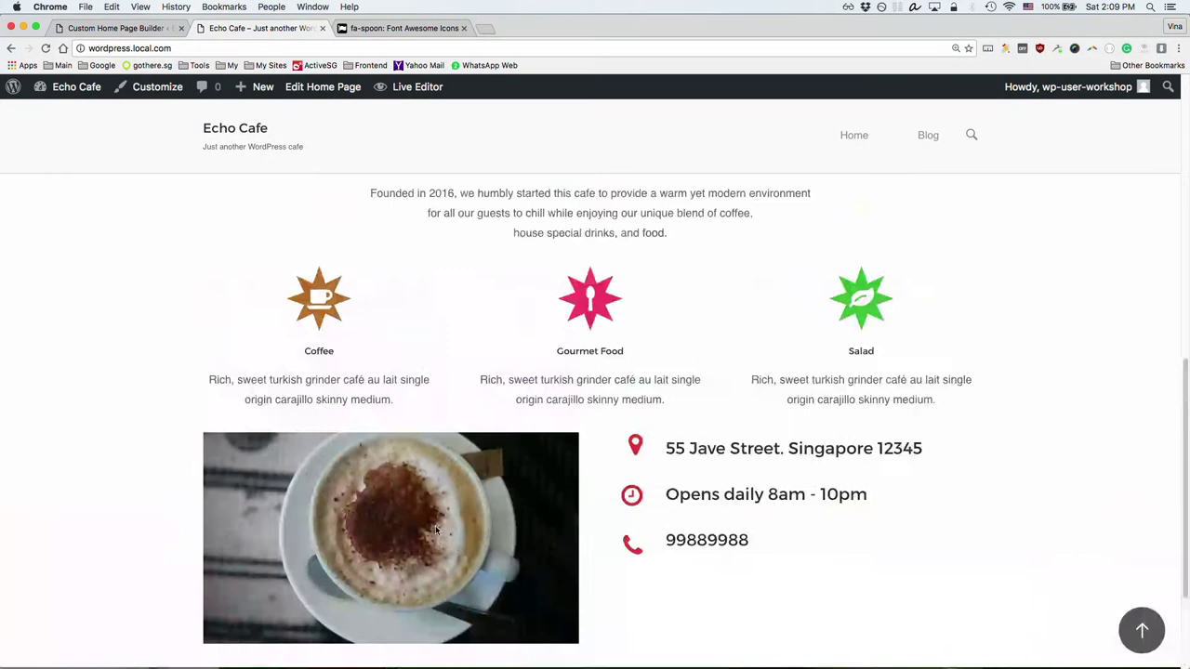
scroll(443, 532, "down", 3)
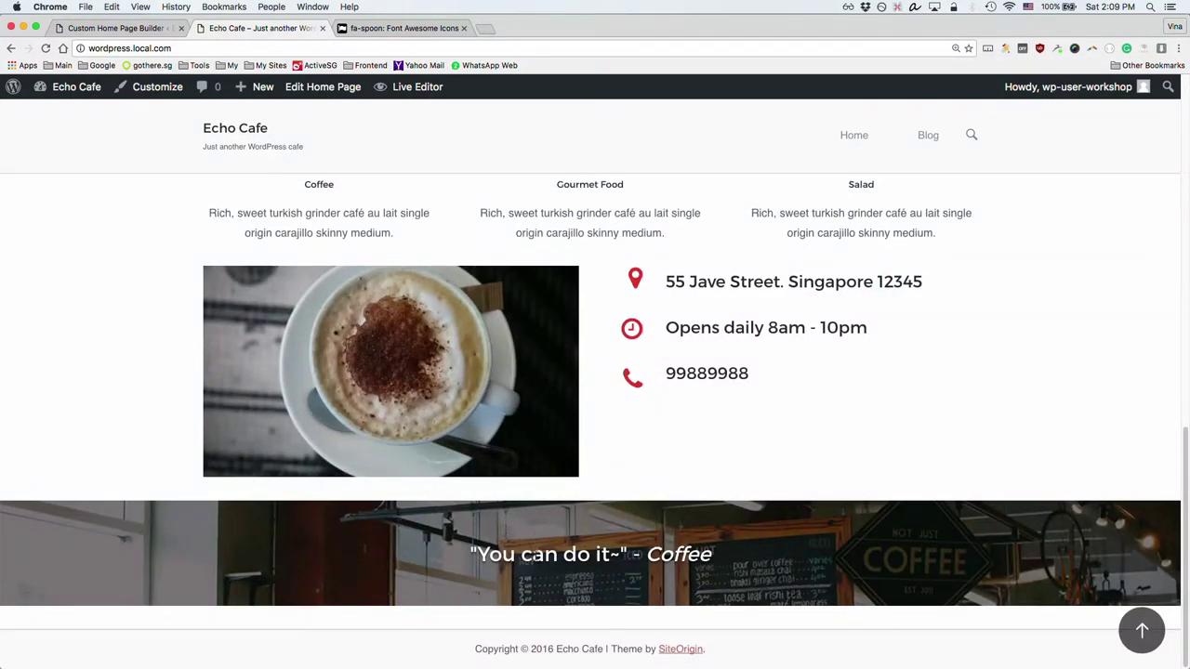
left_click(100, 28)
scroll(247, 484, "down", 4)
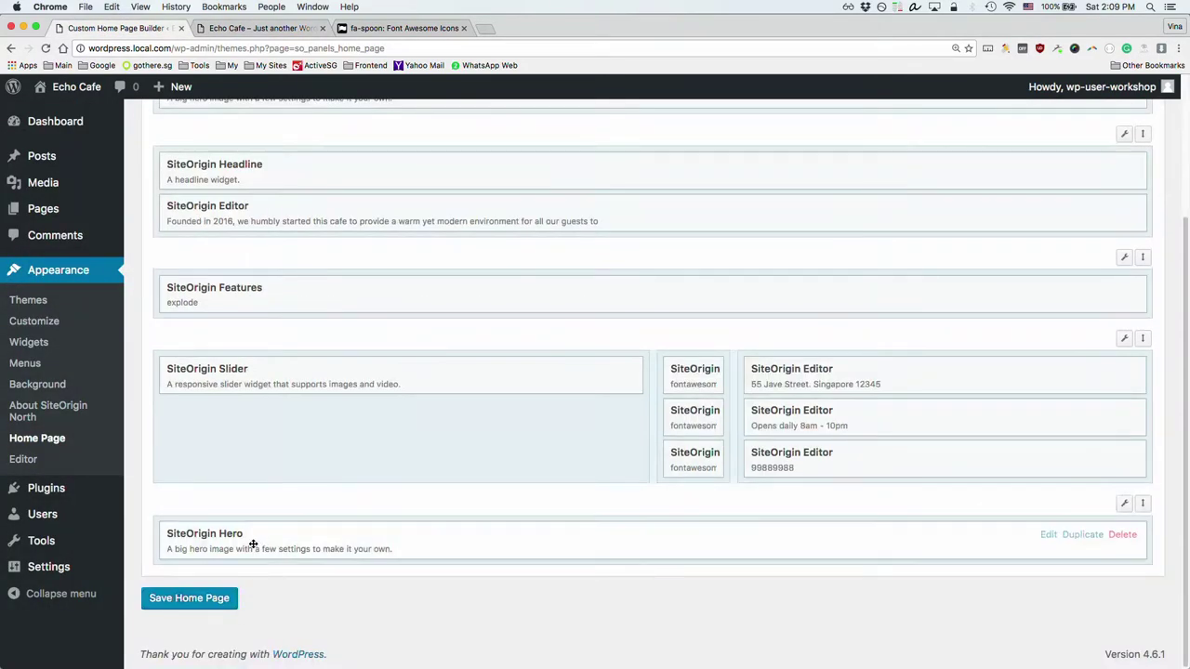
Step: Change the Hero's top and bottom padding to 100 px and save the home page
left_click(215, 535)
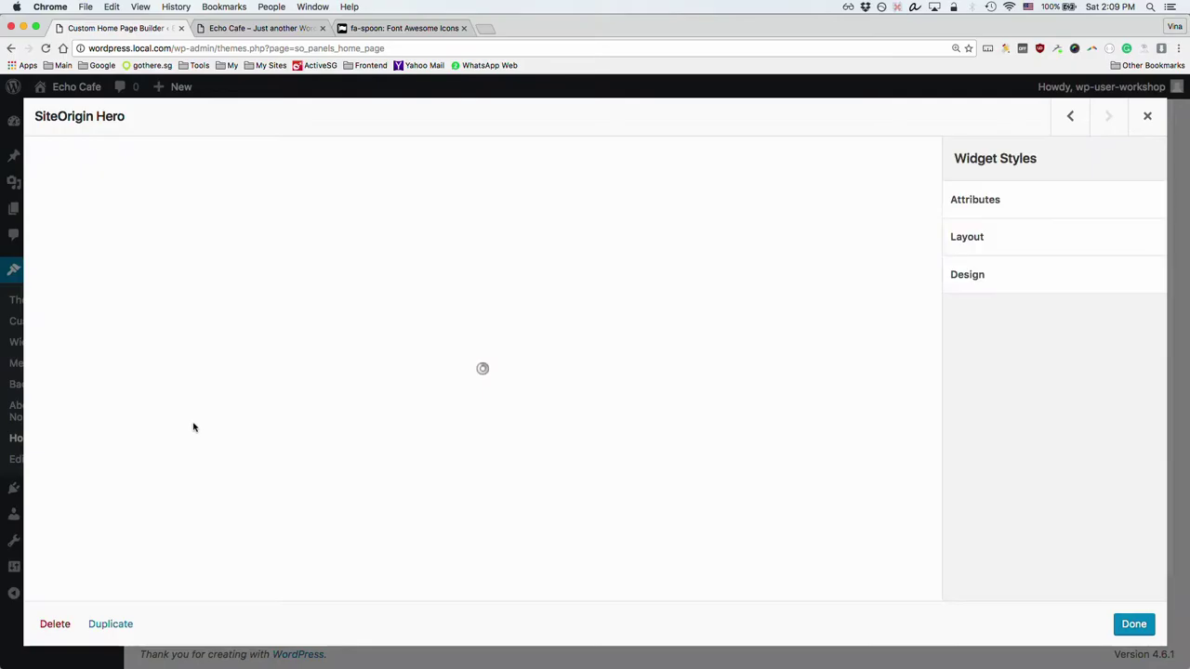
scroll(191, 431, "down", 5)
double_click(74, 402)
type("100")
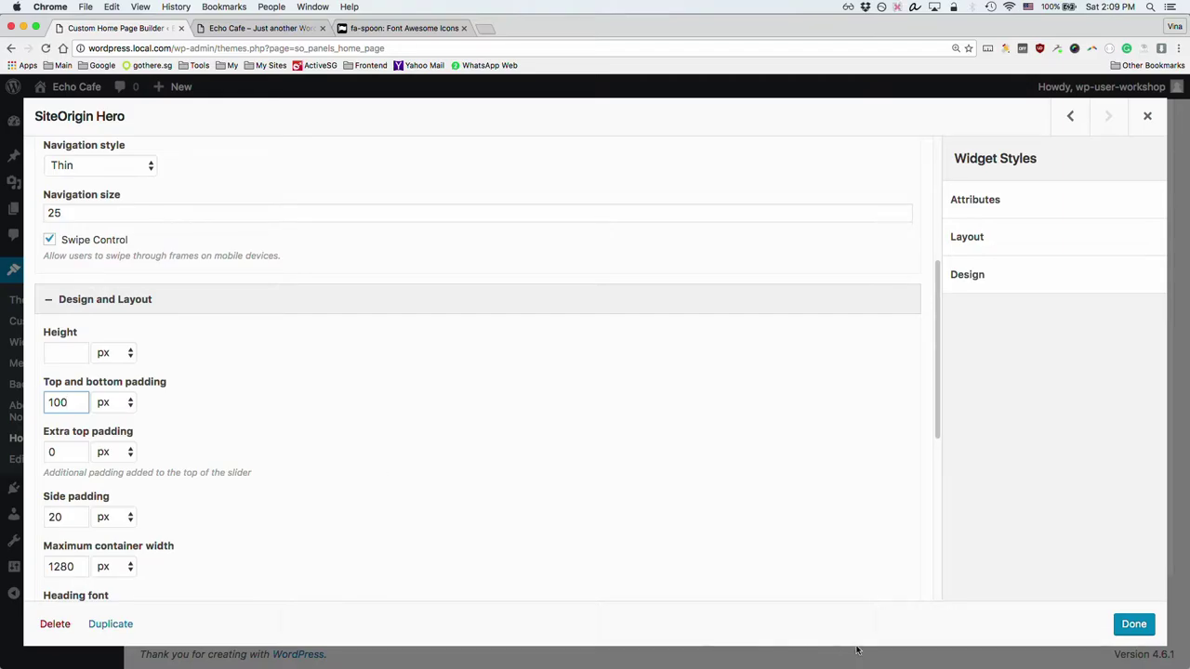
left_click(1117, 625)
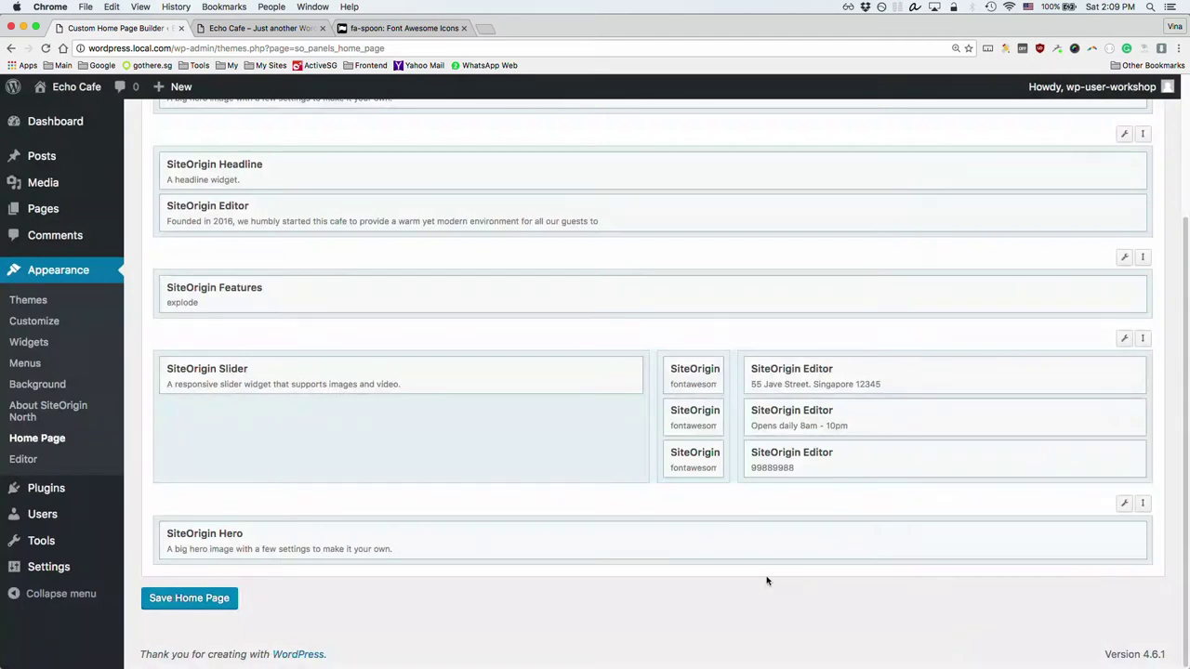
left_click(206, 598)
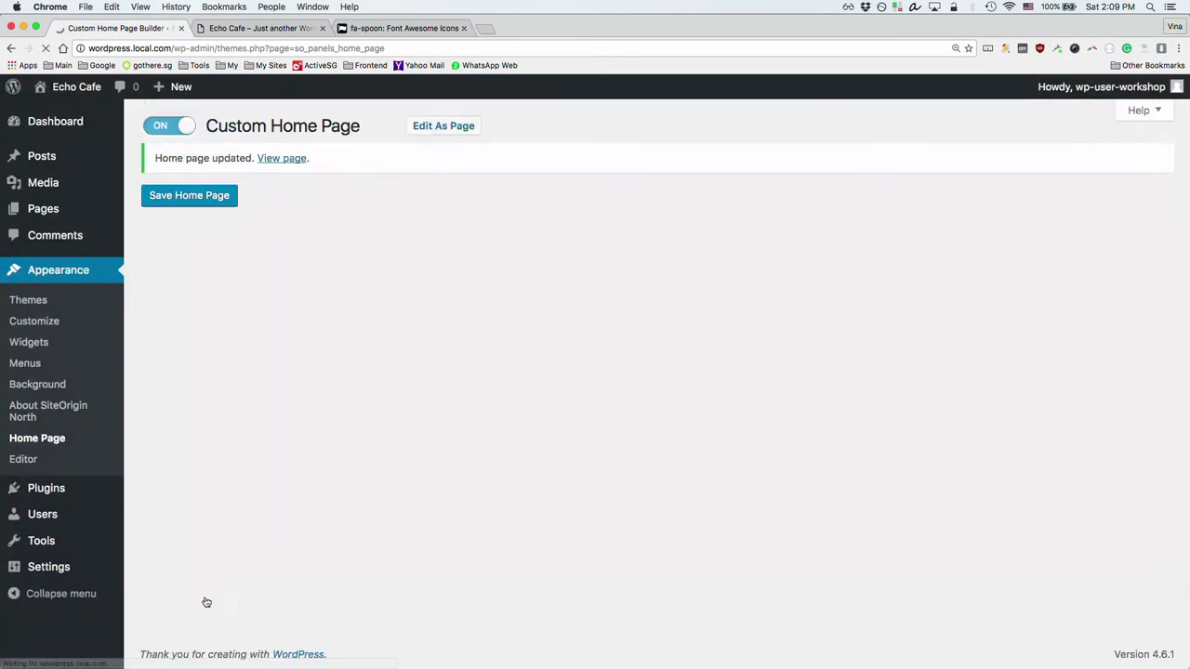
scroll(272, 521, "down", 5)
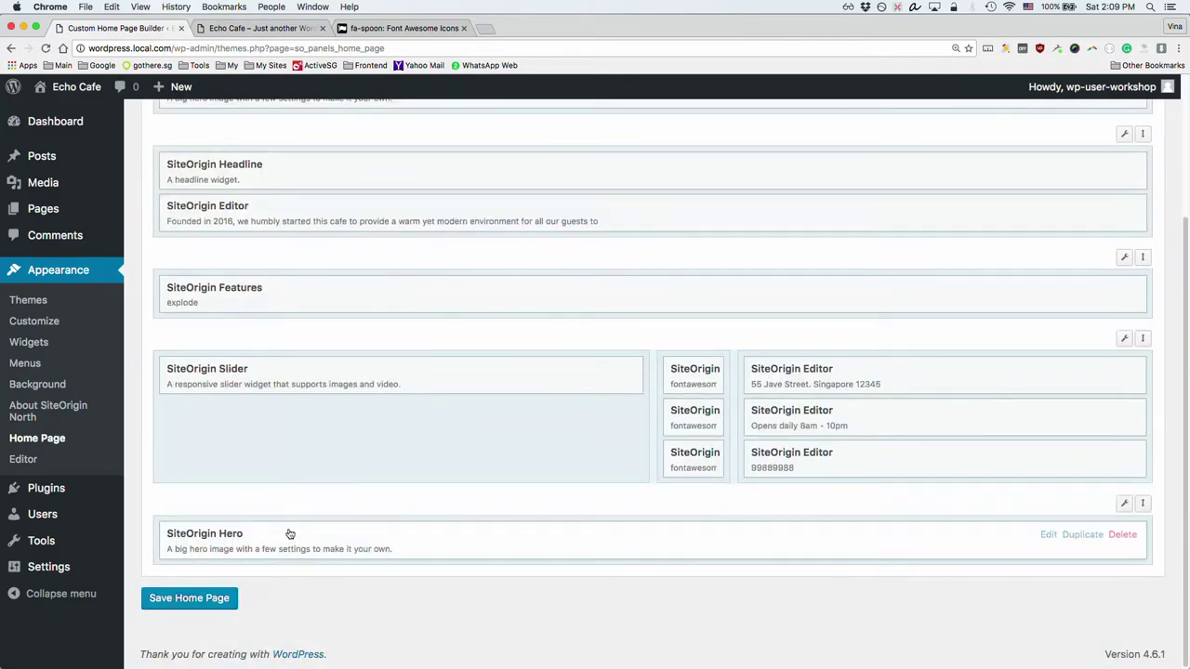
Step: Reload the Echo Cafe front page and scroll to the taller 'You can do it~' quote banner
left_click(247, 30)
key("super+r")
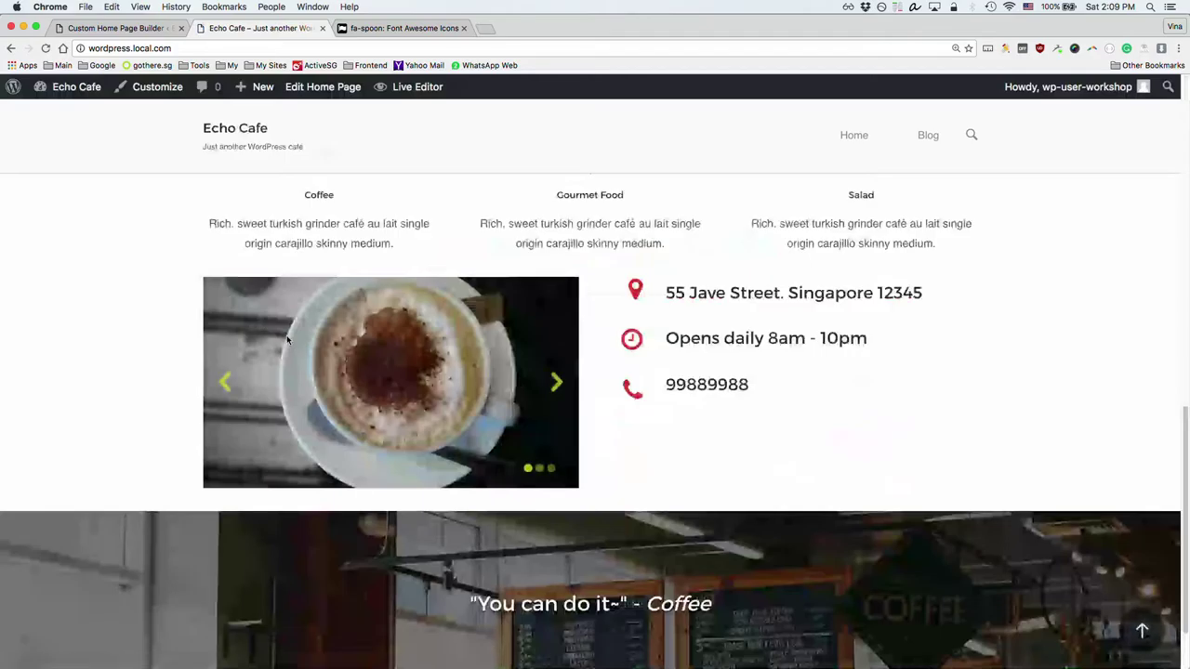
scroll(297, 340, "down", 2)
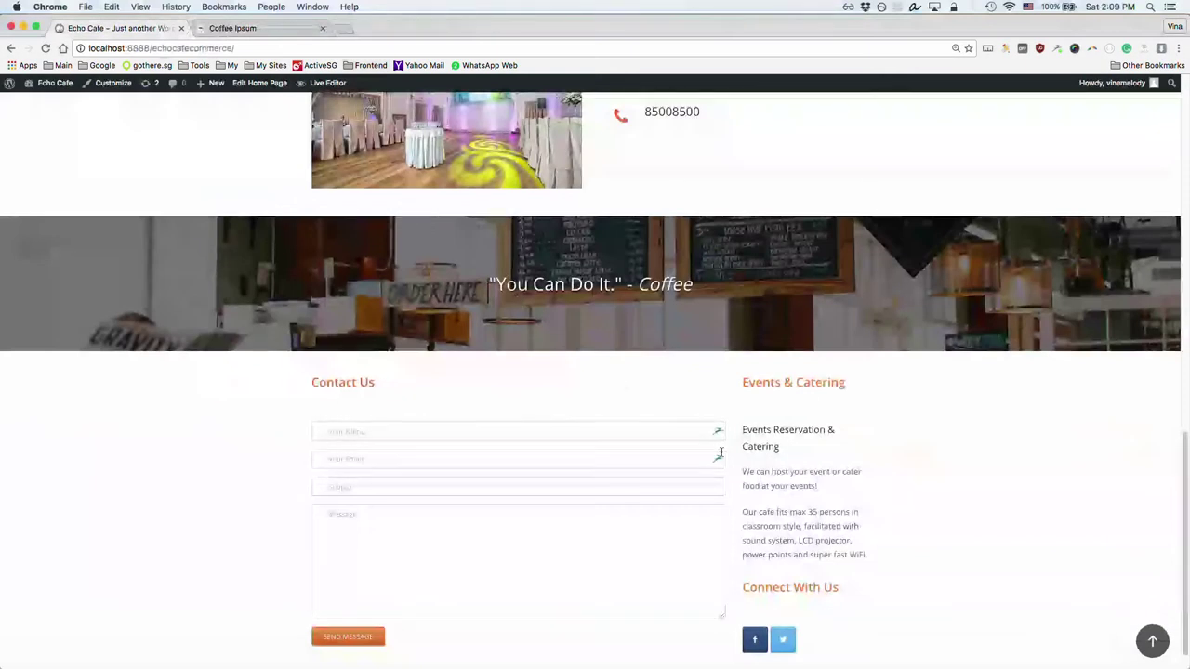
scroll(397, 370, "down", 1)
scroll(396, 367, "up", 10)
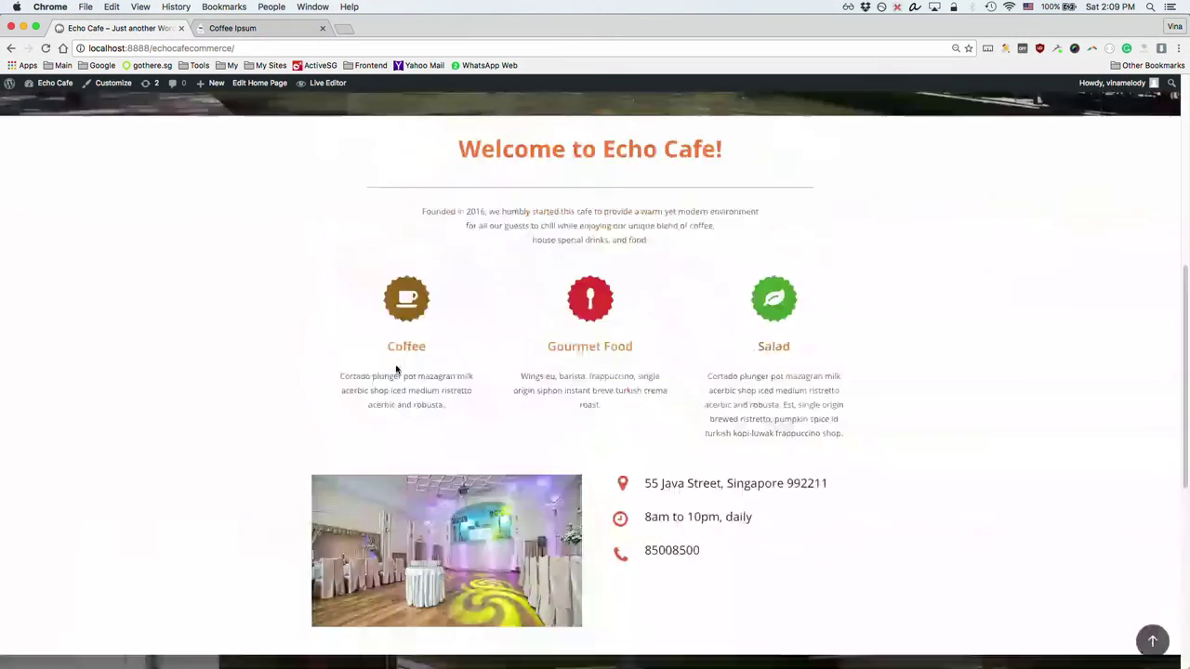
scroll(397, 366, "down", 2)
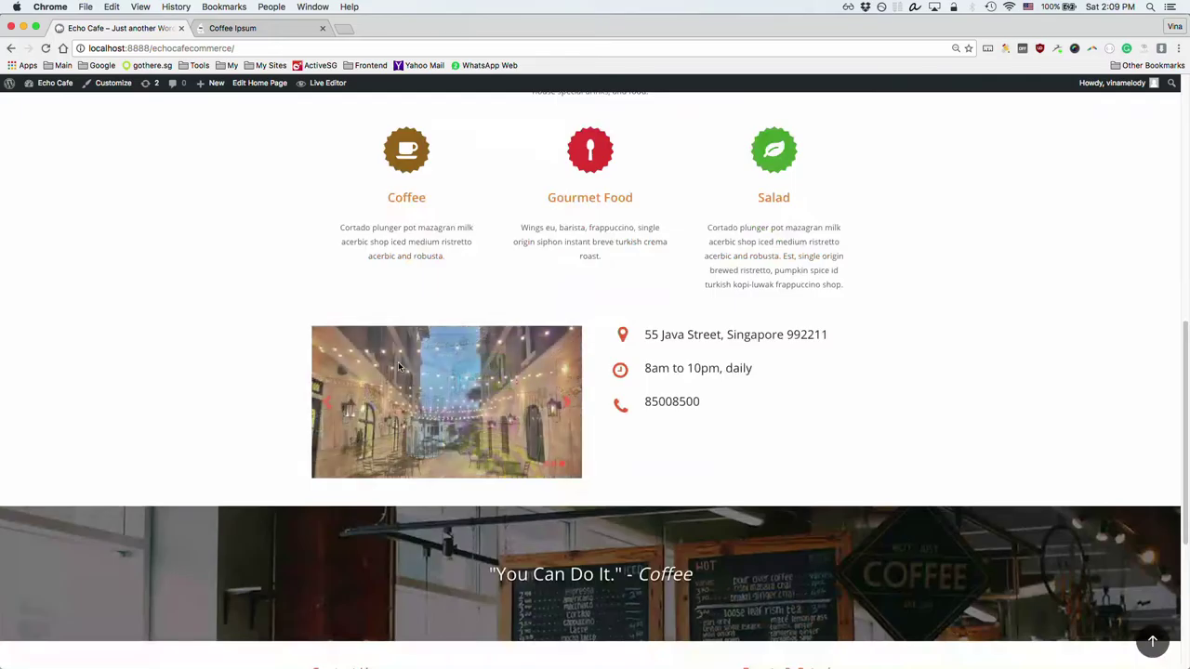
scroll(400, 368, "down", 5)
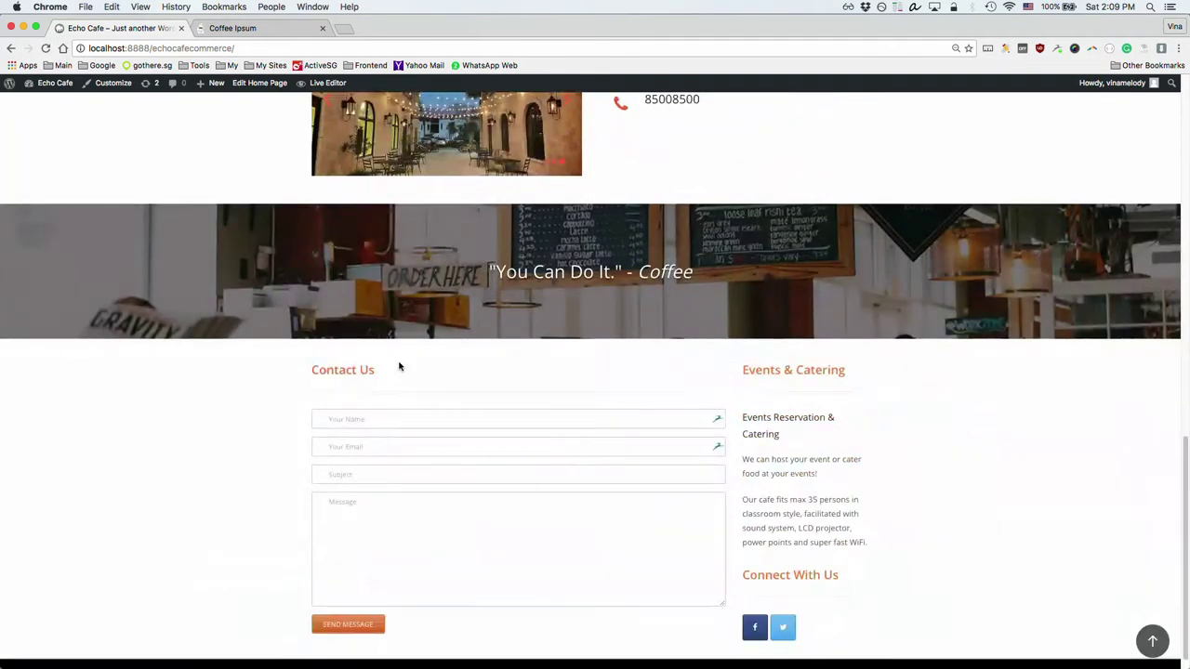
scroll(478, 279, "down", 1)
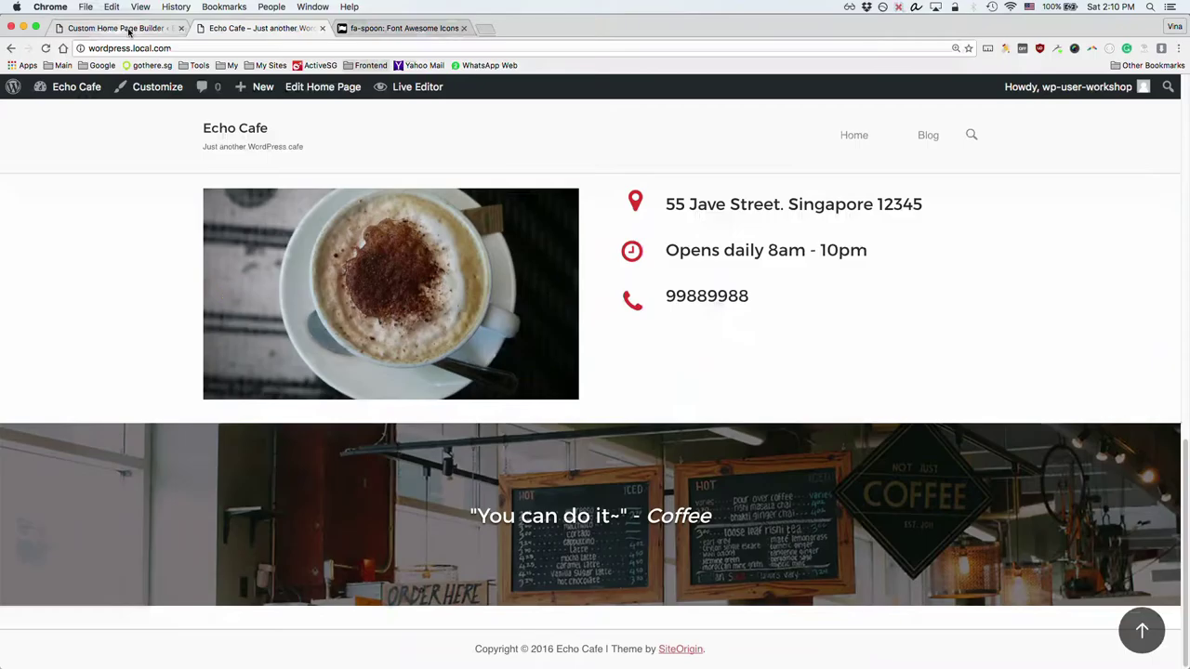
left_click(128, 28)
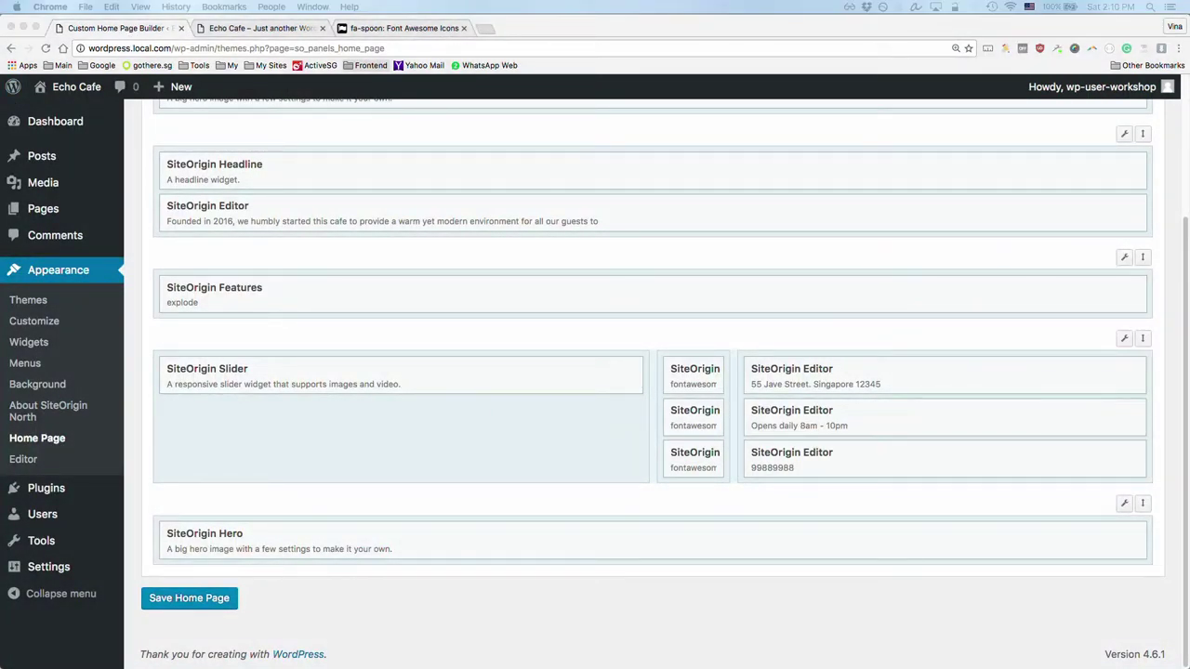
key("super+grave")
key("super+grave")
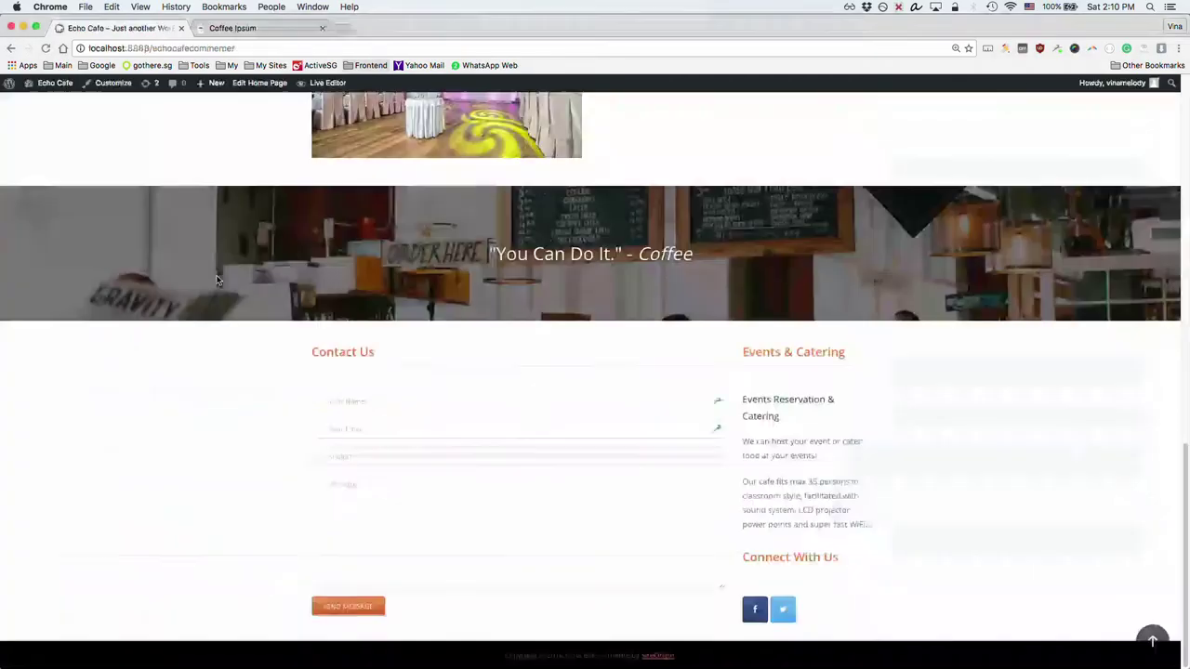
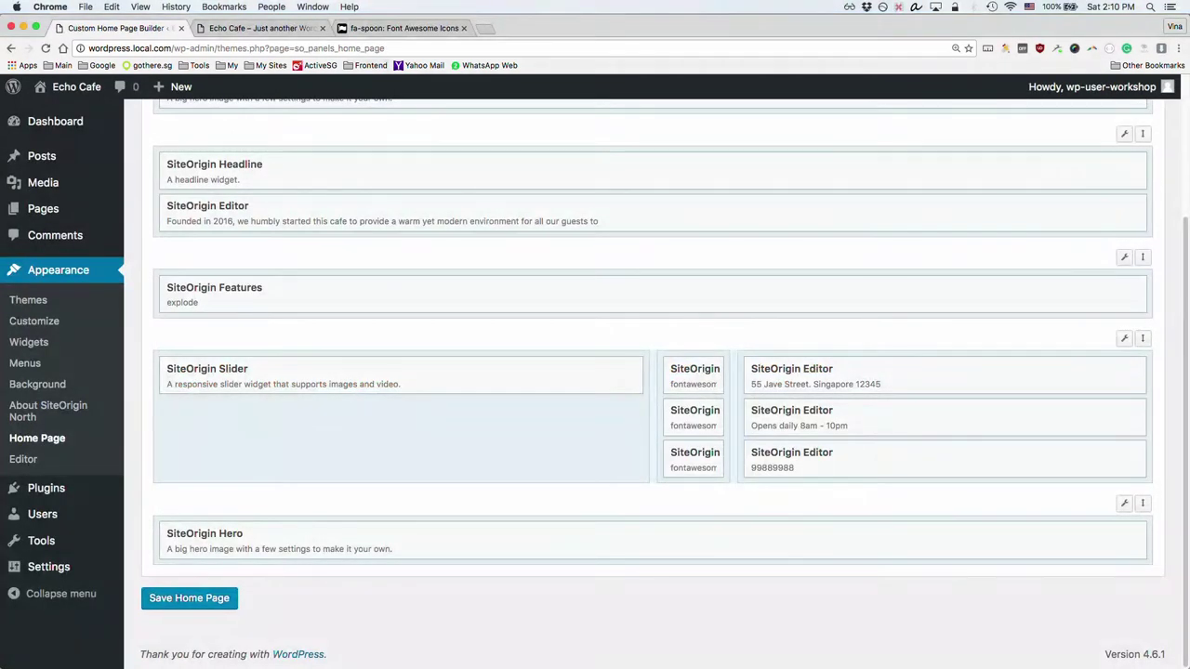
Step: Insert a new two-column row with the Thirds ratio (75% / 25%) below the Hero widget
scroll(187, 262, "up", 4)
left_click_drag(197, 260, 226, 385)
scroll(263, 381, "up", 4)
left_click(251, 201)
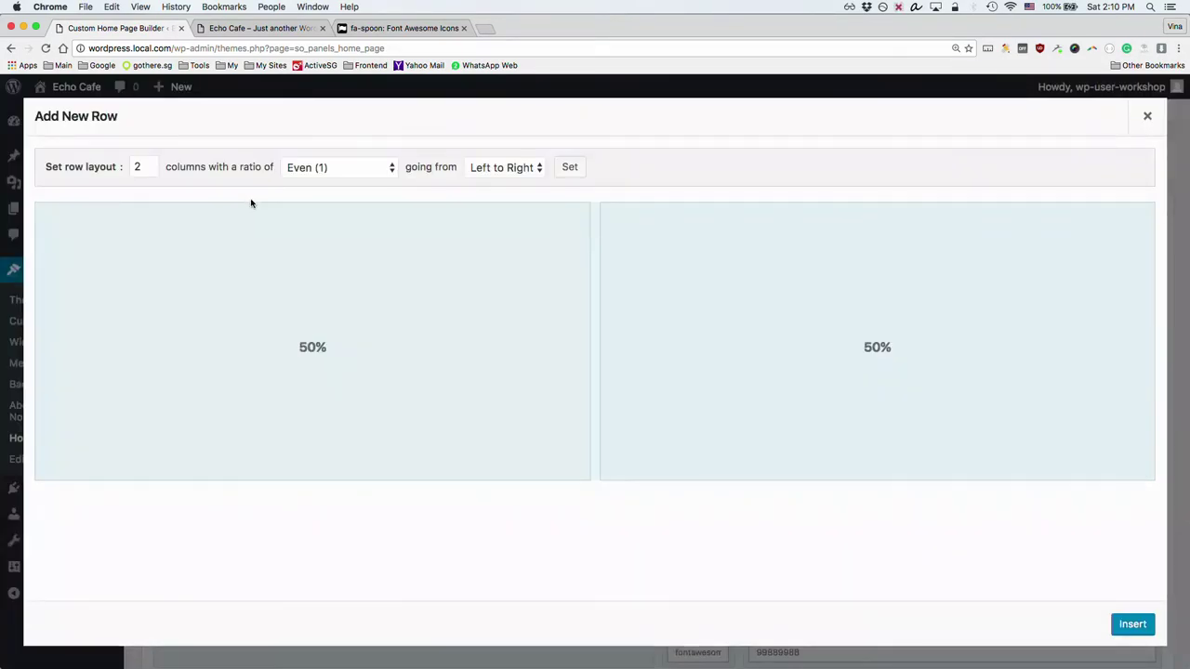
left_click(324, 177)
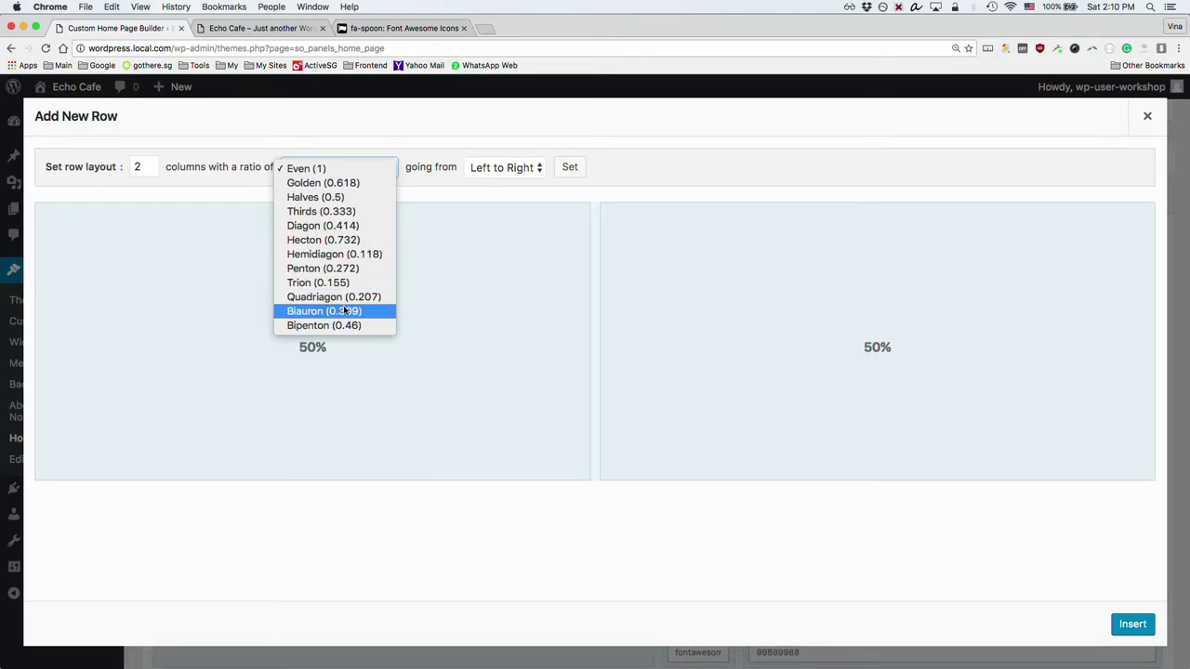
left_click(337, 212)
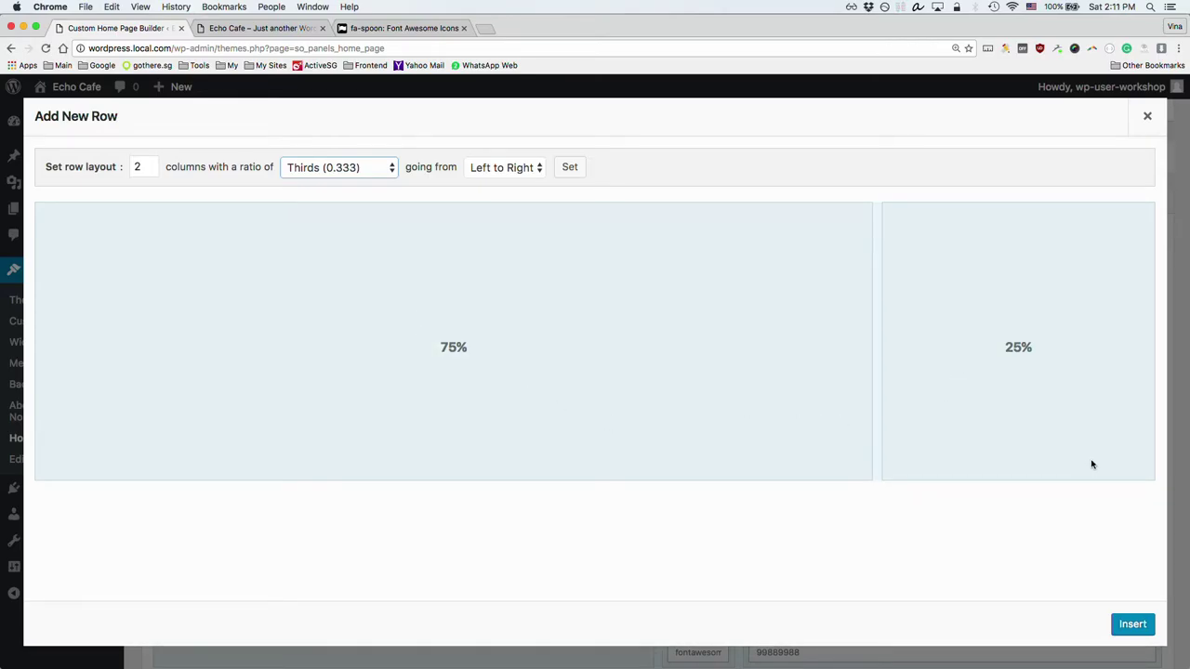
left_click(1135, 625)
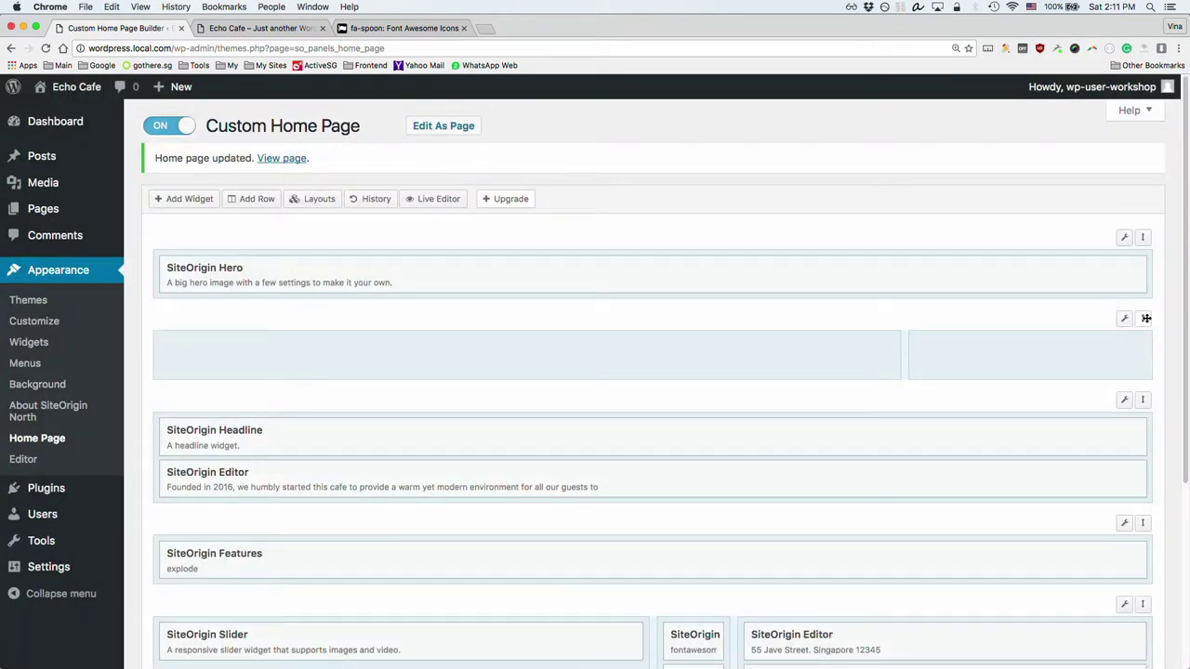
Step: Move the new empty row to the bottom of the layout and compare with the Echo Cafe front end
left_click_drag(1147, 319, 1104, 485)
scroll(1134, 343, "down", 5)
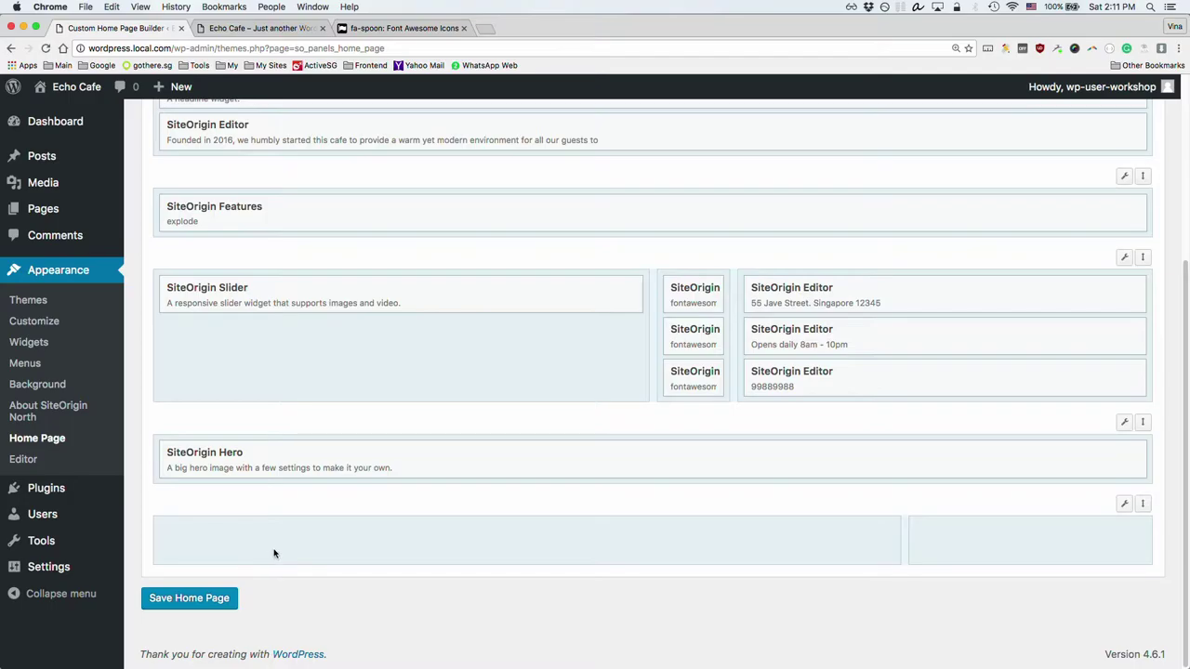
key("super+grave")
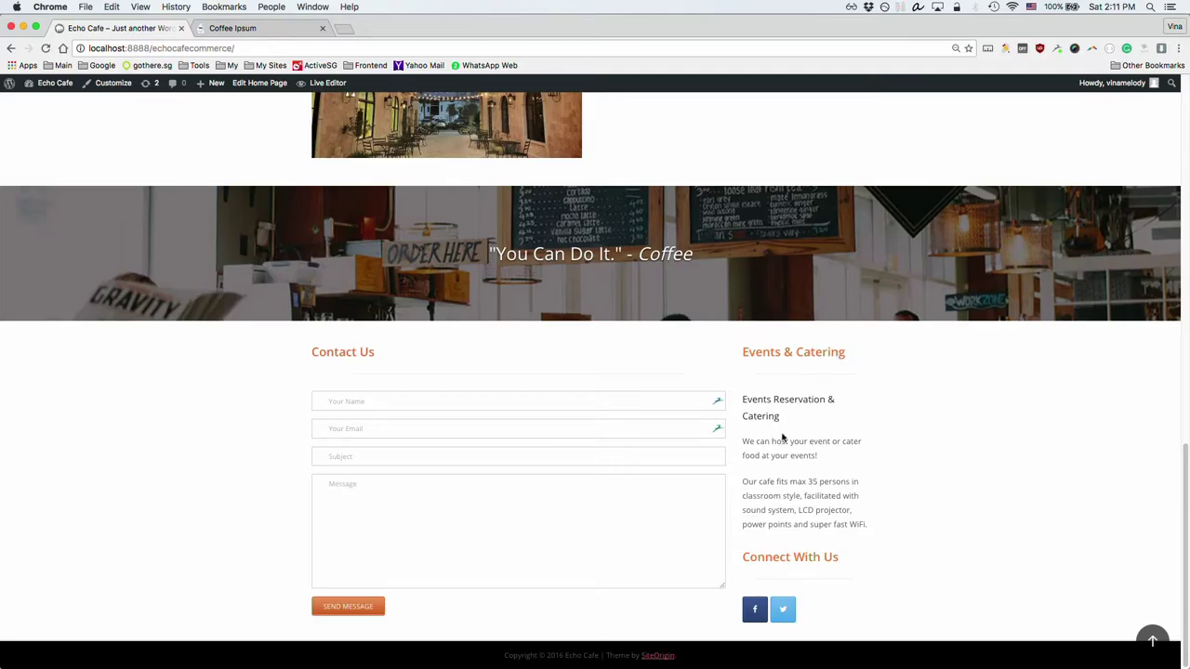
key("super+grave")
key("super+grave")
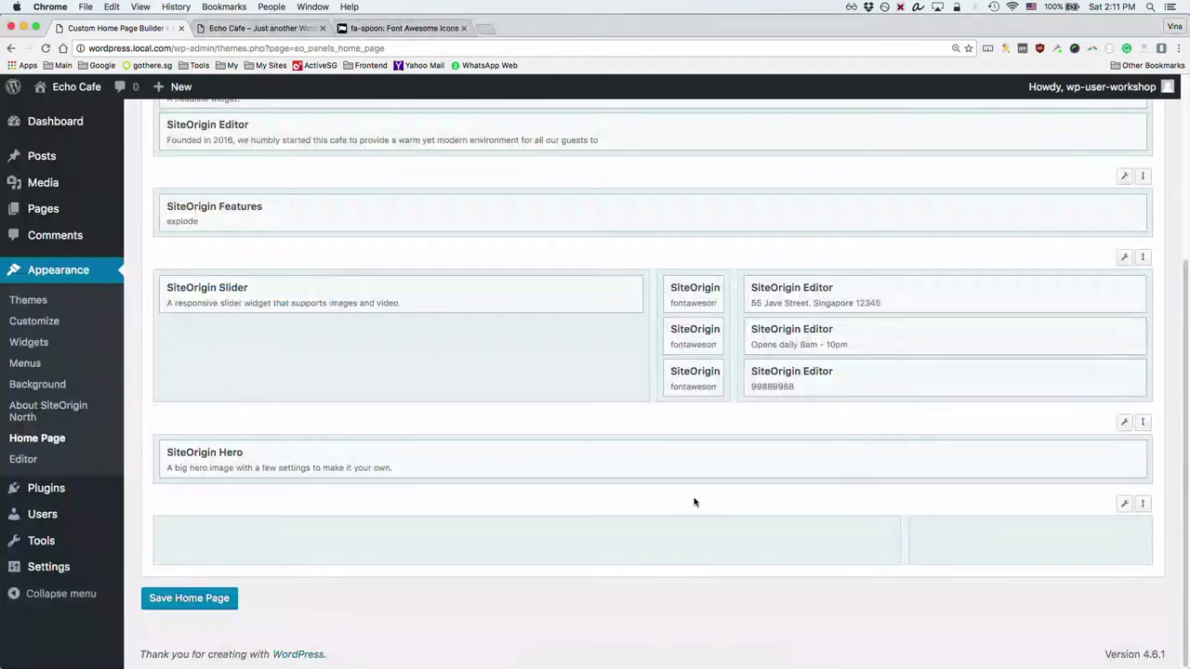
Step: Open the widget chooser for the row's empty left cell
left_click(380, 537)
scroll(335, 446, "up", 5)
left_click(190, 198)
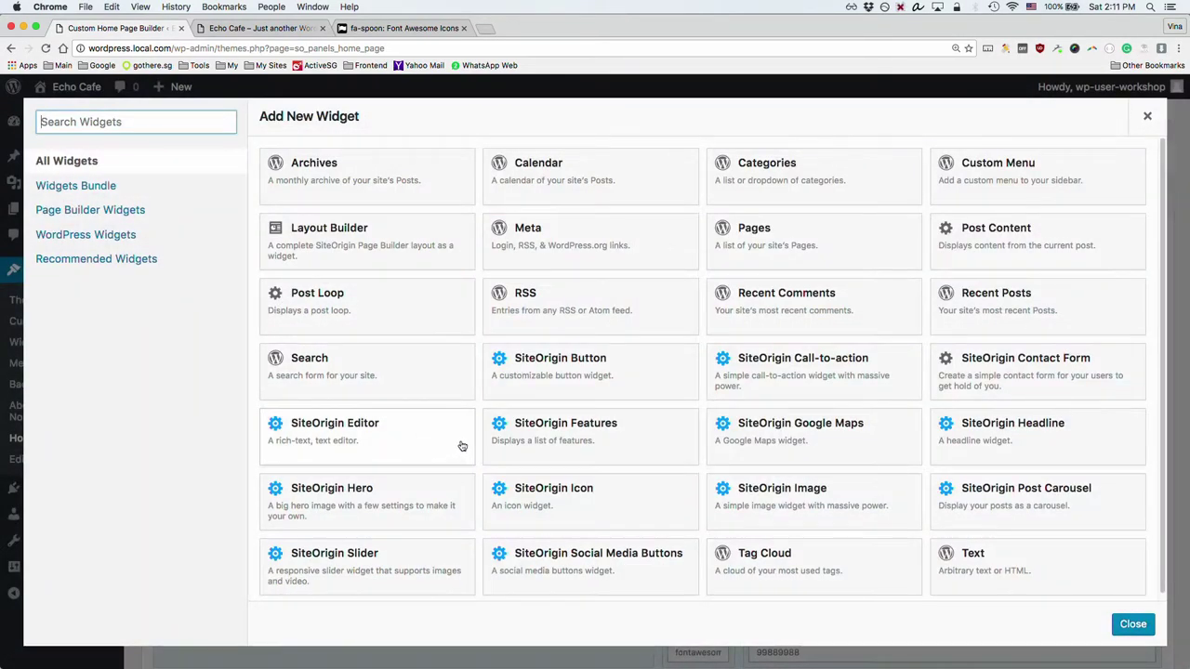
Step: Add a SiteOrigin Headline widget to the left cell reading 'Contact Us'
type("hea")
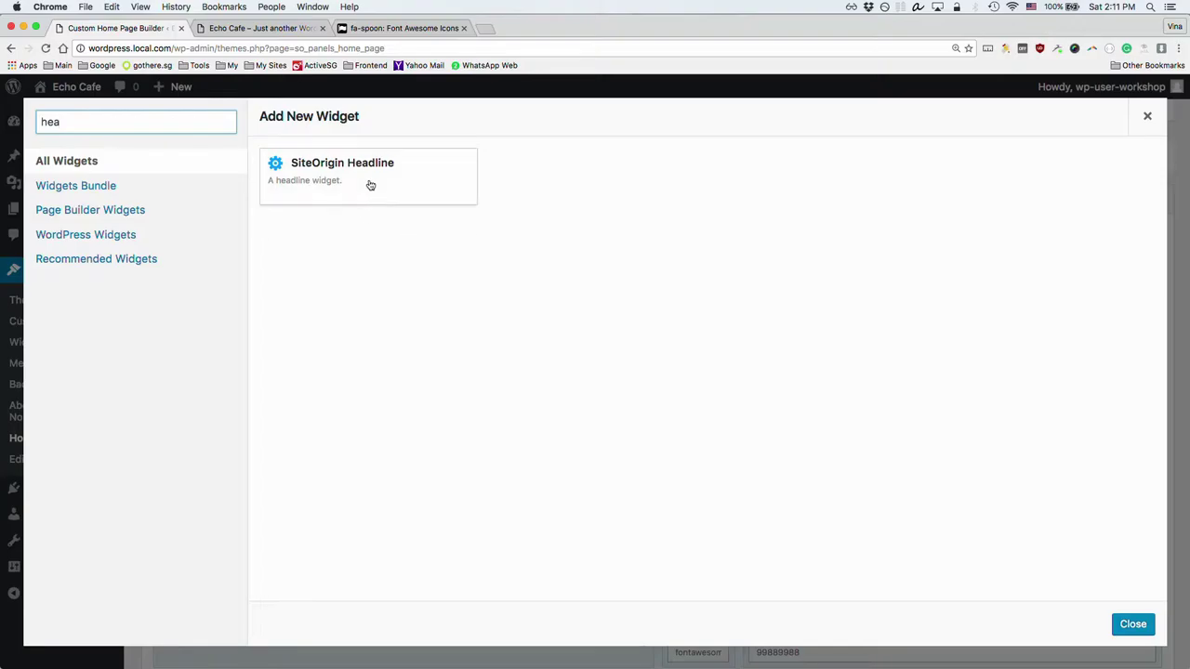
left_click(367, 180)
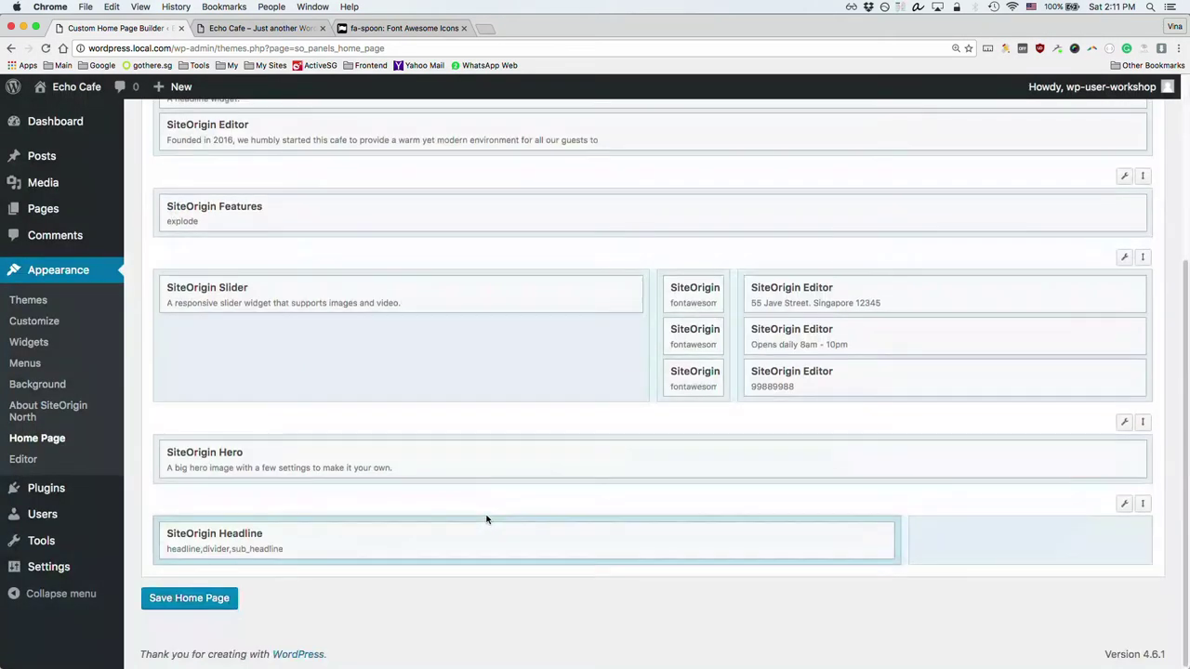
left_click(239, 534)
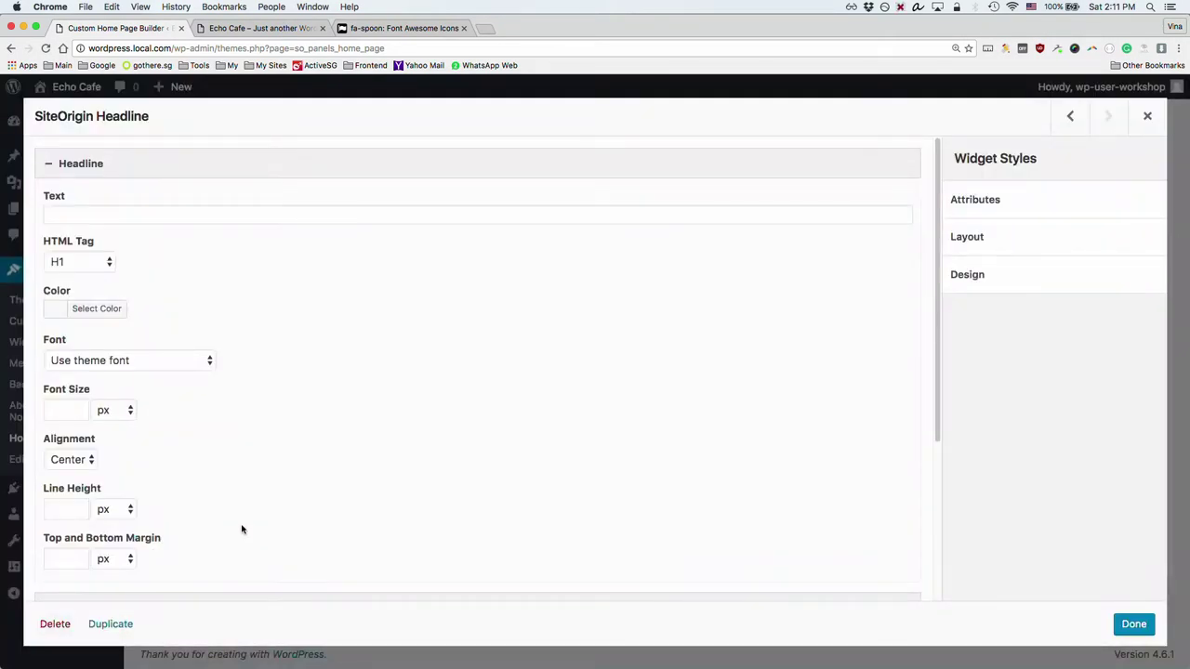
left_click(154, 209)
type("Contact Us")
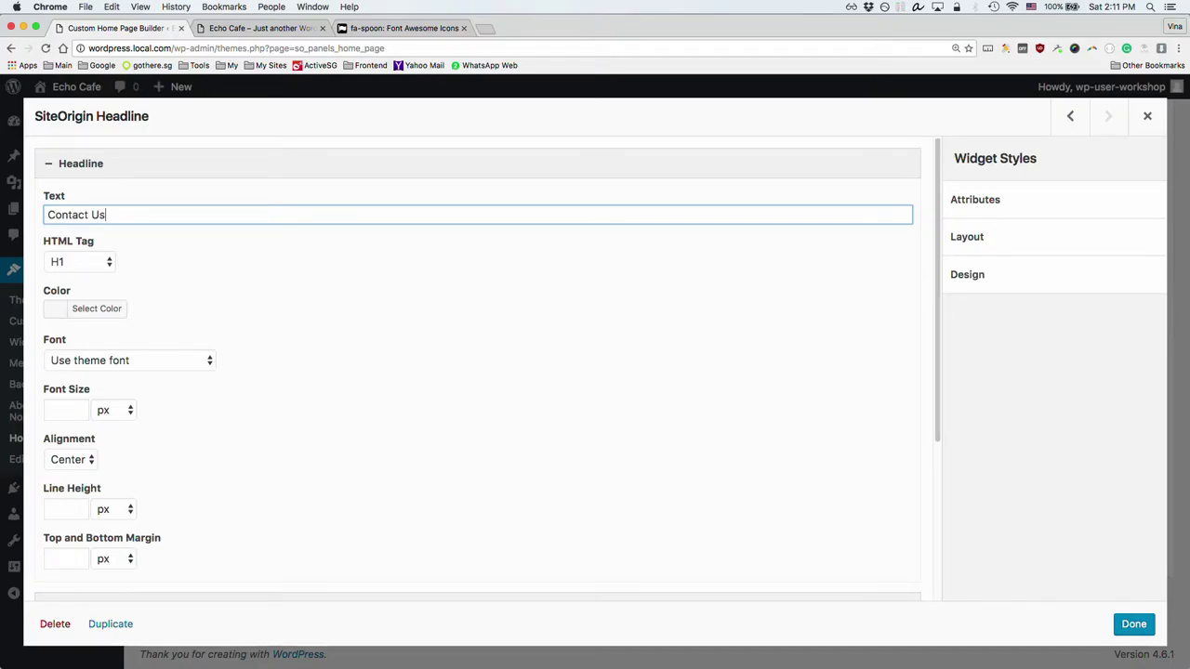
Step: Style the headline as a red, left-aligned H2 and close its settings
left_click(80, 267)
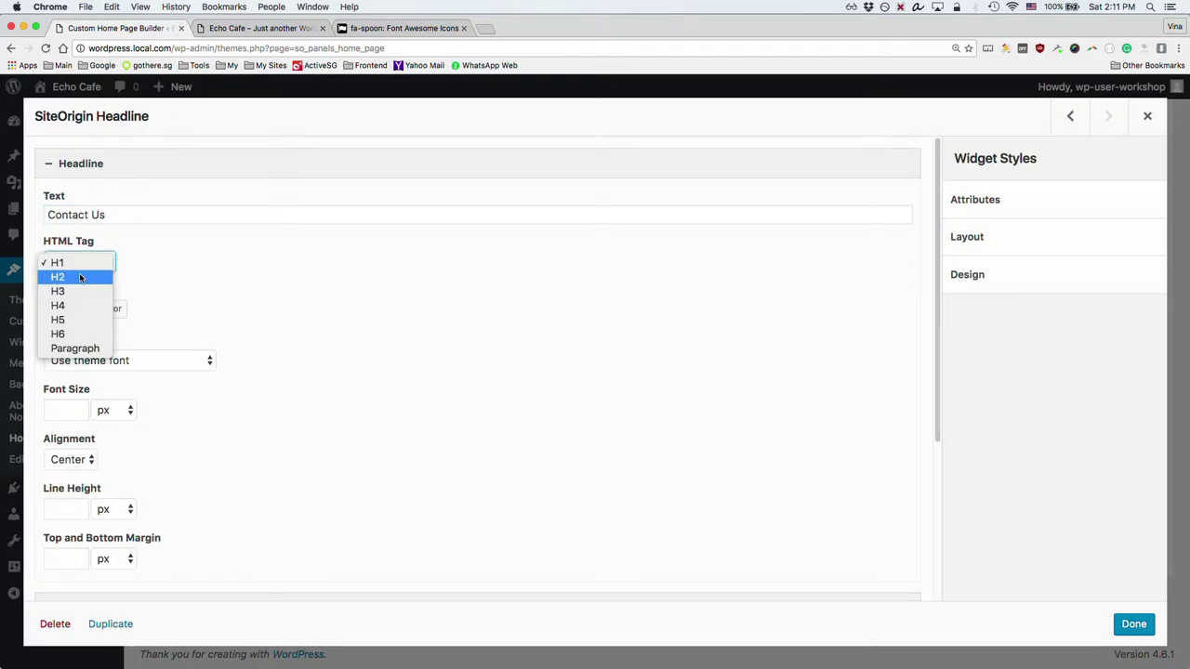
left_click(79, 278)
left_click(88, 309)
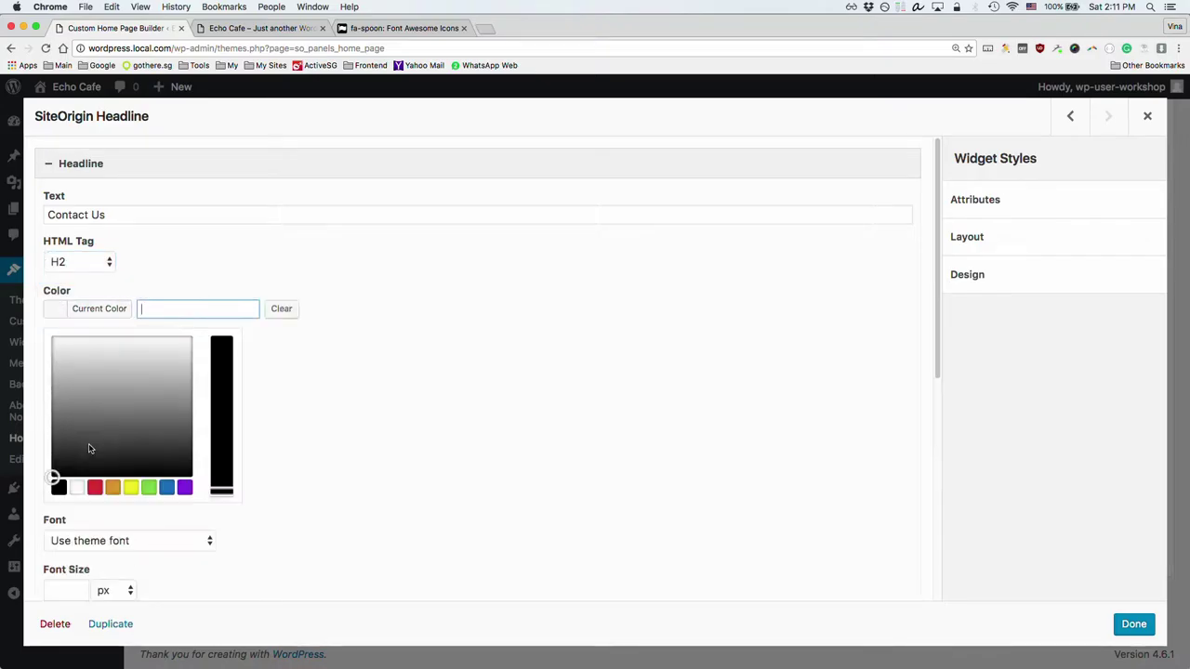
left_click(97, 490)
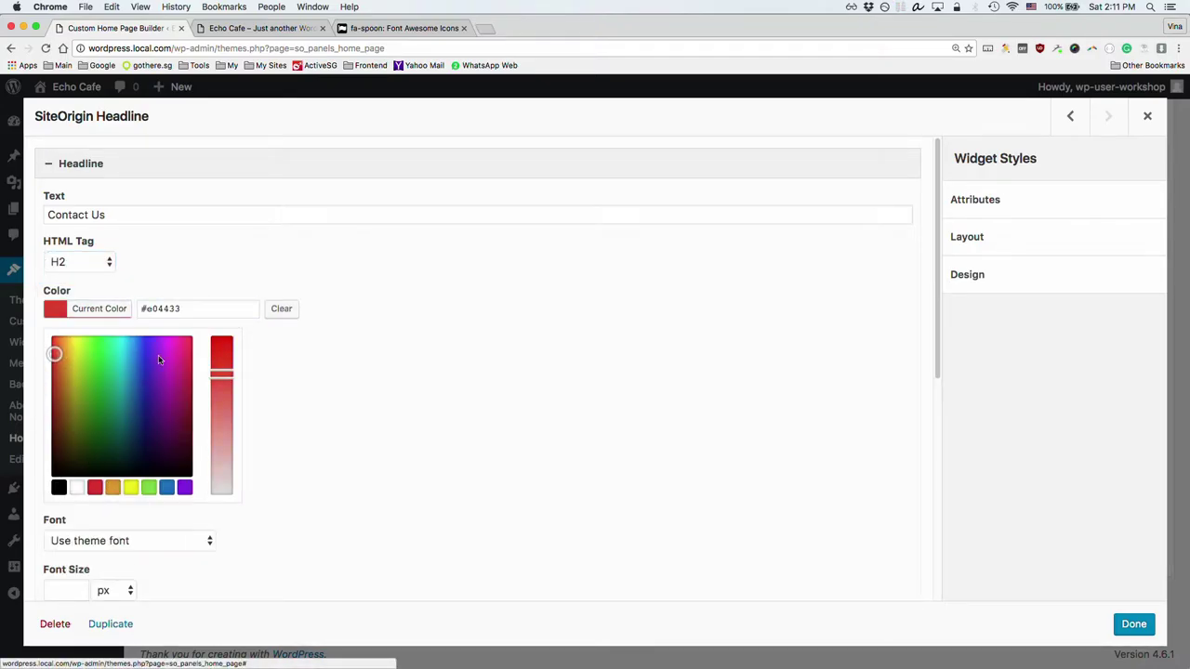
left_click(385, 383)
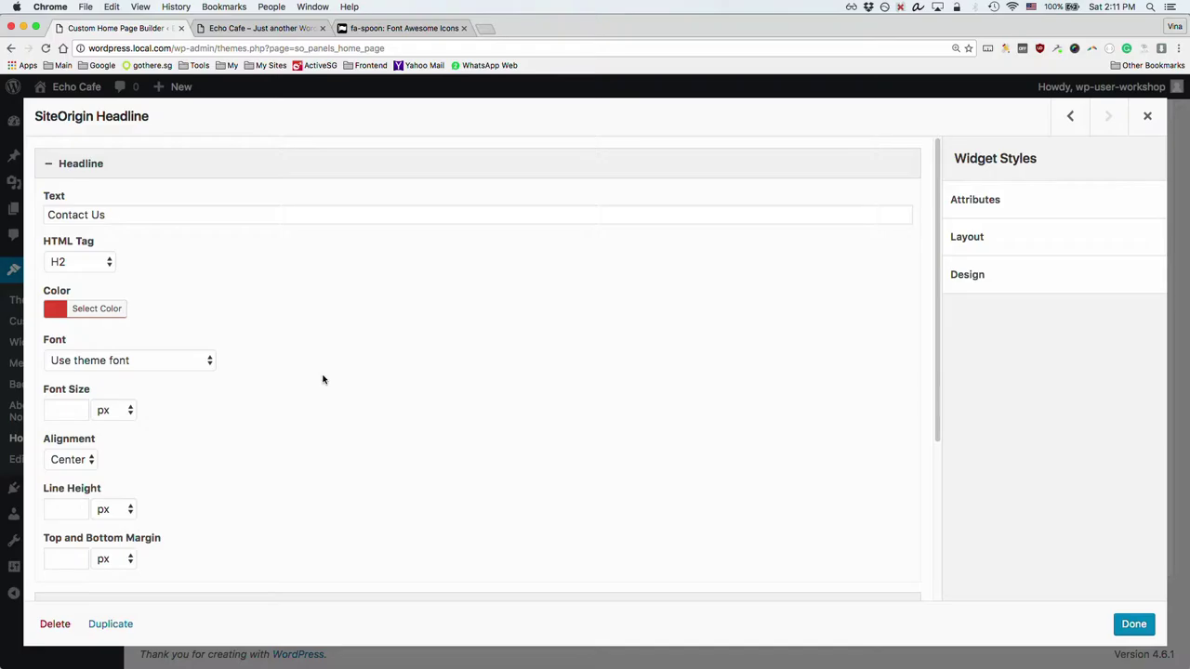
scroll(323, 380, "down", 2)
left_click(87, 406)
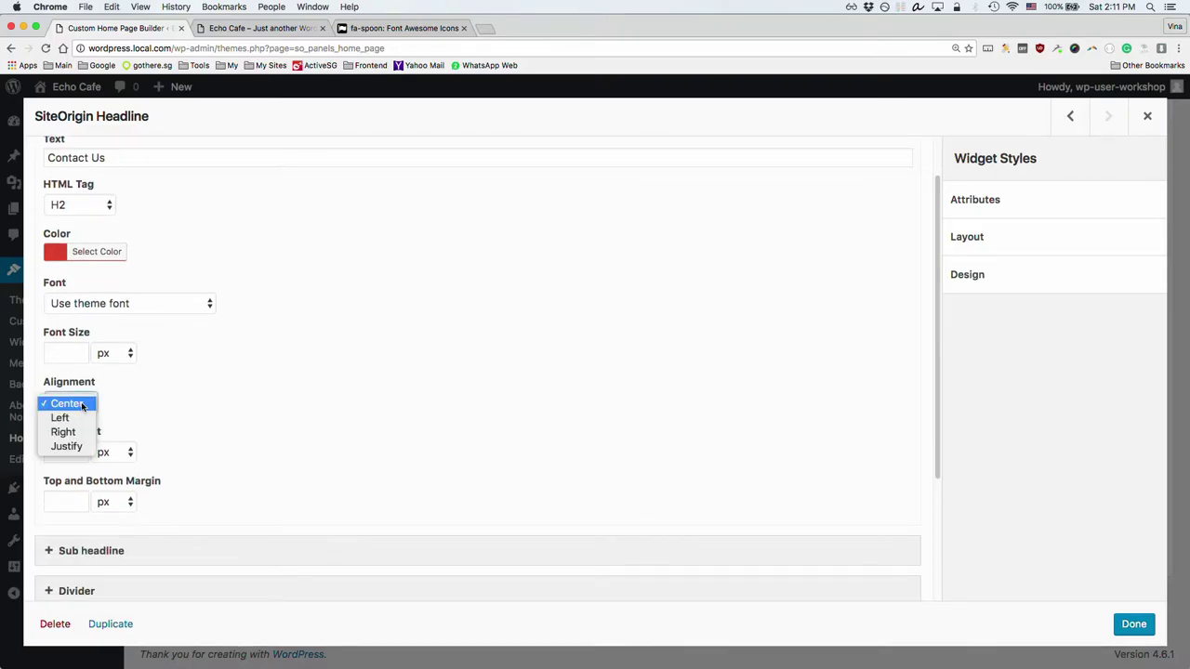
left_click(61, 418)
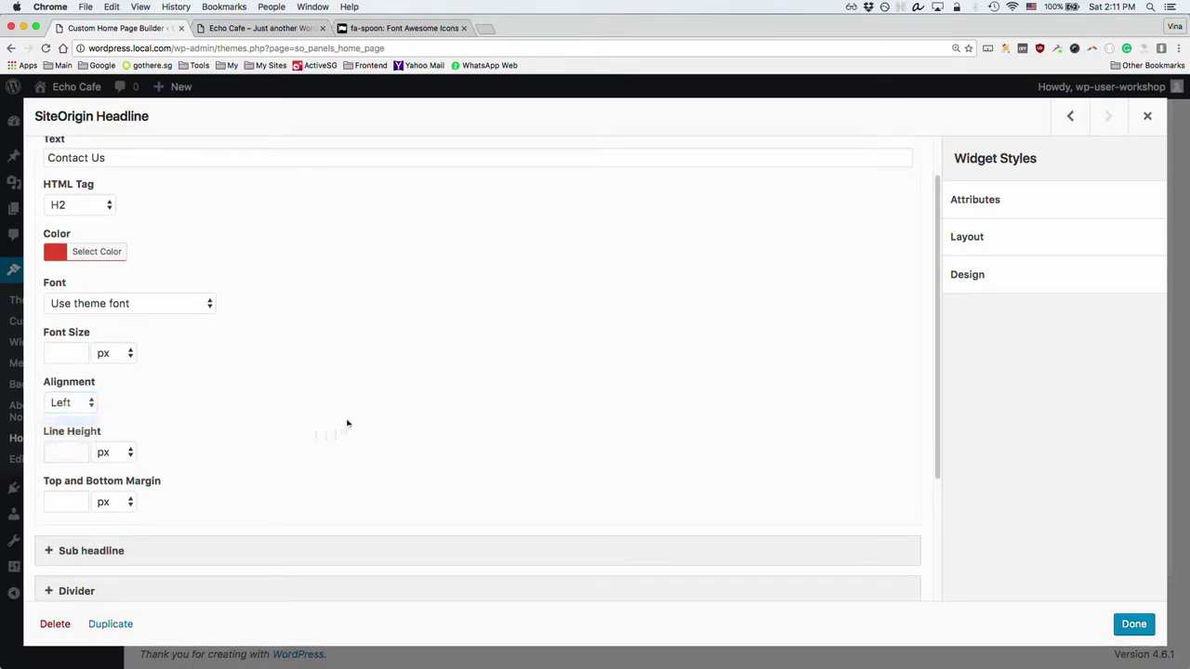
scroll(430, 446, "down", 1)
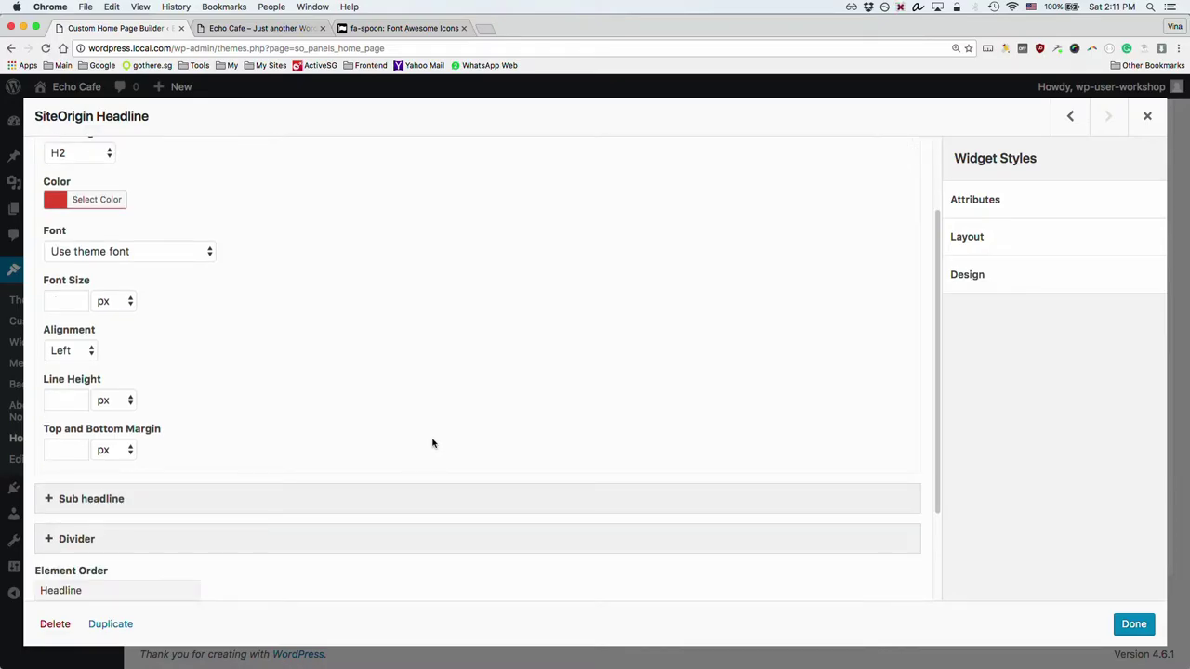
key("super+grave")
key("super+grave")
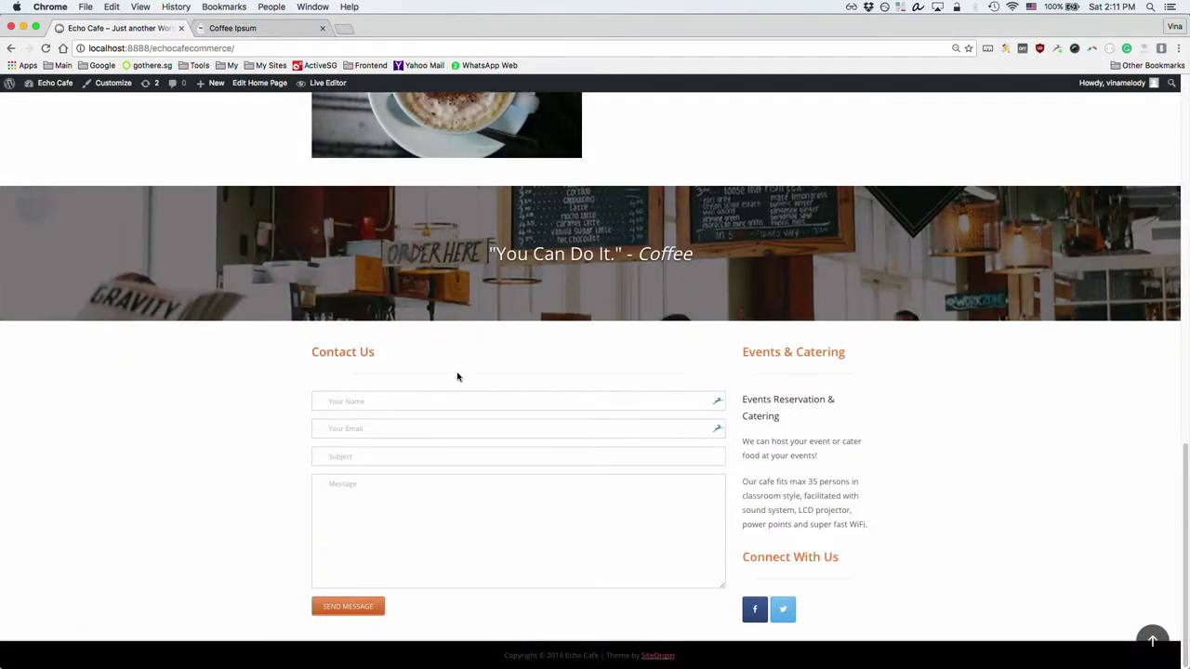
key("super+grave")
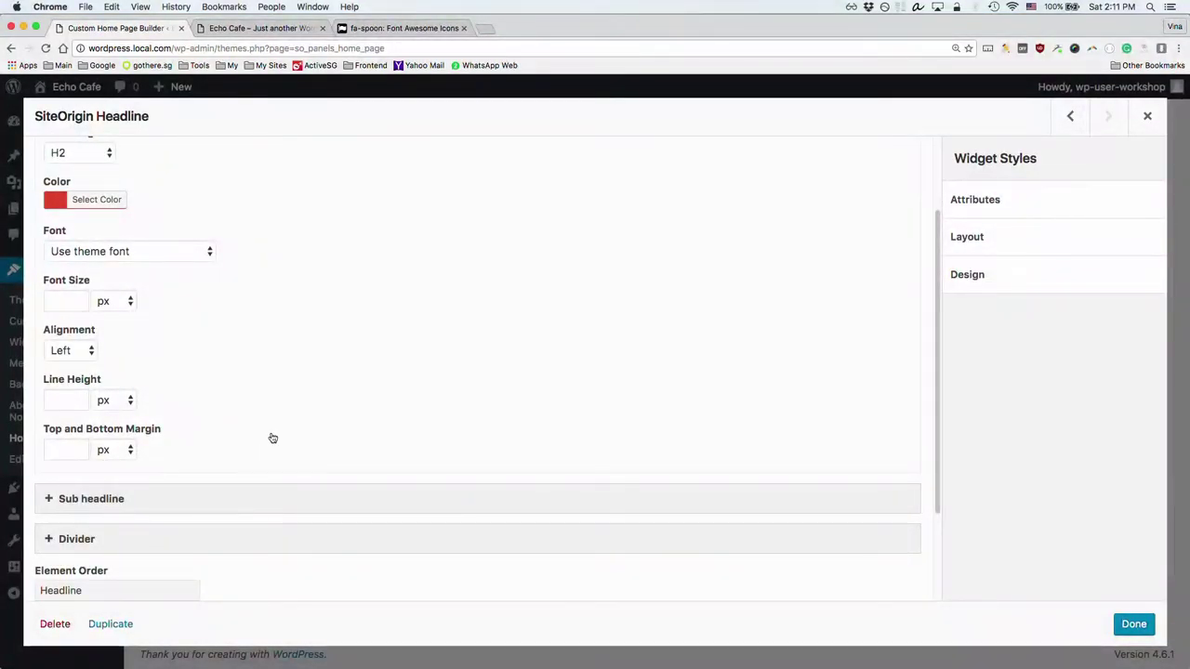
left_click(1134, 624)
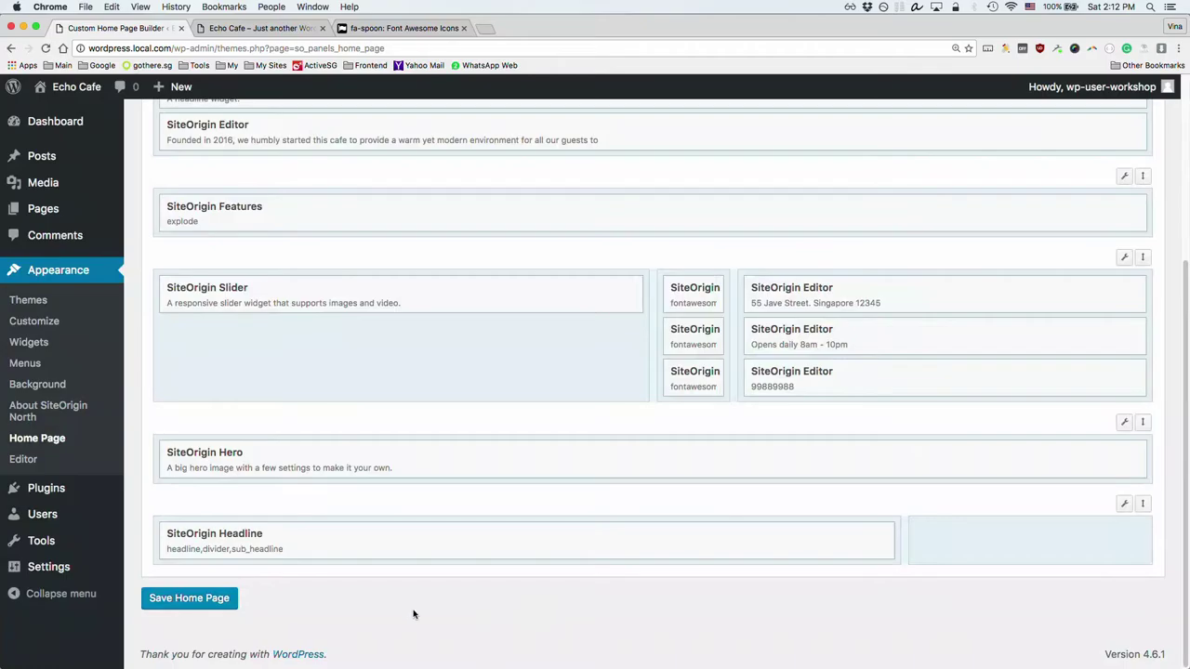
Step: Save the home page and reload the Echo Cafe front end to check it
left_click(209, 600)
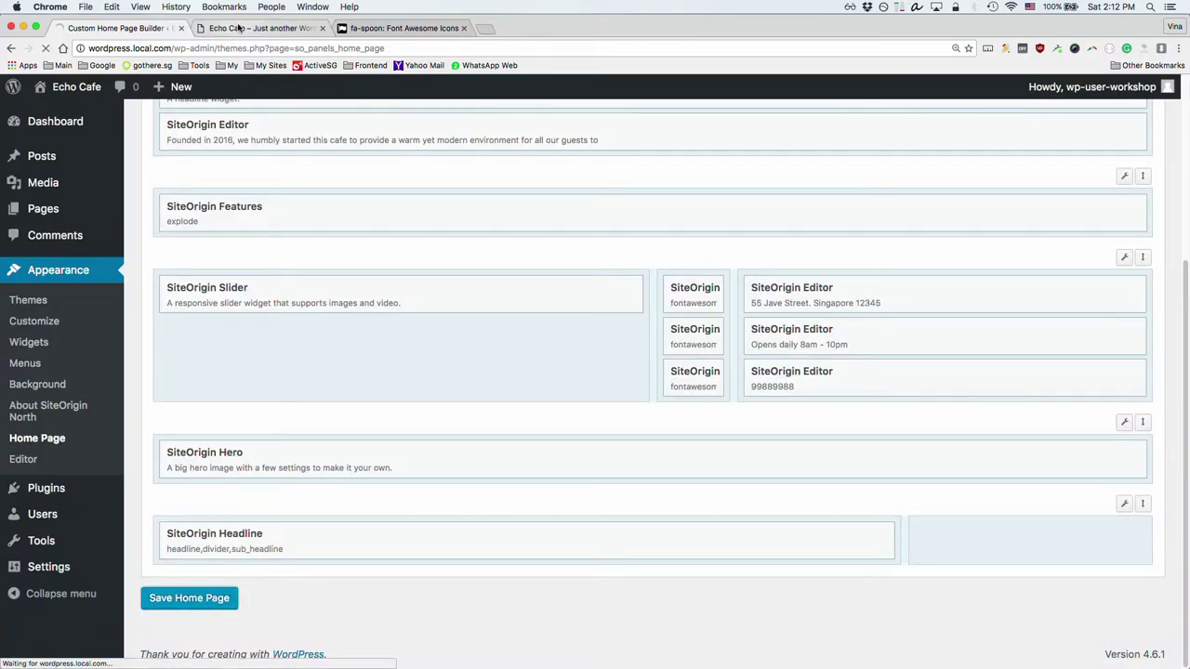
left_click(237, 28)
key("super+r")
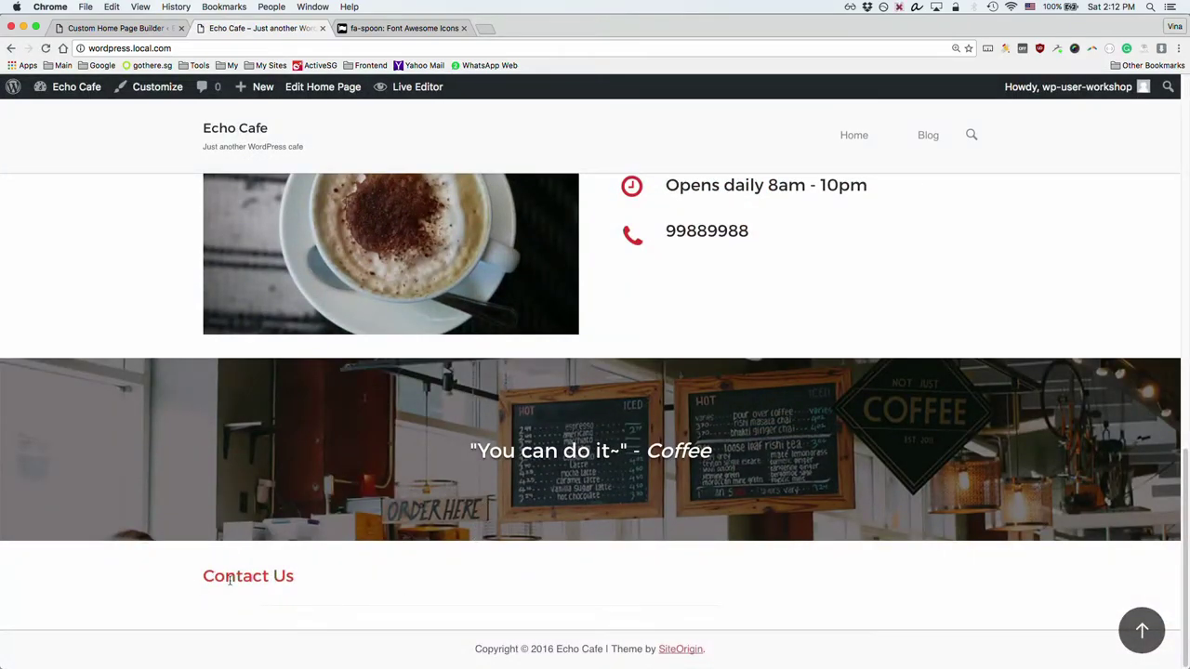
left_click(118, 27)
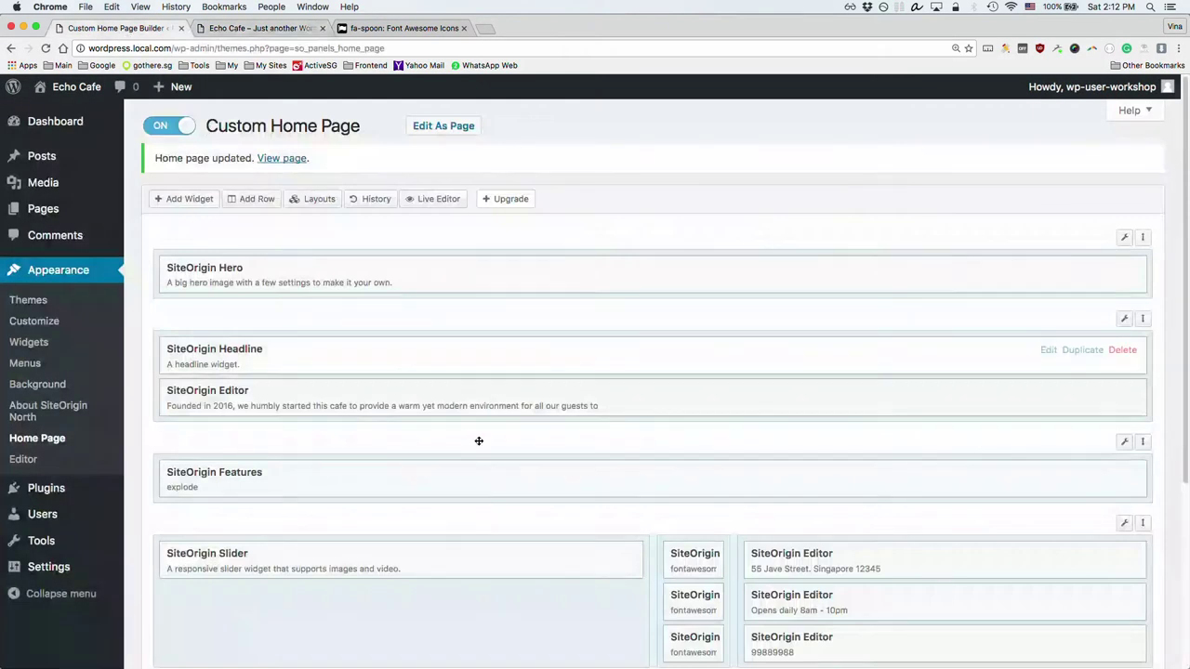
Step: Duplicate the Contact Us headline into the bottom row's right cell and open the copy's settings
scroll(517, 484, "down", 3)
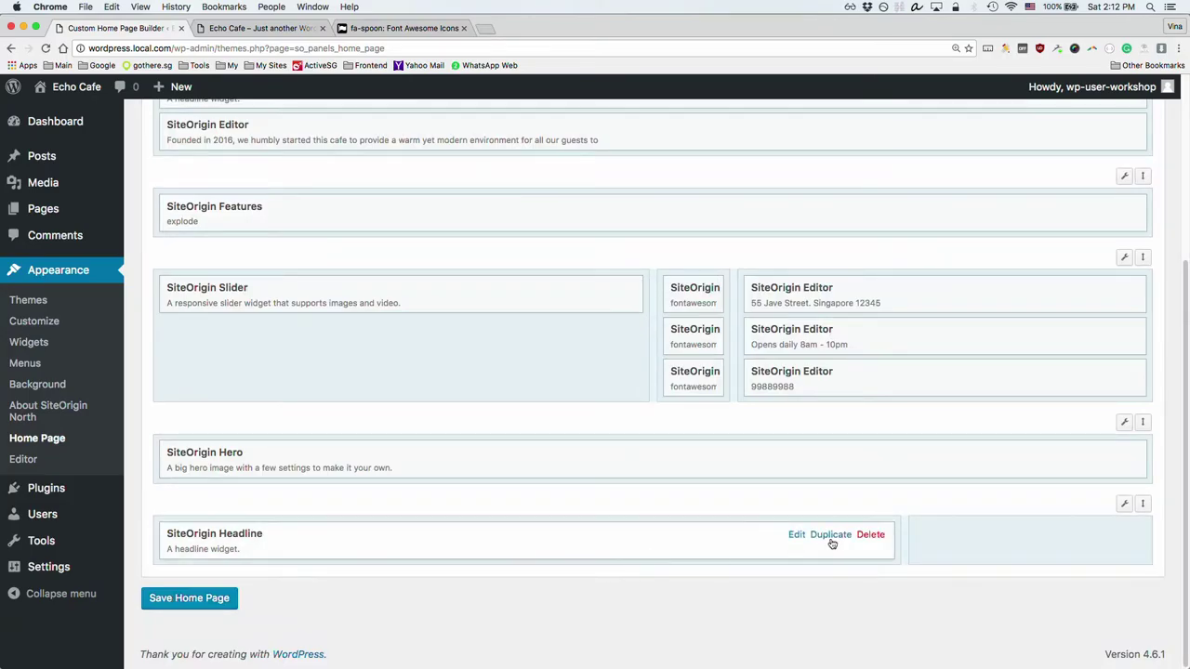
left_click(830, 535)
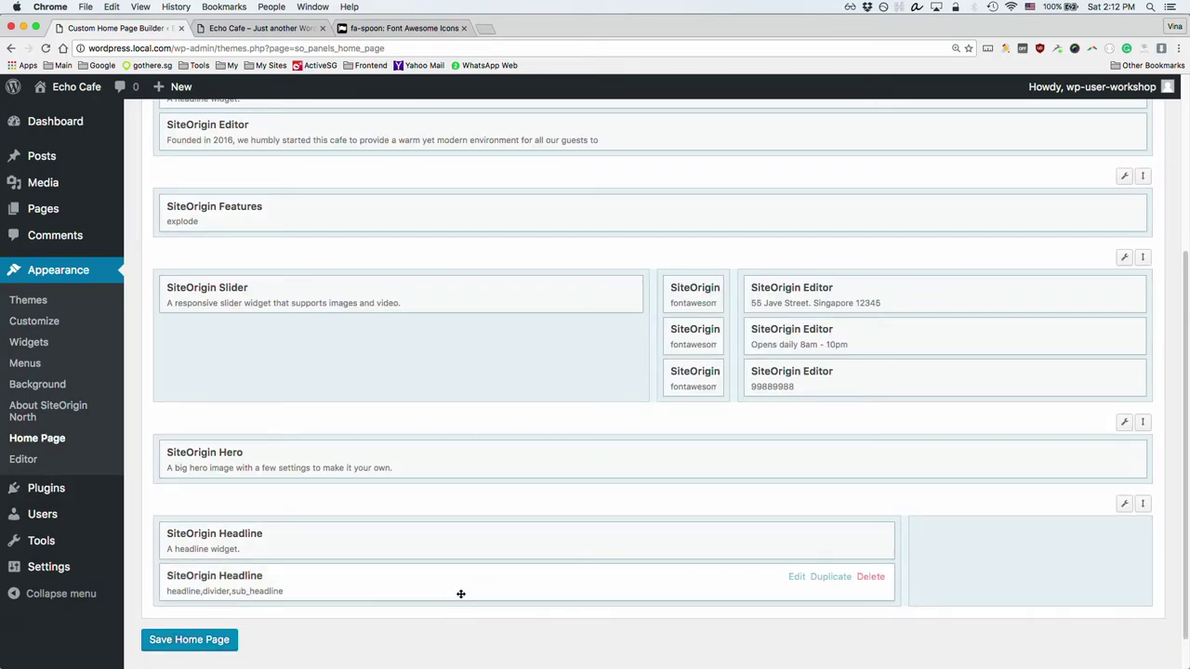
left_click_drag(522, 584, 1007, 544)
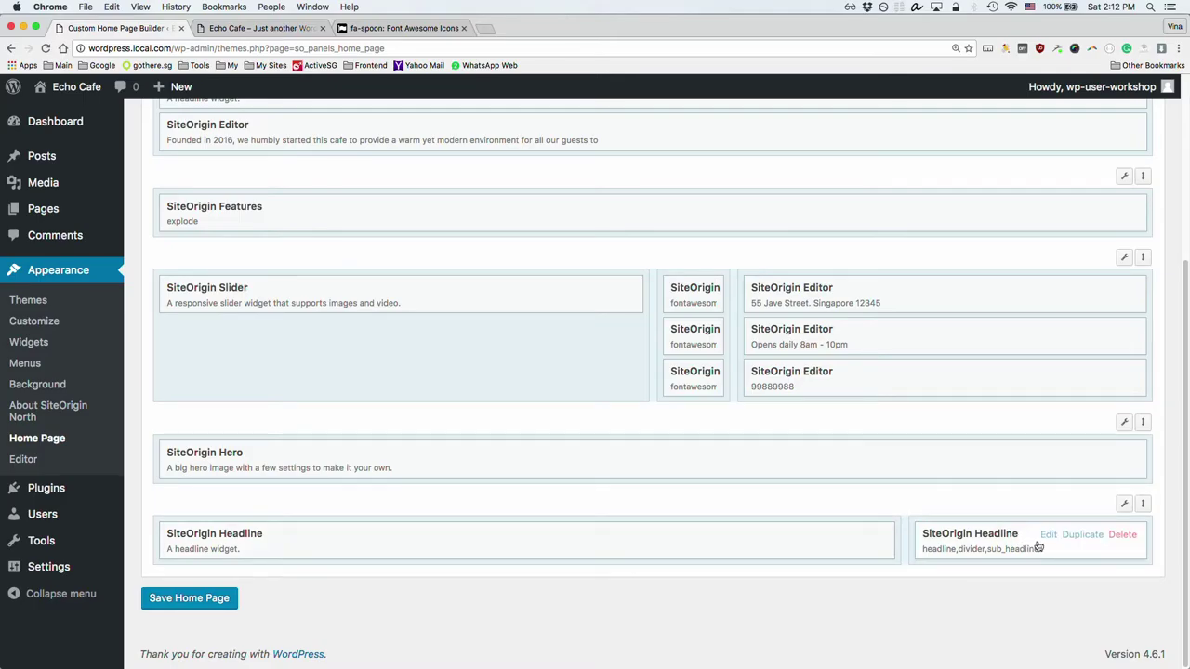
left_click(1050, 535)
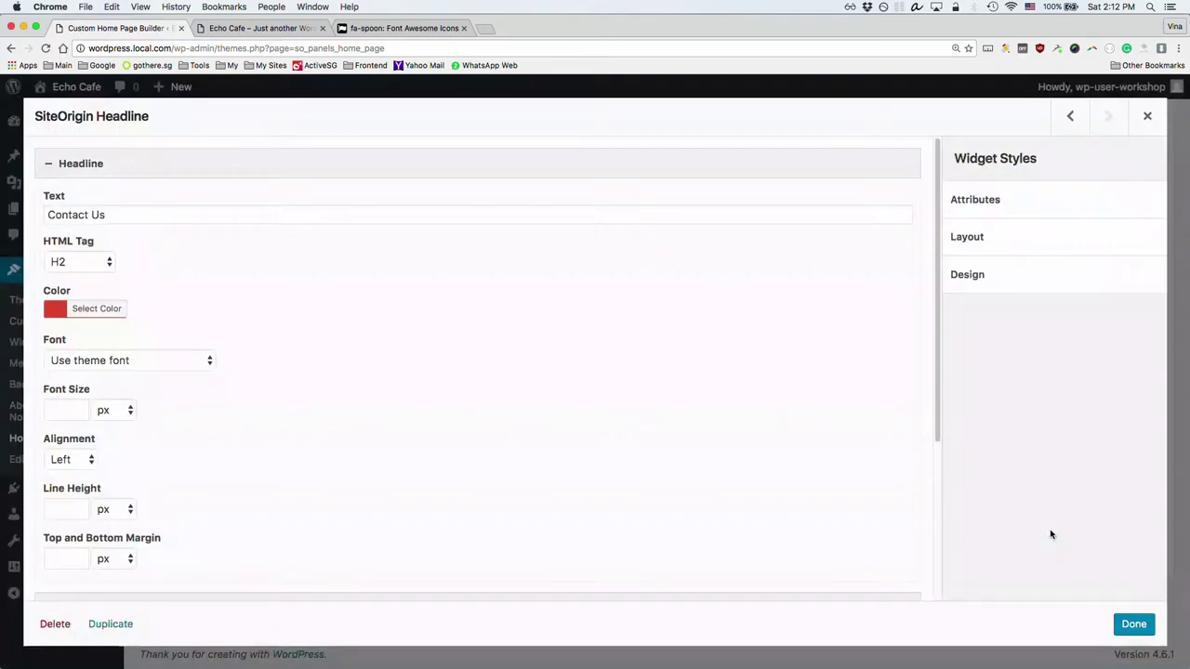
Step: Replace the copied headline's Contact Us text with 'Events & Catering' and close it
left_click(233, 214)
triple_click(241, 209)
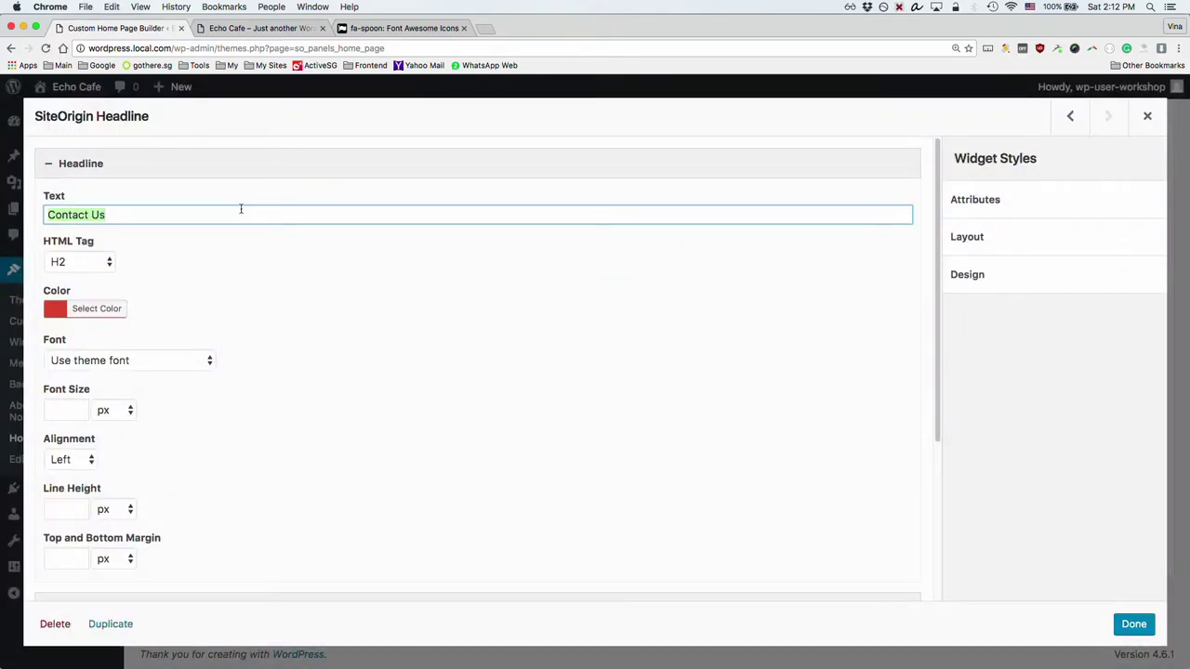
type("Events")
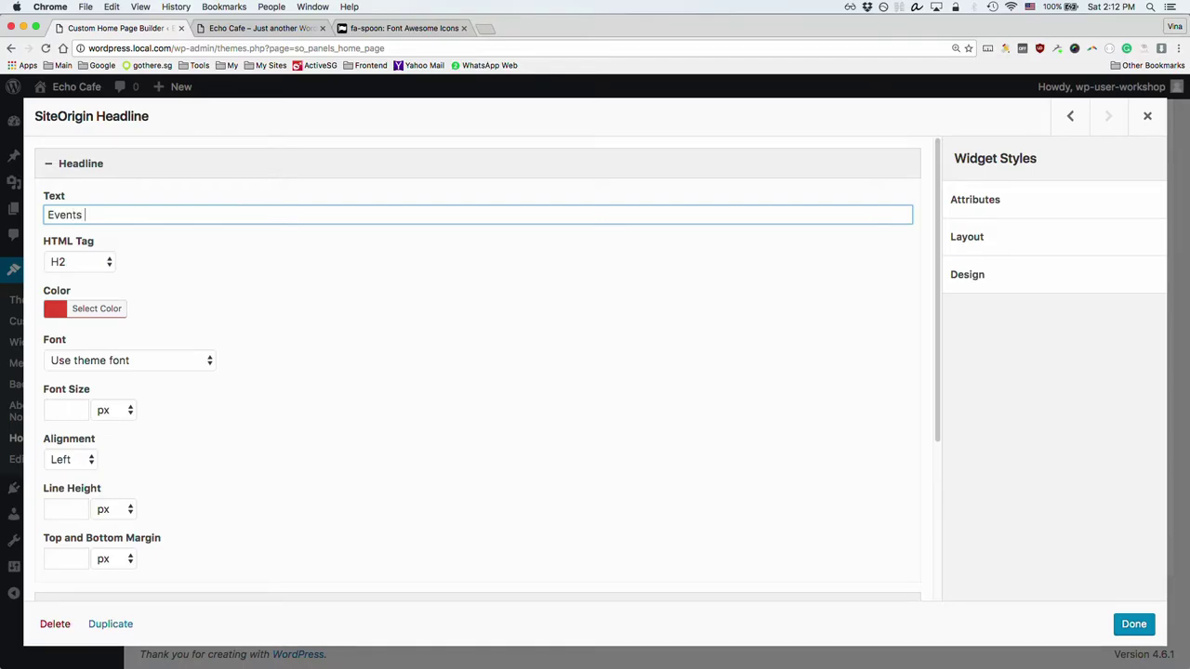
type(" & Cateroi")
left_click(1127, 624)
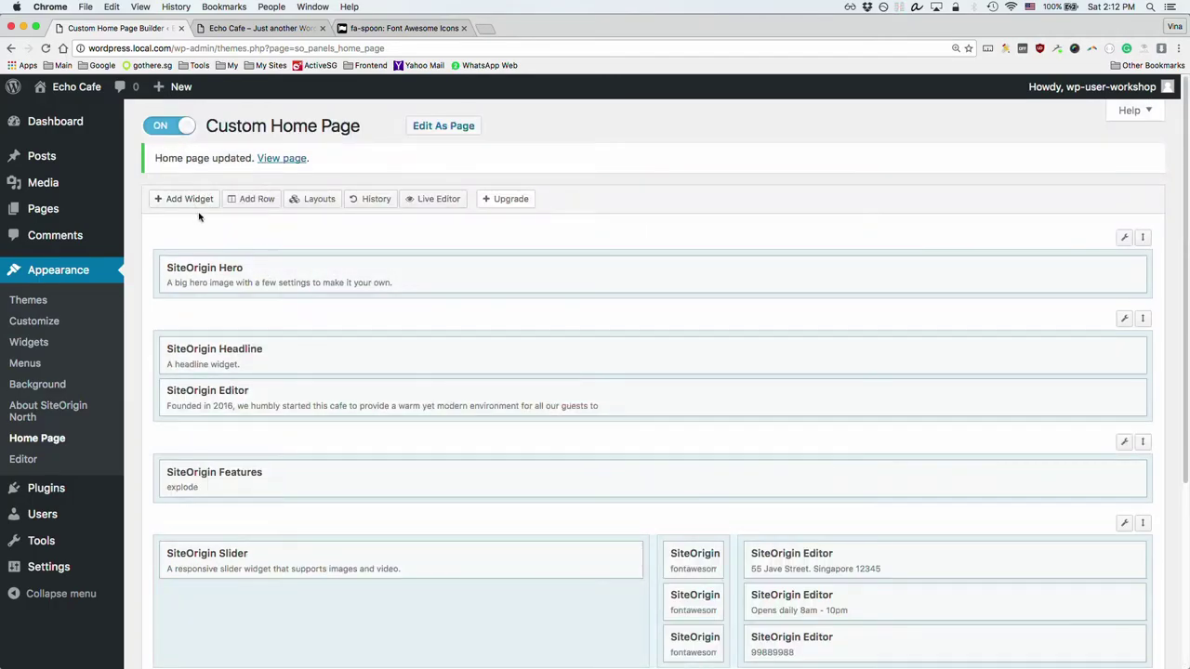
Step: Add a SiteOrigin Contact Form widget to the bottom row
left_click(199, 198)
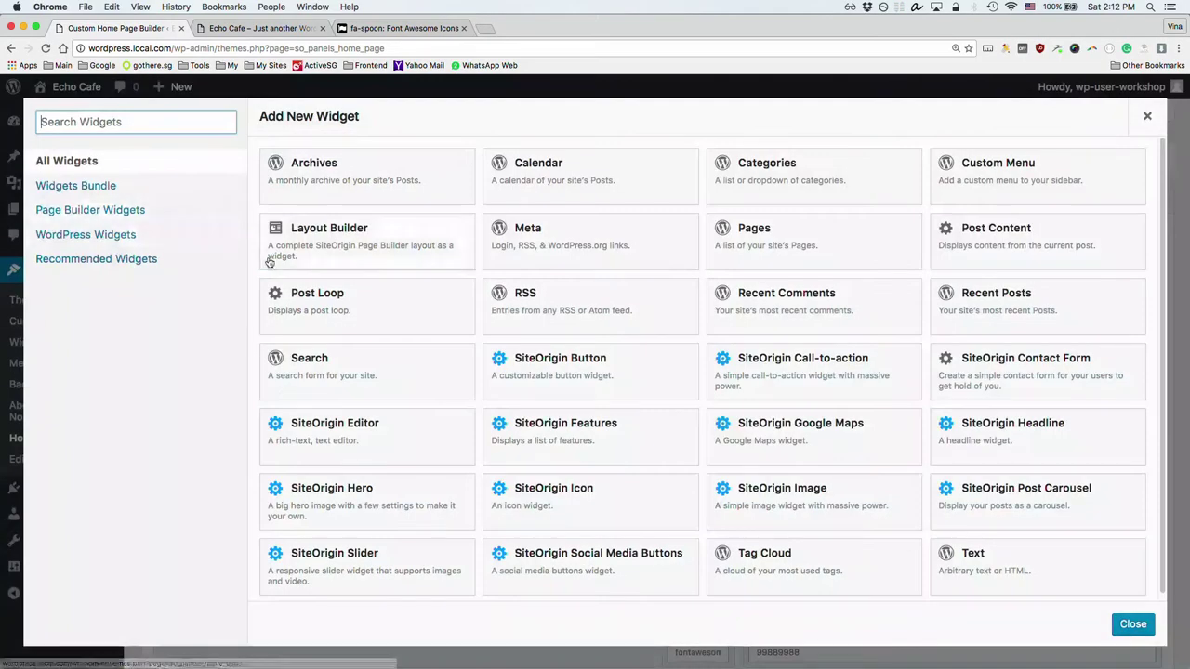
type("con")
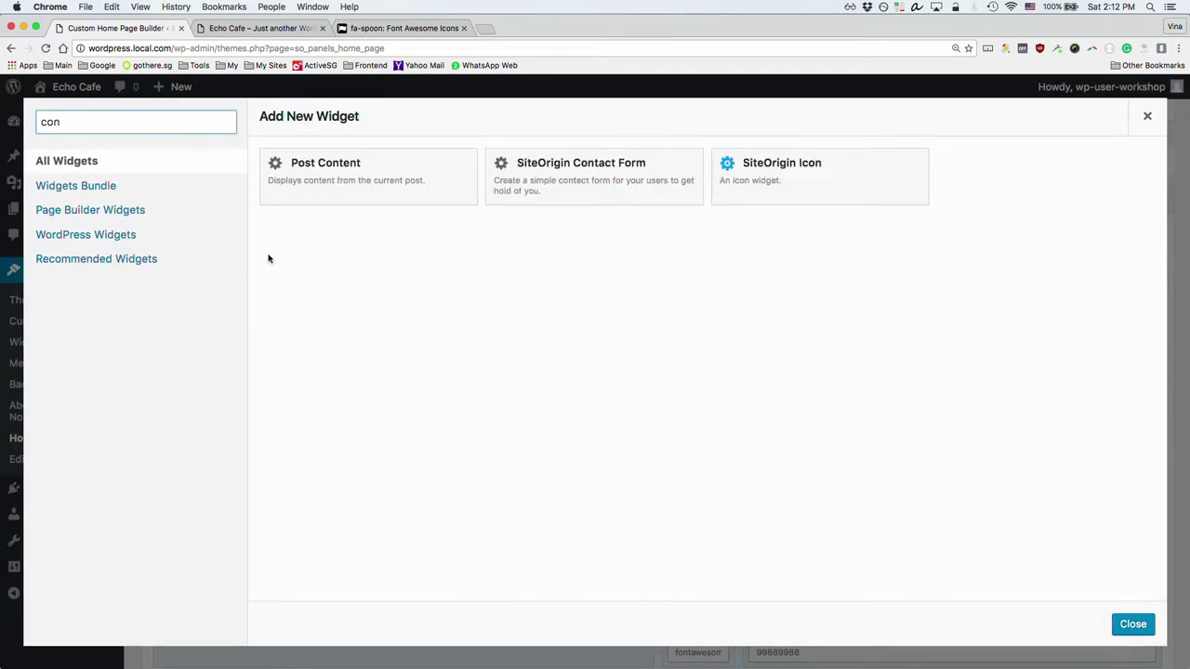
left_click(586, 190)
Step: Add a SiteOrigin Editor widget to the bottom row's right cell
scroll(589, 393, "down", 4)
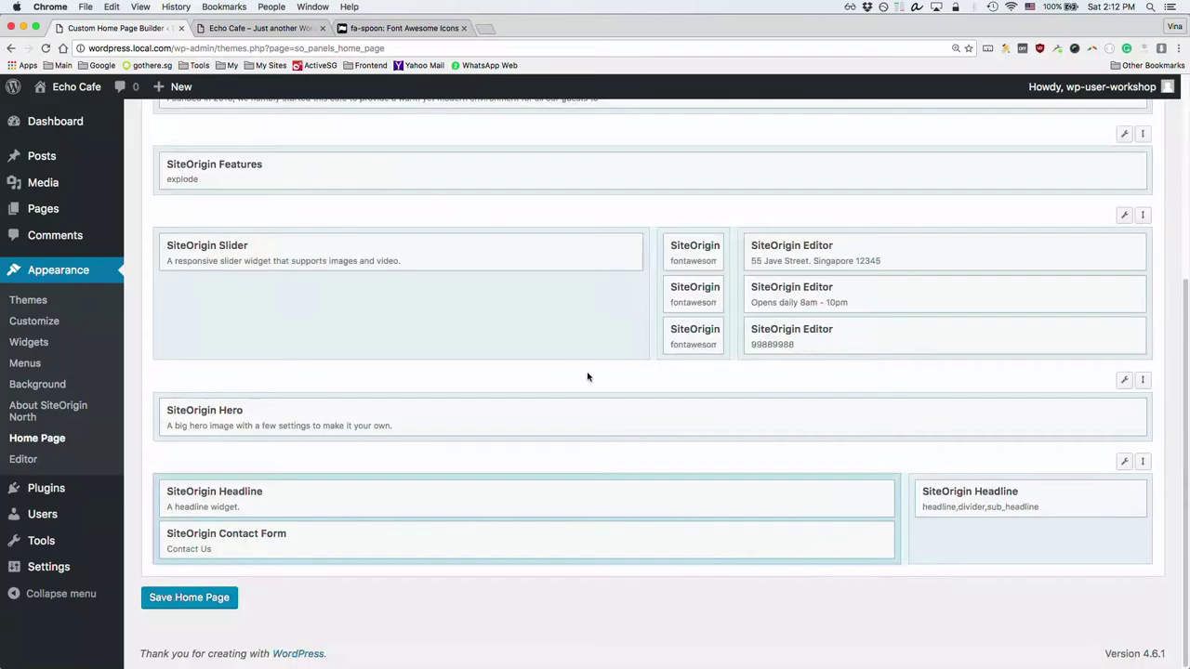
left_click(983, 546)
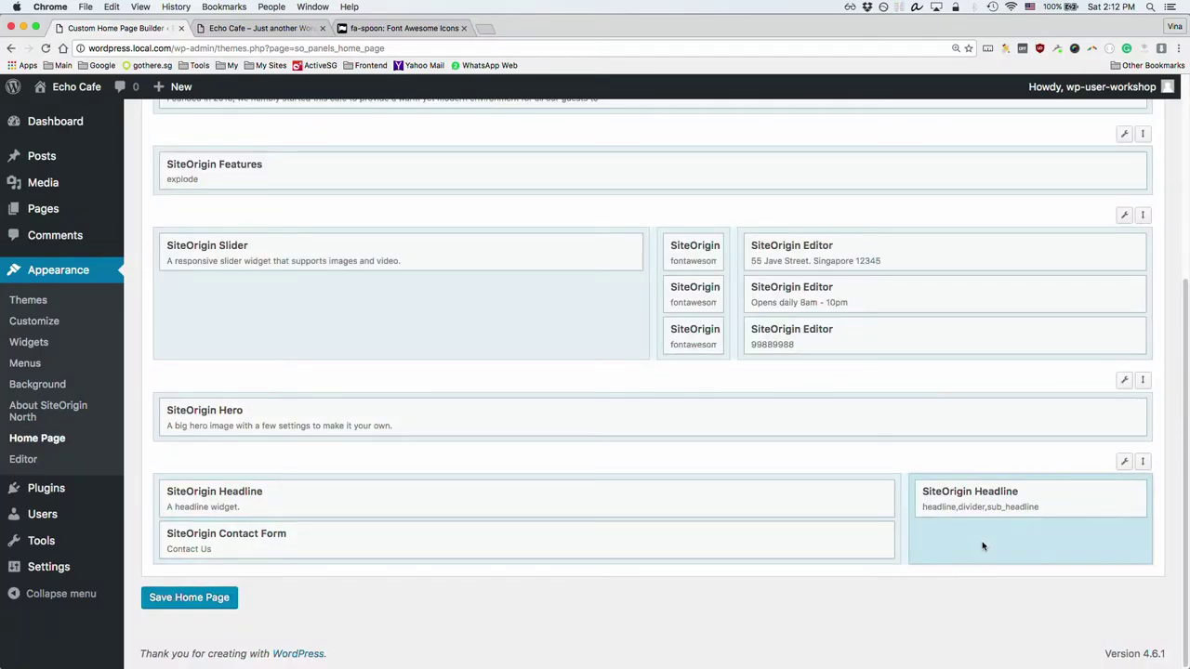
scroll(530, 360, "up", 7)
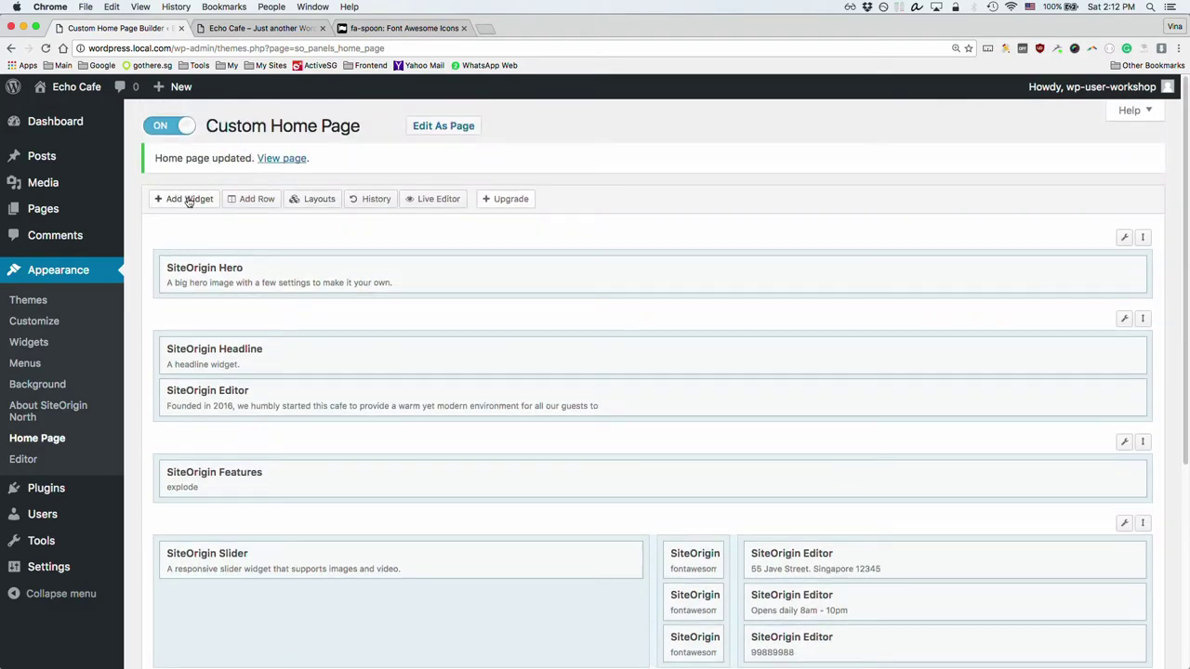
left_click(186, 198)
left_click(420, 447)
Step: Add a SiteOrigin Social Media Buttons widget to the right cell
scroll(736, 524, "down", 5)
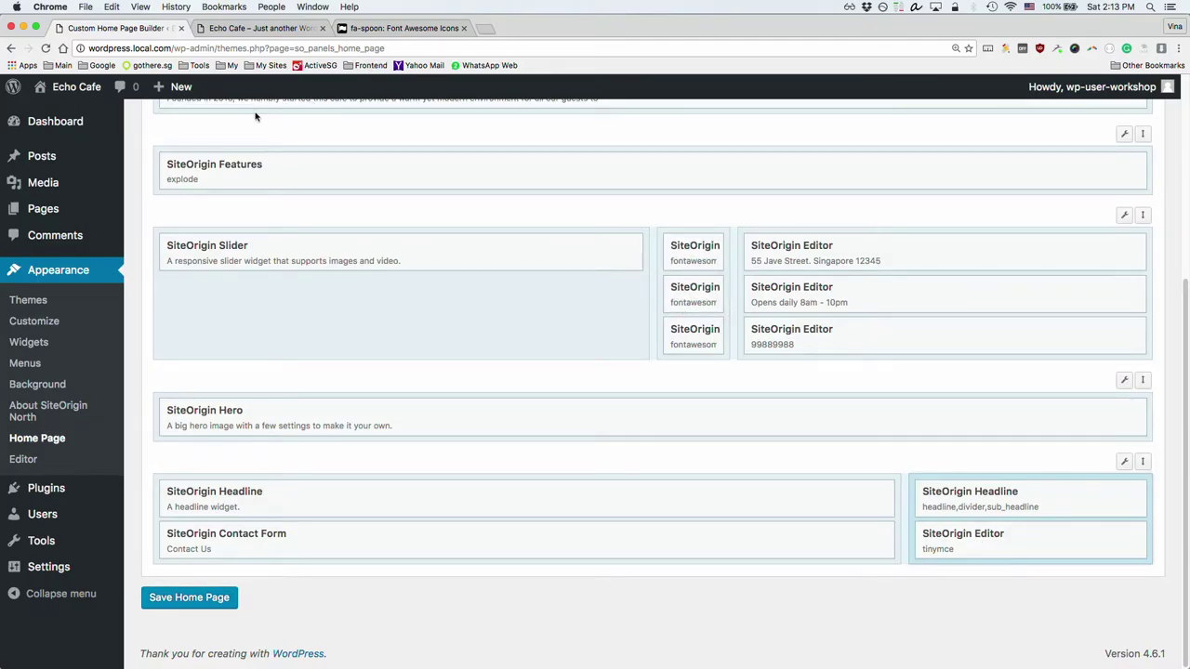
scroll(256, 116, "up", 10)
left_click(188, 198)
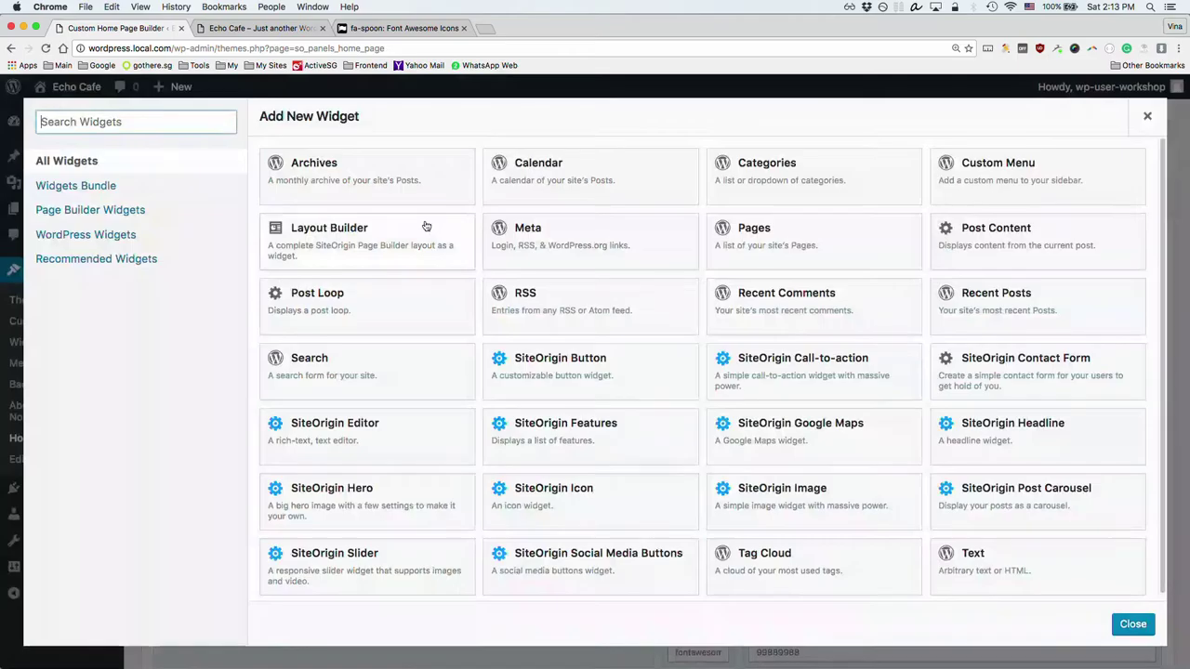
type("so")
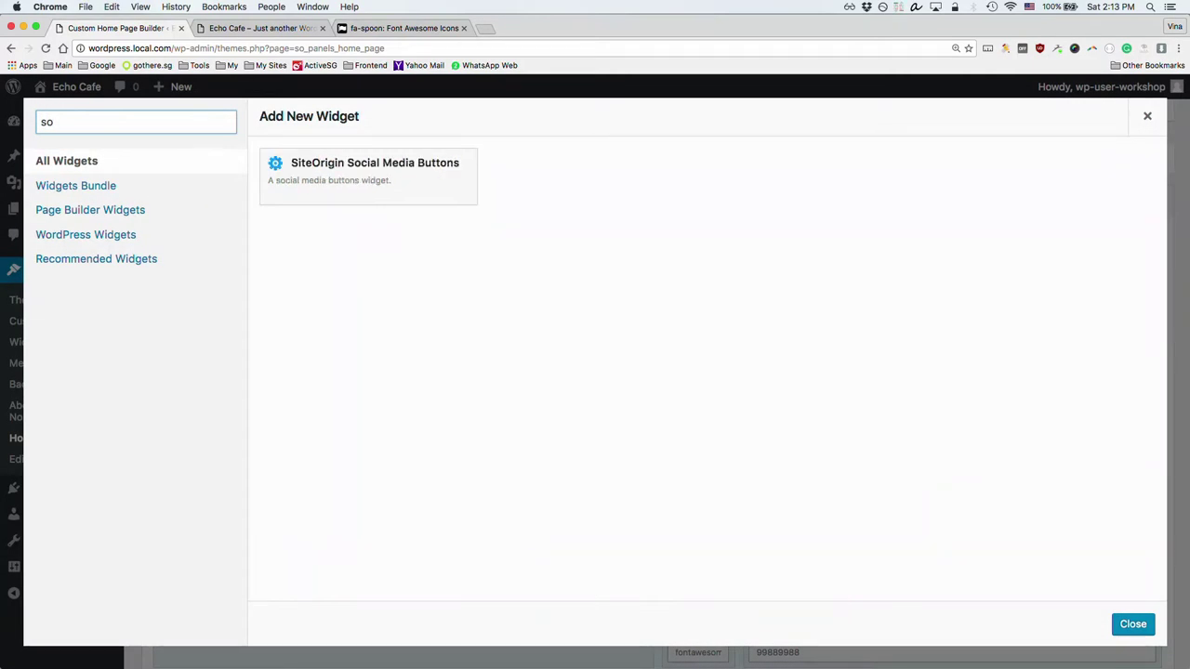
left_click(407, 202)
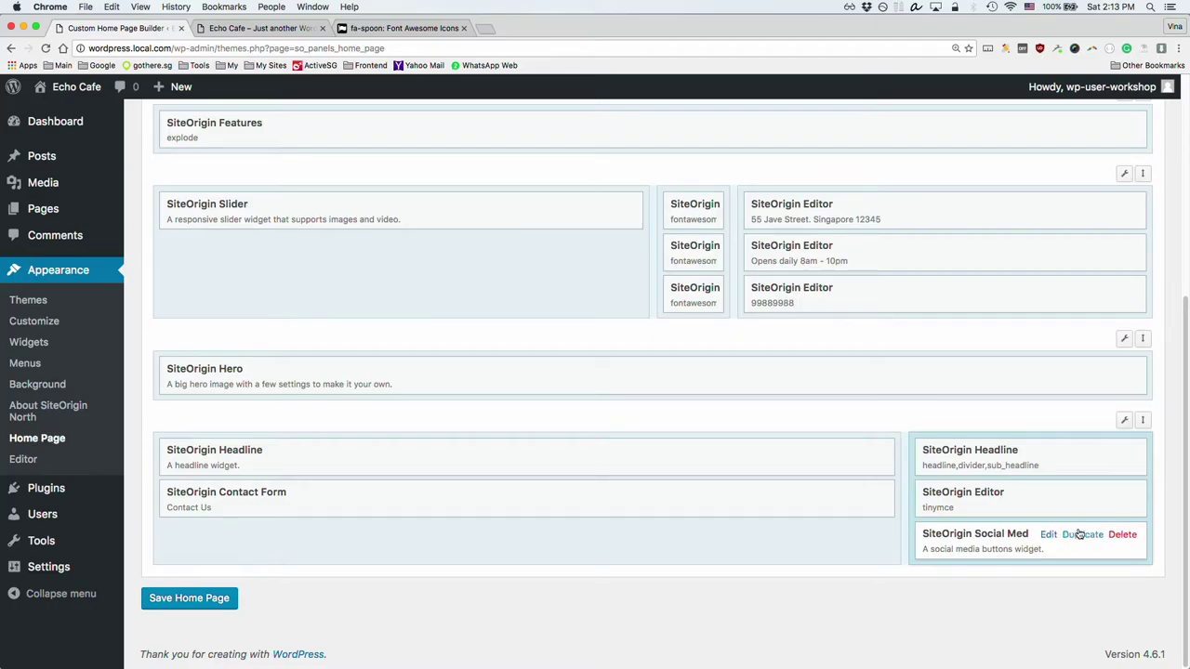
Step: Add a Facebook network to the Social Media Buttons widget linking to facebook.com/apple
left_click(1047, 534)
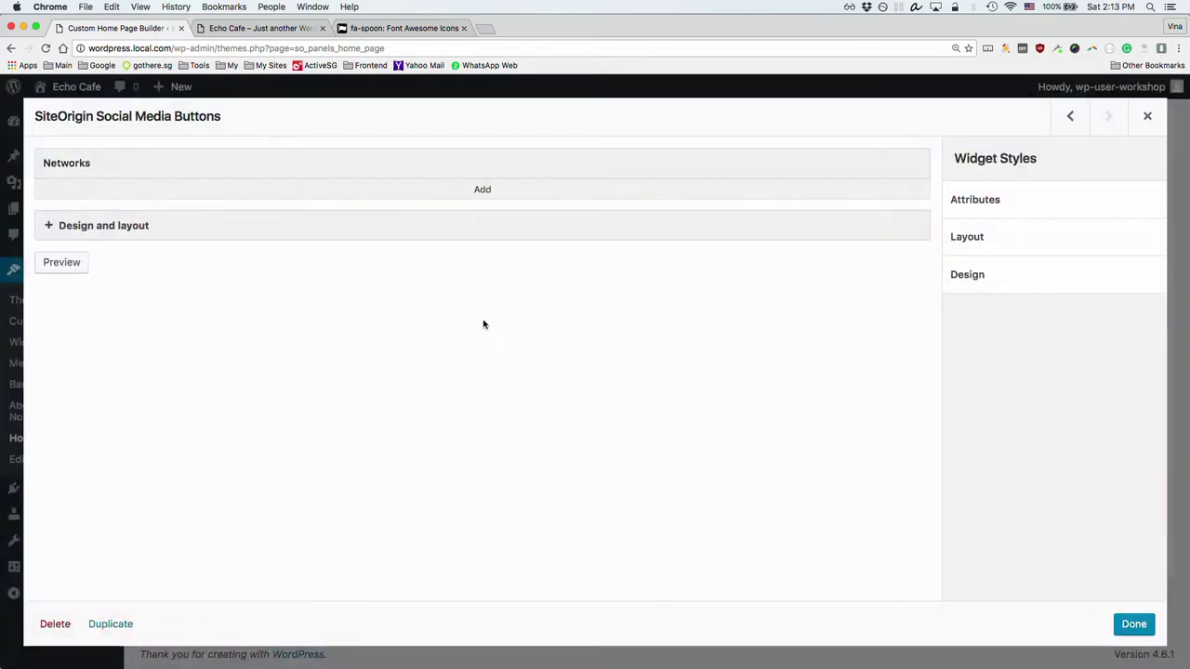
left_click(483, 191)
left_click(324, 183)
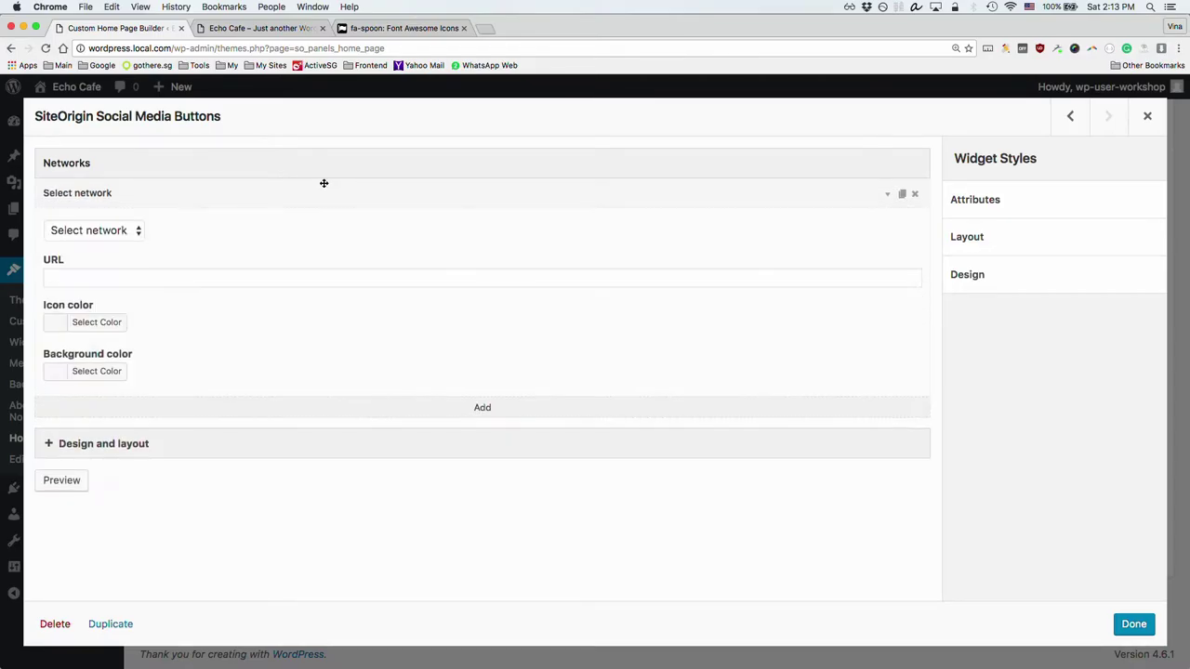
left_click(72, 234)
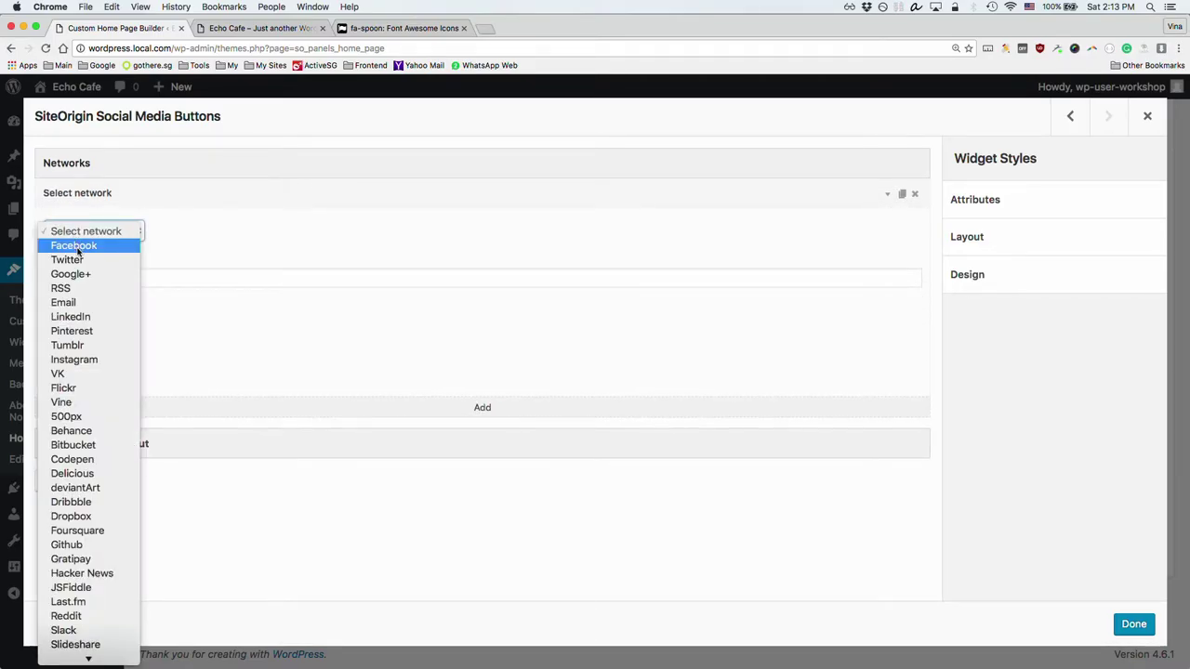
left_click(93, 246)
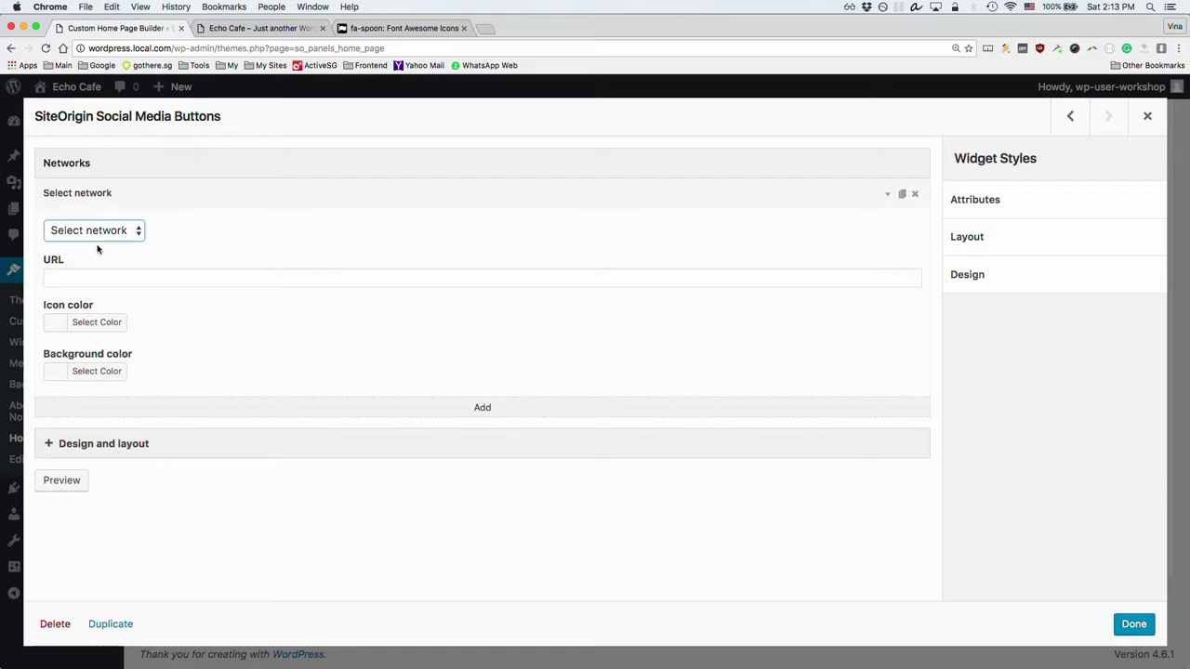
left_click(206, 276)
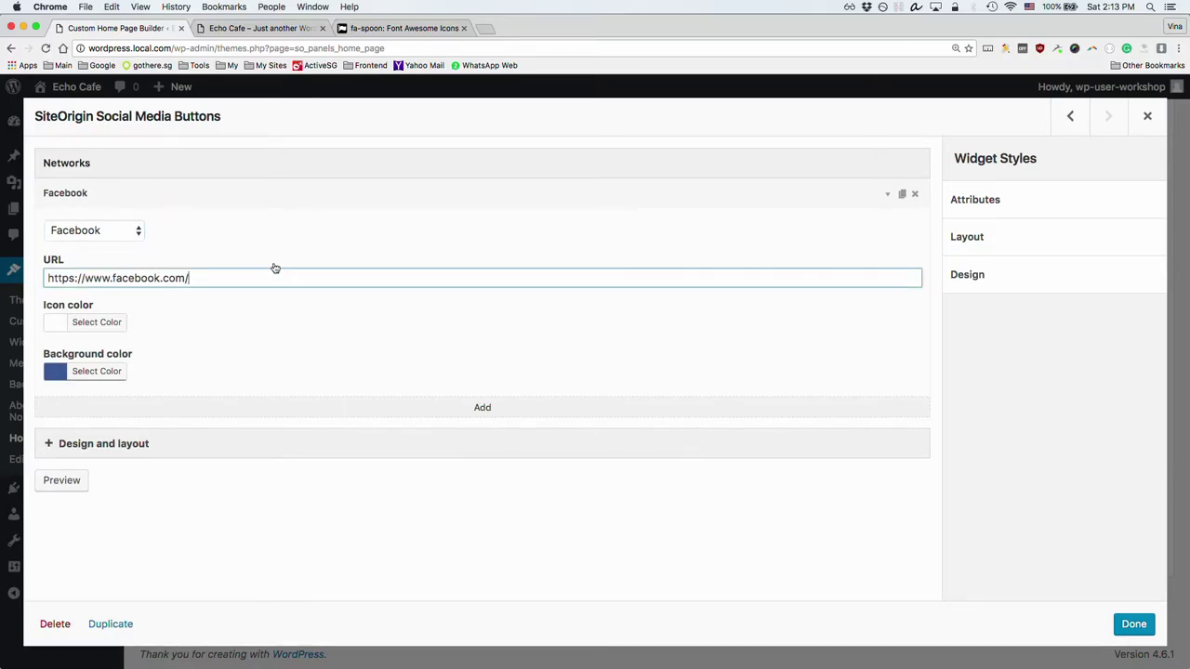
type("apple")
Step: Add a Twitter network linking to twitter.com/apple, collapse both entries and close the widget
left_click(511, 405)
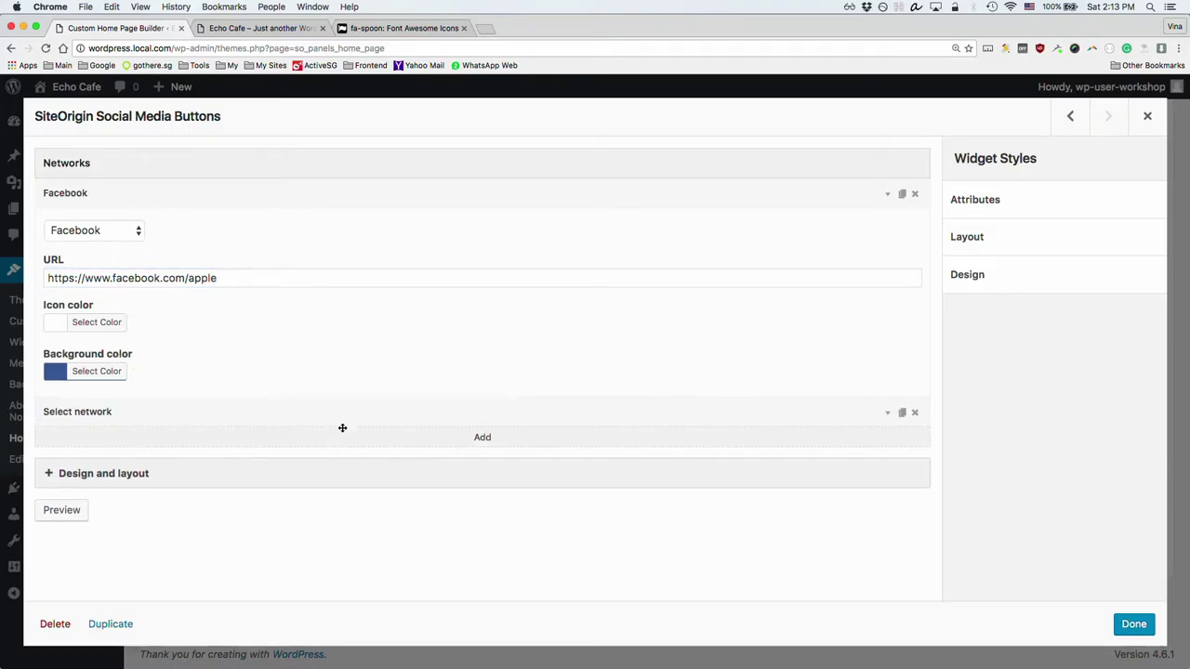
left_click(138, 449)
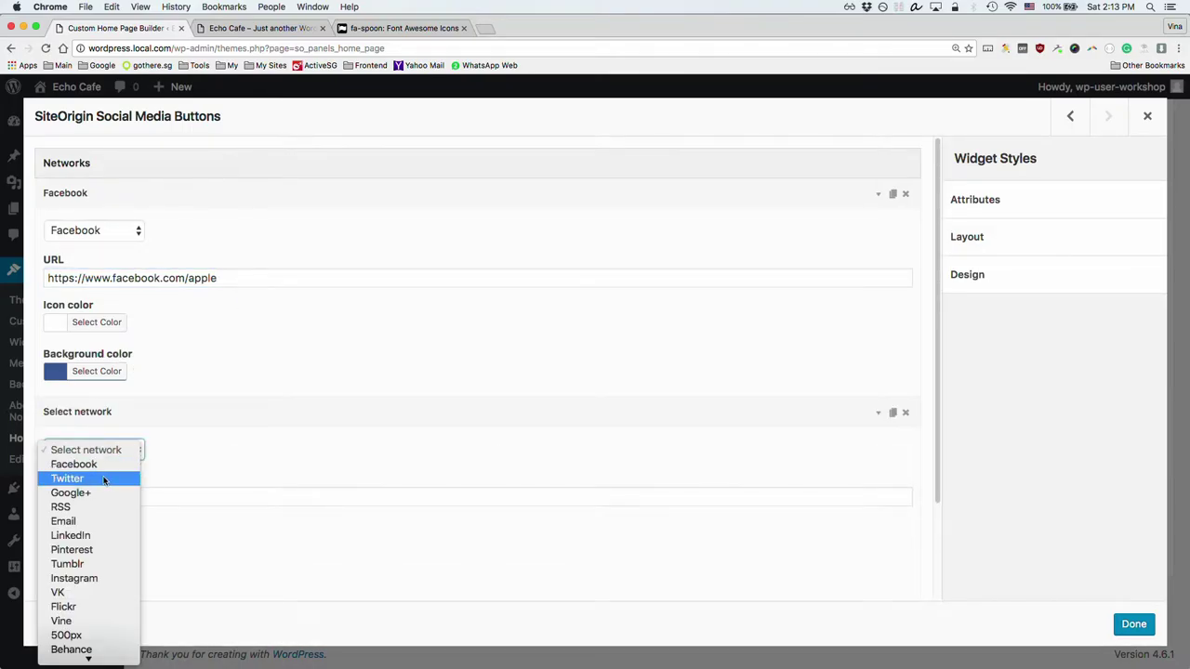
left_click(165, 484)
left_click(191, 497)
type("apple")
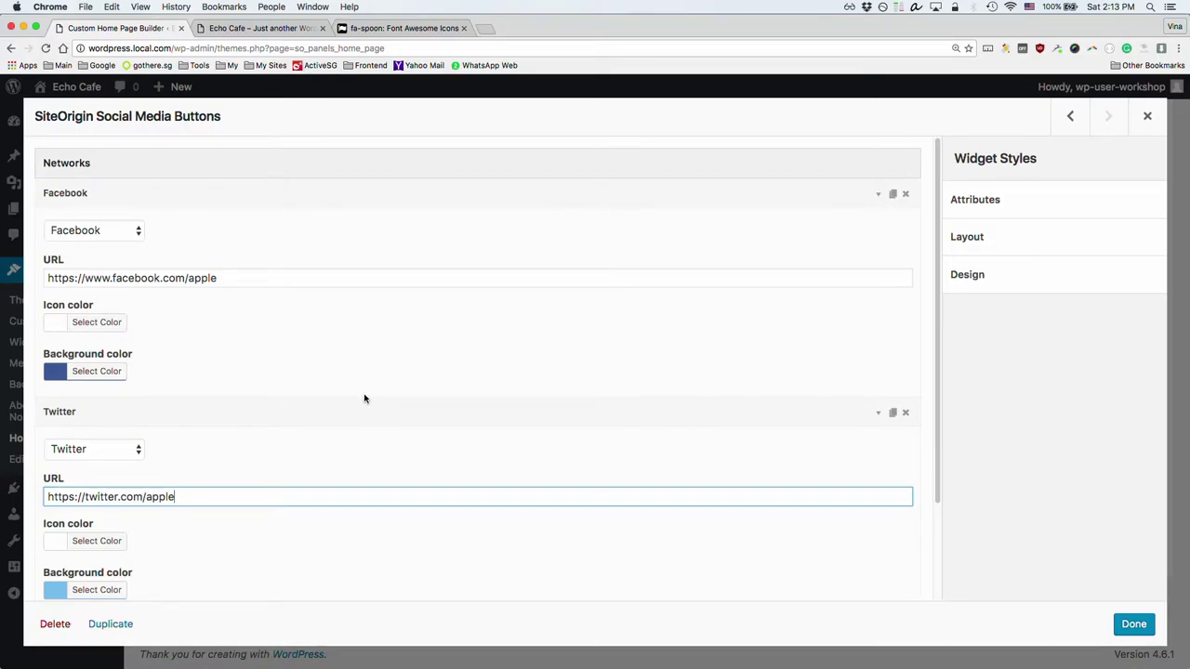
scroll(364, 395, "down", 3)
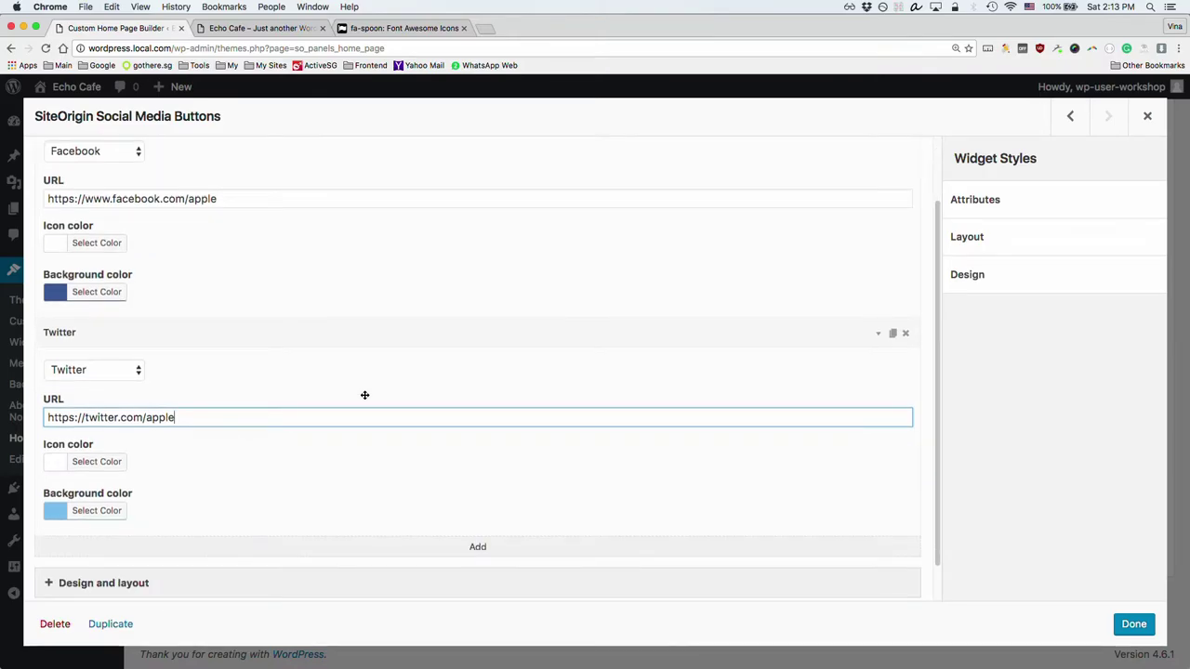
left_click(301, 332)
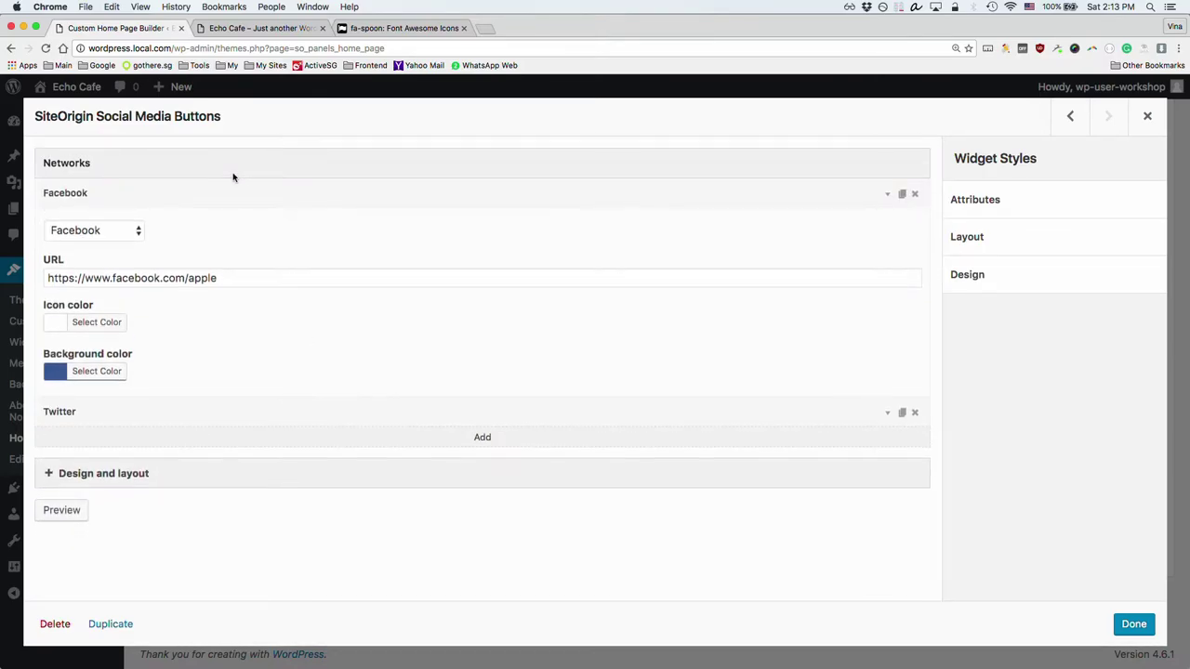
left_click(220, 189)
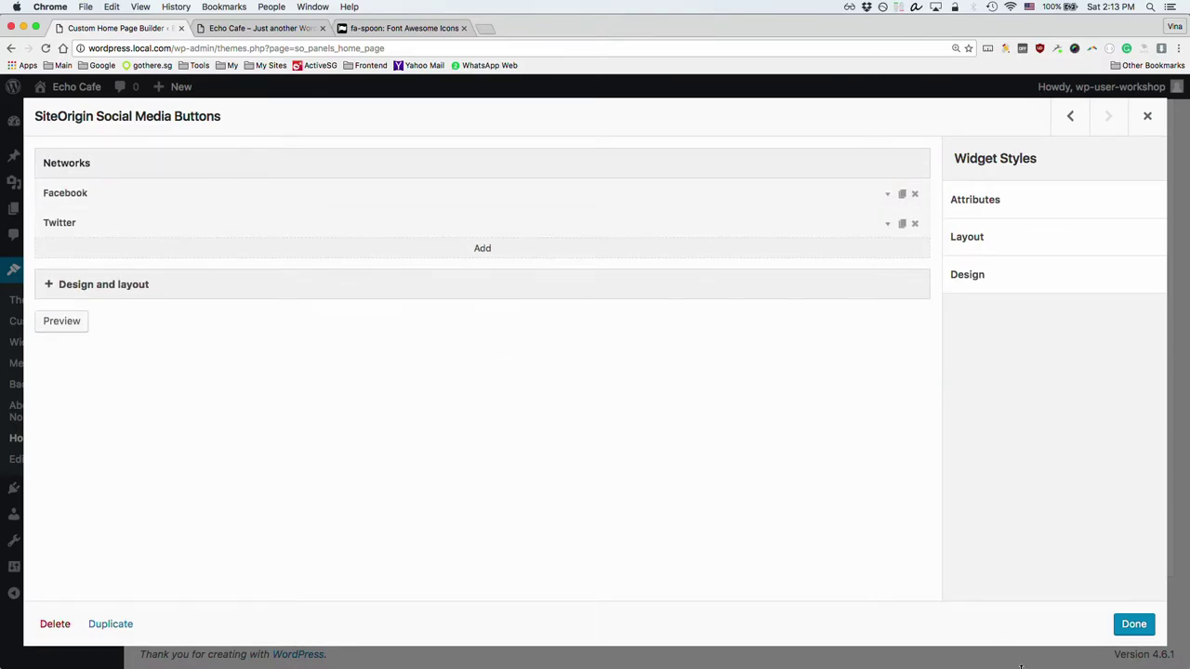
left_click(1134, 625)
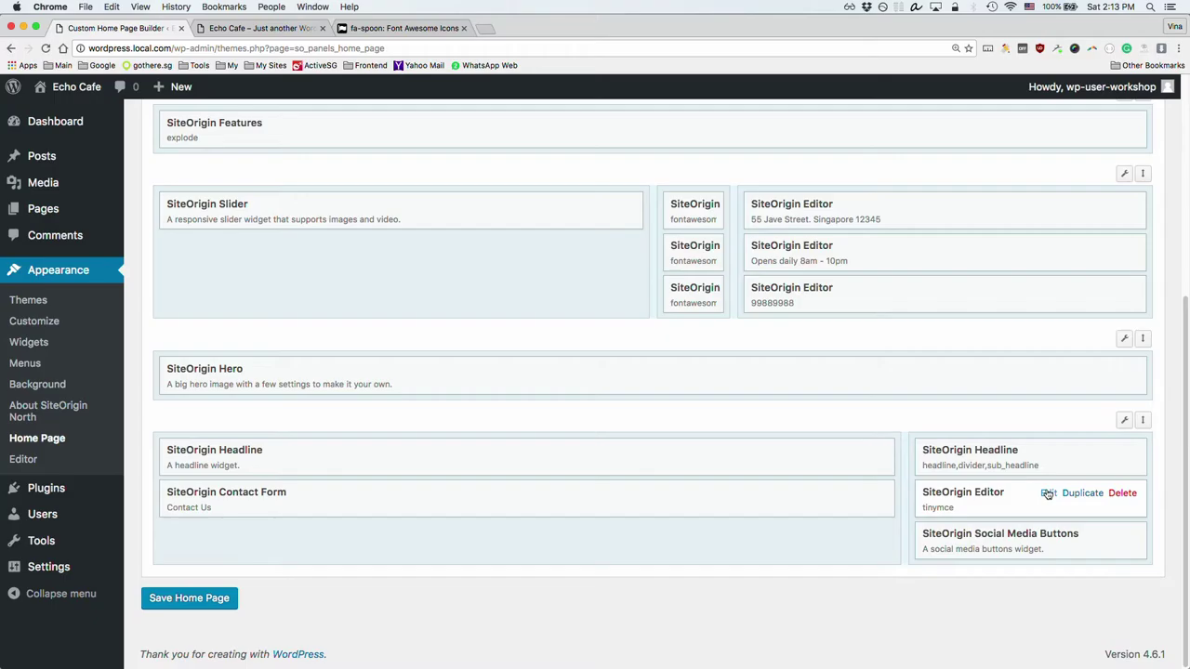
Step: Paste the Events Reservation & Catering text from the live site into the Editor widget
left_click(1048, 493)
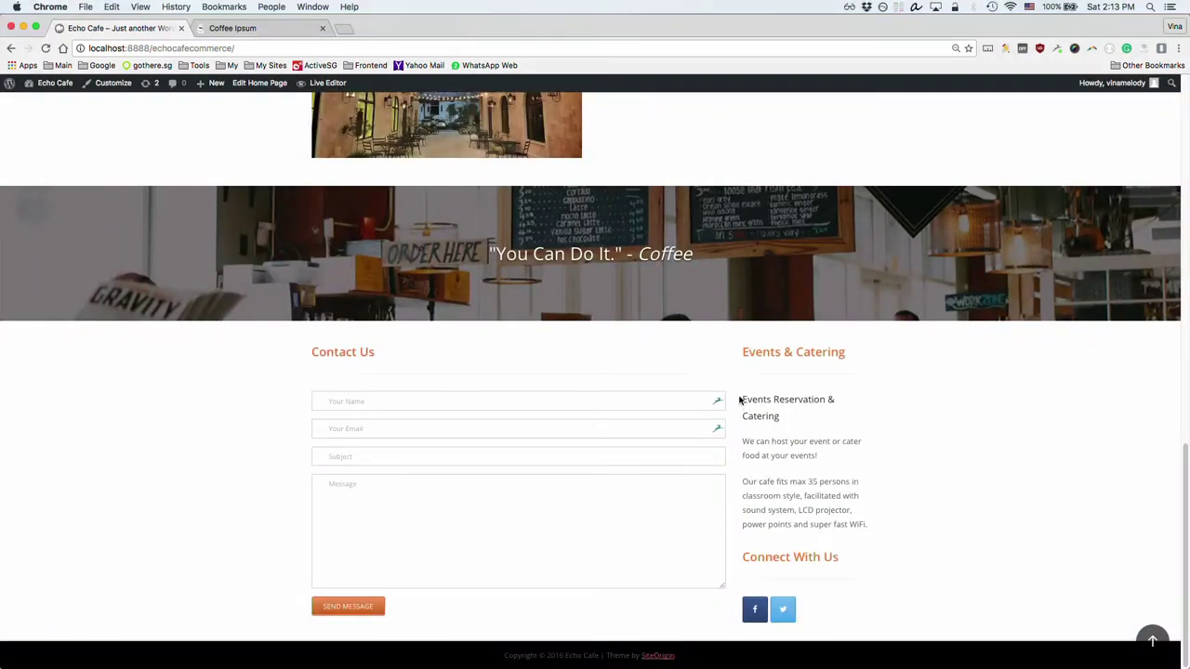
left_click_drag(743, 398, 846, 534)
key("super+c")
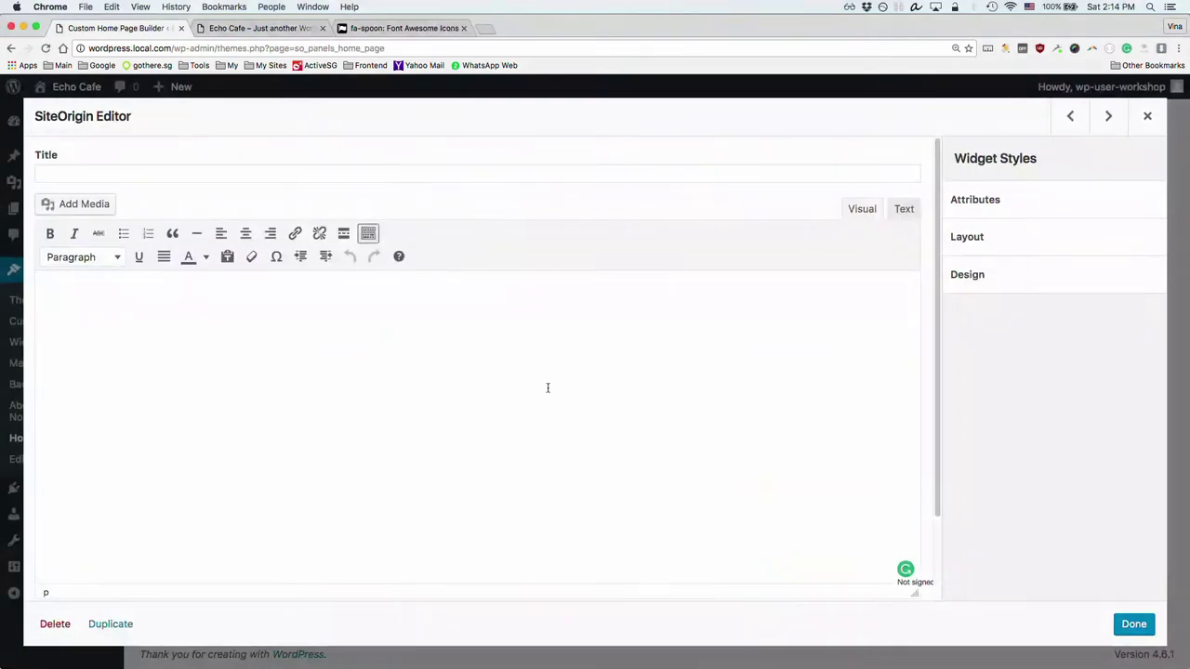
left_click(434, 367)
key("super+v")
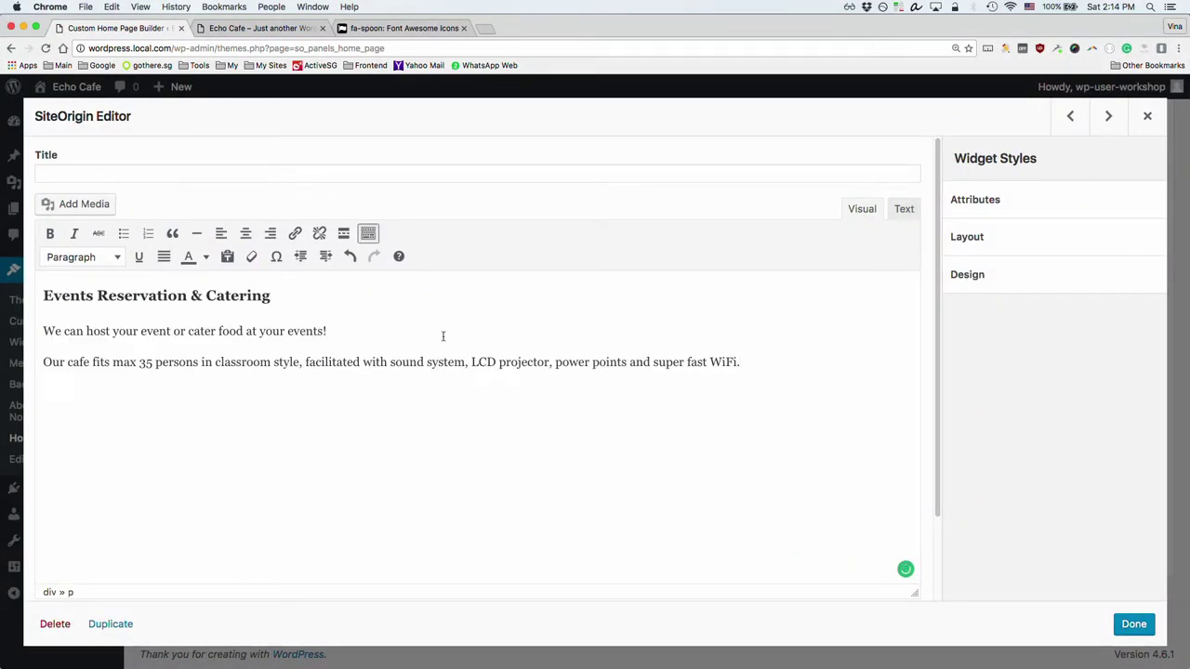
left_click(202, 295)
left_click(117, 332)
left_click(903, 209)
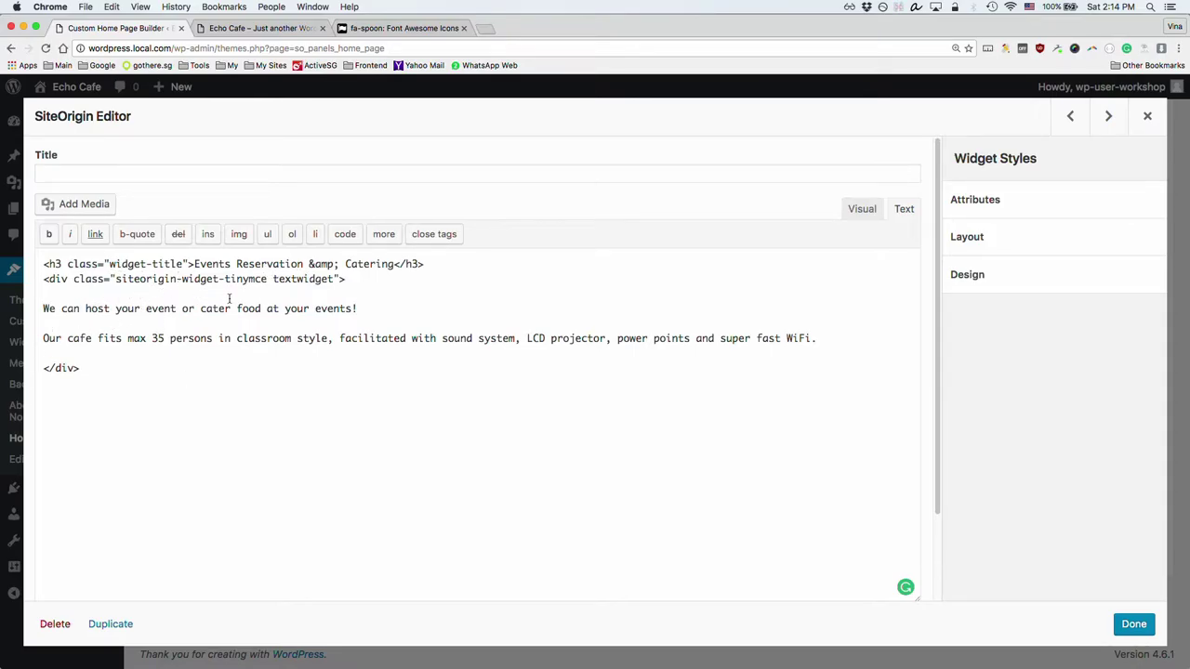
left_click(863, 210)
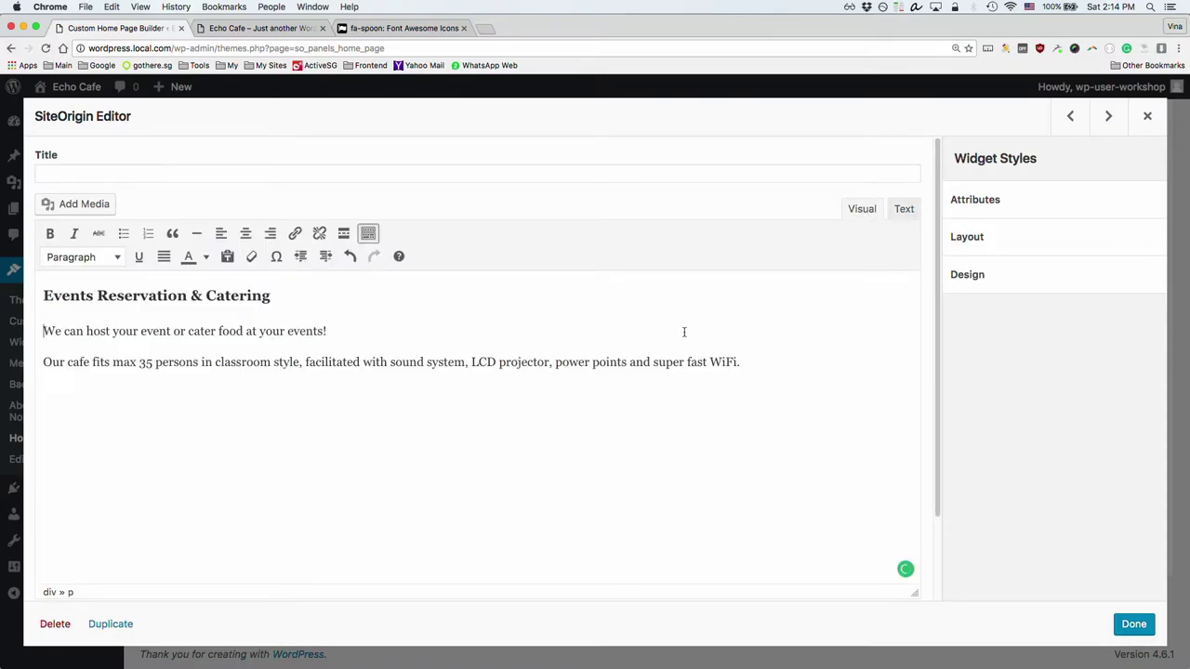
Step: Clear the editor and re-paste the events text through the Text tab
key("super+a")
key("super+c")
key("BackSpace")
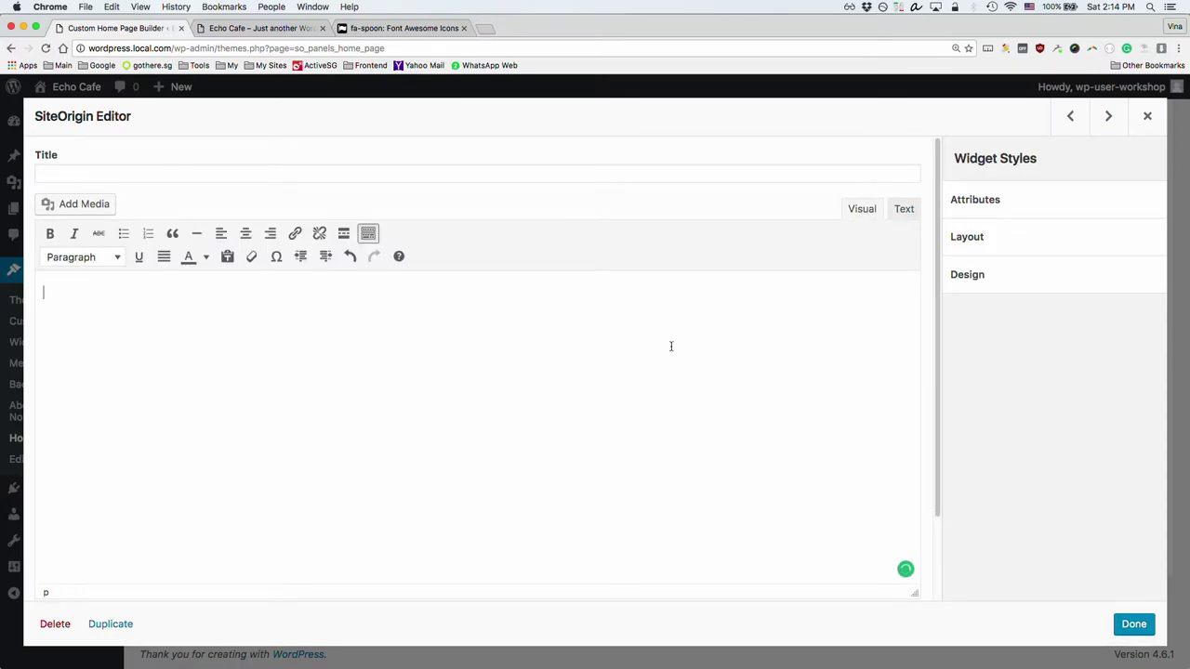
left_click(903, 209)
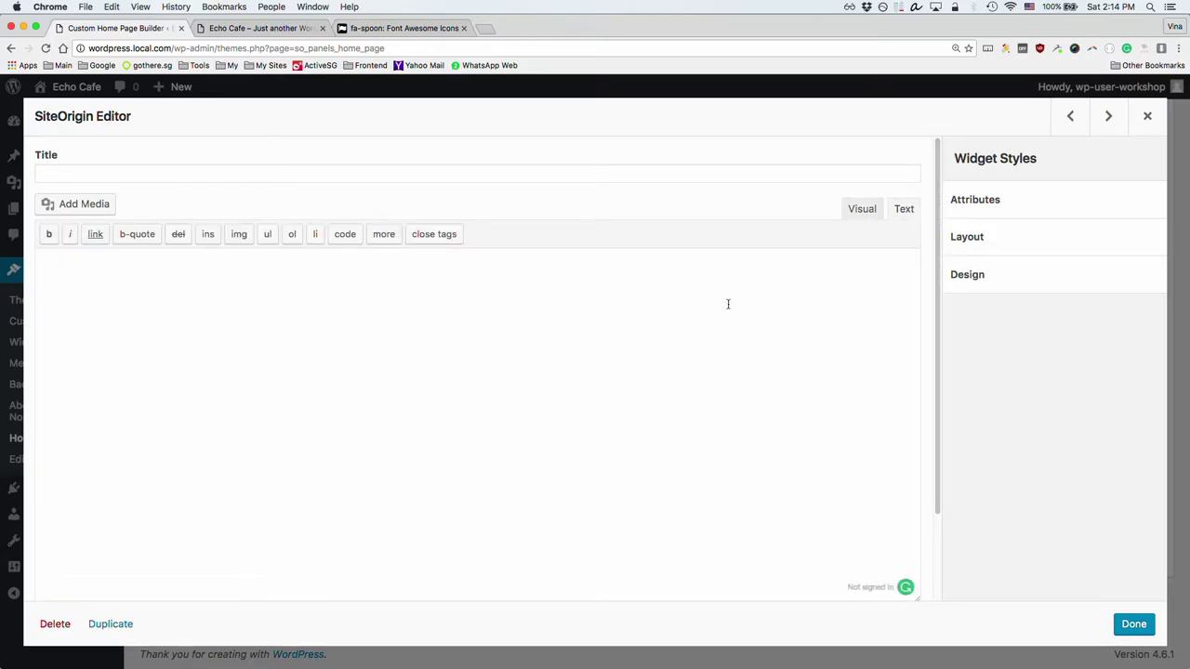
key("super+v")
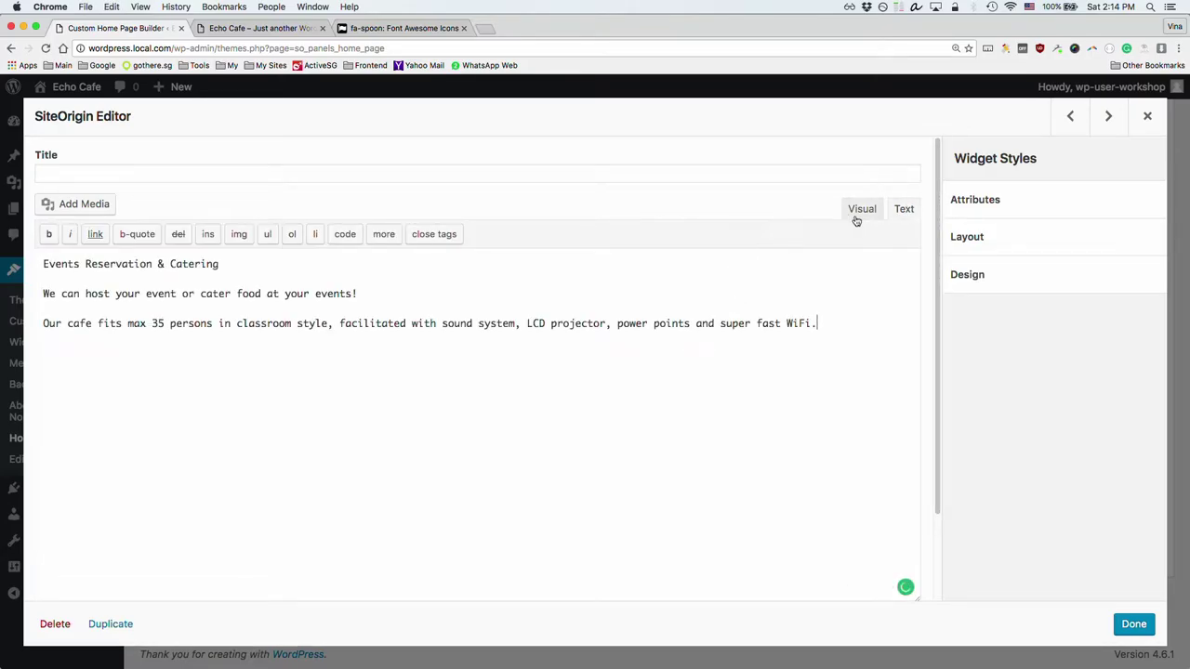
left_click(860, 208)
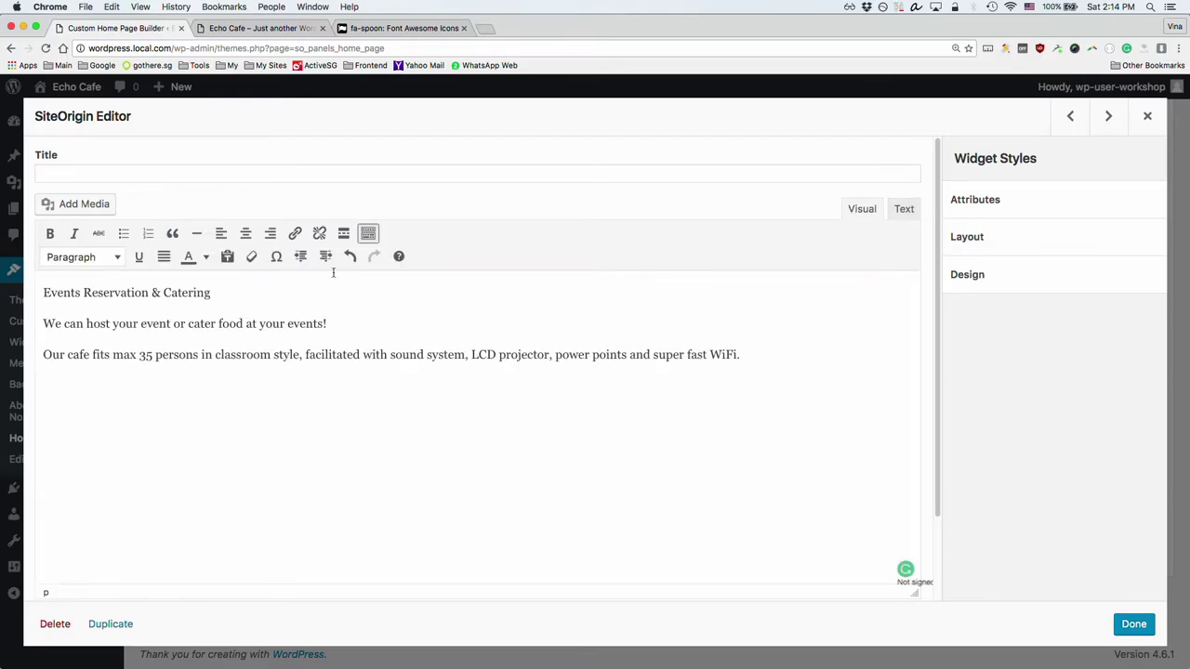
Step: Make the Events Reservation & Catering line a Heading 3, close the widget and save the home page
left_click_drag(217, 293, 32, 292)
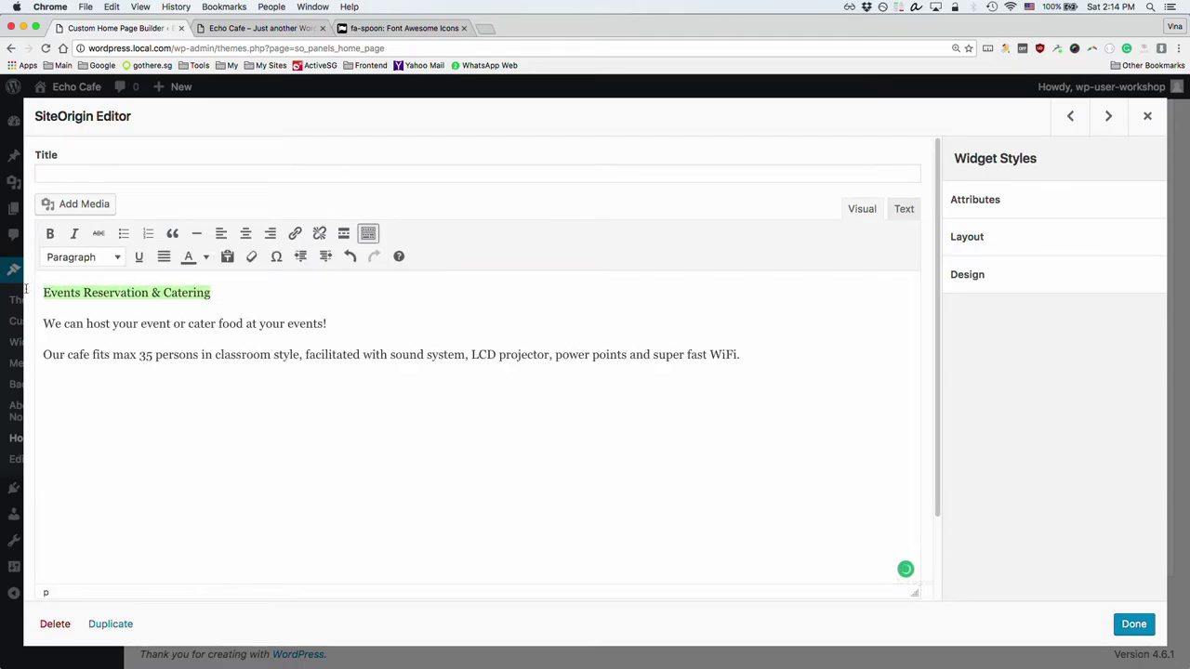
left_click(113, 258)
left_click(97, 381)
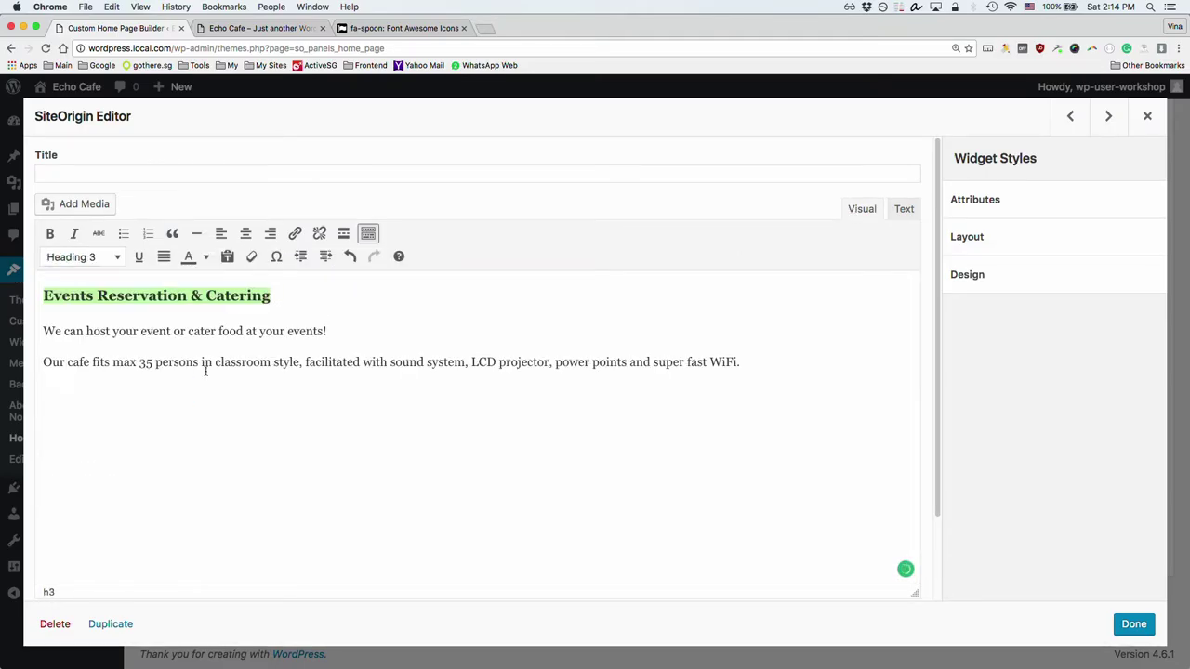
scroll(516, 461, "down", 2)
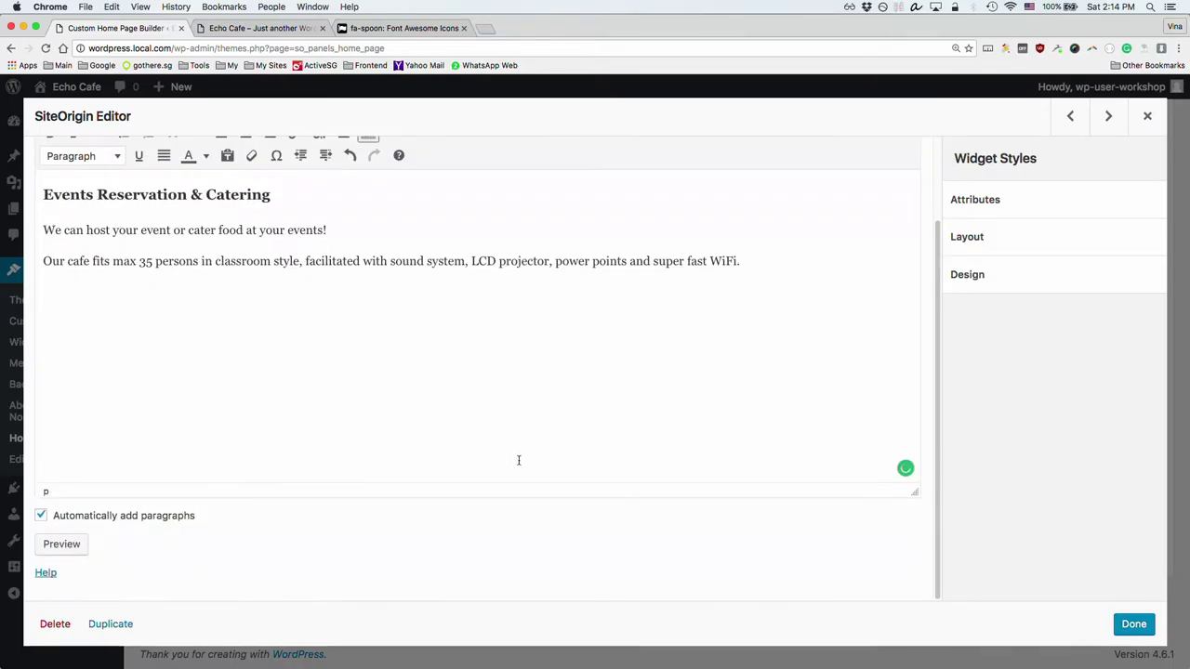
left_click(1131, 624)
left_click(181, 599)
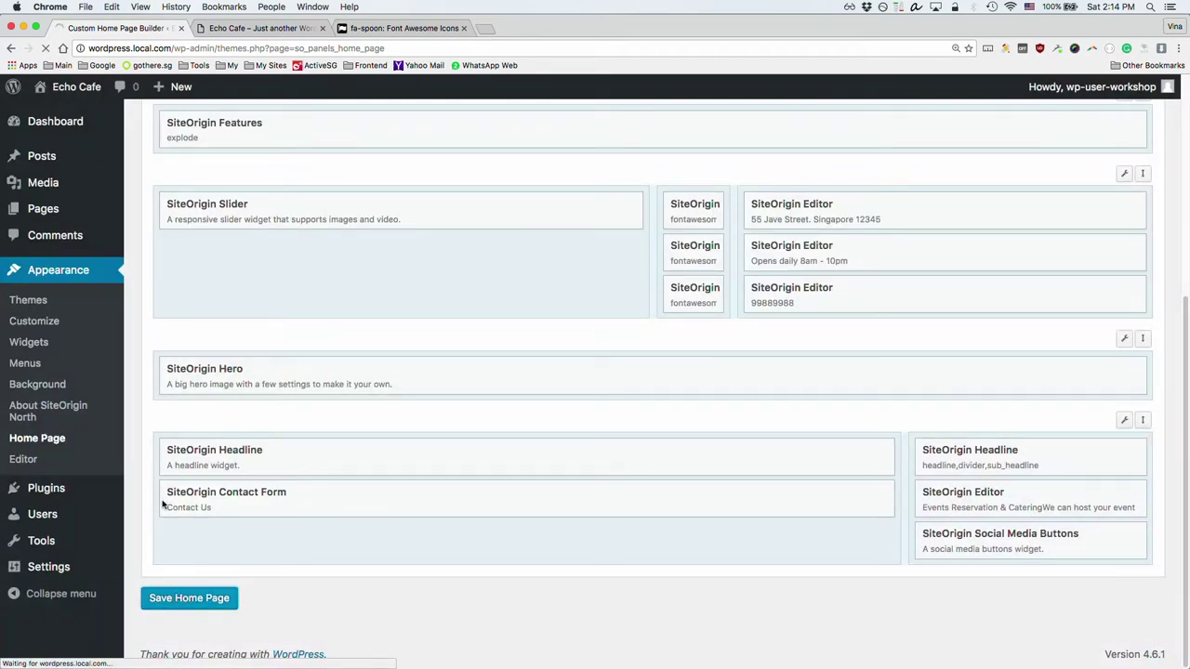
left_click(228, 27)
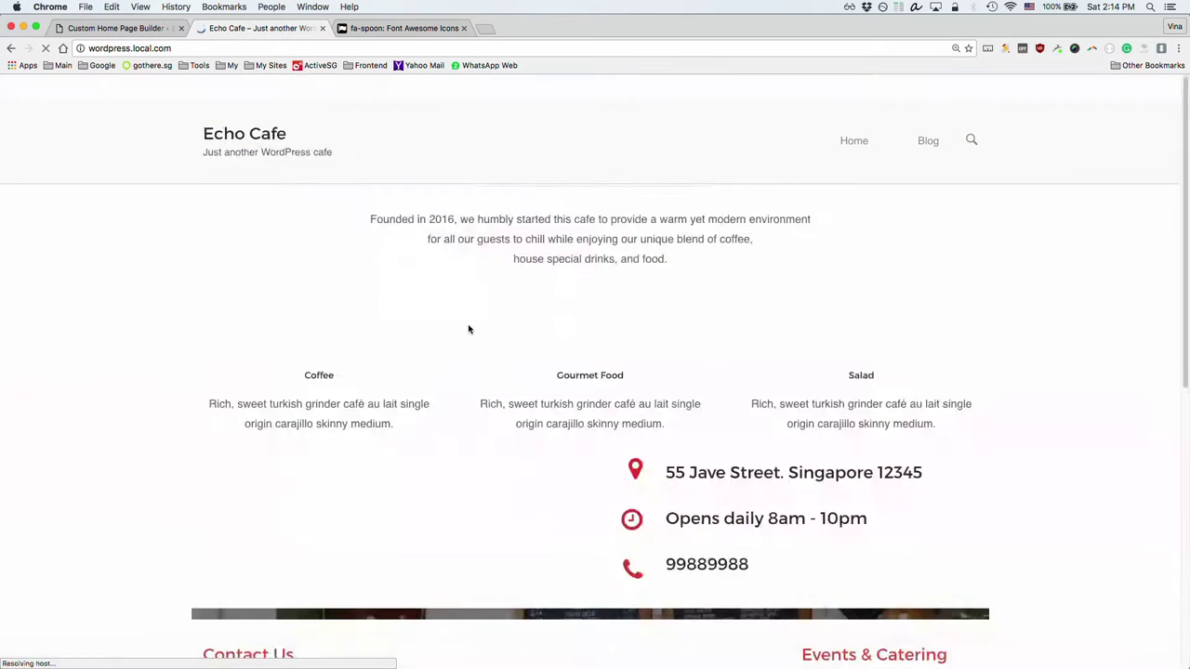
scroll(502, 345, "down", 4)
scroll(505, 343, "down", 1)
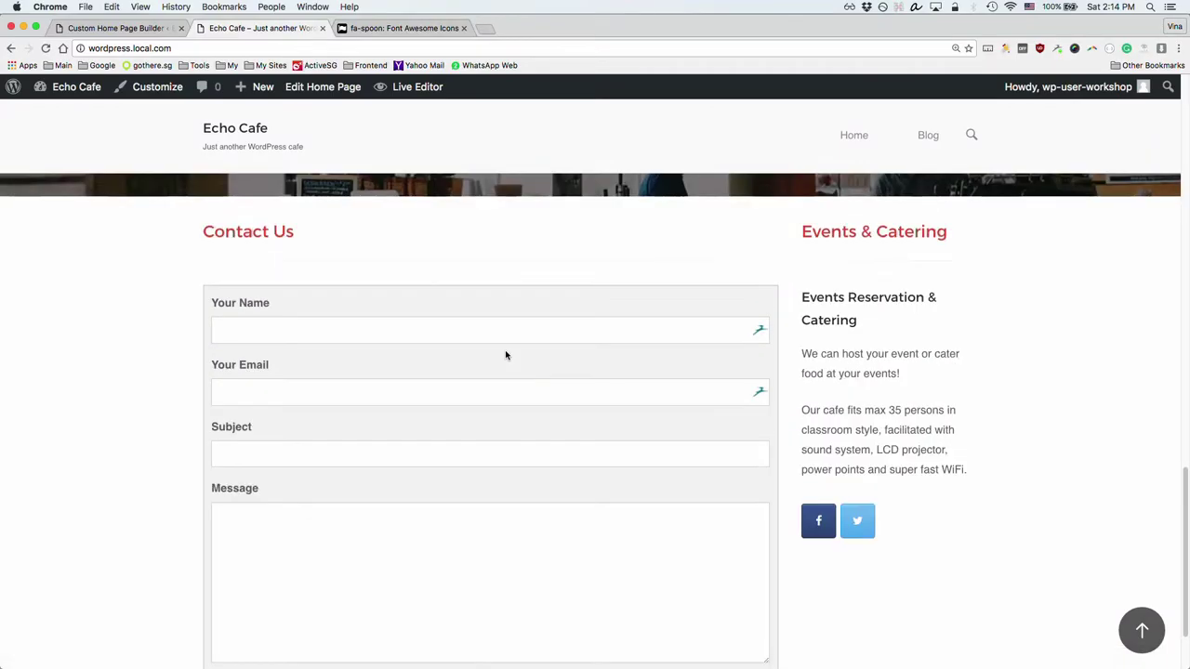
left_click(326, 235)
left_click(497, 306)
left_click(470, 330)
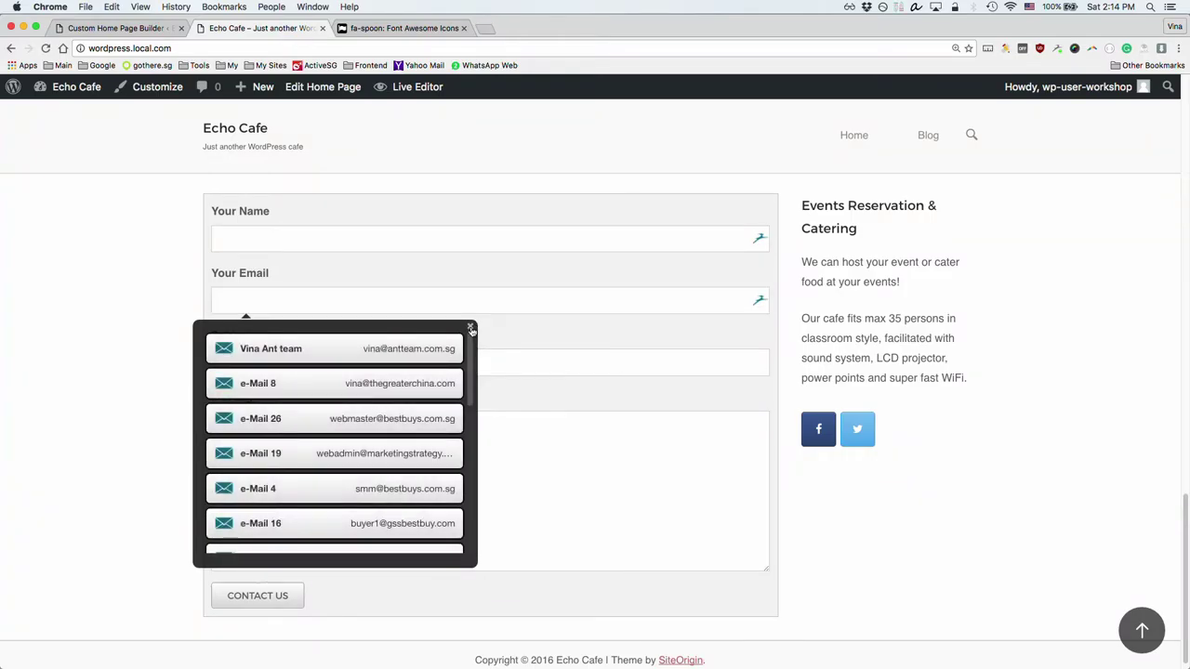
scroll(474, 328, "up", 4)
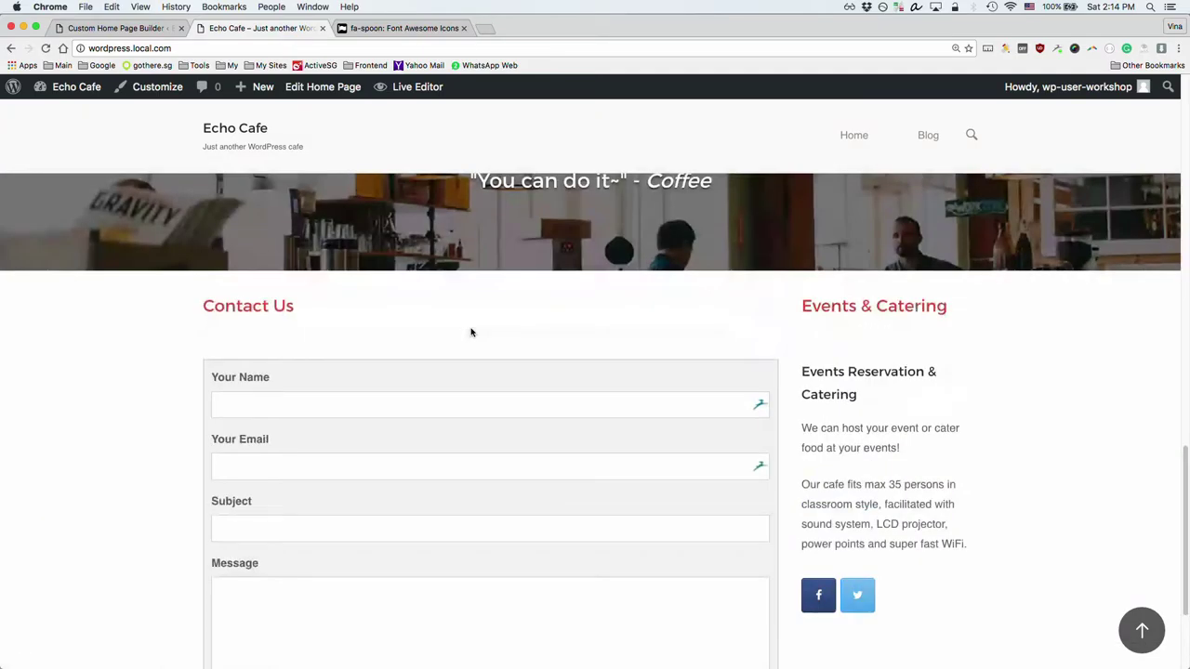
scroll(472, 328, "down", 1)
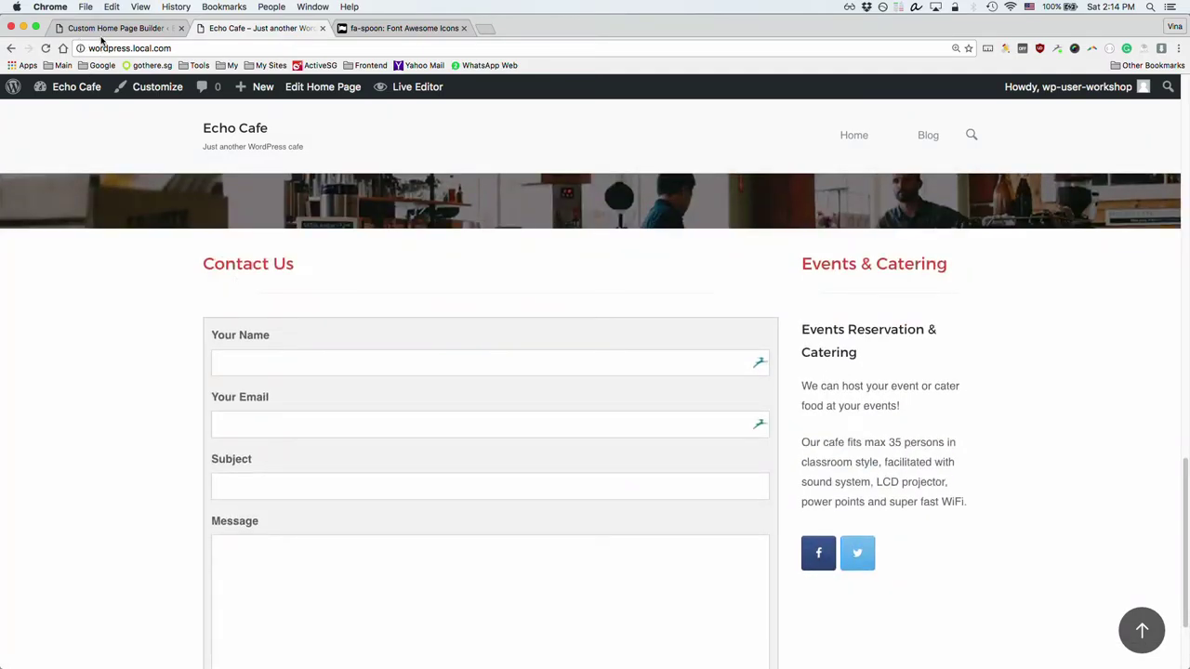
left_click(110, 28)
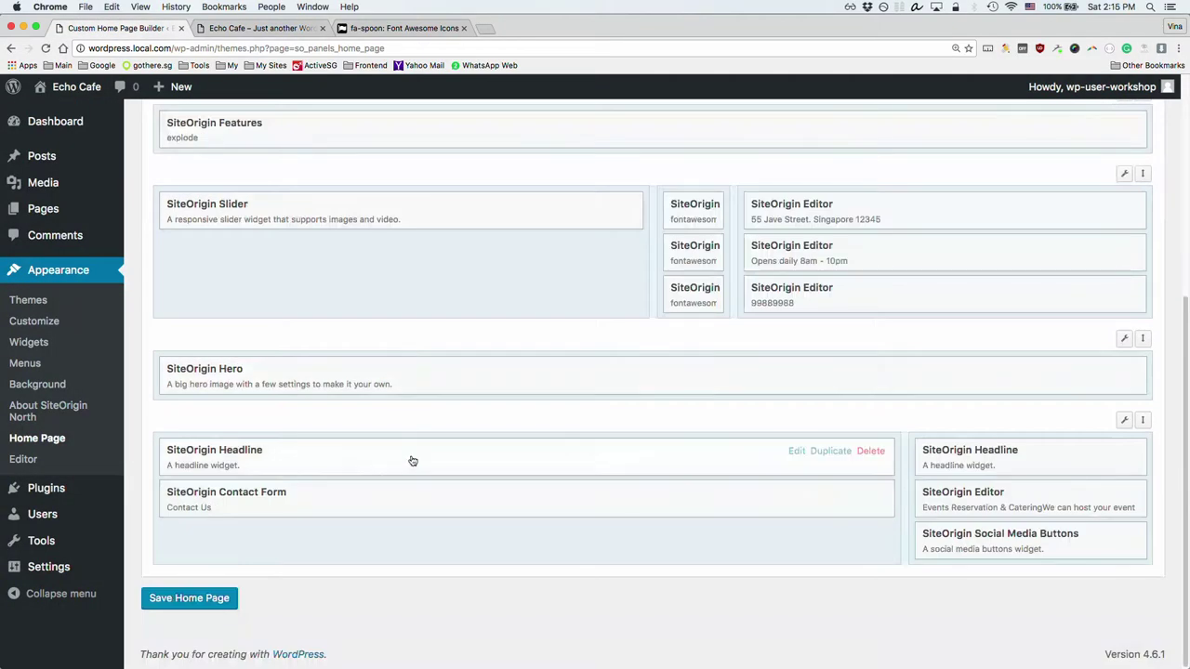
Step: Add a Text field labelled 'What's you favorite food?' to the Contact Form and collapse it
left_click(257, 495)
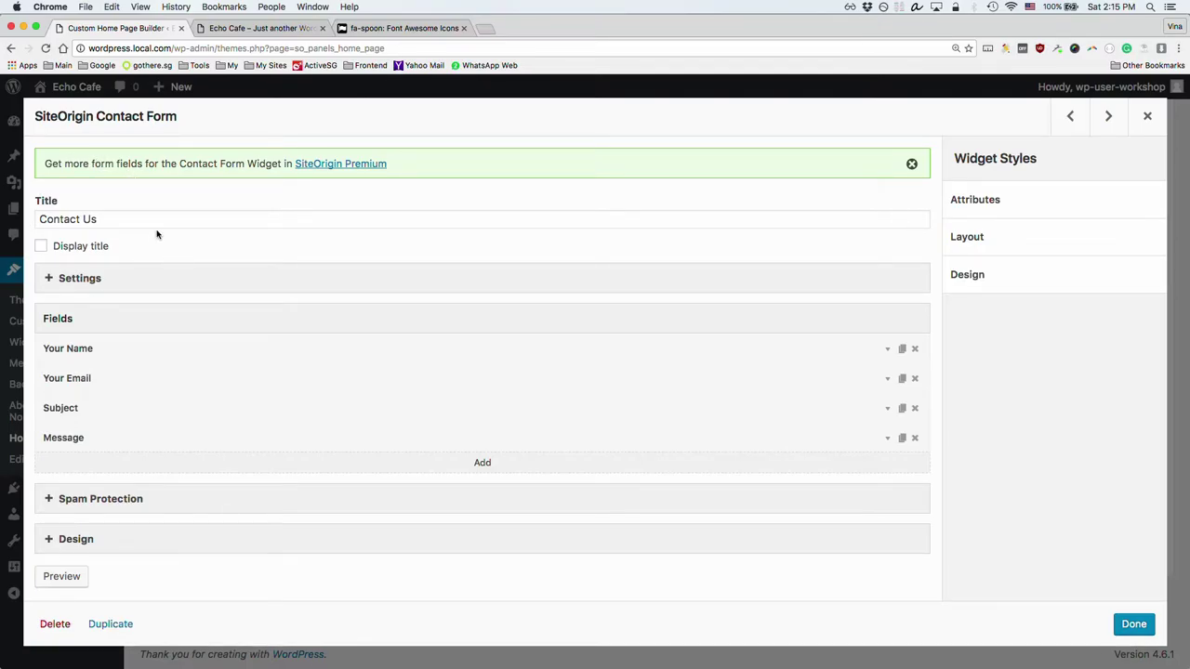
left_click(483, 463)
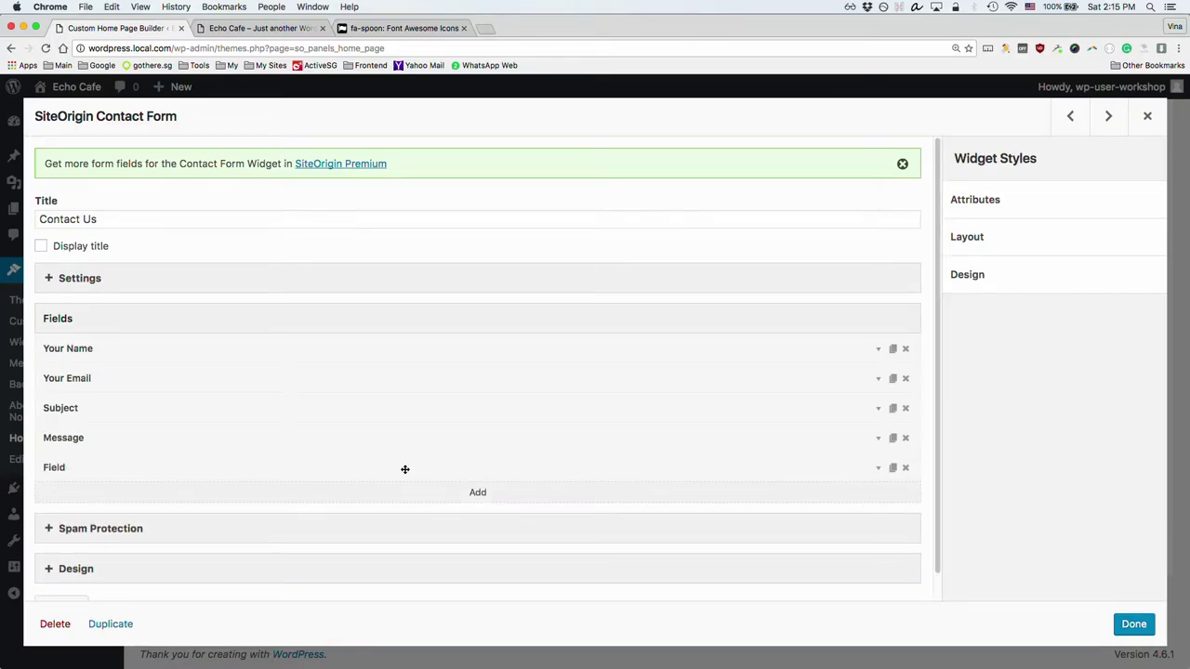
left_click(404, 470)
left_click(119, 519)
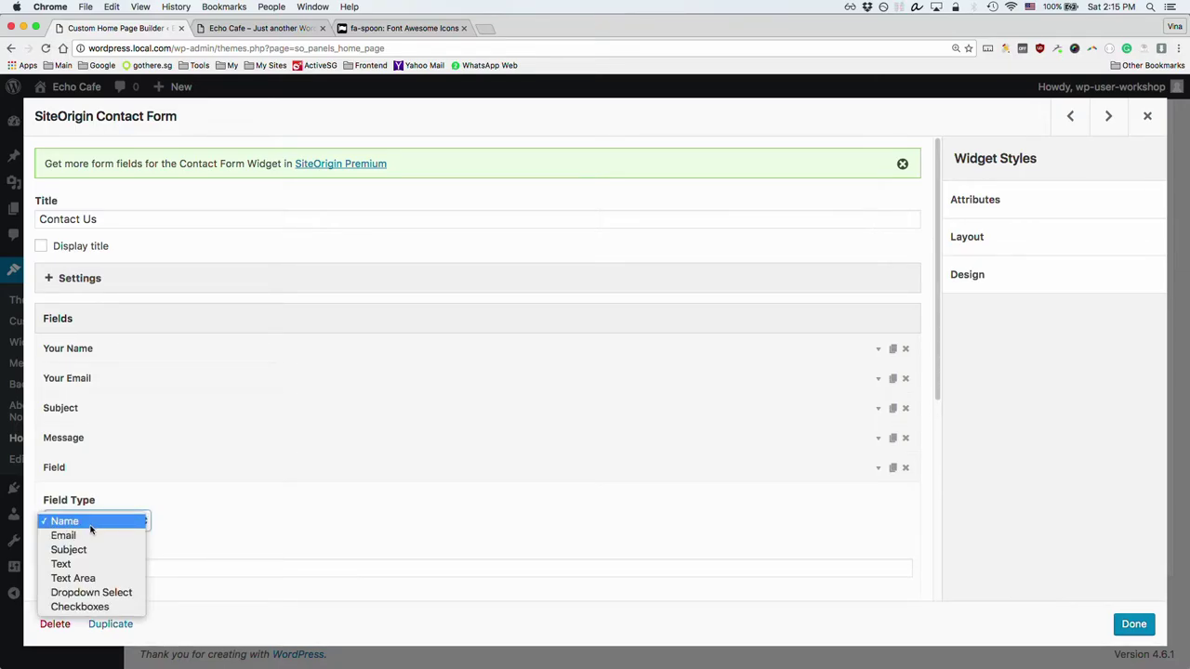
left_click(104, 562)
left_click(125, 561)
type("Wha")
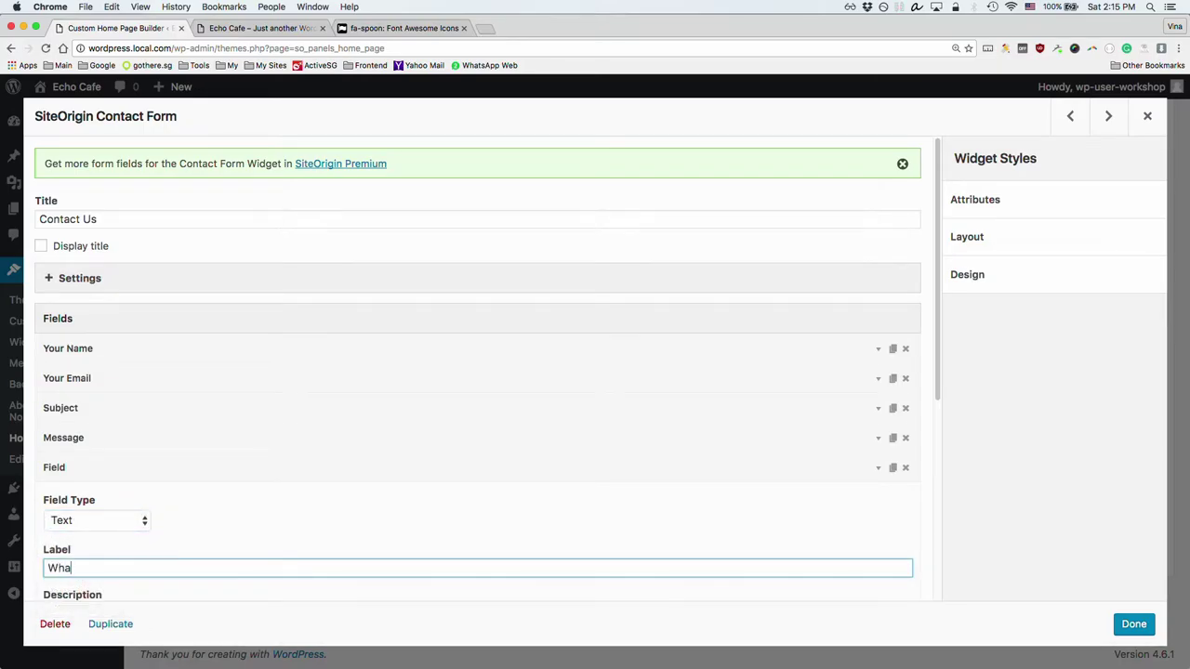
type("t's you favorite food?")
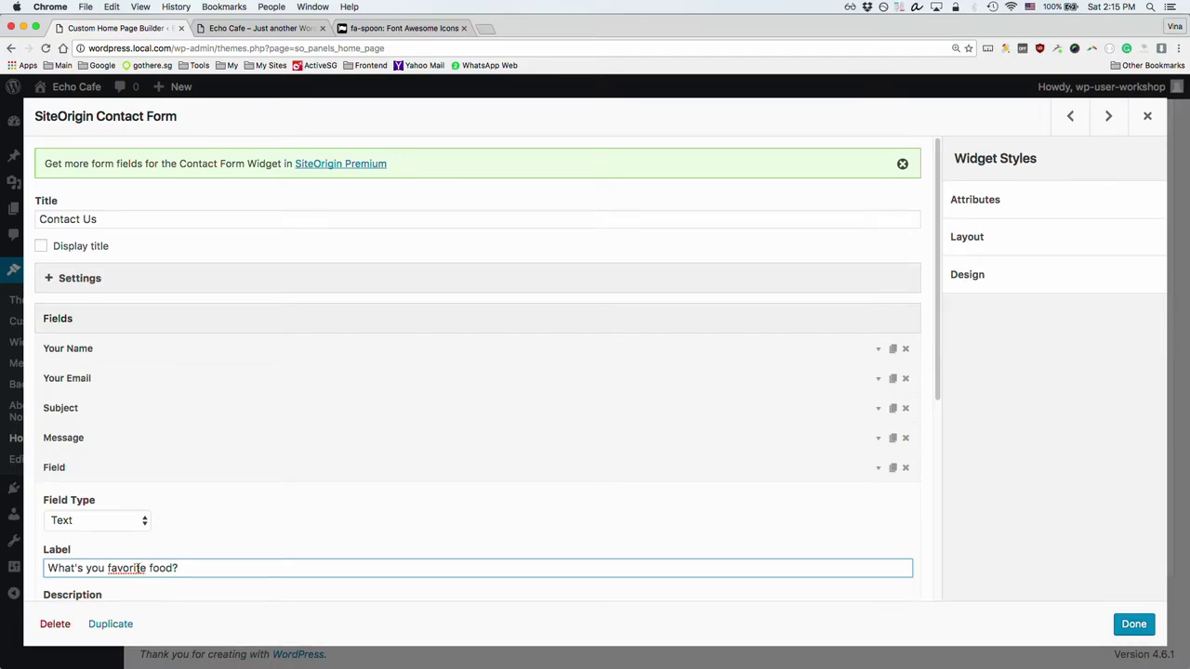
left_click(153, 472)
left_click(156, 471)
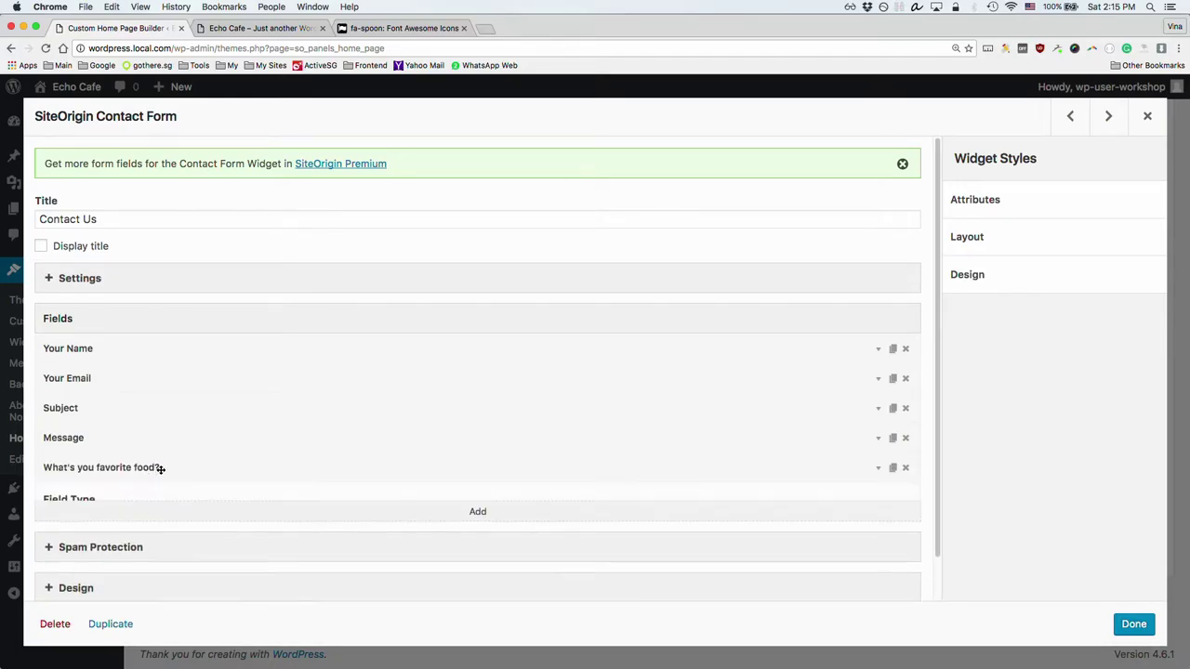
left_click(159, 470)
scroll(168, 513, "down", 1)
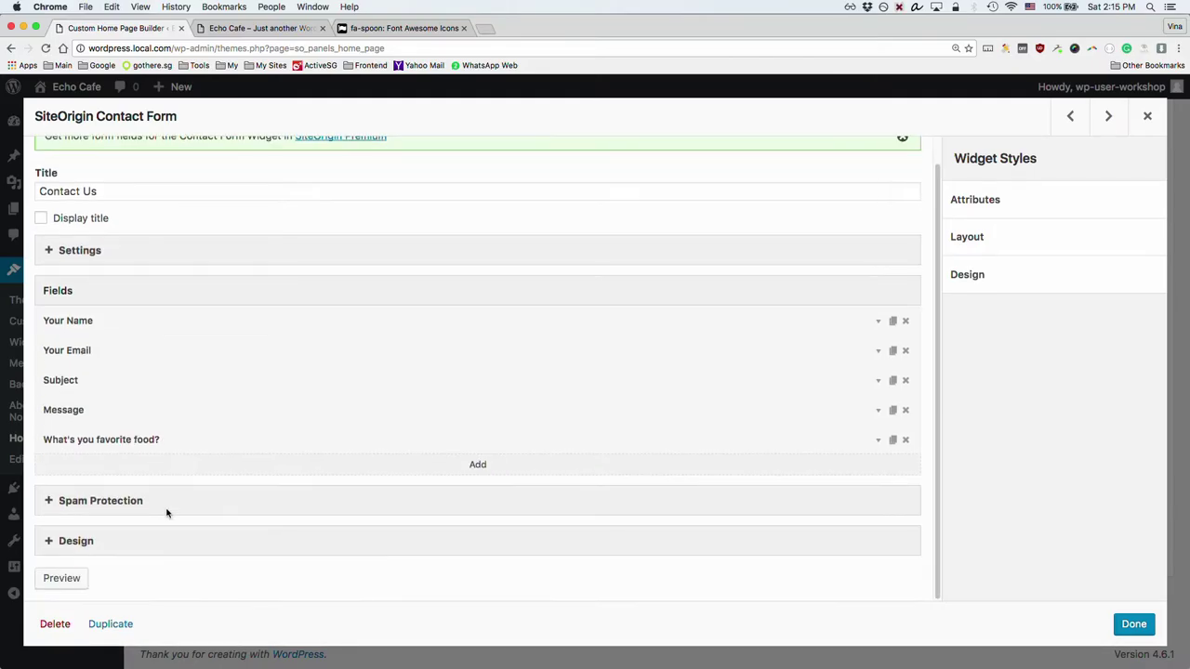
left_click(70, 542)
scroll(185, 507, "down", 5)
scroll(161, 417, "up", 1)
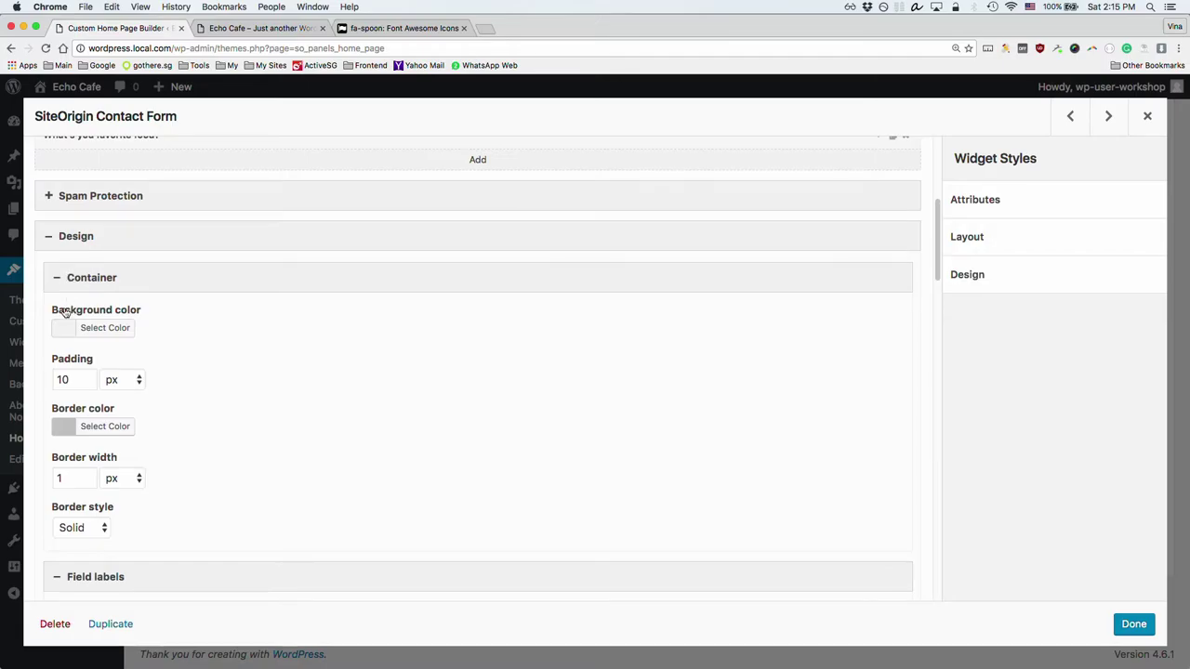
left_click(84, 333)
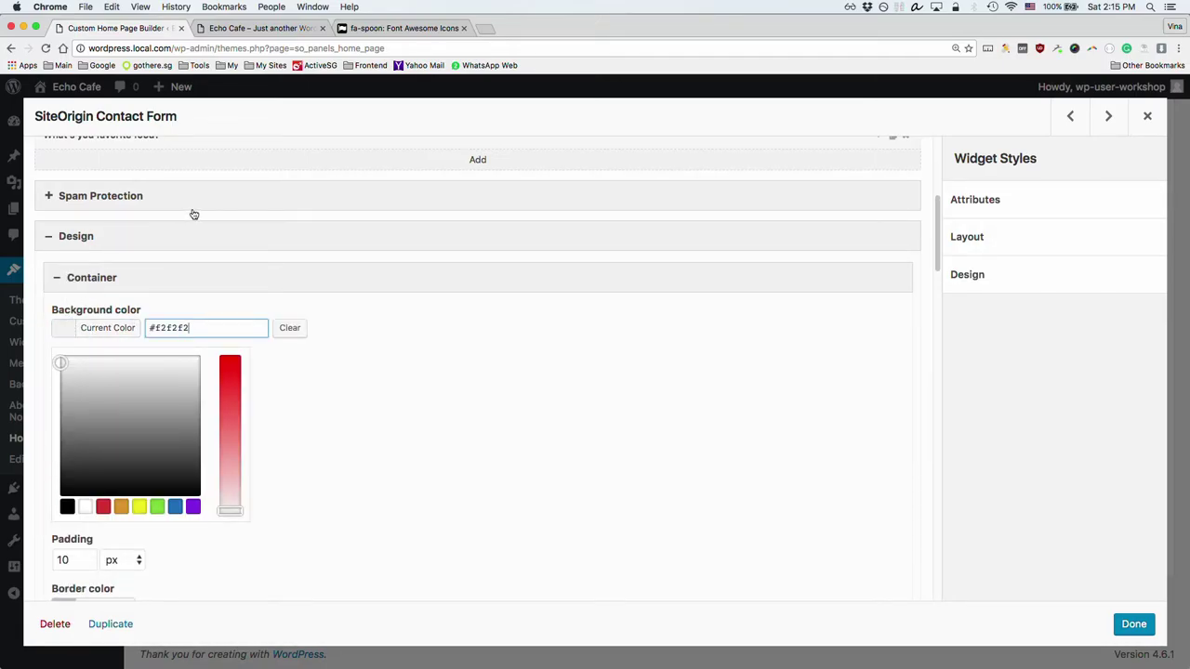
left_click(227, 29)
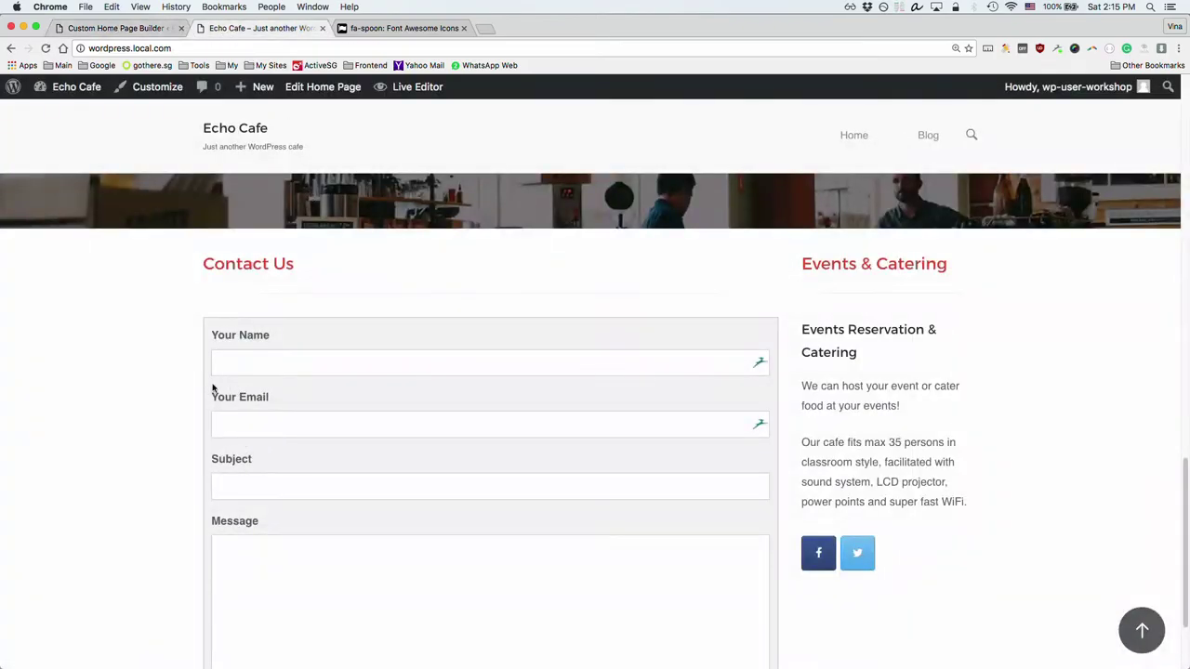
left_click(105, 27)
left_click(288, 329)
left_click(349, 329)
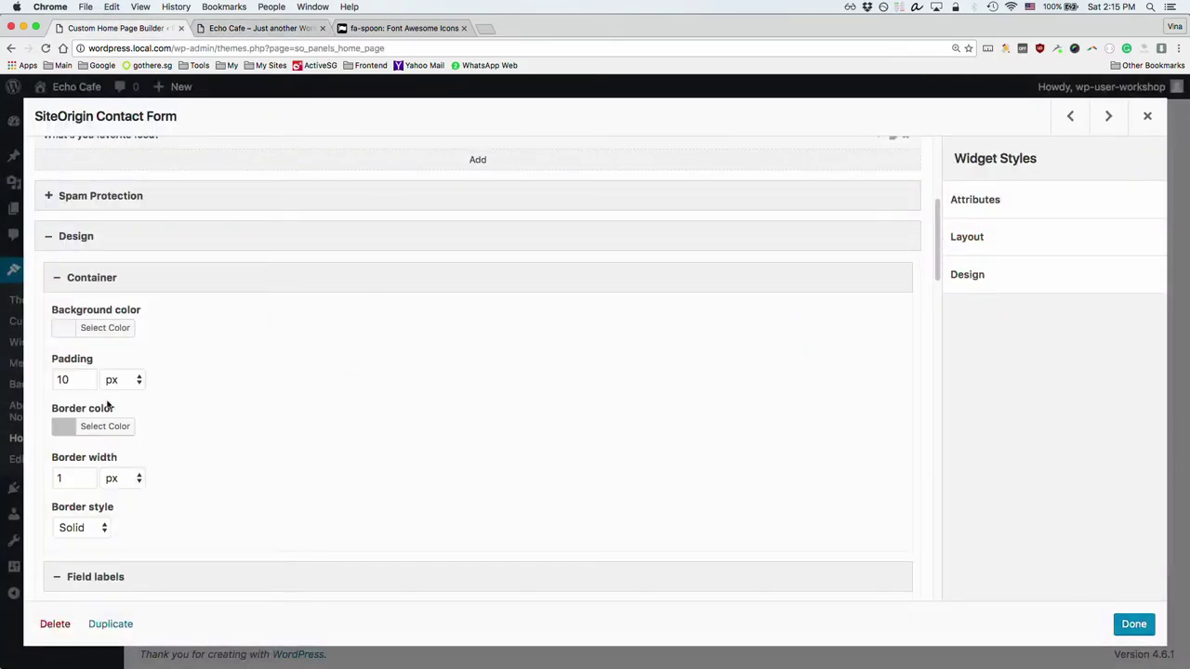
left_click(72, 379)
left_click(264, 28)
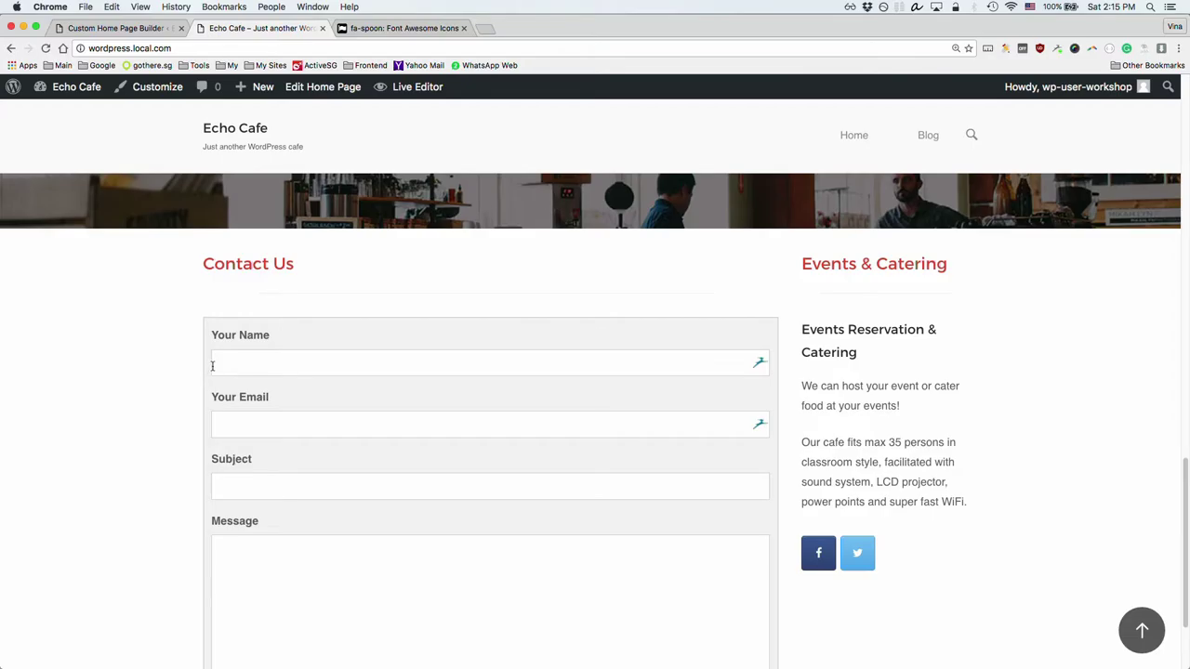
left_click(105, 29)
type("0")
left_click(196, 390)
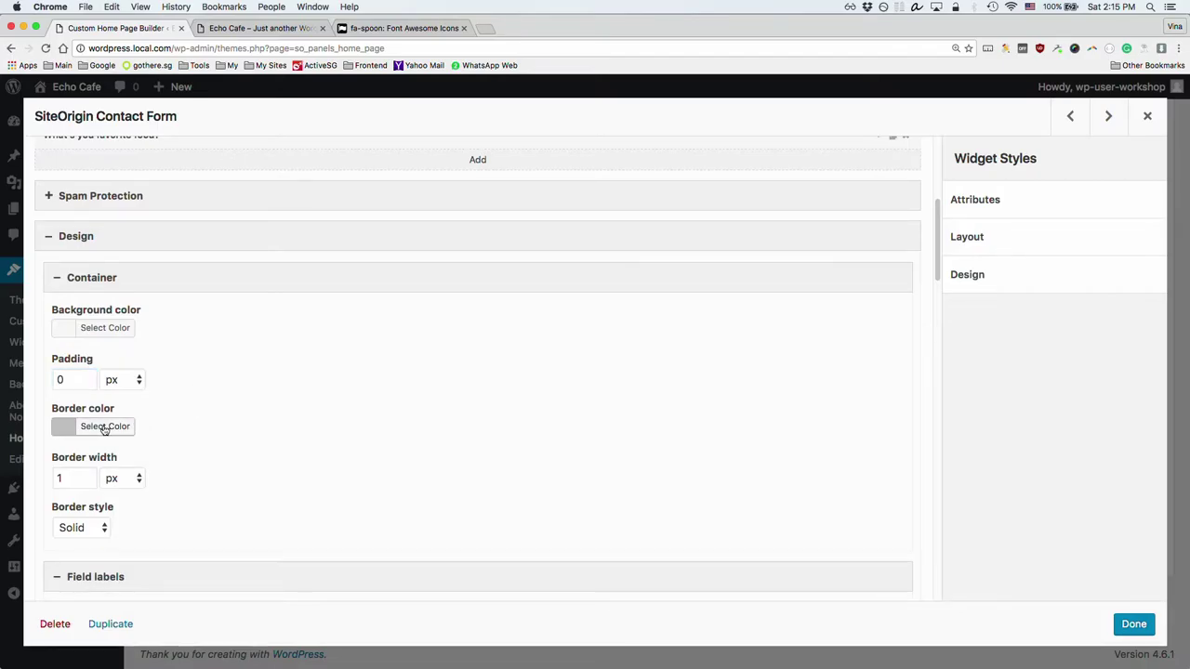
scroll(195, 436, "down", 5)
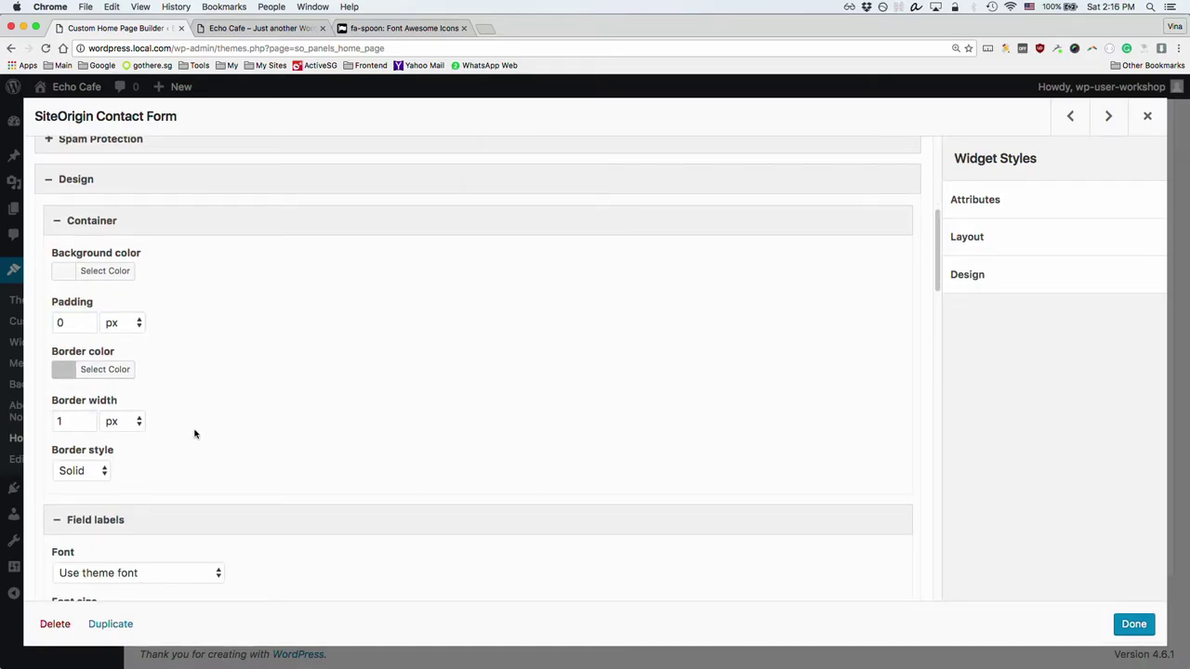
scroll(197, 429, "down", 2)
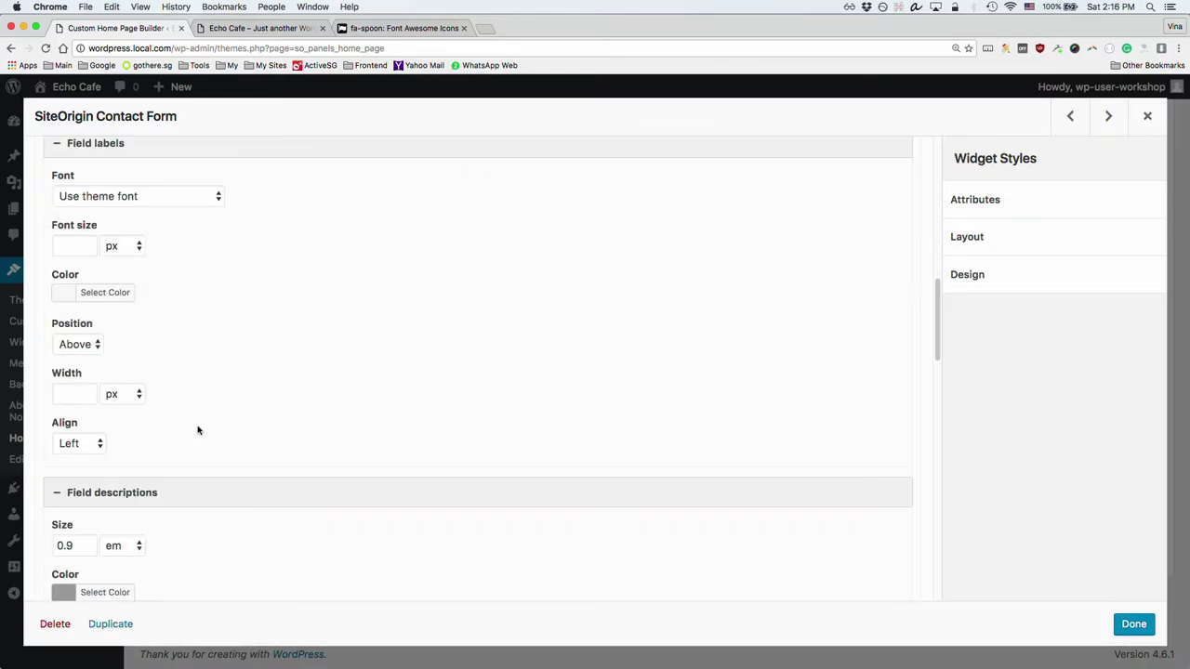
left_click(248, 33)
scroll(284, 361, "down", 3)
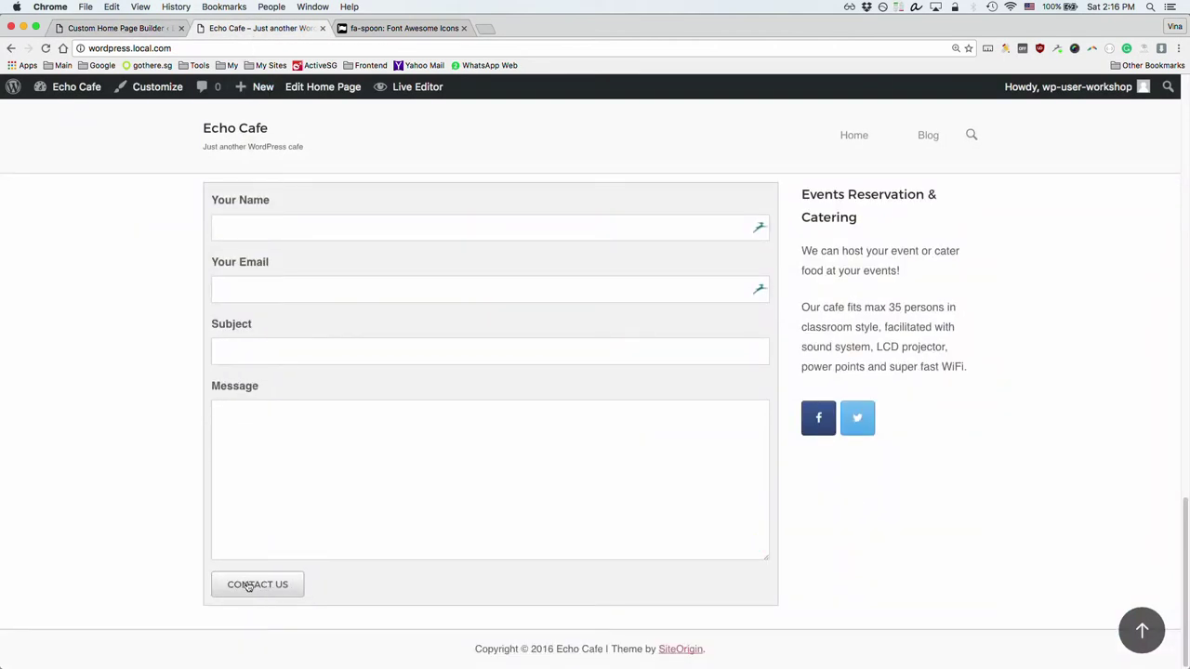
left_click(109, 34)
scroll(133, 234, "up", 3)
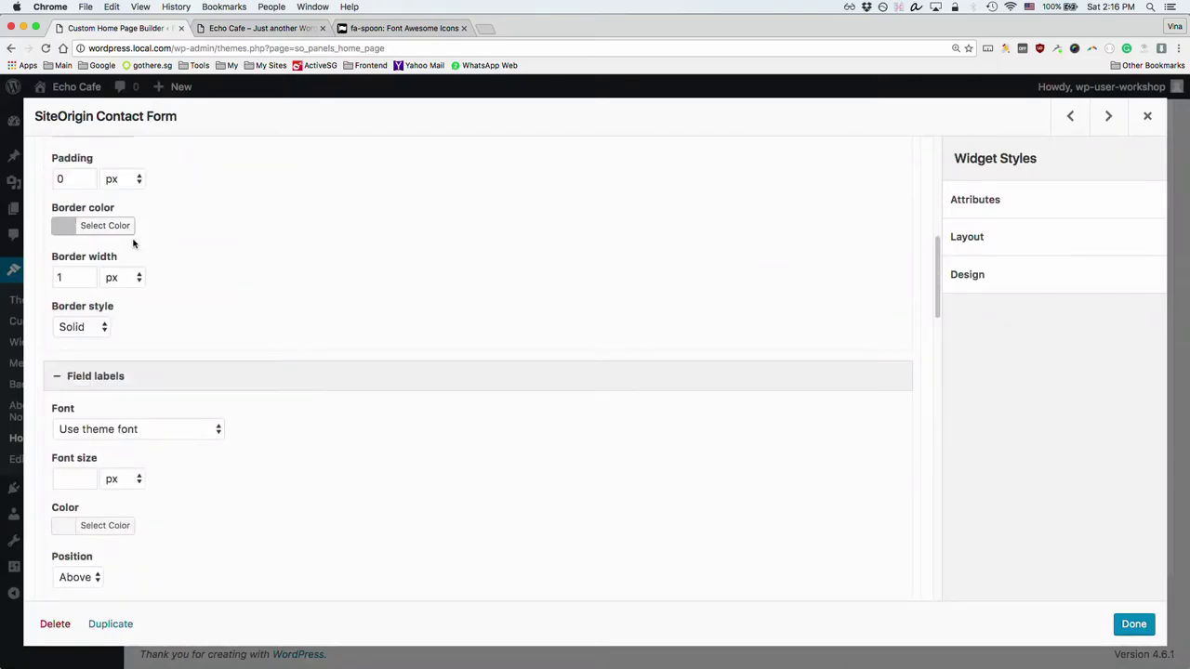
left_click(116, 376)
scroll(120, 354, "up", 8)
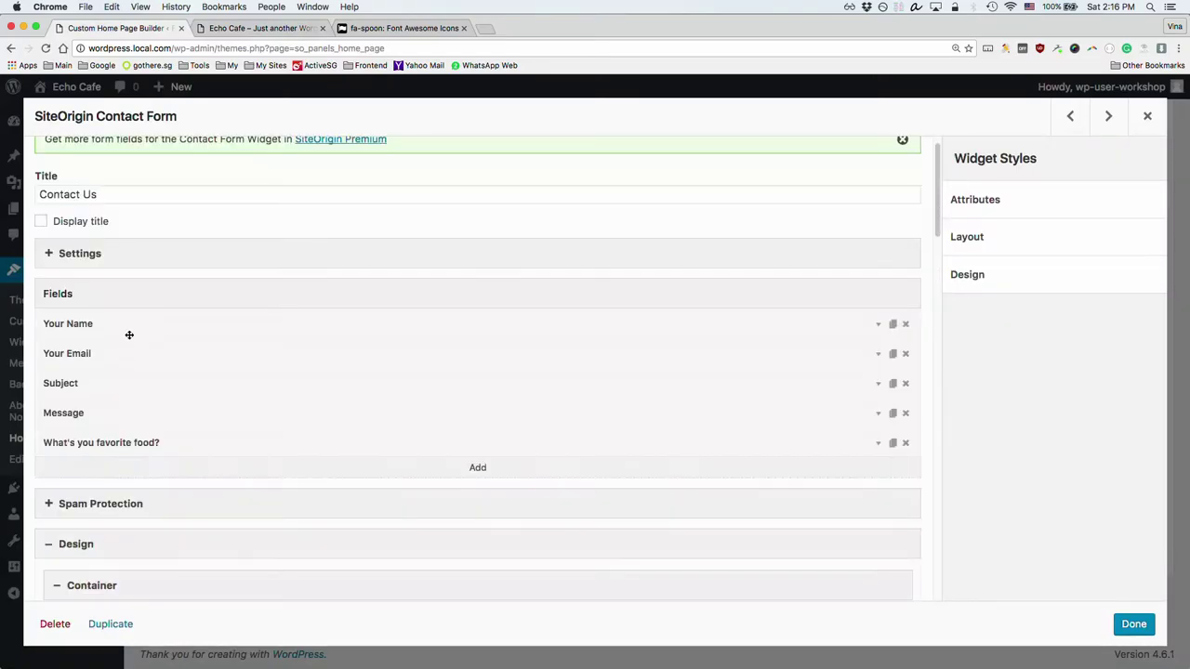
Step: Set the Contact Form's default subject to 'Contact request from website'
left_click(74, 255)
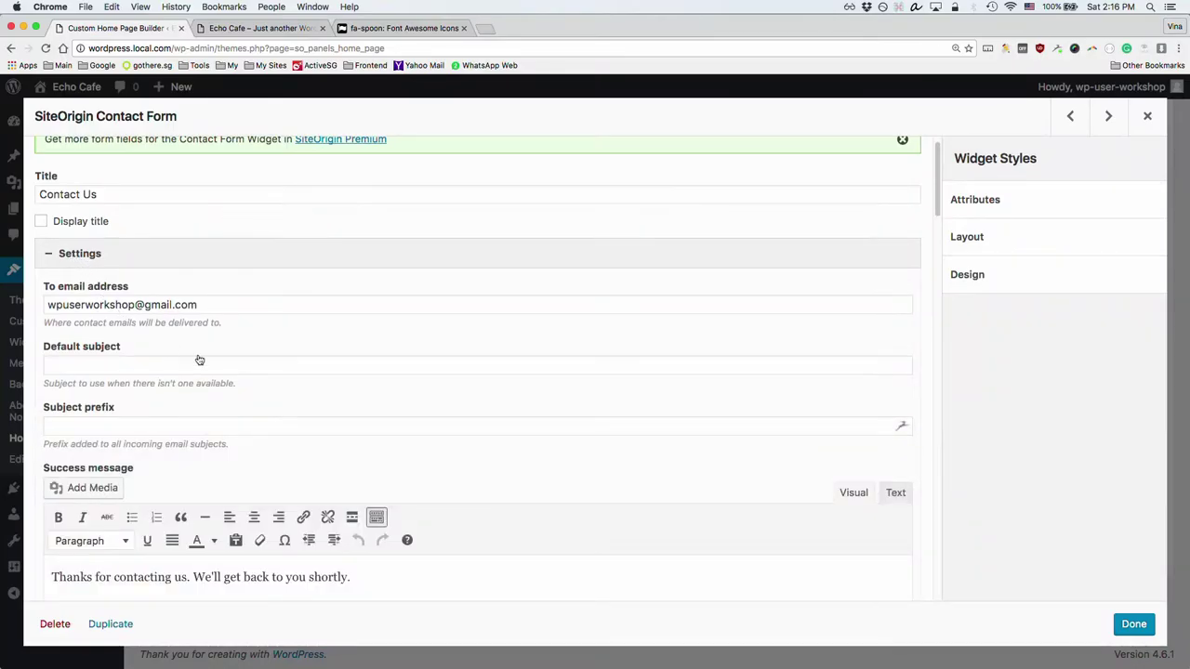
scroll(205, 358, "down", 2)
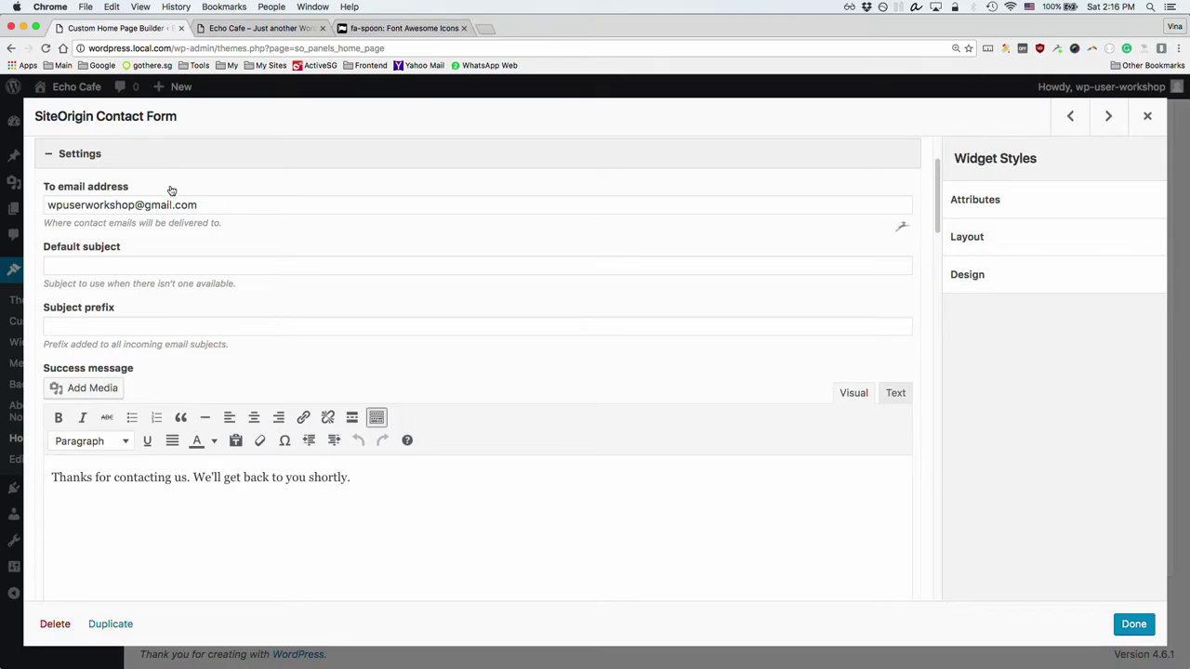
left_click(220, 203)
key("super+a")
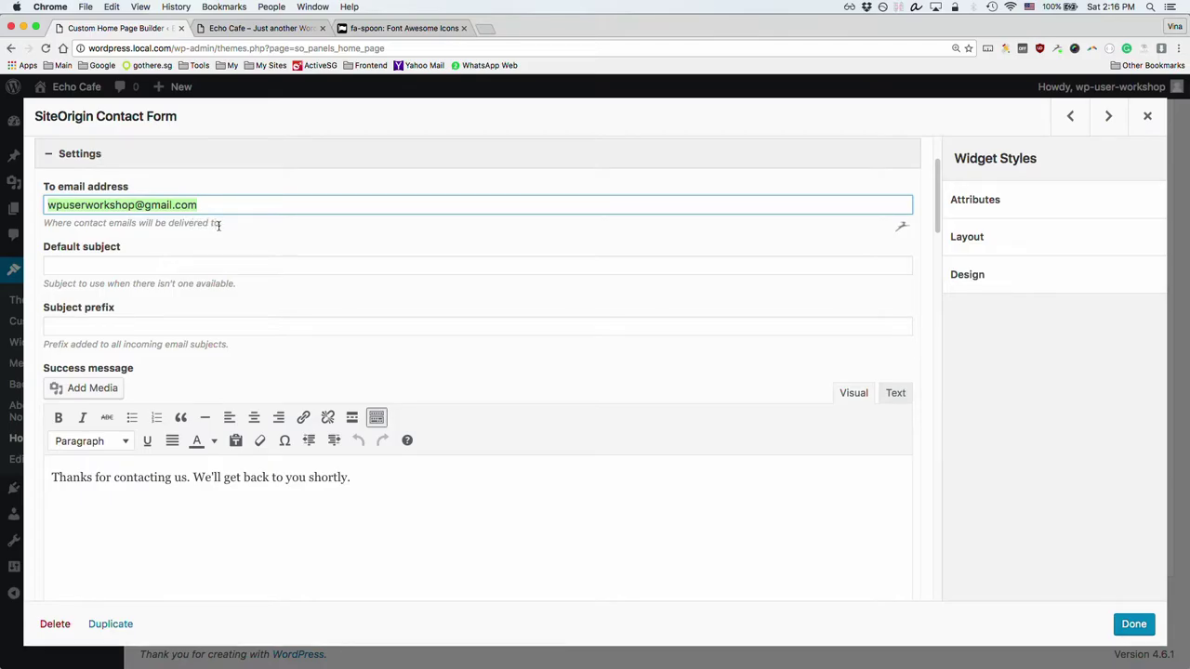
left_click(222, 223)
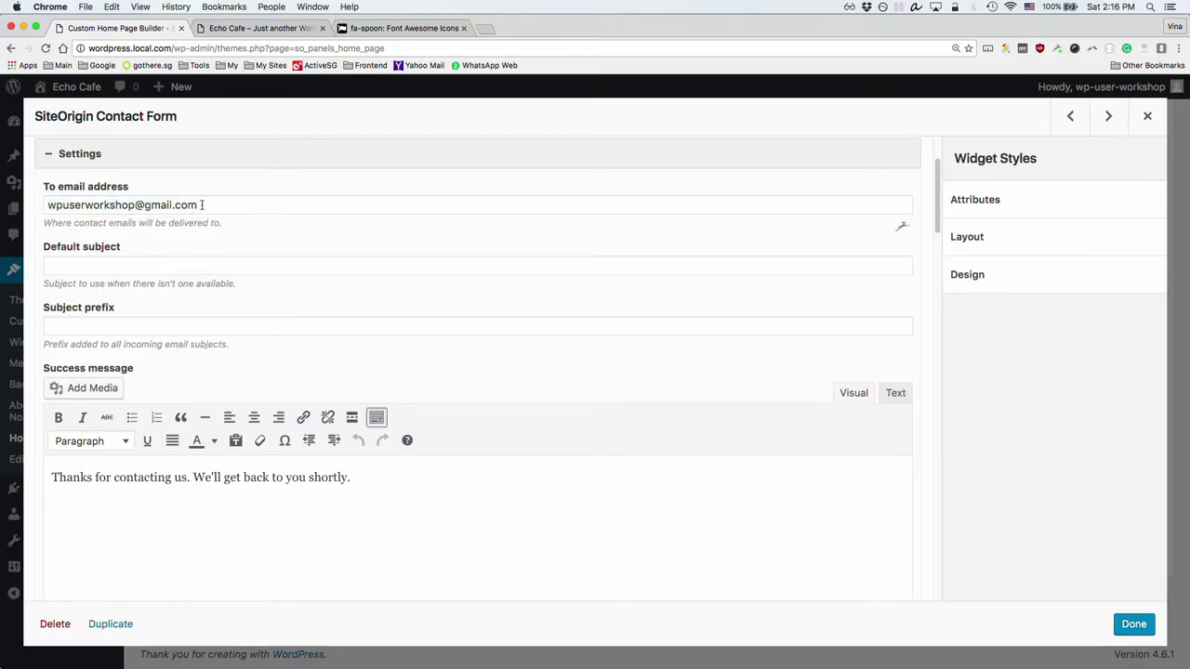
triple_click(200, 205)
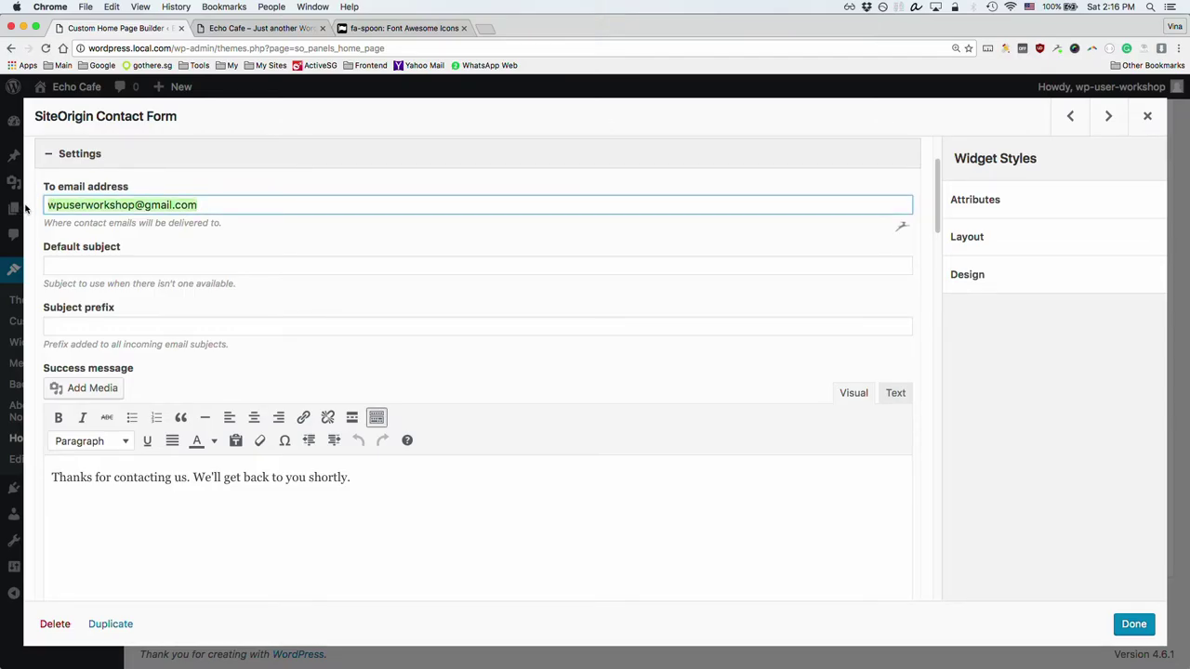
left_click(139, 267)
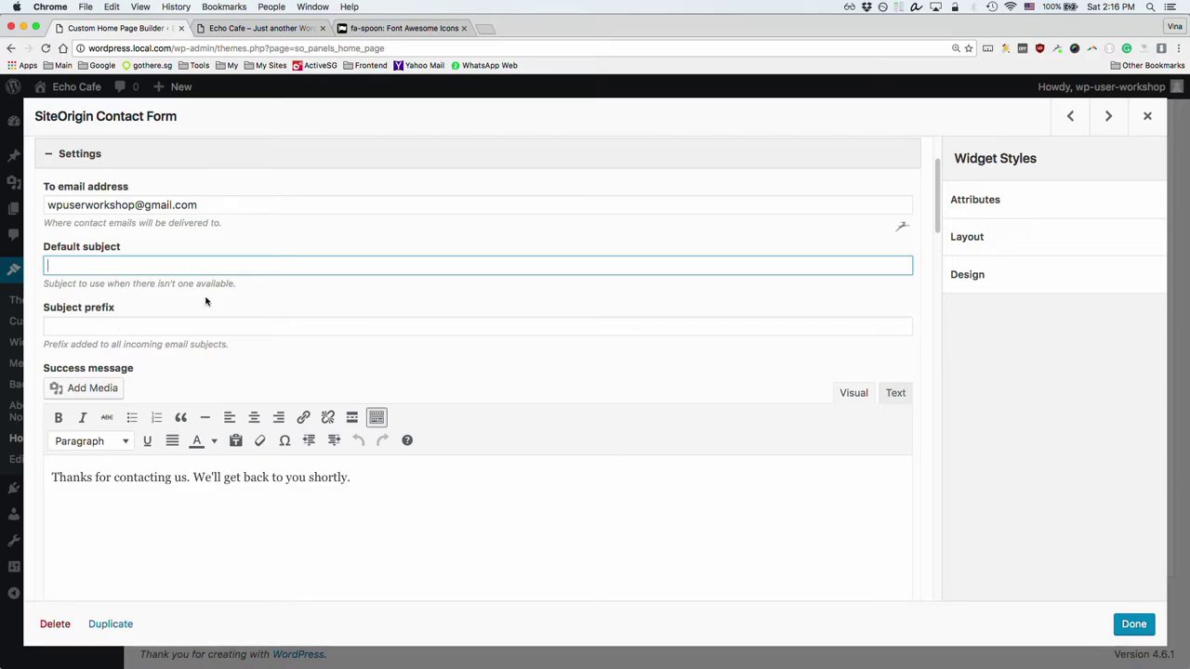
type("Contact request from website")
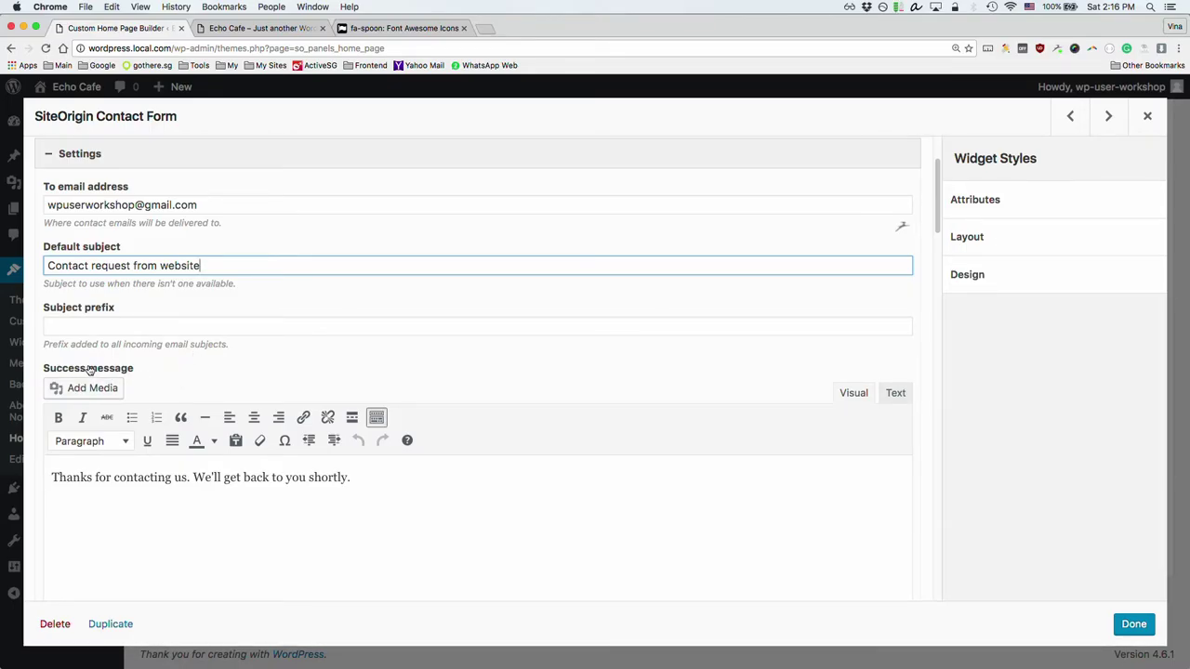
Step: Change the submit button text from 'Contact Us' to 'Send Message'
scroll(167, 358, "down", 3)
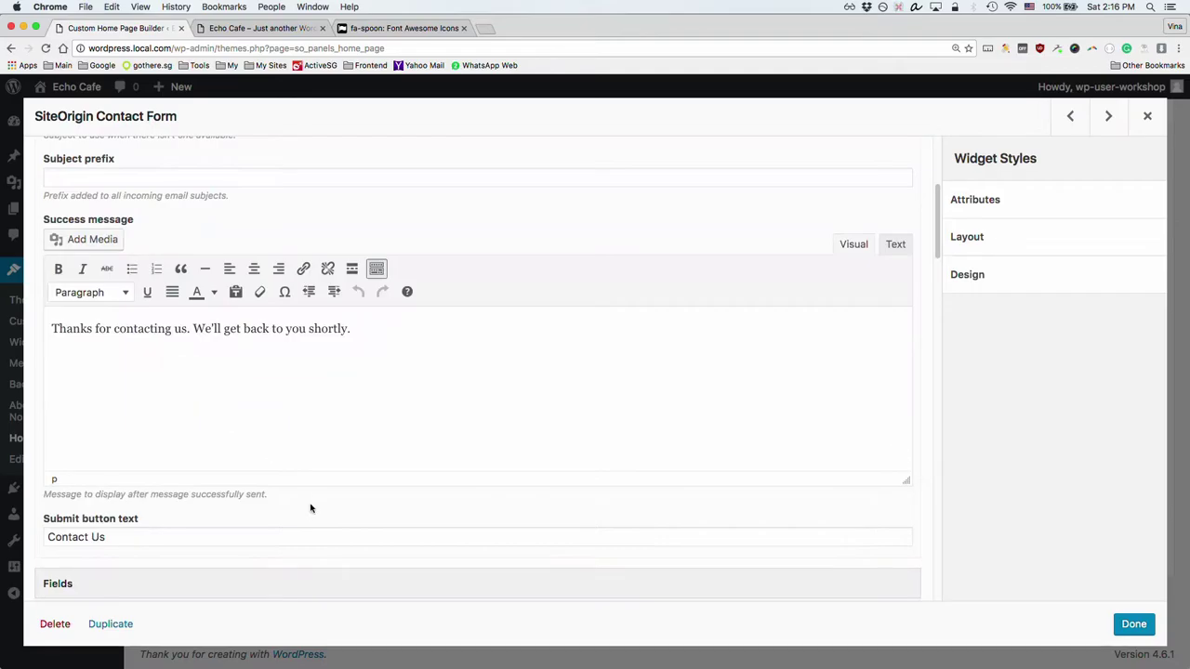
triple_click(79, 537)
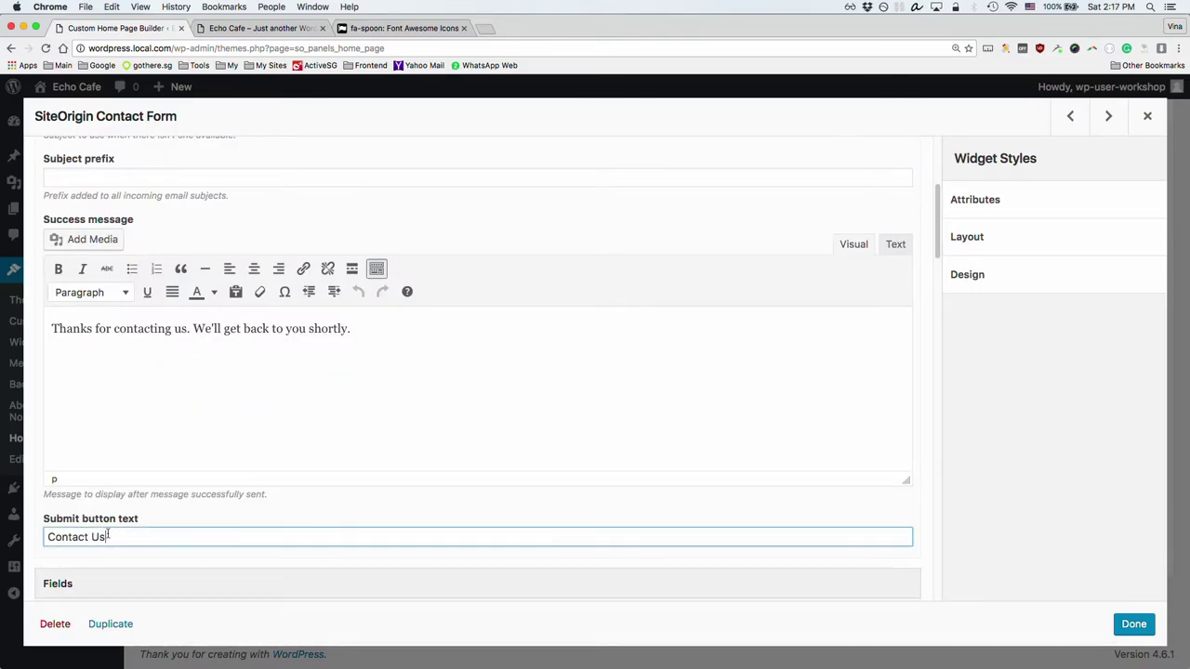
type("Sun")
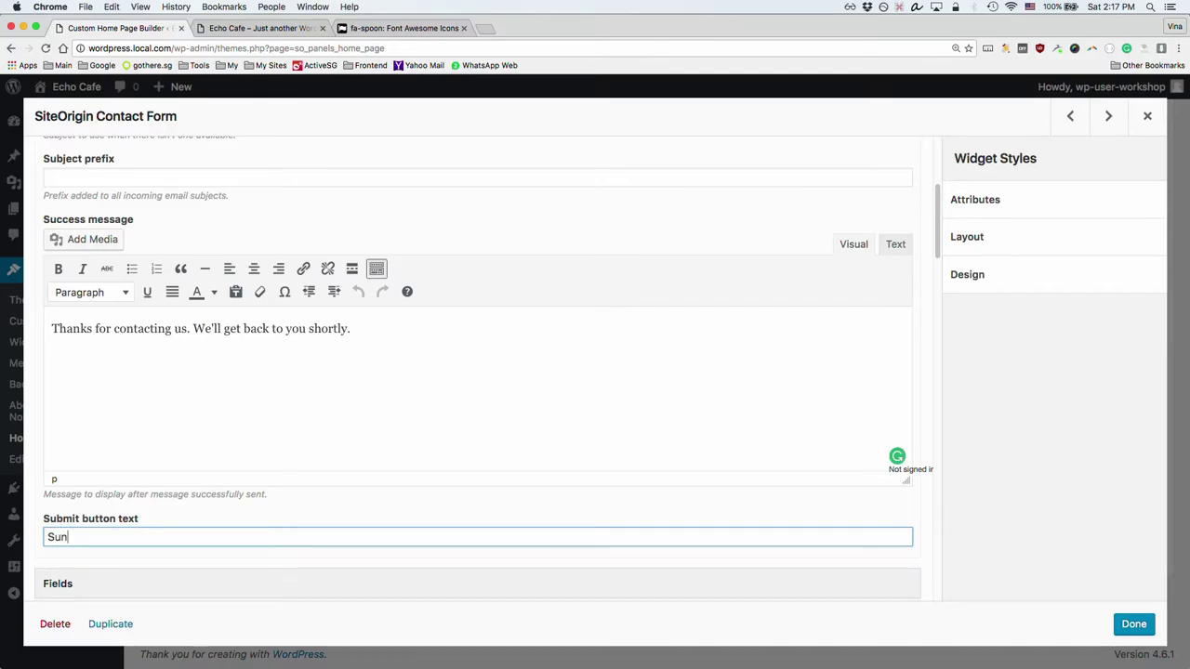
key("BackSpace")
key("BackSpace")
type("edn")
type(" Message")
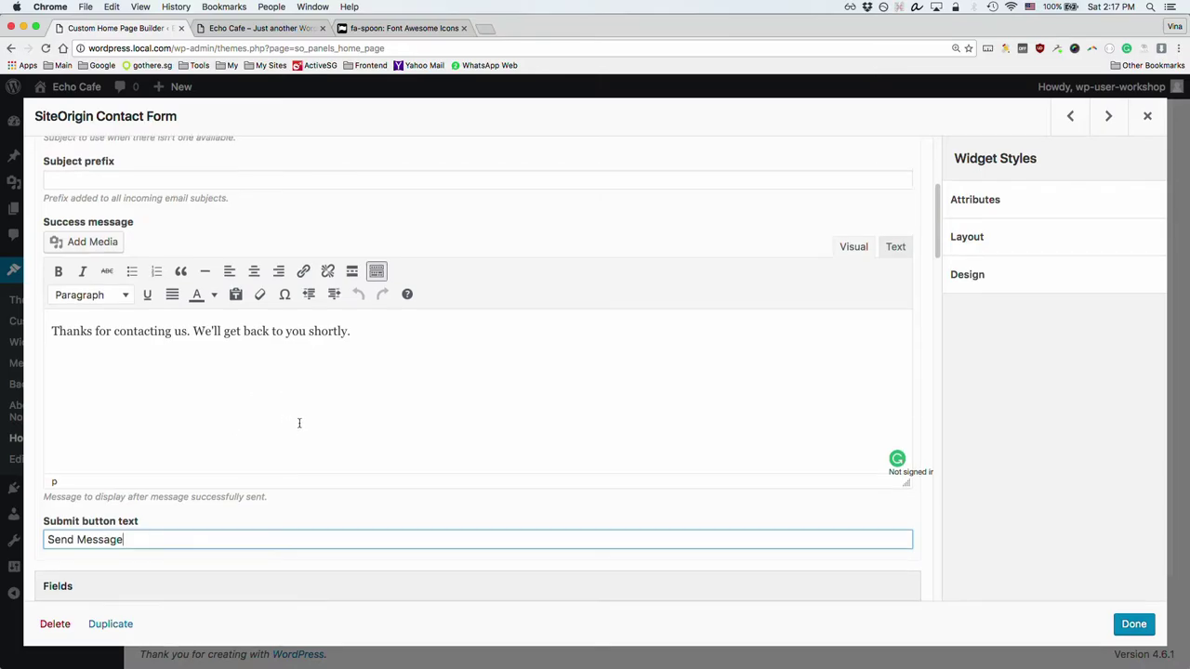
scroll(300, 424, "up", 5)
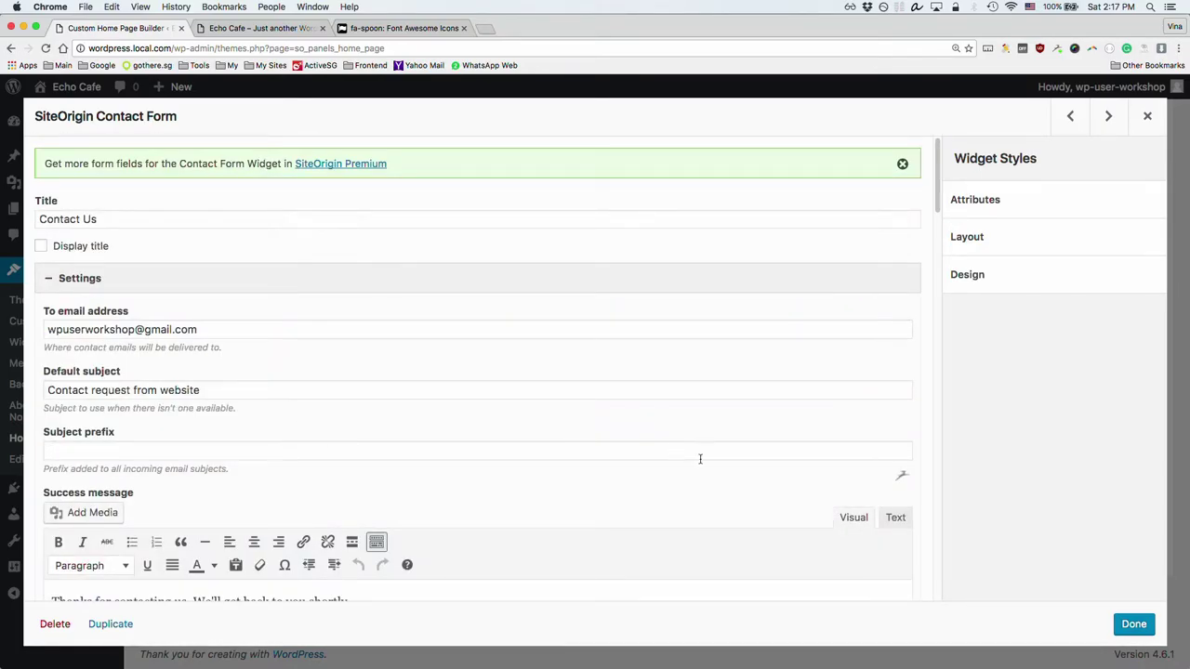
Step: Save the home page and reload the live Echo Cafe page to confirm the SEND MESSAGE button
left_click(1136, 627)
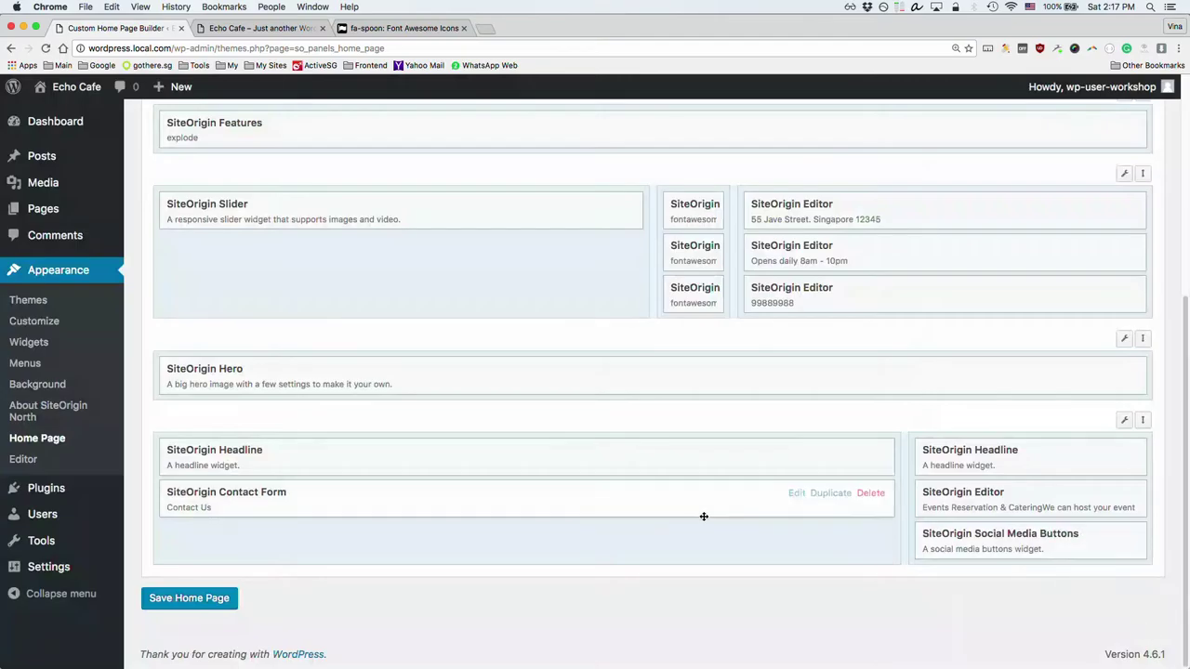
left_click(186, 598)
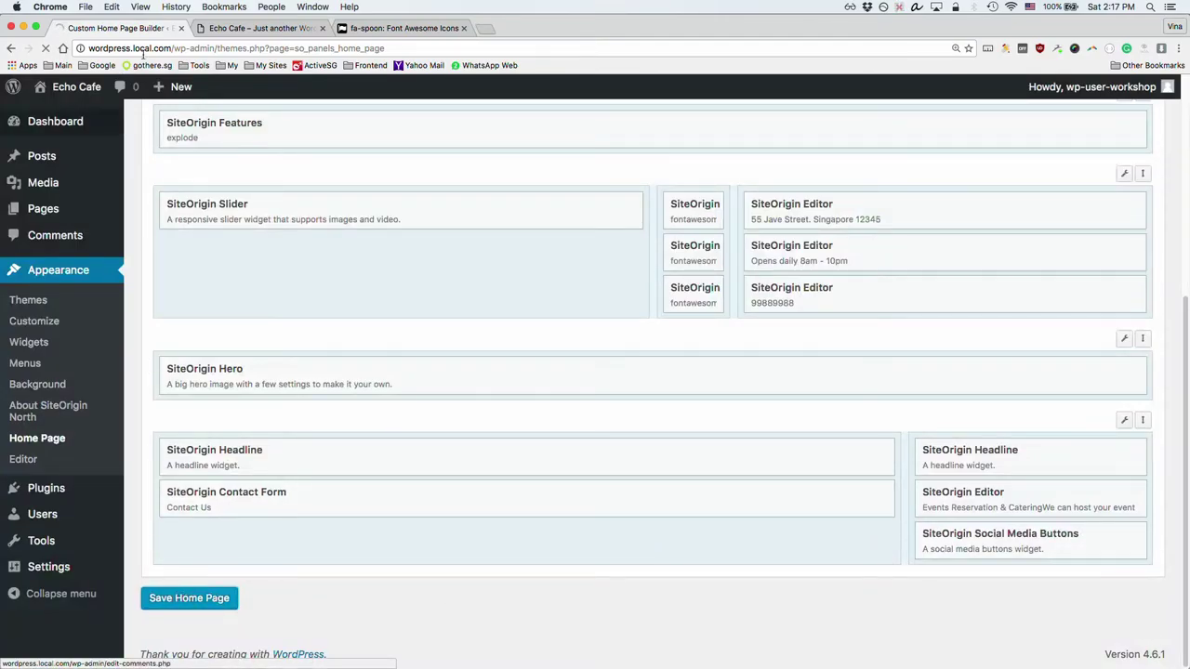
left_click(255, 28)
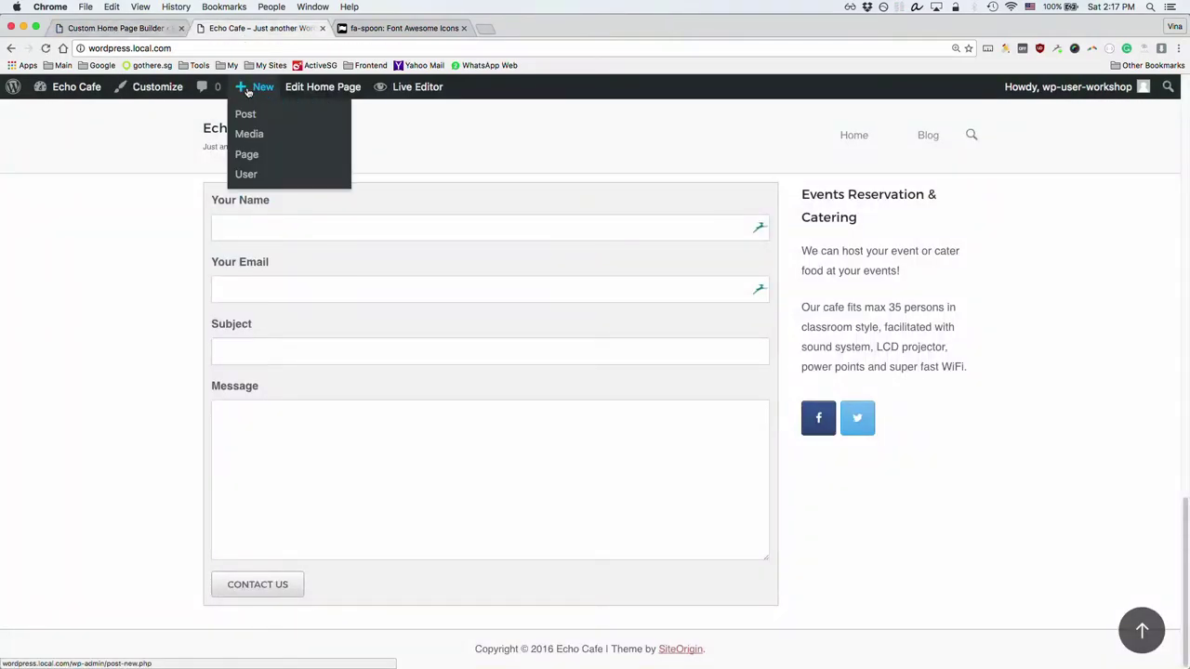
key("super+r")
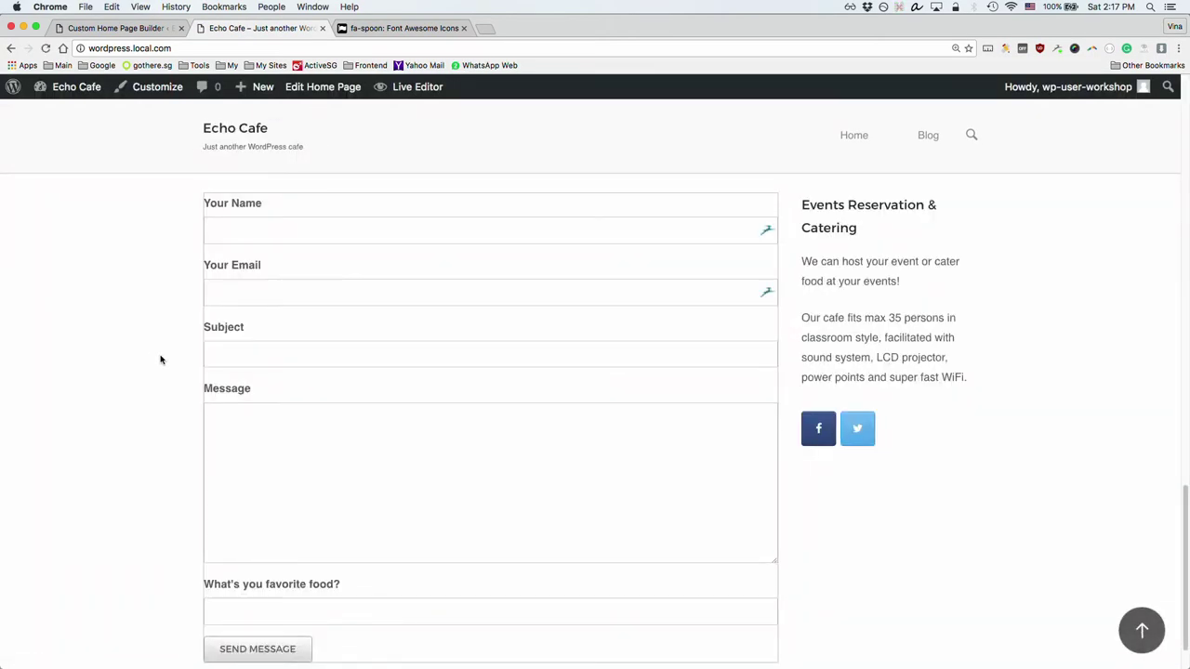
scroll(163, 360, "down", 1)
scroll(177, 361, "up", 5)
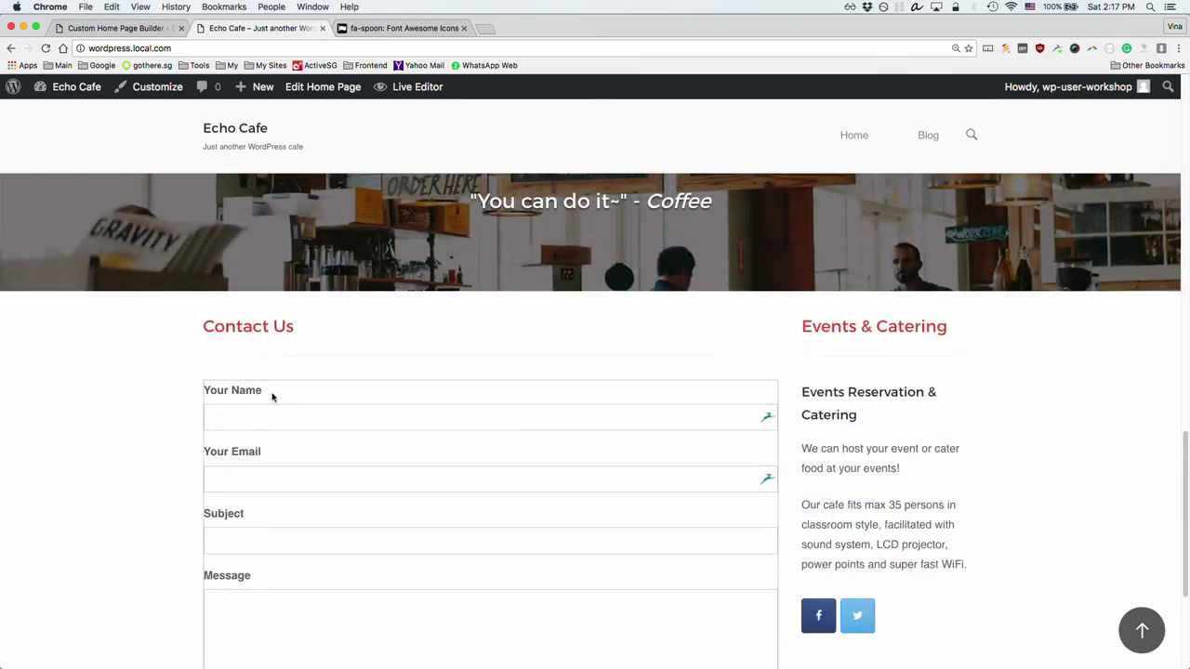
left_click(102, 30)
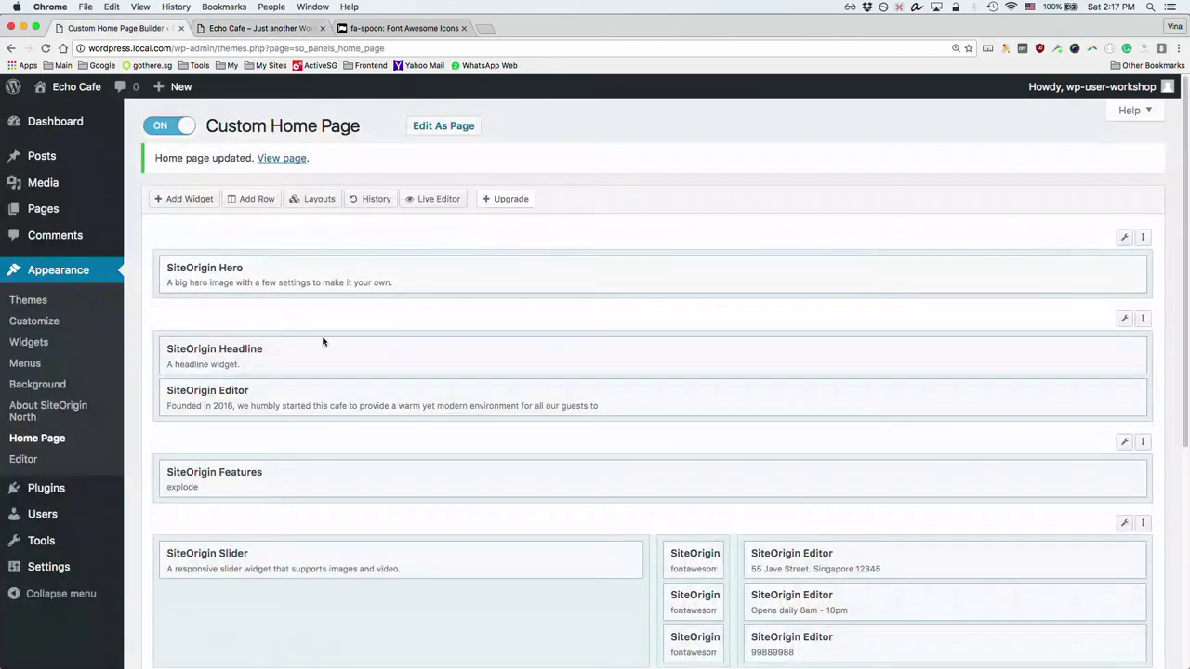
Step: Open the Contact Form widget and clear its container border colour
scroll(283, 400, "down", 5)
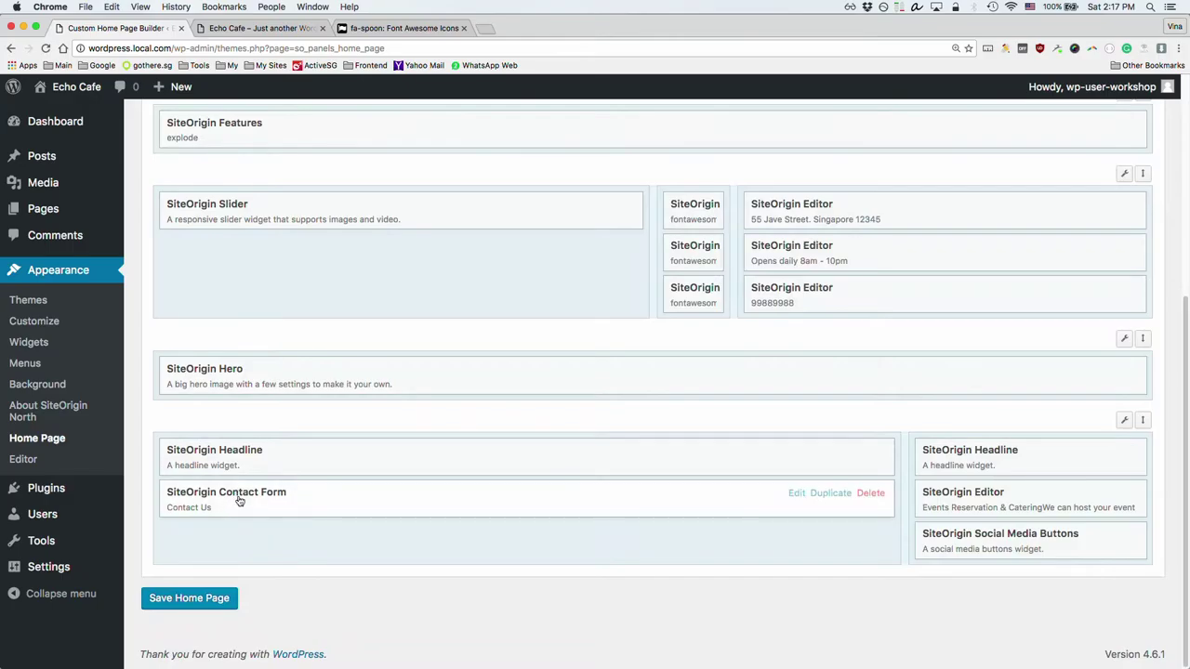
left_click(240, 499)
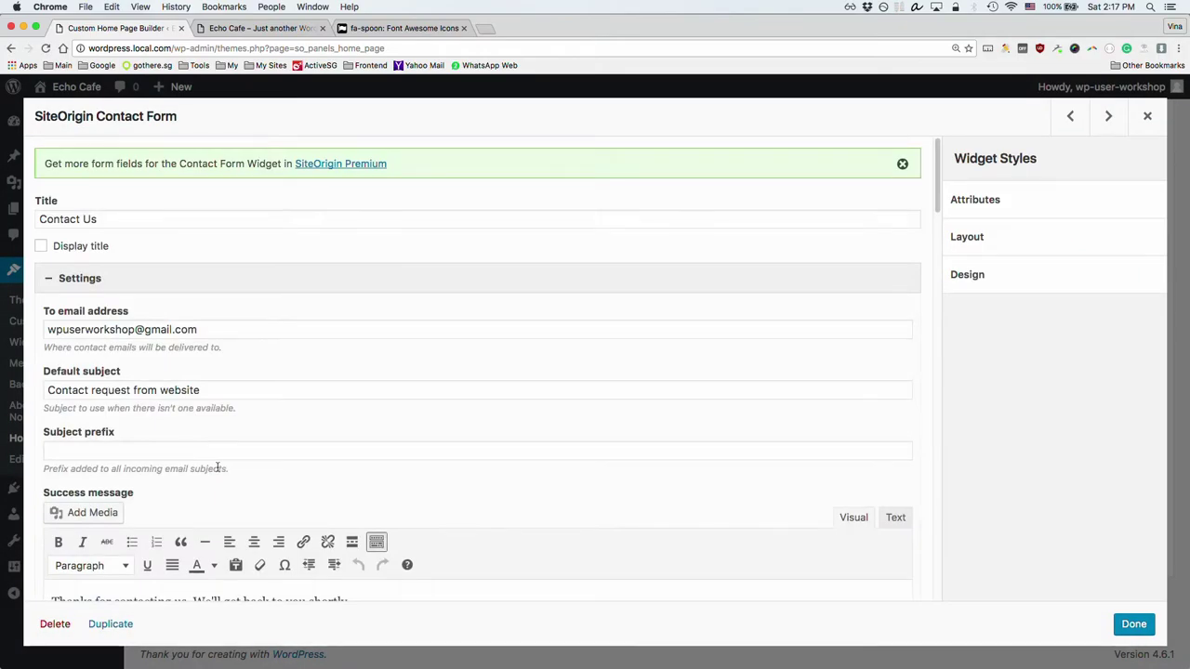
left_click(96, 278)
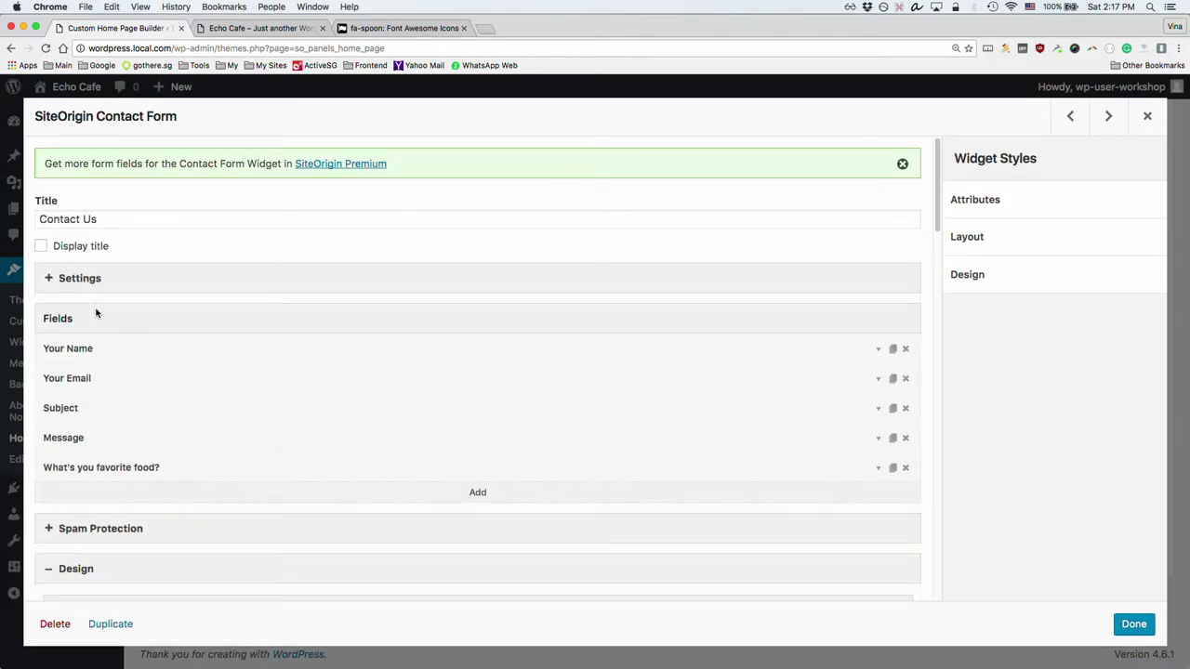
scroll(186, 464, "down", 5)
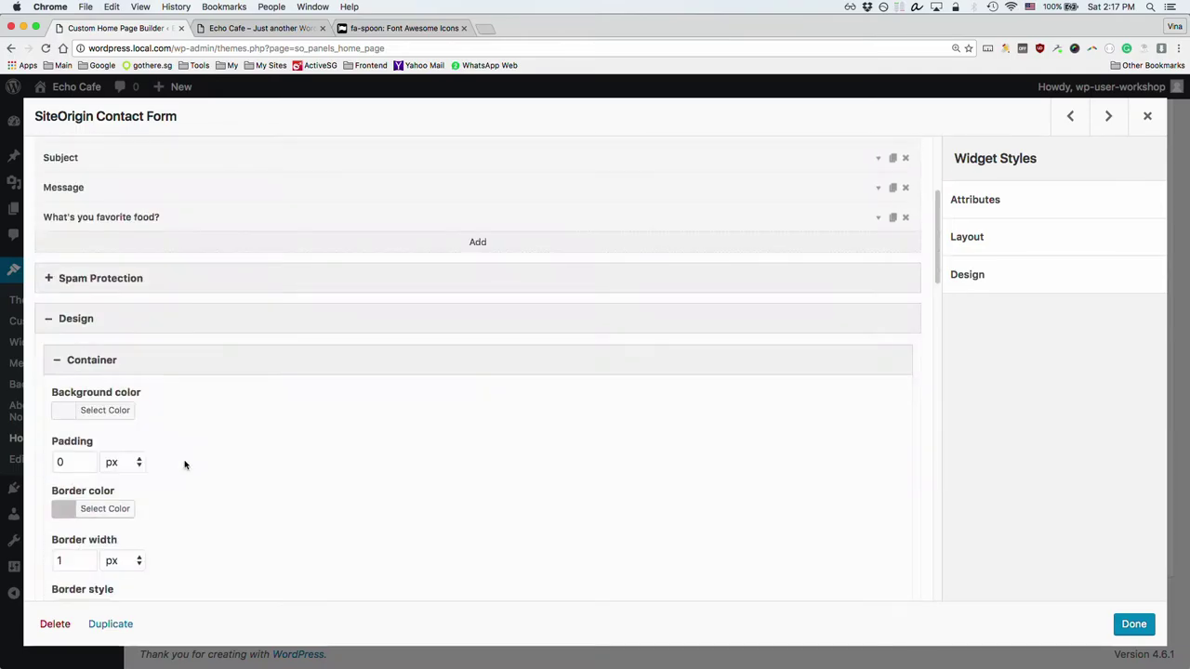
left_click(90, 513)
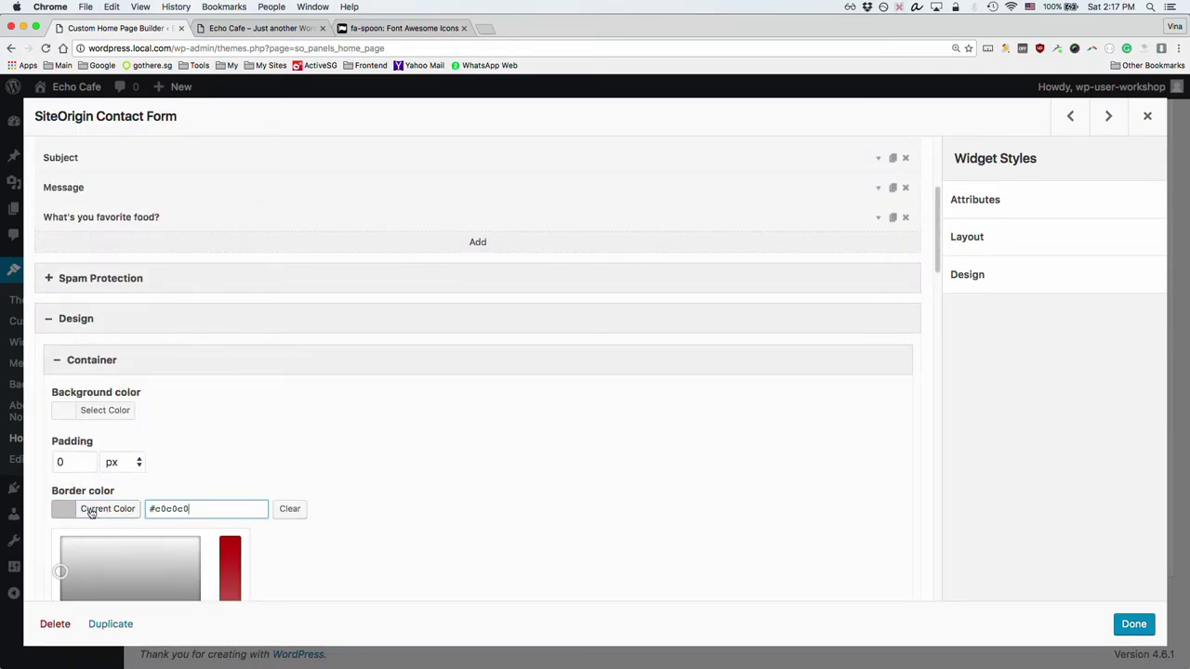
left_click(296, 513)
left_click(284, 472)
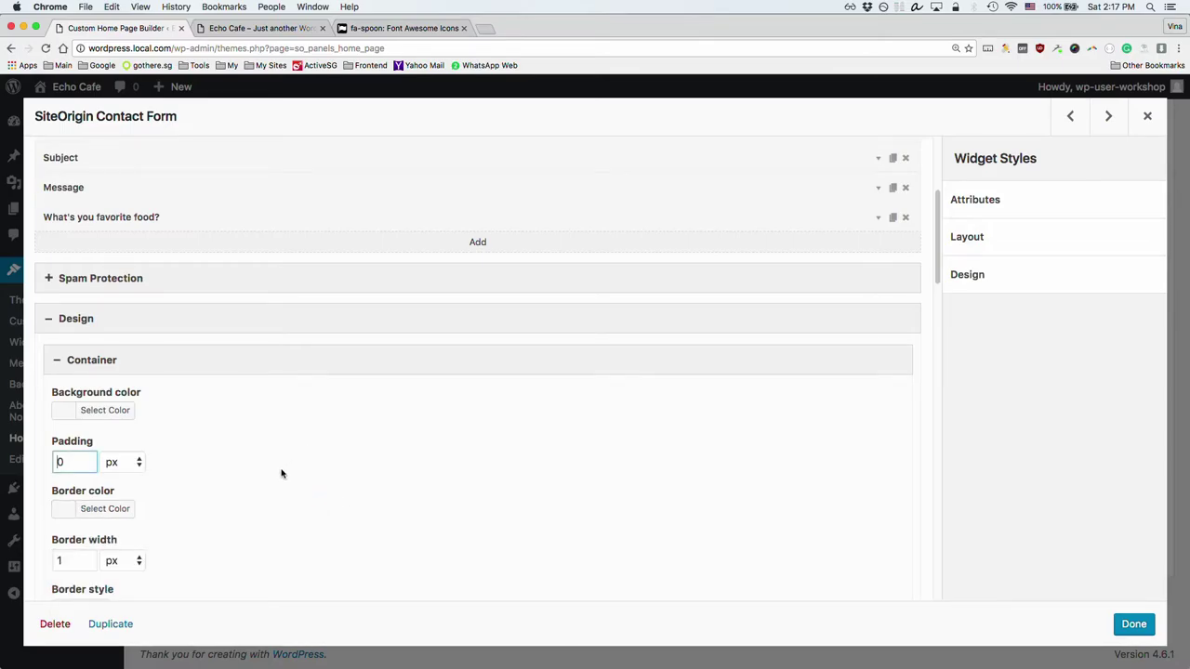
Step: Set the container border style to None and close the widget editor
scroll(256, 491, "down", 2)
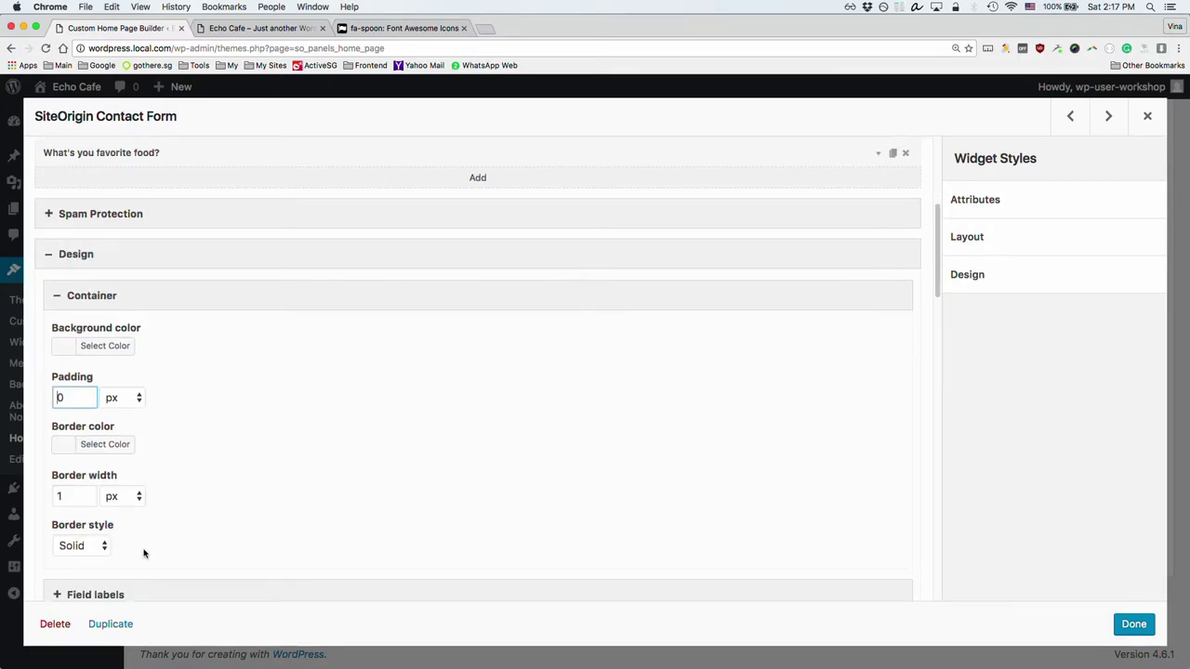
left_click(78, 546)
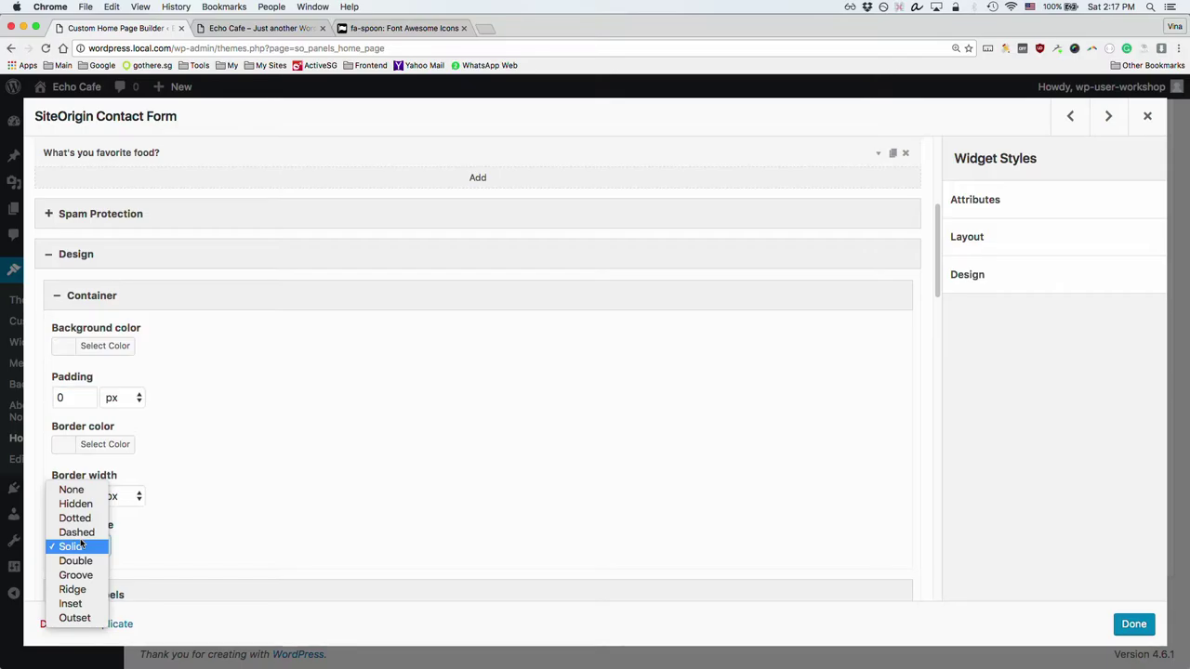
left_click(82, 489)
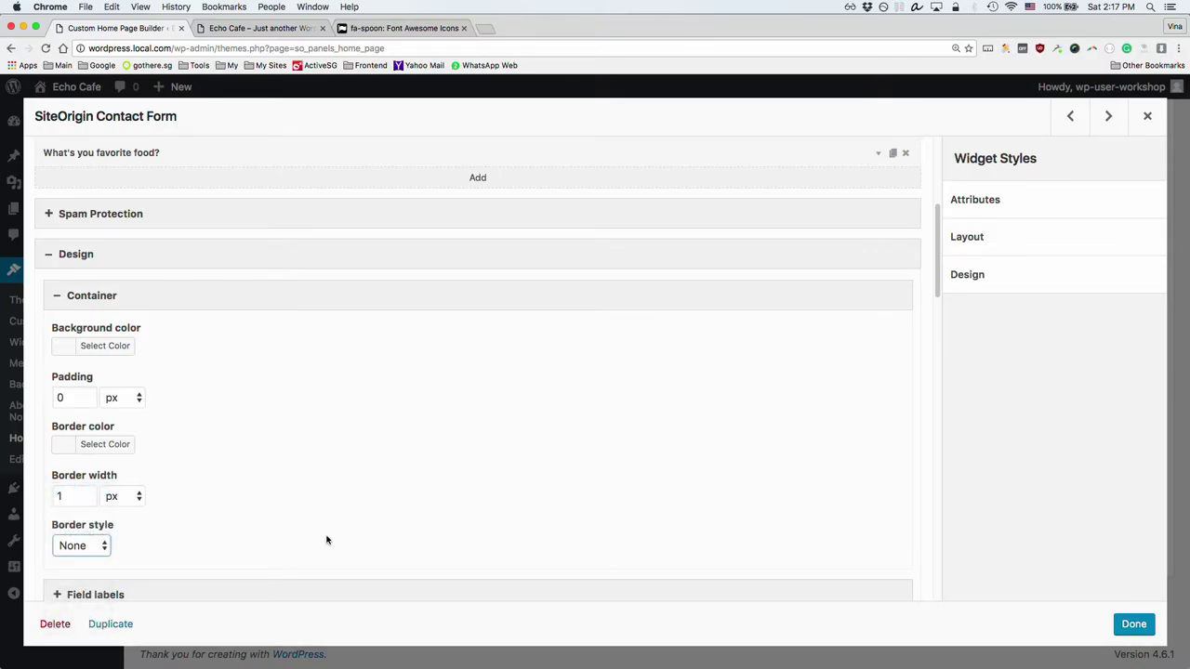
left_click(1134, 623)
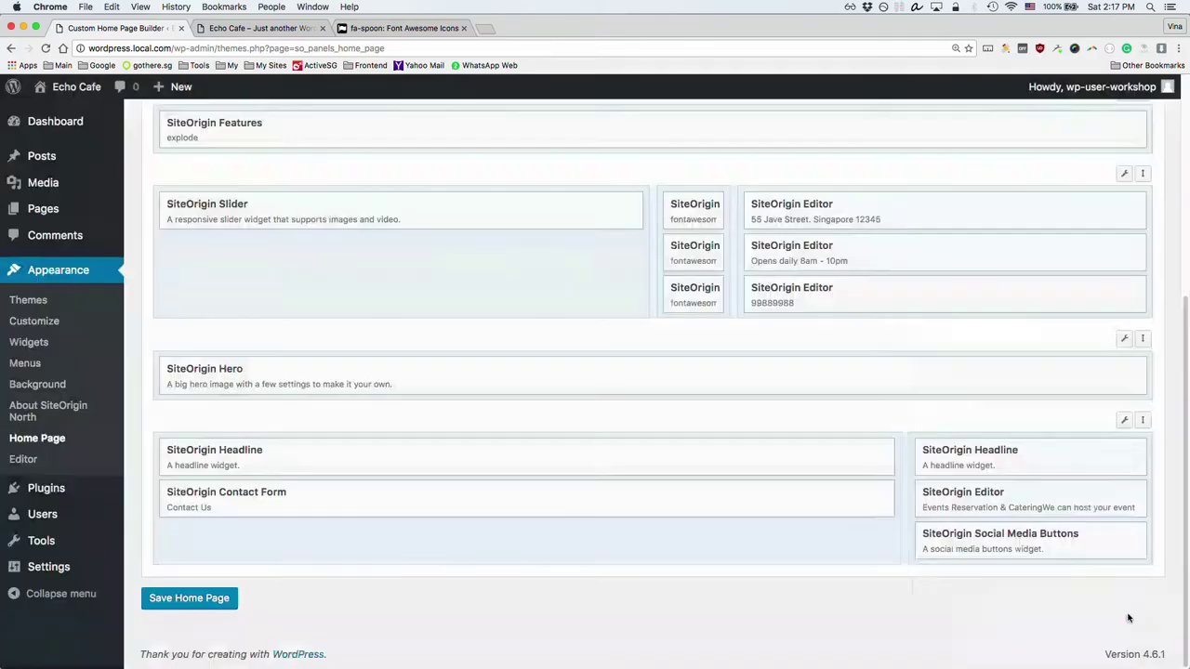
Step: Save the home page layout and reload the Echo Cafe front end
left_click(164, 600)
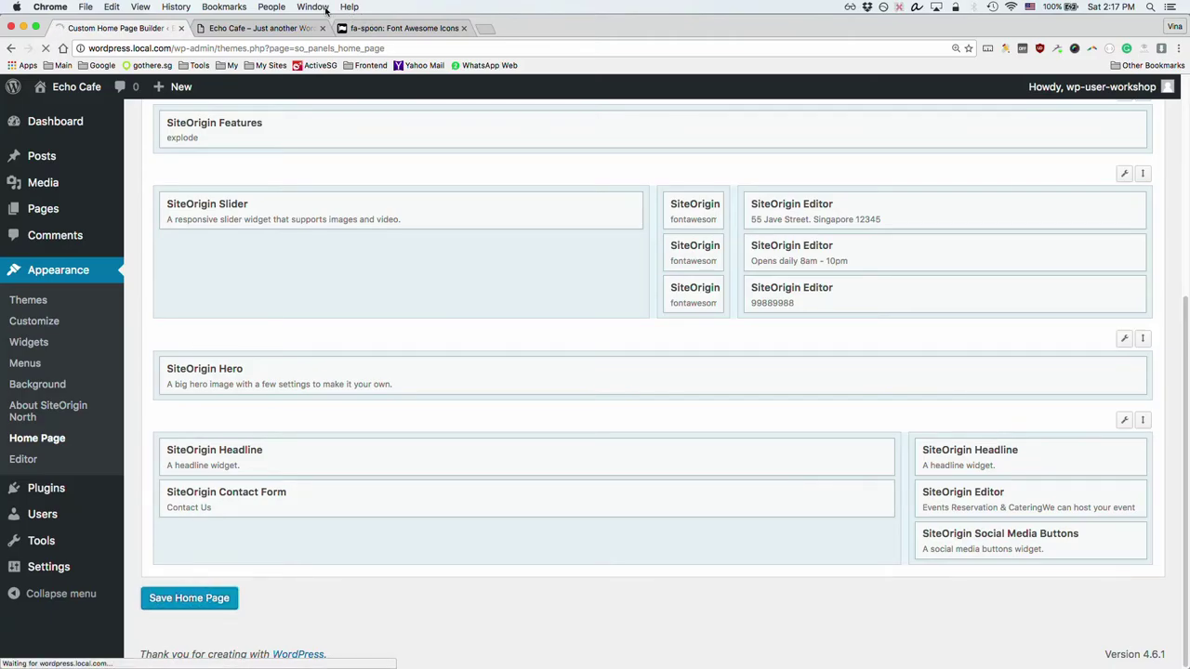
left_click(268, 28)
key("super+r")
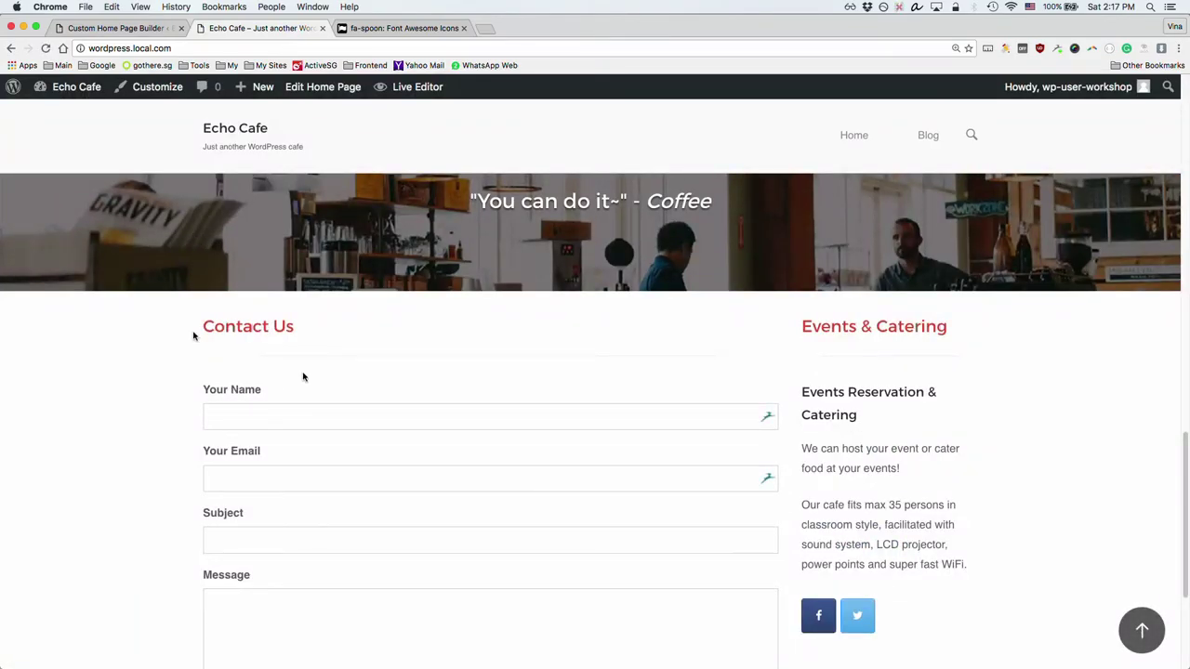
Step: Check the favorite-food question and its answer field on the live contact form
scroll(307, 376, "down", 5)
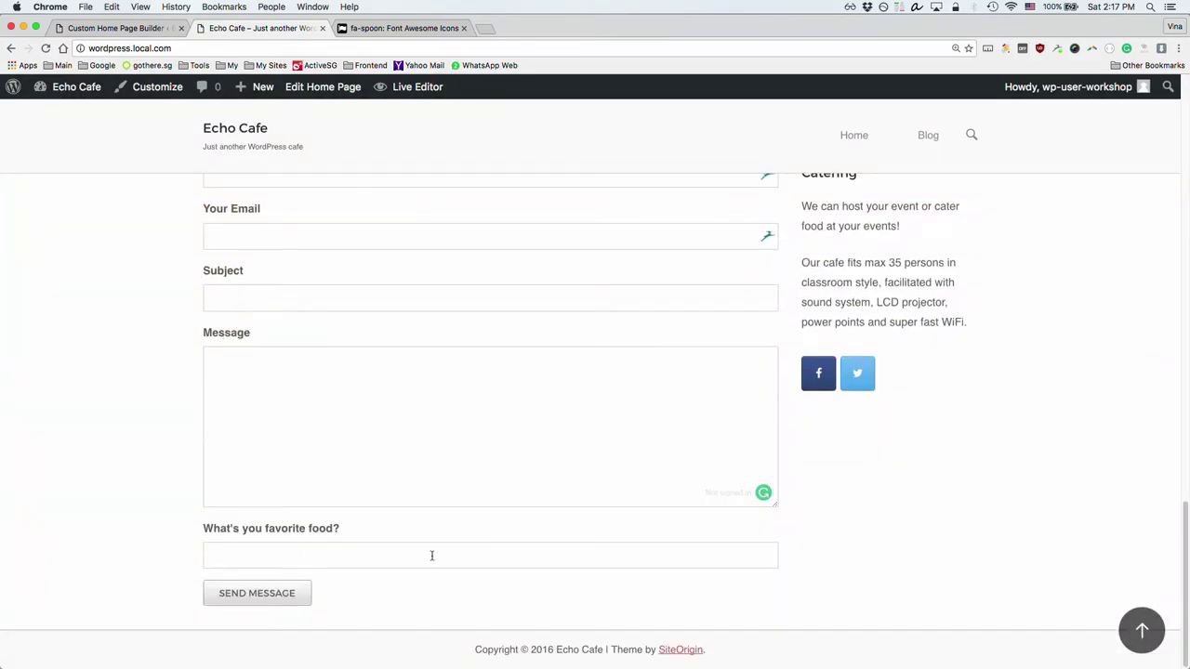
left_click_drag(227, 530, 372, 532)
left_click(422, 525)
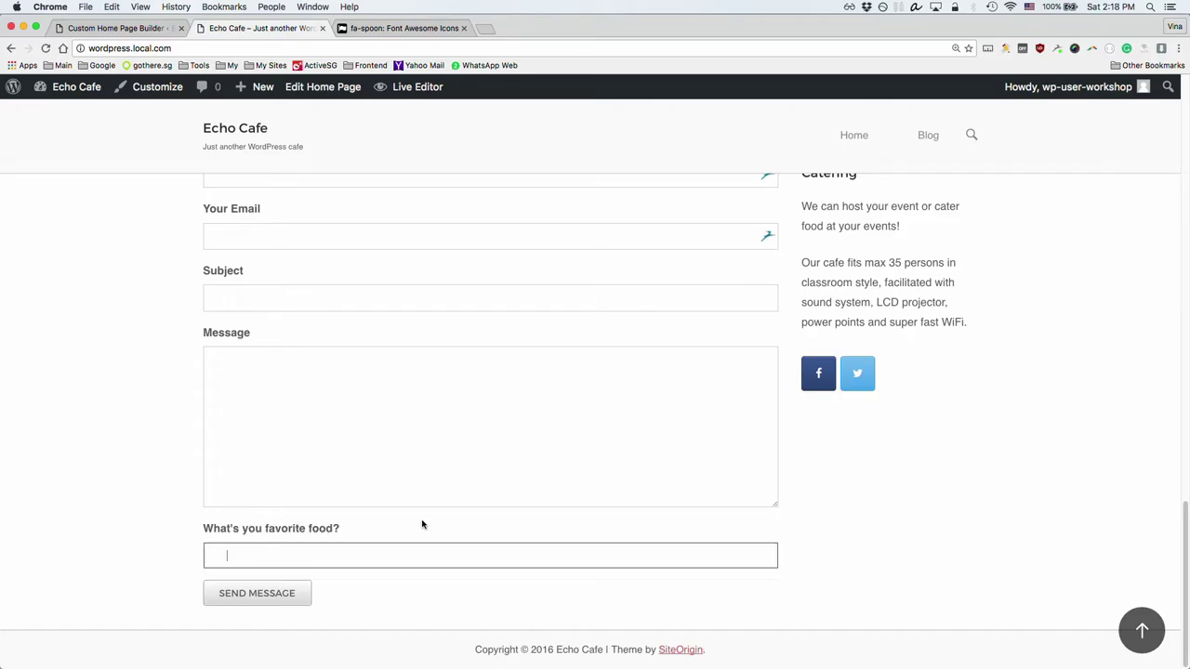
Step: Scroll the live home page from the hero down to the borderless Contact Us form
scroll(410, 553, "up", 5)
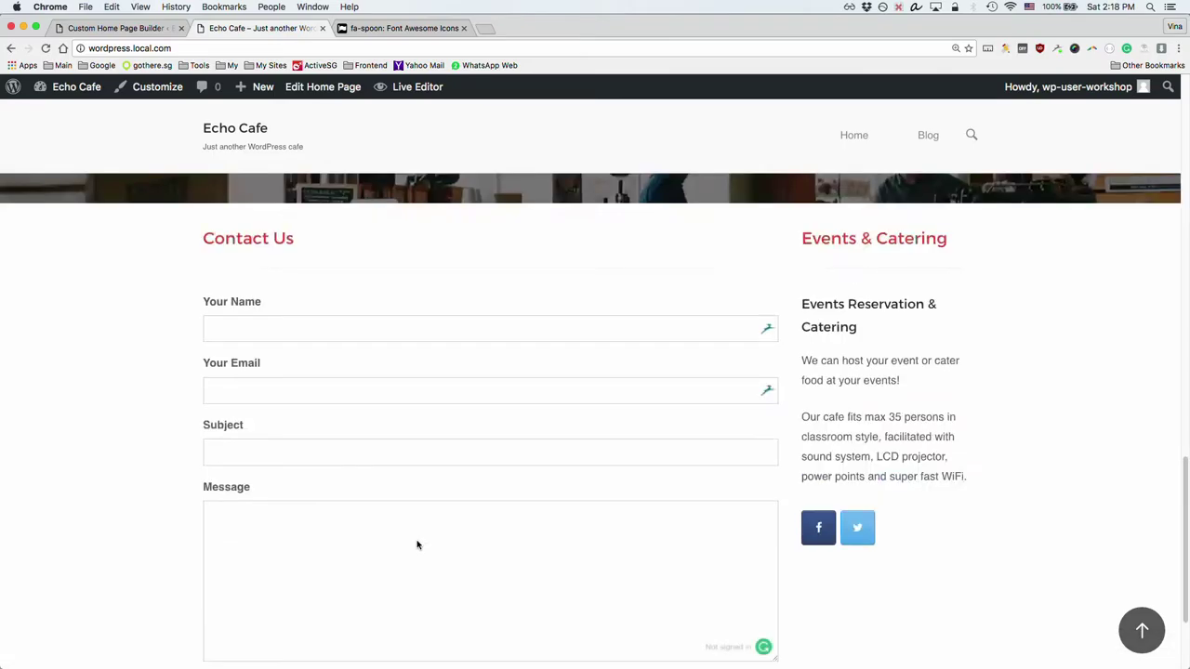
scroll(417, 538, "up", 2)
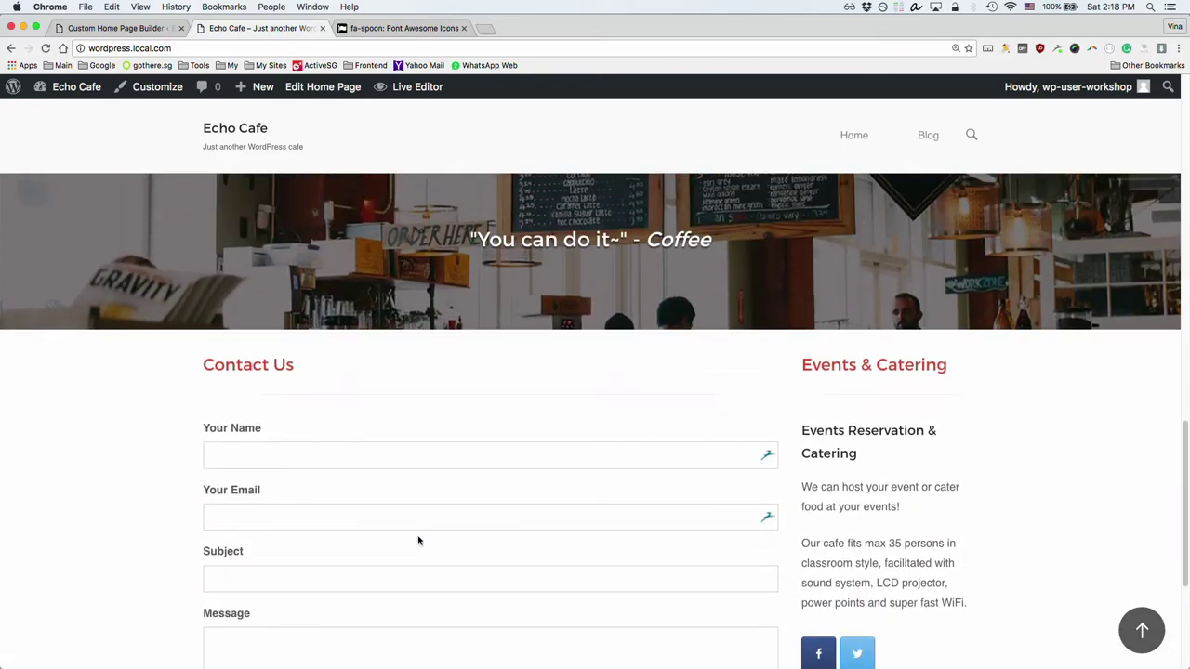
scroll(337, 460, "up", 4)
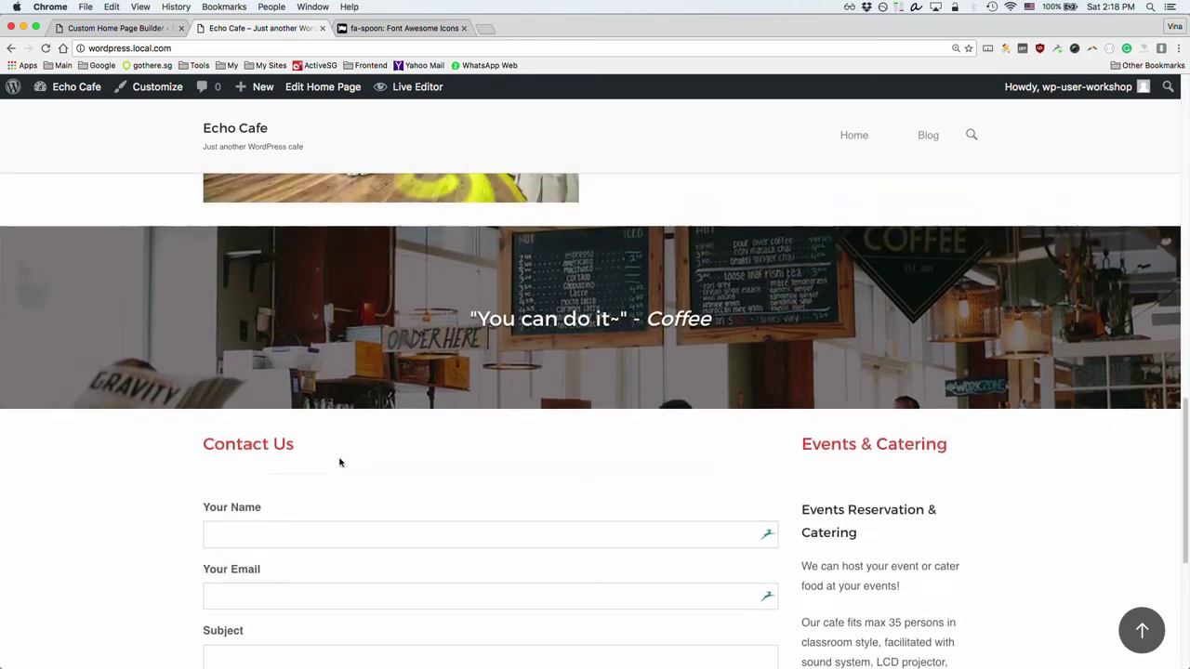
scroll(400, 444, "up", 4)
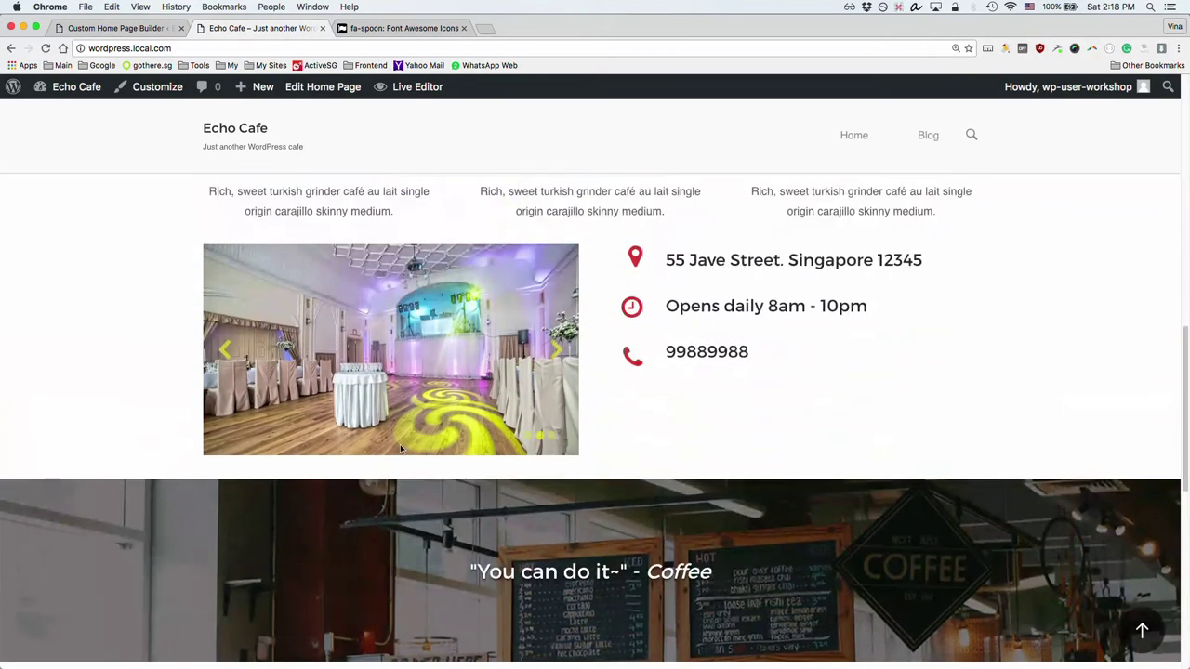
scroll(399, 447, "down", 11)
scroll(401, 450, "down", 3)
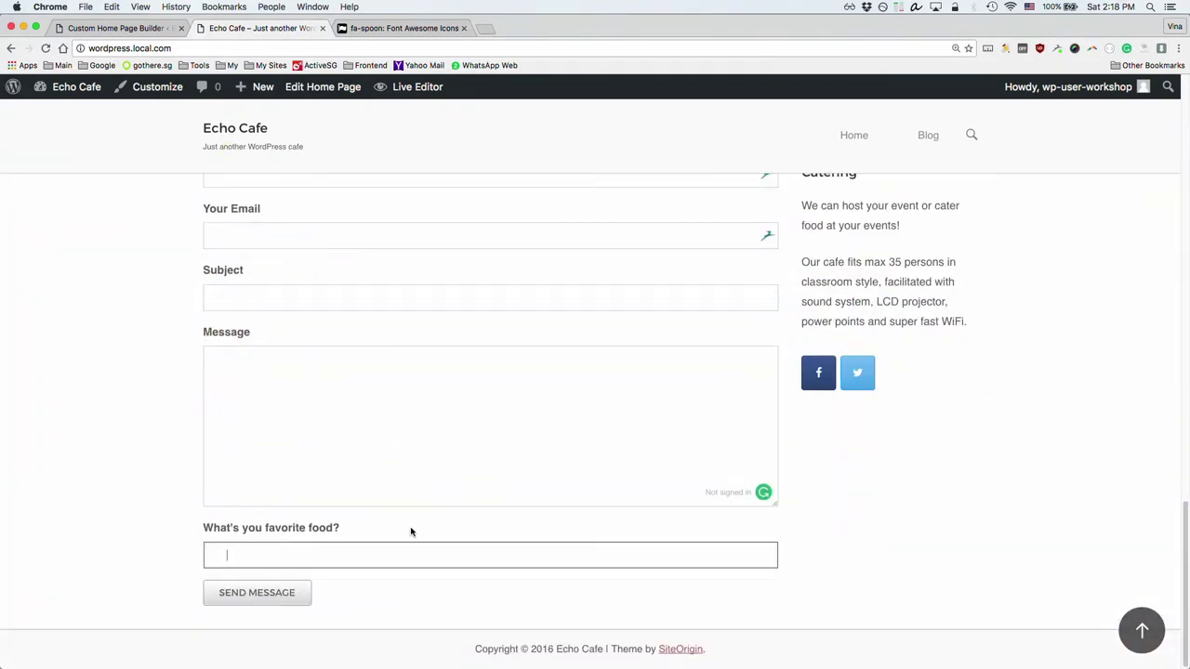
scroll(534, 587, "up", 20)
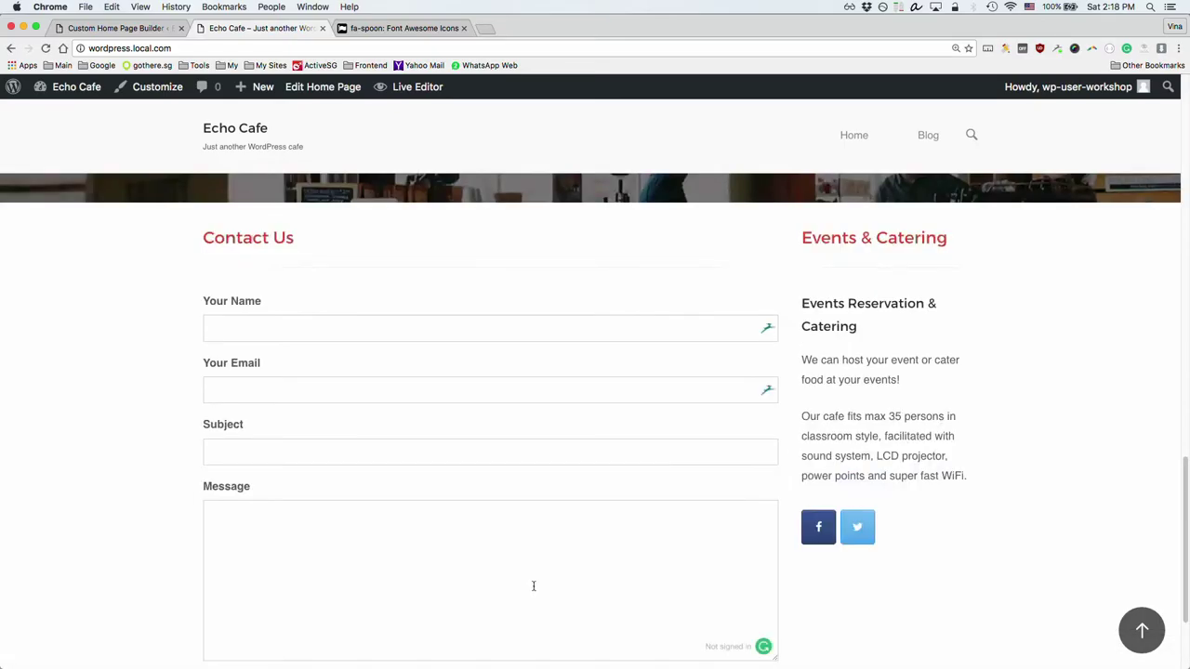
scroll(533, 586, "up", 5)
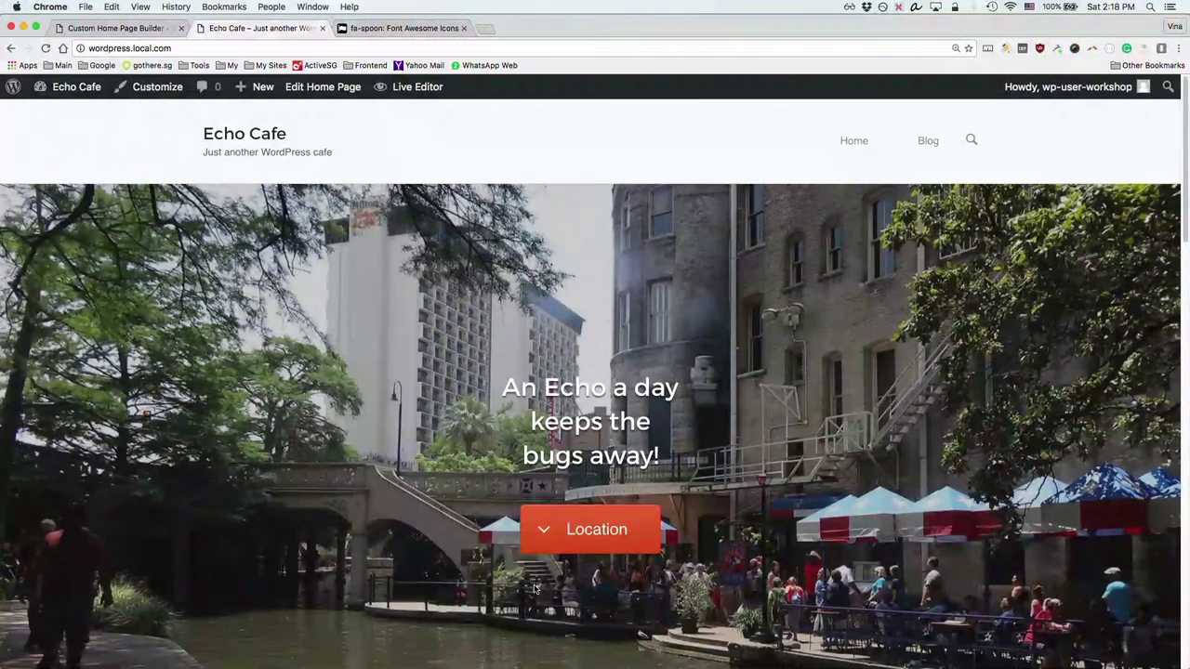
scroll(532, 586, "down", 10)
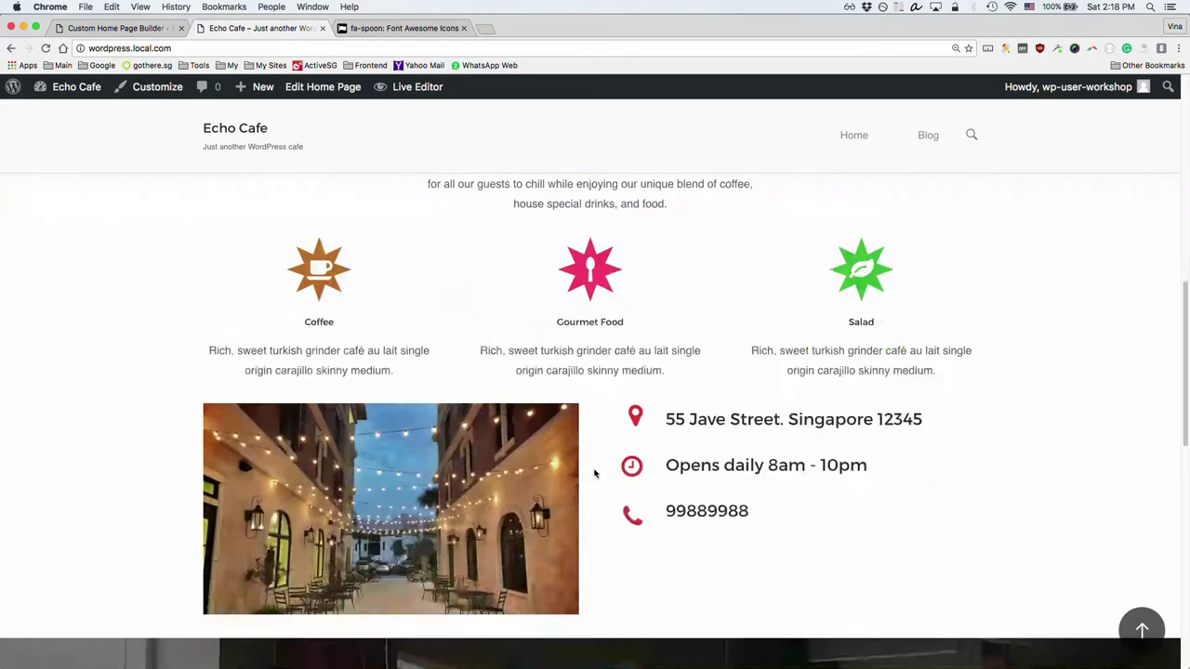
scroll(611, 472, "down", 10)
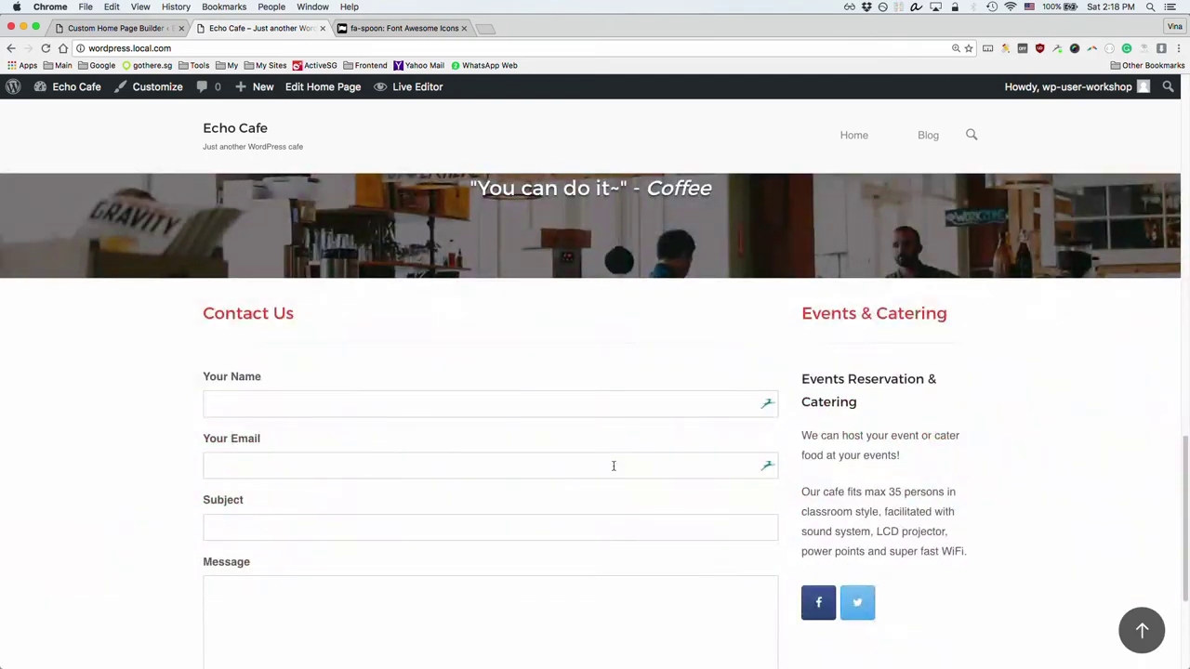
scroll(614, 465, "up", 20)
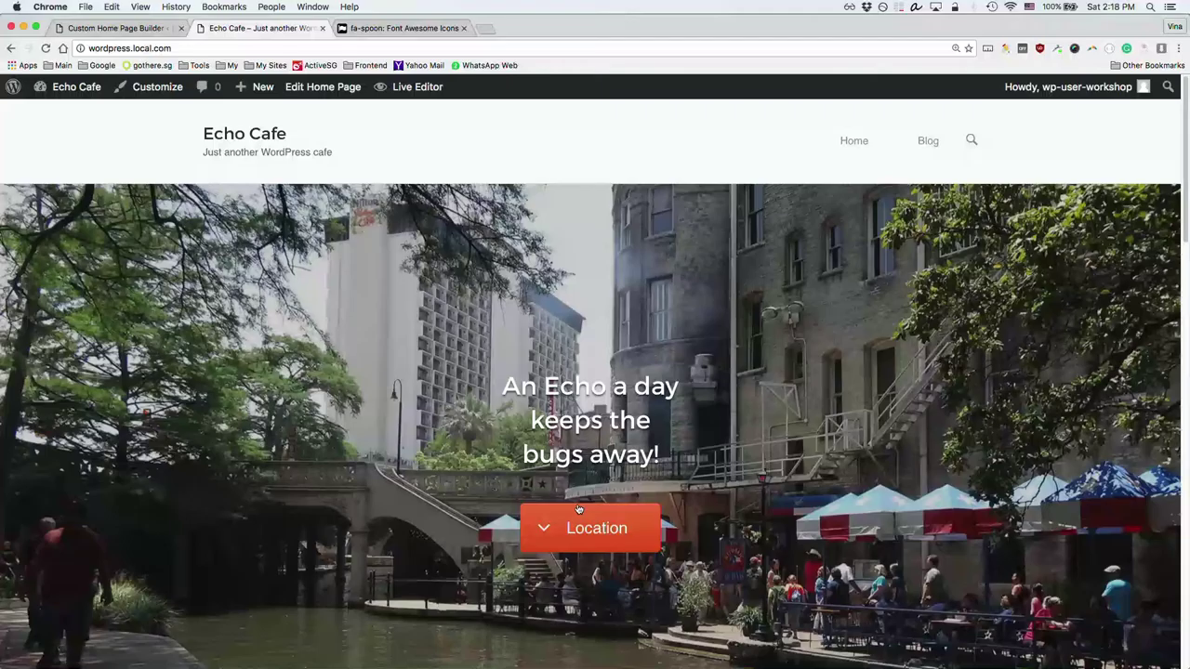
left_click(577, 509)
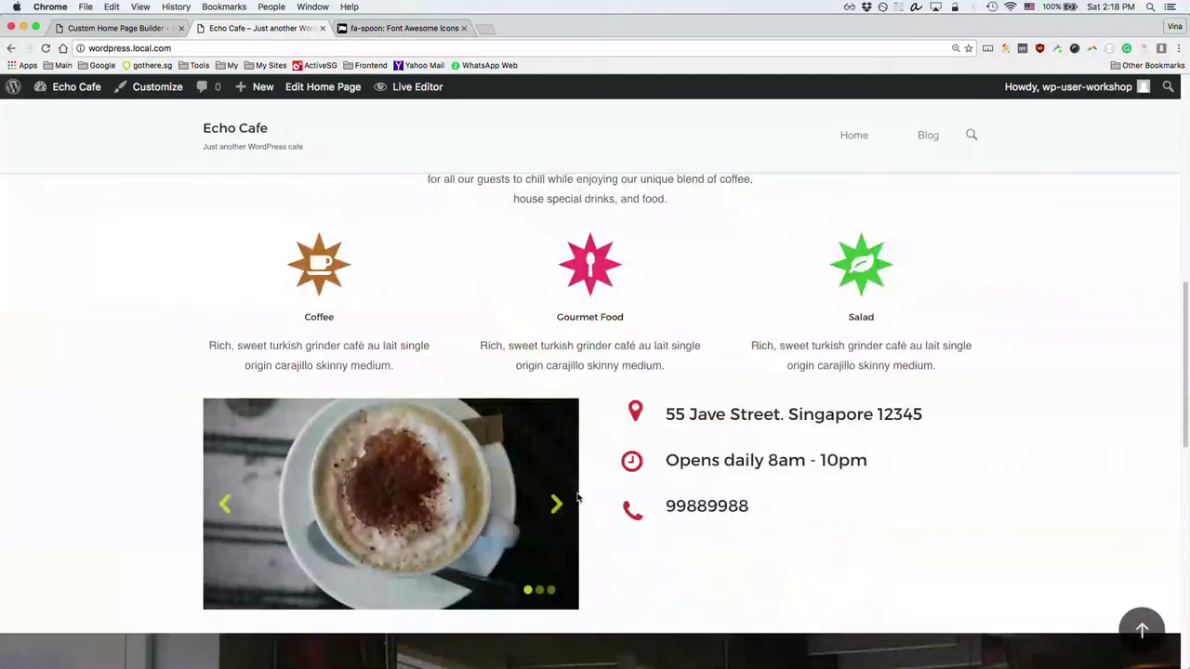
scroll(590, 463, "down", 5)
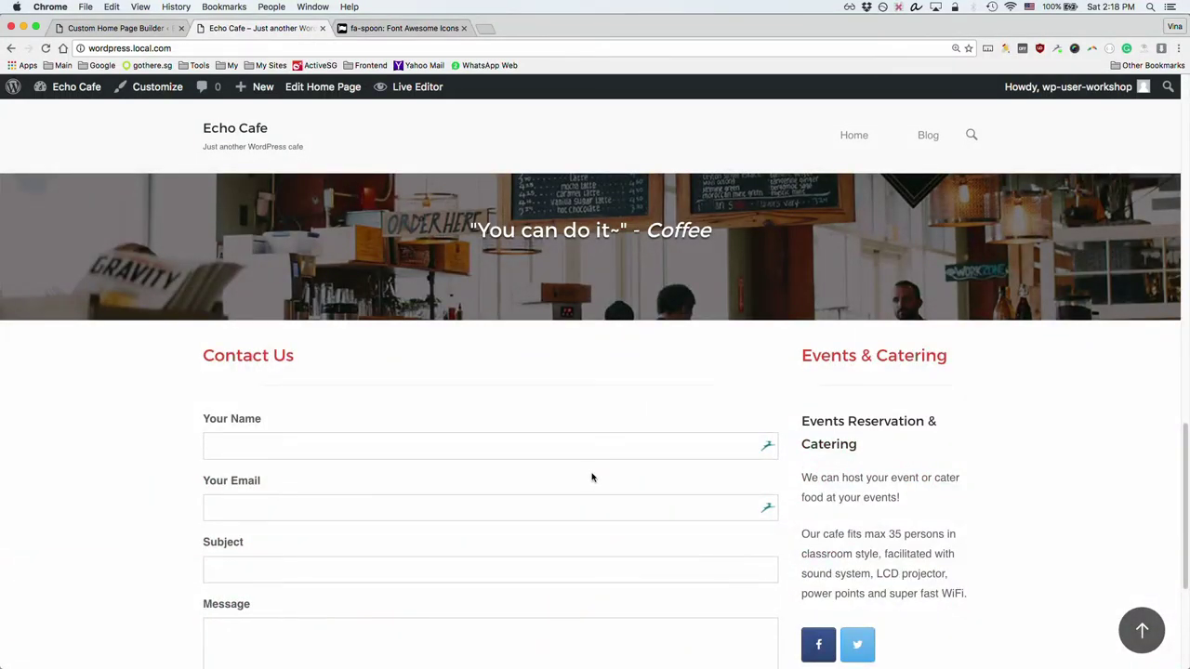
scroll(595, 476, "down", 2)
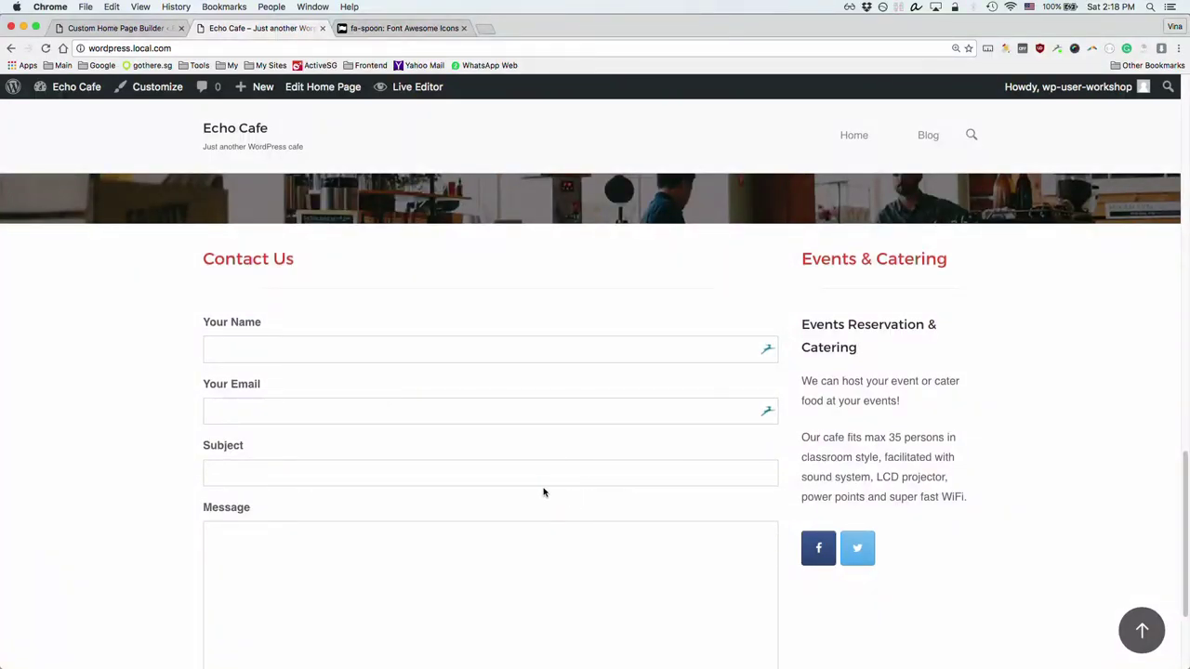
scroll(543, 493, "down", 4)
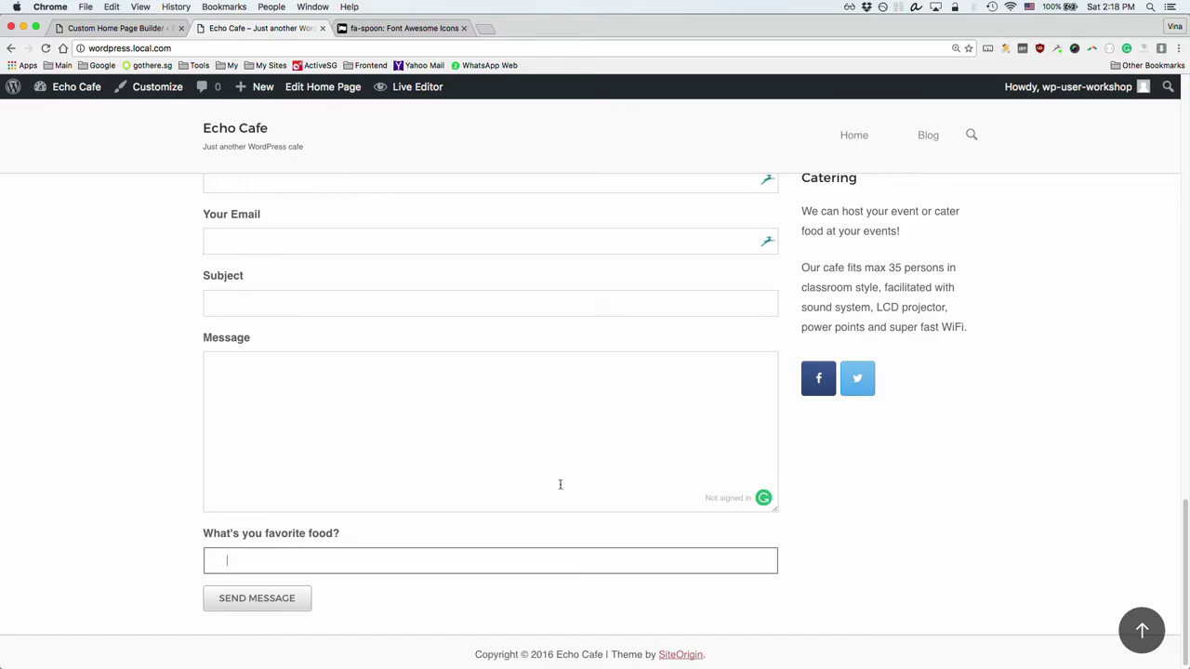
scroll(560, 484, "up", 15)
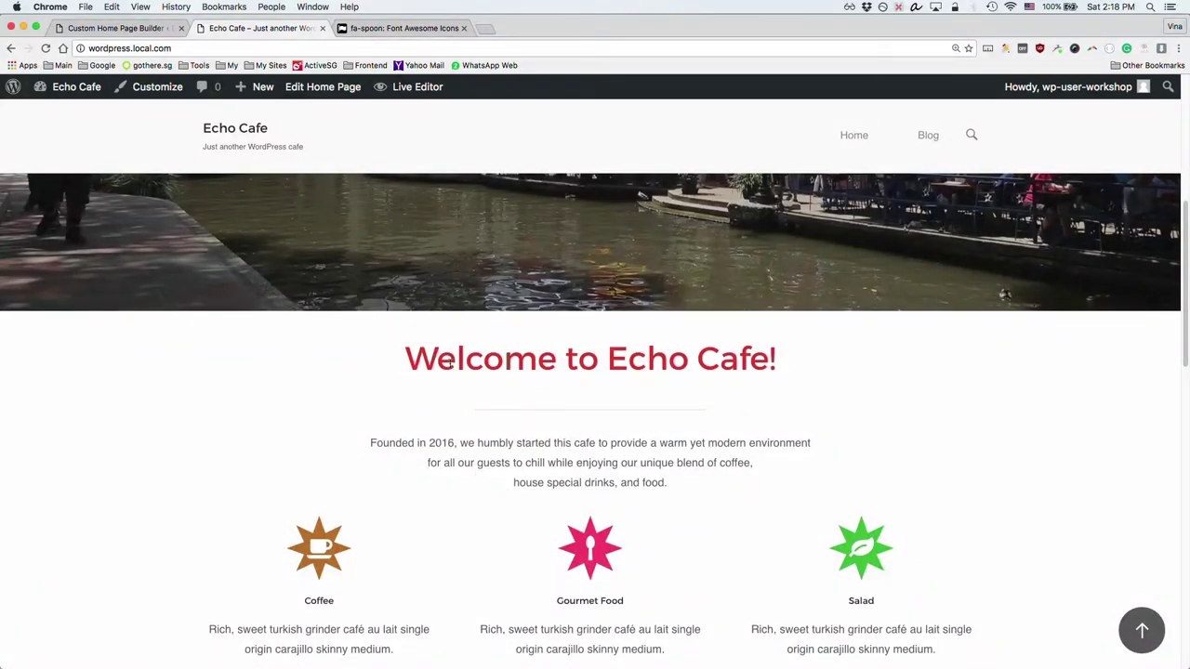
Step: Select the 'Welcome to Echo Cafe!' heading on the front end, then clear the selection
left_click_drag(437, 363, 629, 366)
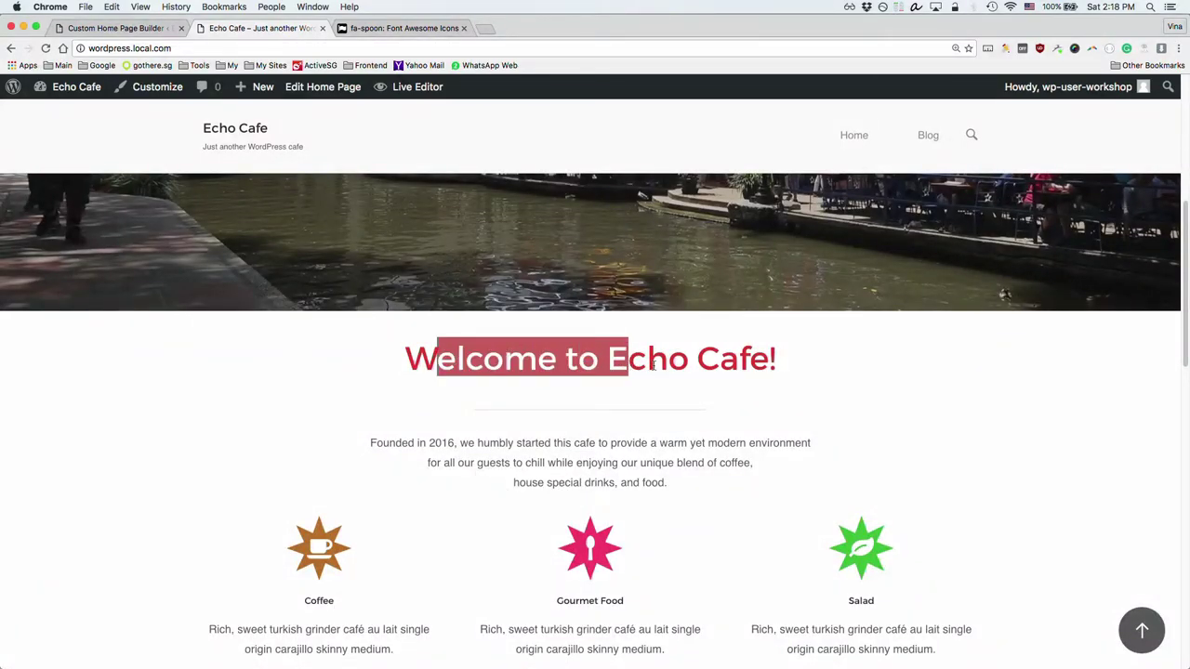
left_click(654, 365)
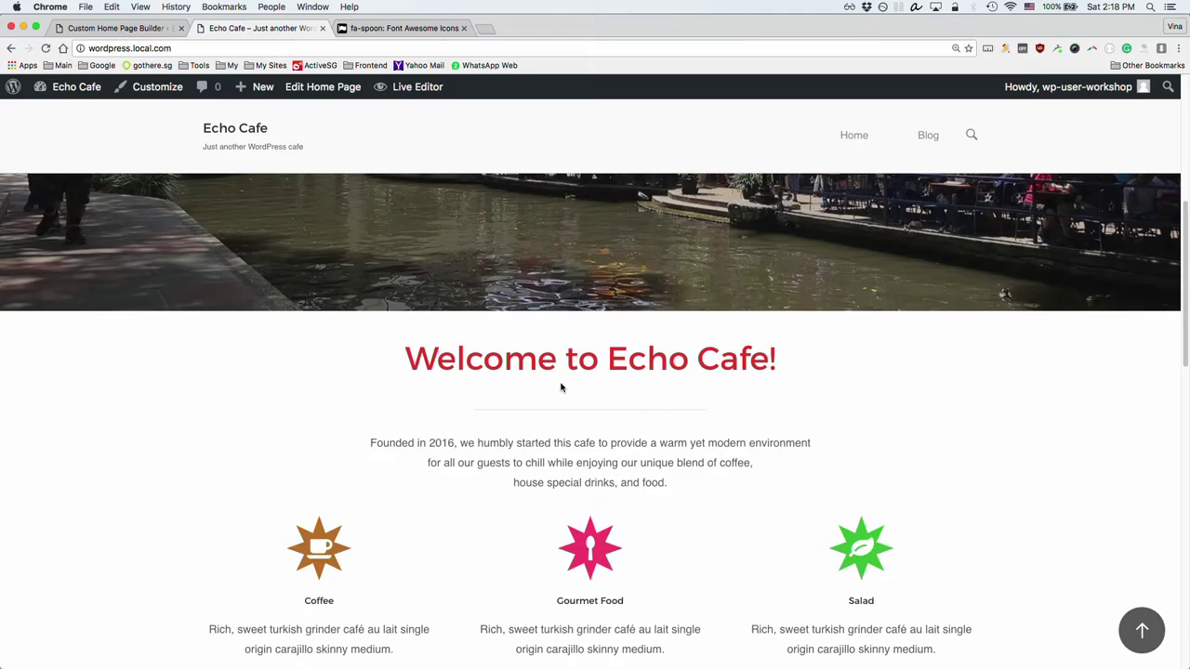
left_click_drag(406, 360, 779, 362)
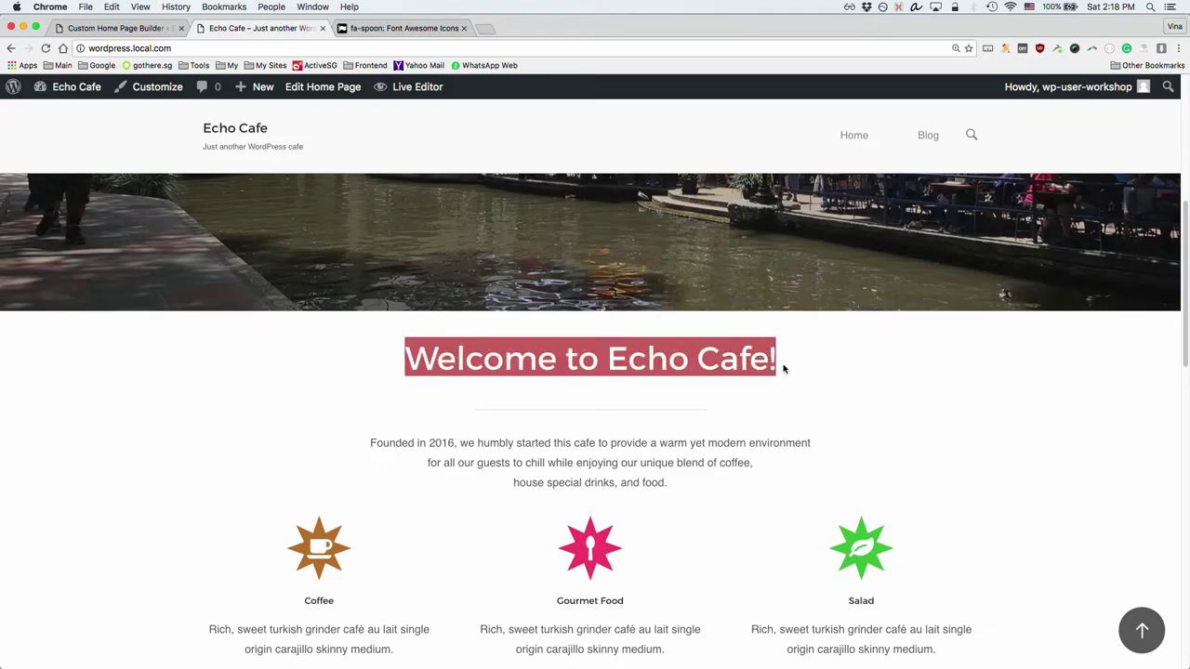
scroll(791, 398, "up", 1)
scroll(791, 398, "up", 6)
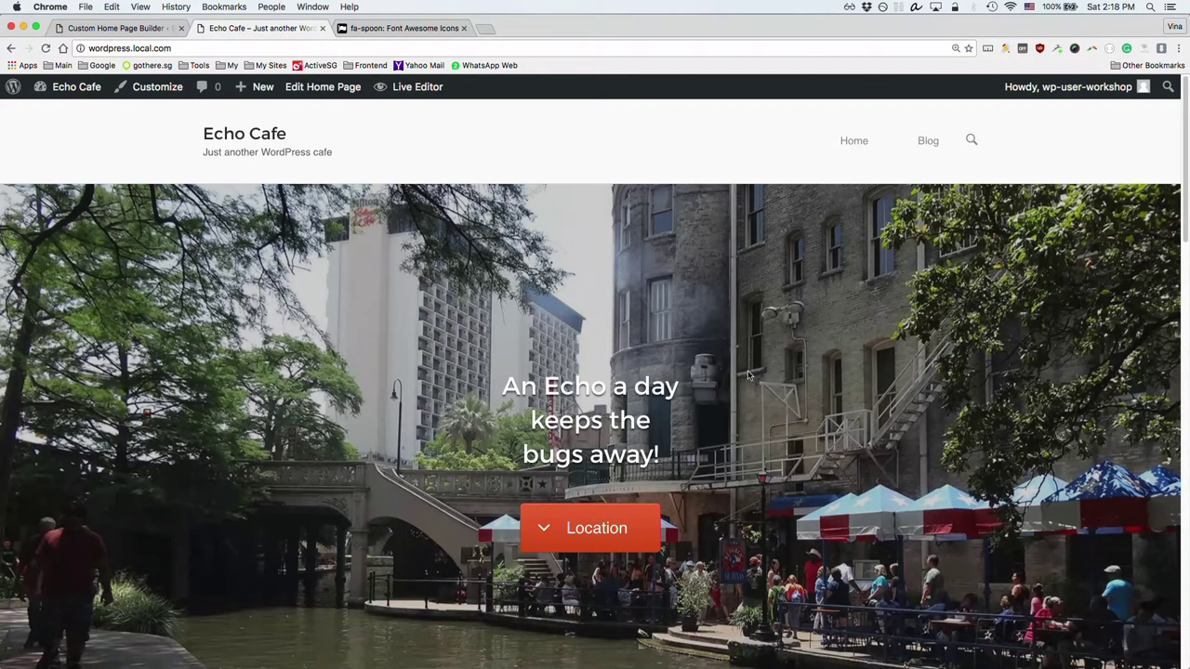
scroll(750, 376, "down", 5)
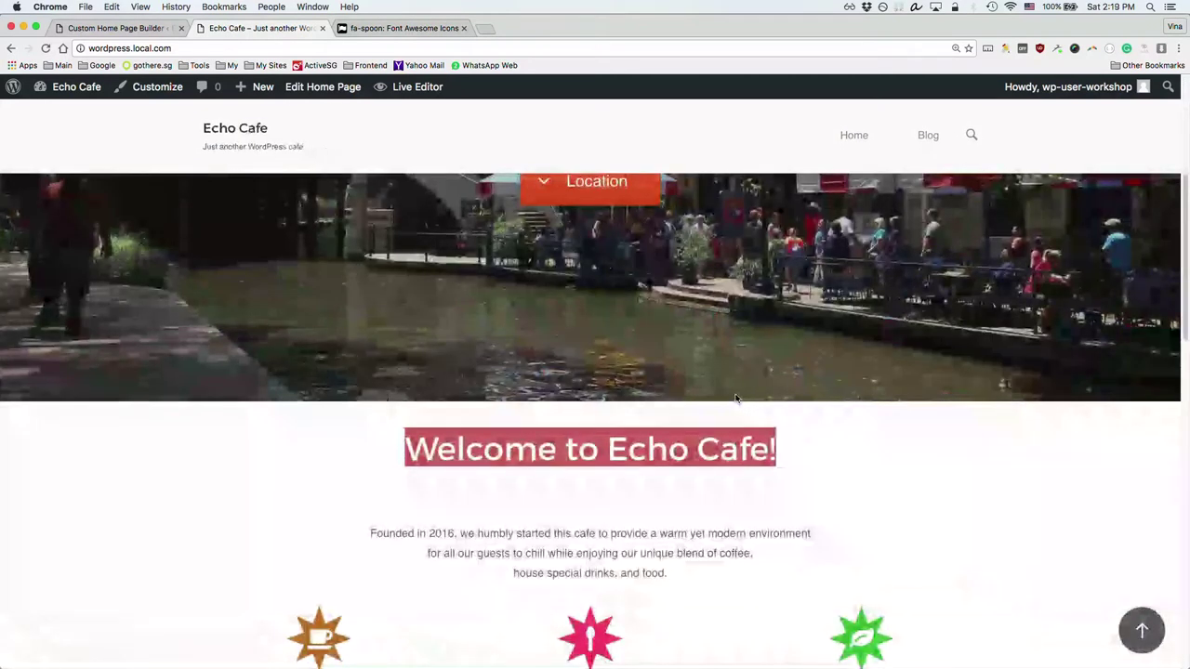
left_click(694, 488)
Step: Highlight text in the welcome section, then scroll down to the Contact Us form
scroll(693, 485, "down", 2)
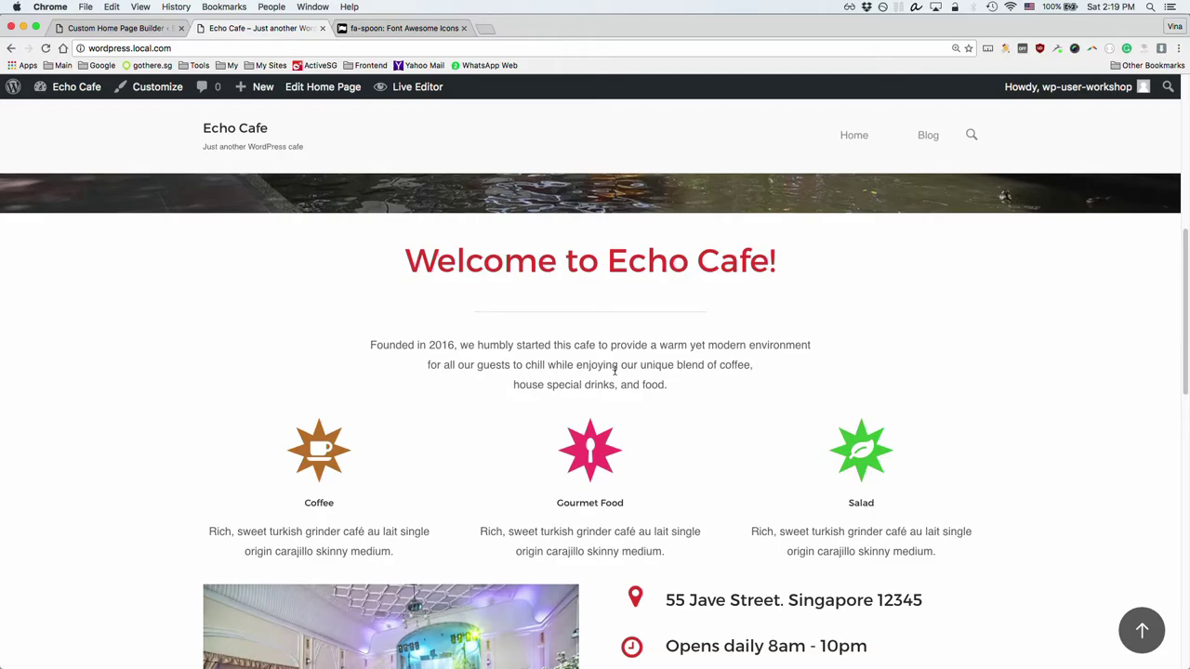
left_click_drag(371, 345, 682, 384)
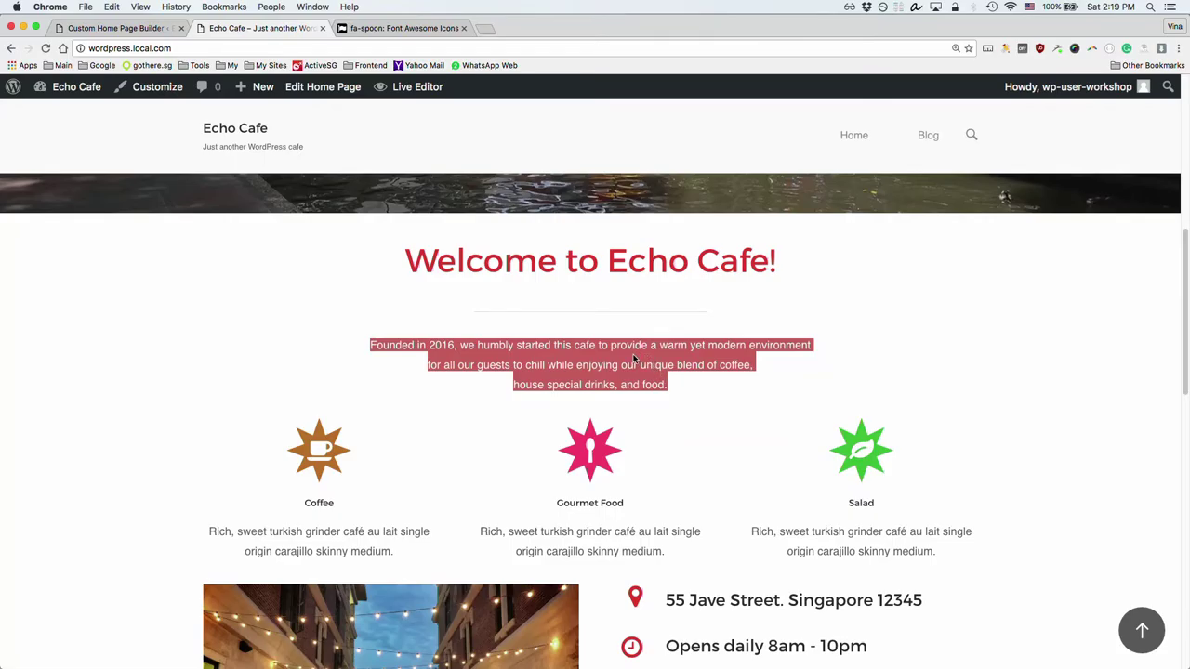
left_click(964, 487)
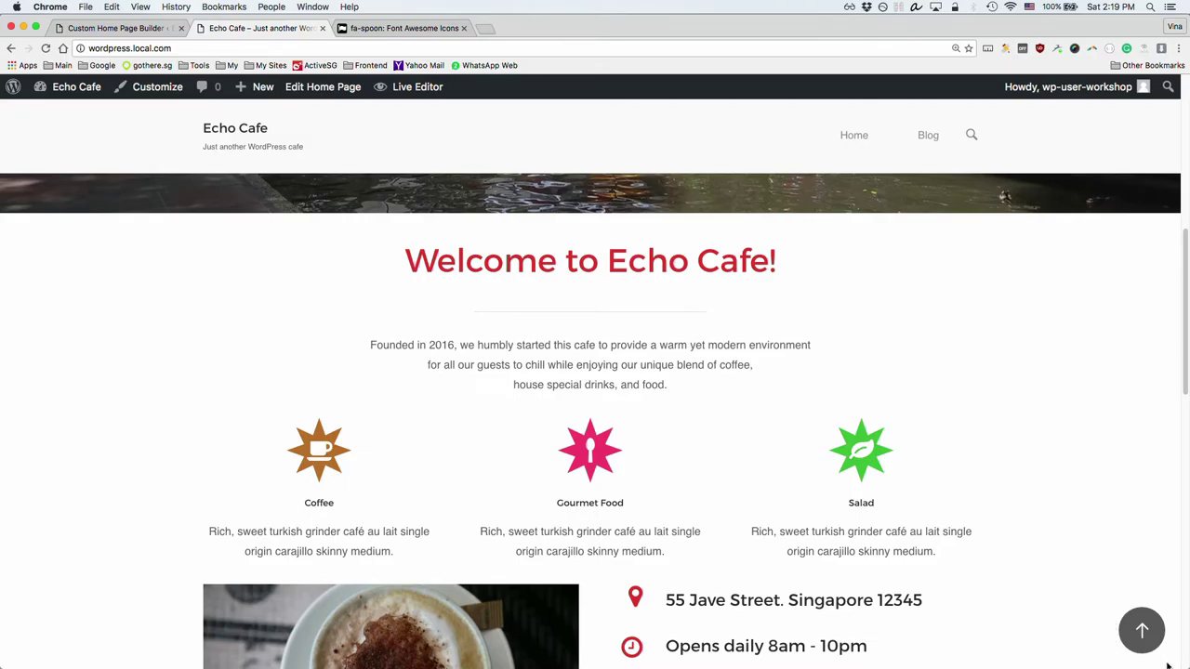
left_click_drag(1175, 664, 985, 638)
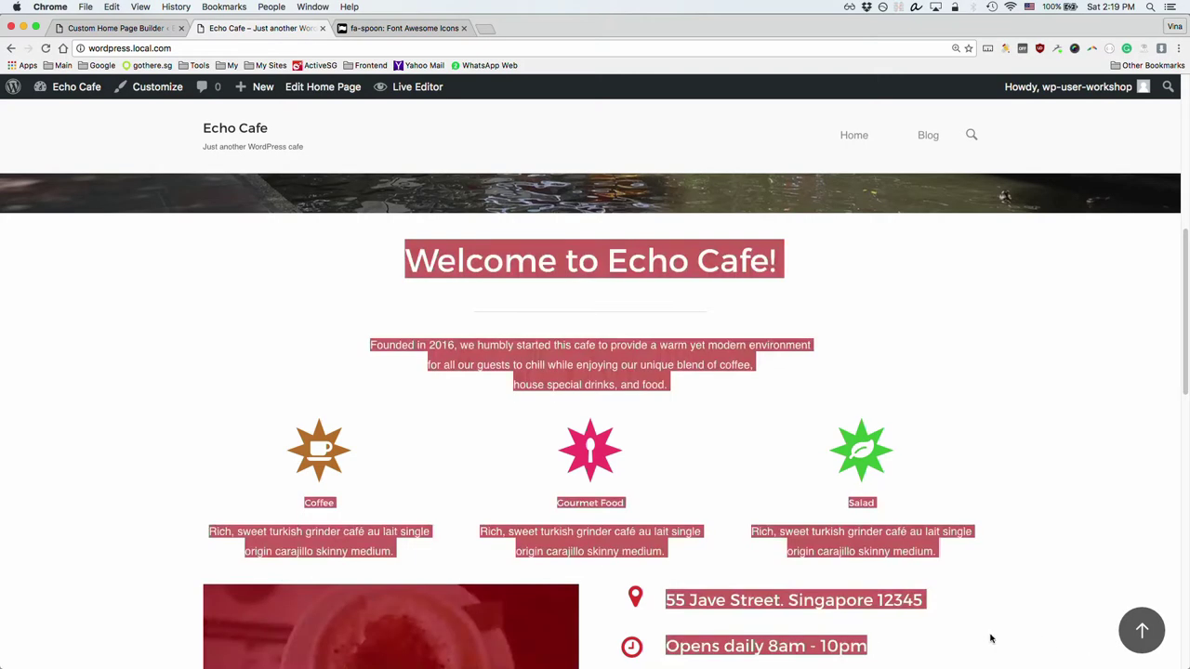
left_click(989, 623)
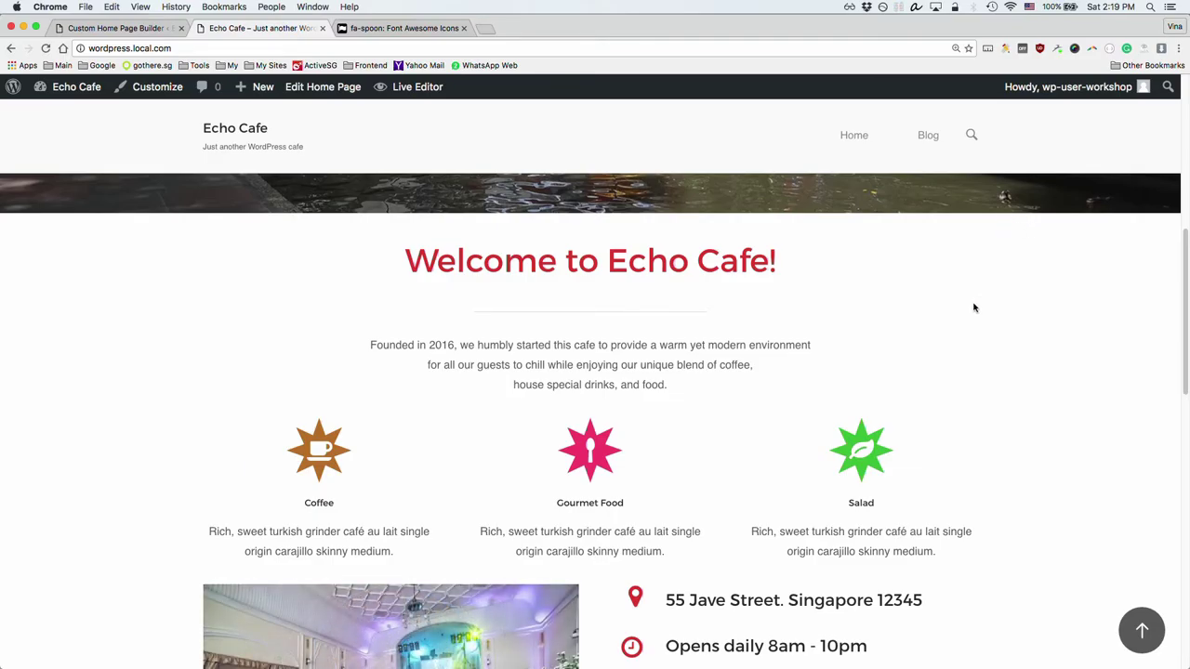
scroll(973, 311, "down", 5)
scroll(972, 313, "down", 5)
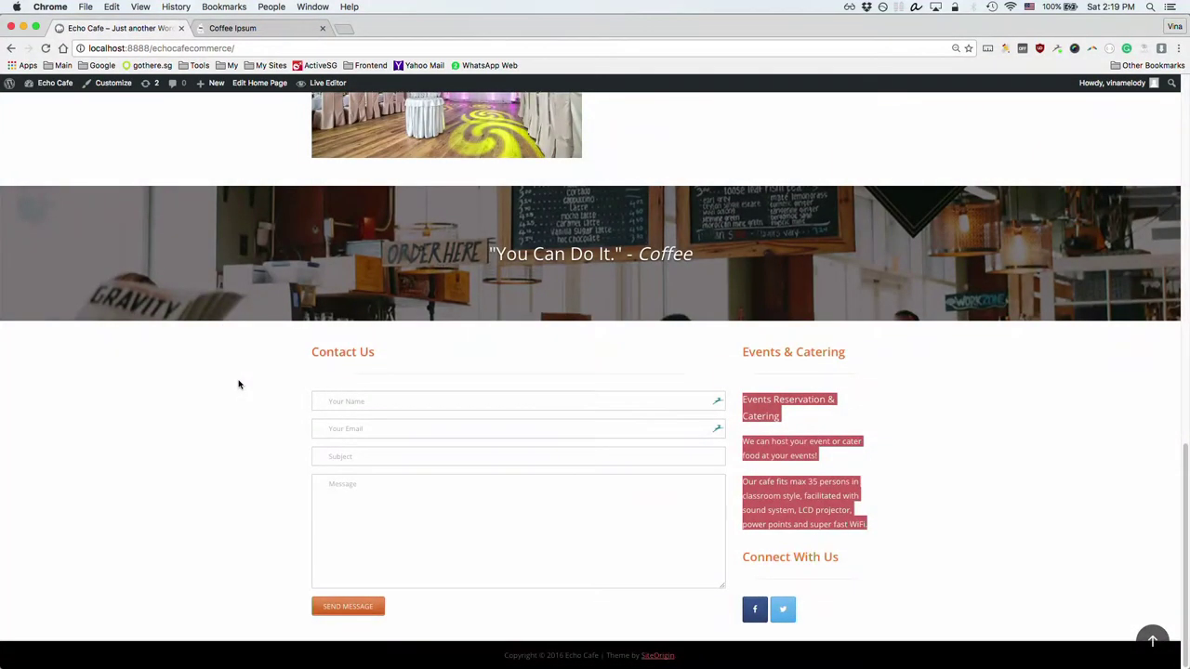
Step: Select the Gmail username under SMTP Email in the GitHub workshop README, then open a blank tab
key("super+grave")
scroll(214, 419, "down", 1)
scroll(214, 418, "up", 1)
scroll(214, 418, "down", 5)
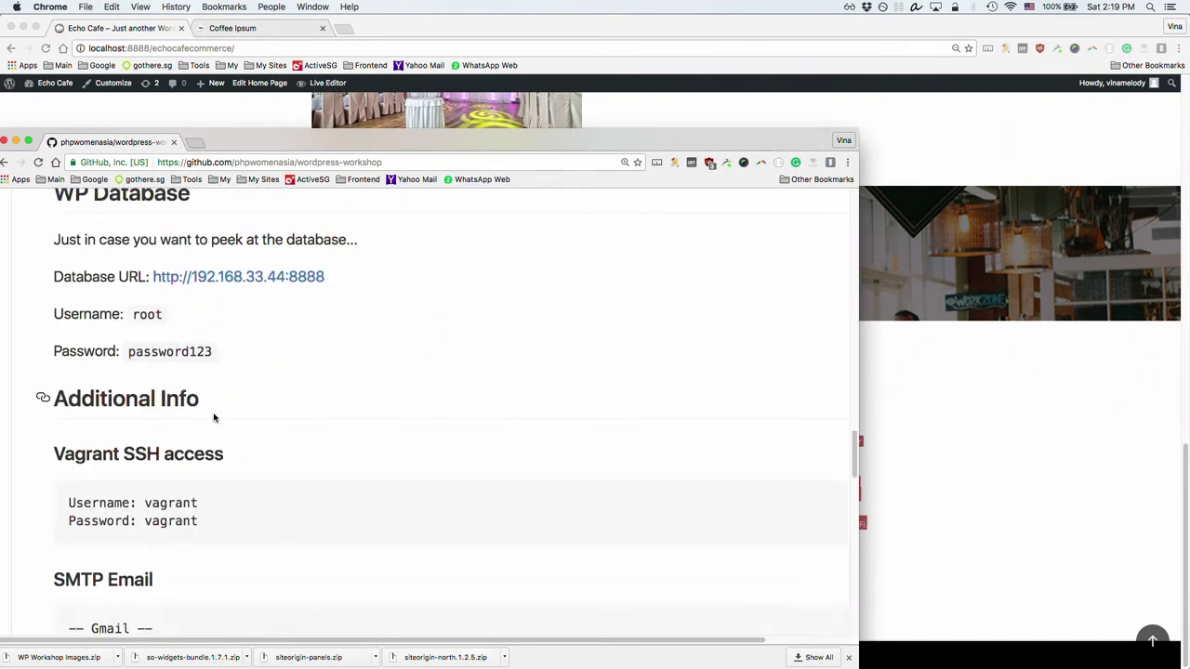
scroll(213, 419, "down", 3)
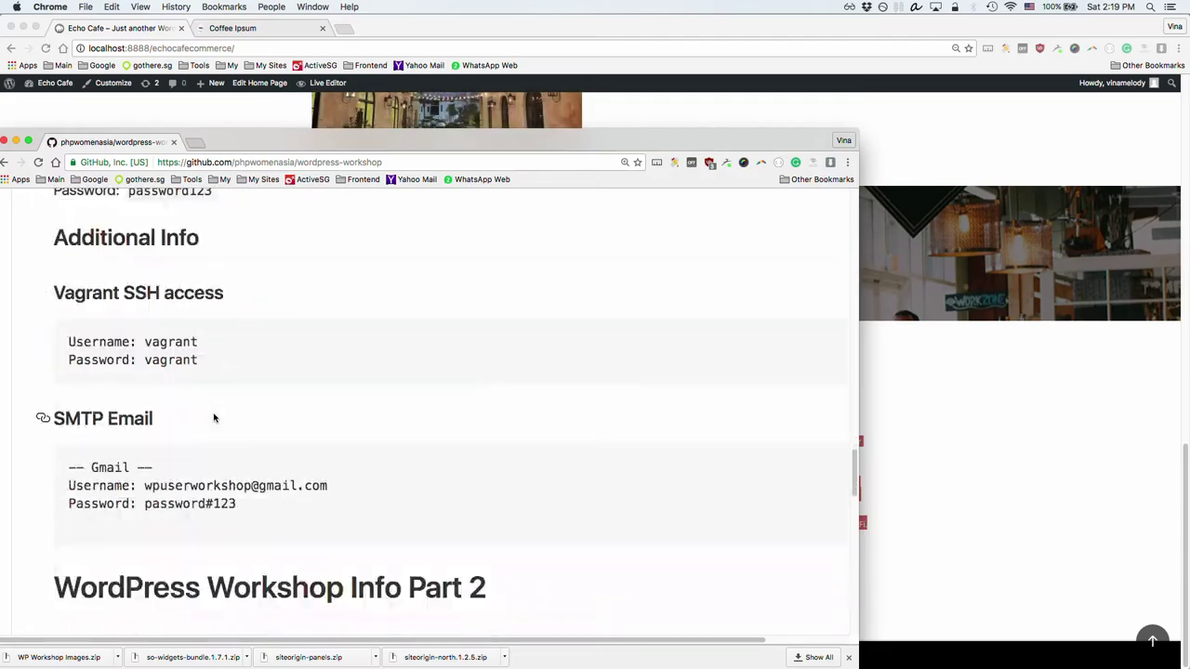
left_click_drag(145, 489, 341, 485)
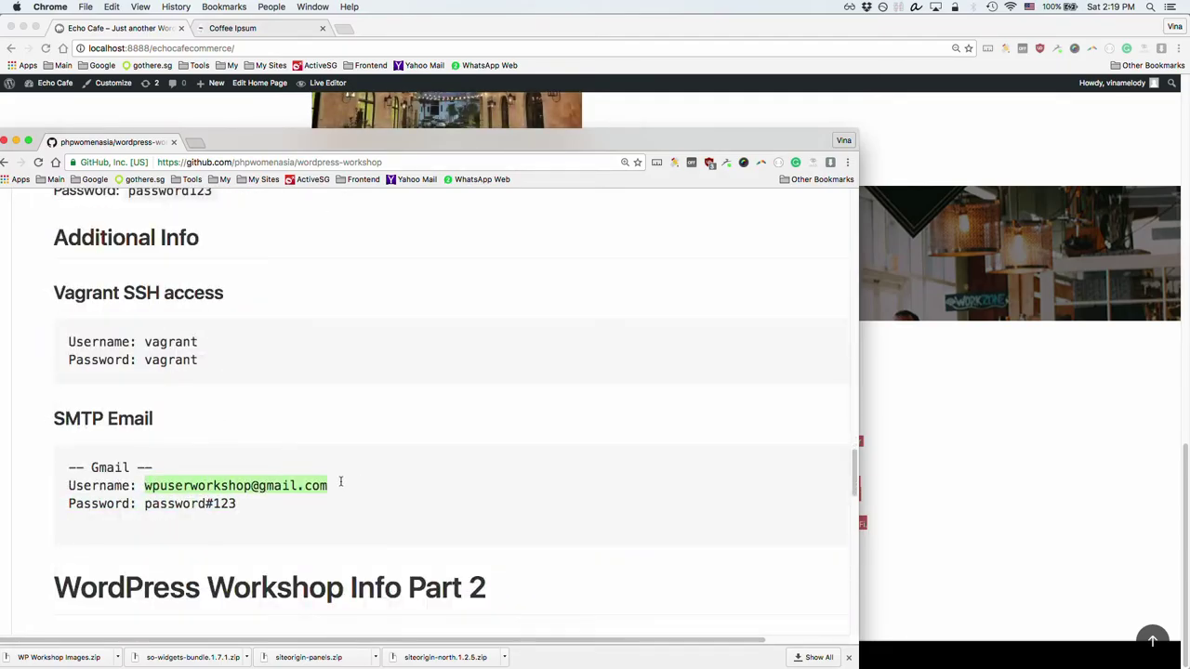
left_click(195, 142)
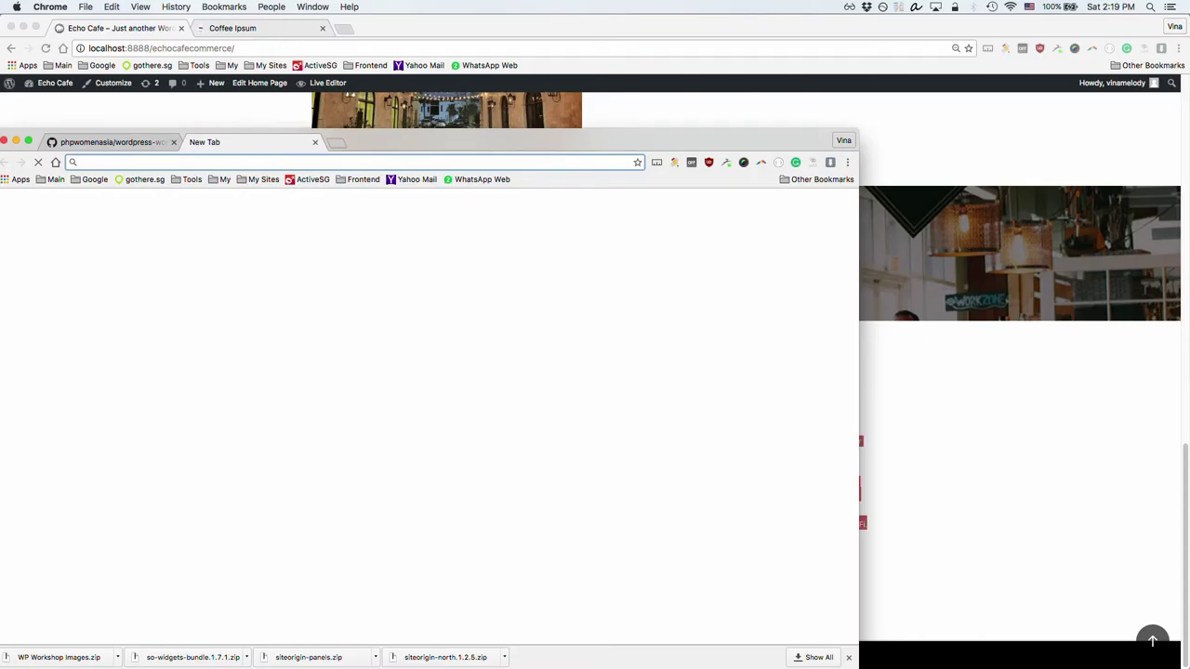
Step: Load mail.google.com in the new tab
type("gmail")
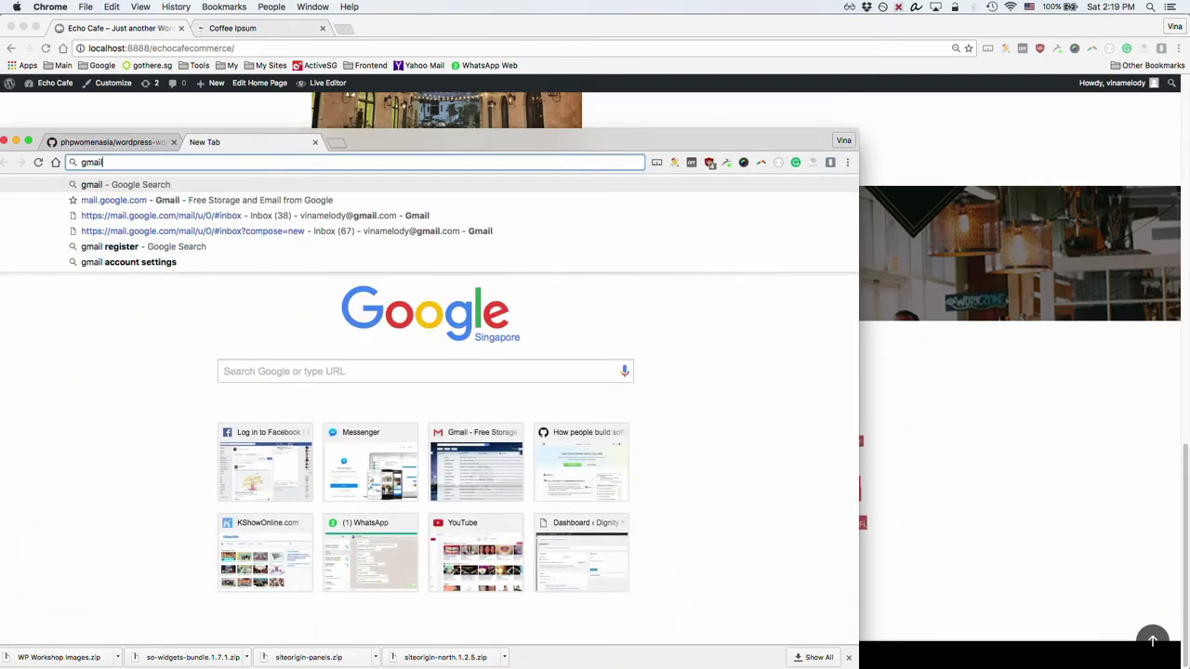
key("Down")
key("Return")
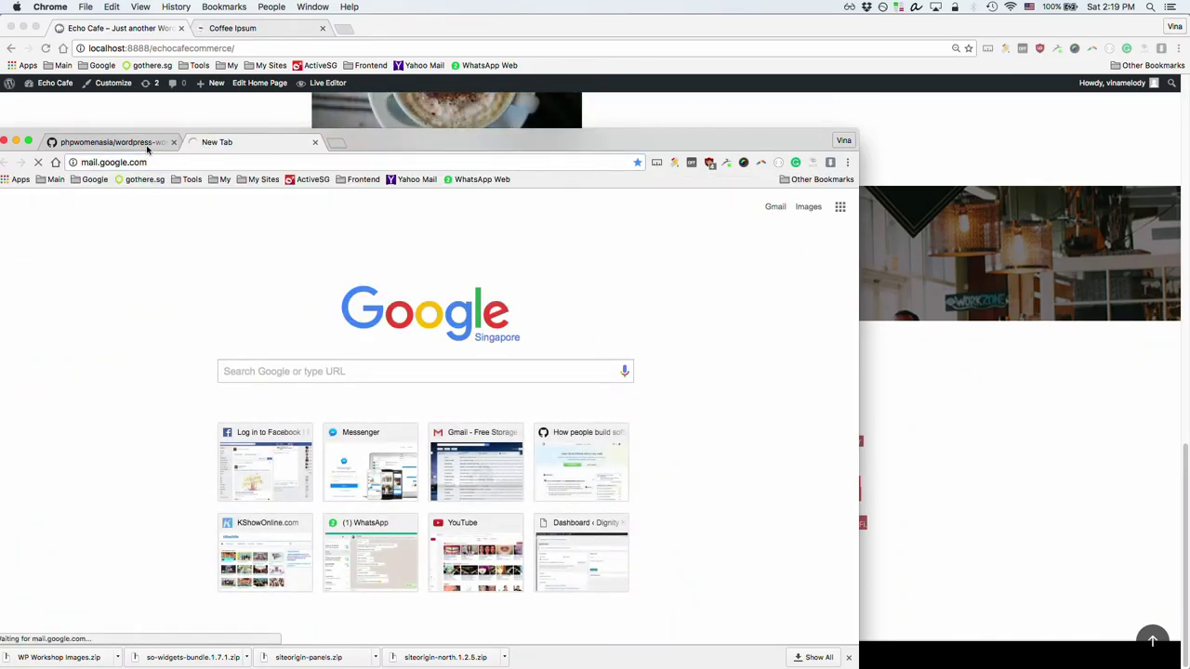
left_click(149, 143)
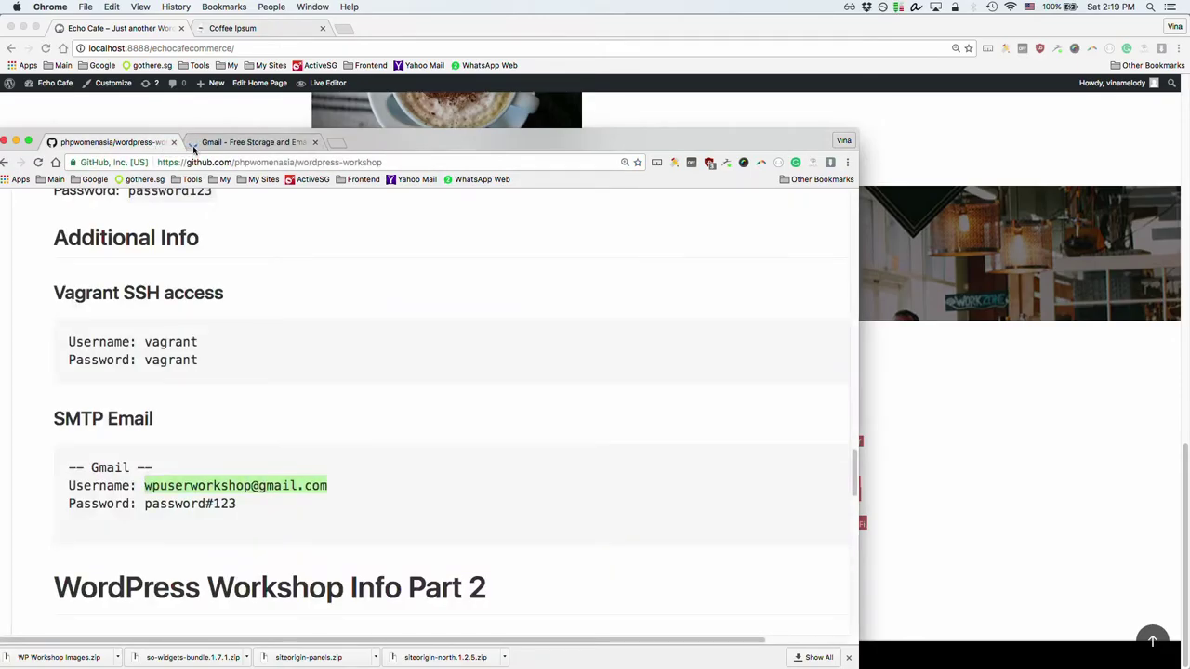
left_click(225, 149)
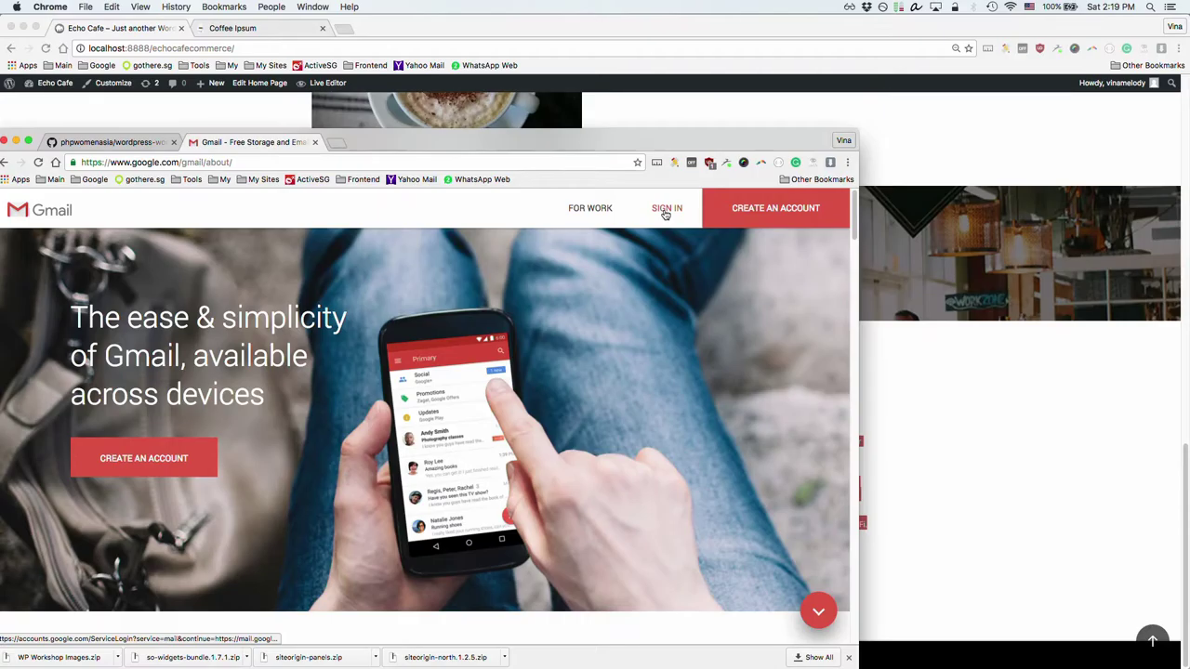
Step: Start the Gmail sign-in and fill in the workshop account email from saved suggestions
left_click(666, 212)
left_click(441, 420)
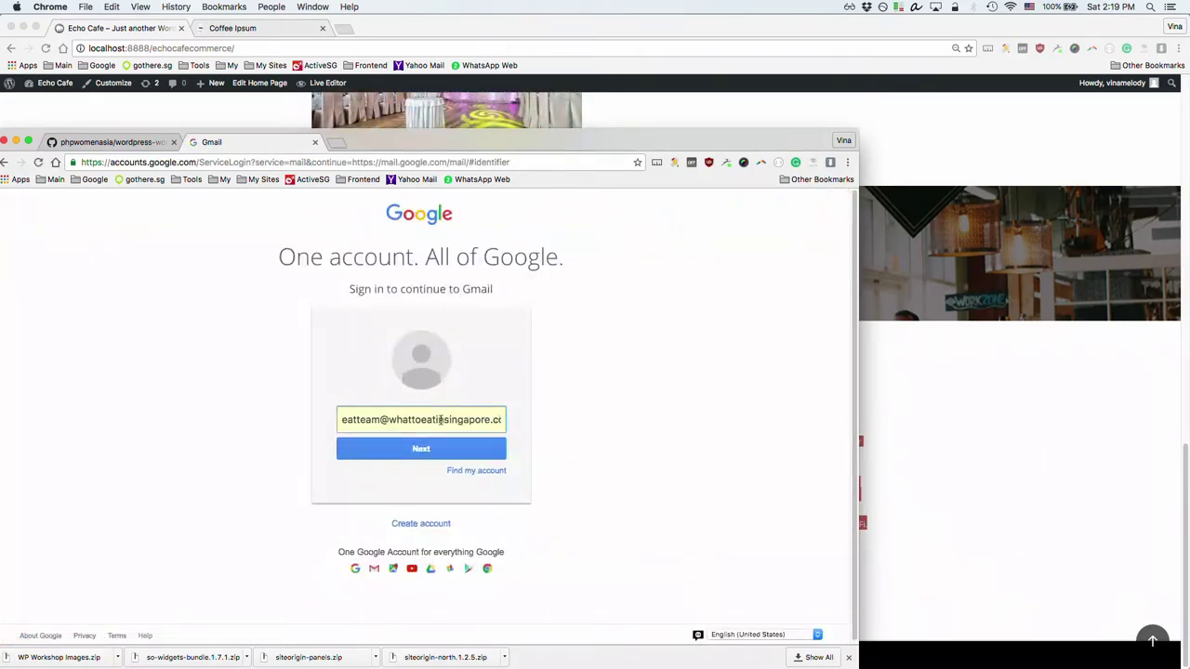
left_click(441, 419)
key("Down")
key("Return")
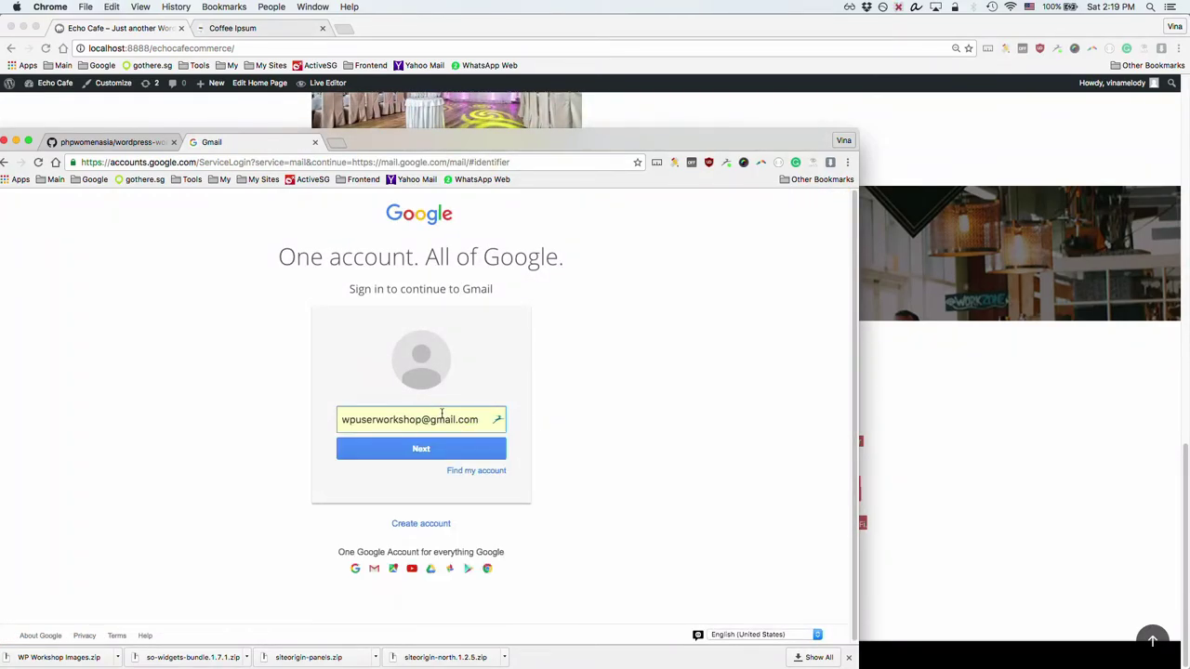
left_click(427, 446)
Step: Paste the workshop password from the README to finish signing in, then return to the Echo Cafe window
left_click(112, 142)
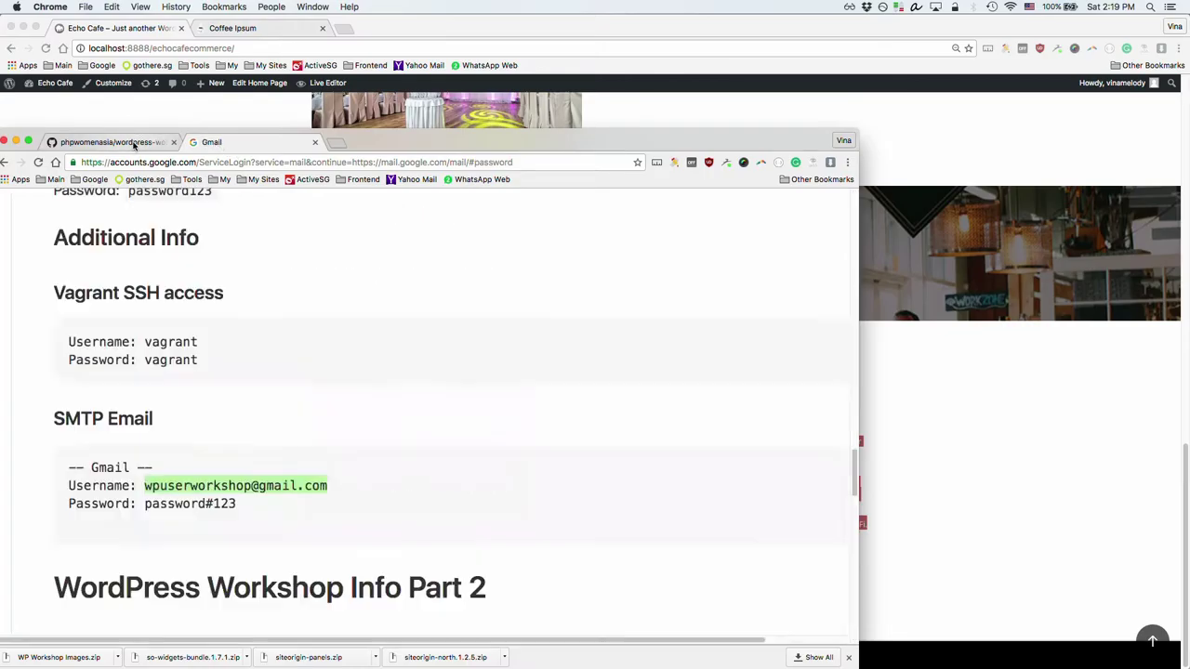
left_click_drag(144, 504, 238, 504)
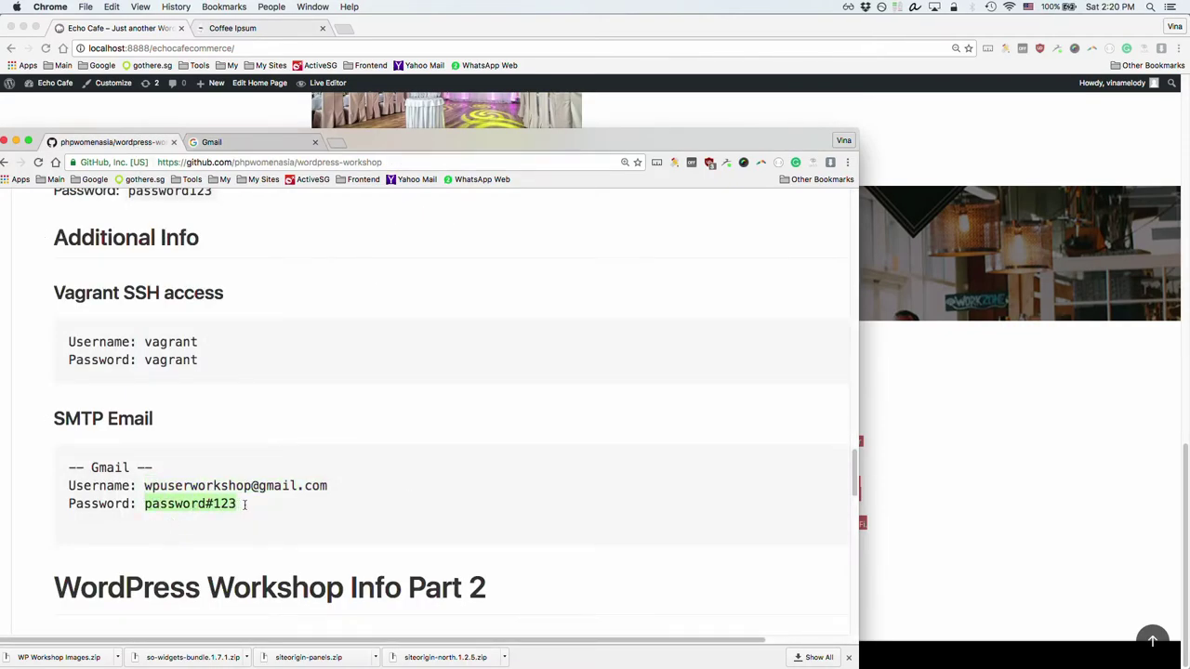
left_click(249, 144)
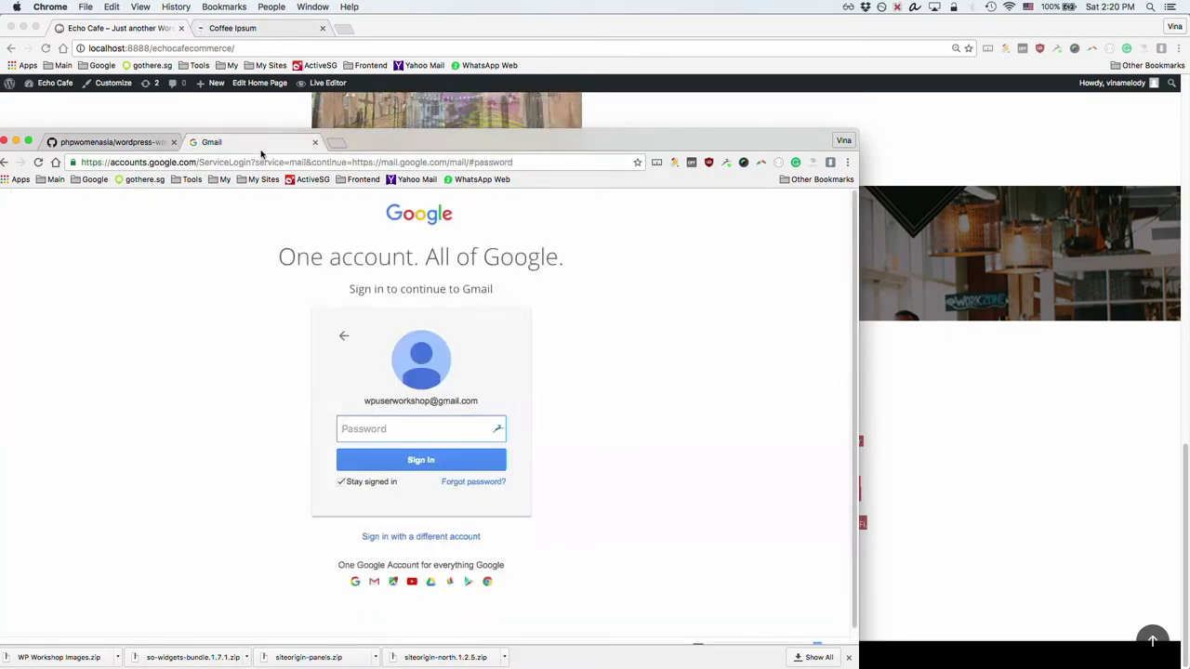
key("super+v")
left_click(416, 460)
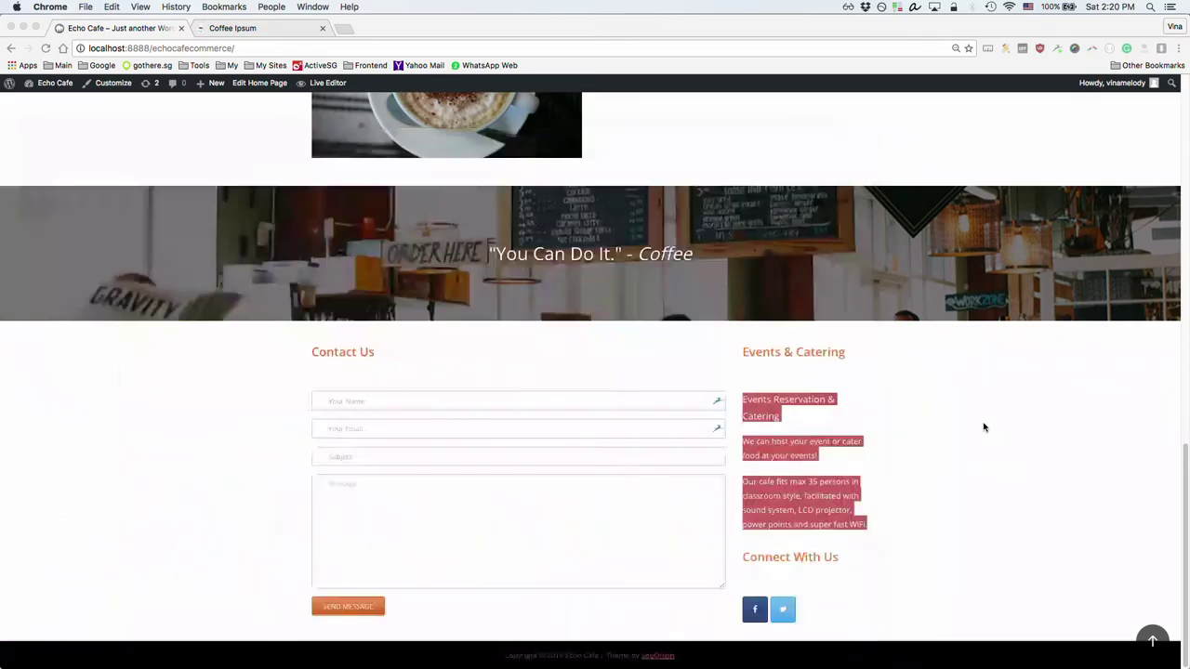
left_click(984, 437)
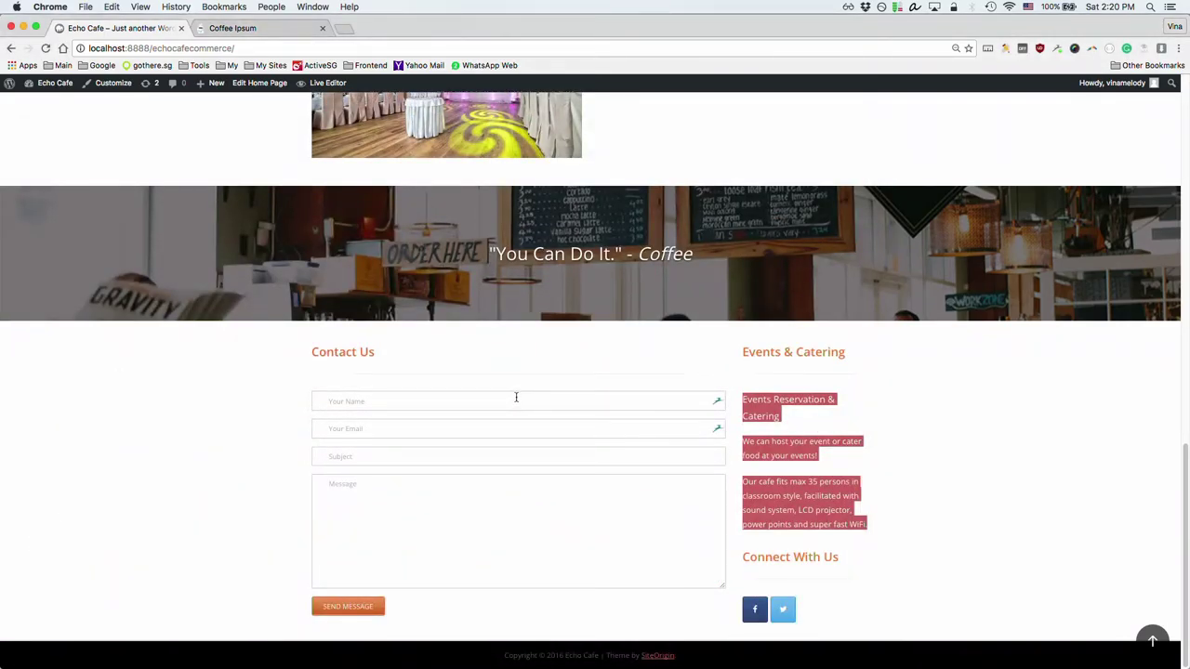
key("super+grave")
key("super+grave")
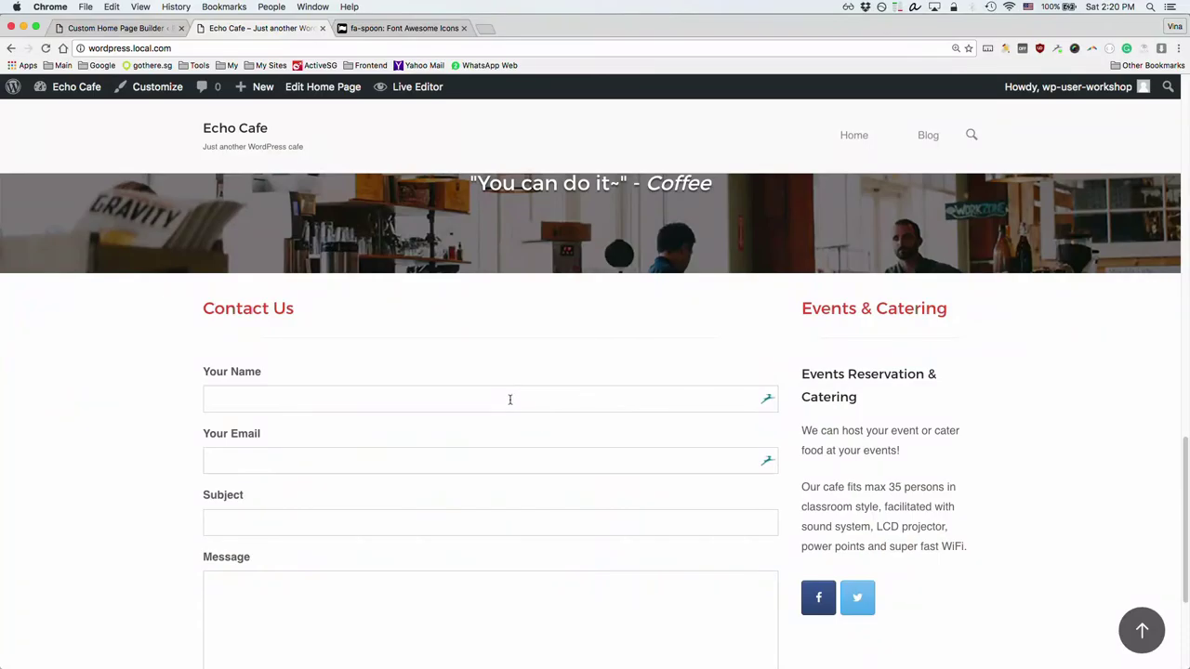
Step: Fill the contact form with the sender's name and email, subject 'Another hello' and message 'Hope this works!'
left_click(510, 399)
left_click(516, 348)
left_click(501, 402)
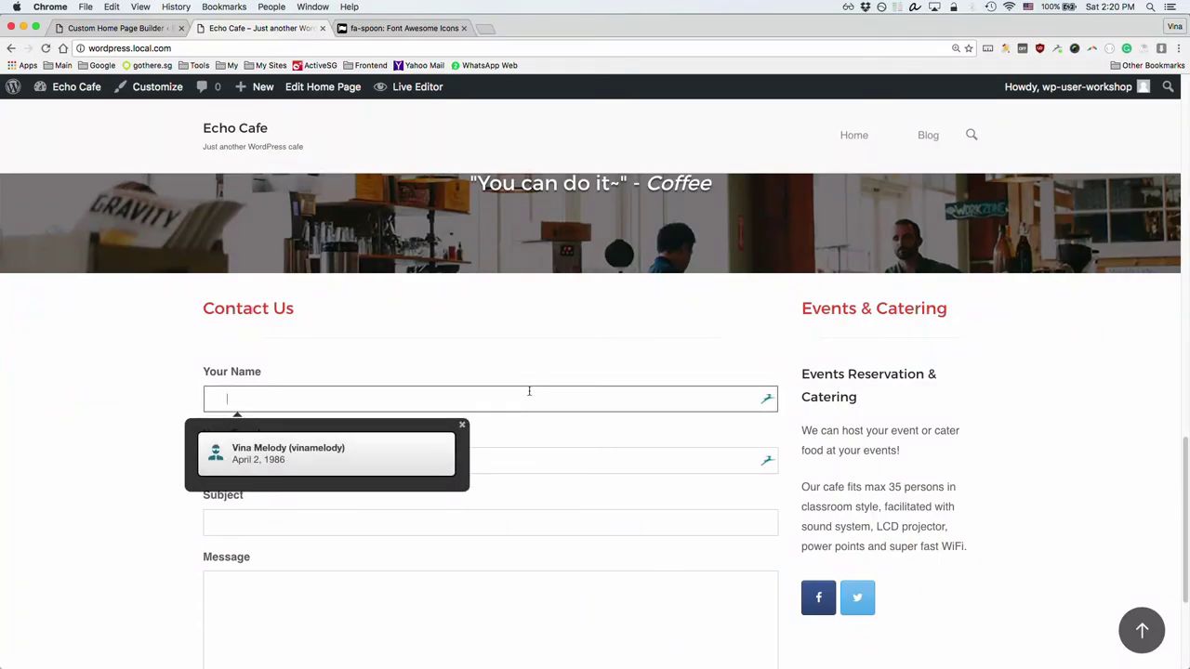
type("Vina")
key("Tab")
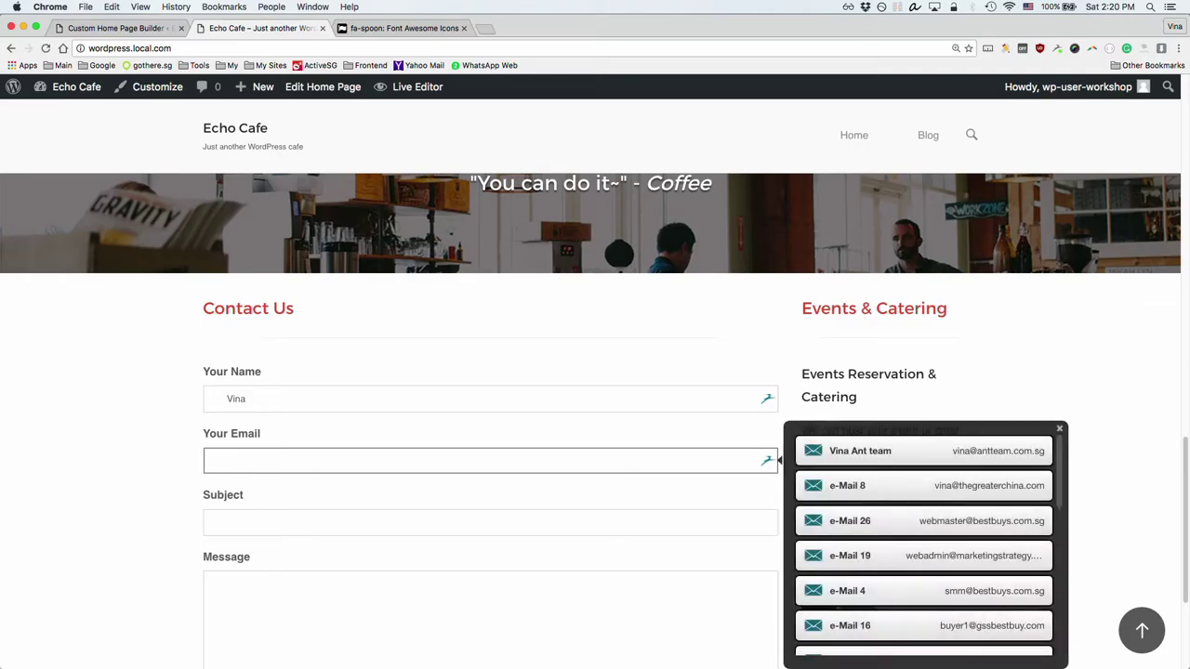
key("Tab")
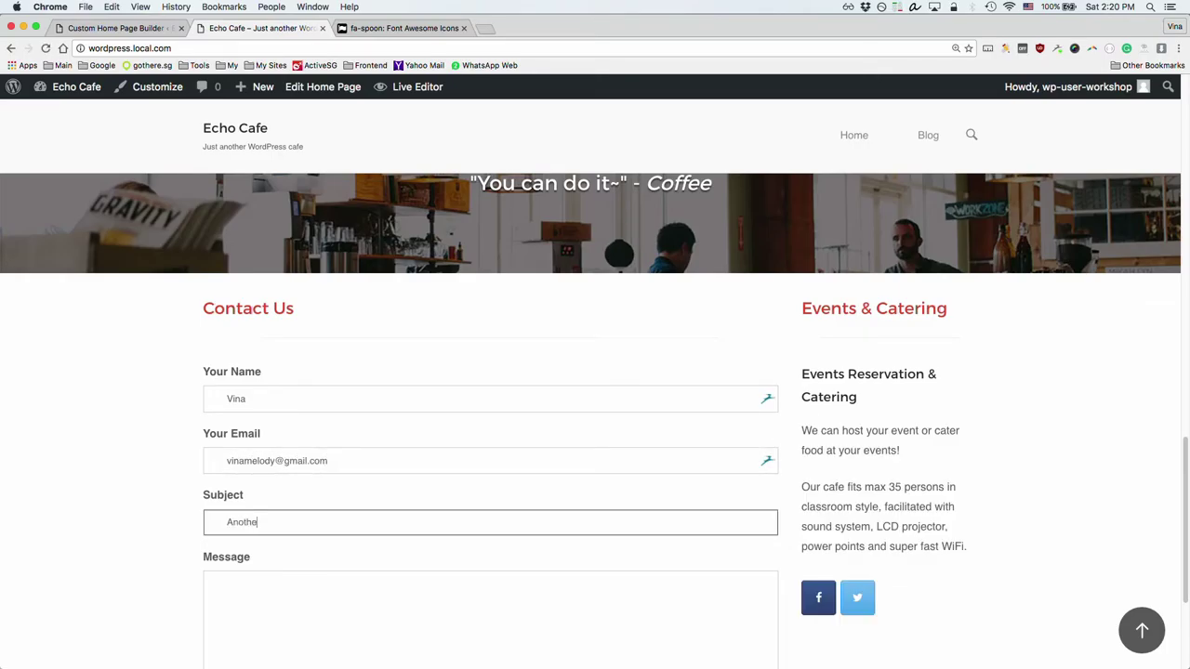
type("Another hello")
key("Tab")
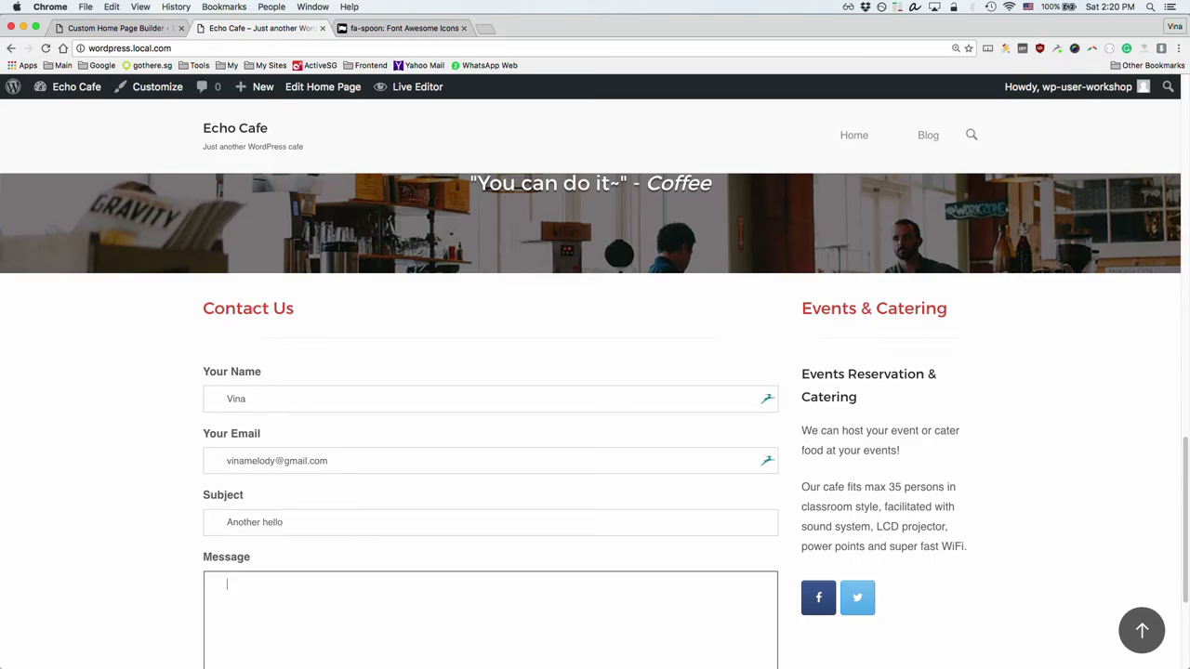
type("Hope this works!")
Step: Fill in the favorite food field and send the message, checking the thank-you confirmation
scroll(537, 495, "down", 2)
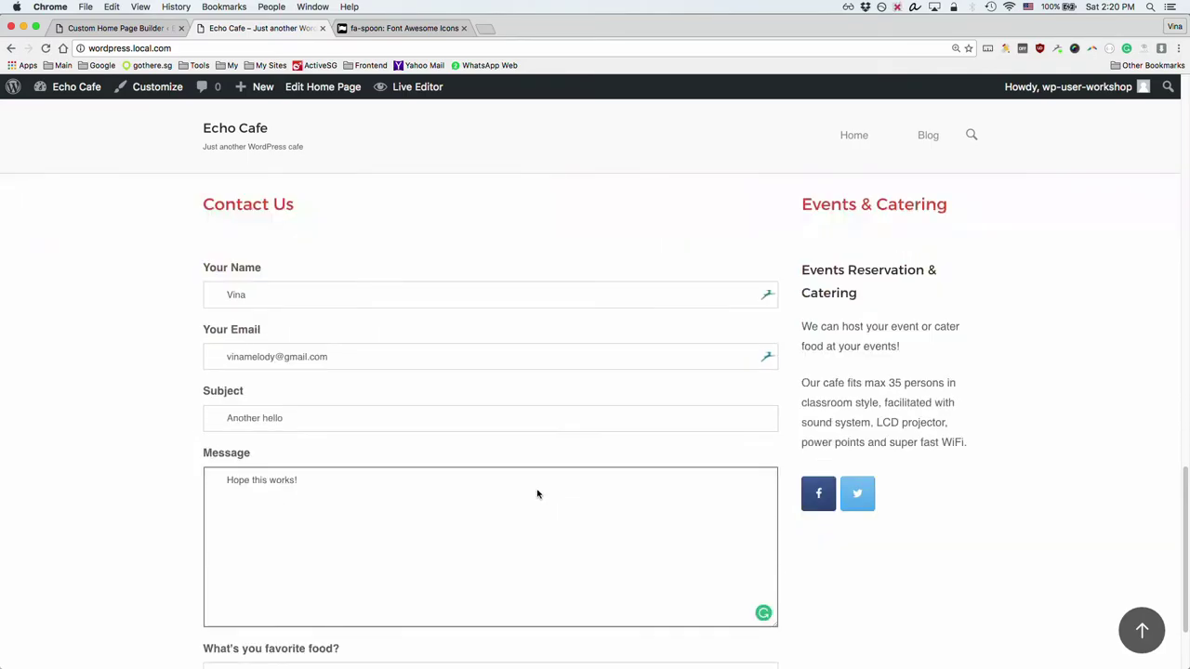
scroll(538, 493, "down", 1)
left_click(479, 622)
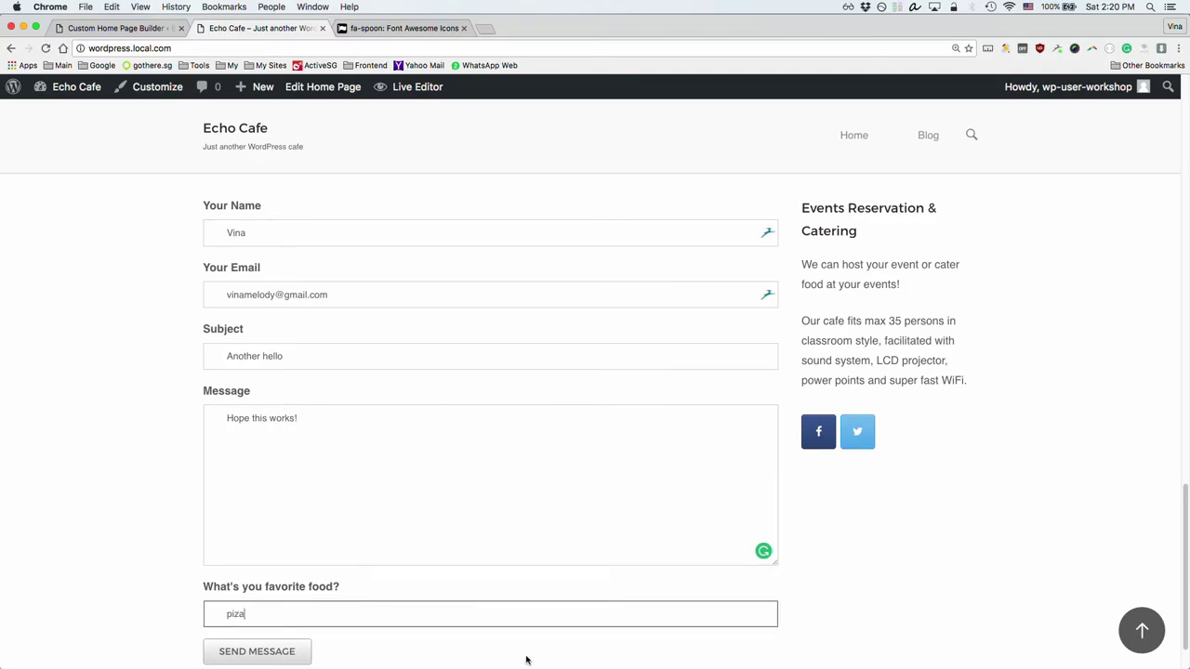
scroll(321, 466, "down", 1)
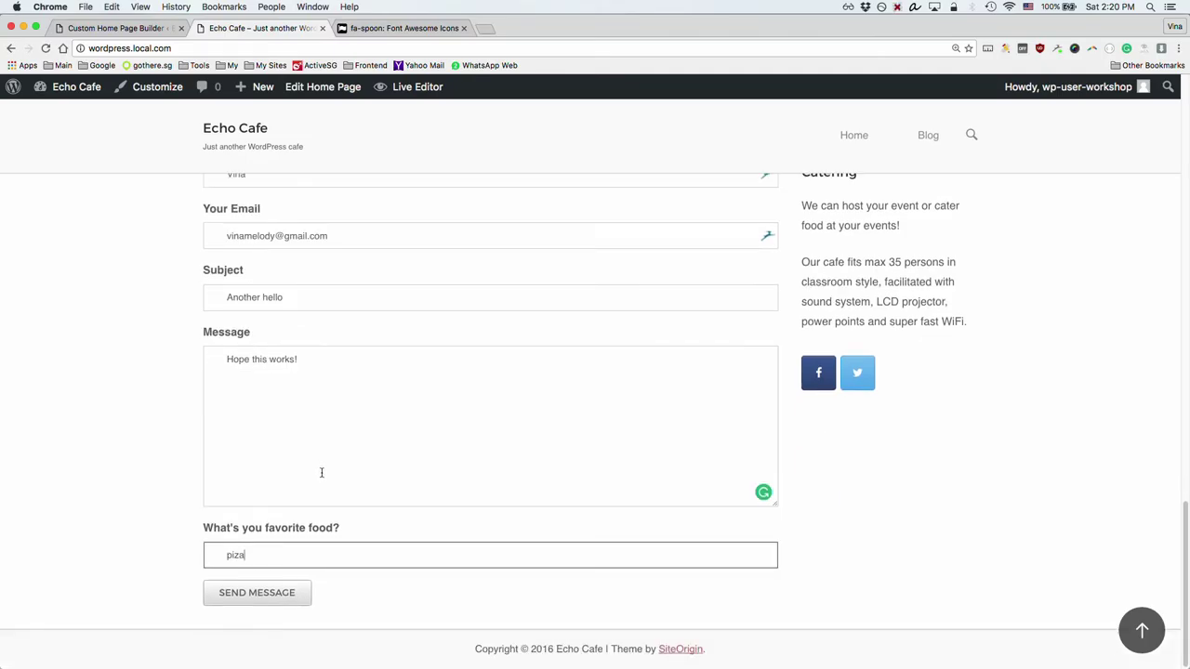
left_click(273, 595)
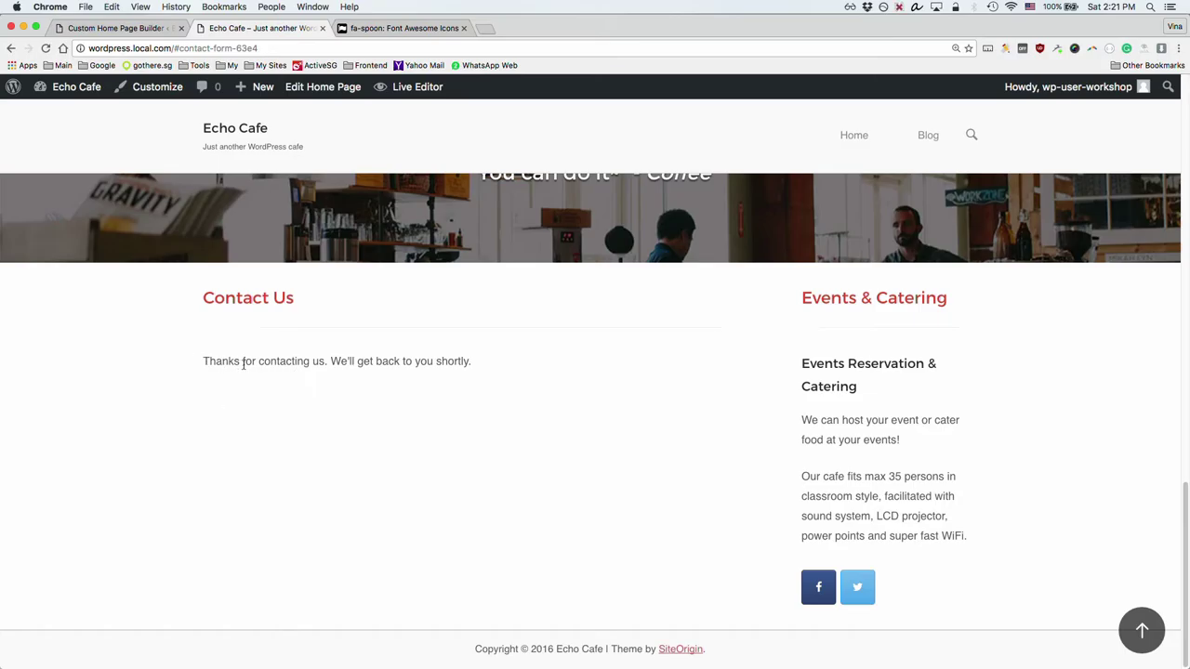
left_click_drag(201, 360, 505, 369)
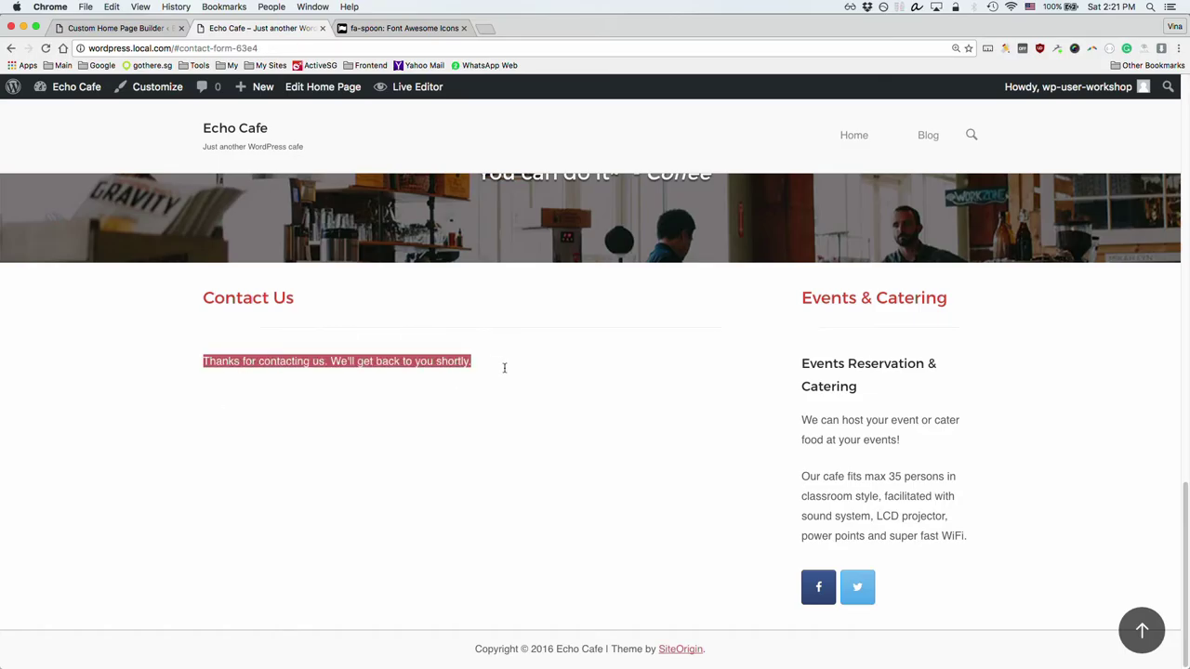
Step: Open the SiteOrigin Contact Form widget for editing in the Custom Home Page Builder tab
left_click(116, 28)
scroll(422, 410, "down", 5)
left_click(272, 496)
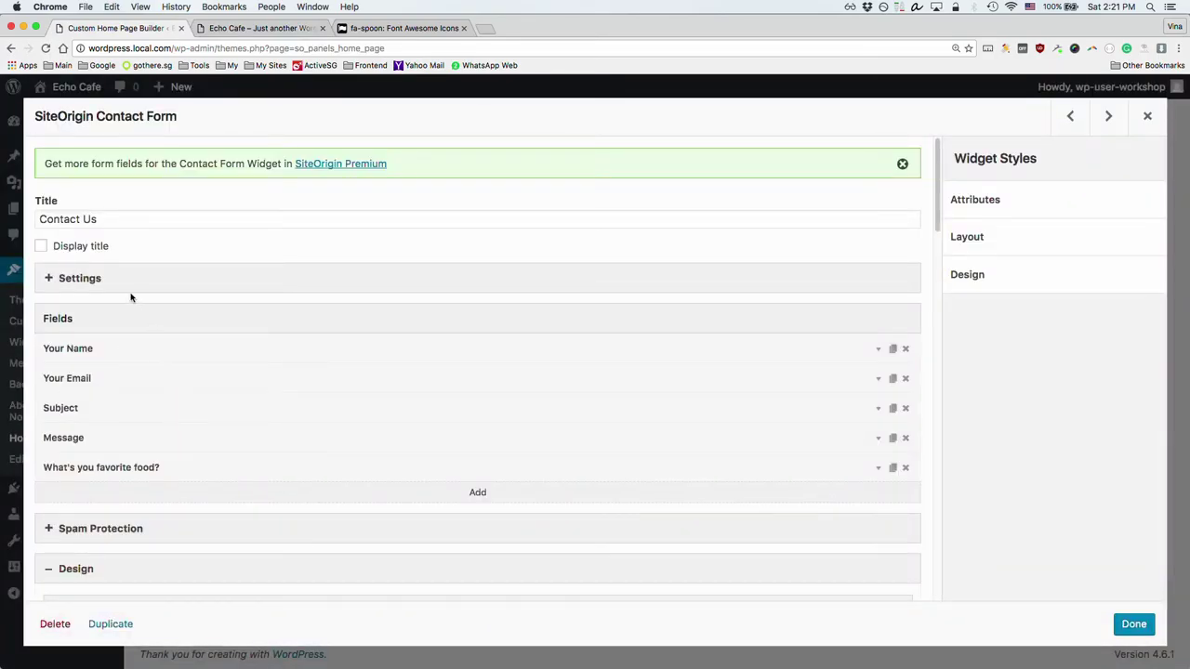
Step: Add a new line 'Visit us at FB' after the contact form's success message
left_click(112, 280)
scroll(190, 435, "down", 5)
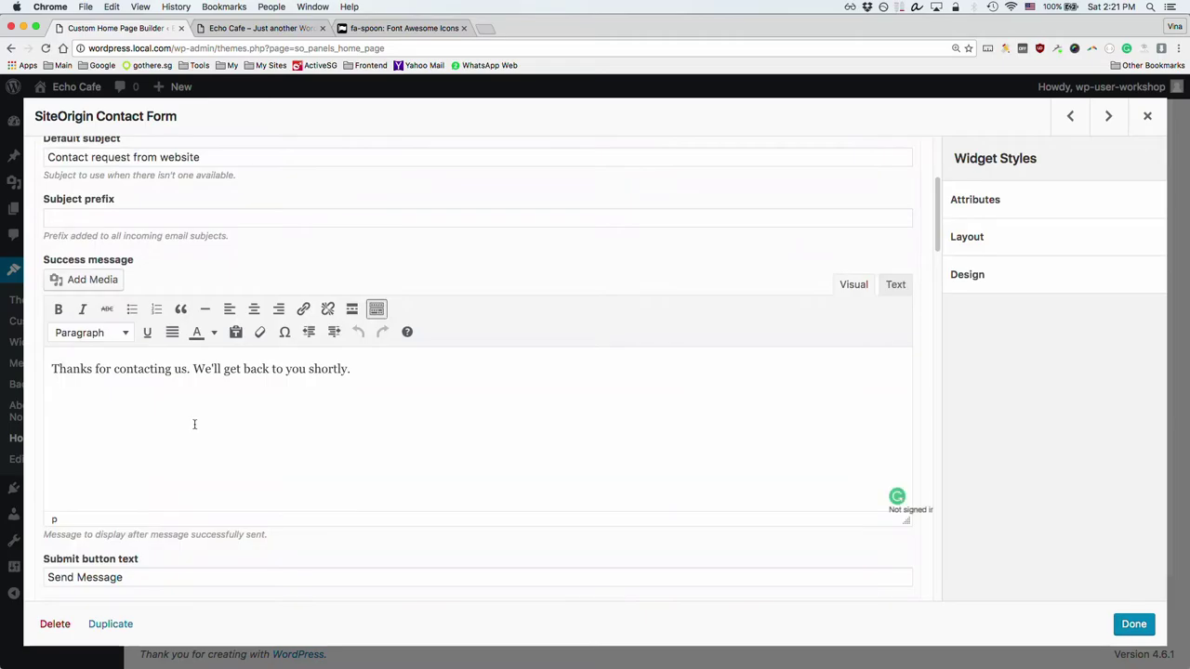
left_click_drag(56, 369, 274, 368)
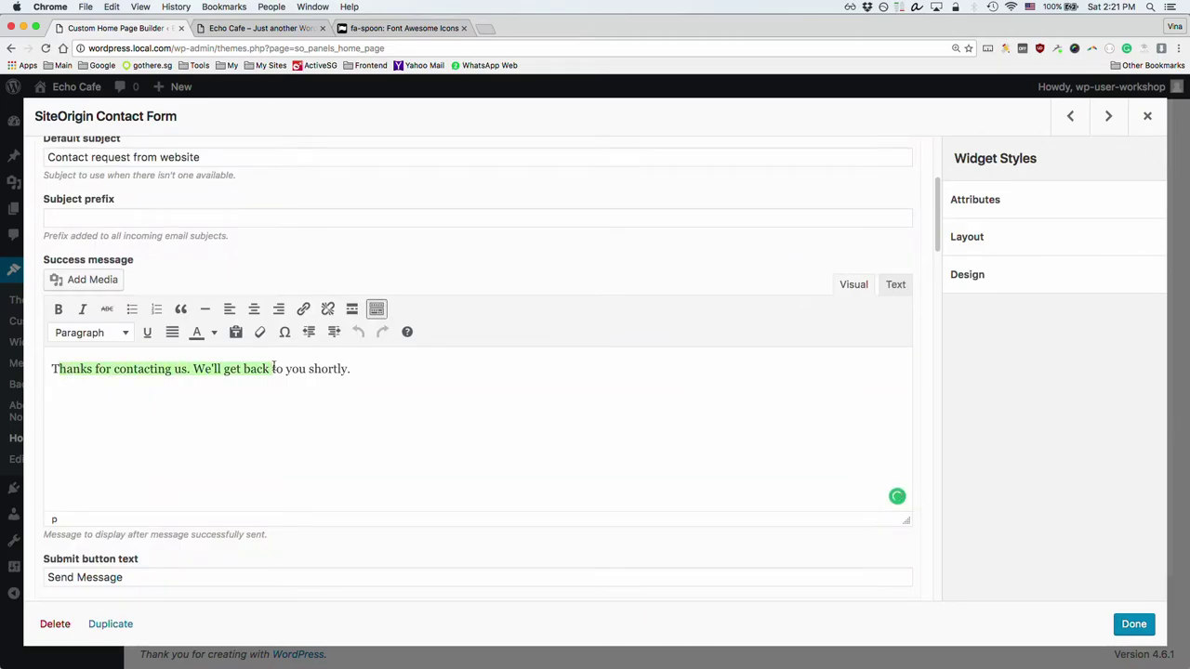
left_click(294, 369)
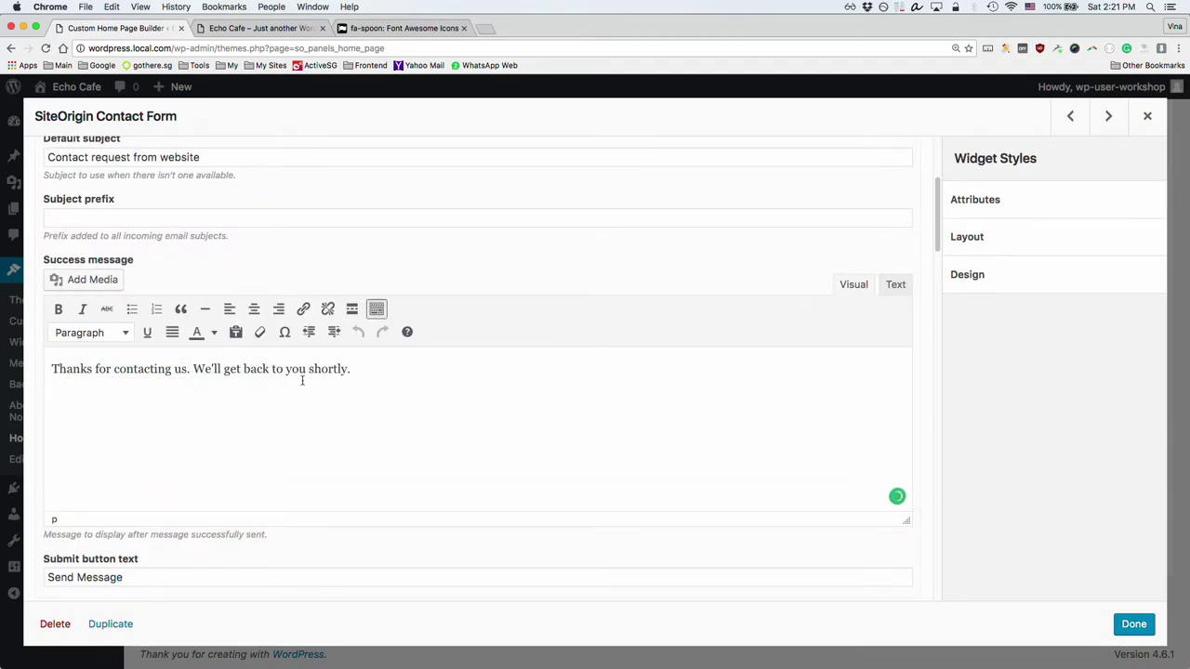
left_click(373, 369)
key("Return")
type("Visit us at FB")
Step: Close the widget editor and save the home page layout
scroll(404, 486, "down", 5)
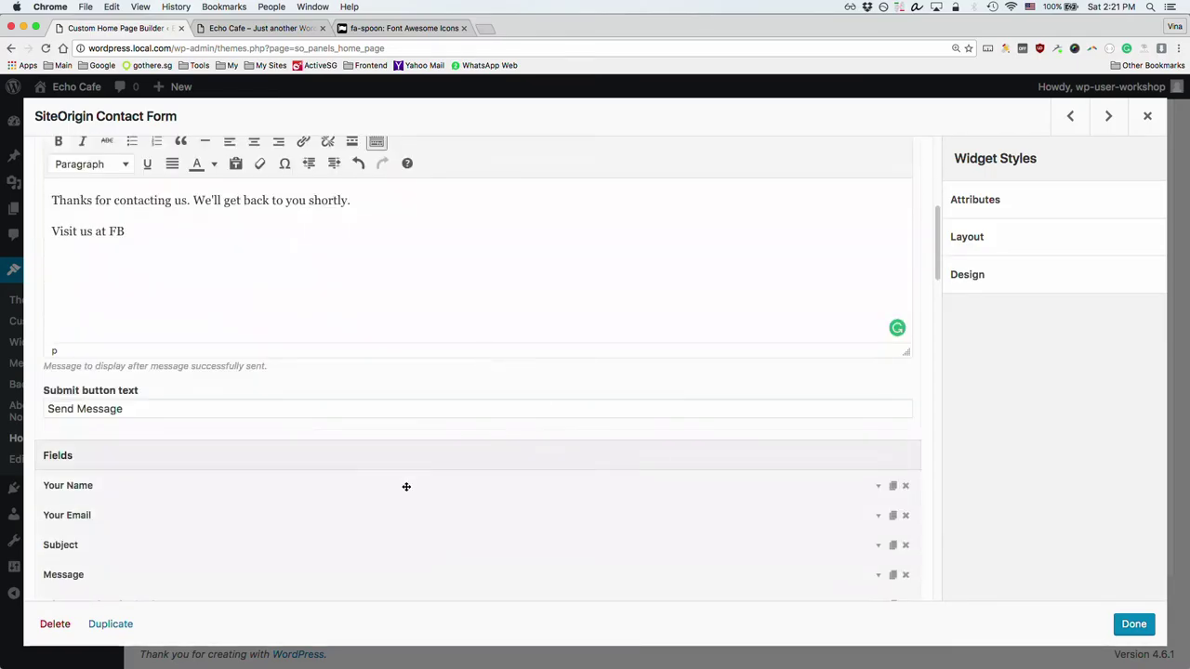
scroll(651, 539, "down", 2)
scroll(418, 535, "down", 3)
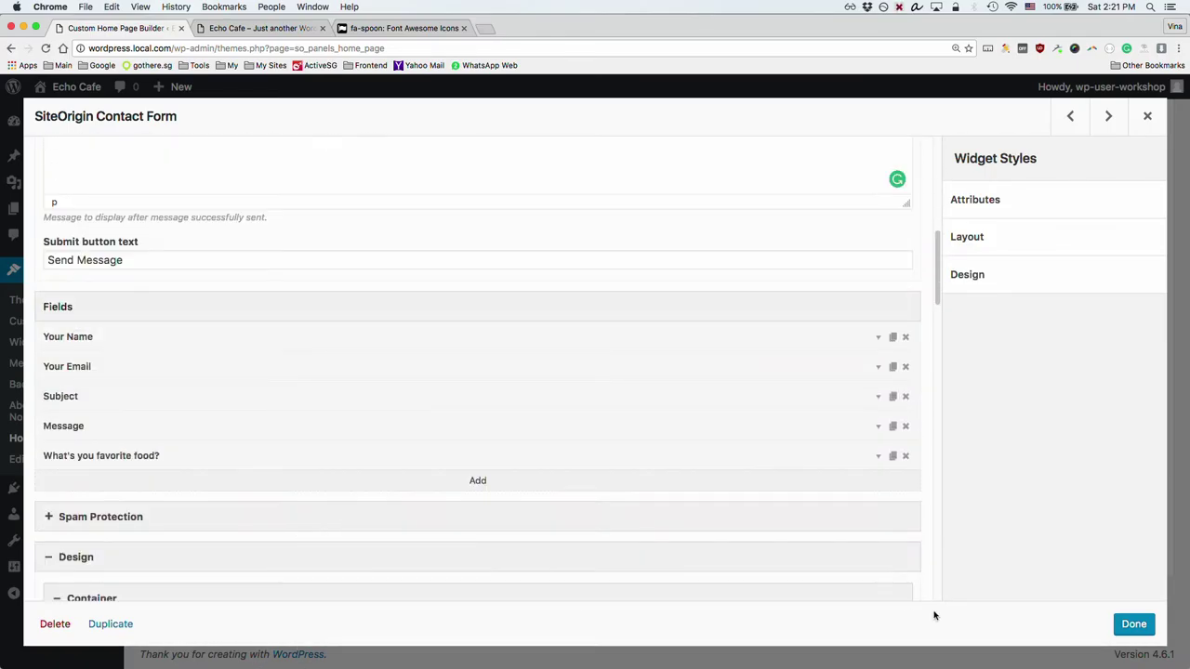
left_click(1133, 624)
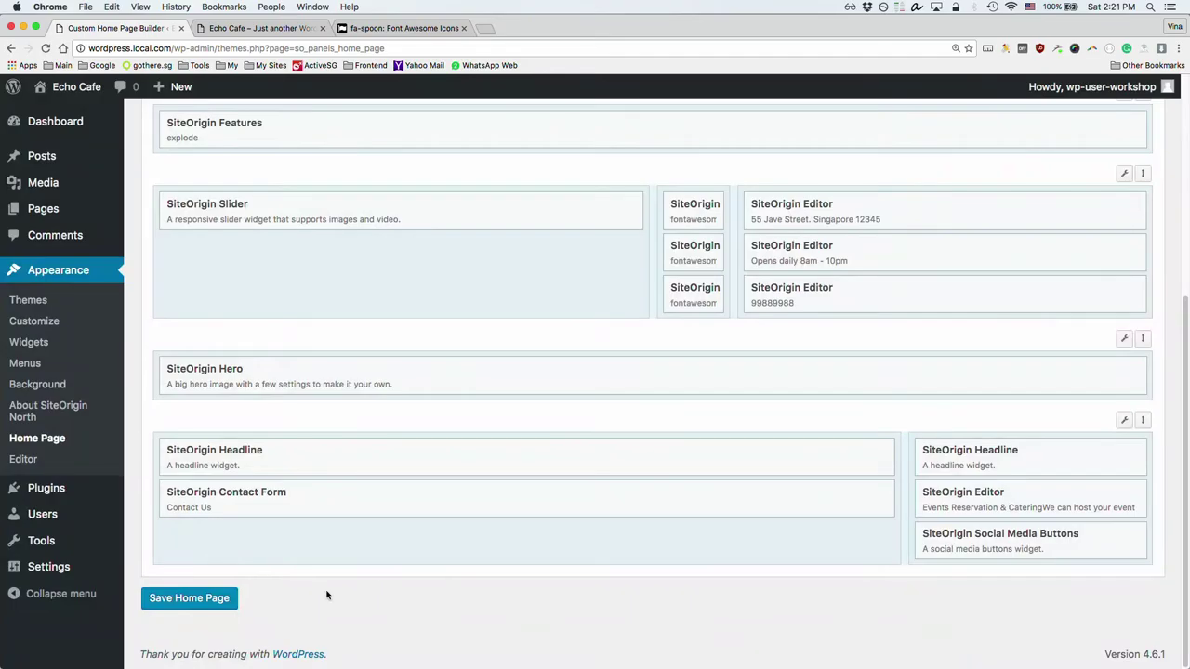
left_click(219, 601)
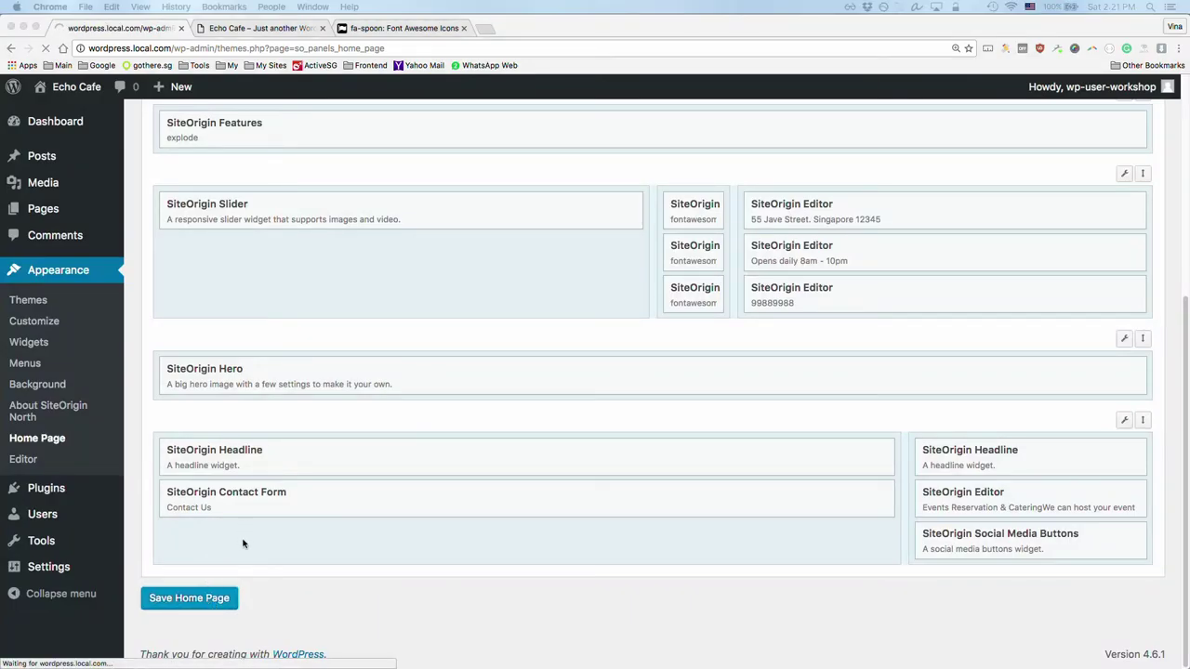
key("super+grave")
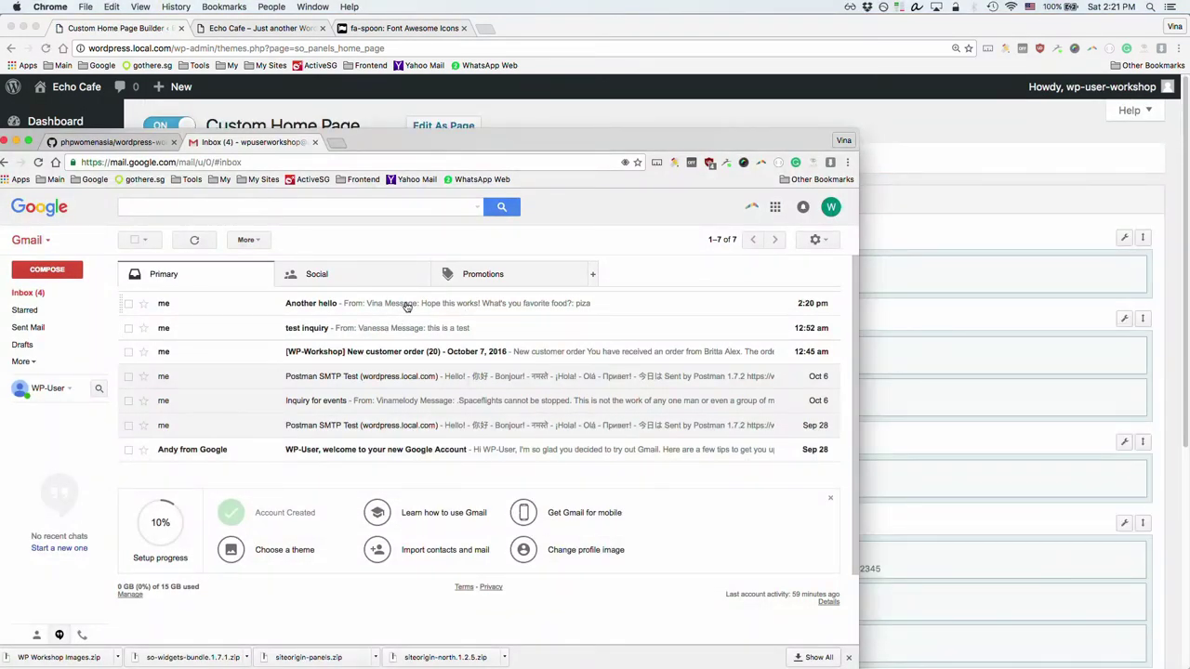
Step: Read the 'Another hello' contact-form email in Gmail, then bring the WordPress window back
left_click(402, 308)
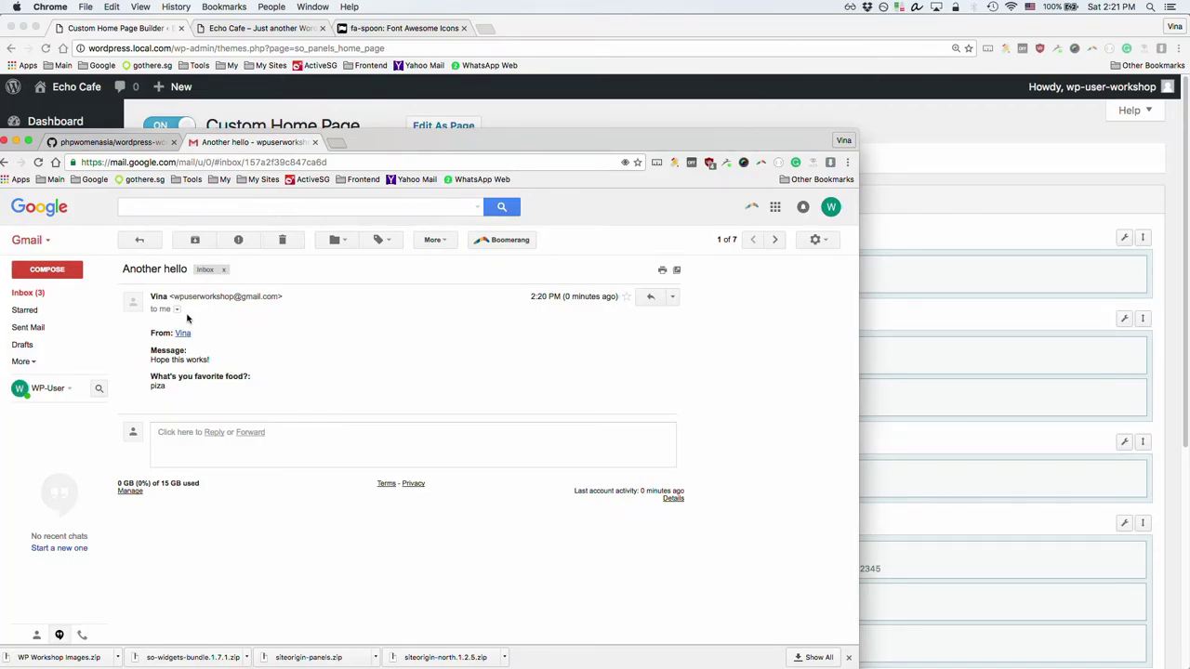
left_click(939, 160)
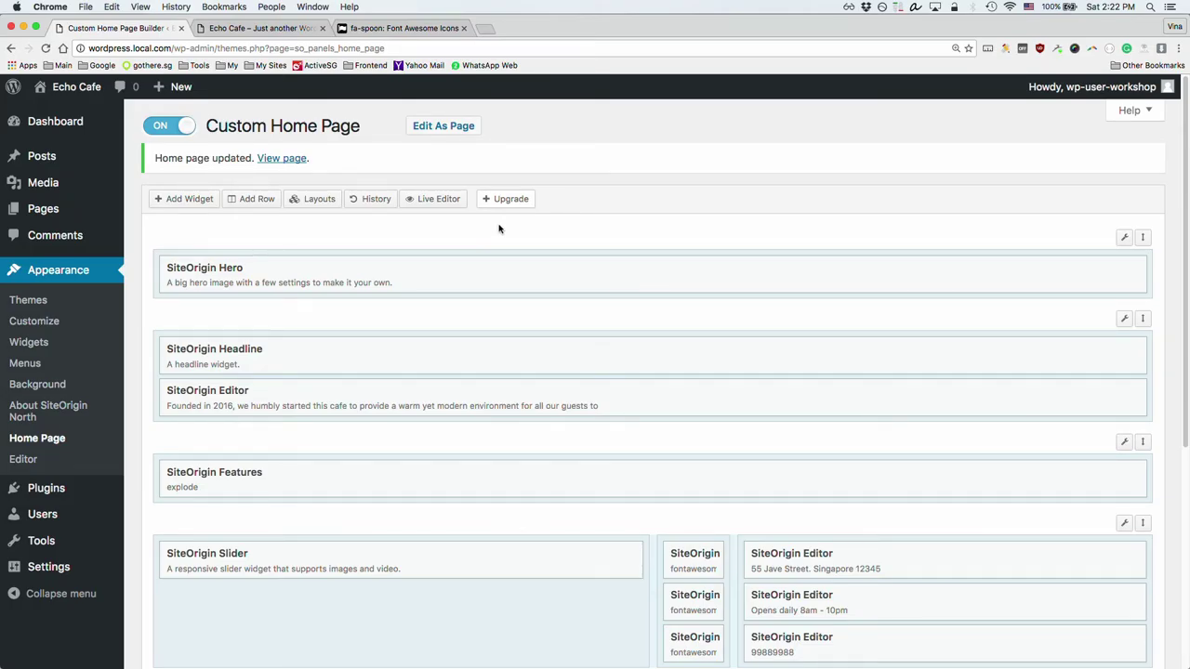
Step: Scroll down the page layout to the SiteOrigin Hero row
scroll(421, 462, "down", 5)
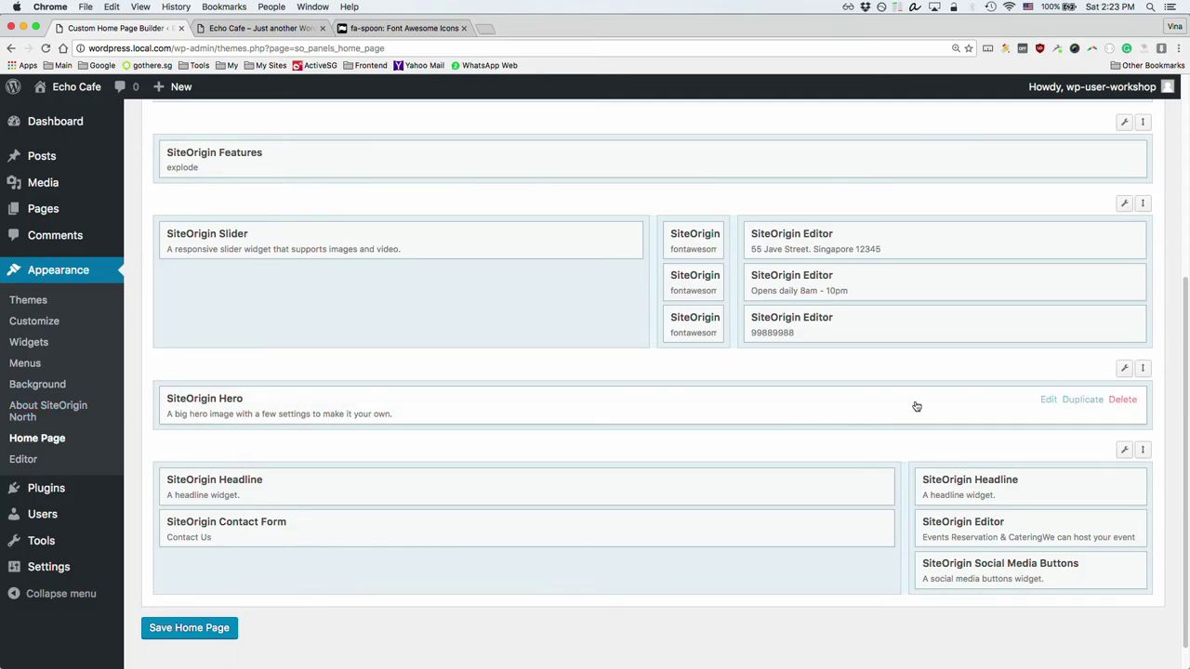
Step: Give the hero row an interior.jpg background image with Parallax display and apply the row edit
mouse_move(1126, 371)
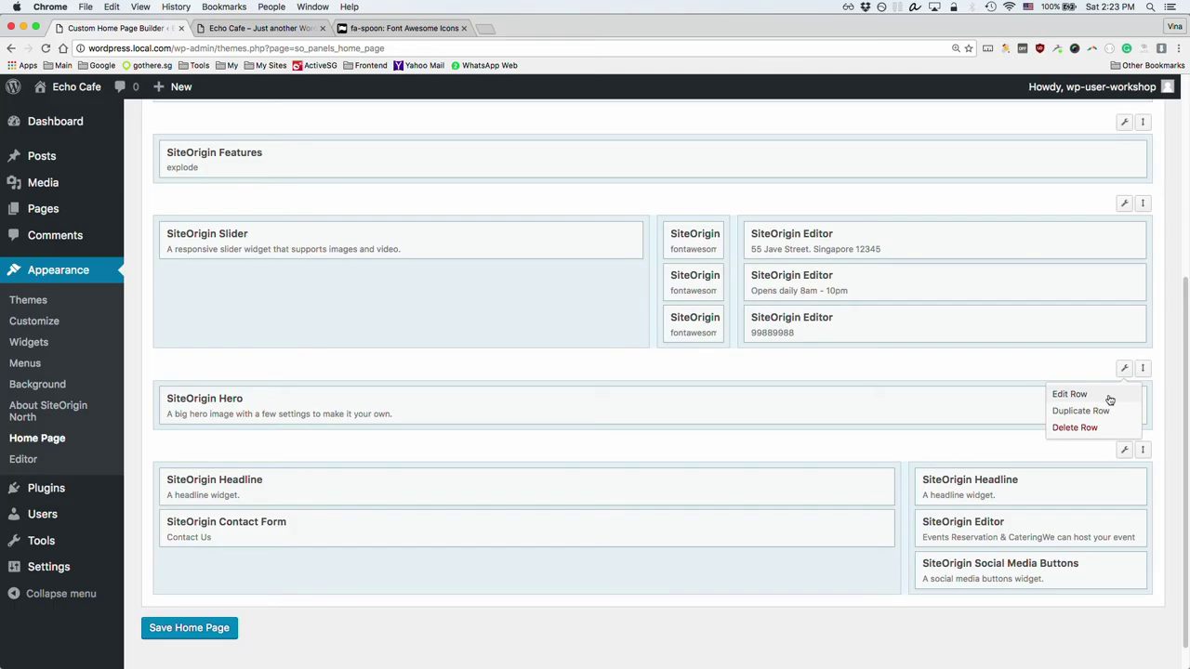
left_click(1109, 399)
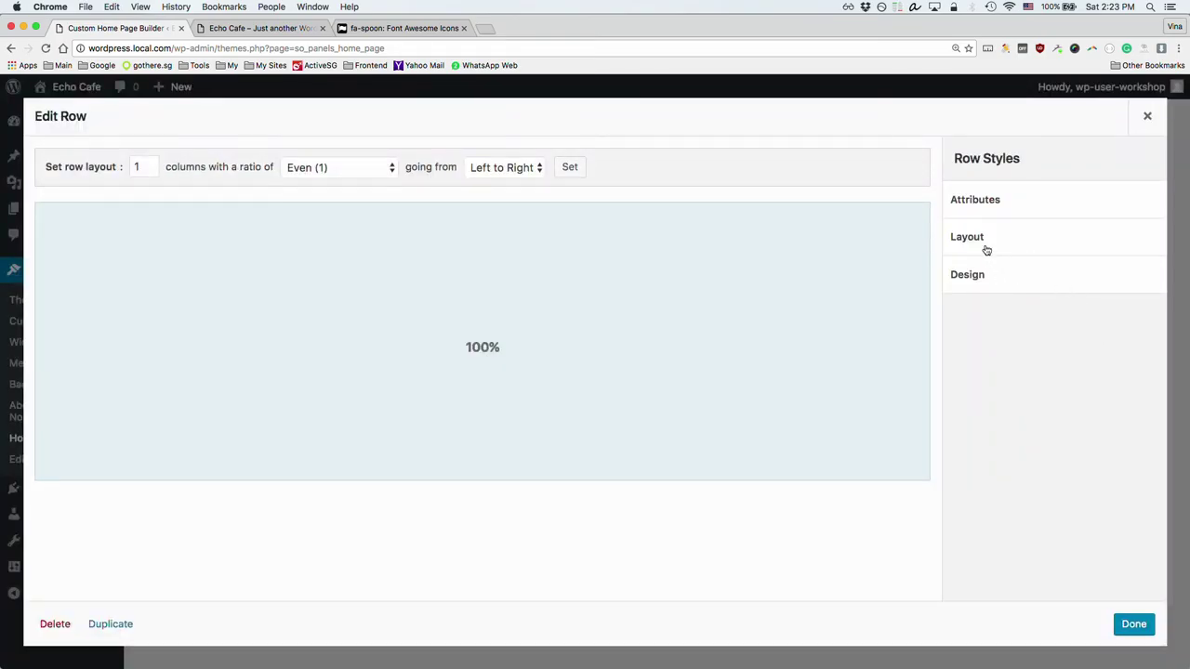
left_click(978, 275)
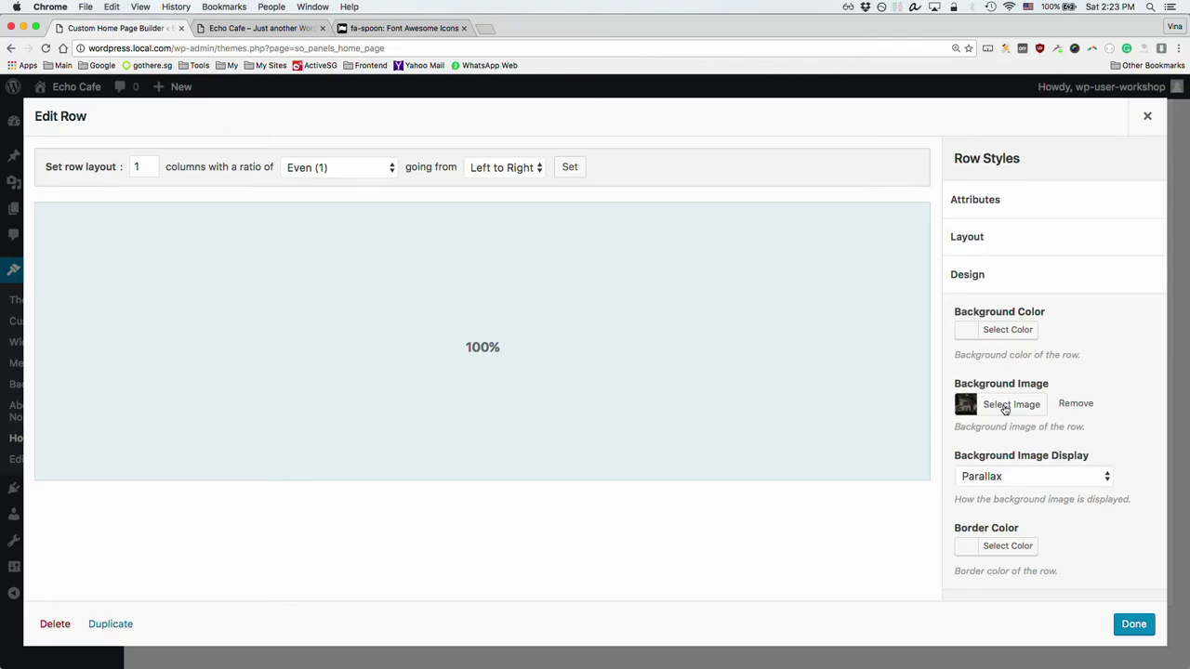
left_click(1004, 407)
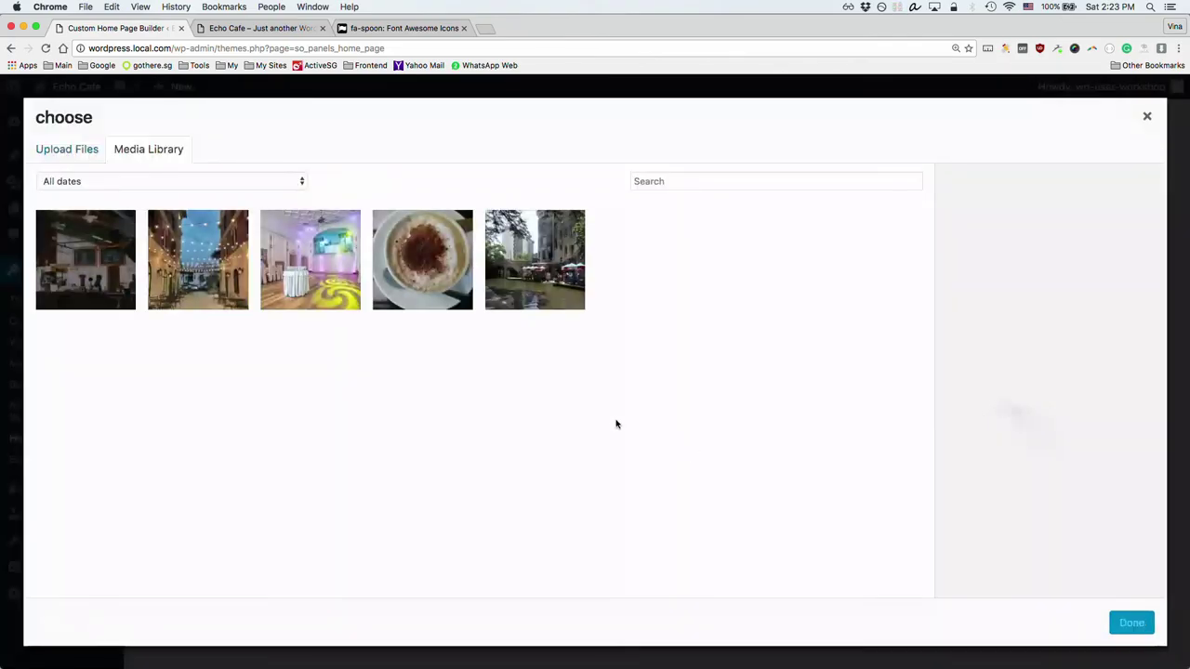
left_click(47, 269)
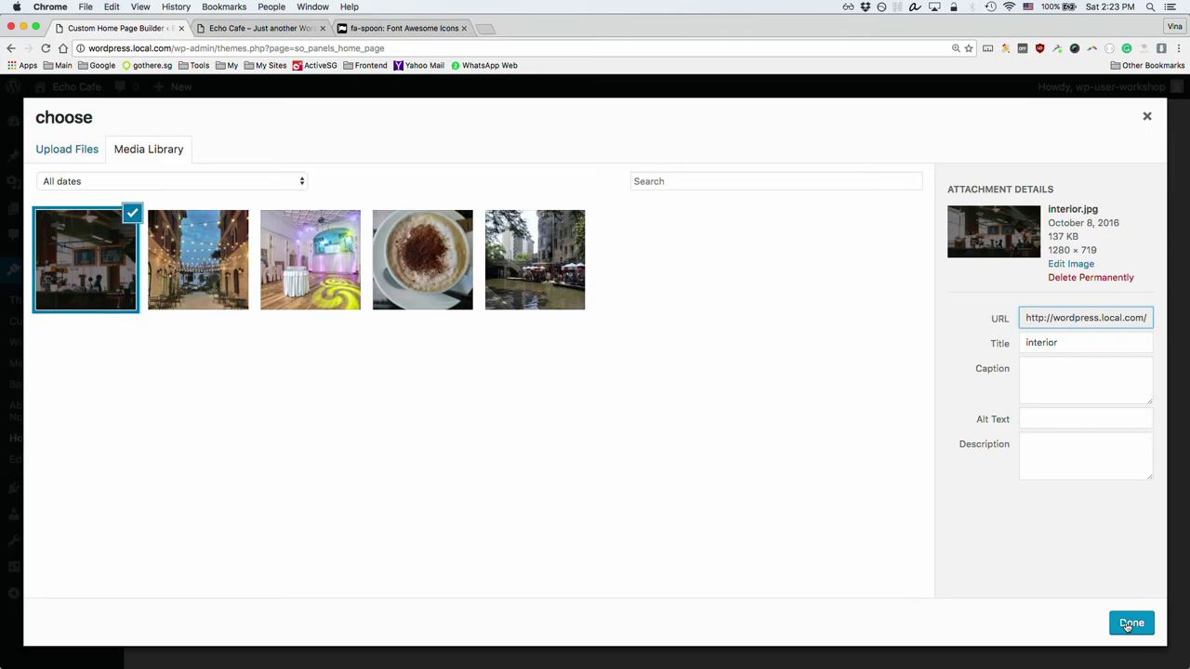
left_click(1127, 624)
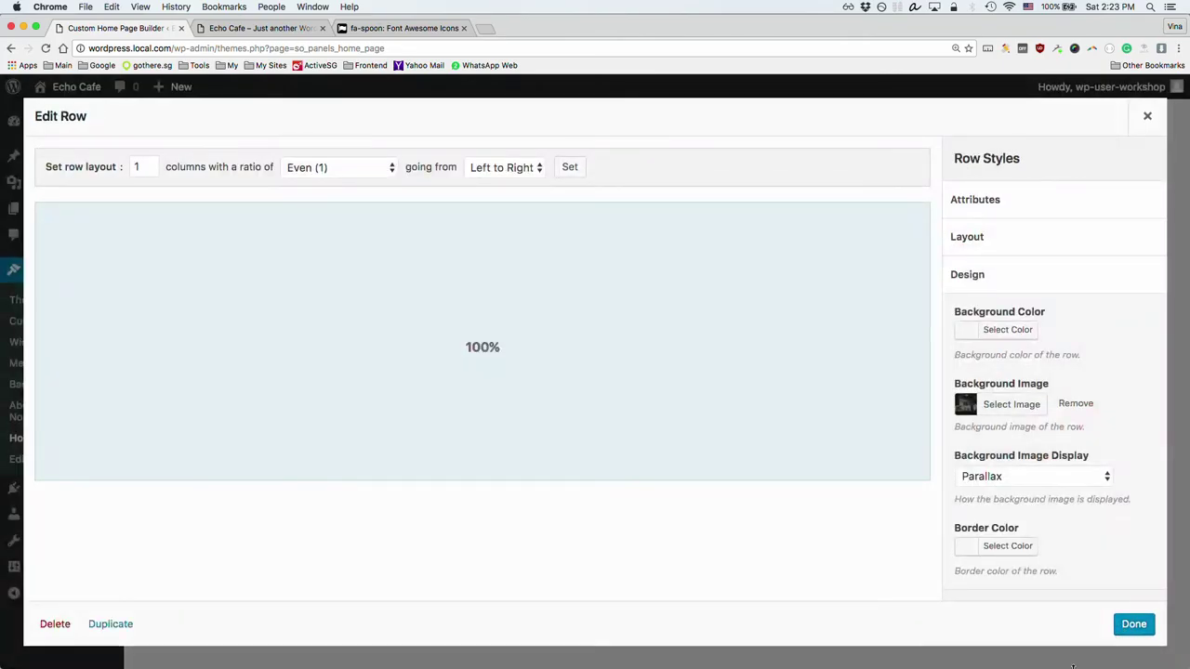
left_click(1135, 625)
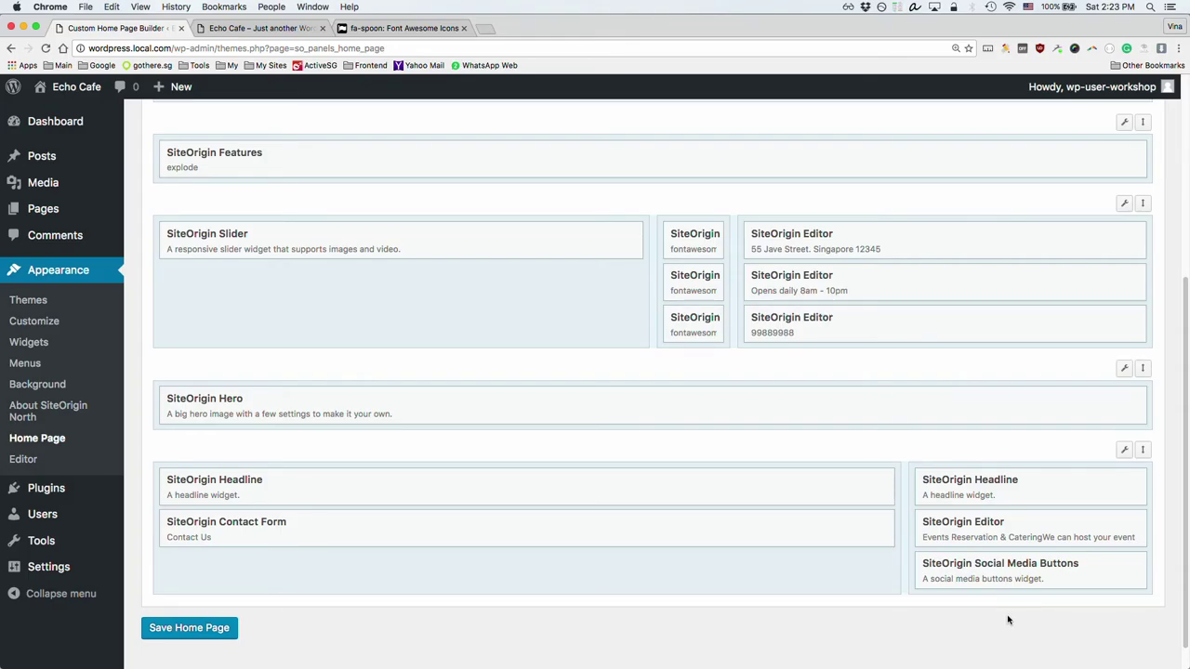
Step: In the SiteOrigin Hero widget, clear the hero frame's background colour
mouse_move(858, 477)
left_click(227, 405)
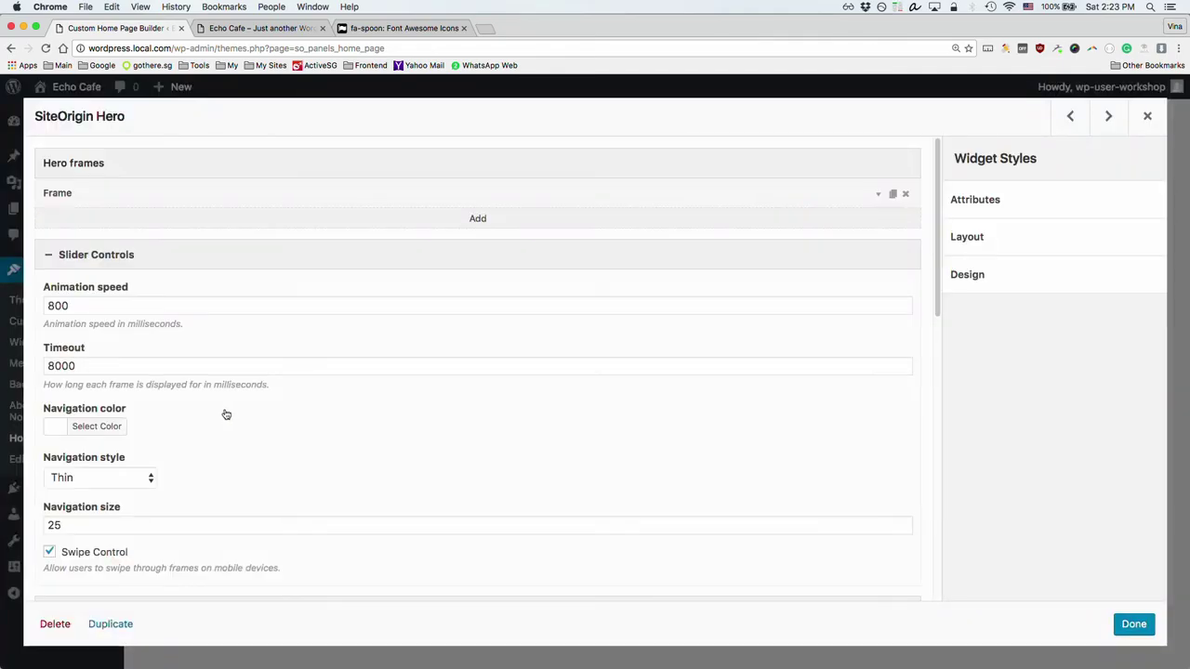
scroll(162, 483, "down", 6)
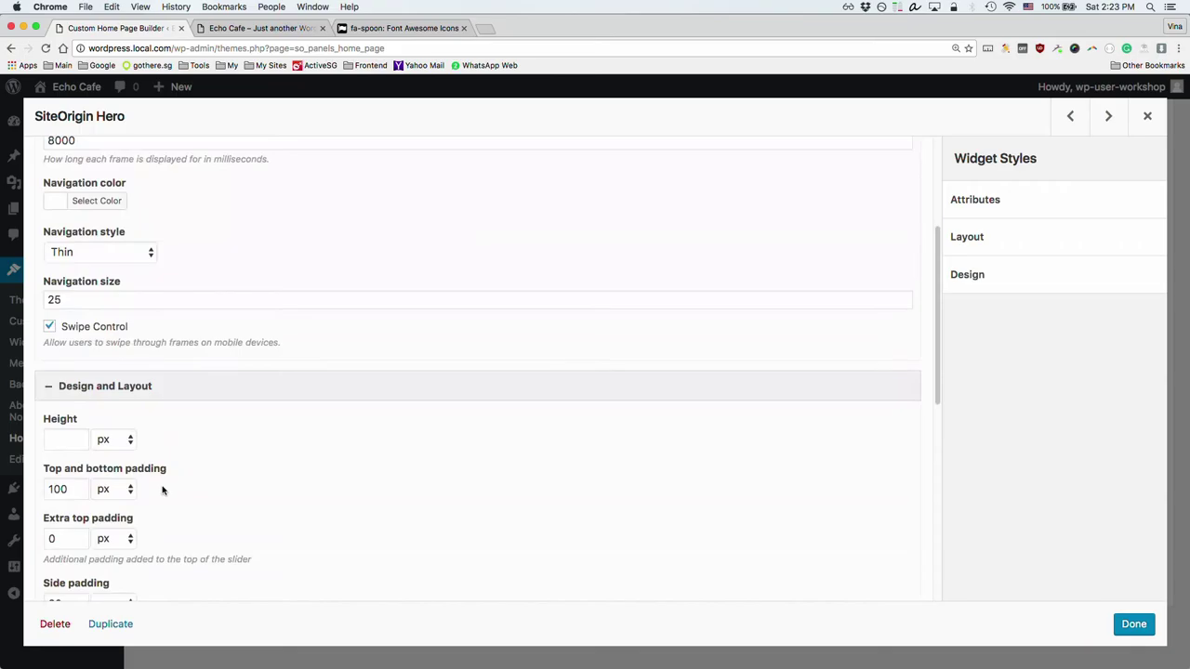
scroll(160, 474, "up", 6)
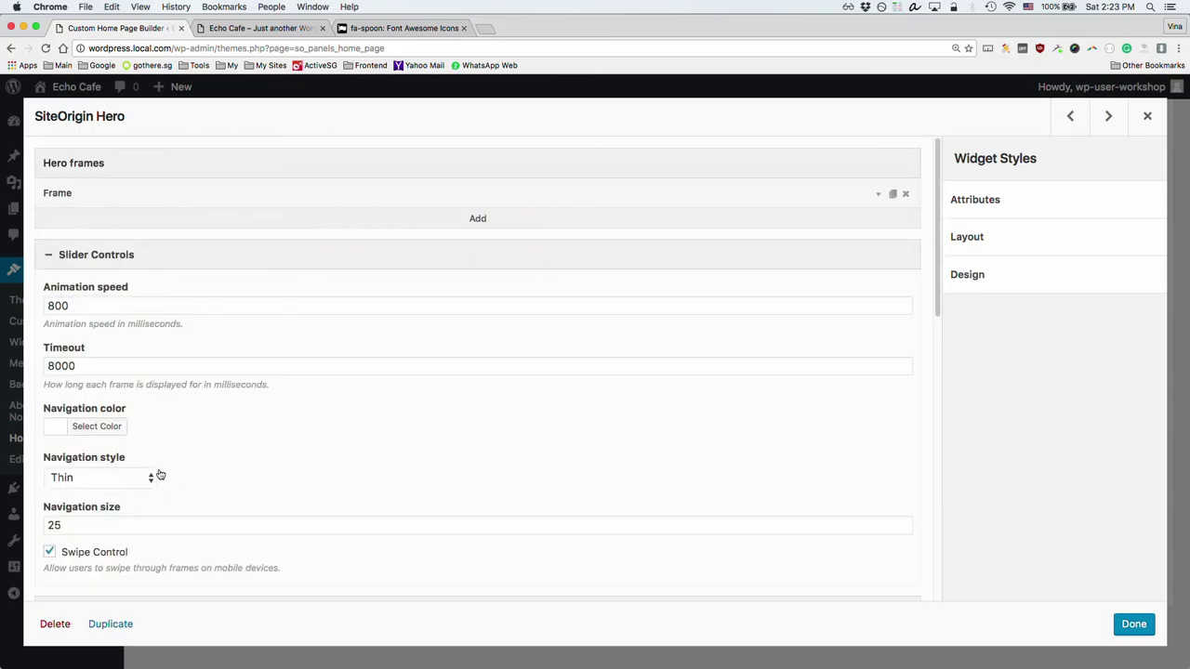
left_click(119, 197)
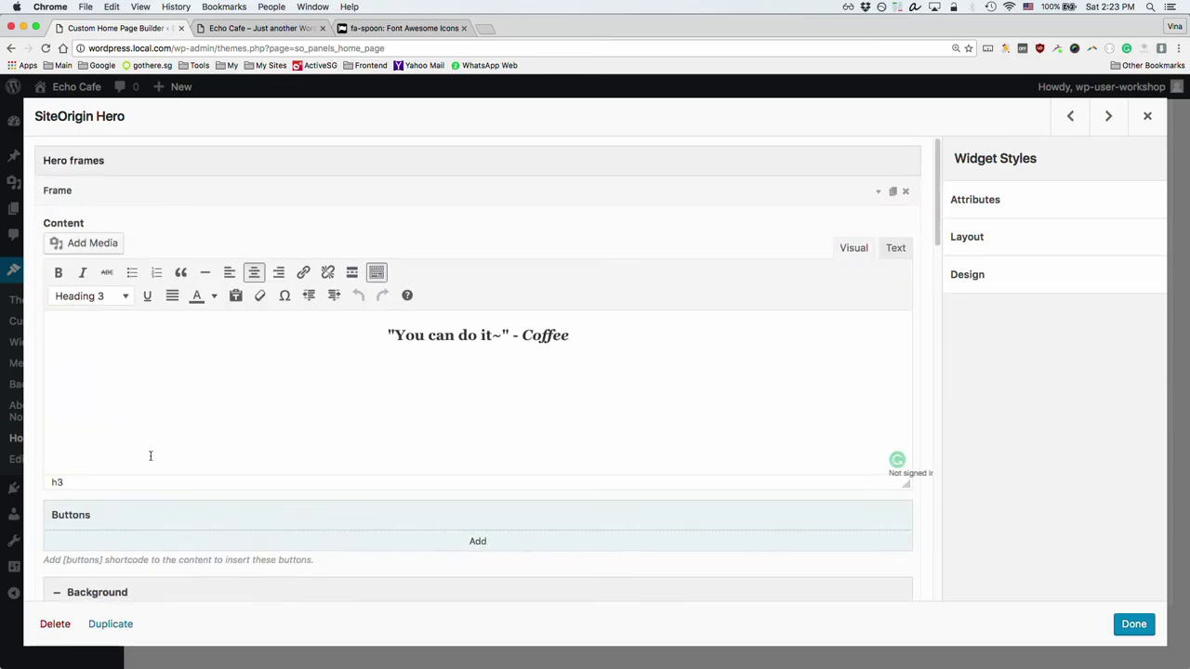
scroll(148, 460, "down", 2)
scroll(125, 557, "down", 2)
scroll(125, 549, "down", 3)
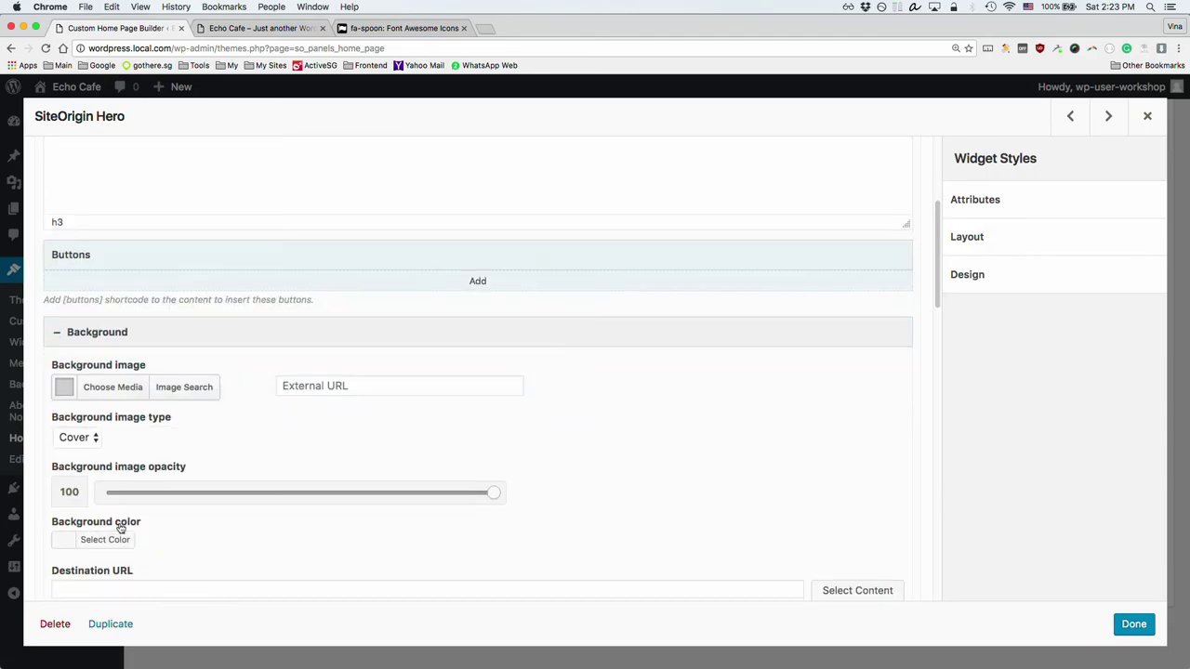
left_click(119, 523)
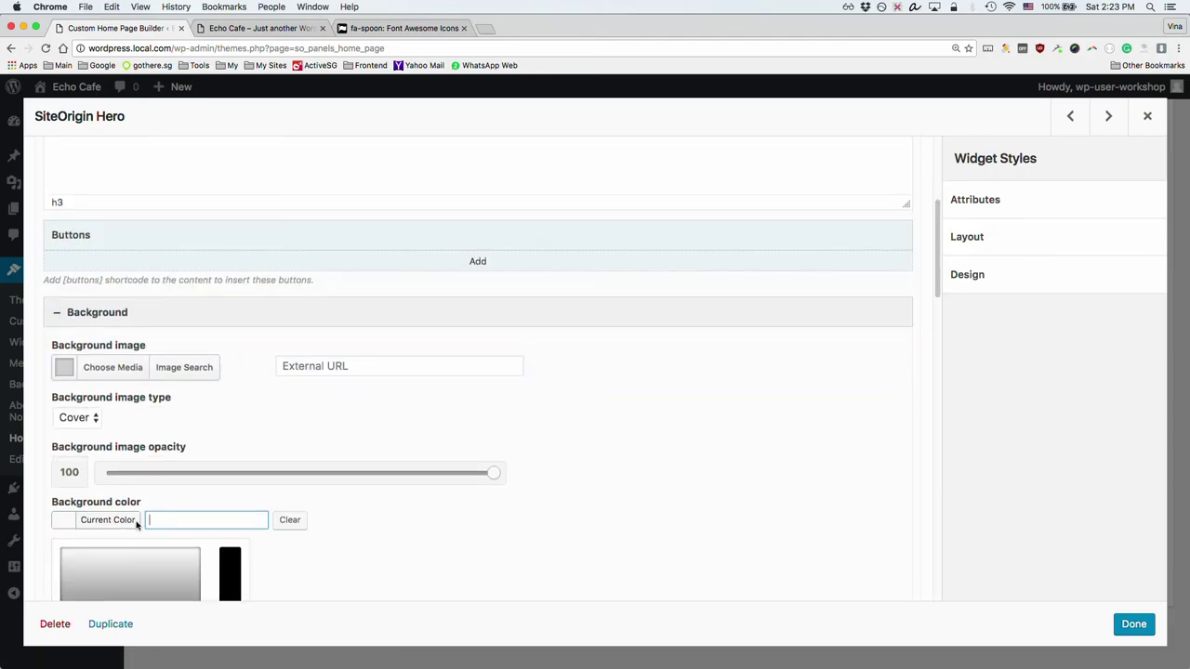
left_click(302, 523)
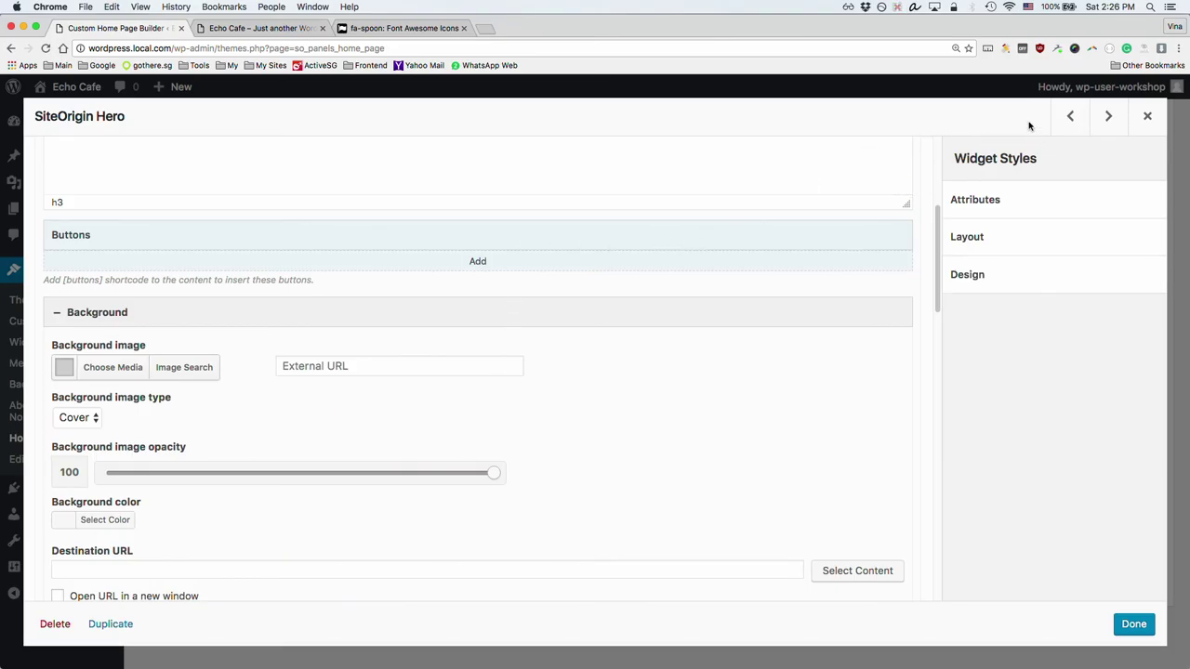
Step: Show the widget's Design style options, briefly checking the layout padding settings
left_click(1030, 290)
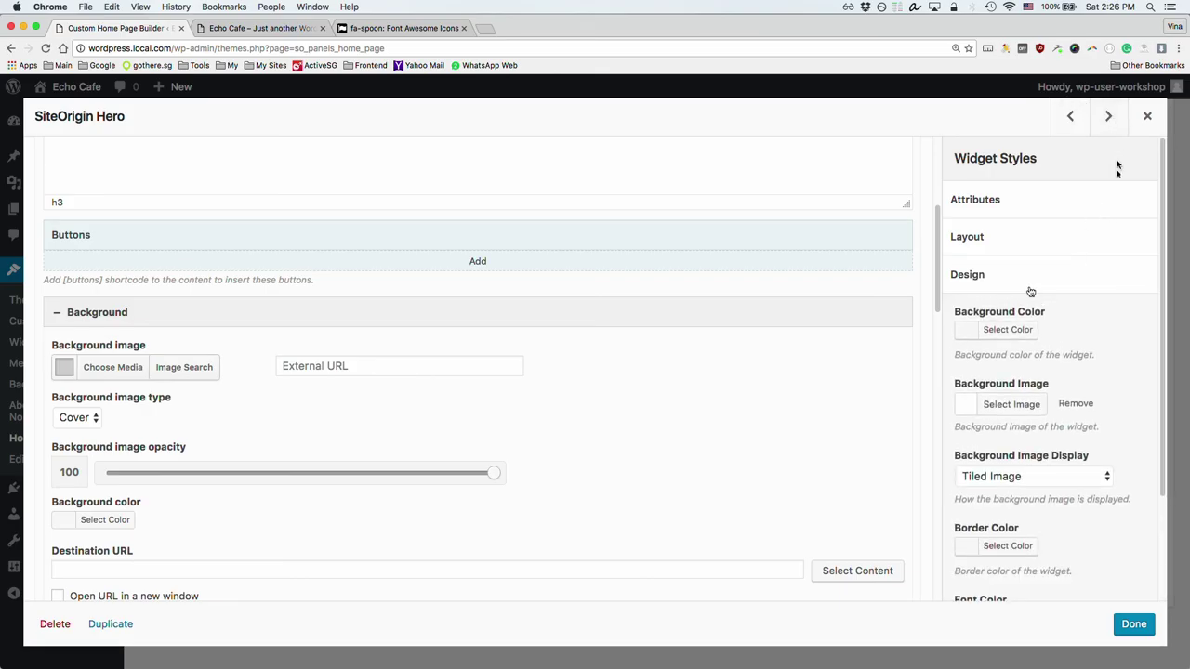
left_click(978, 244)
left_click(980, 246)
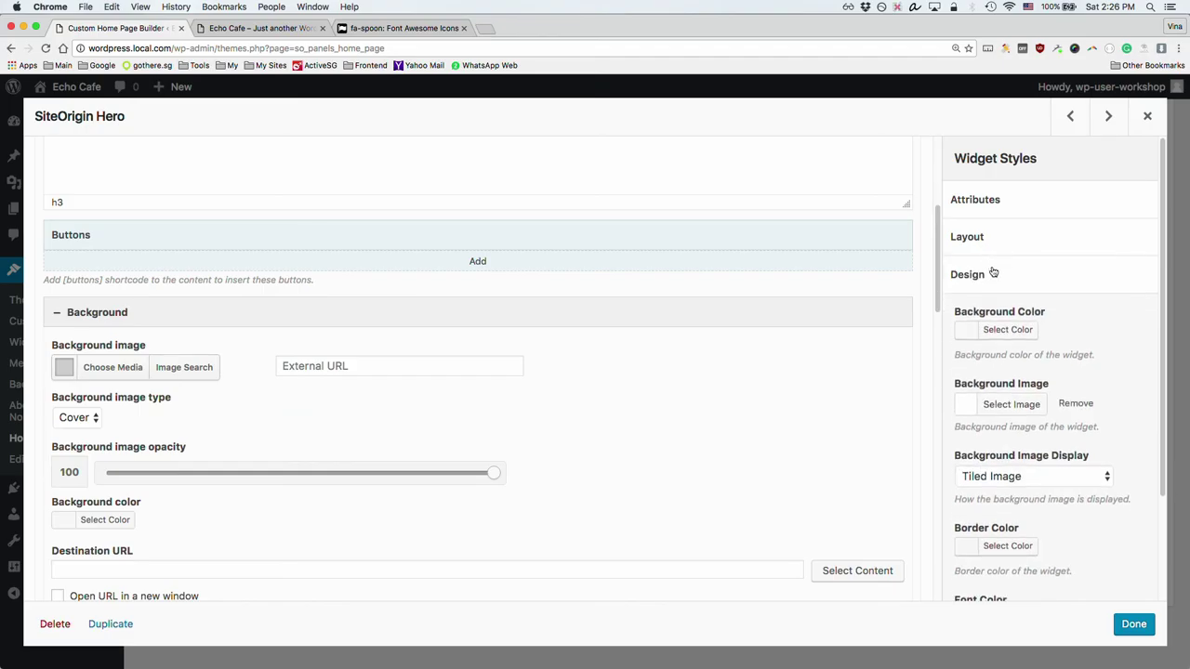